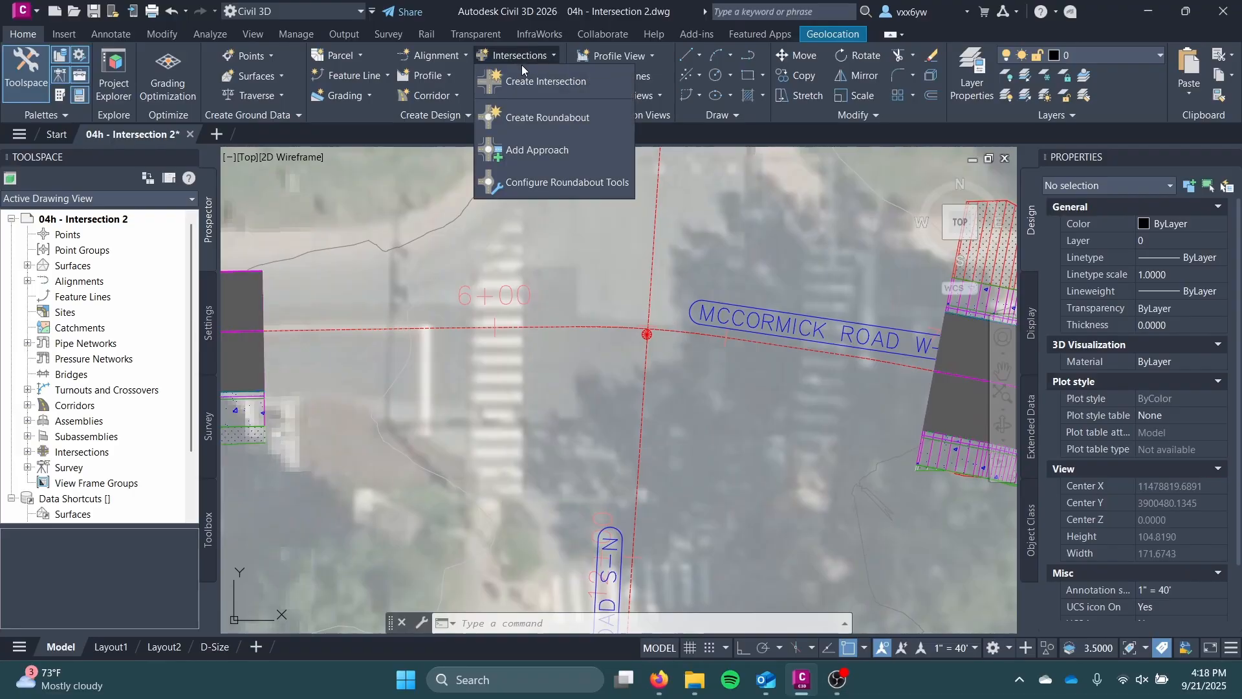
Step: Start creating an intersection where the two road centerlines cross, with Alderman Road S-N as the main road alignment
left_click(525, 76)
scroll(645, 339, "up", 2)
scroll(644, 338, "up", 3)
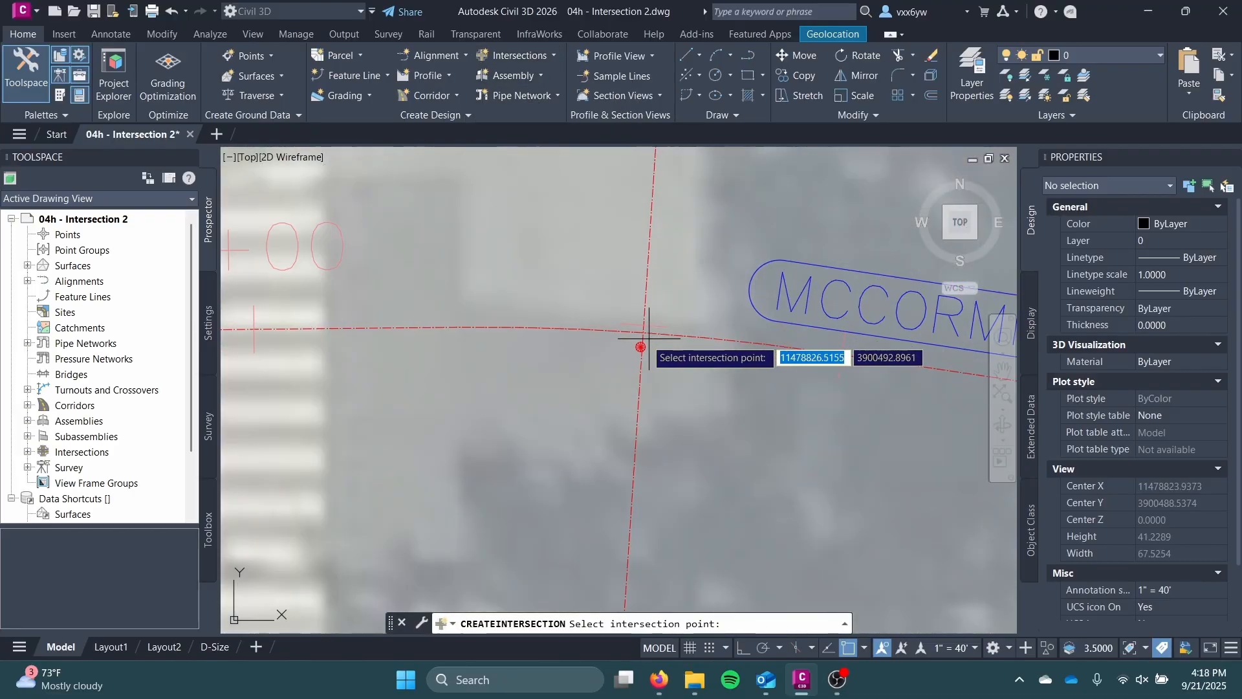
left_click(644, 332)
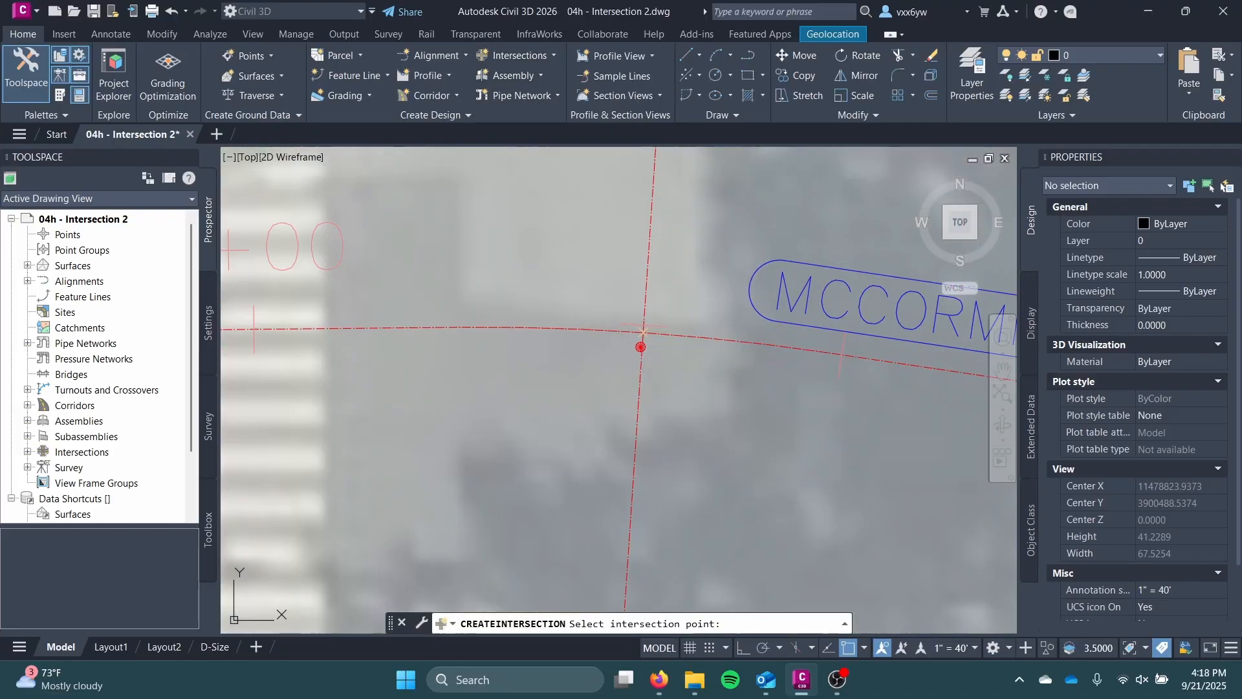
key("Return")
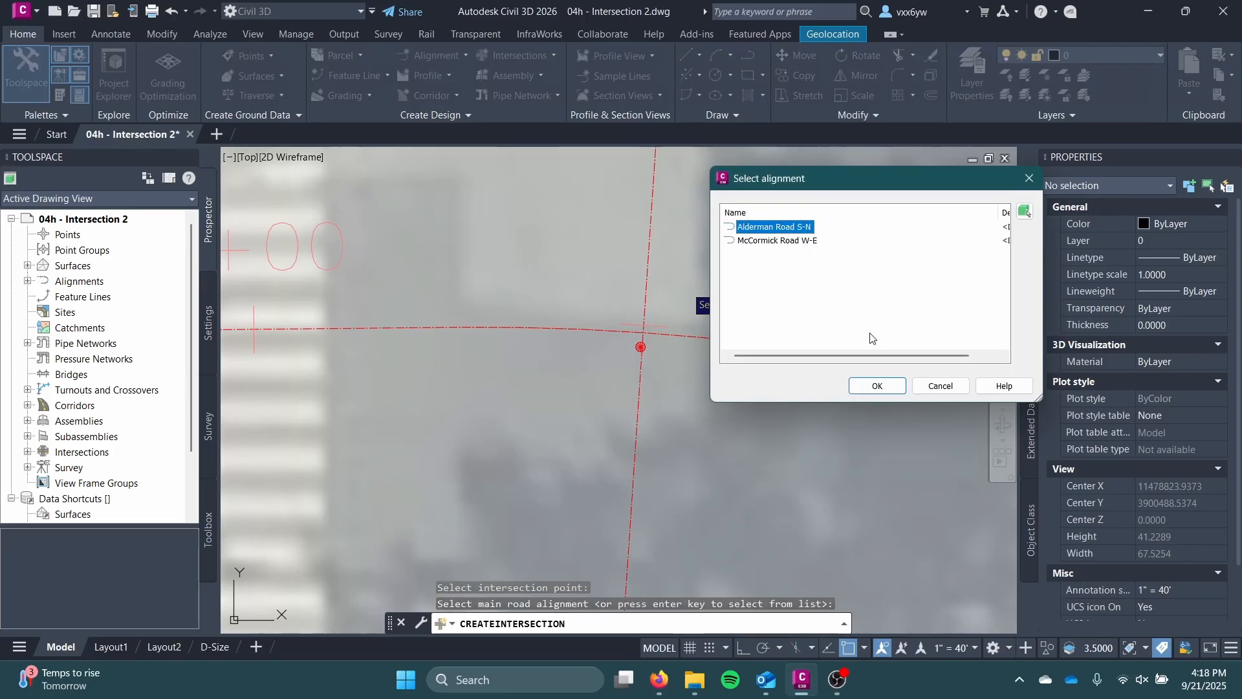
left_click(896, 385)
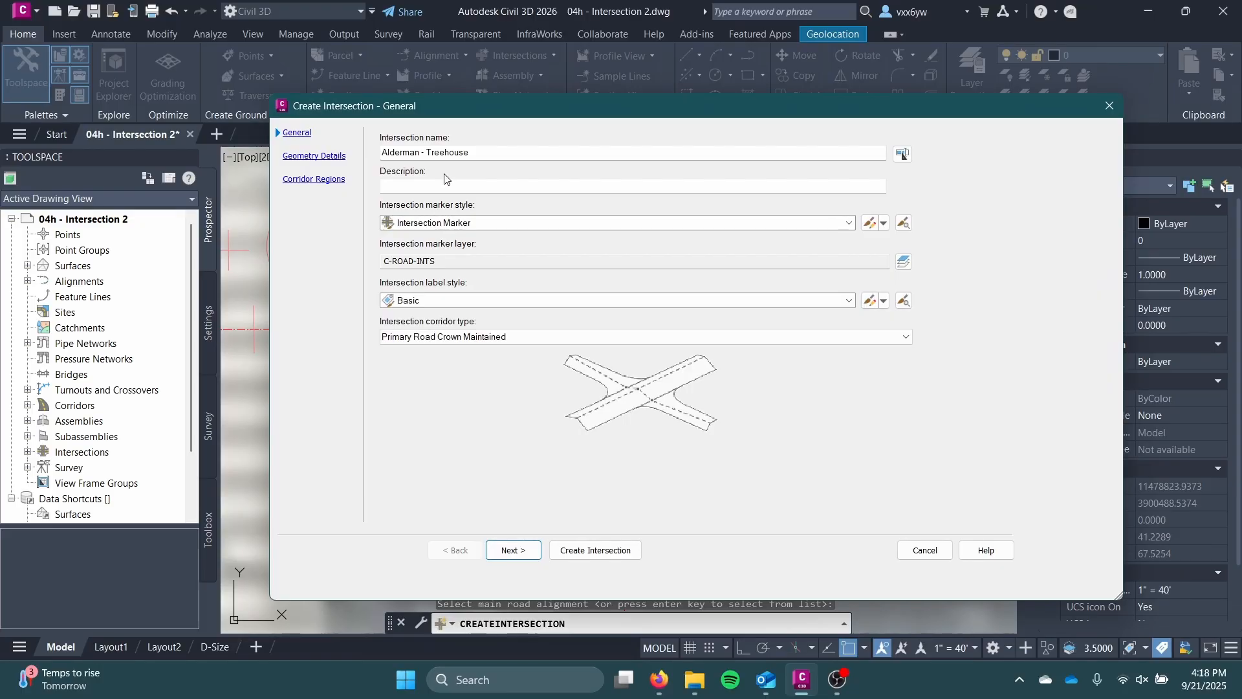
Step: Name the intersection Alderman - McCormick, set its corridor type to All Crowns Maintained, and continue to the geometry details
left_click_drag(501, 152, 426, 159)
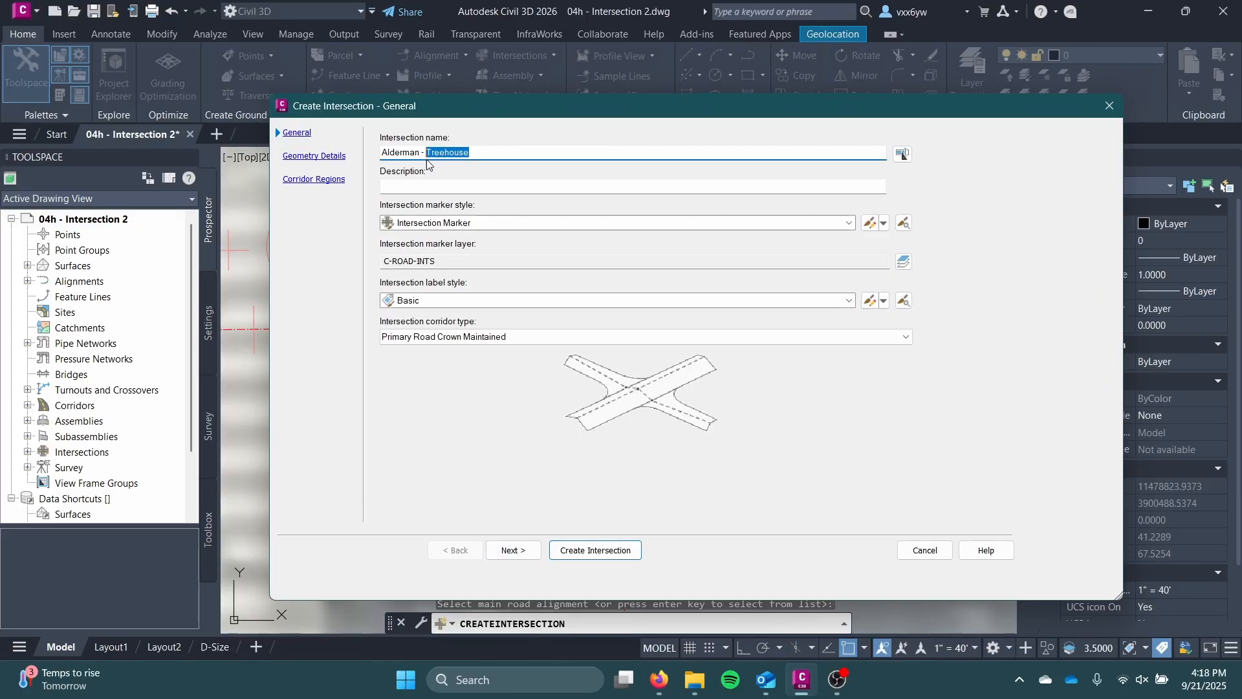
type("McCormick")
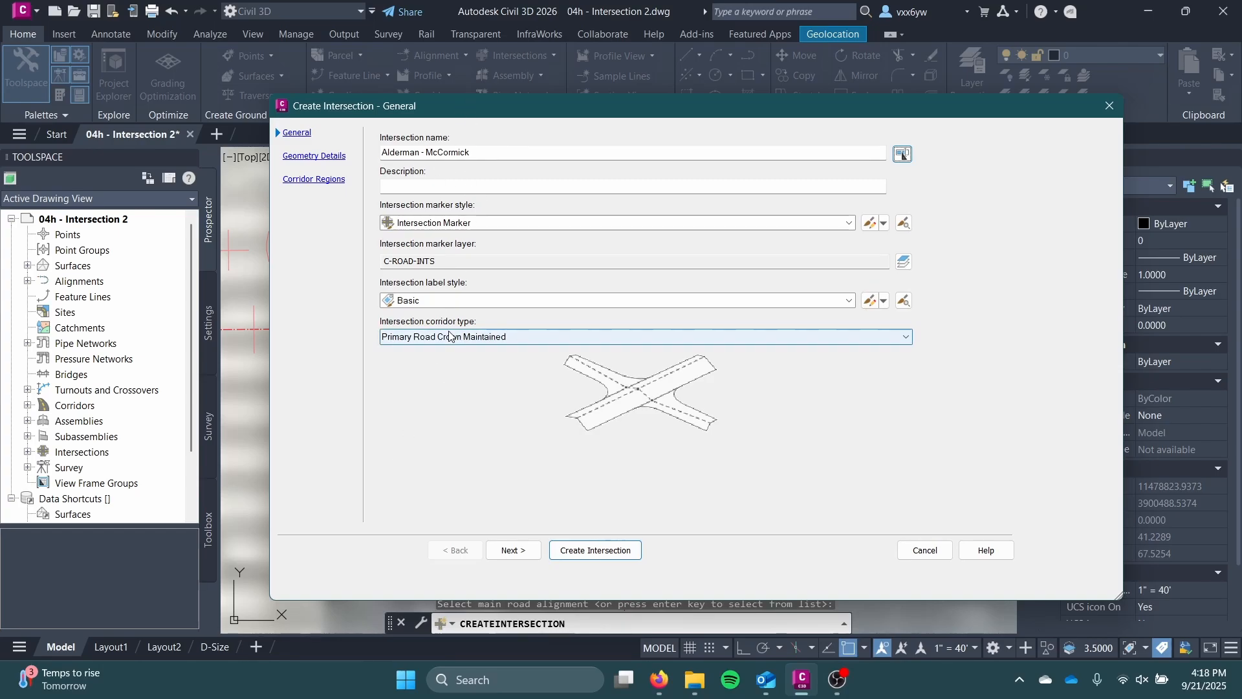
left_click(549, 338)
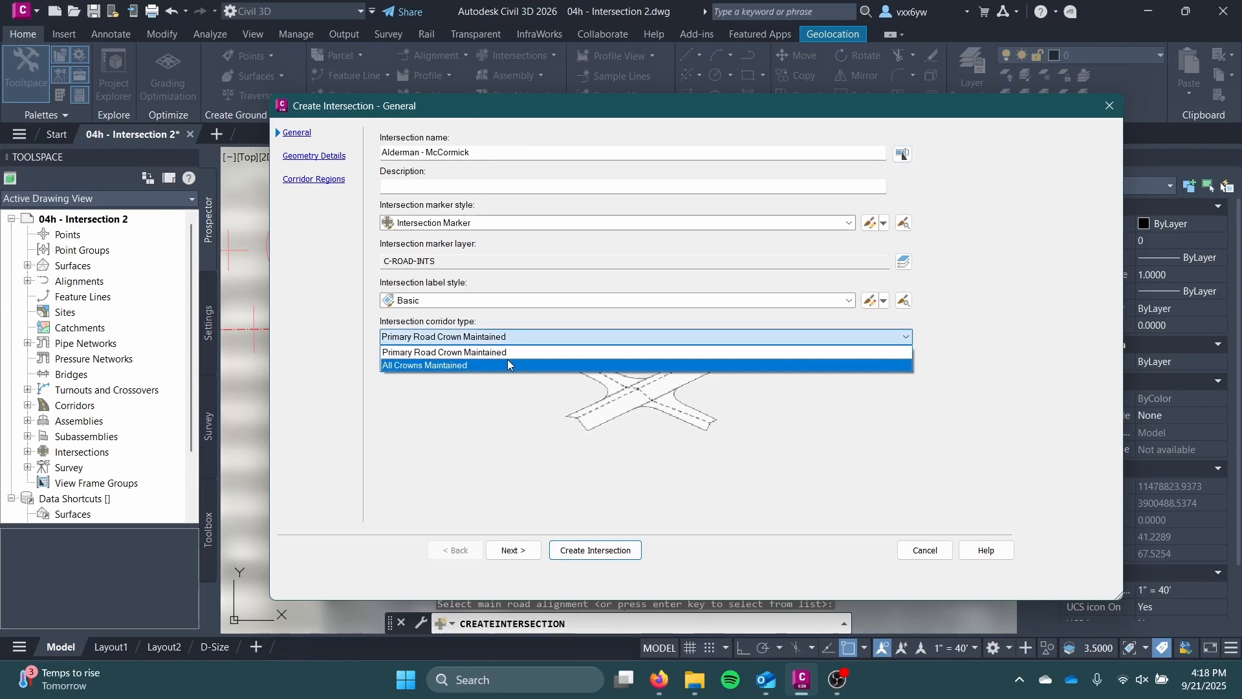
left_click(508, 363)
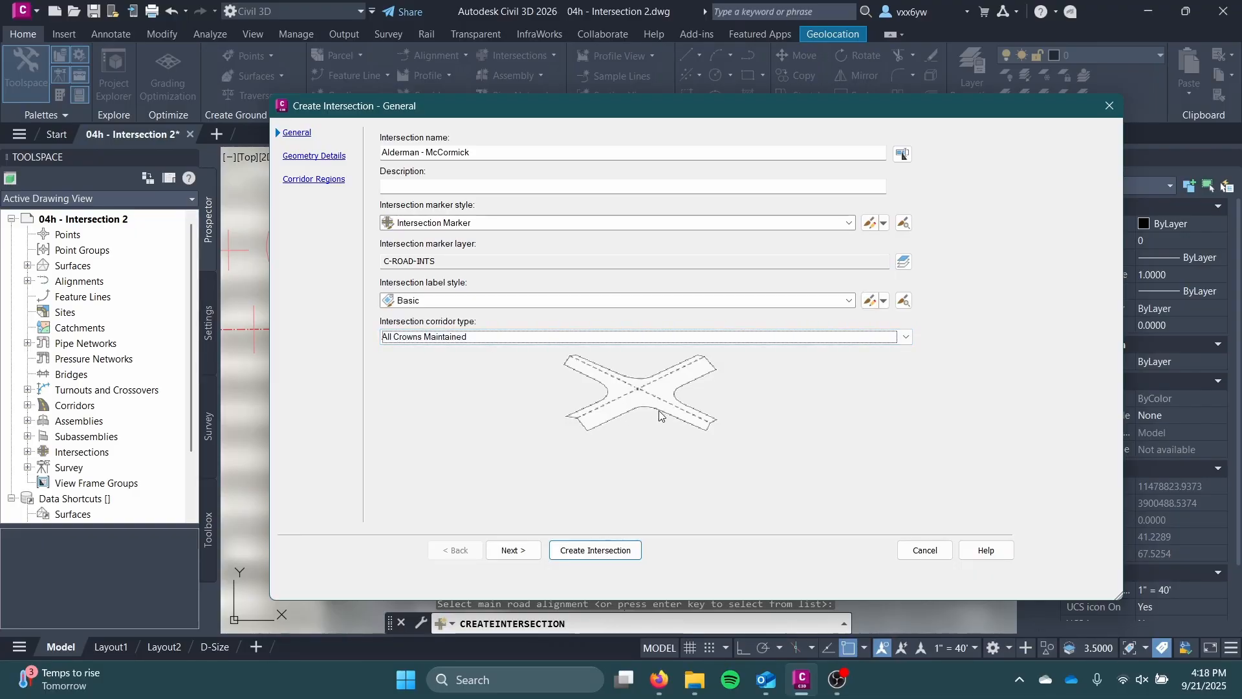
left_click(595, 339)
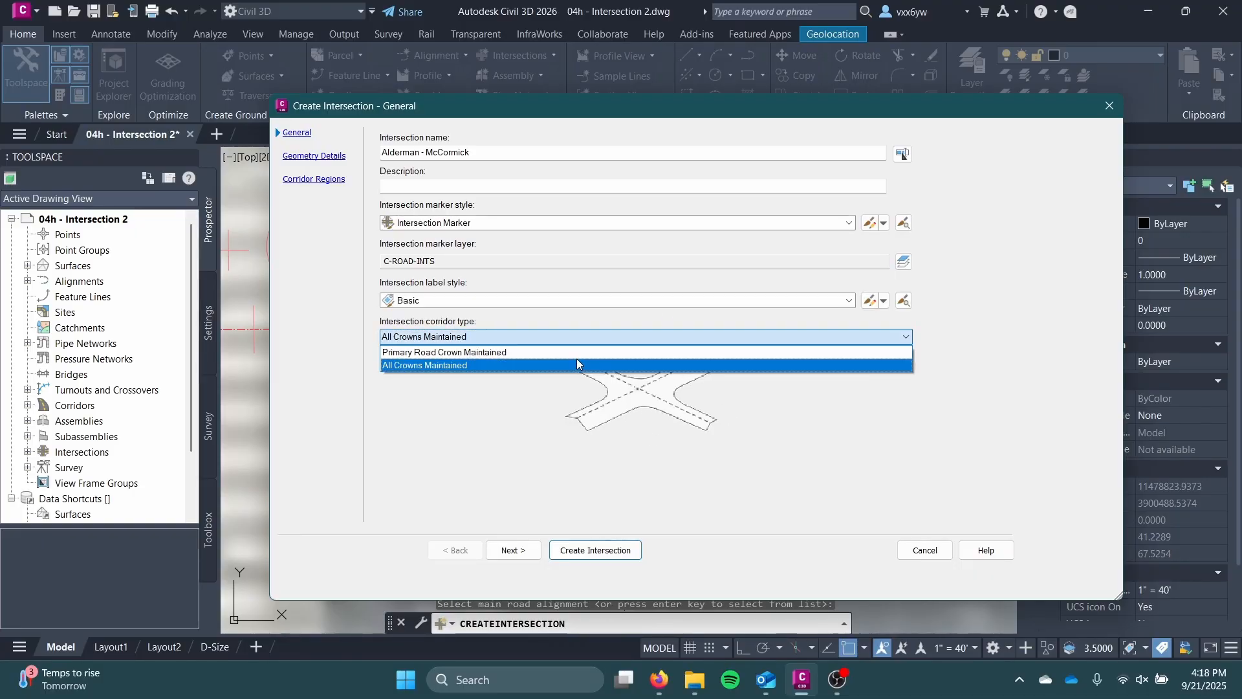
left_click(577, 358)
left_click(582, 342)
left_click(575, 362)
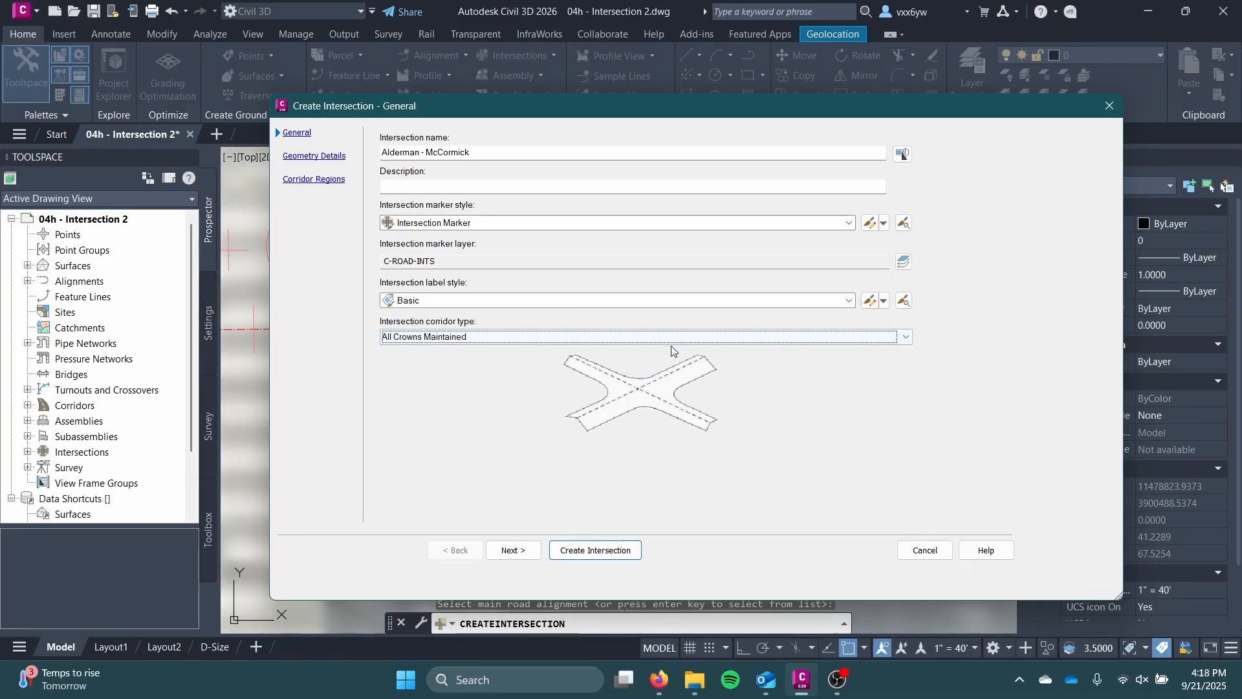
left_click(512, 550)
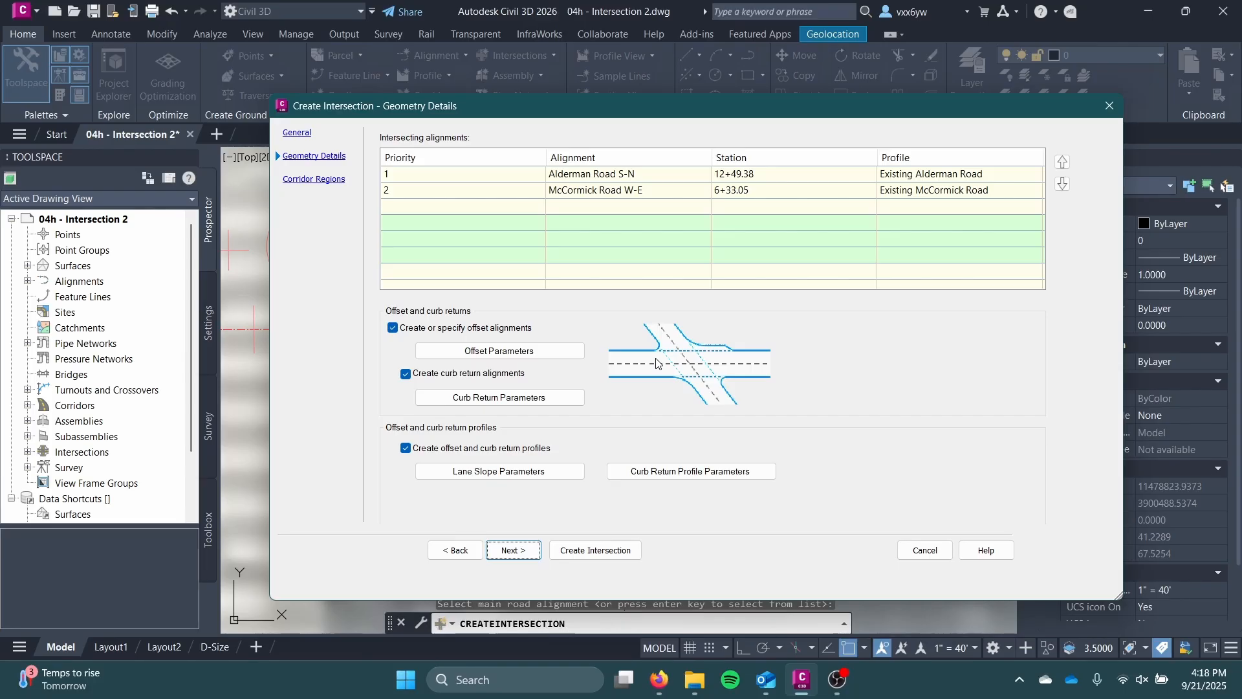
Step: Set the left and right offset values of the secondary road, McCormick Road W-E, to 13 feet
left_click(561, 352)
left_click(695, 308)
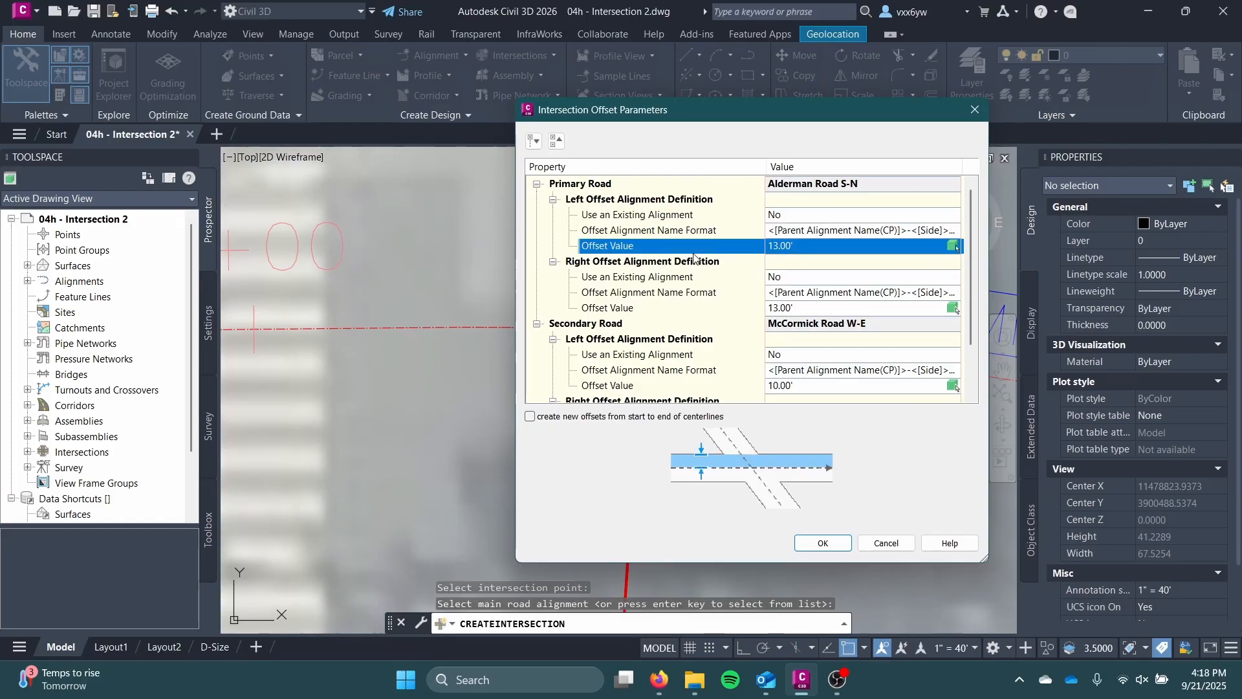
scroll(695, 307, "down", 1)
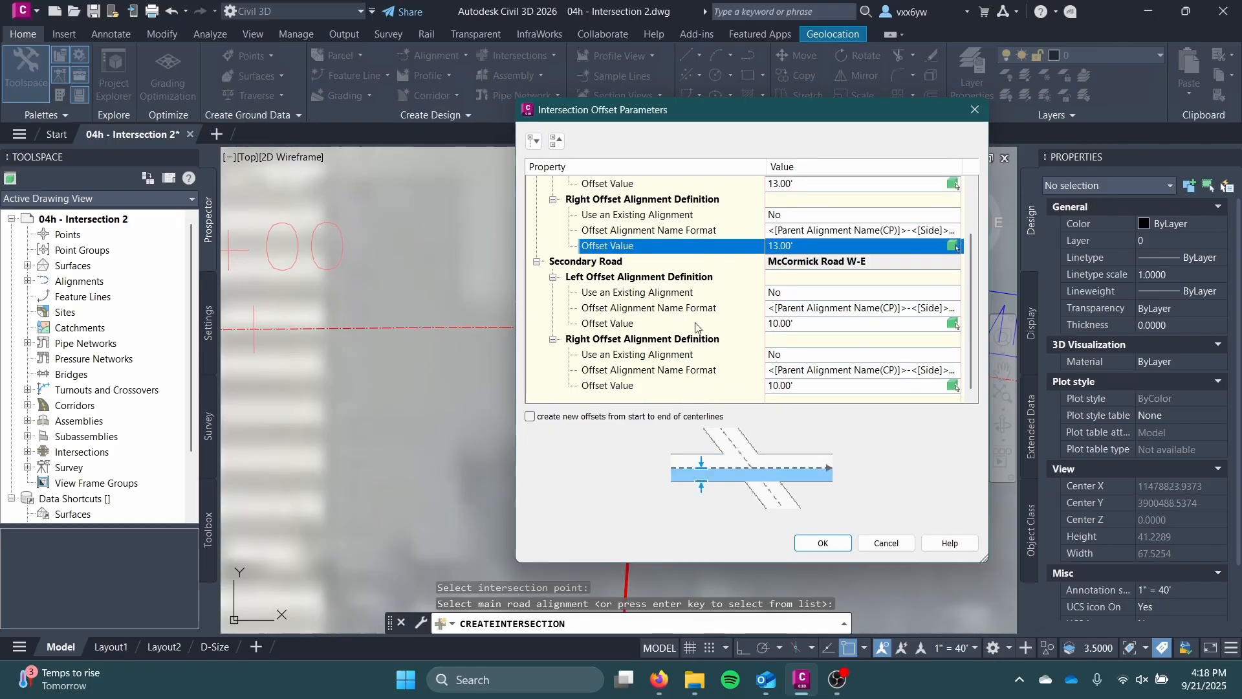
left_click(793, 324)
type("13")
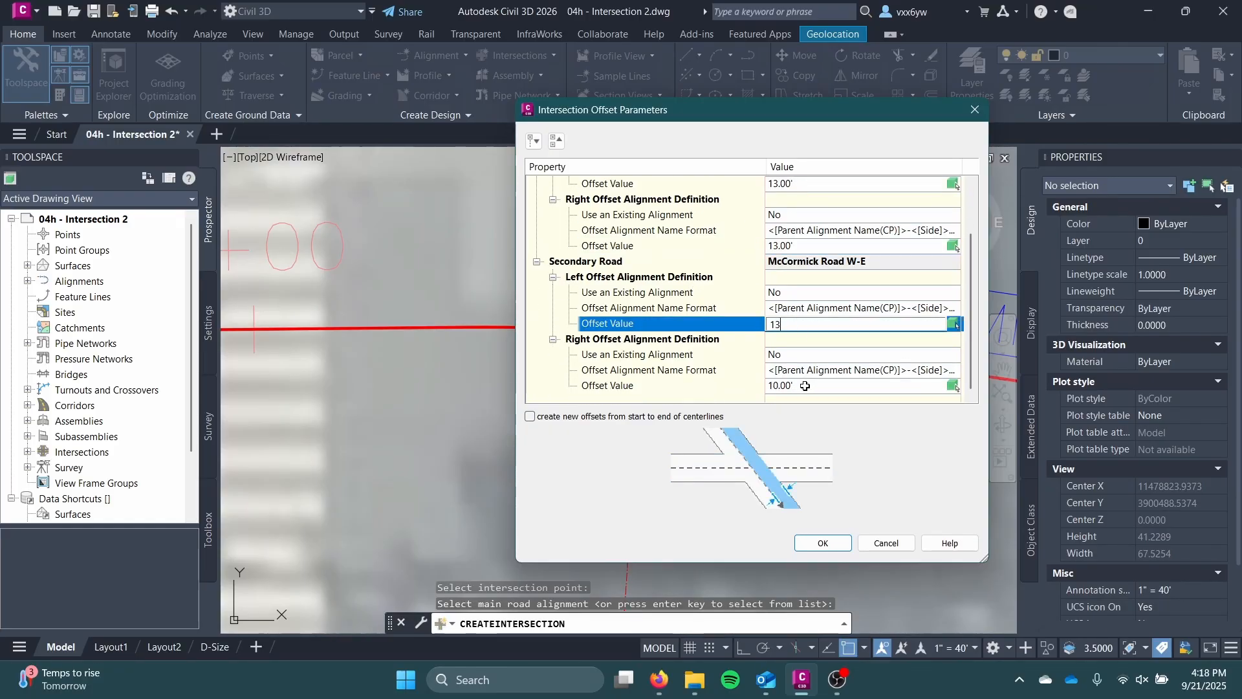
left_click(802, 386)
type("13")
key("Return")
left_click(825, 542)
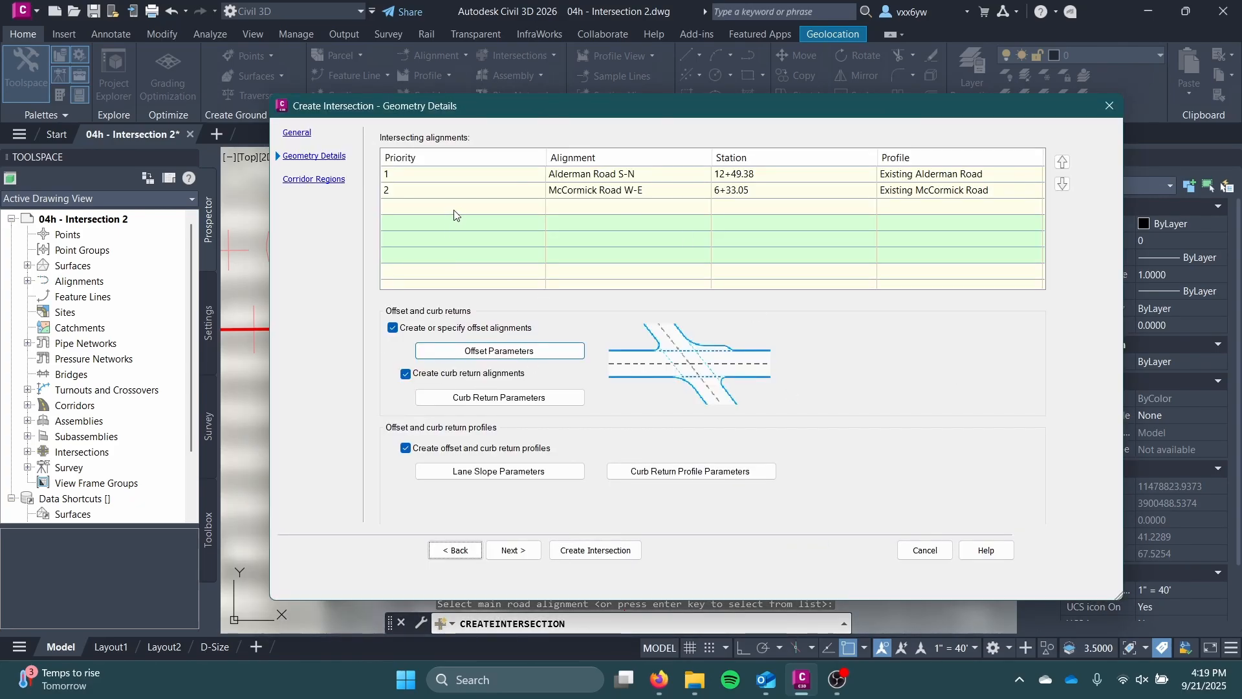
Step: Open the curb return parameters and examine the NE quadrant's curb return and travel directions in the drawing
left_click(506, 397)
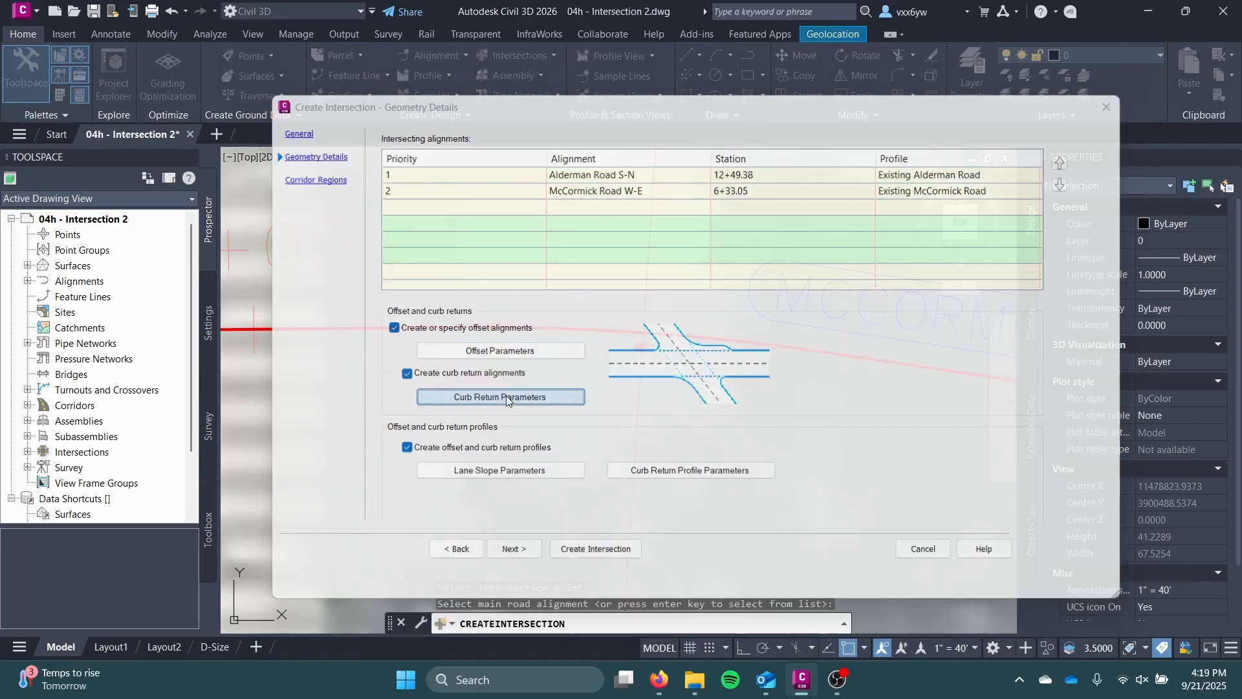
left_click_drag(543, 44, 619, 77)
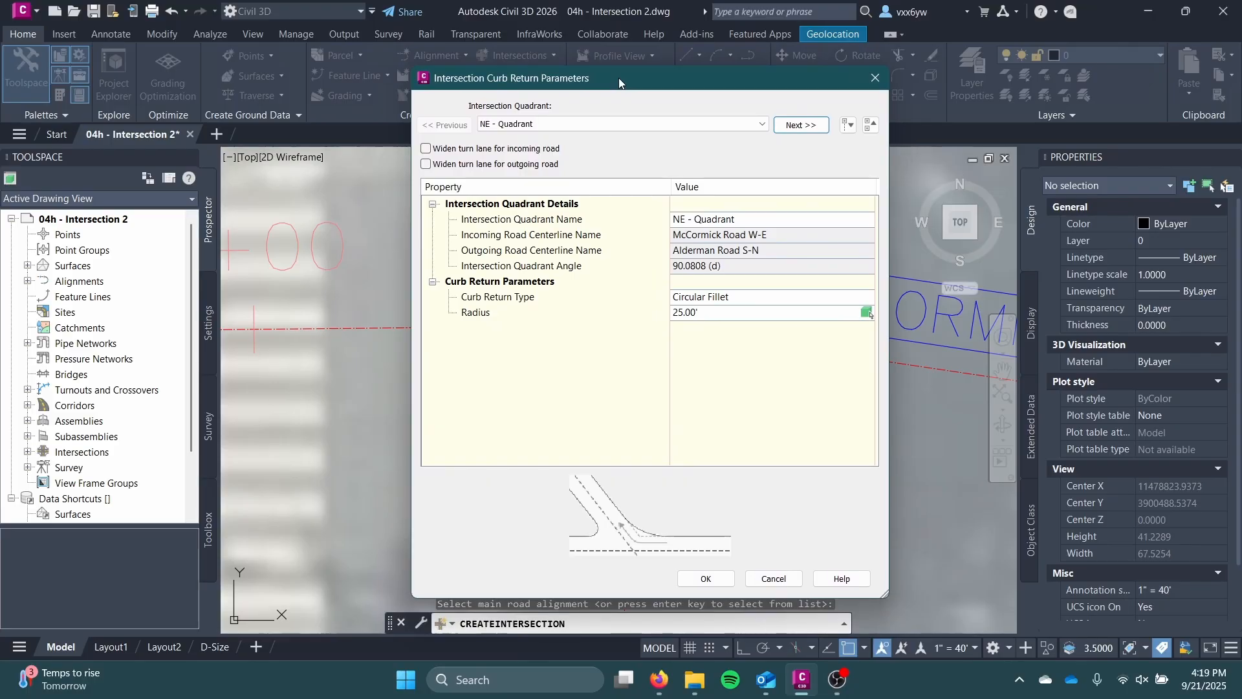
mouse_move(618, 78)
left_mouse_down()
mouse_move(375, 140)
mouse_move(269, 190)
mouse_move(282, 64)
left_mouse_up()
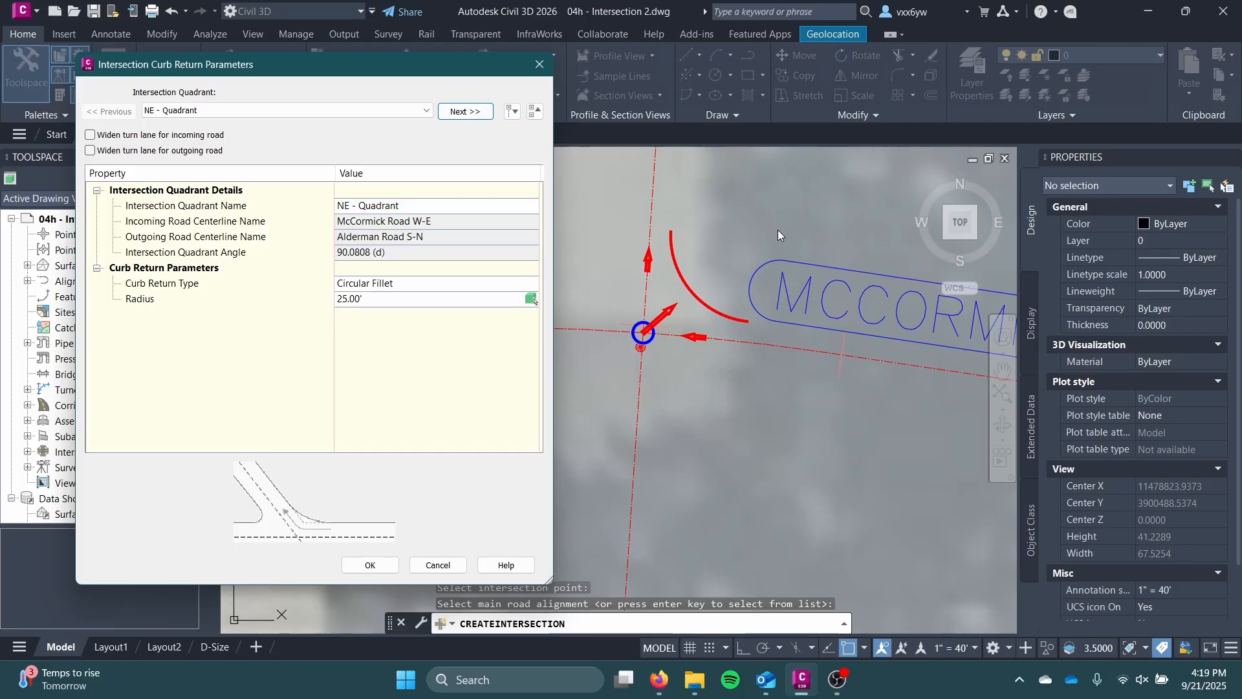
left_click_drag(361, 63, 736, 102)
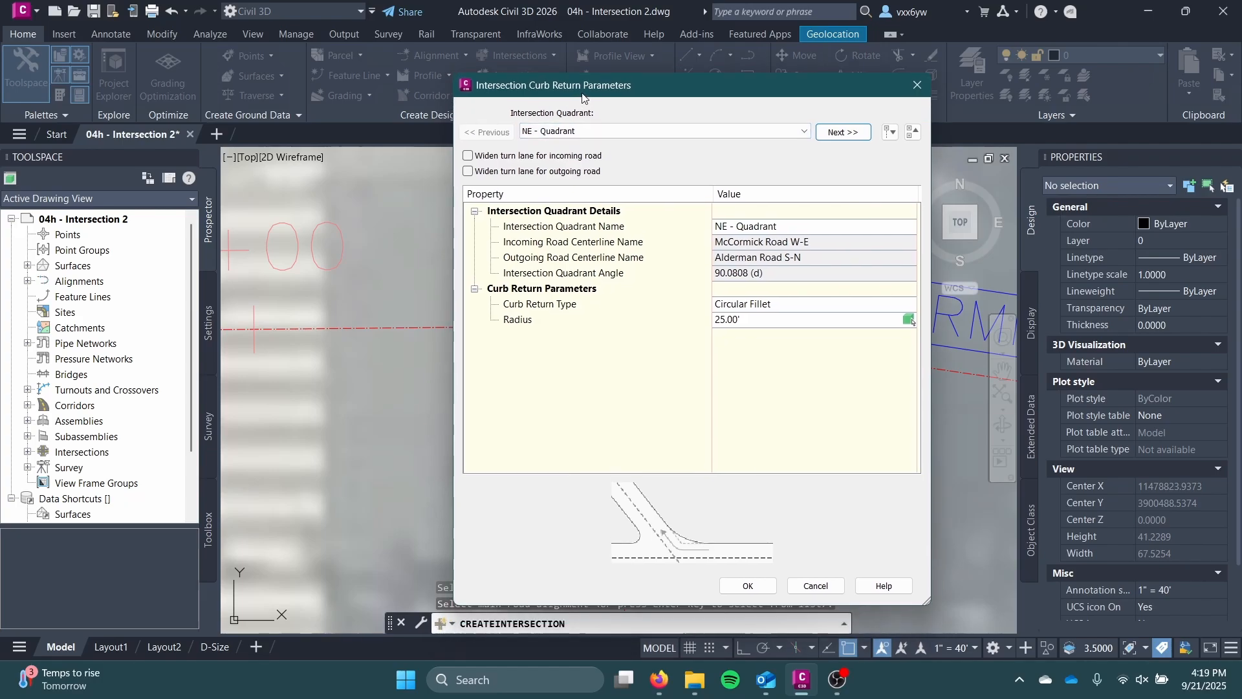
mouse_move(580, 114)
left_mouse_down()
mouse_move(243, 114)
mouse_move(123, 65)
mouse_move(157, 73)
left_mouse_up()
left_click(166, 106)
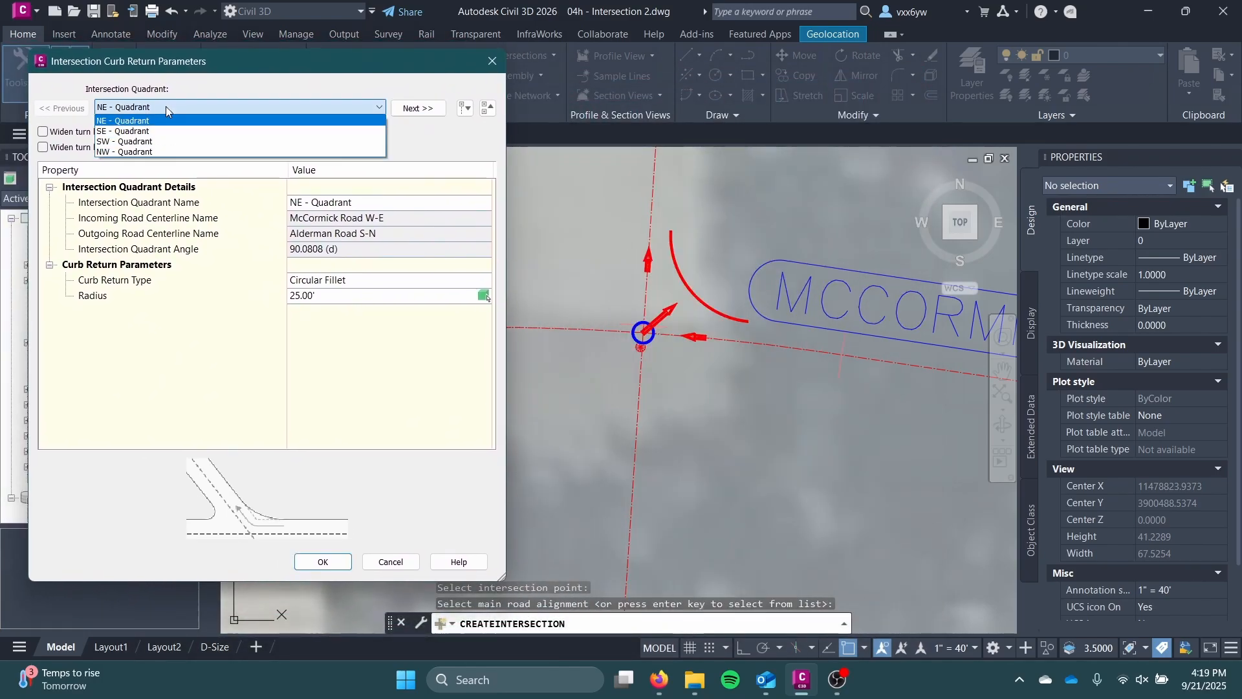
left_click(249, 120)
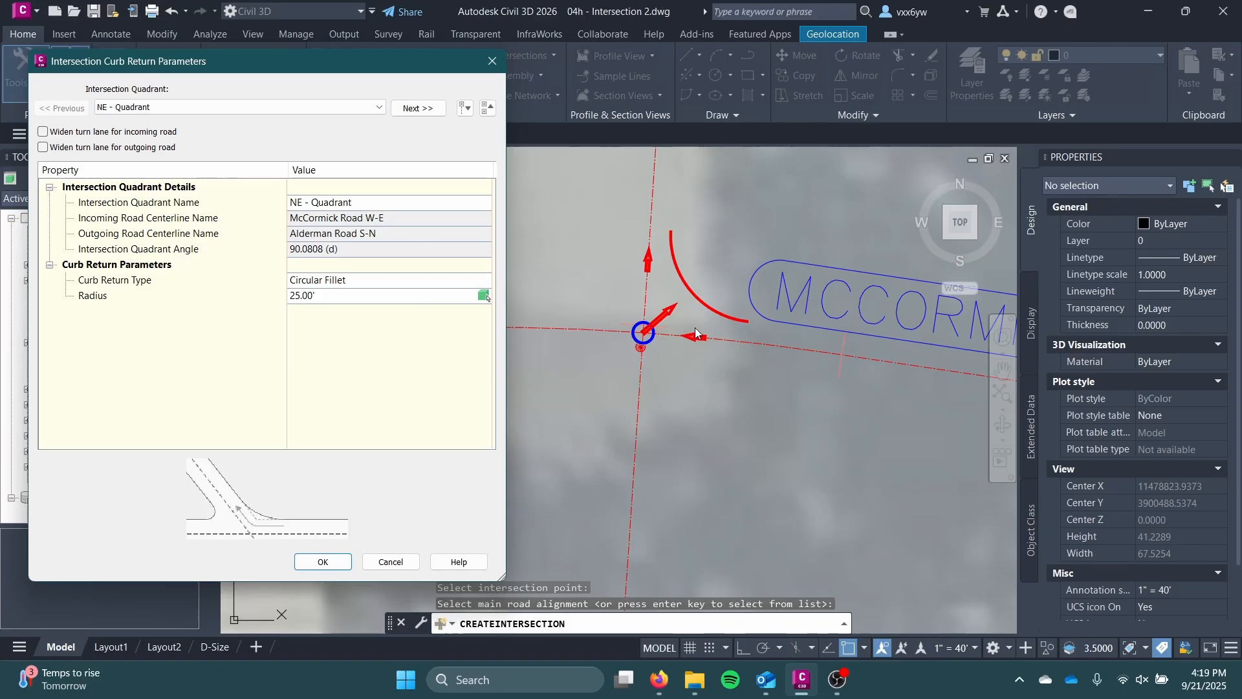
mouse_move(312, 69)
left_mouse_down()
mouse_move(212, 184)
mouse_move(145, 86)
left_mouse_up()
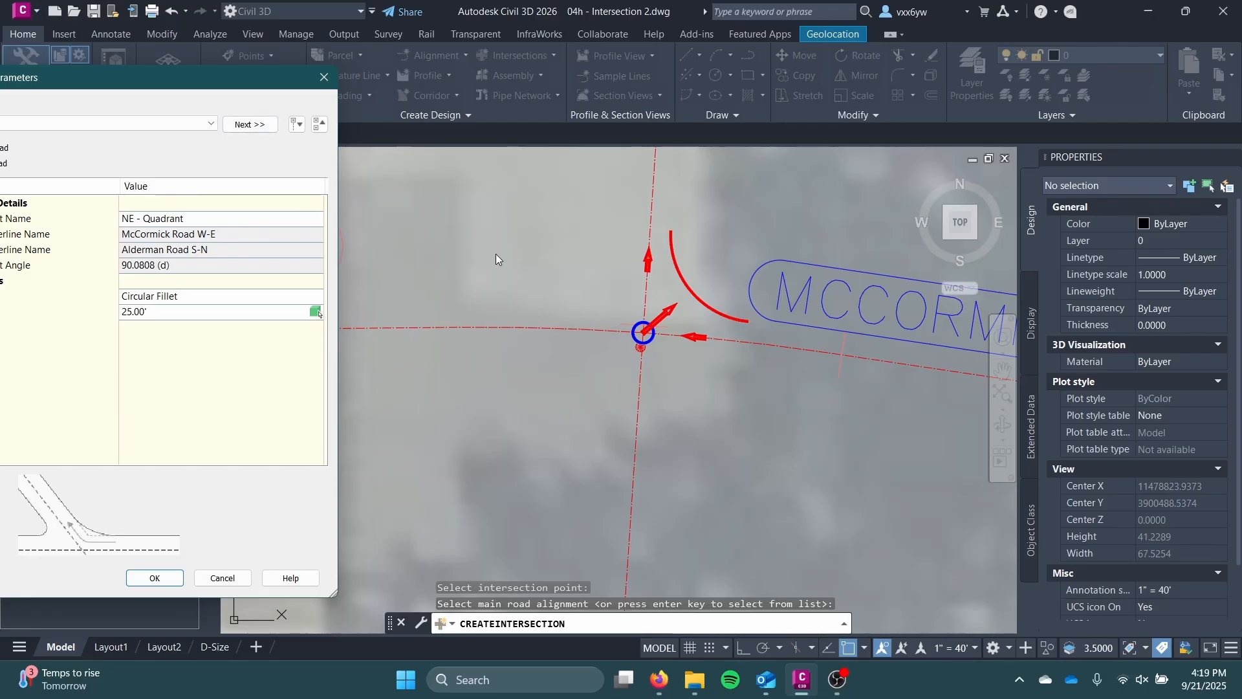
left_click_drag(132, 77, 544, 79)
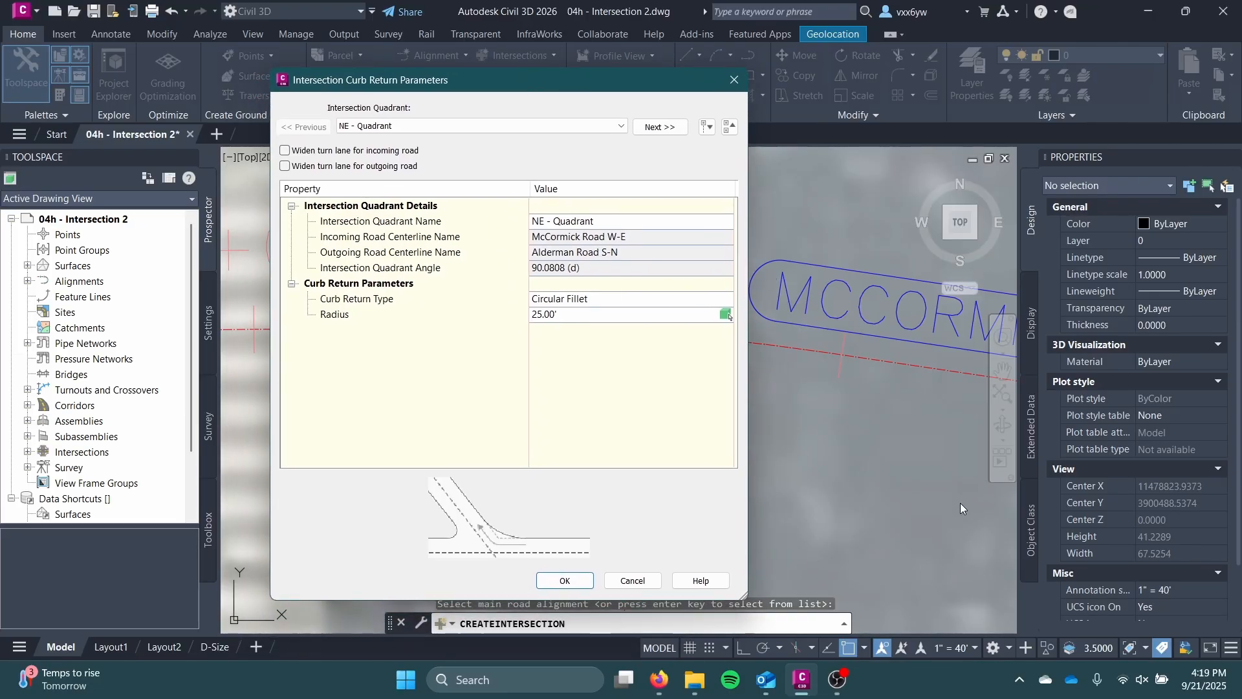
Step: Enable turn lane widening for the incoming road in the NE quadrant and enlarge the dialog to show its parameters
left_click(284, 151)
scroll(525, 296, "up", 1)
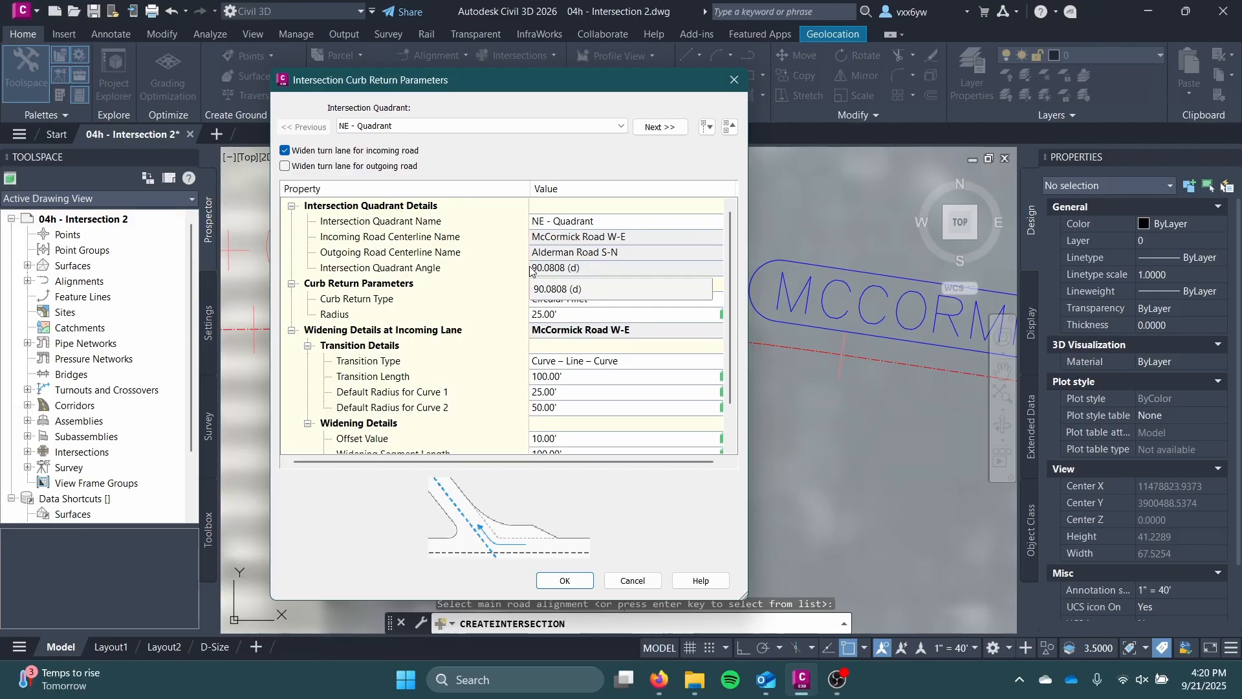
left_click_drag(743, 596, 896, 580)
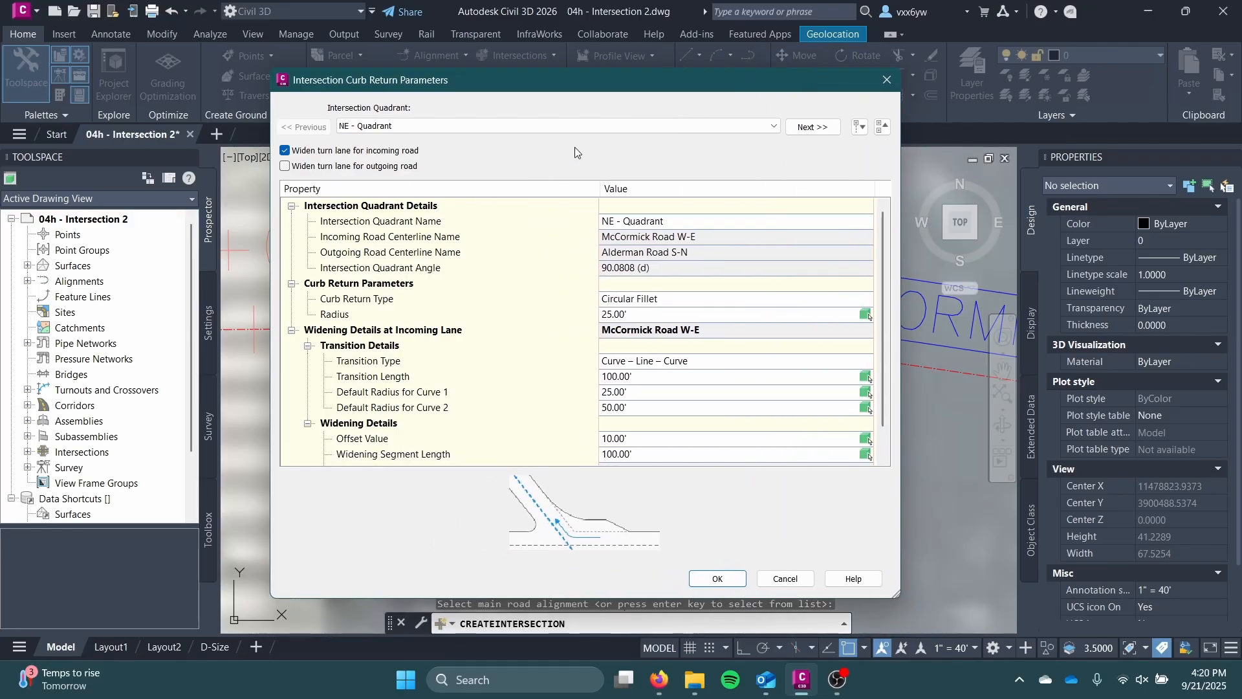
left_click_drag(531, 75, 515, 75)
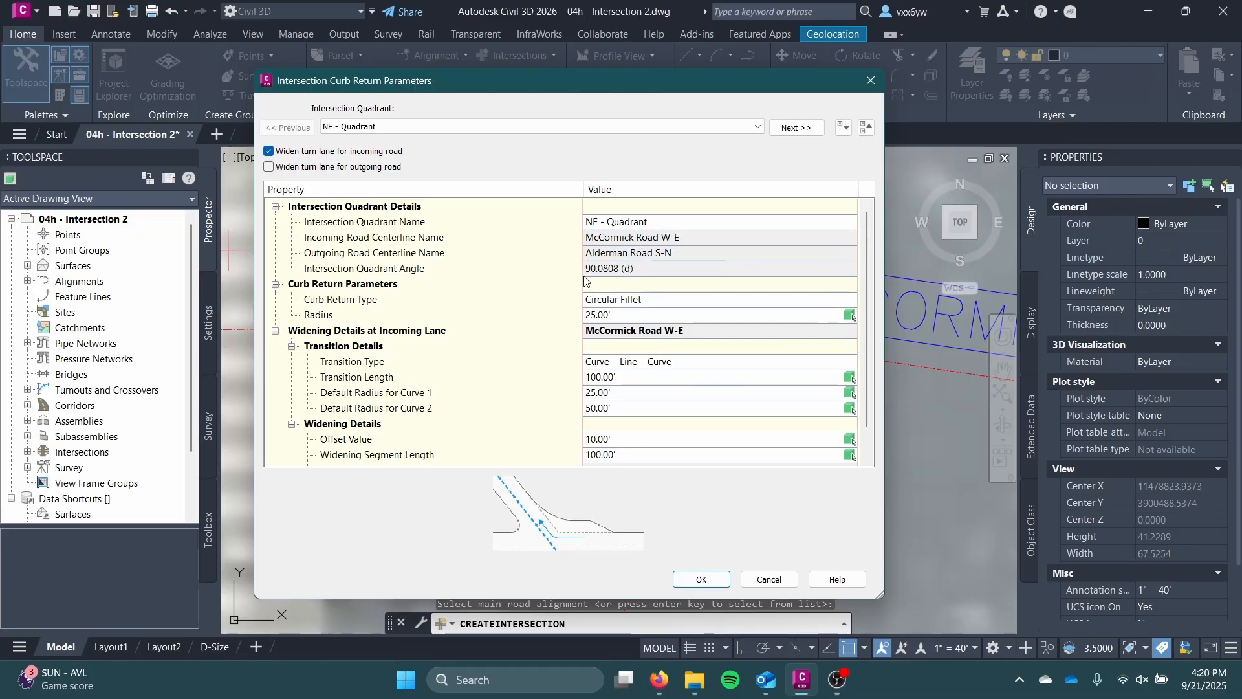
Step: Set the NE quadrant's incoming lane widening segment length to 45 feet and its transition length to 30 feet
scroll(587, 278, "down", 1)
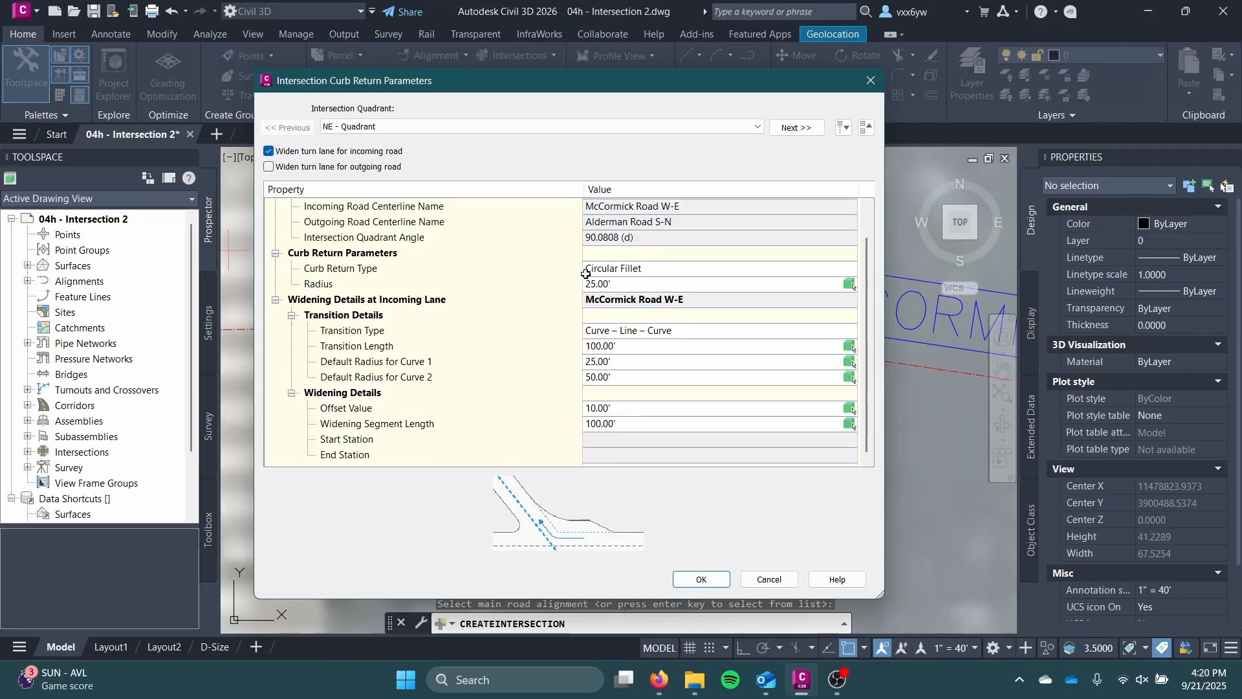
left_click(429, 424)
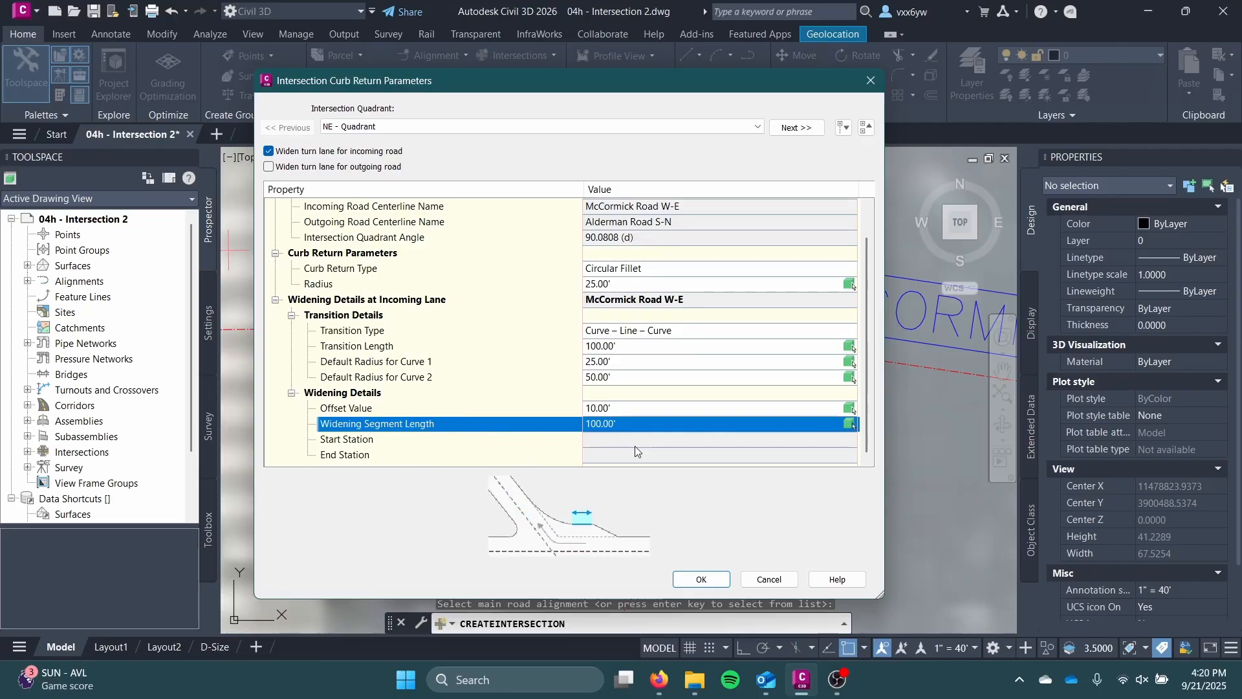
left_click(687, 425)
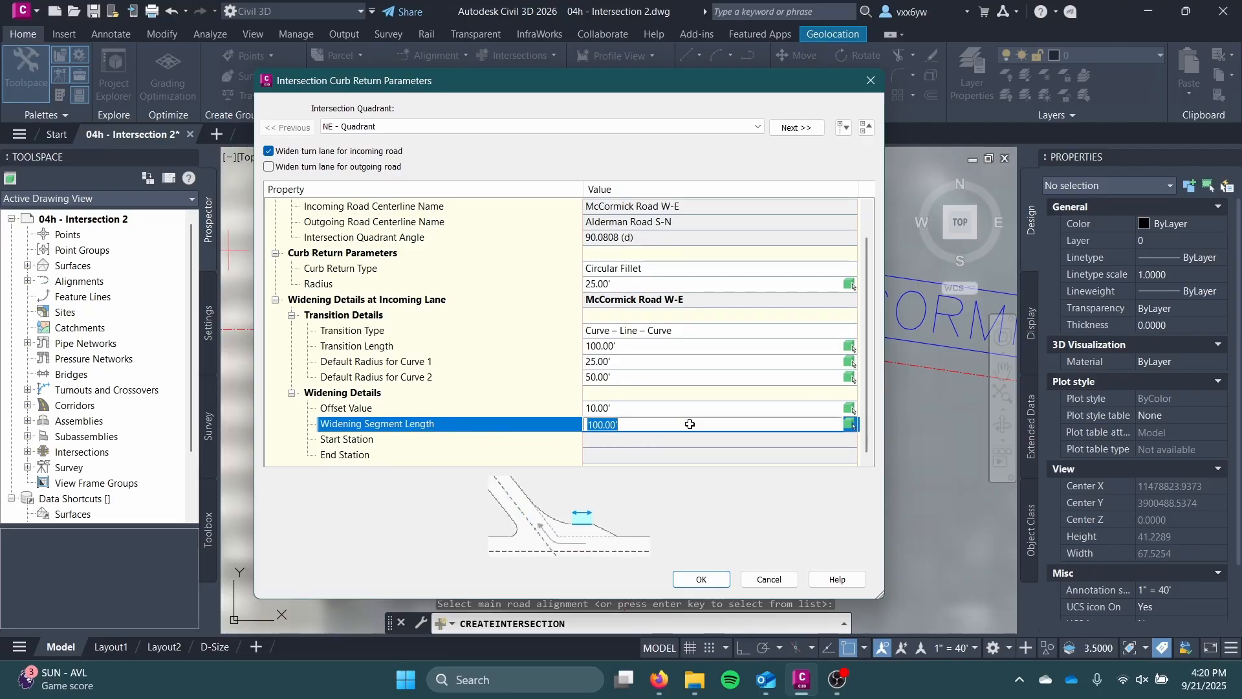
type("45")
key("Return")
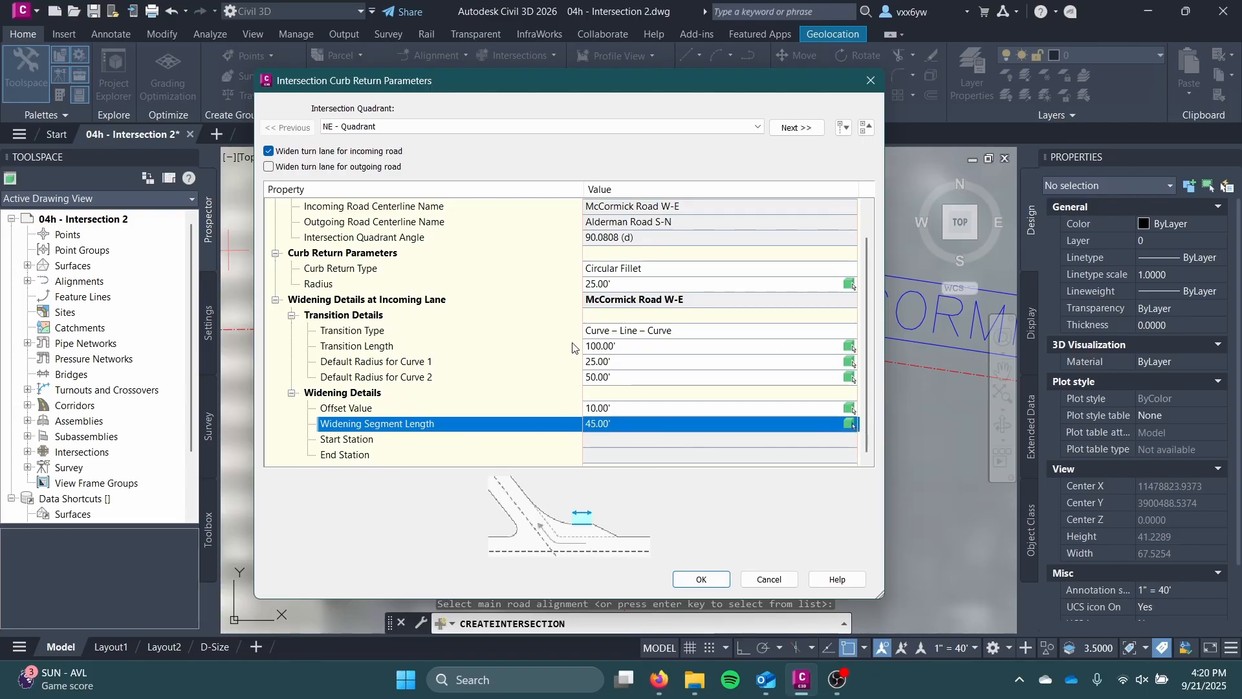
left_click(640, 348)
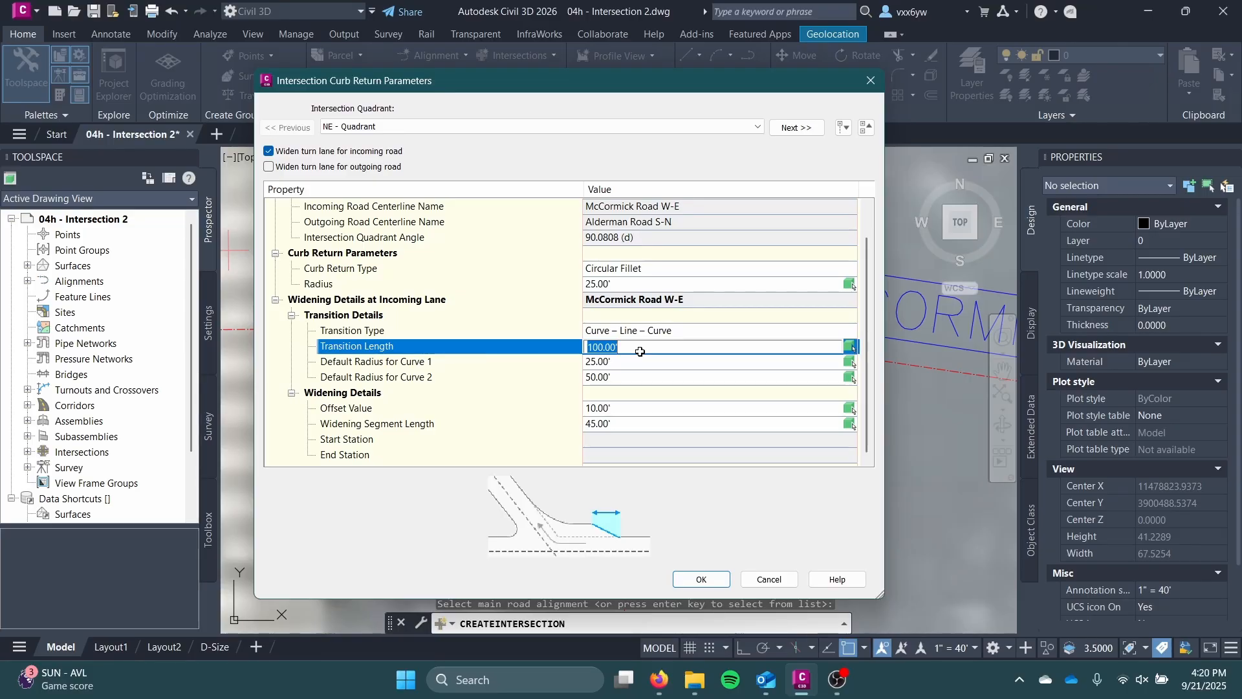
type("30")
key("Return")
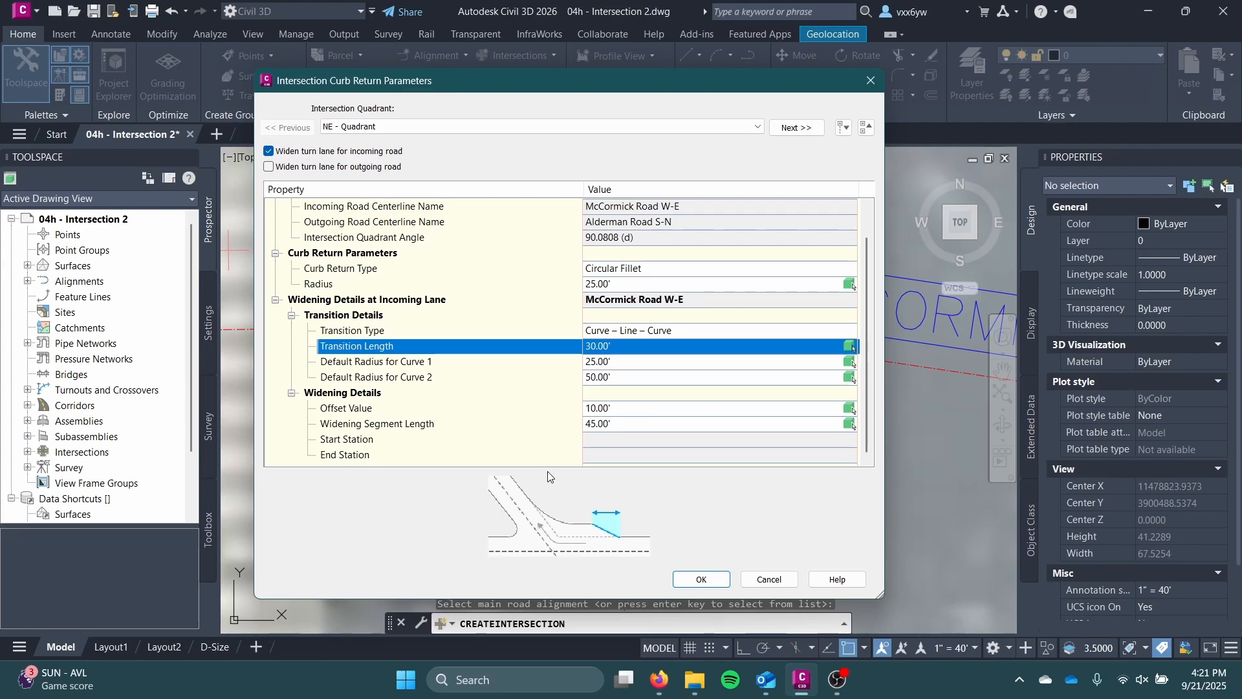
left_click(472, 426)
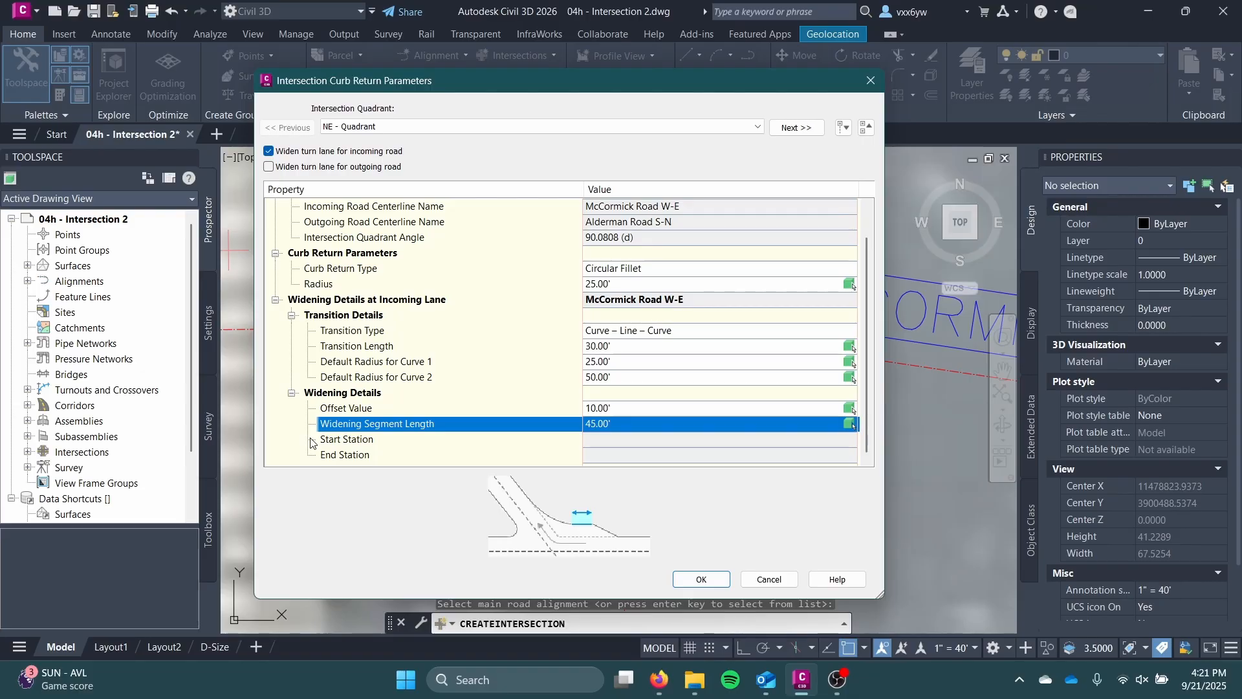
left_click(373, 410)
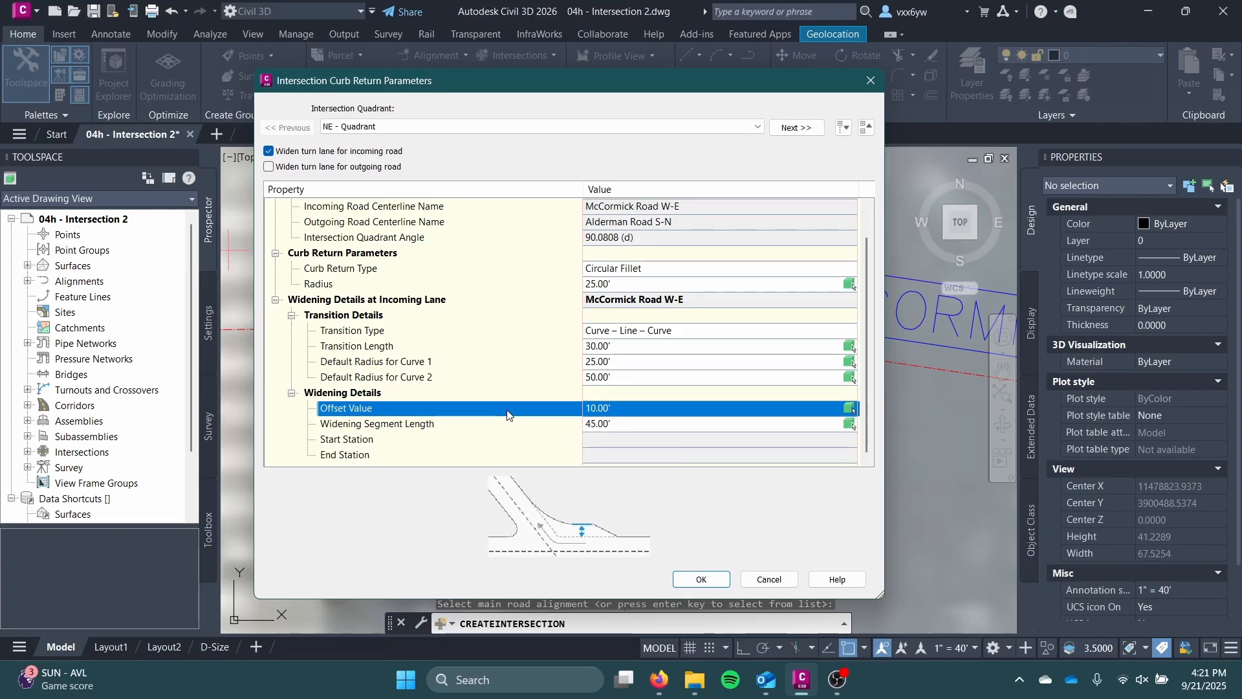
scroll(511, 417, "up", 1)
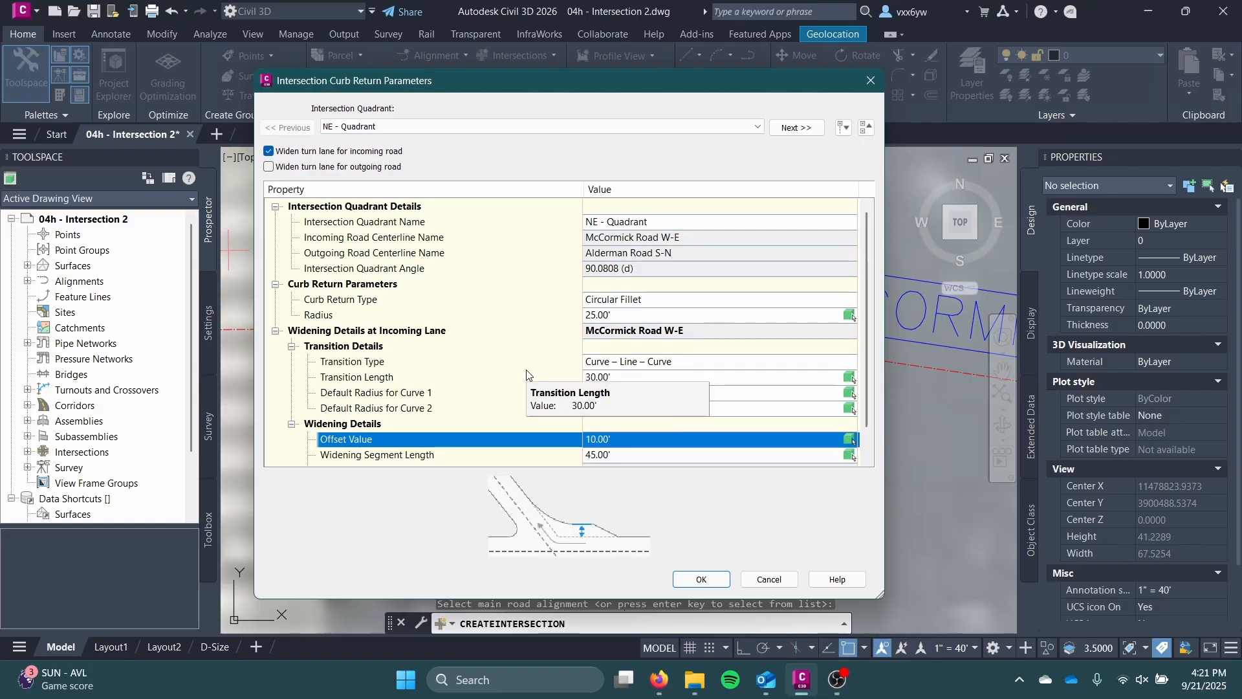
Step: Switch to the SE quadrant's curb return parameters and enable turn lane widening for its incoming road
left_click(653, 124)
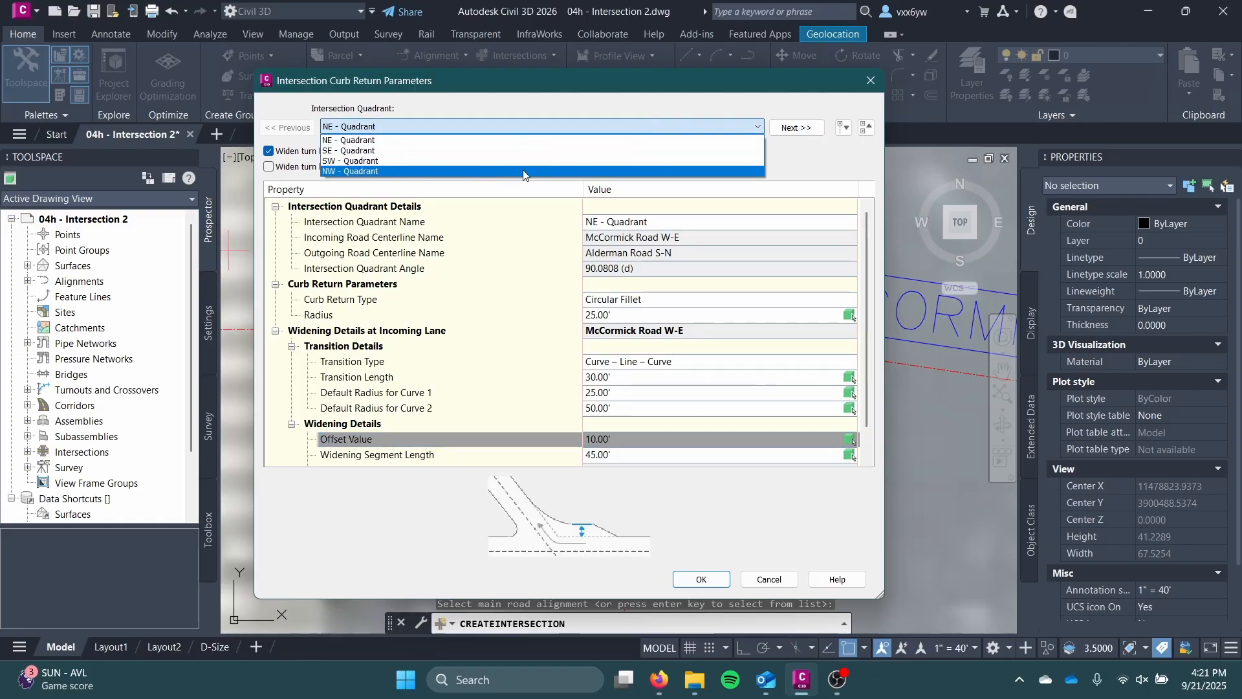
left_click(592, 104)
left_click(794, 128)
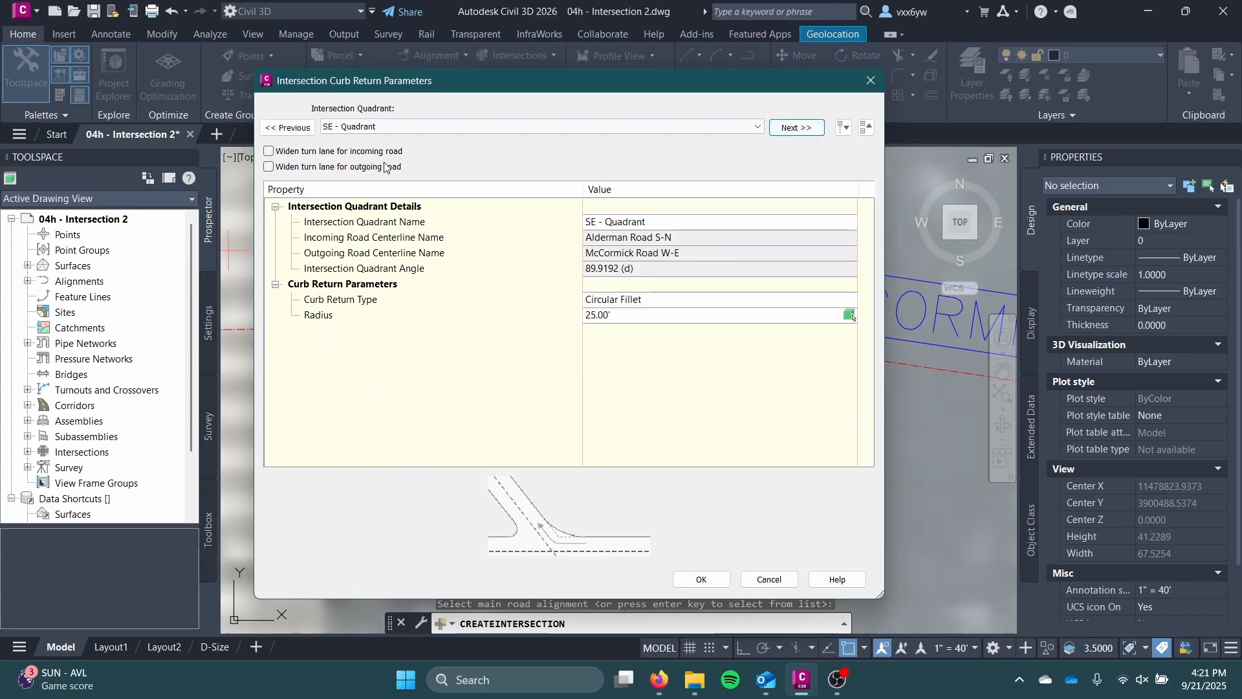
left_click(321, 151)
scroll(714, 253, "down", 1)
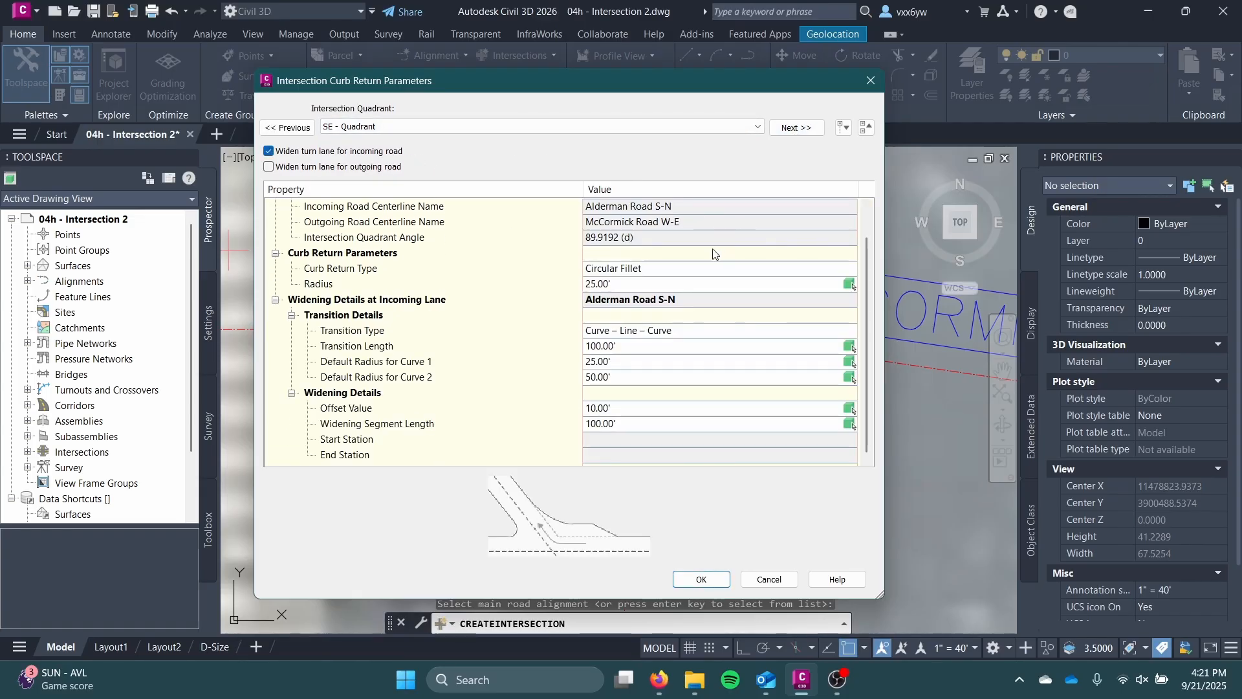
Step: Set the SE quadrant's incoming lane transition length to 30 feet and its widening segment length to 45 feet
left_click(626, 350)
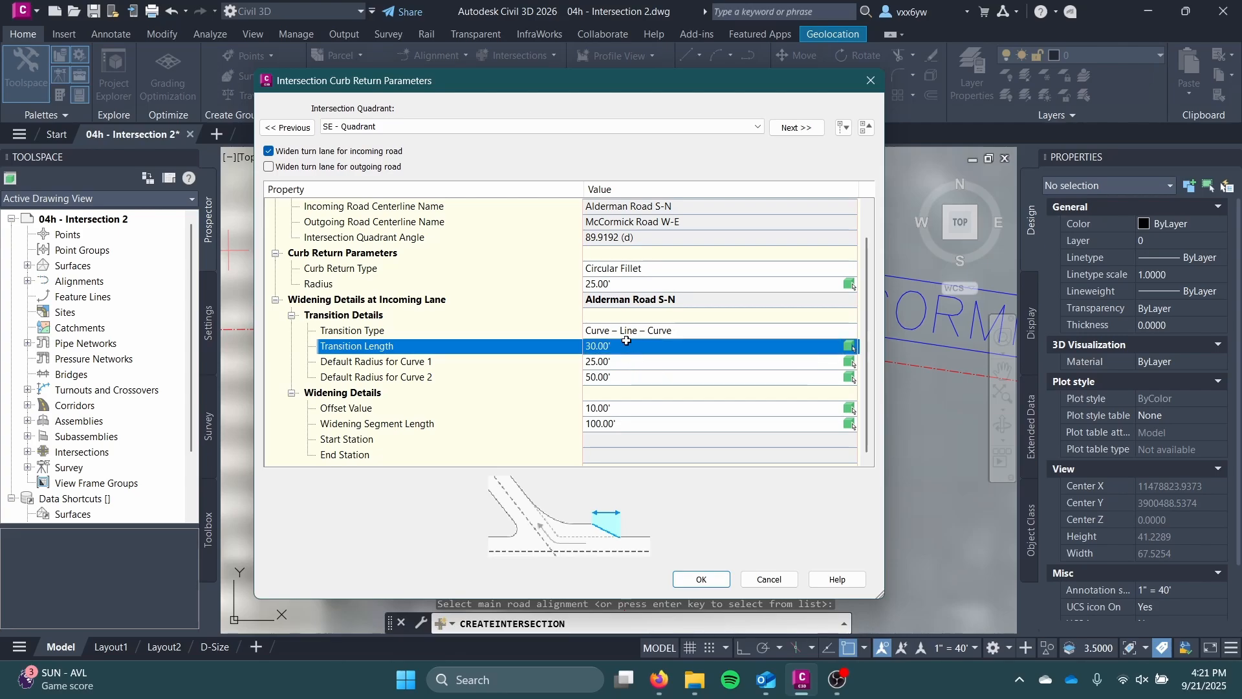
left_click(619, 413)
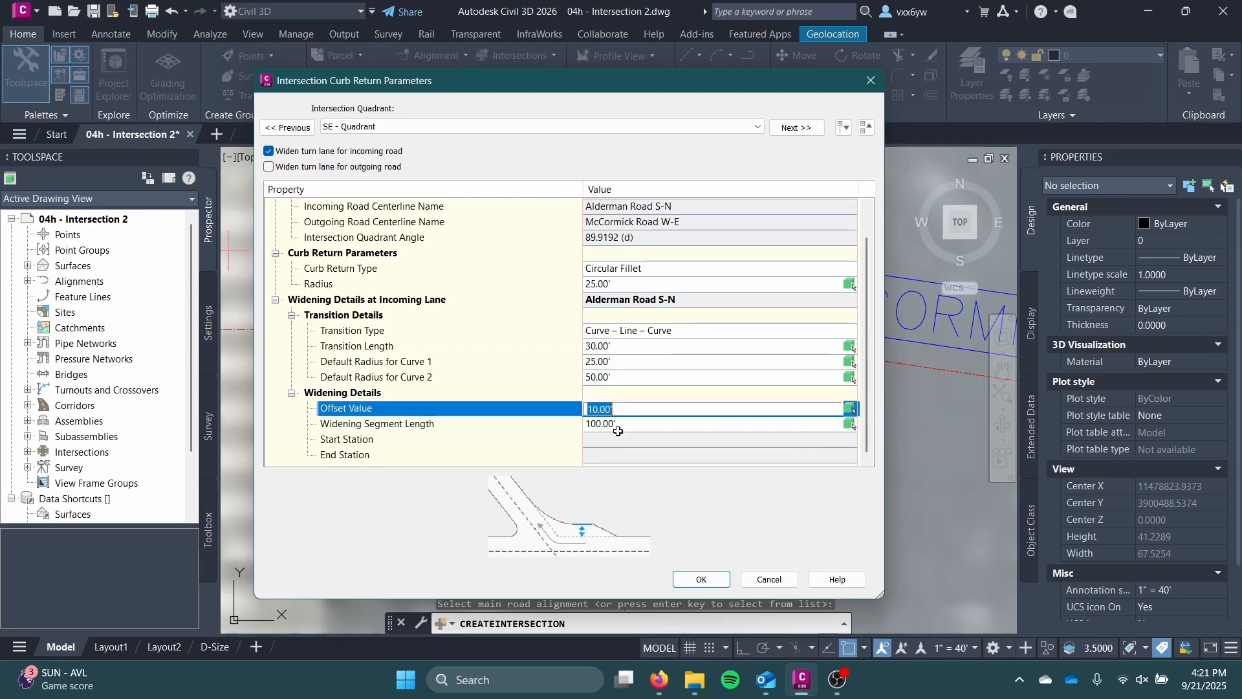
left_click(621, 425)
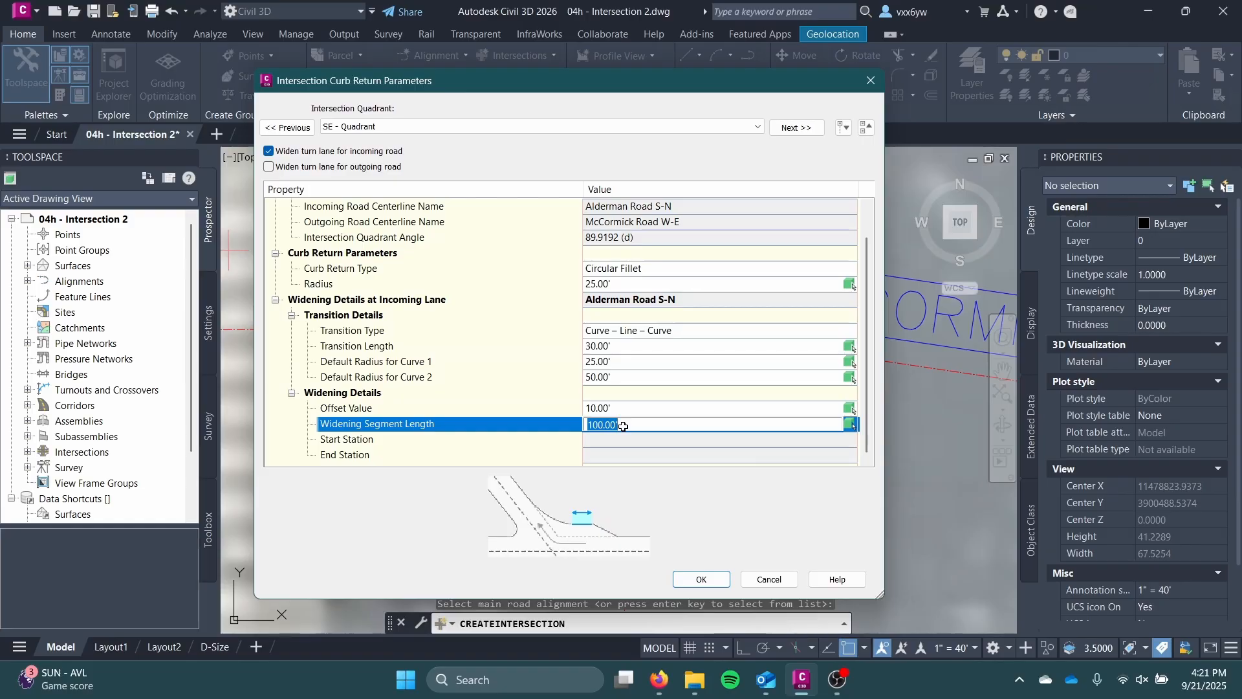
type("45")
key("Return")
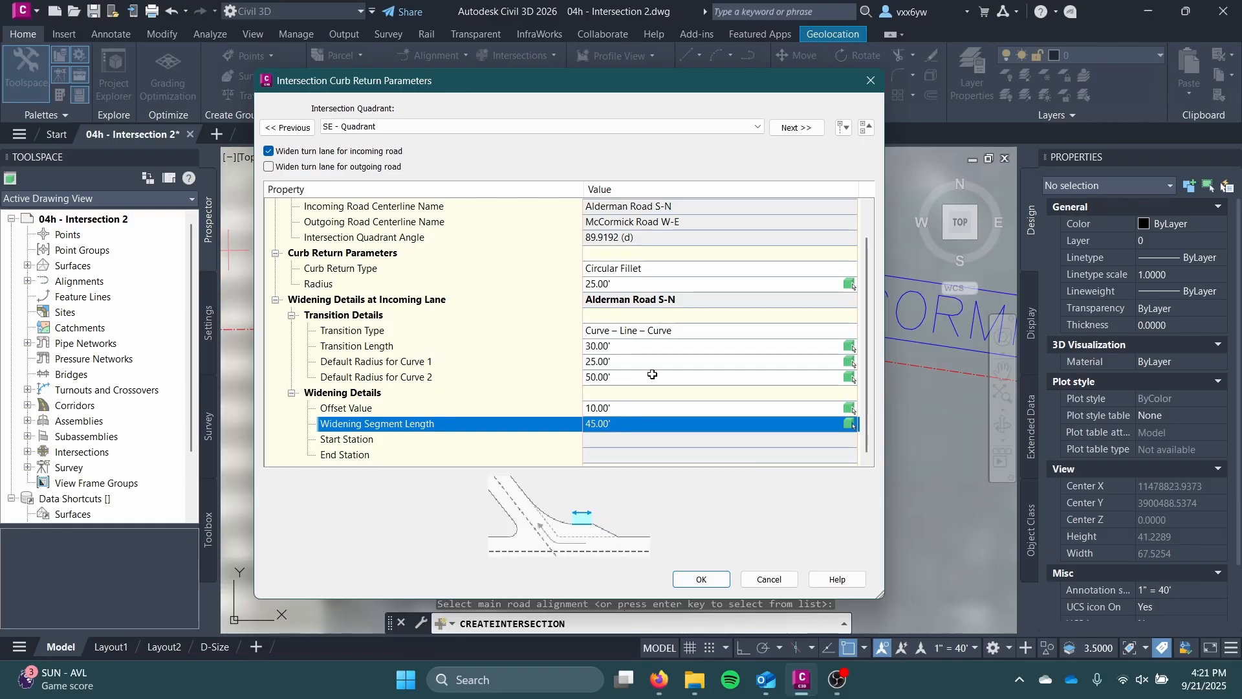
Step: Review the transition type and curb return type options for the SE quadrant, keeping Curve – Line – Curve and Circular Fillet
left_click(707, 330)
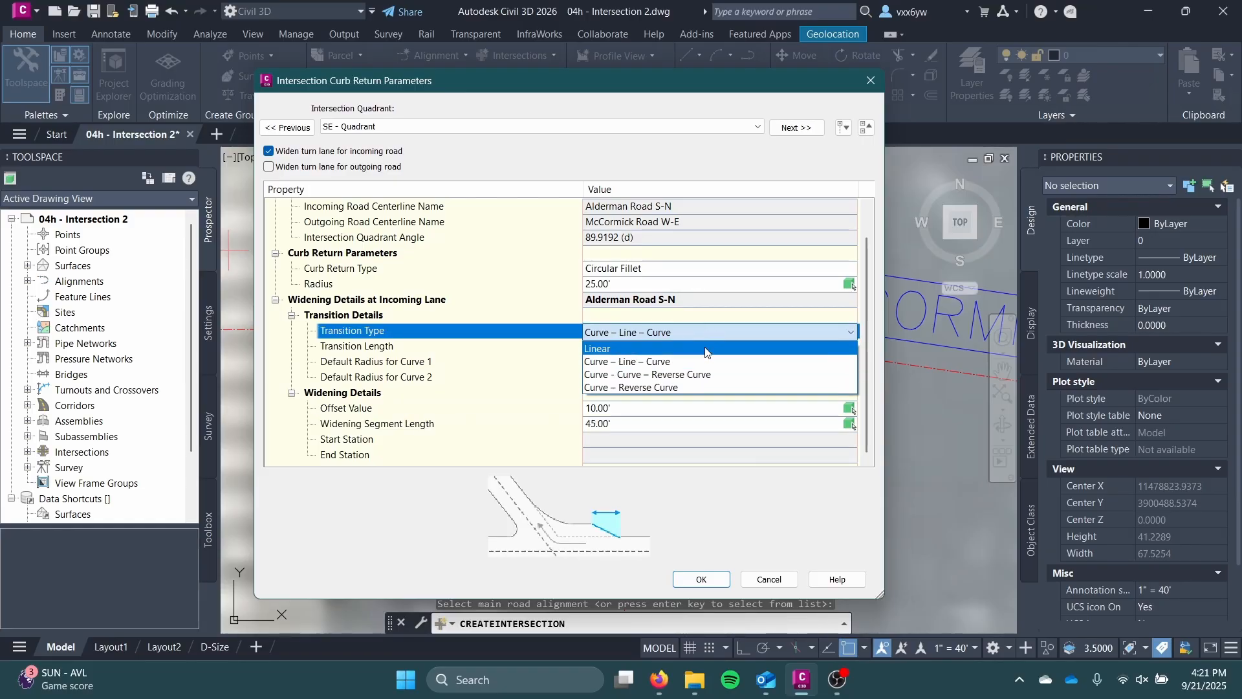
left_click(698, 361)
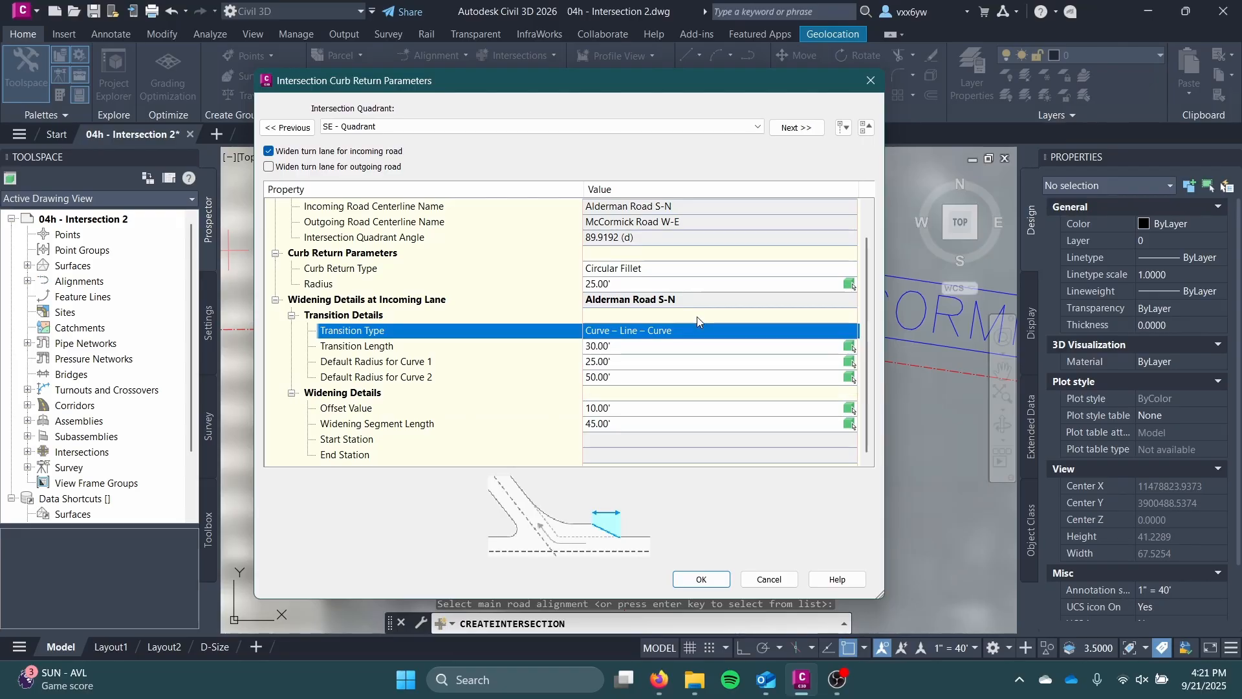
left_click(682, 269)
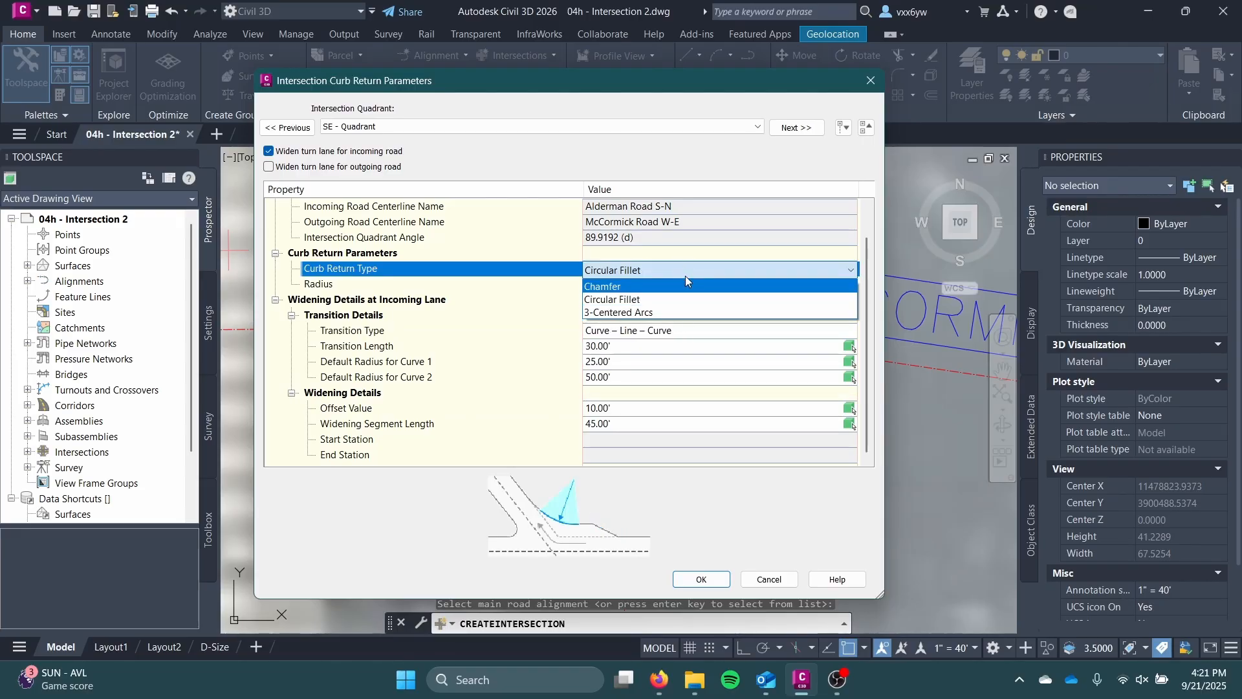
left_click(684, 259)
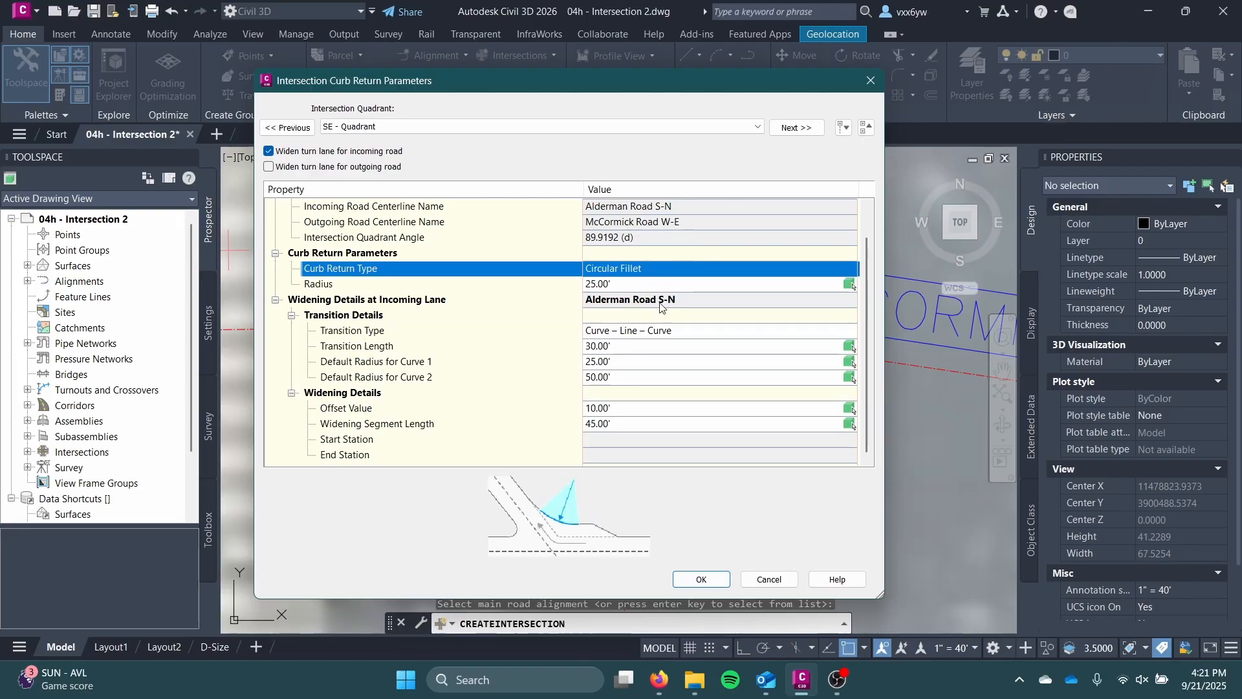
Step: Go to the SW quadrant and examine its curb return and travel directions in the drawing
left_click(793, 128)
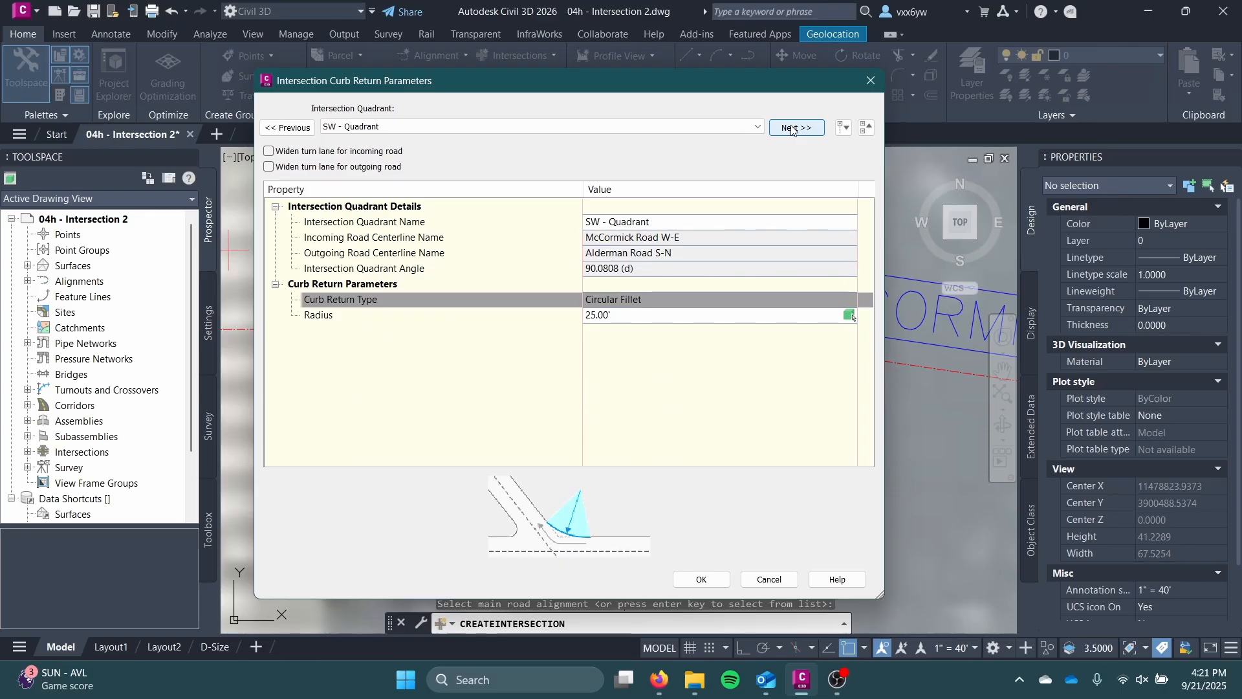
left_click_drag(608, 84, 1106, 185)
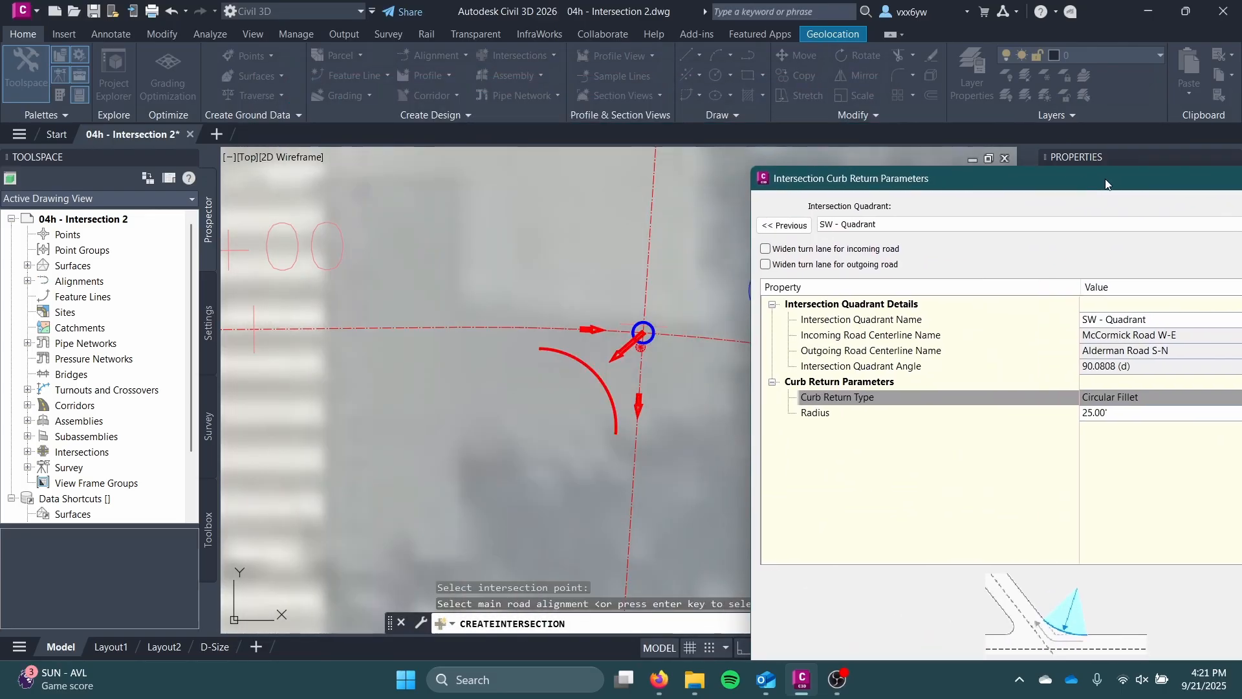
left_click_drag(873, 179, 426, 29)
Step: Enable incoming road turn lane widening in the NW quadrant, with a 45-foot widening segment and 30-foot transition length, and accept the curb return parameters
left_click(834, 73)
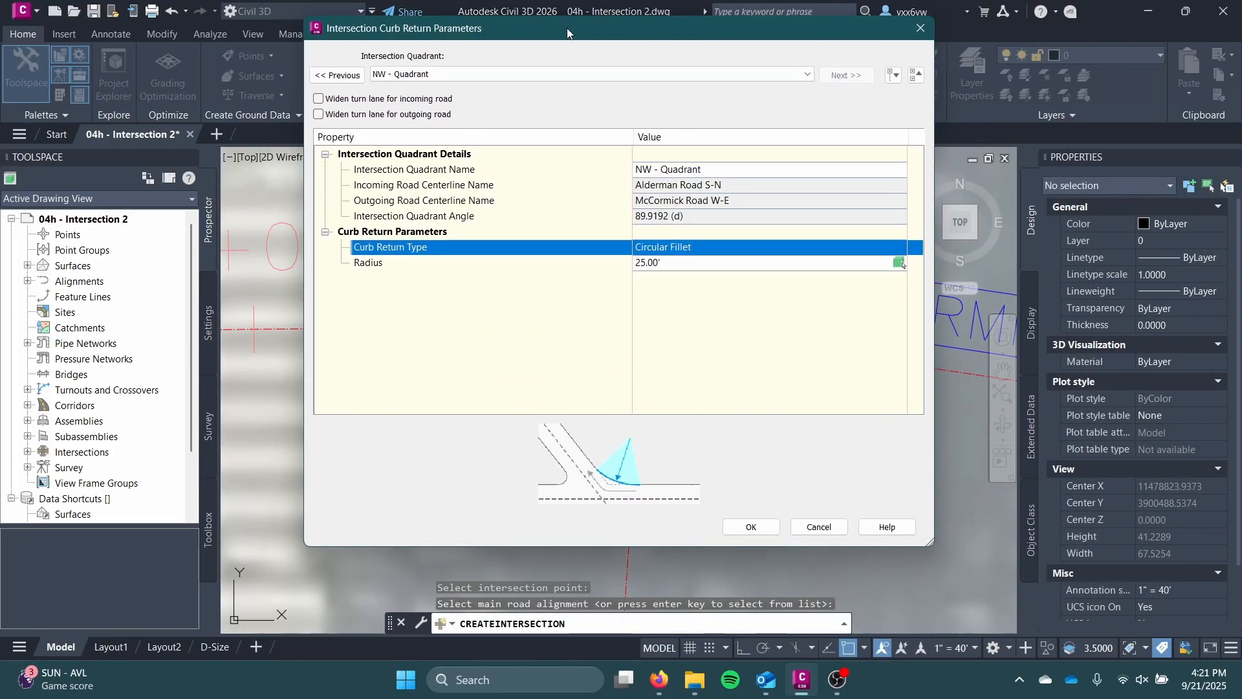
left_click_drag(568, 32, 540, 81)
left_click(290, 147)
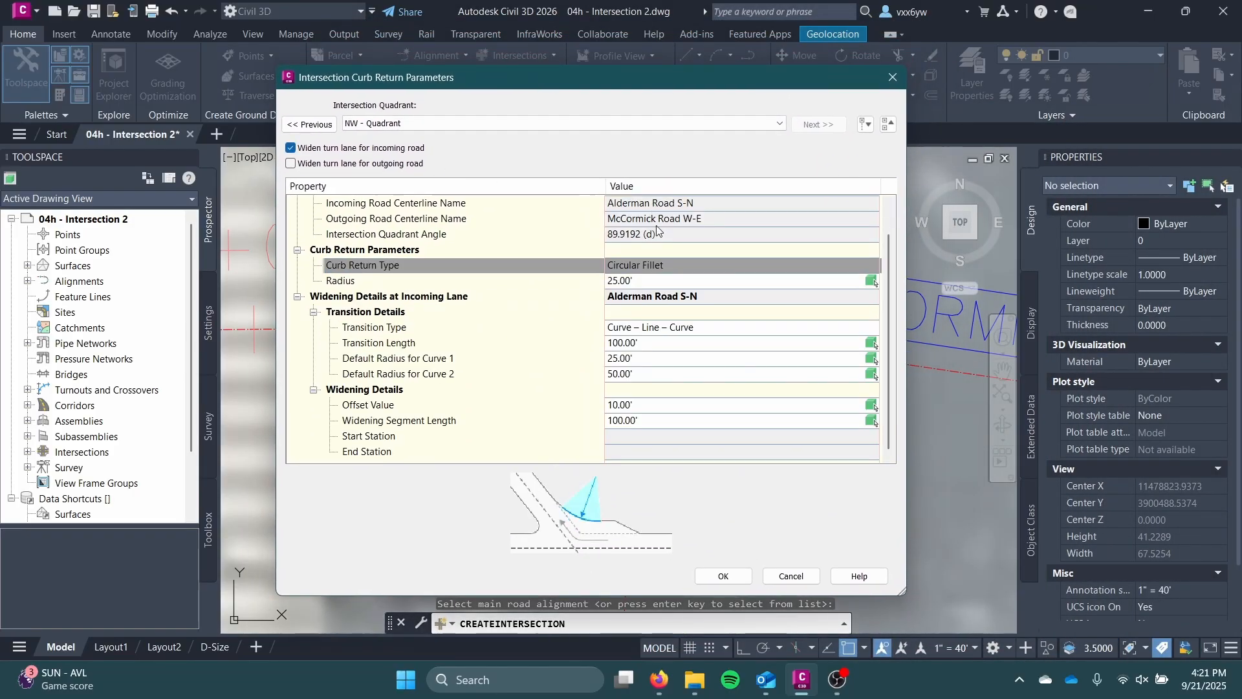
left_click(658, 421)
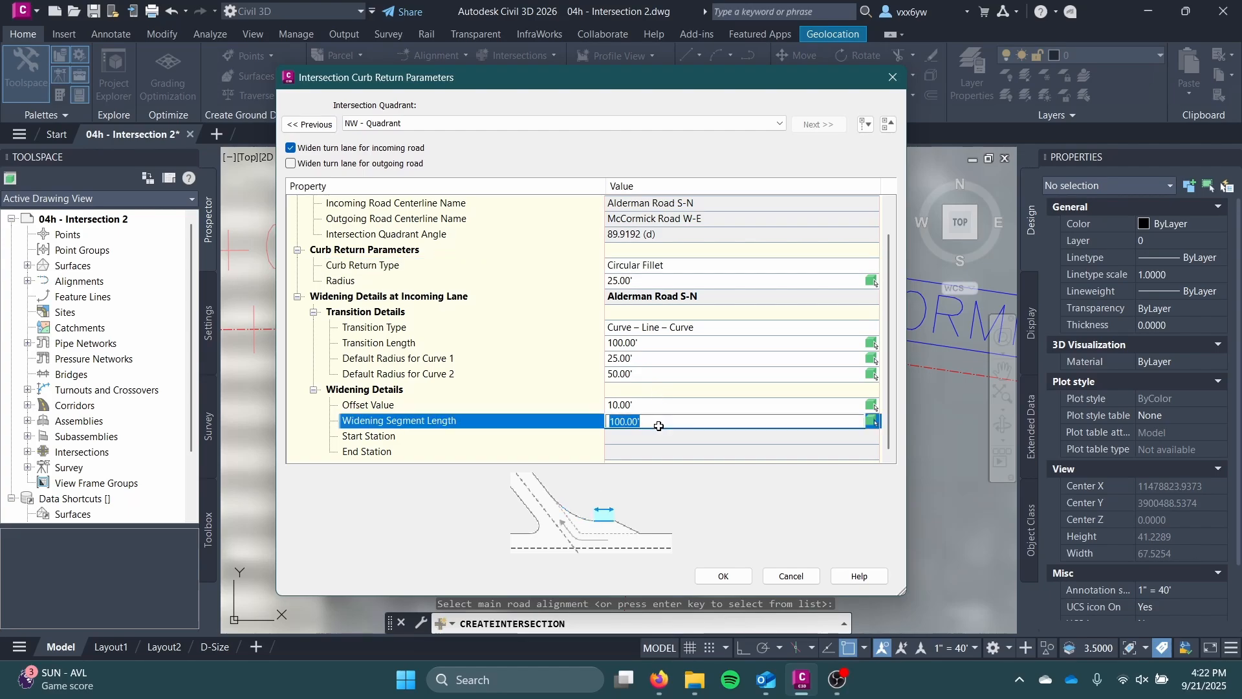
type("45")
key("Return")
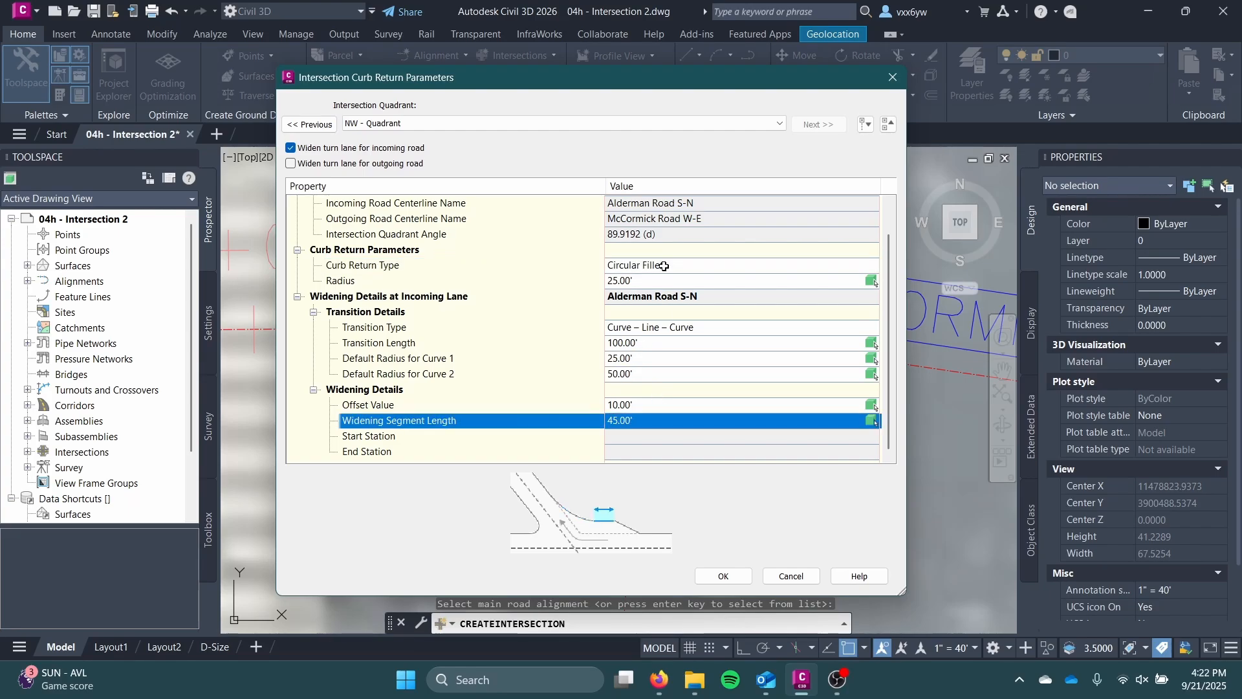
left_click(661, 344)
type("30")
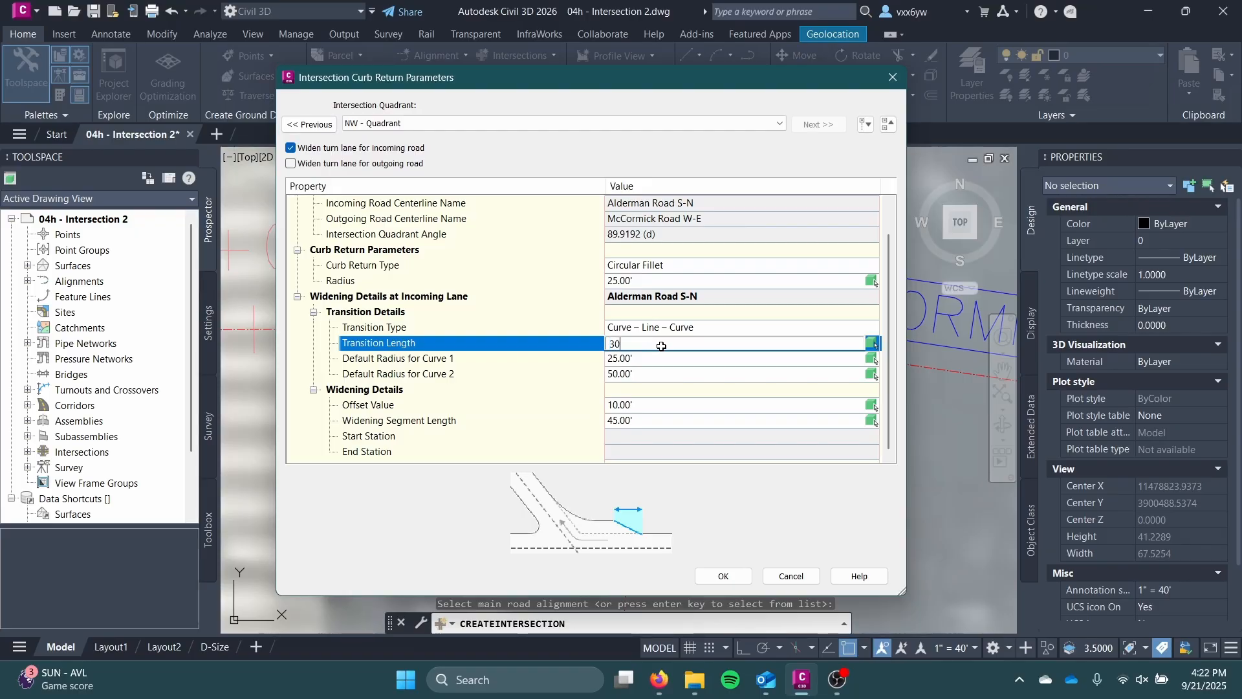
key("Return")
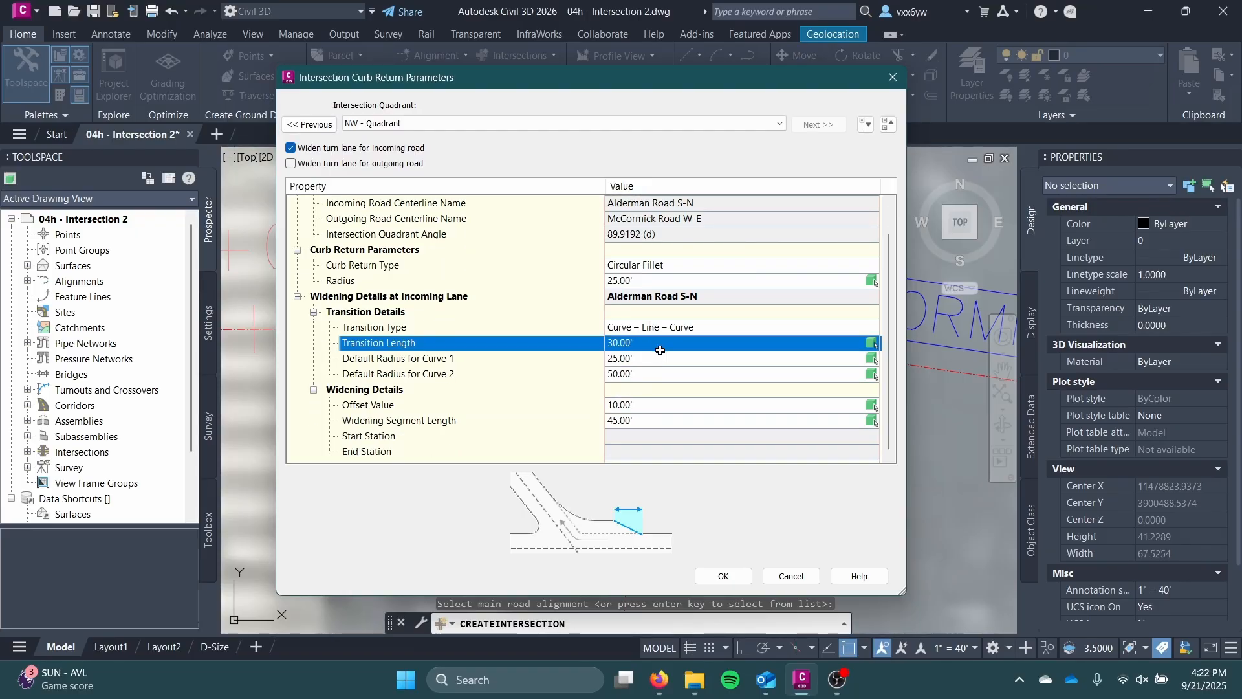
left_click(723, 575)
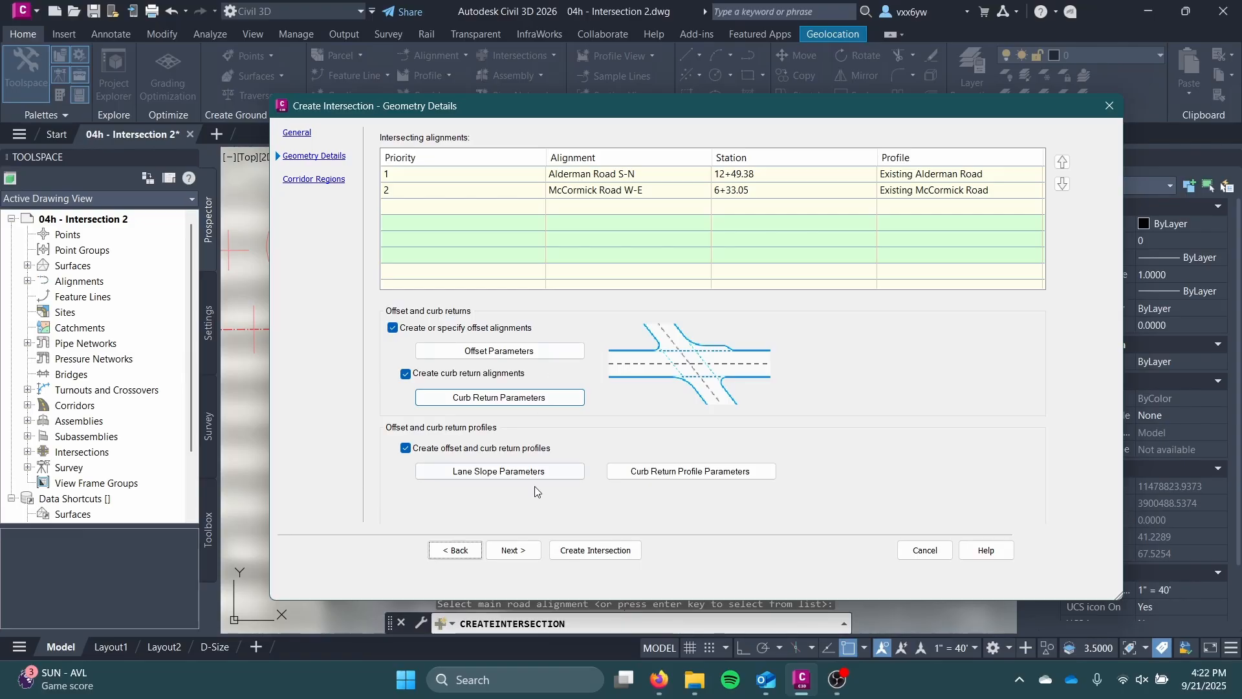
Step: Review the lane slope parameters of the primary and secondary roads and accept their cross falls from centerline
left_click(553, 471)
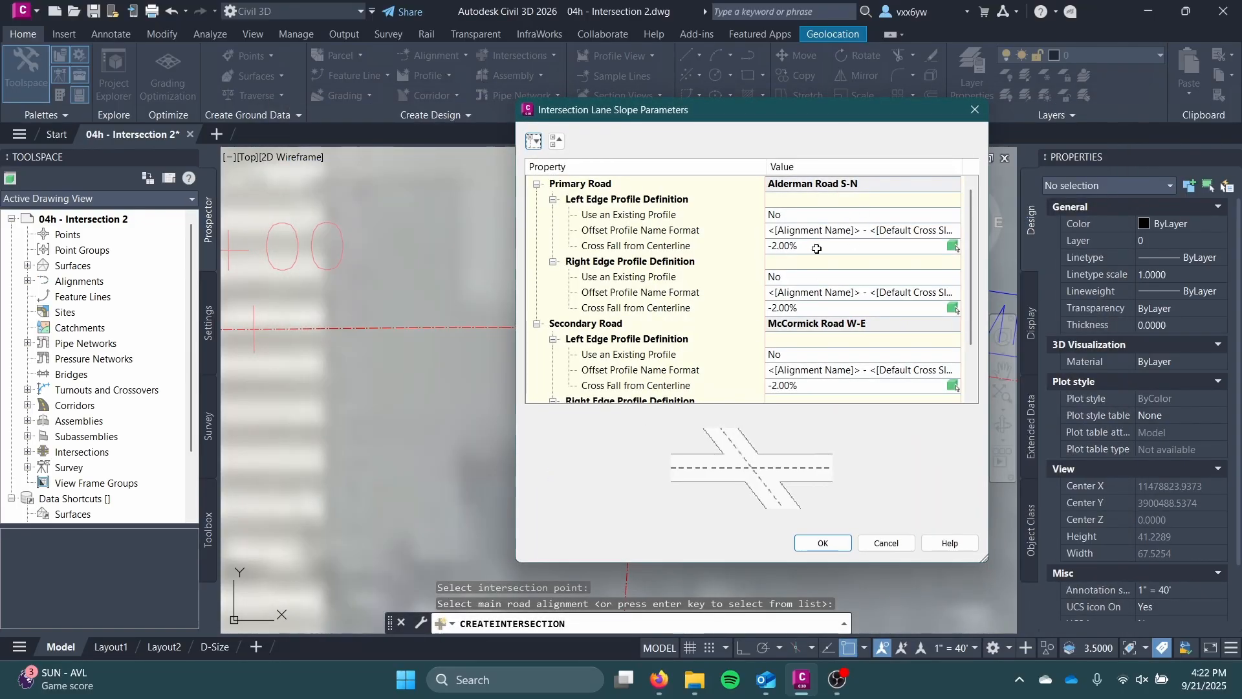
scroll(799, 252, "down", 2)
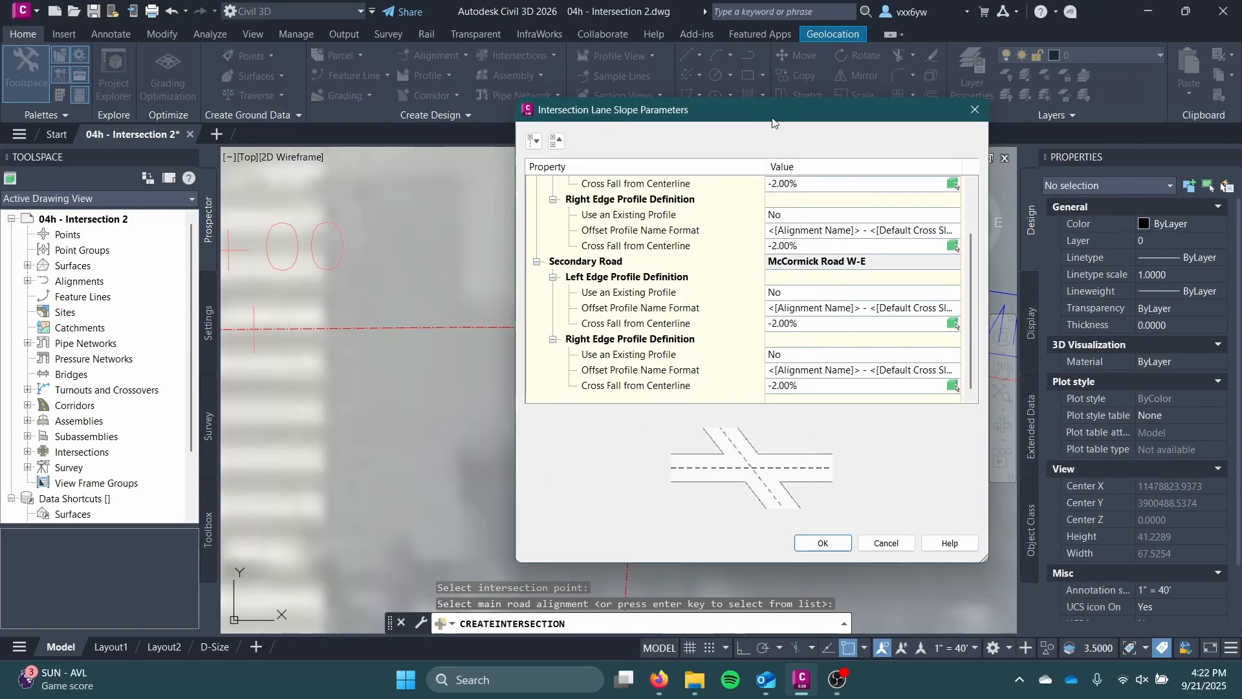
left_click(823, 543)
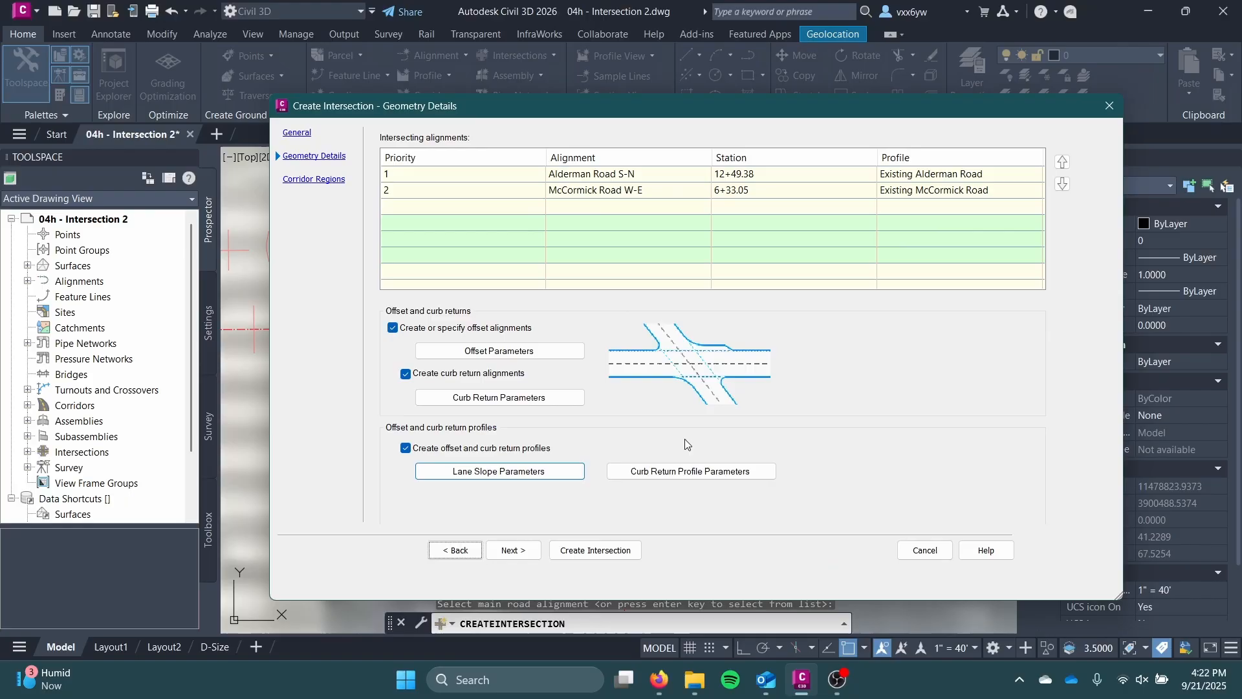
Step: Examine the incoming and outgoing lane extension lengths in the curb return profile parameters through all four quadrants and accept them
left_click(681, 475)
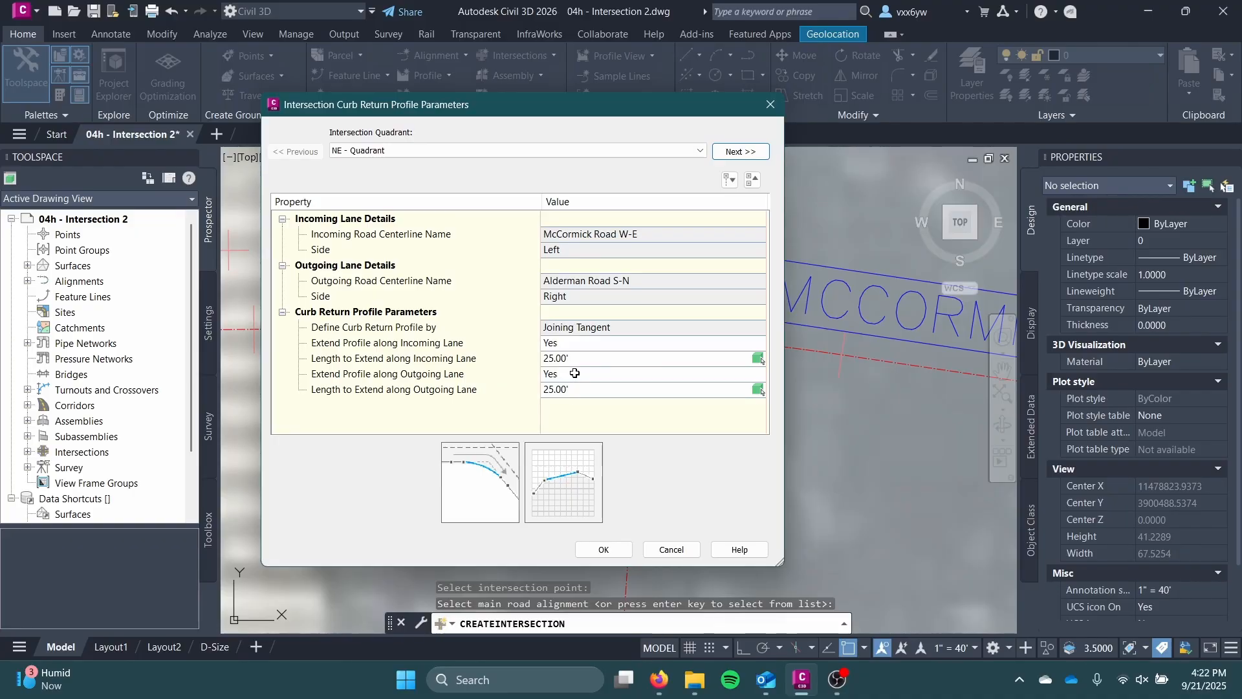
left_click(482, 373)
left_click(488, 359)
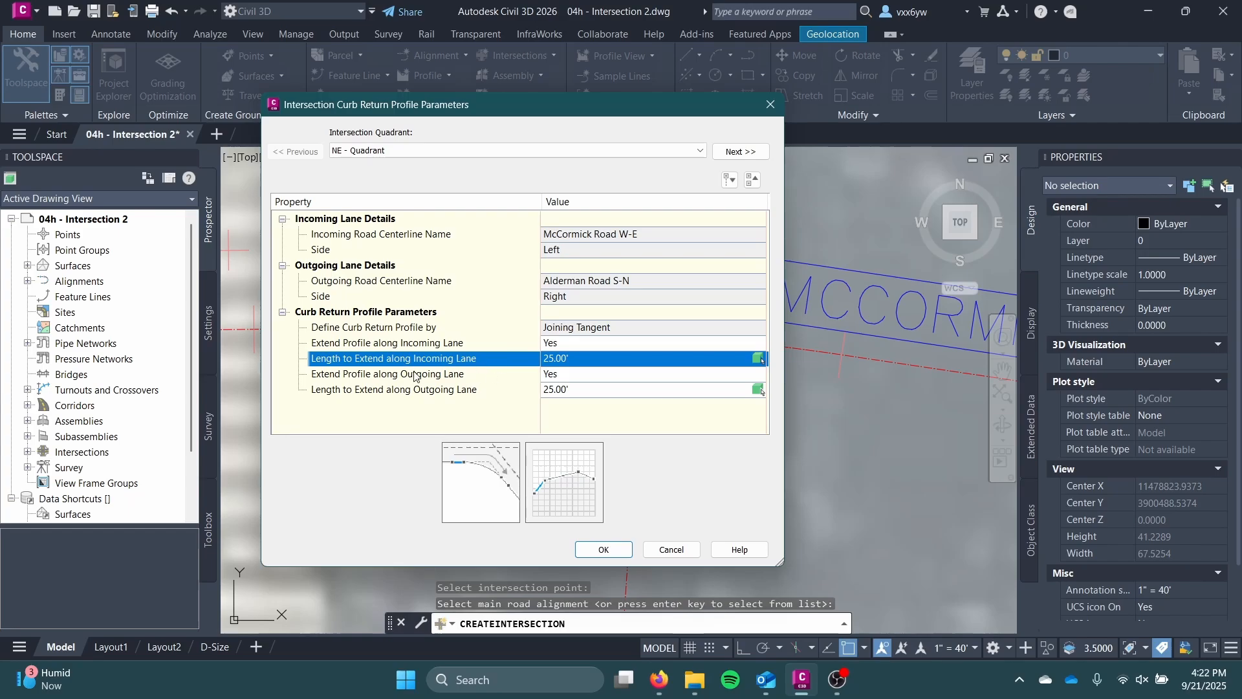
left_click(424, 390)
left_click(740, 152)
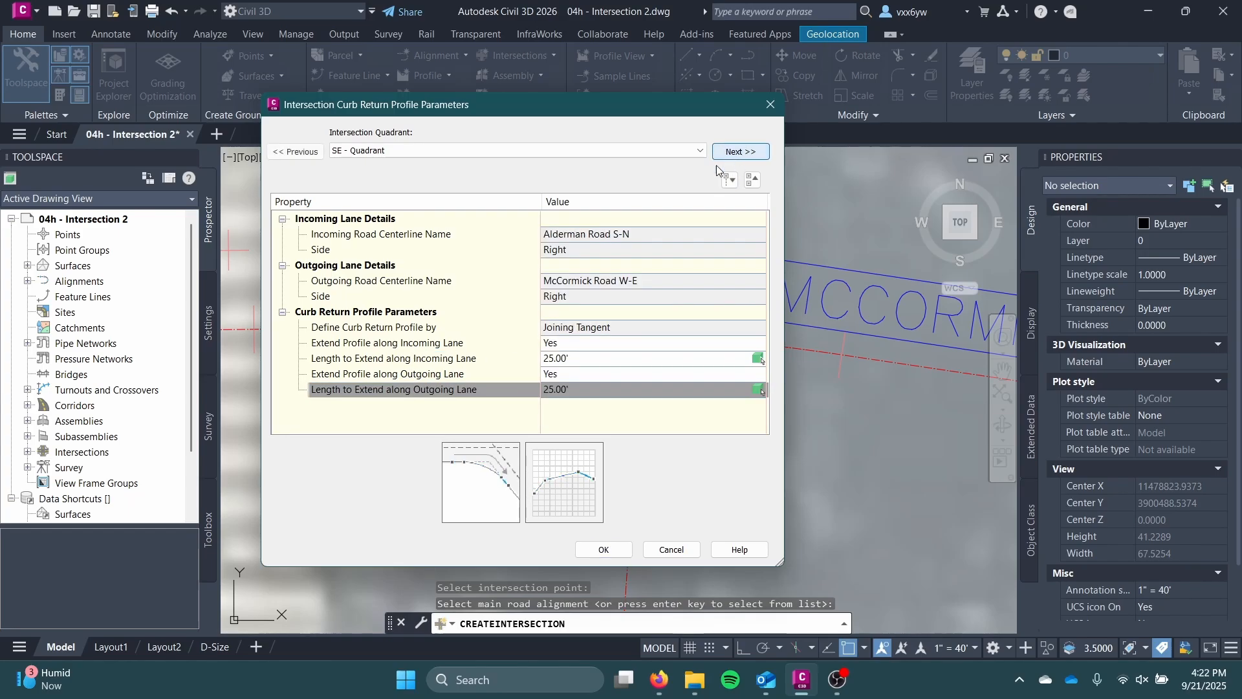
left_click(502, 357)
left_click(493, 390)
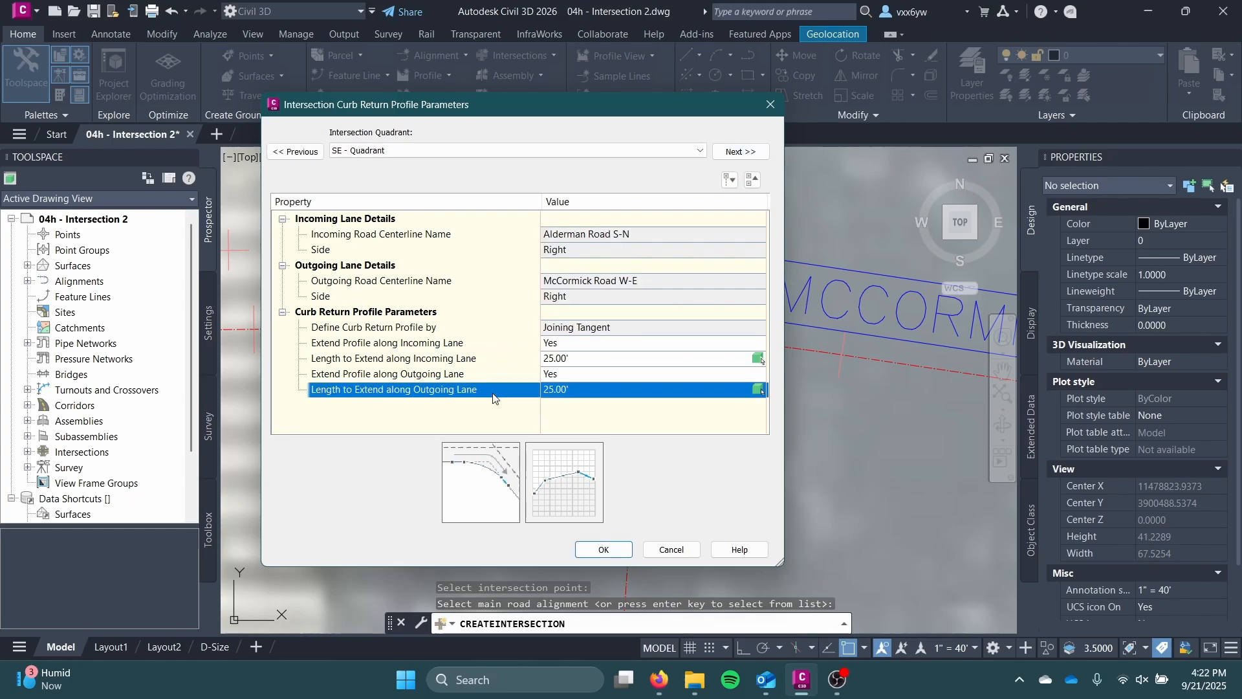
left_click(745, 154)
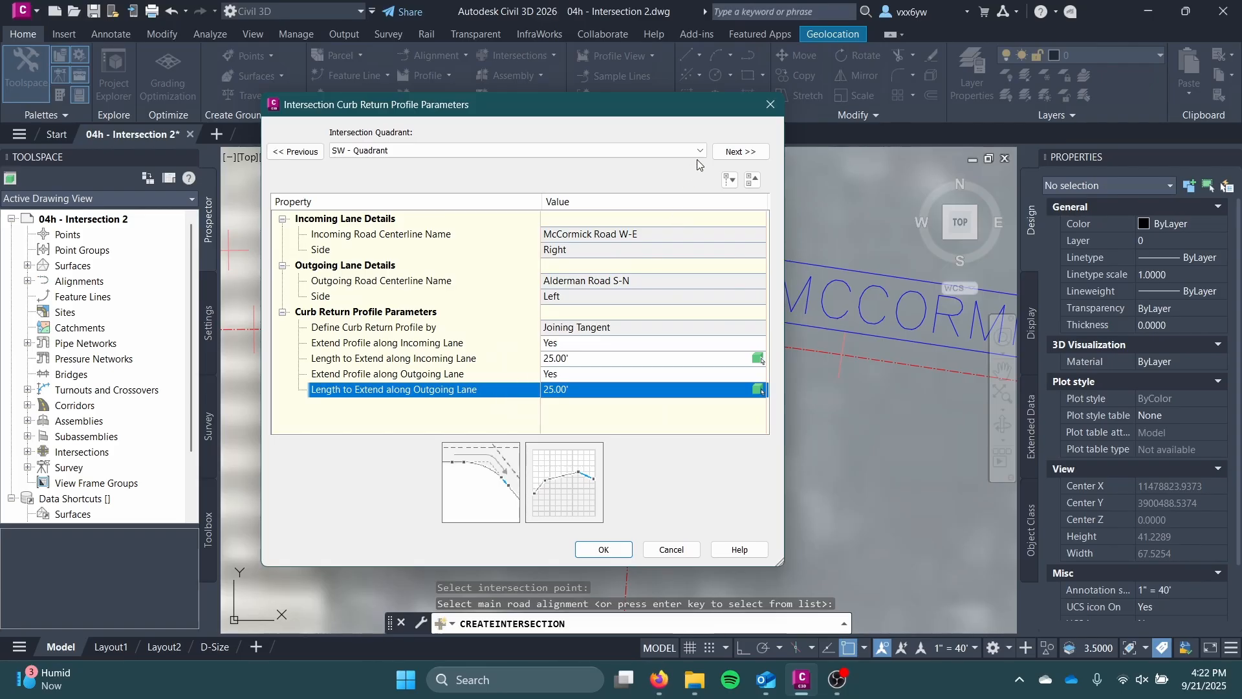
left_click(740, 151)
left_click(486, 359)
left_click(485, 389)
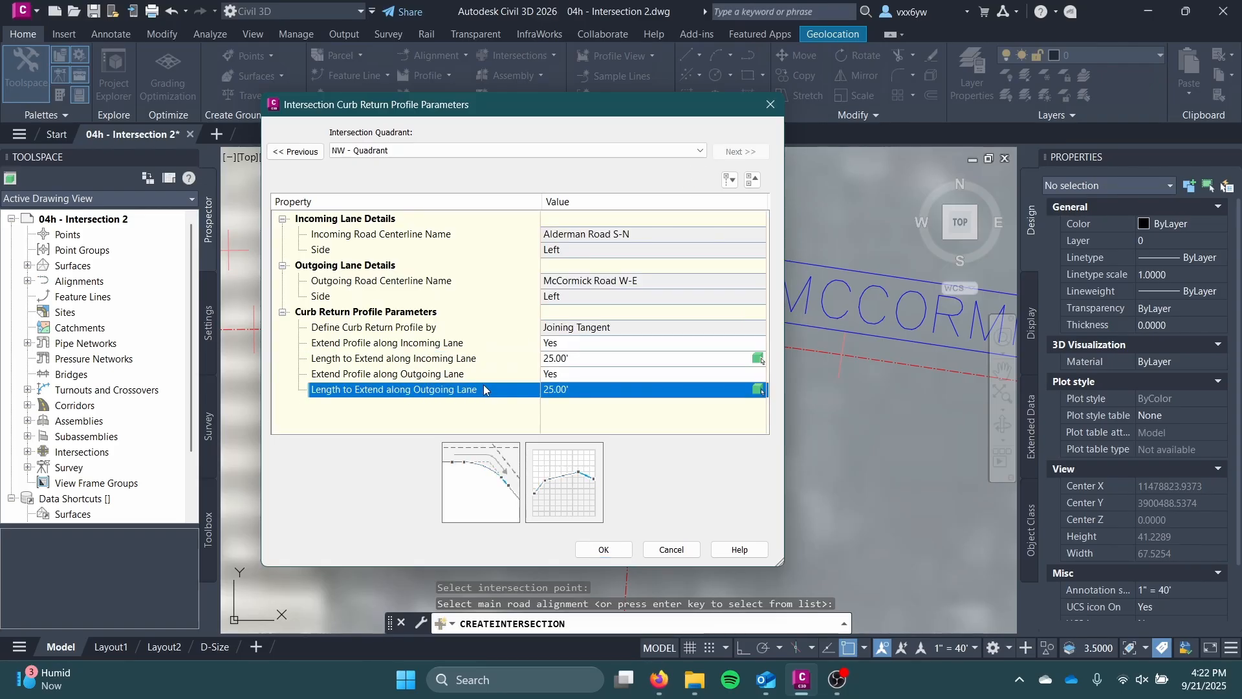
left_click(604, 549)
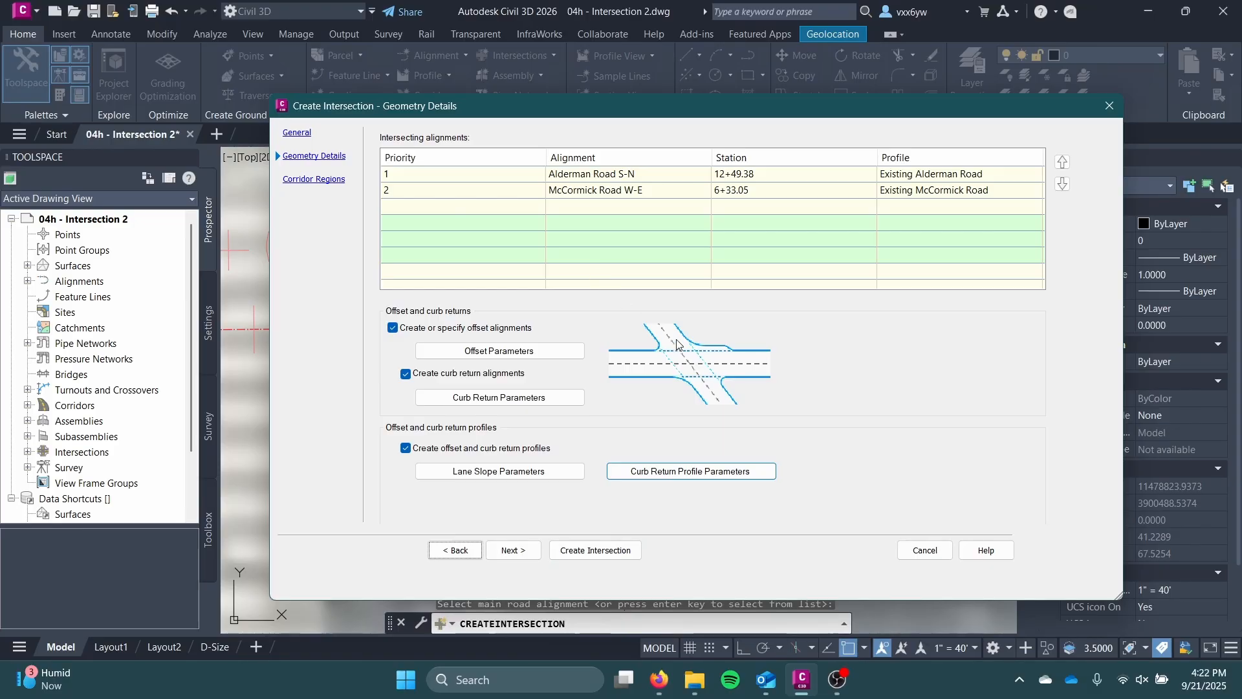
Step: In the corridor regions settings, add the intersection to the existing Road Corridor and keep Ohill Surrounding Area as the daylight surface
left_click(513, 550)
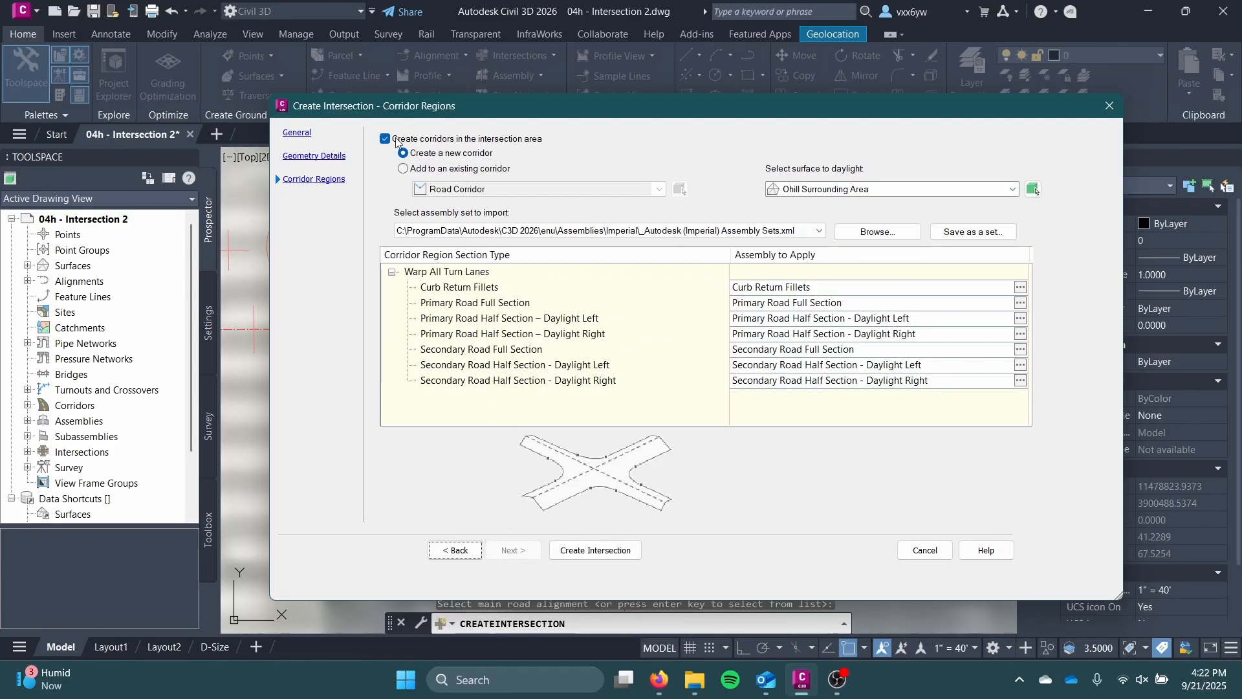
left_click(423, 168)
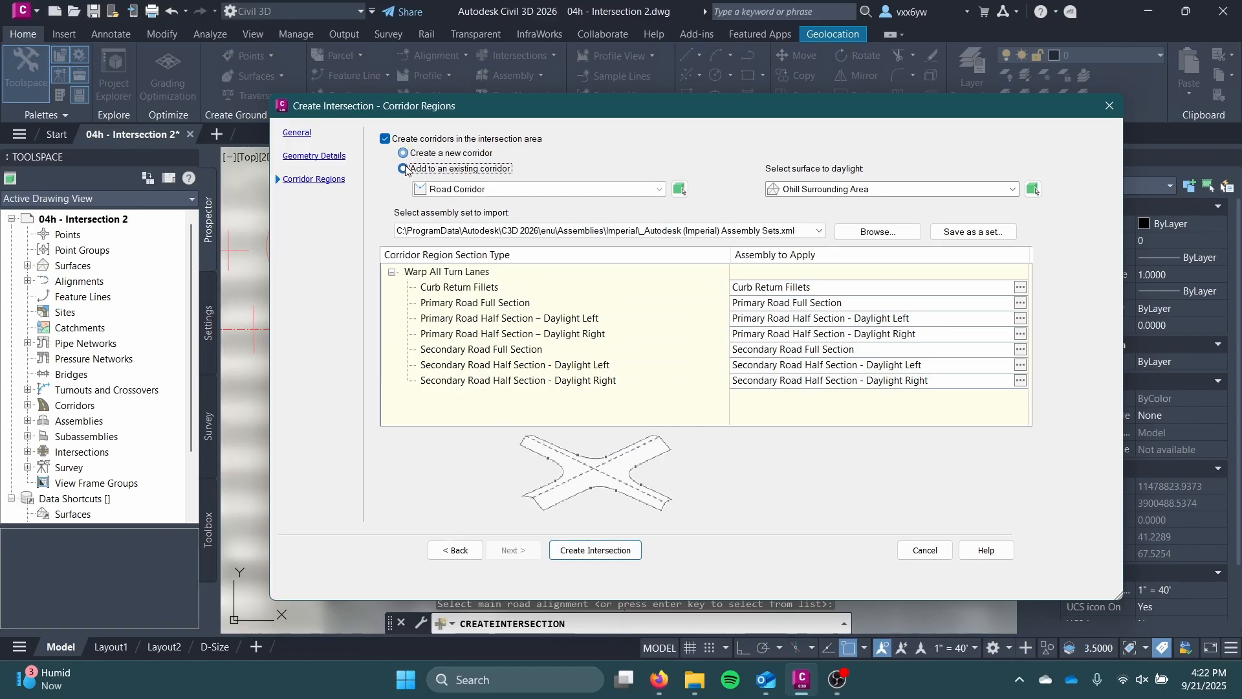
left_click(568, 189)
left_click(579, 175)
left_click(848, 190)
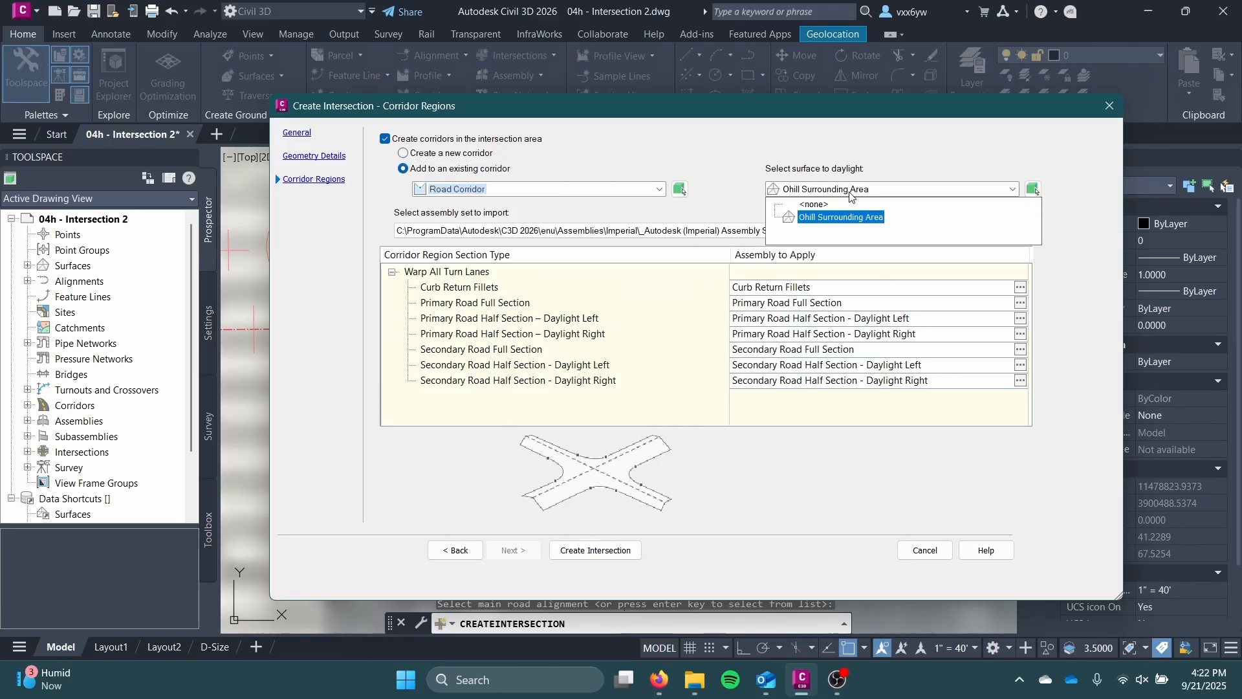
left_click(870, 171)
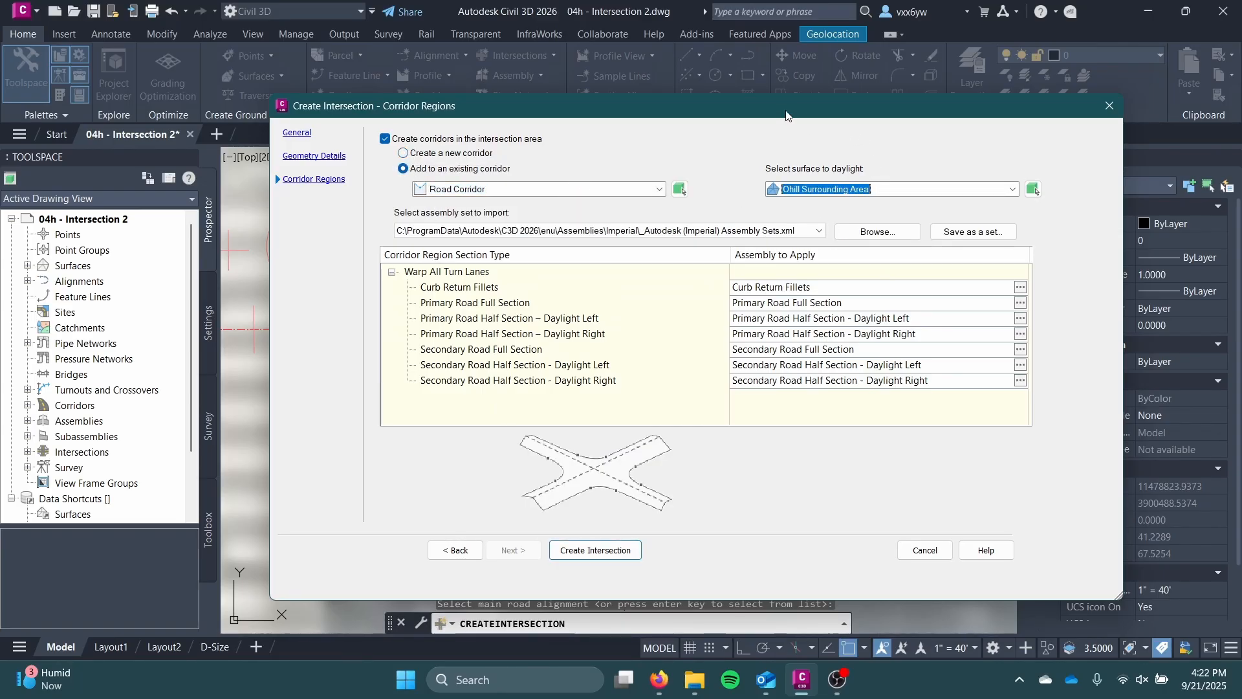
left_click_drag(787, 115, 729, 119)
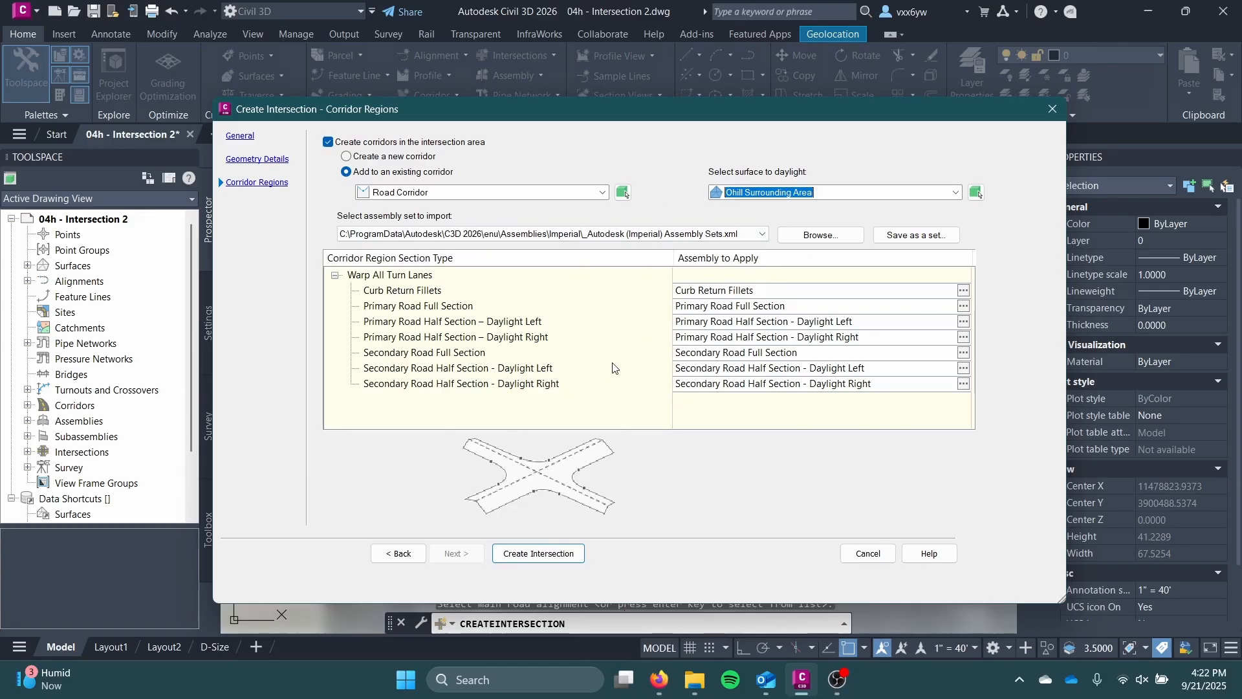
Step: Assign the drawing's Curb Return Fillets assembly to the Curb Return Fillets region section type
left_click(712, 293)
left_click(963, 291)
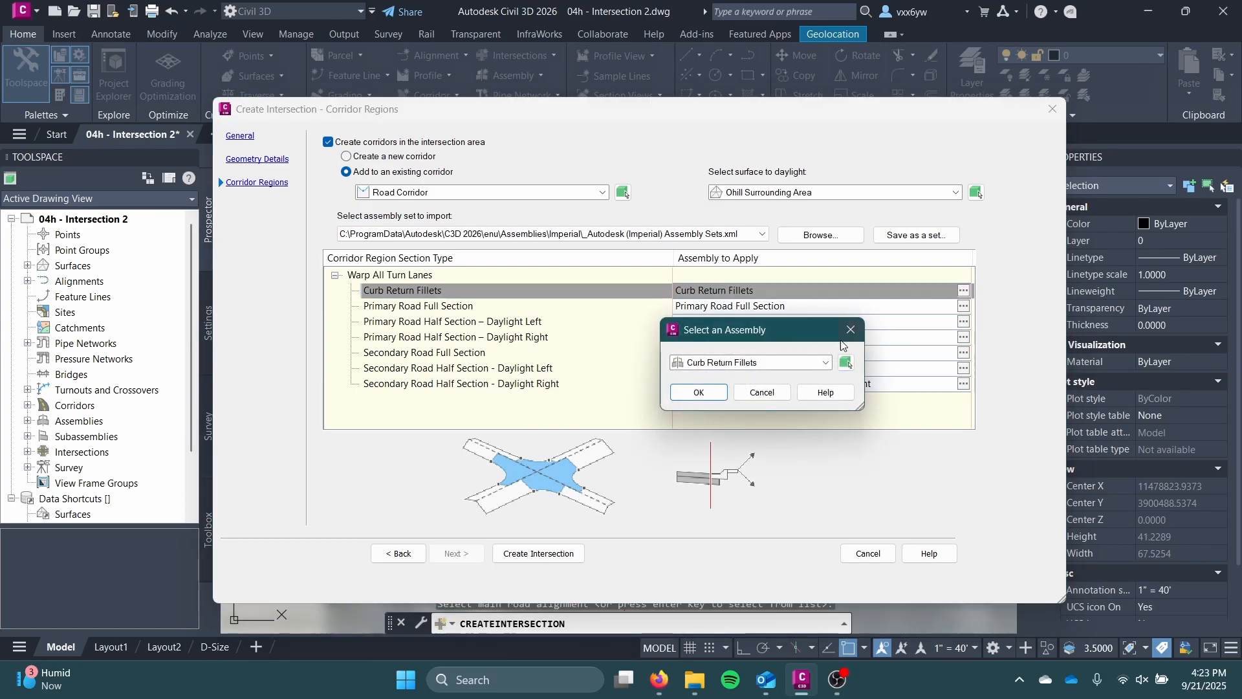
left_click(777, 363)
left_click(726, 377)
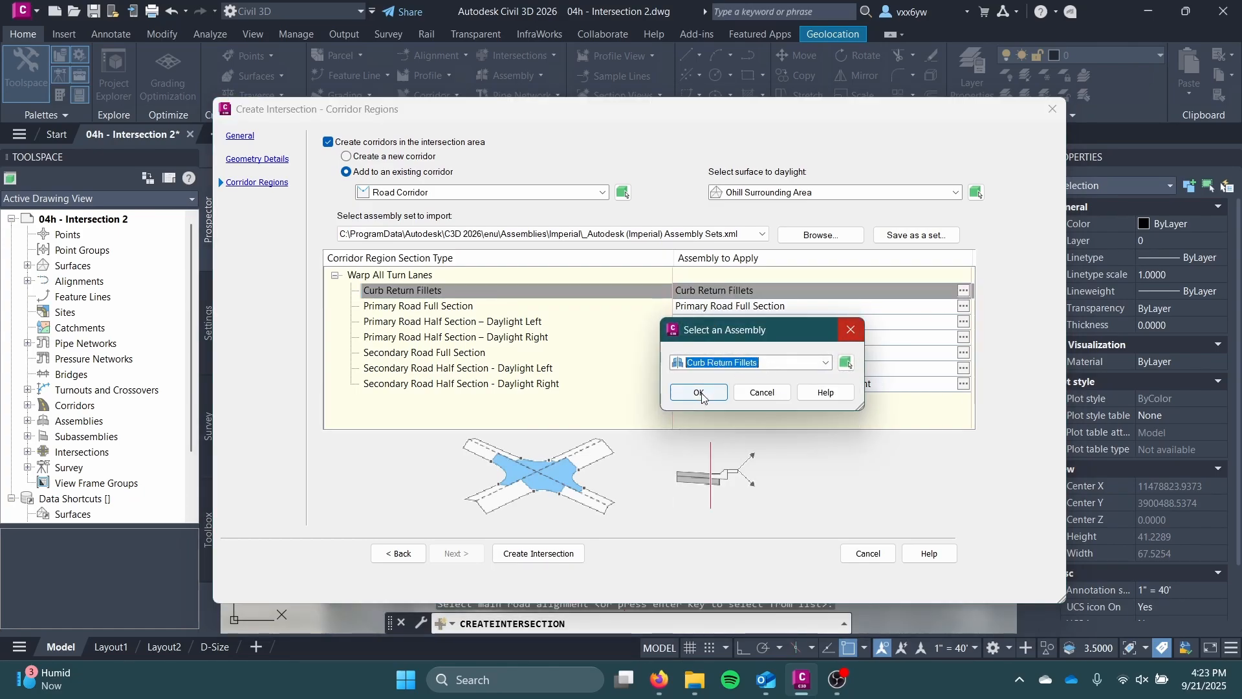
left_click(700, 392)
Step: Assign the Sidewalk Road assembly to the Primary Road Full Section region type
left_click(763, 320)
left_click(768, 310)
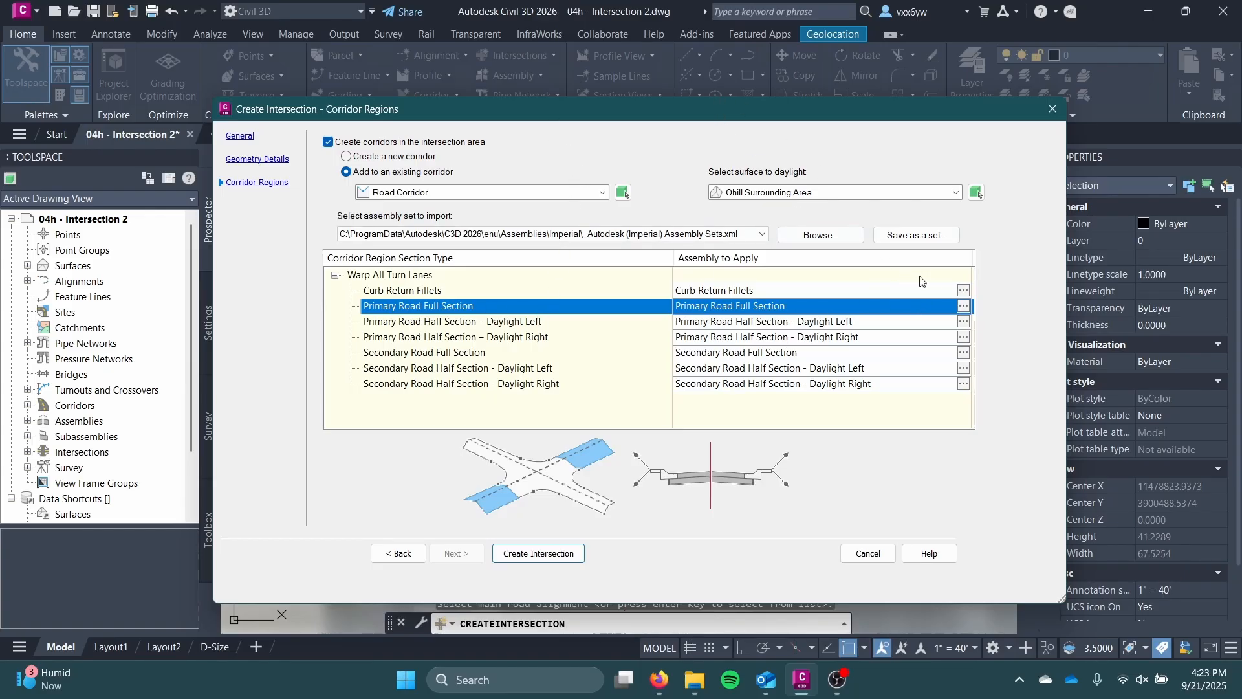
left_click(964, 306)
left_click(695, 366)
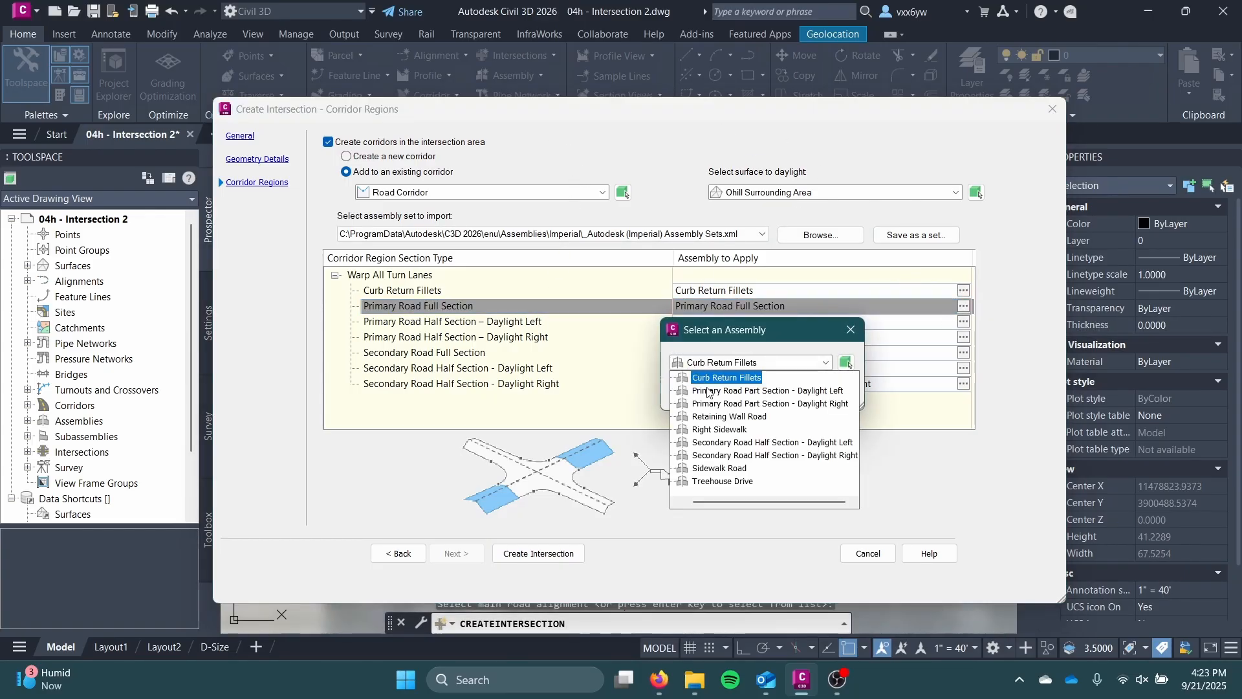
left_click(721, 467)
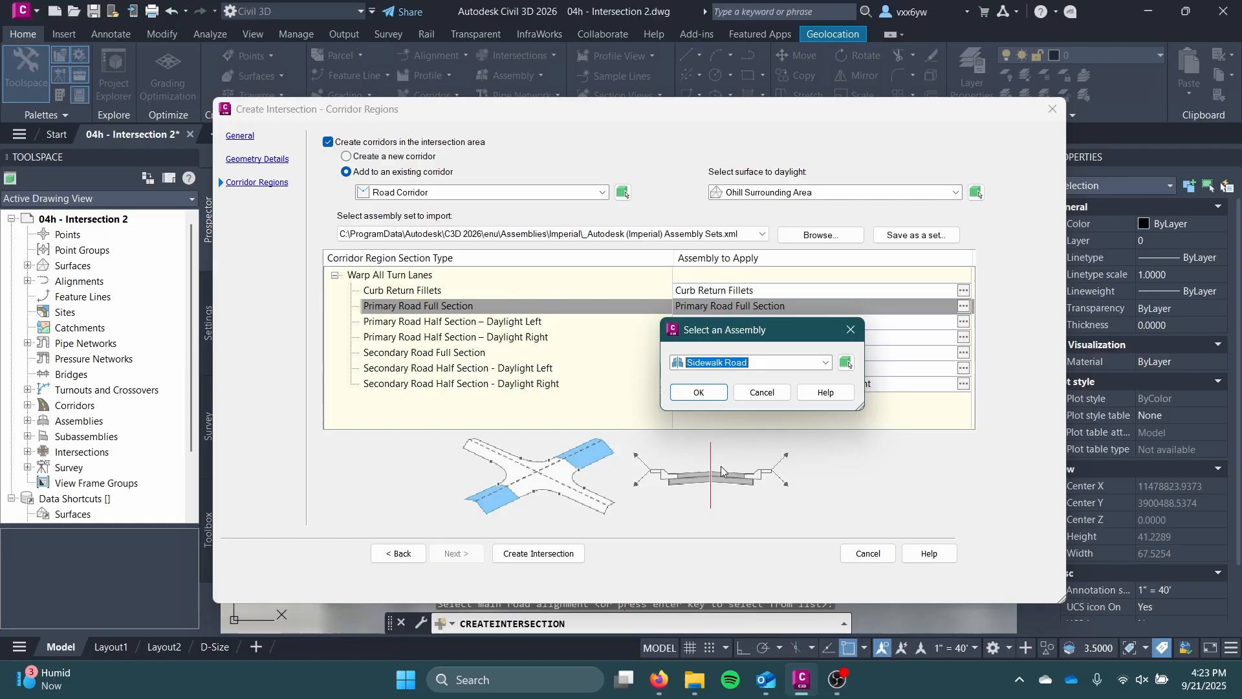
left_click(698, 392)
Step: Examine the daylight left and right half sections of the primary and secondary roads in the region preview diagrams
left_click(575, 320)
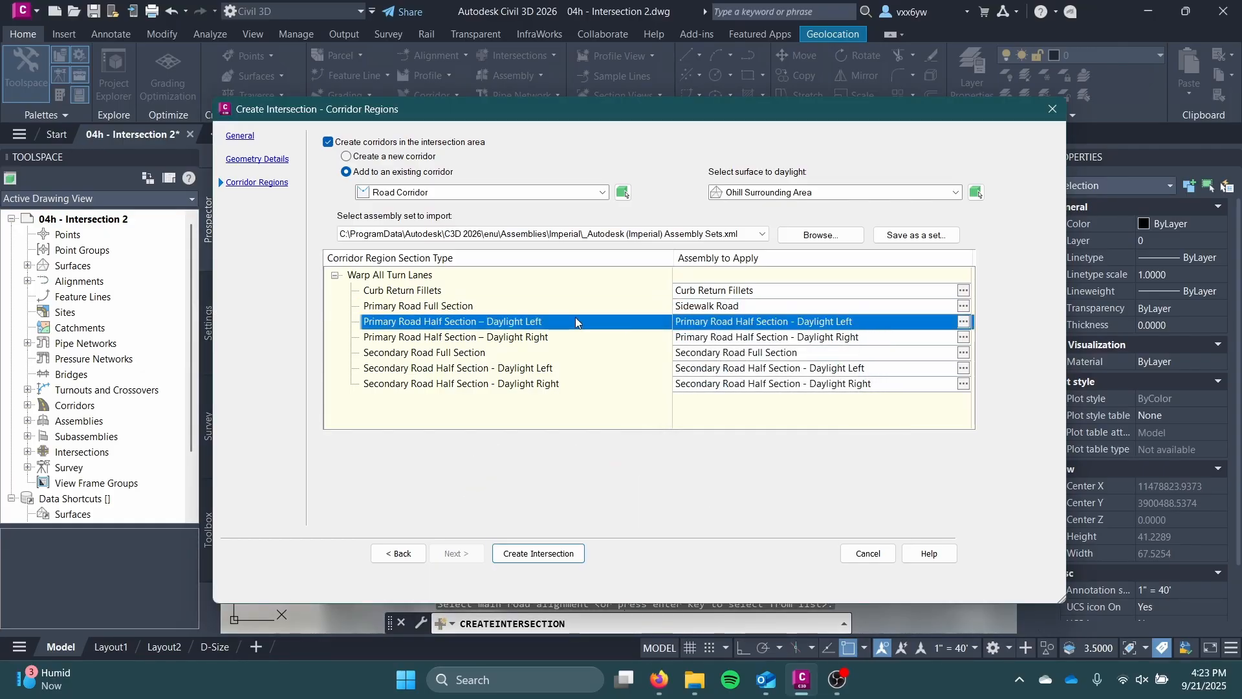
left_click(613, 336)
left_click(612, 327)
left_click(603, 333)
left_click(610, 325)
left_click(607, 338)
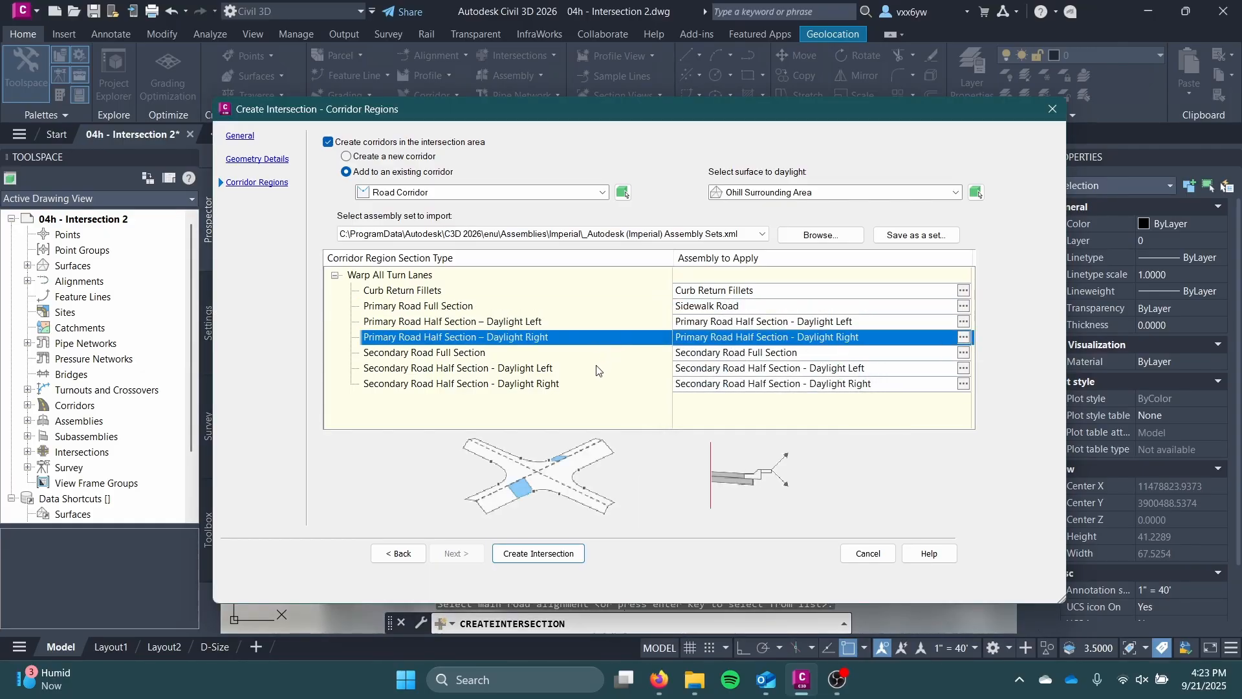
left_click(595, 369)
left_click(592, 382)
left_click(591, 370)
left_click(592, 387)
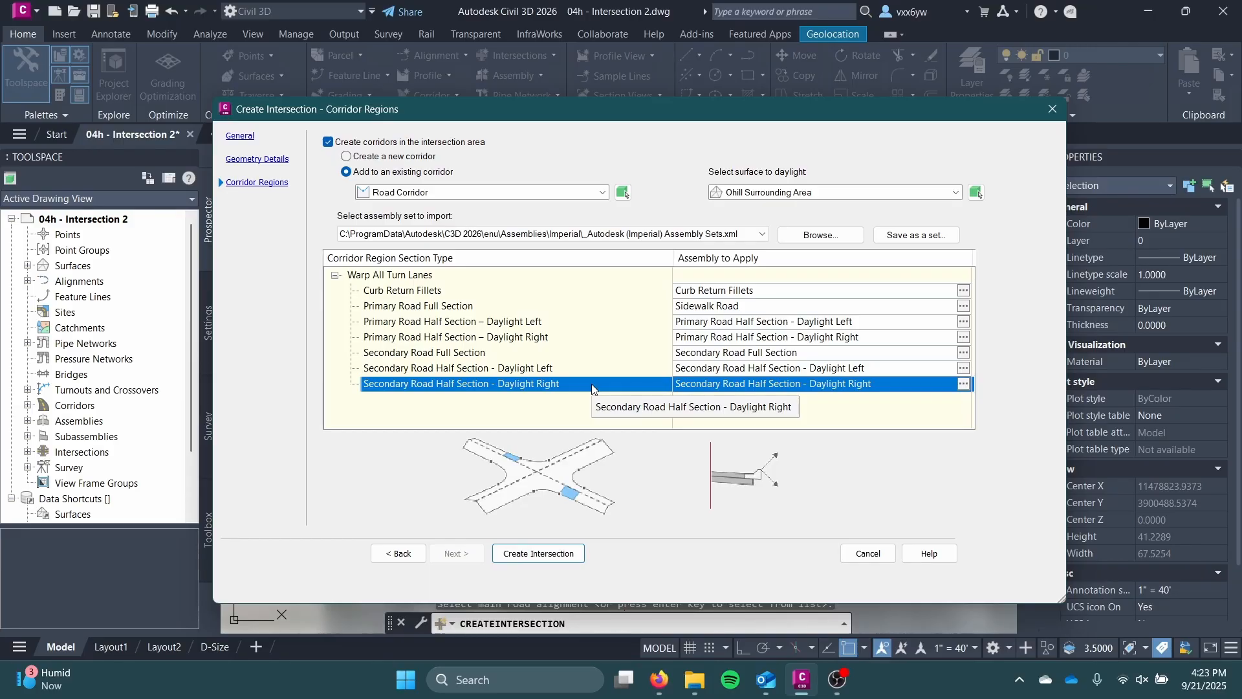
Step: Assign the Sidewalk Road assembly to the Secondary Road Full Section region type
left_click(562, 353)
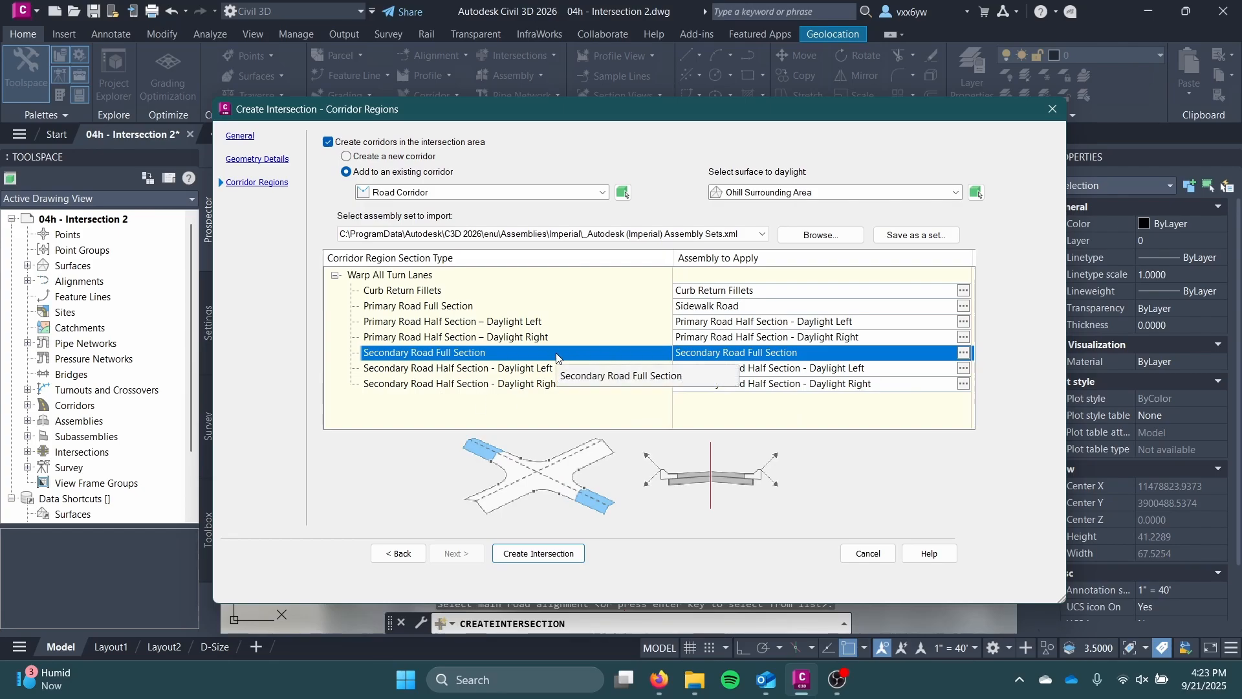
left_click(964, 353)
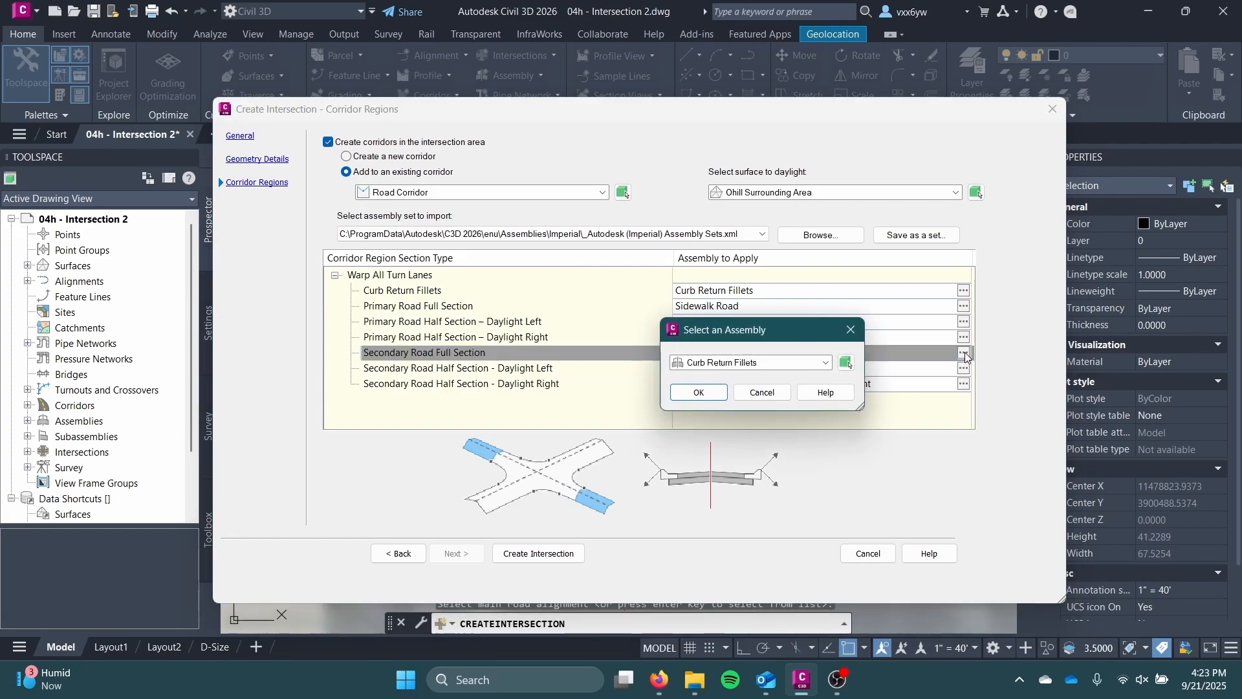
left_click(780, 366)
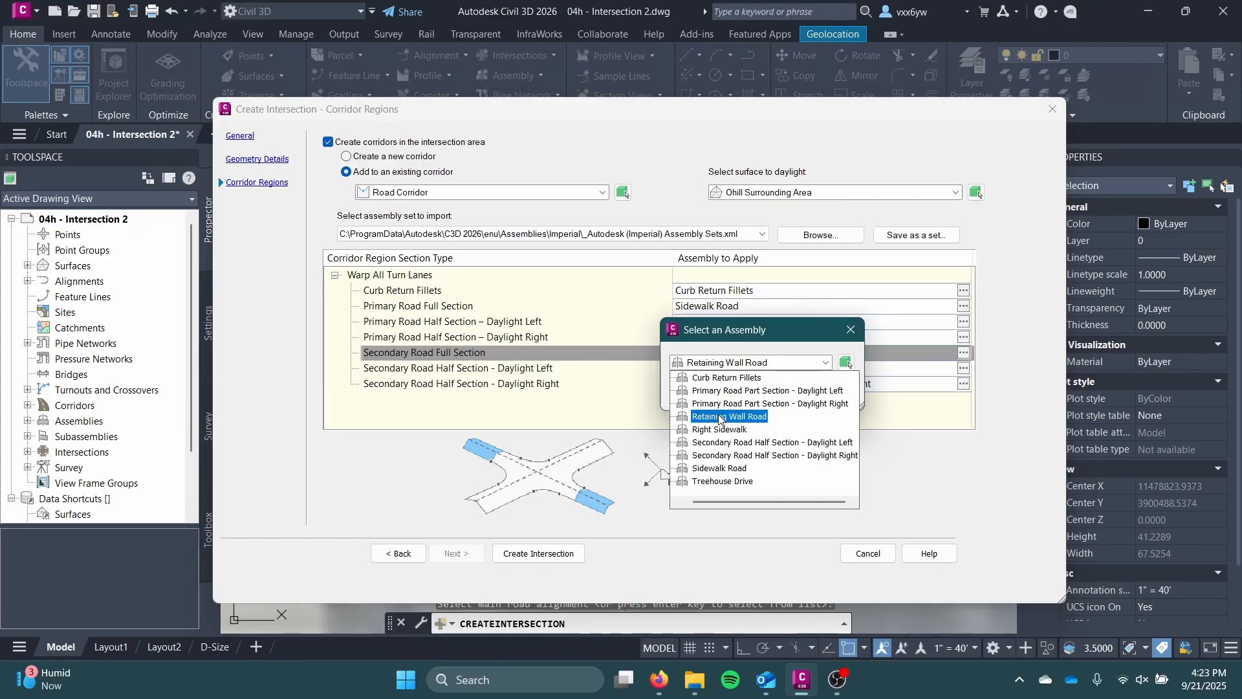
left_click(722, 468)
left_click(699, 391)
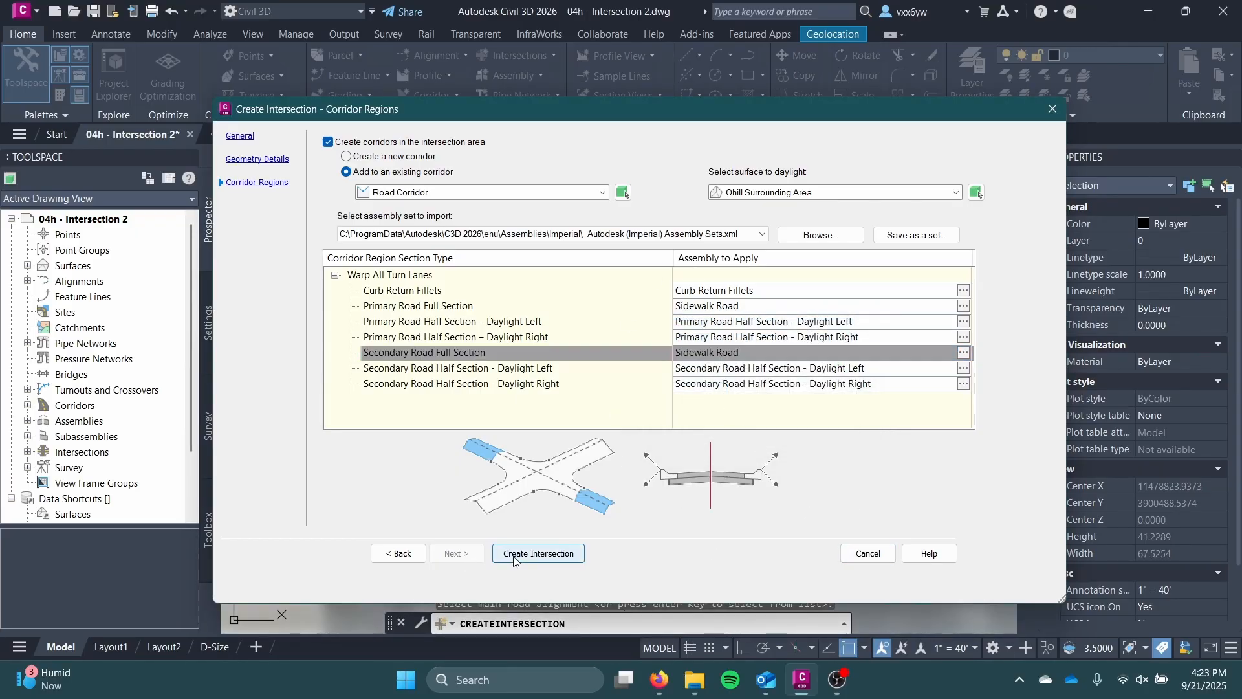
Step: Create the Alderman - McCormick intersection with the configured regions and close the event log
left_click(538, 553)
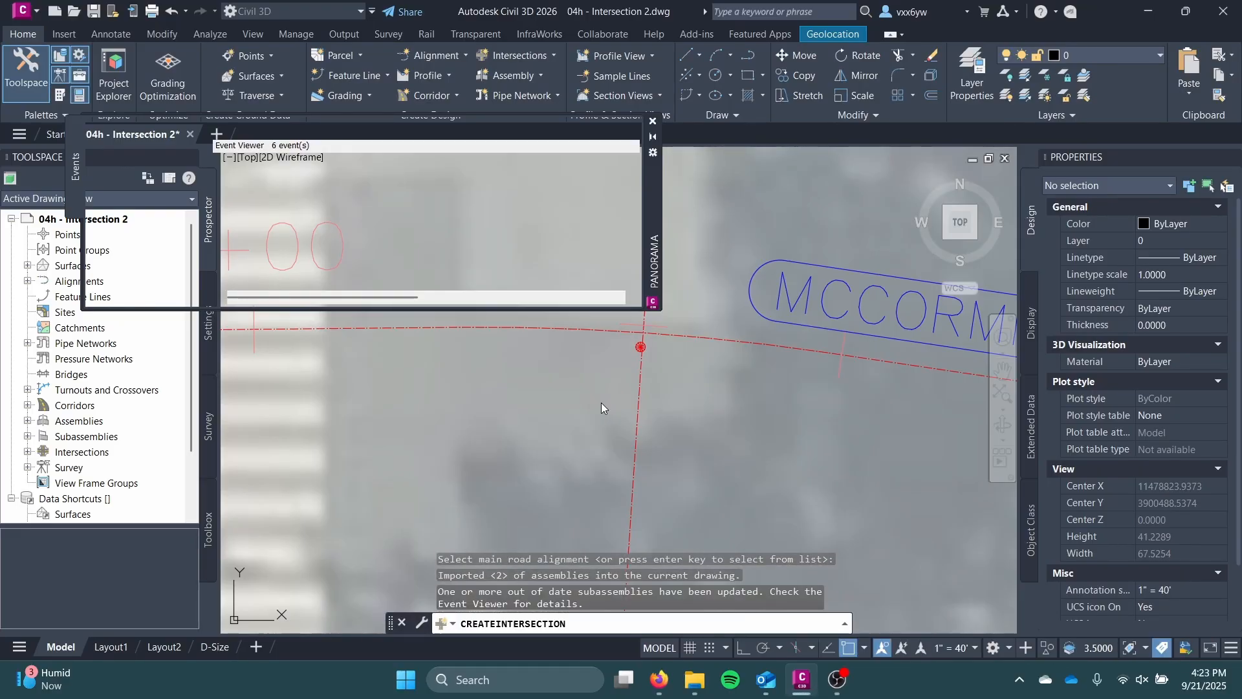
scroll(593, 409, "down", 8)
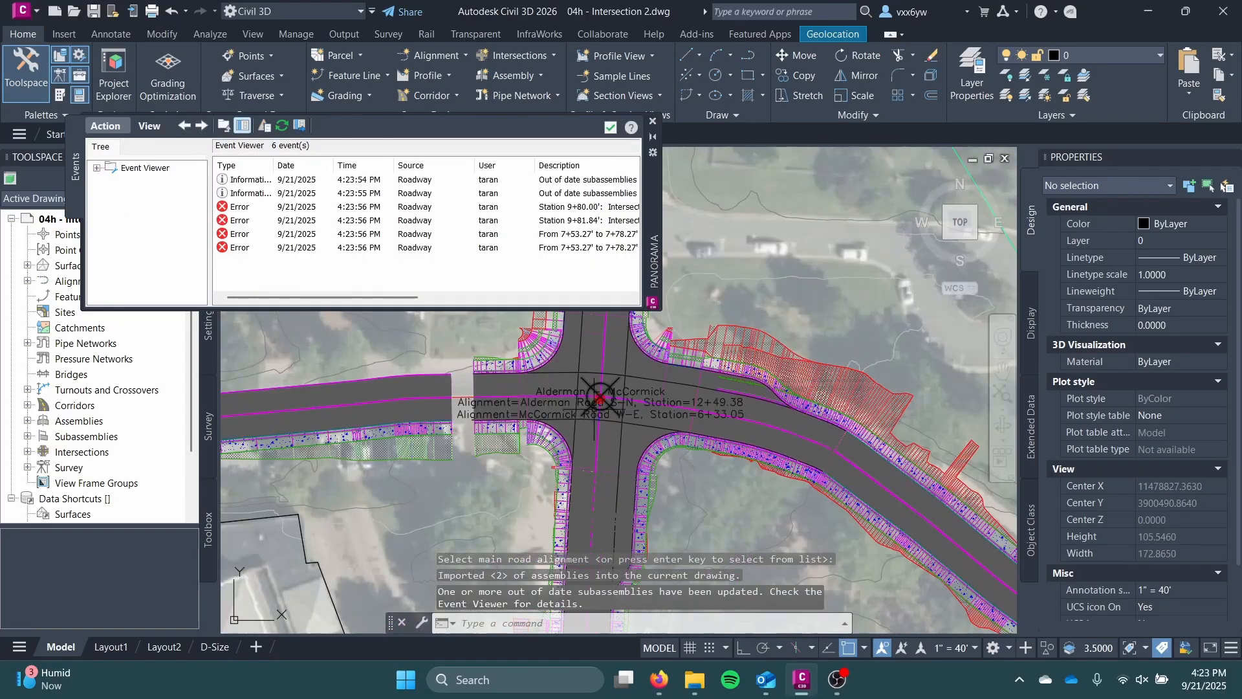
middle_click_drag(564, 414, 594, 431)
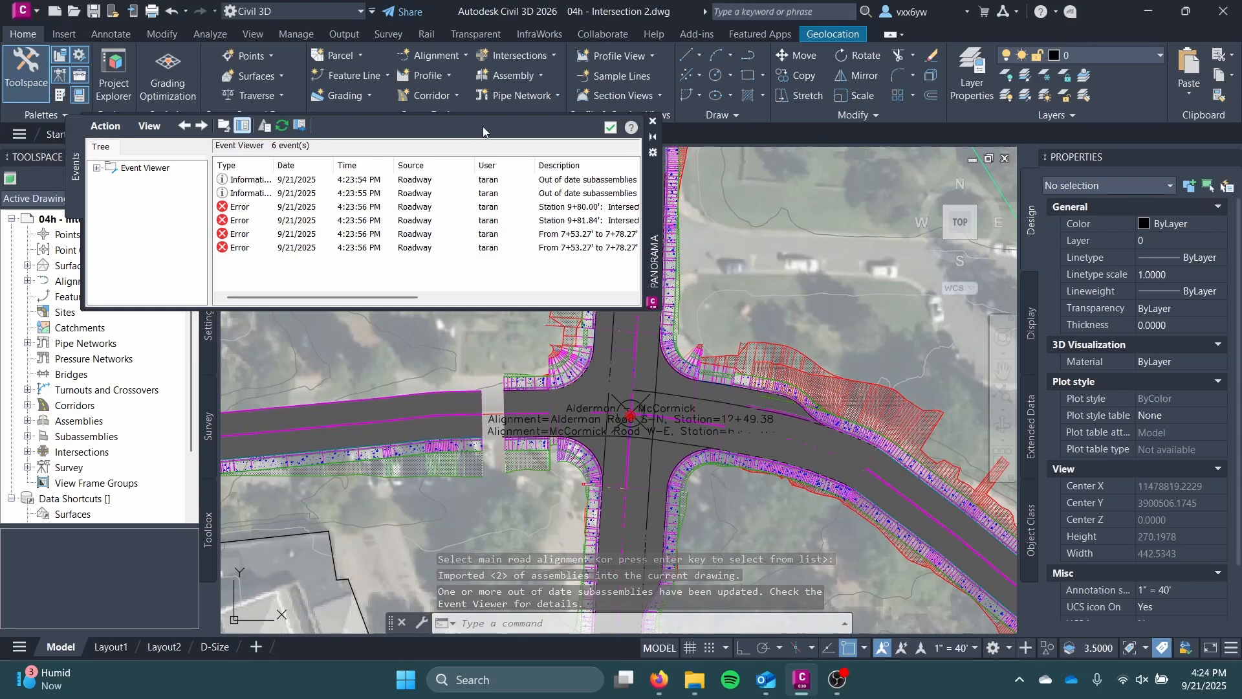
left_click(652, 121)
scroll(617, 370, "up", 3)
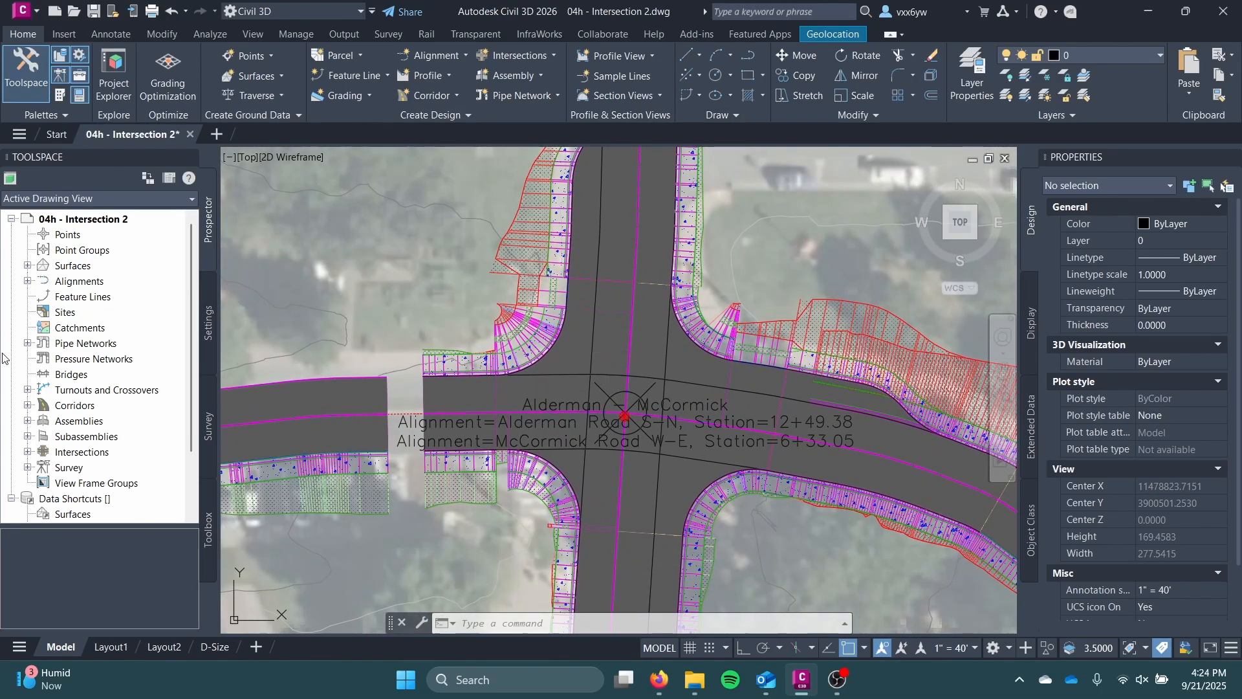
Step: Regenerate the drawing with REGEN, followed by REGENALL
type("REGE")
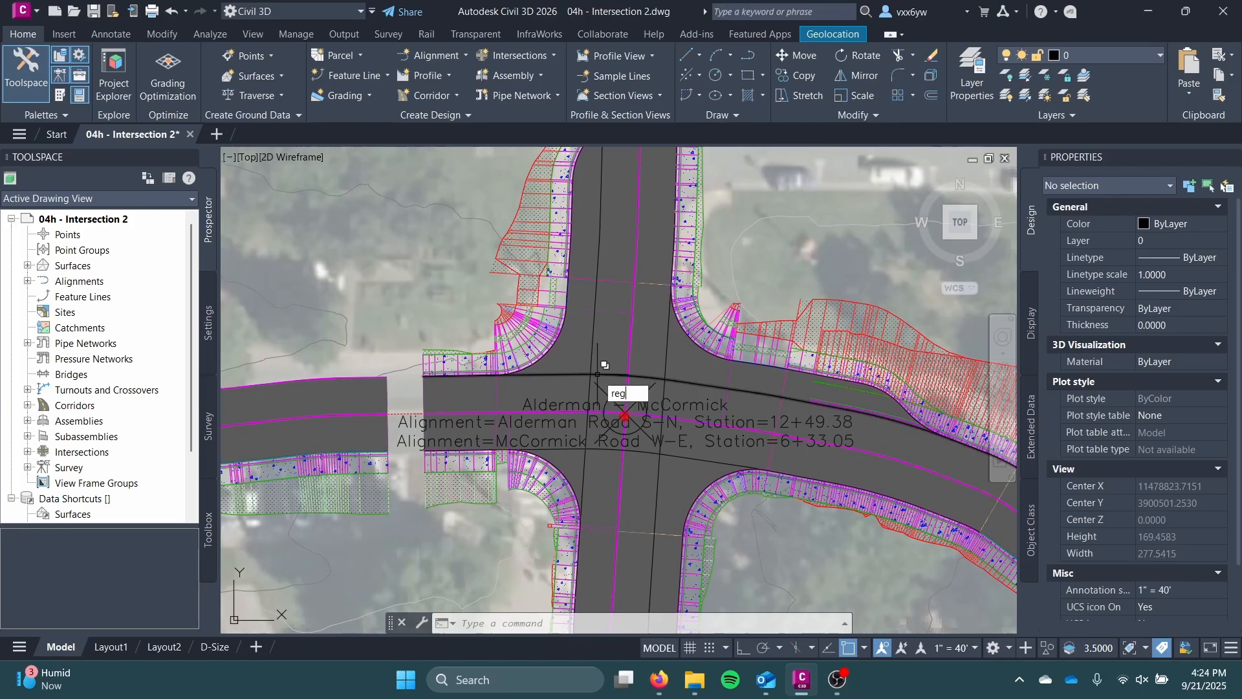
type("N")
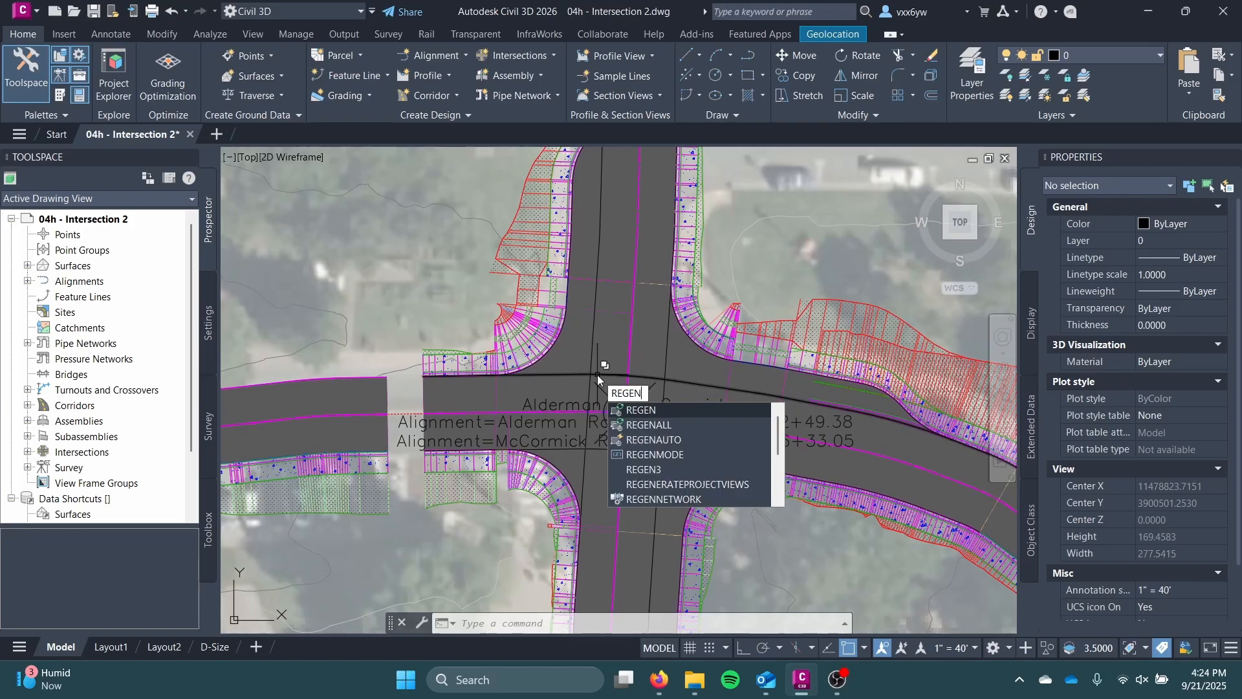
key("Return")
type("r")
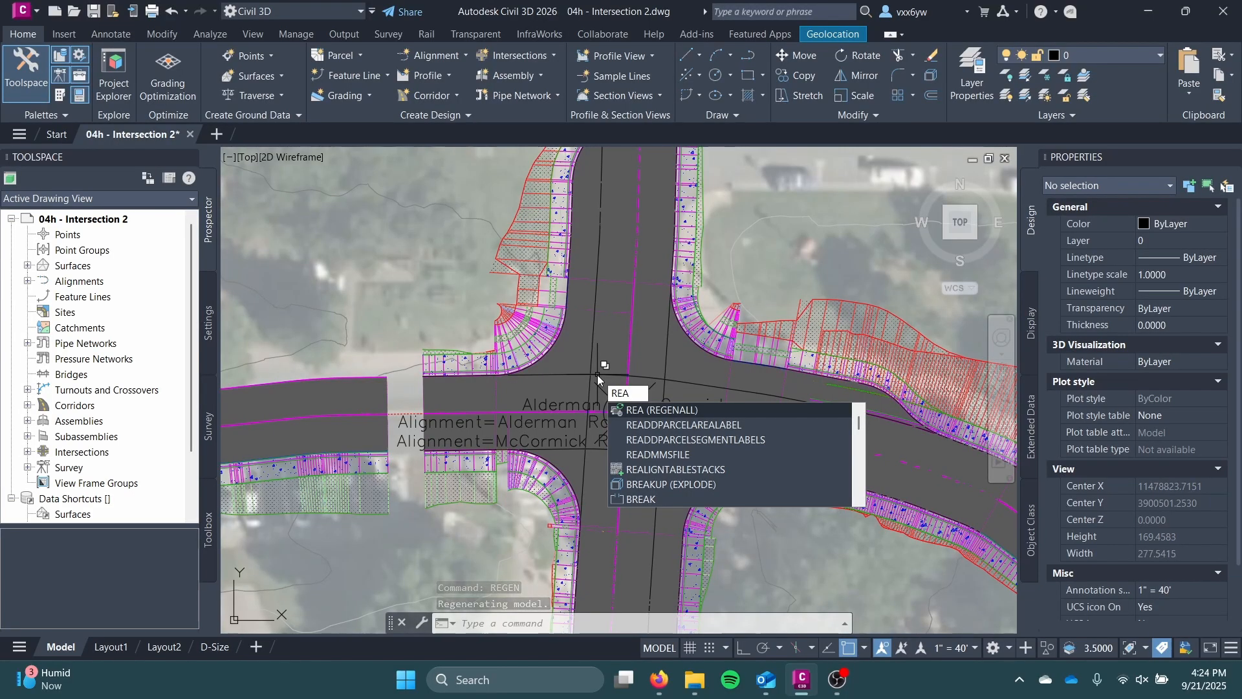
key("BackSpace")
key("BackSpace")
type("EGE")
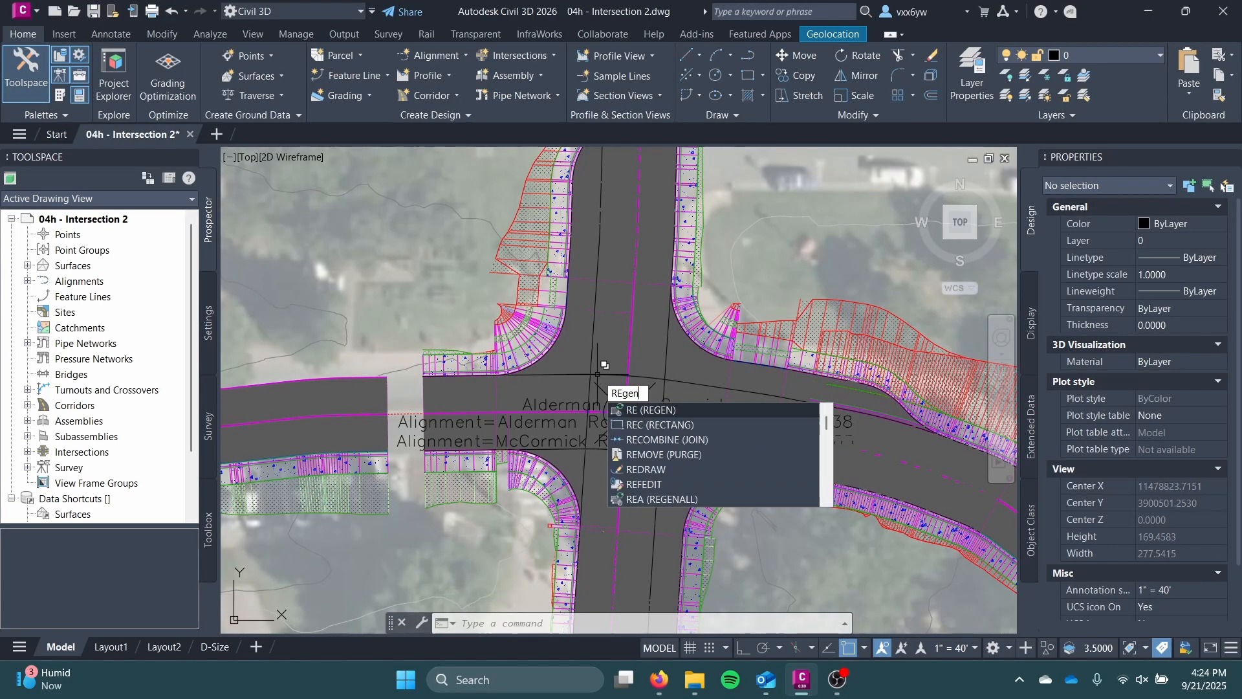
key("BackSpace")
key("BackSpace")
type("A")
key("Return")
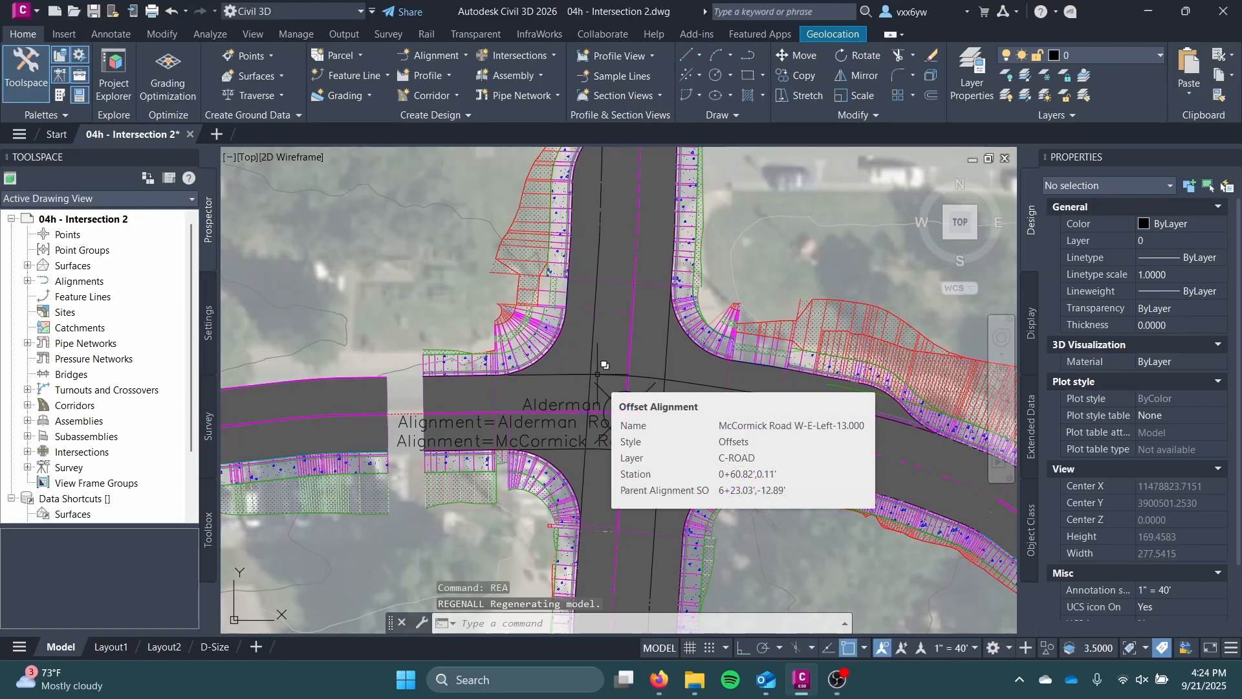
Step: Open the Road Corridor in the Object Viewer and enlarge the viewer to full screen
scroll(603, 360, "down", 6)
scroll(602, 354, "up", 6)
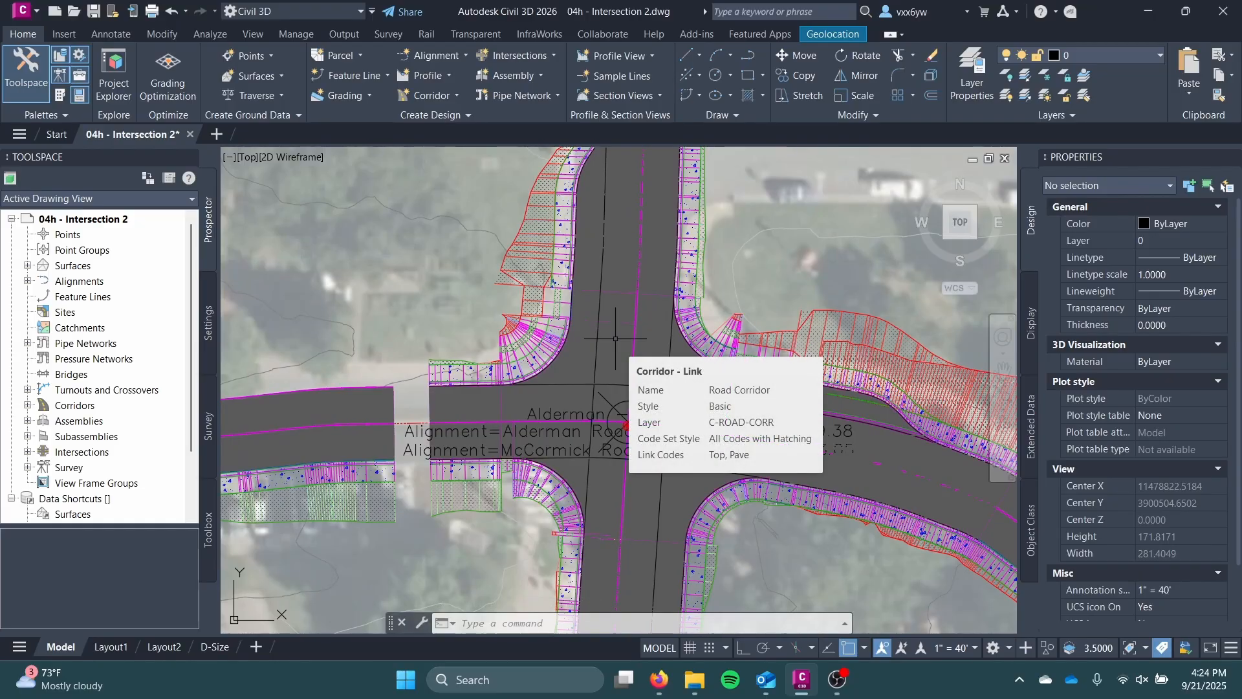
left_click(592, 333)
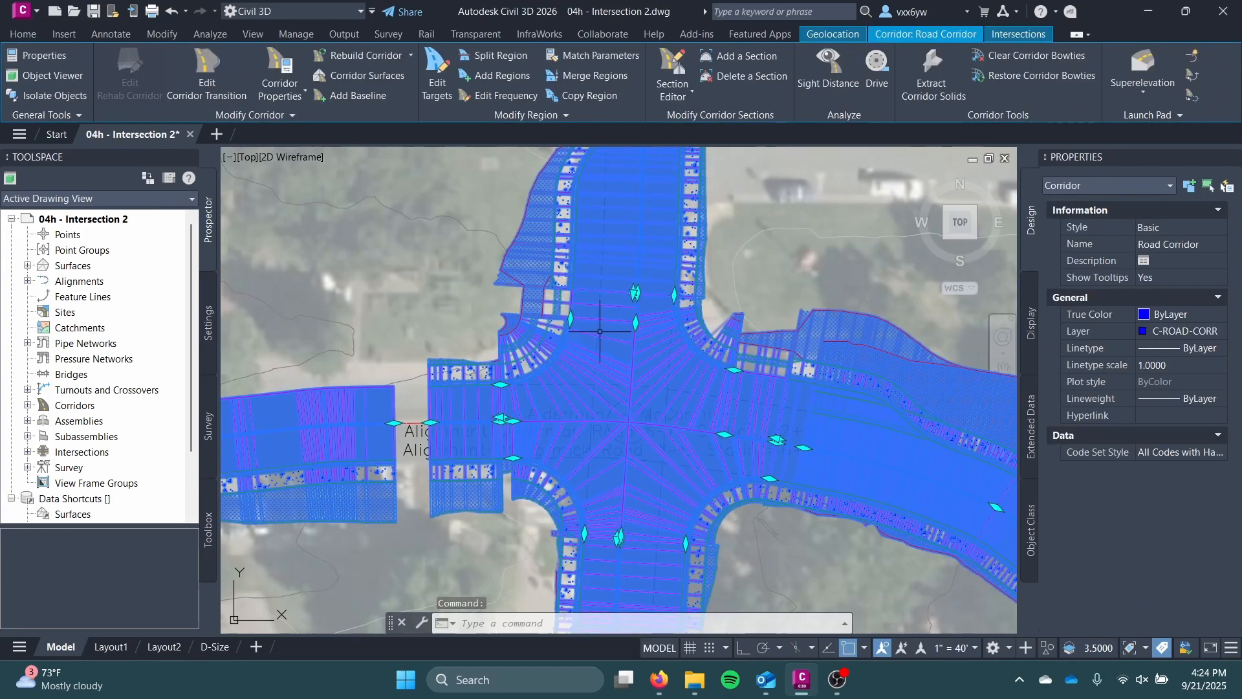
right_click(603, 344)
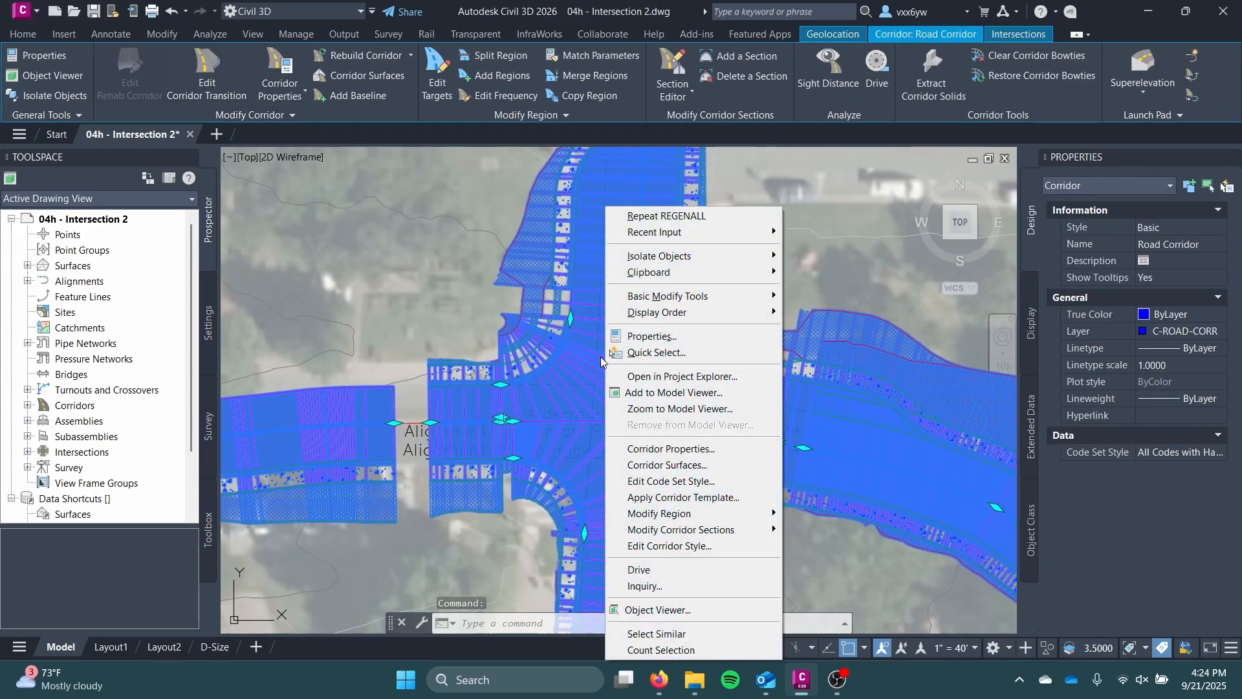
key("Escape")
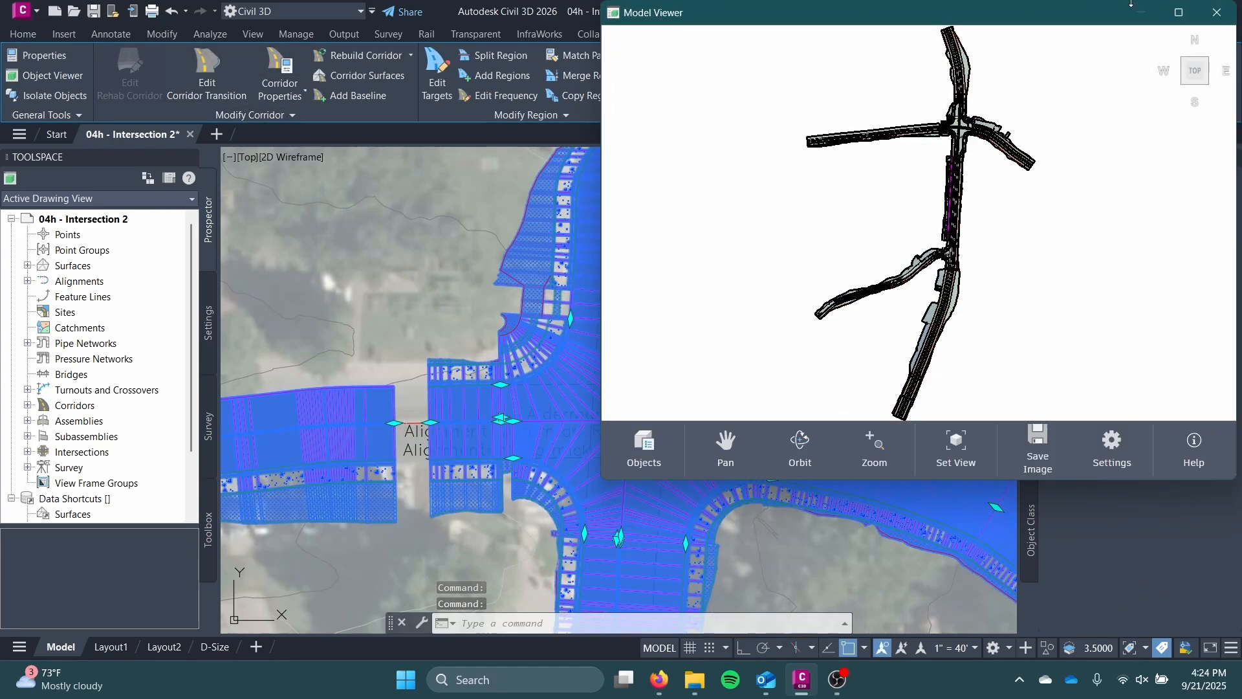
left_click(1170, 15)
Step: Examine the intersection's curb returns, turn lane widening and adjoining road regions in 3D, close the viewer and deselect the corridor
scroll(610, 169, "up", 9)
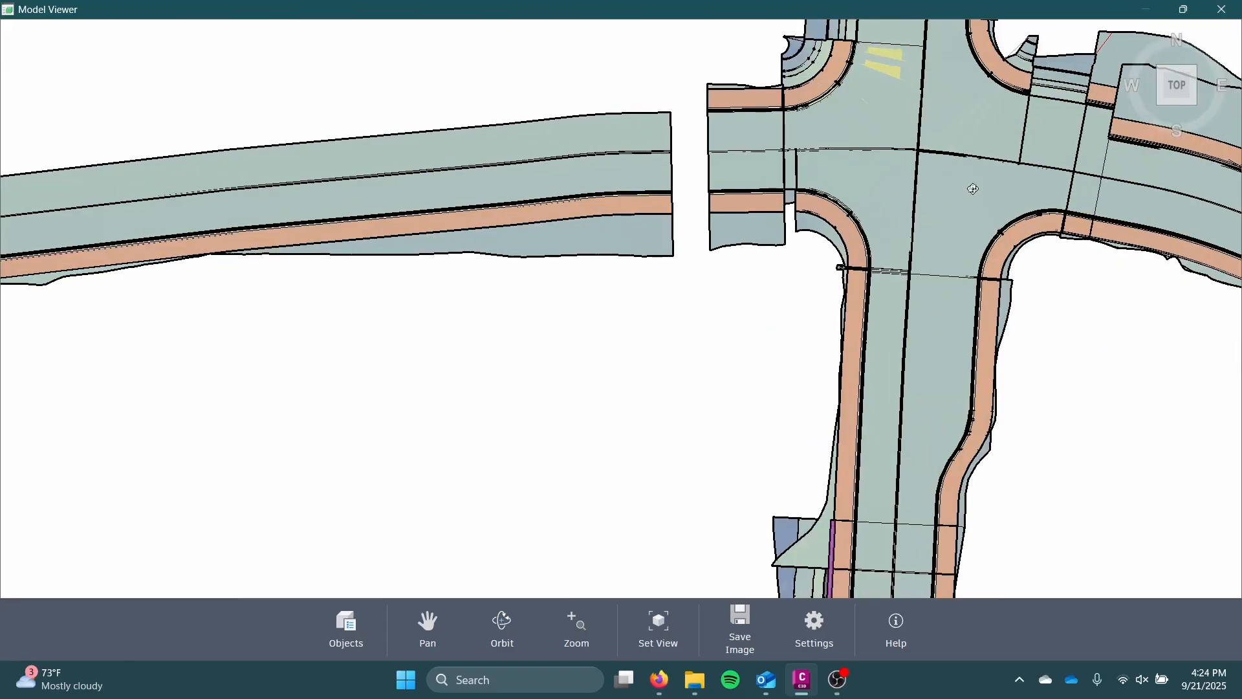
left_click_drag(945, 202, 983, 185)
middle_click_drag(983, 185, 737, 205)
left_click_drag(762, 268, 816, 273)
scroll(857, 283, "up", 4)
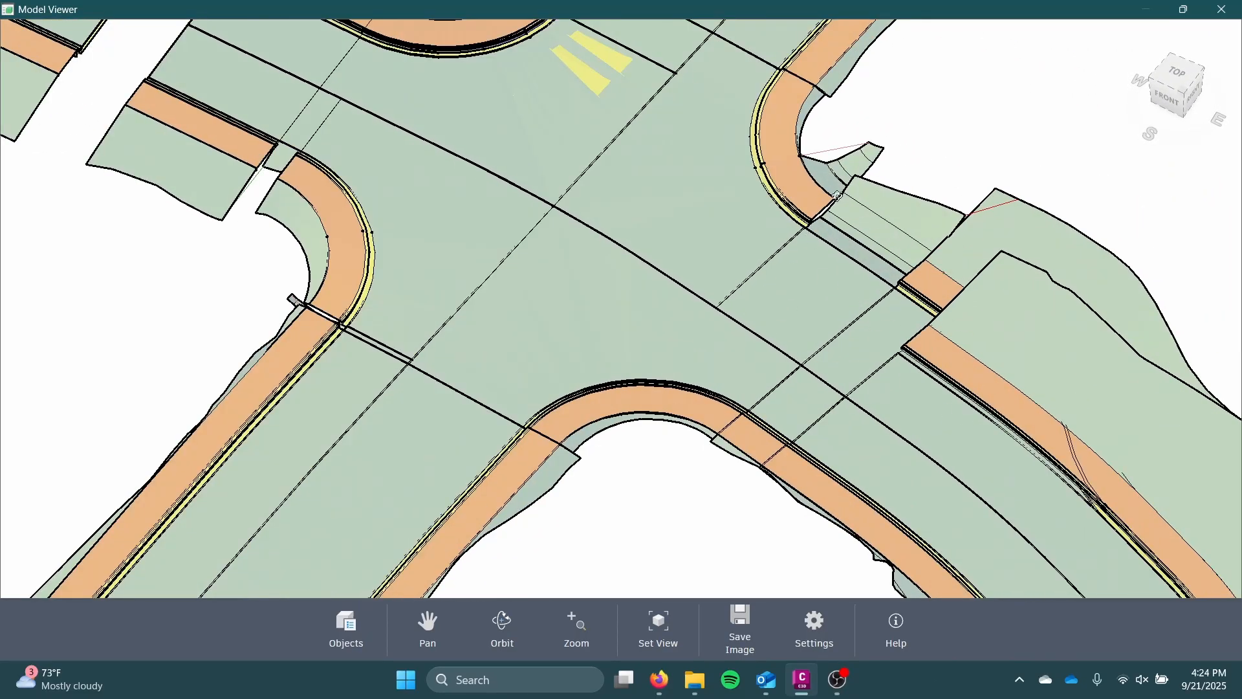
scroll(851, 276, "down", 2)
left_click_drag(850, 276, 955, 283)
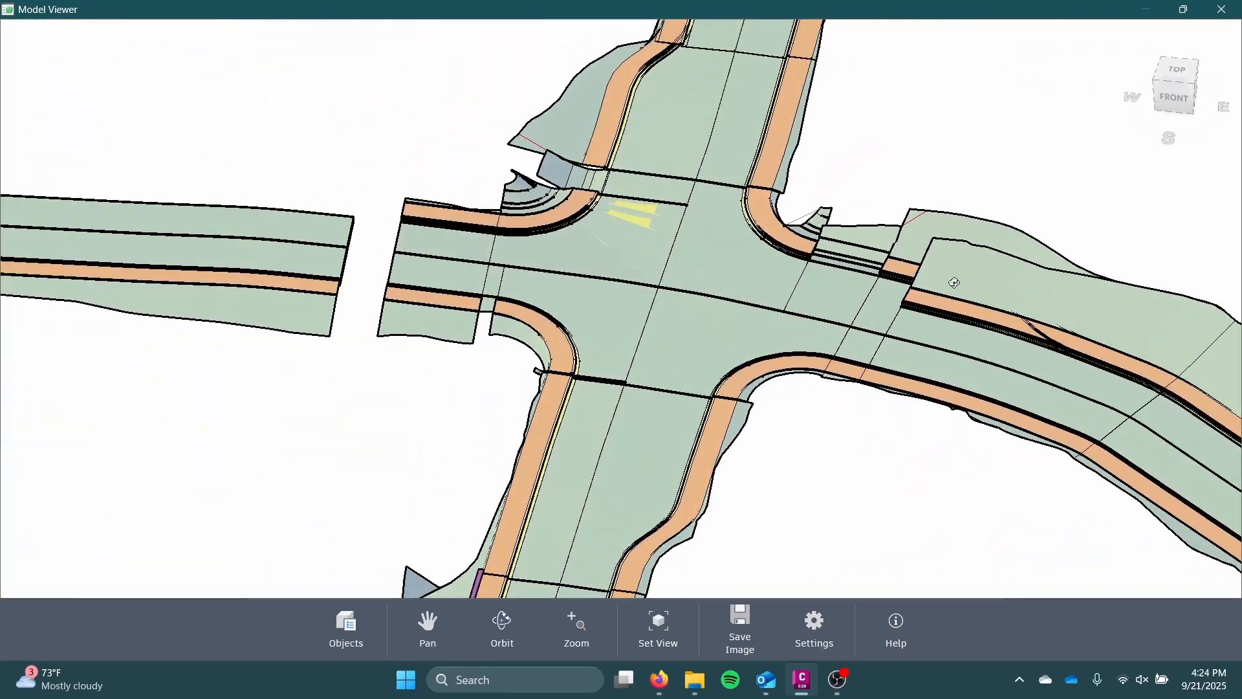
left_click_drag(707, 281, 680, 386)
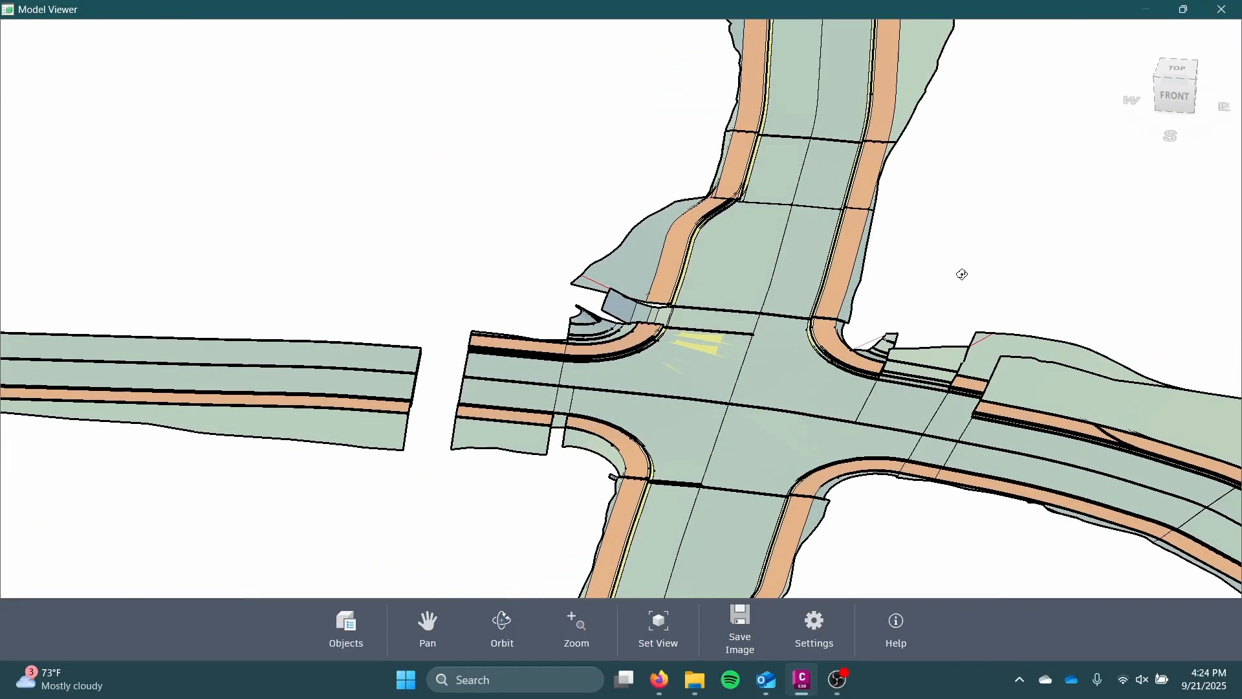
left_click_drag(705, 257, 734, 304)
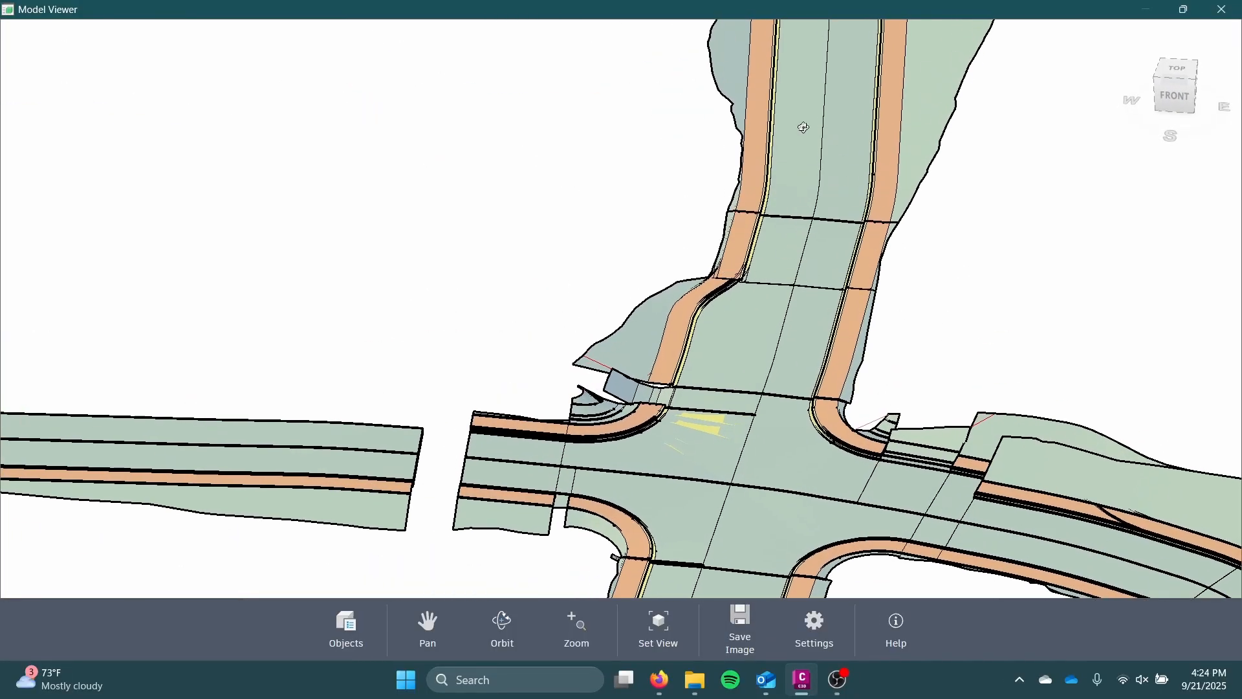
left_click(1218, 14)
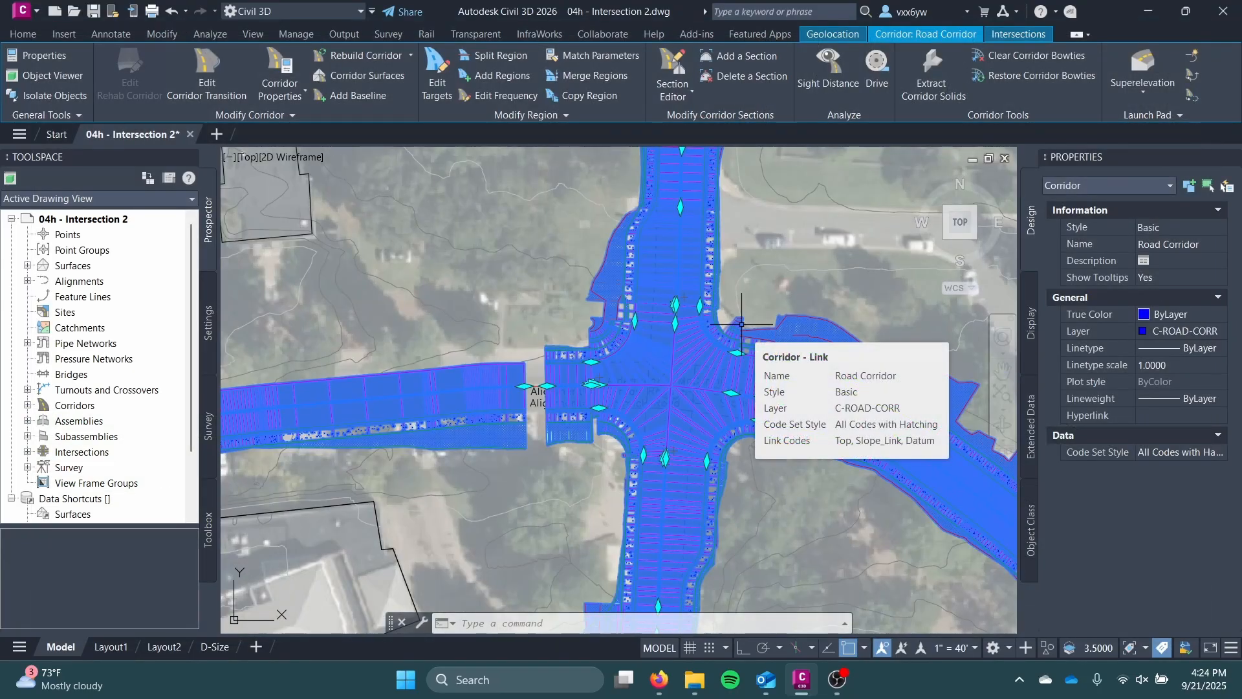
key("Escape")
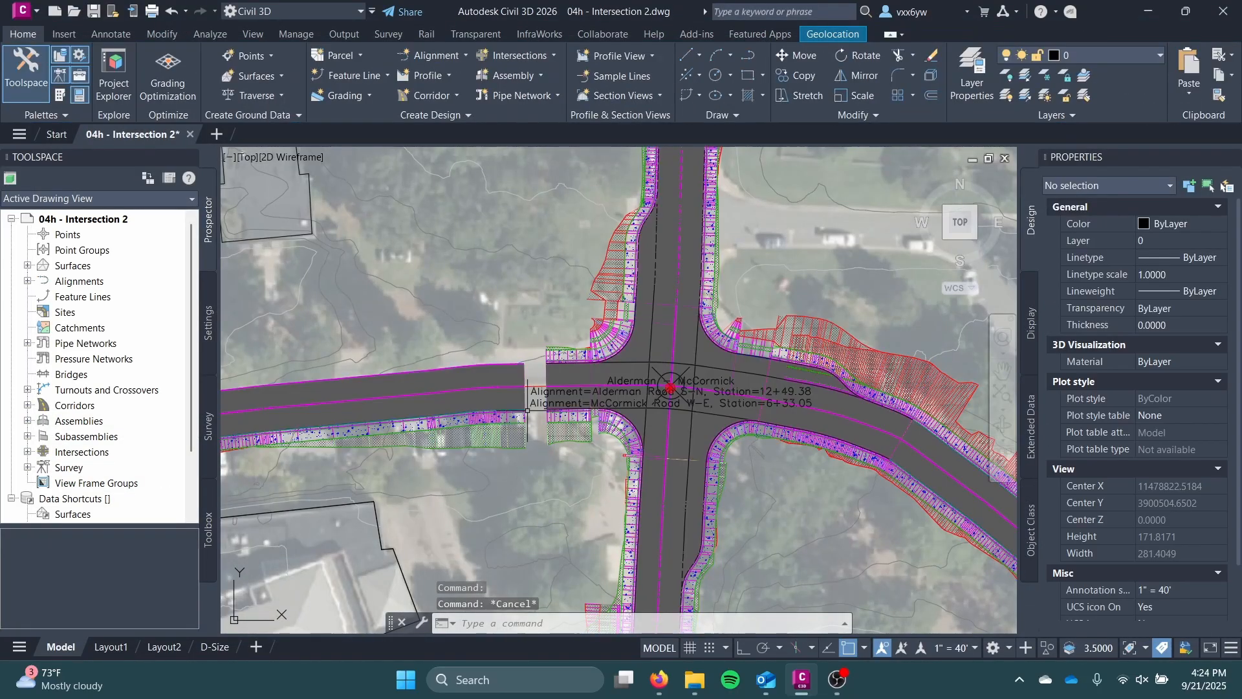
Step: Stretch the end of the Road Corridor's McCormick Road region west of the intersection to the start of the intersection region, closing the gap
scroll(533, 398, "up", 7)
left_click(472, 270)
left_click(479, 293)
left_click(489, 294)
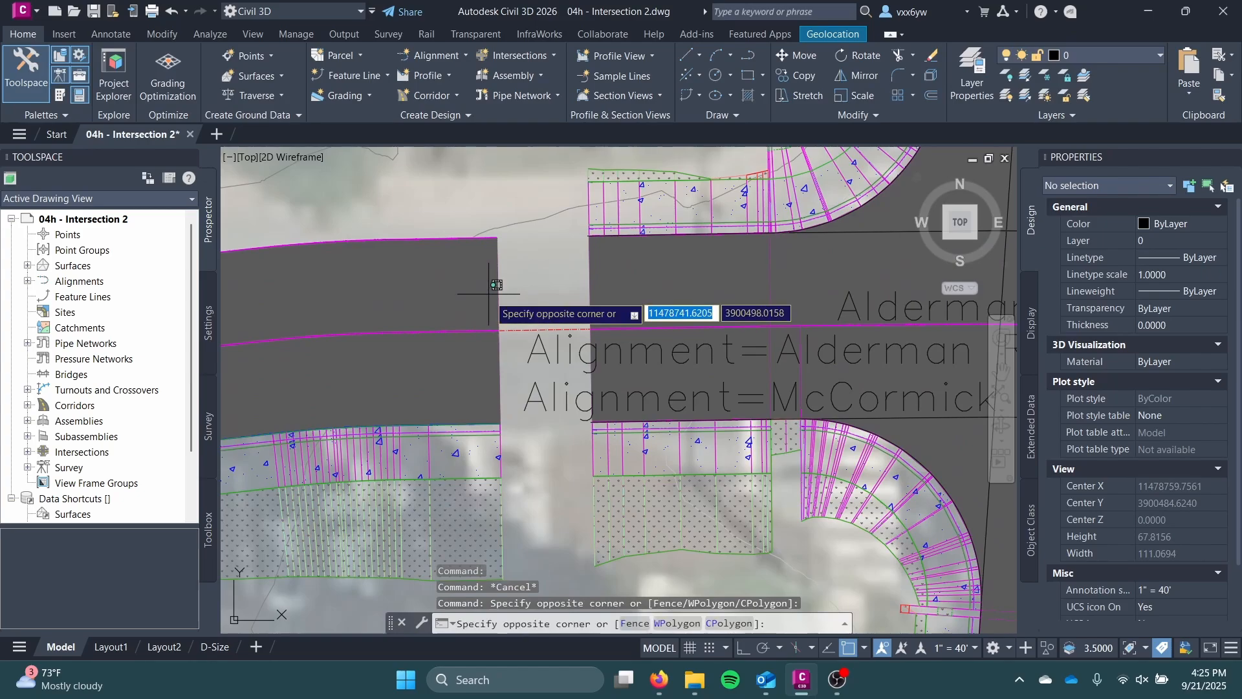
left_click(491, 327)
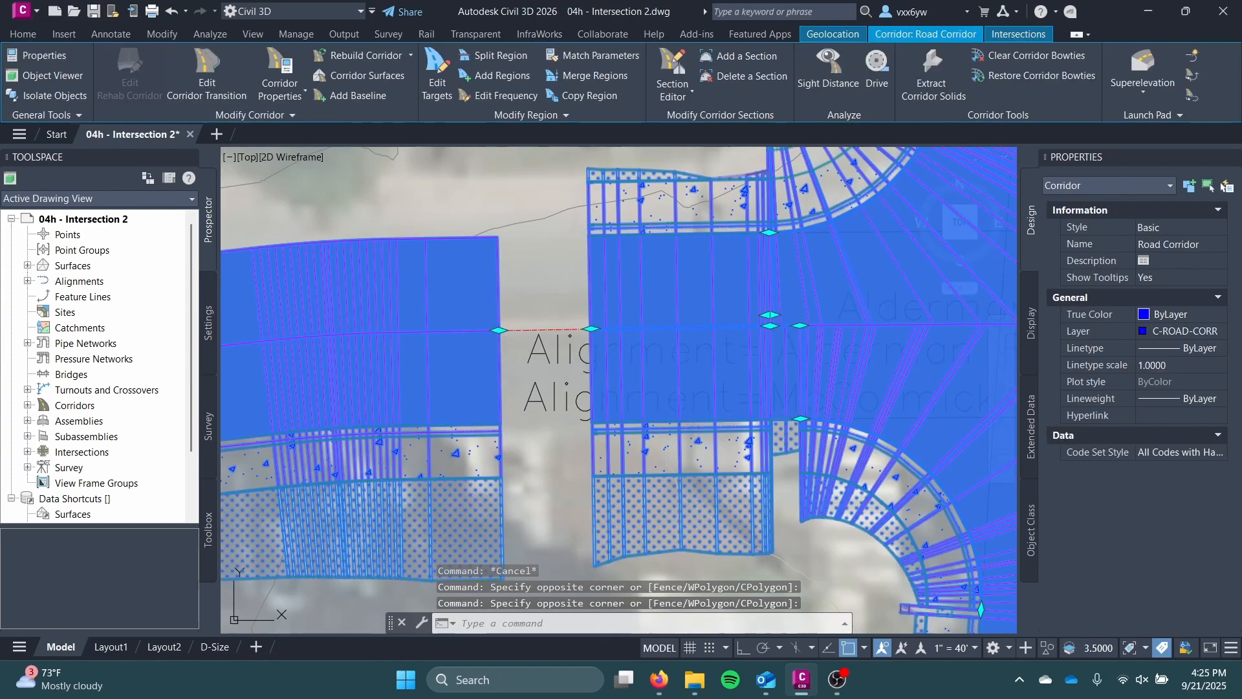
left_click(599, 328)
left_click(591, 328)
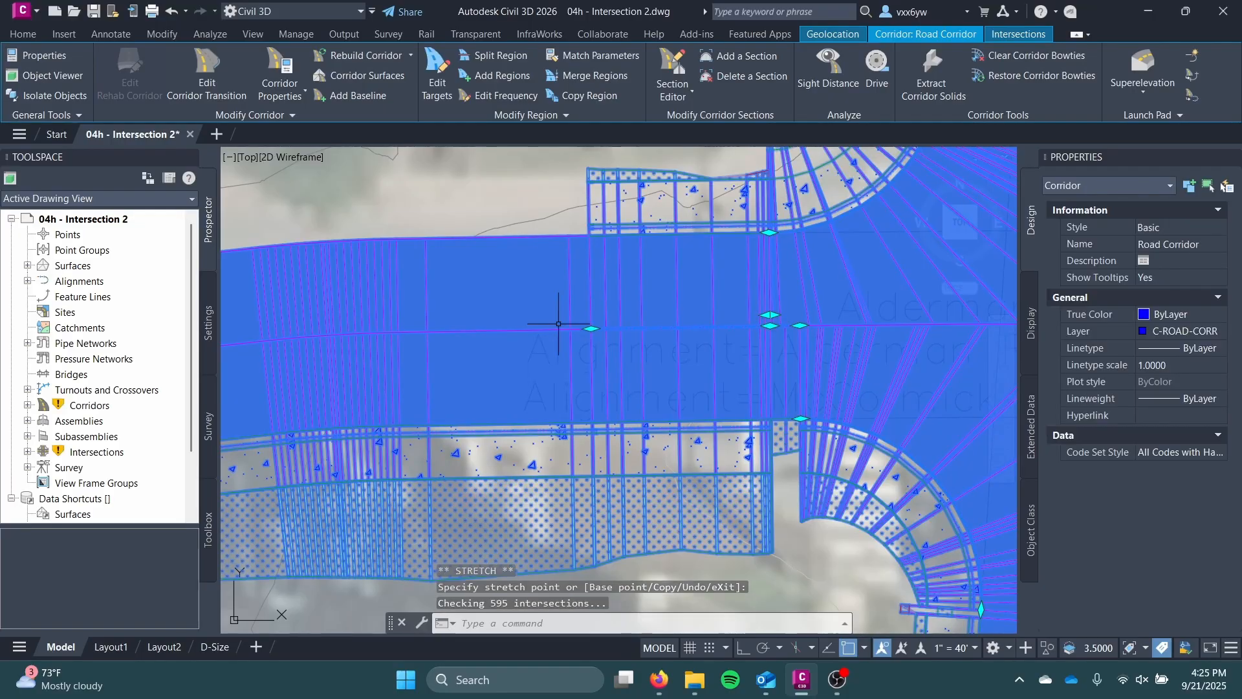
scroll(397, 312, "down", 2)
scroll(485, 323, "down", 3)
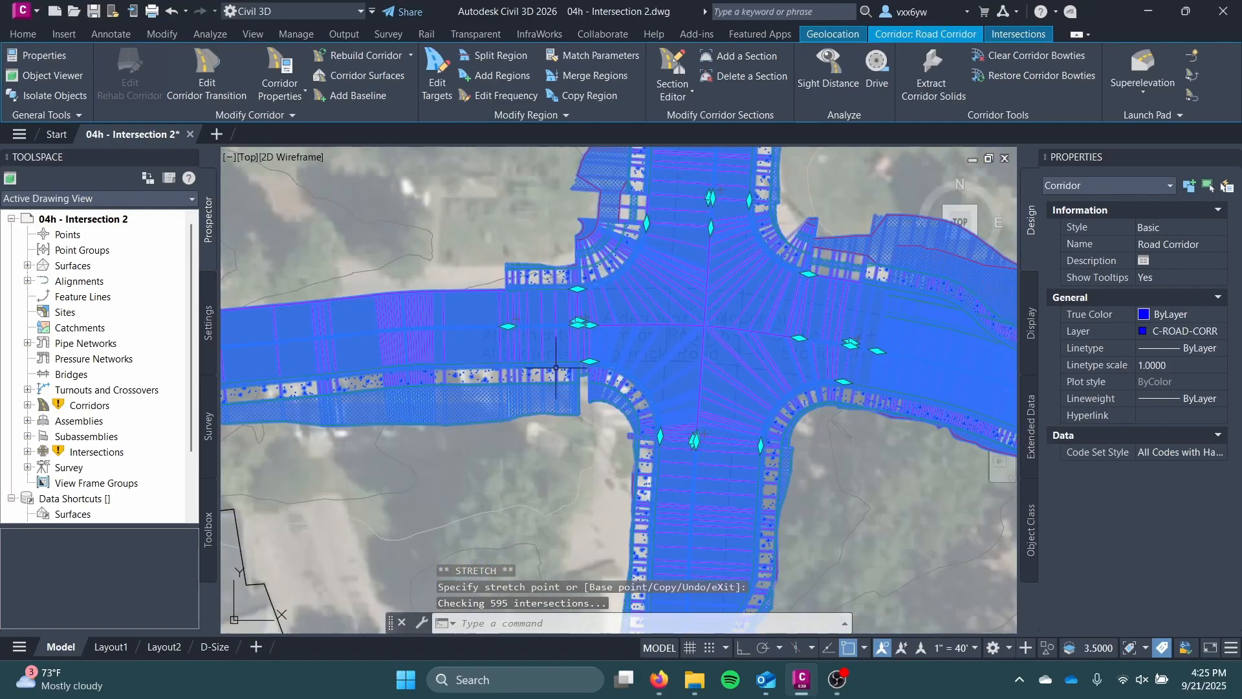
middle_click_drag(582, 373, 511, 573)
scroll(602, 363, "up", 4)
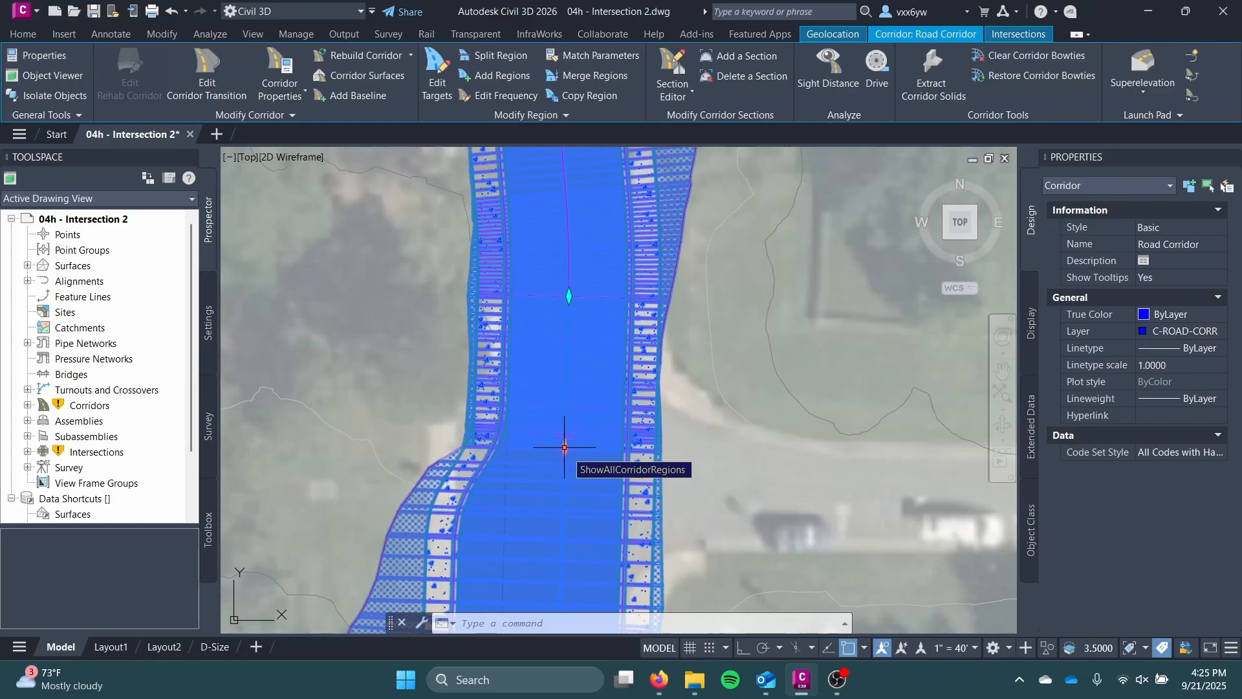
left_click(564, 447)
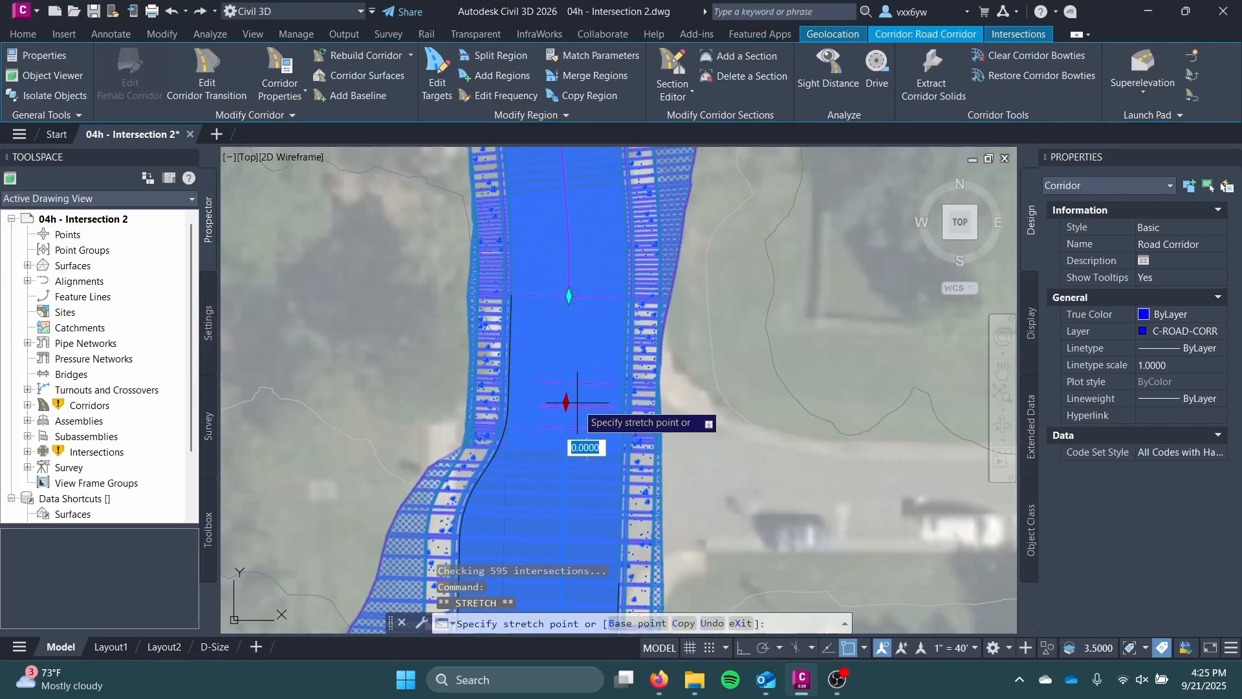
key("Escape")
key("Escape")
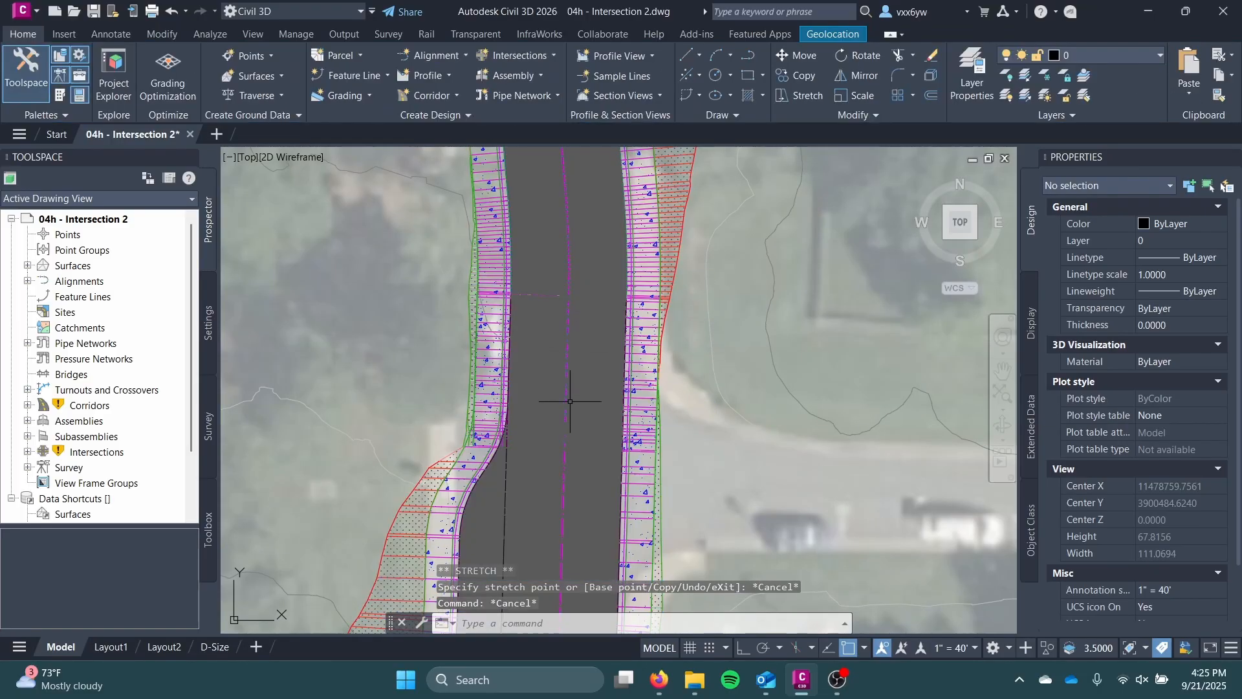
Step: Pull back the overlapping start of the Alderman Road region north of the intersection, snap it to the intersection region's end, and deselect the corridor
left_click(593, 403)
left_click(593, 401)
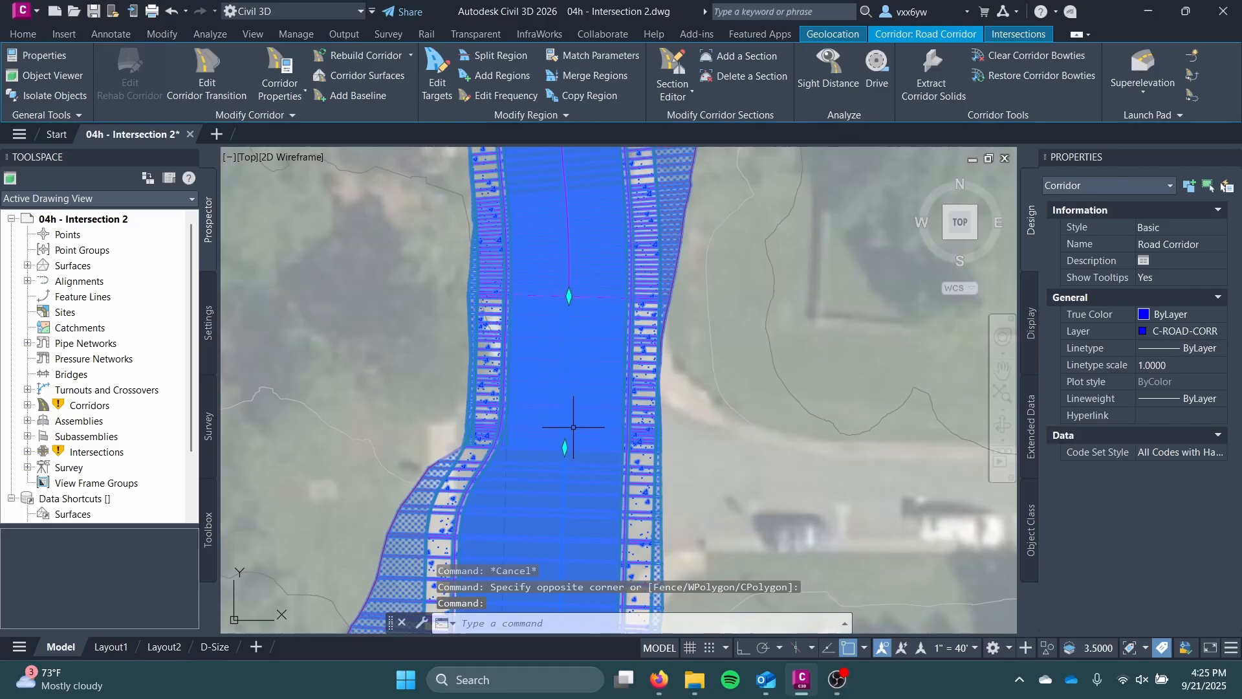
left_click(564, 447)
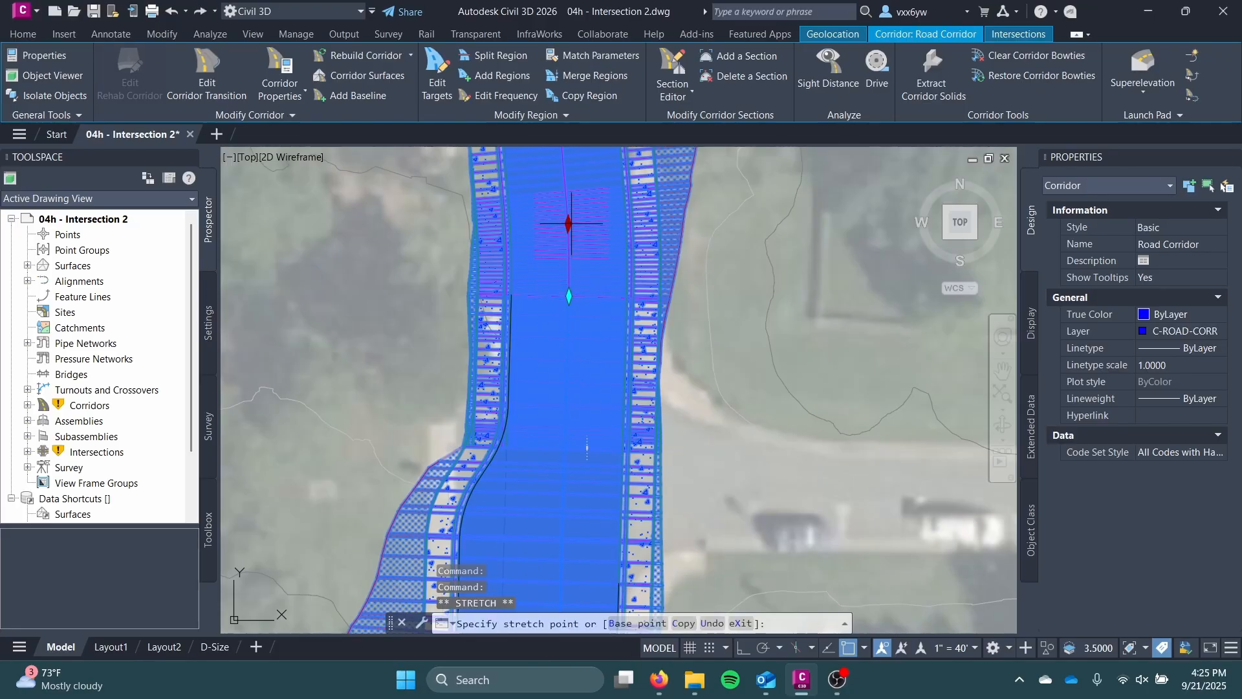
left_click(569, 225)
scroll(564, 238, "up", 2)
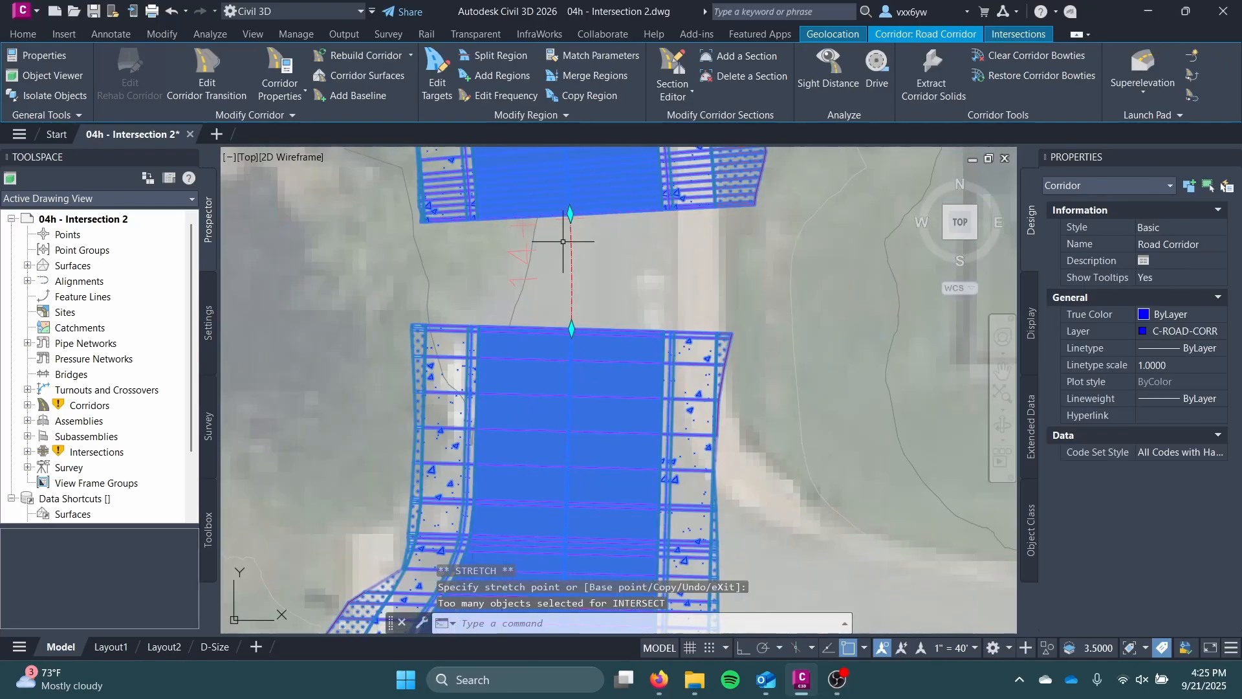
left_click(570, 217)
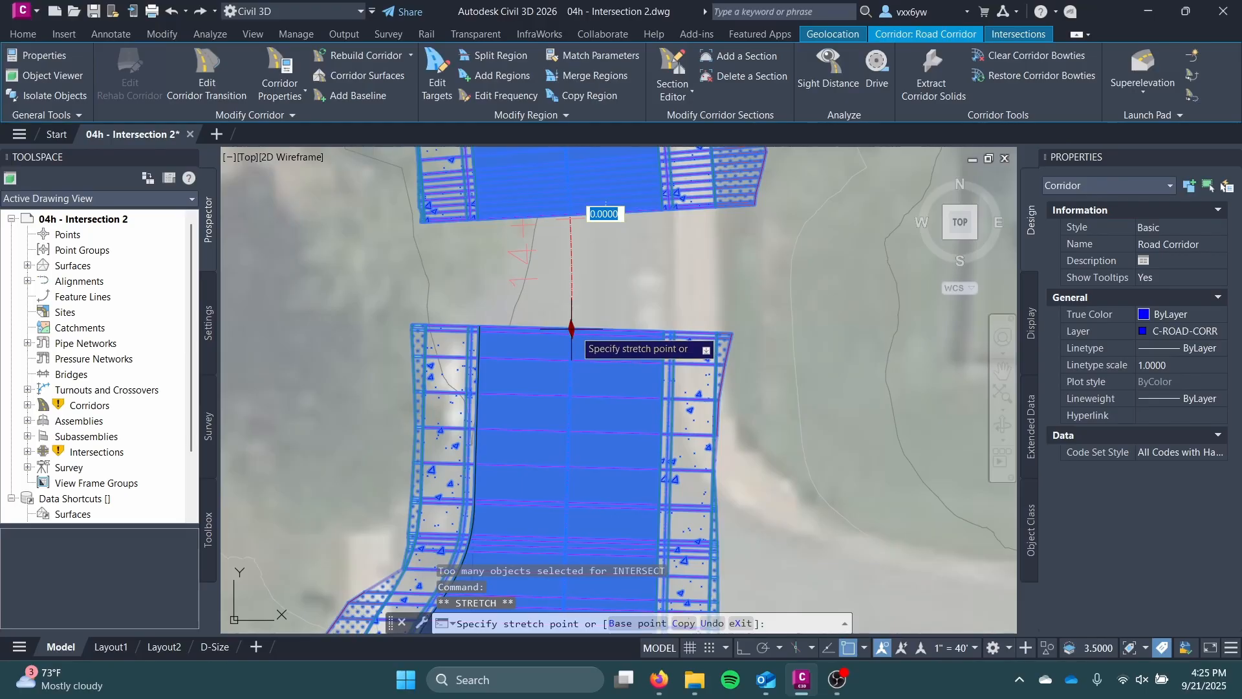
left_click(572, 323)
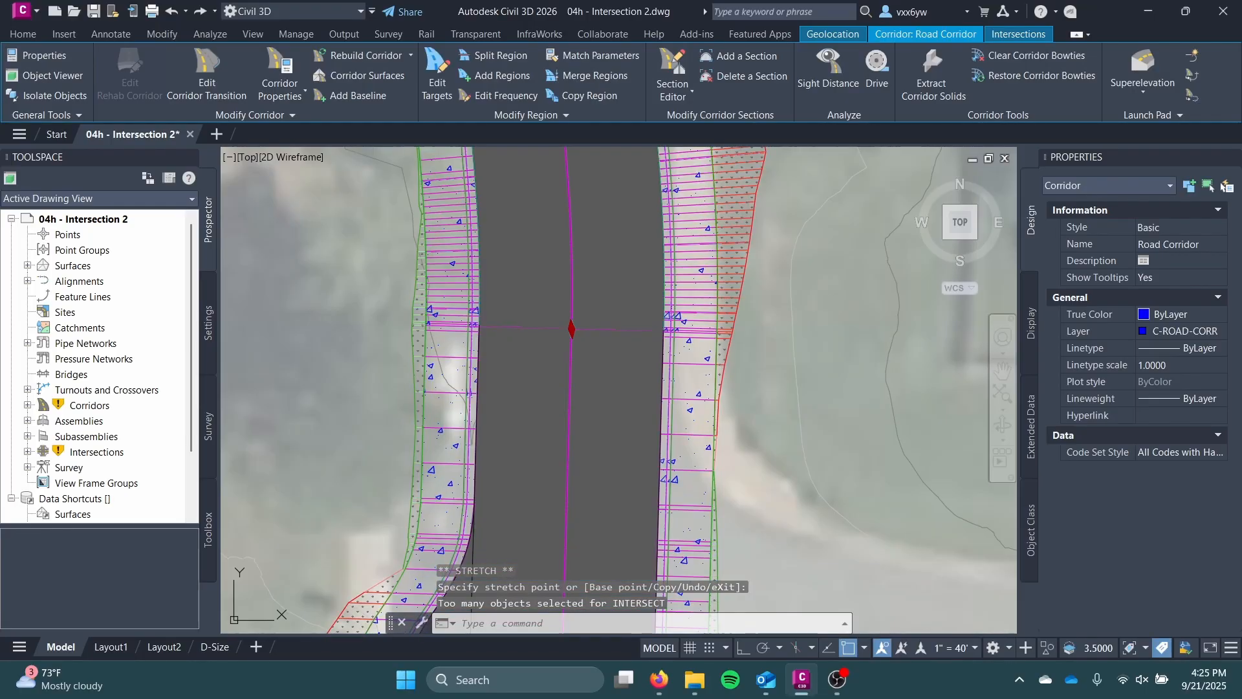
scroll(631, 321, "down", 6)
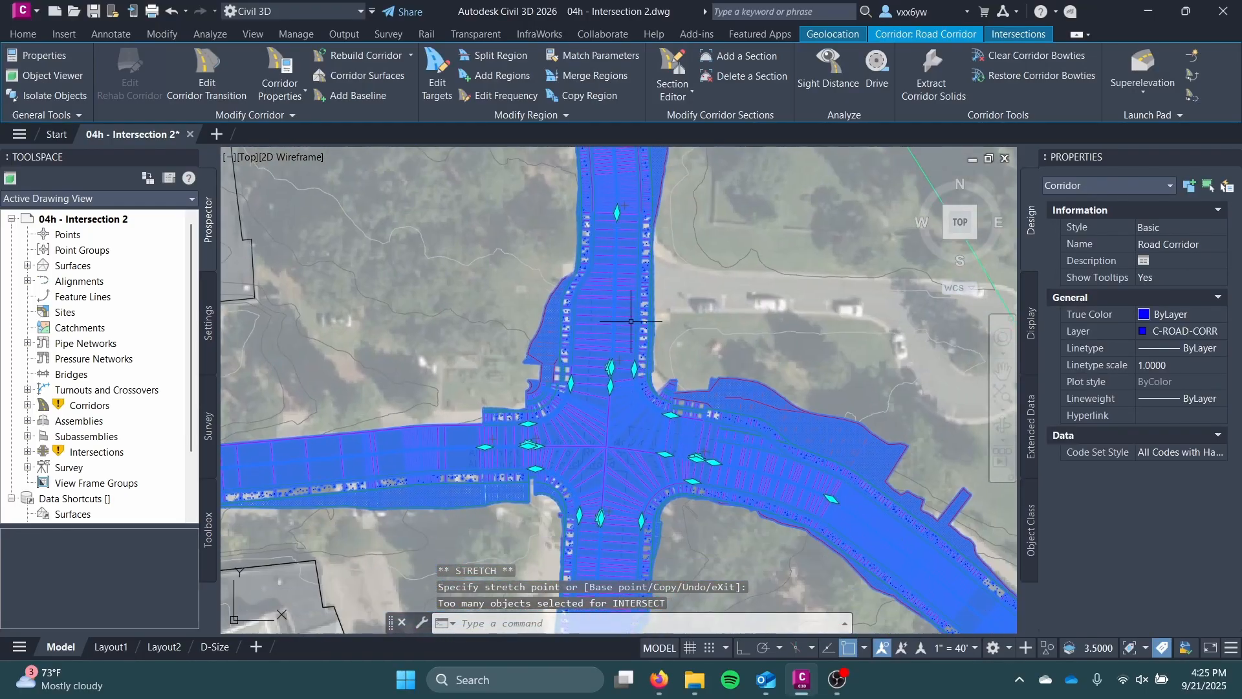
key("Escape")
Step: Pull back the overlapping start of the McCormick Road region east of the intersection, snap it to the intersection region's end, and deselect the corridor
scroll(574, 339, "up", 5)
middle_click_drag(726, 424, 687, 341)
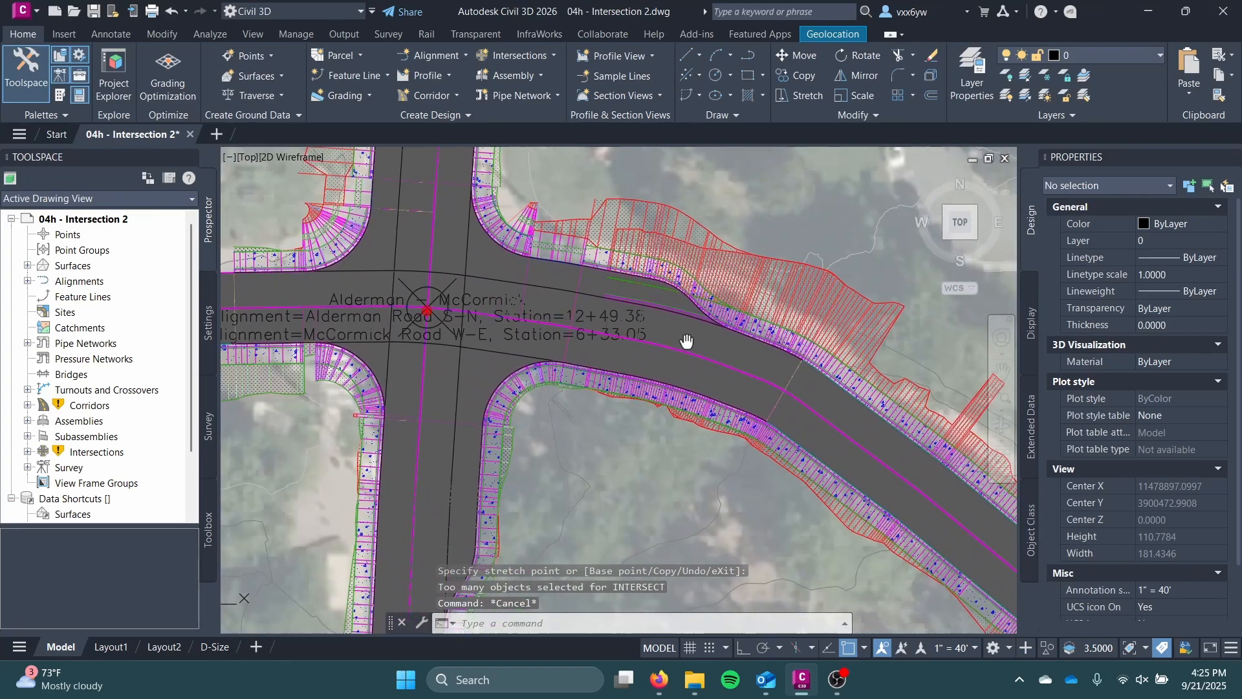
left_click(727, 357)
scroll(727, 357, "up", 5)
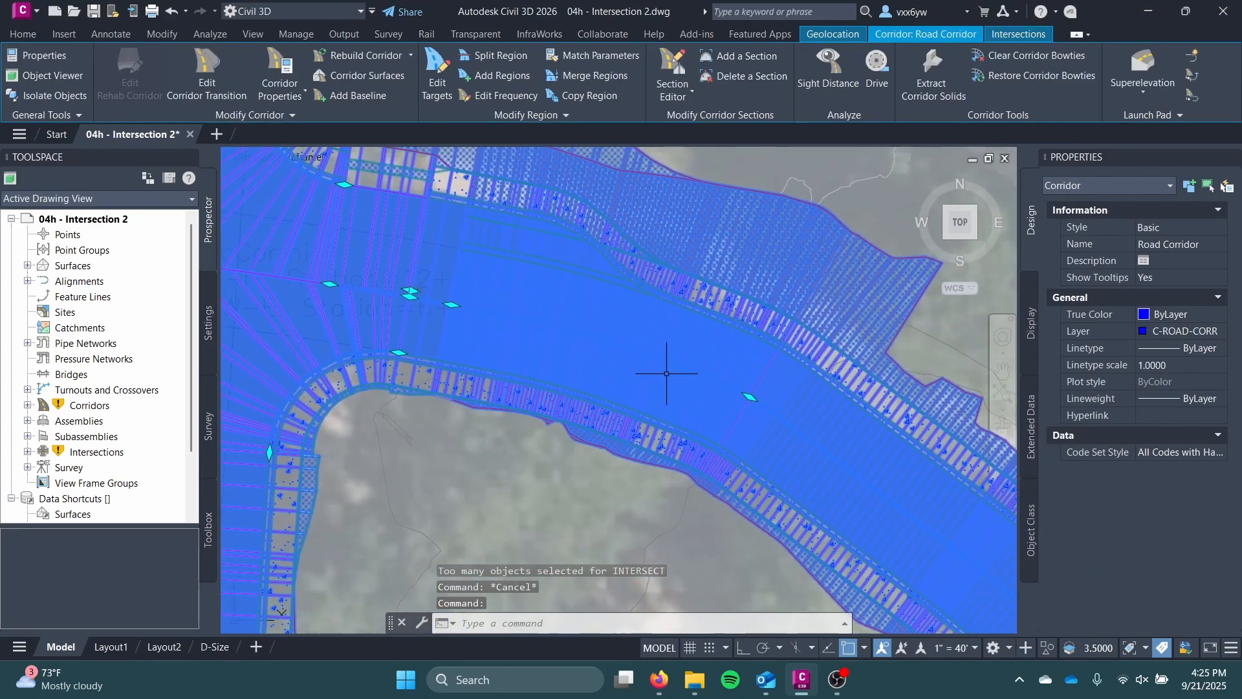
left_click(452, 304)
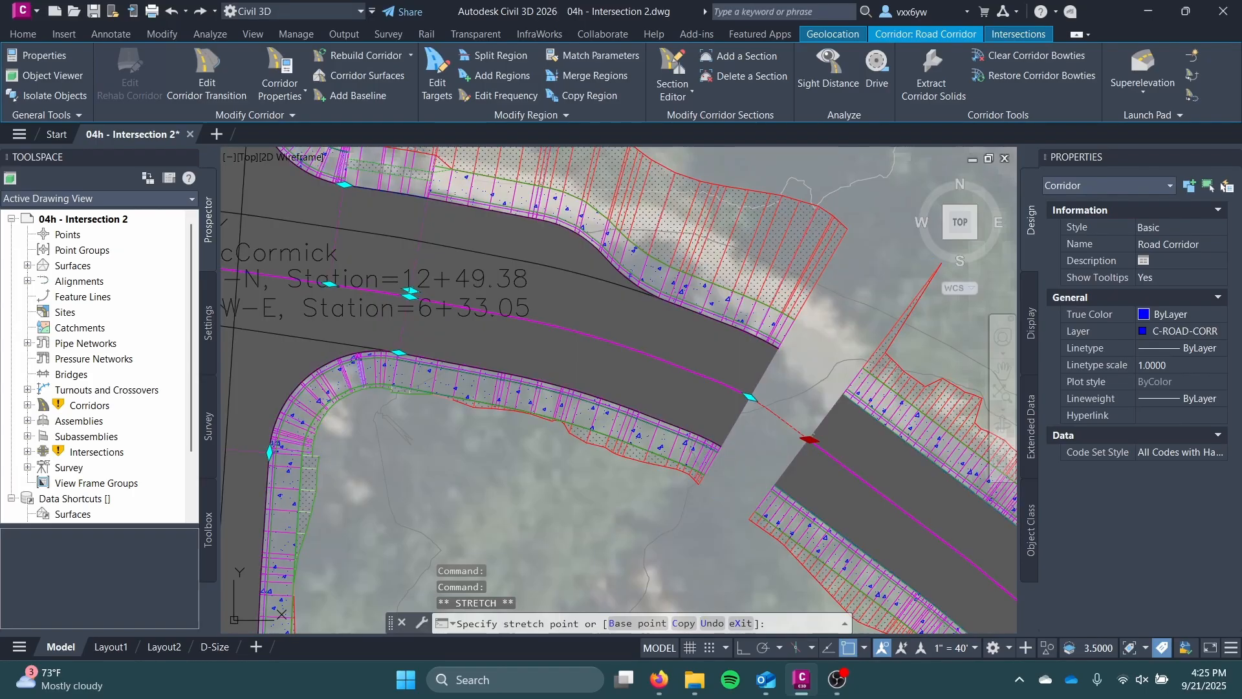
left_click(808, 440)
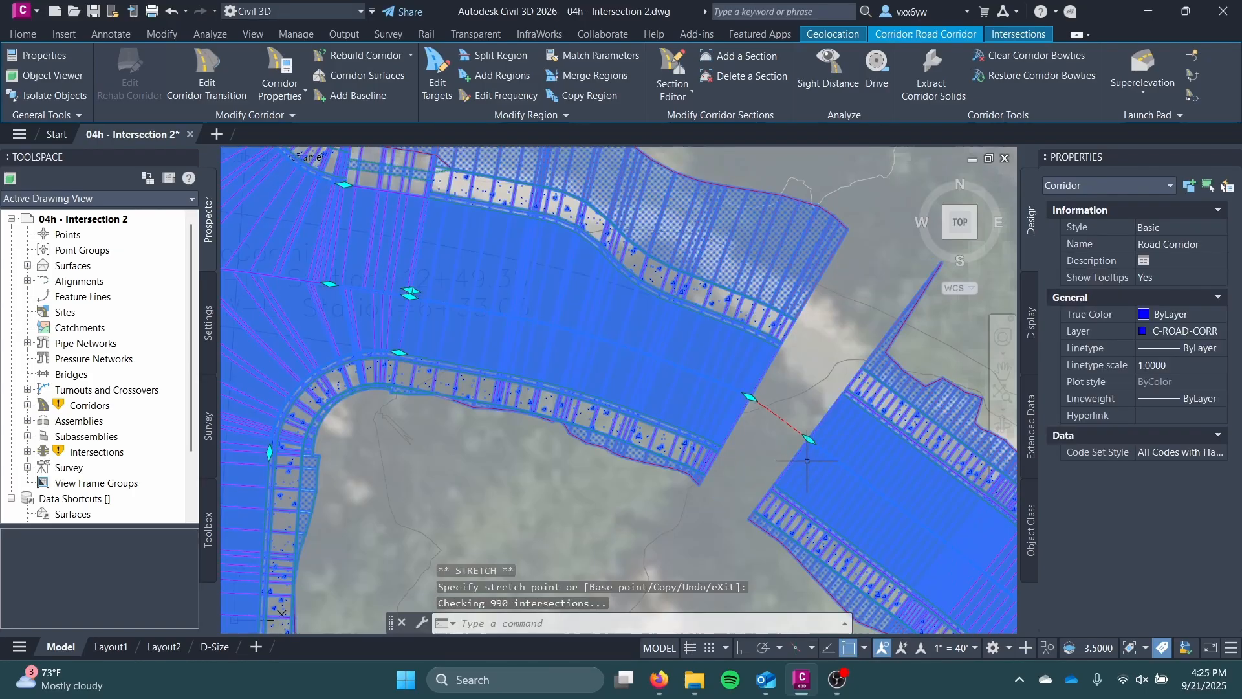
left_click(749, 396)
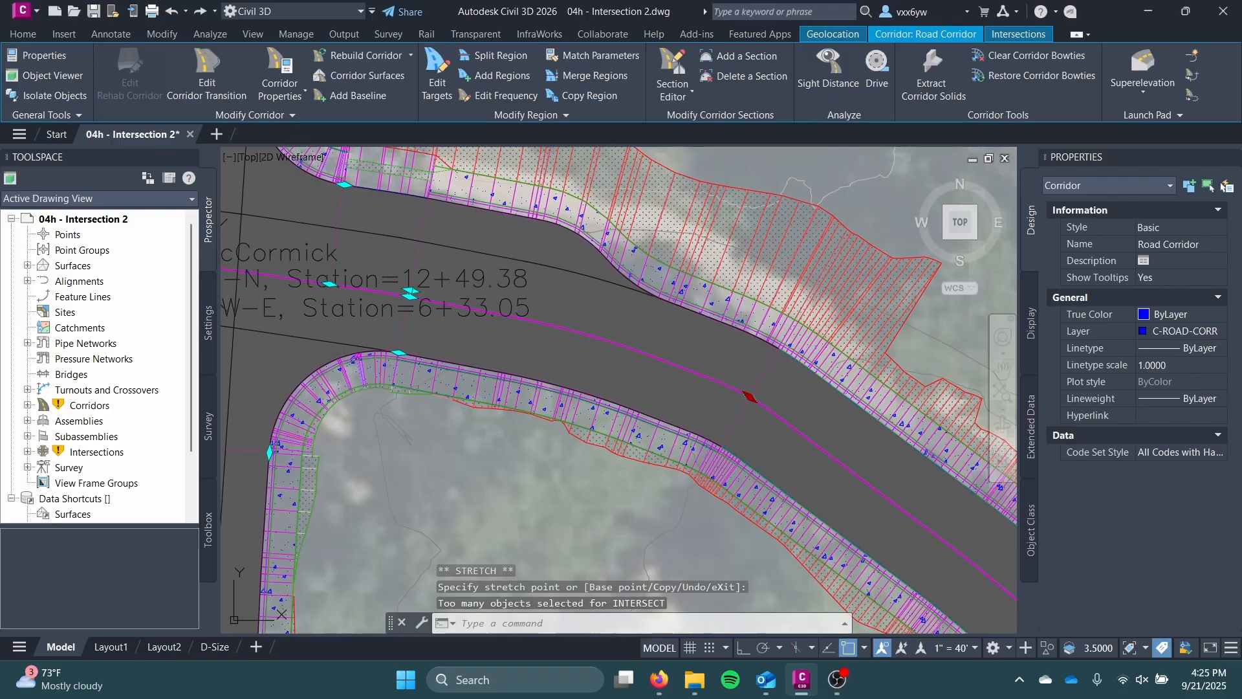
key("Escape")
Step: Examine the corridor region limits and the right offset alignment of Alderman Road south of the intersection
scroll(564, 431, "down", 4)
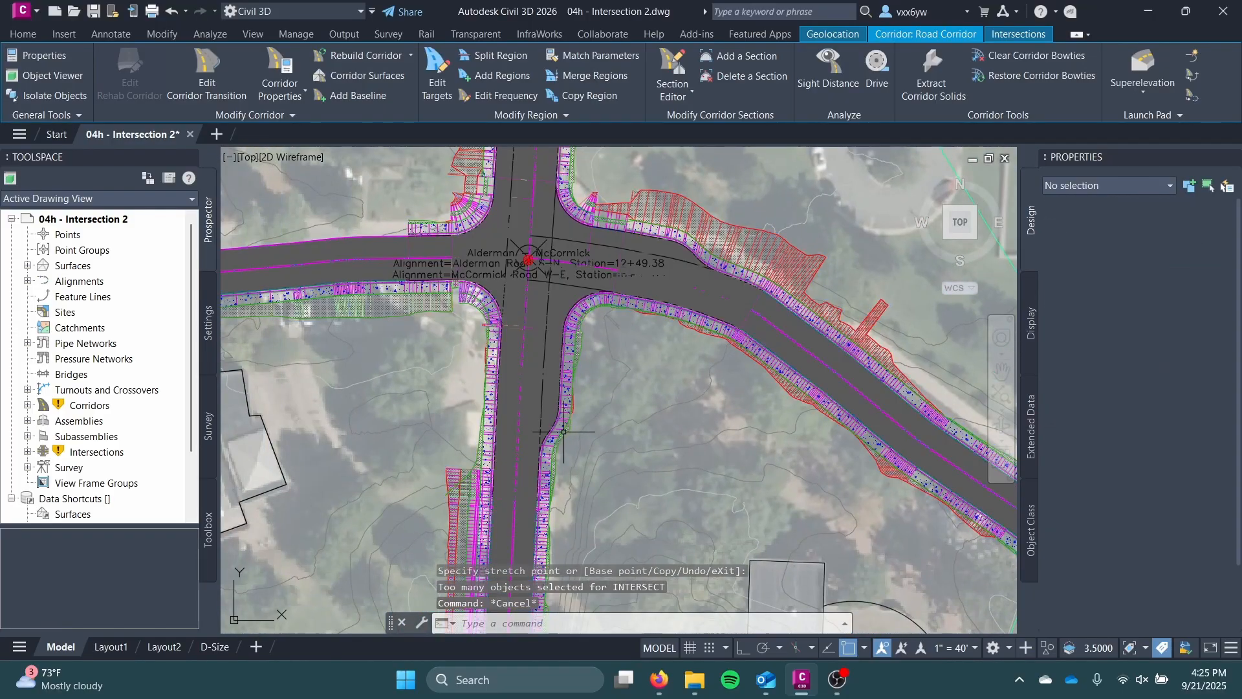
scroll(563, 432, "up", 5)
left_click(577, 356)
key("Escape")
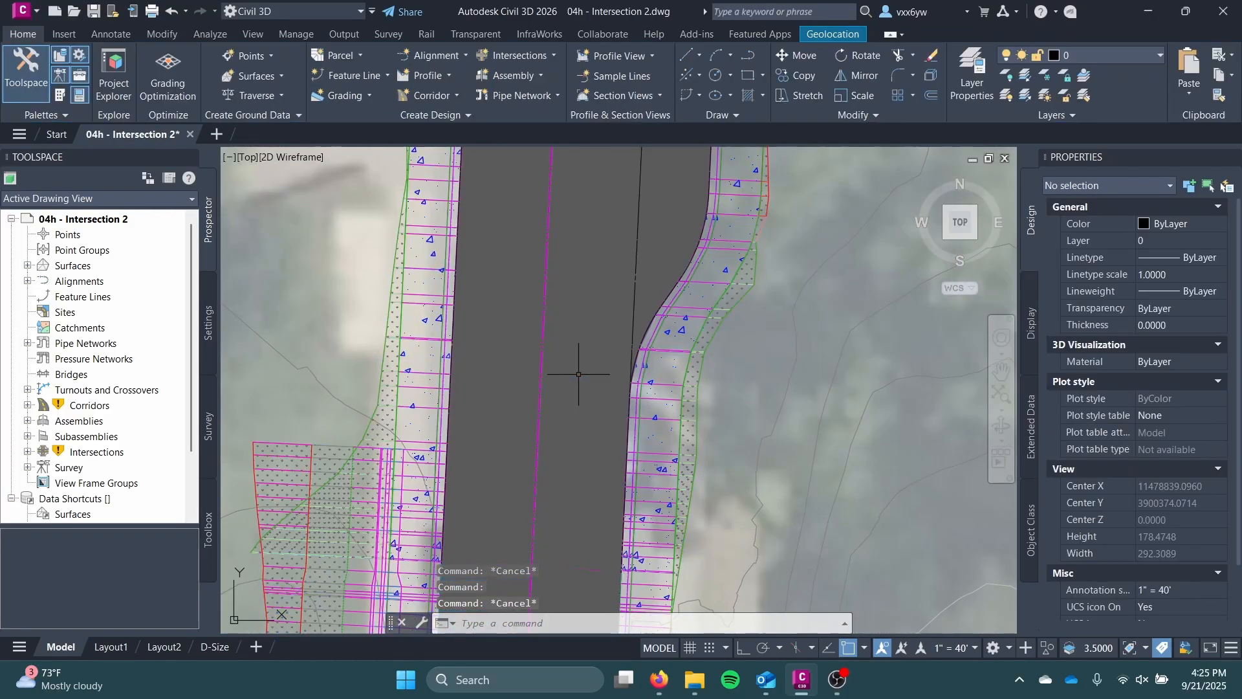
scroll(579, 373, "down", 1)
middle_click_drag(614, 284, 647, 241)
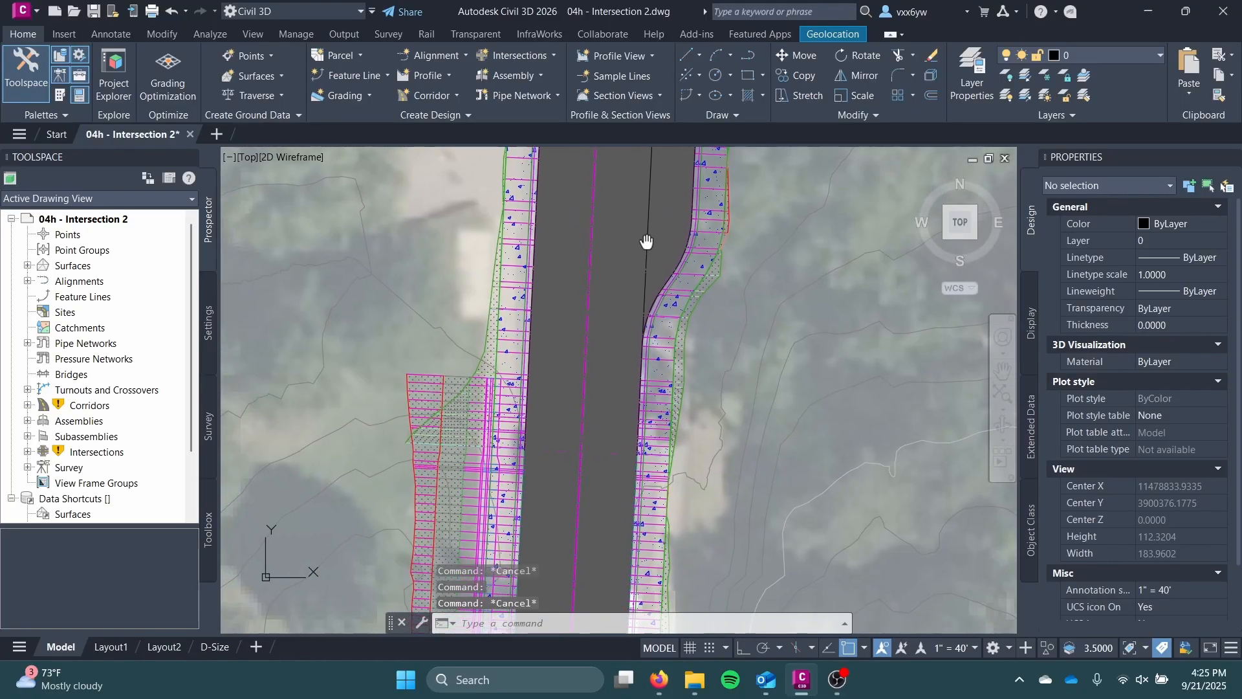
scroll(560, 432, "up", 3)
left_click(560, 431)
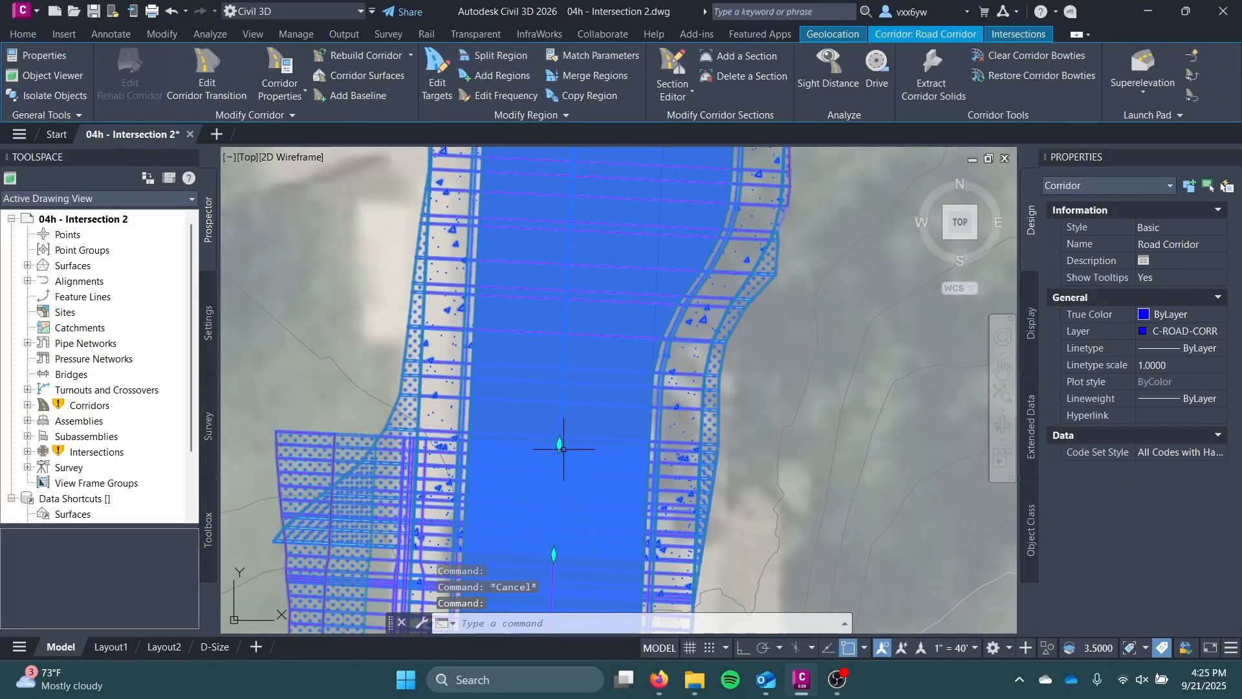
key("Escape")
left_click(656, 248)
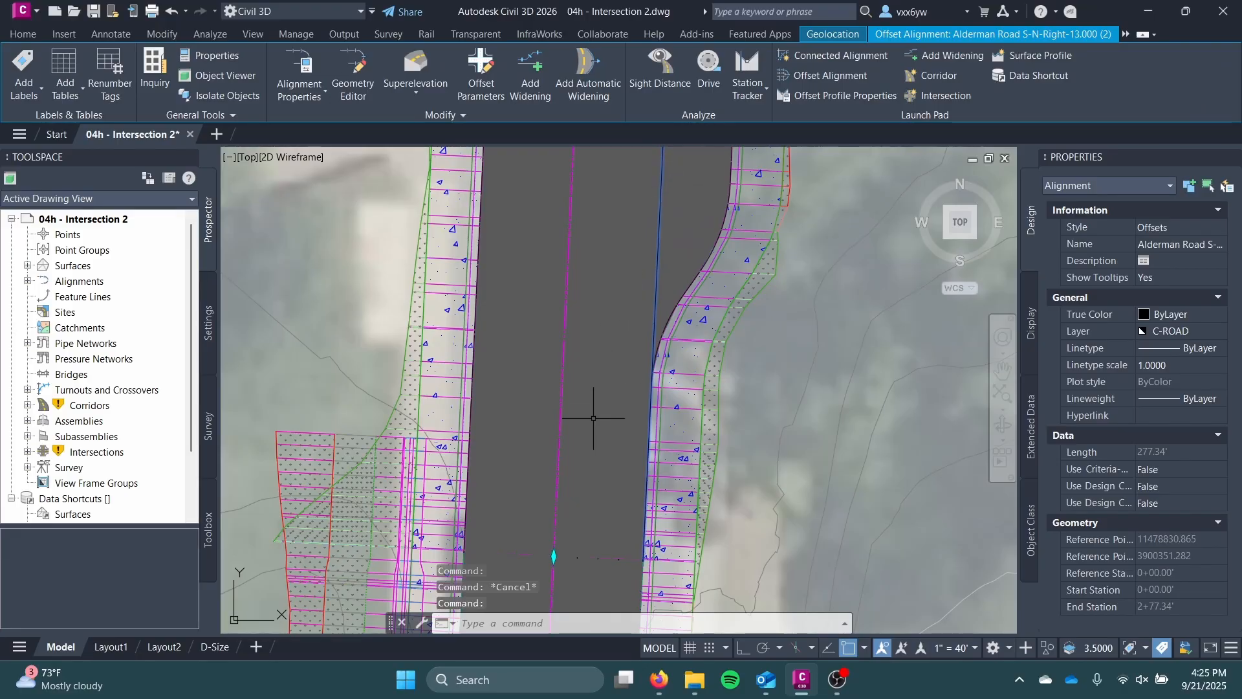
scroll(617, 372, "down", 1)
middle_click_drag(617, 372, 697, 269)
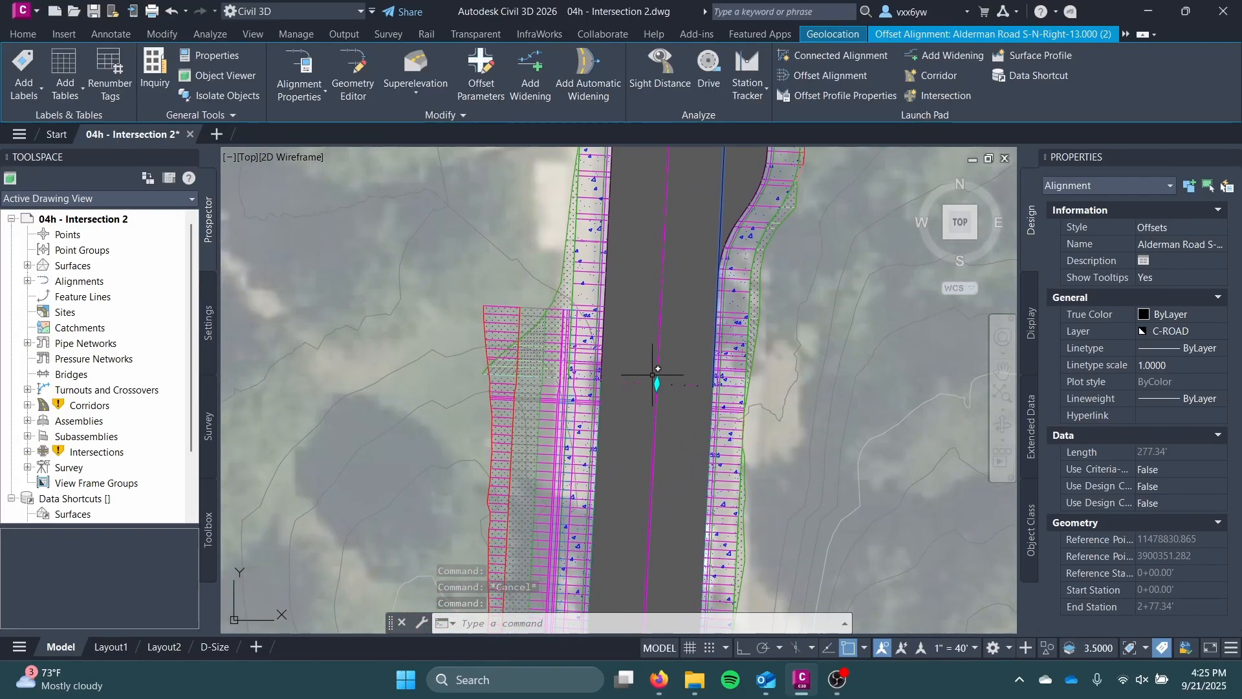
key("Escape")
Step: Stretch the end of the Road Corridor's Alderman Road region south of the intersection back to the start of the intersection region, removing the overlap
left_click(677, 278)
left_click(658, 313)
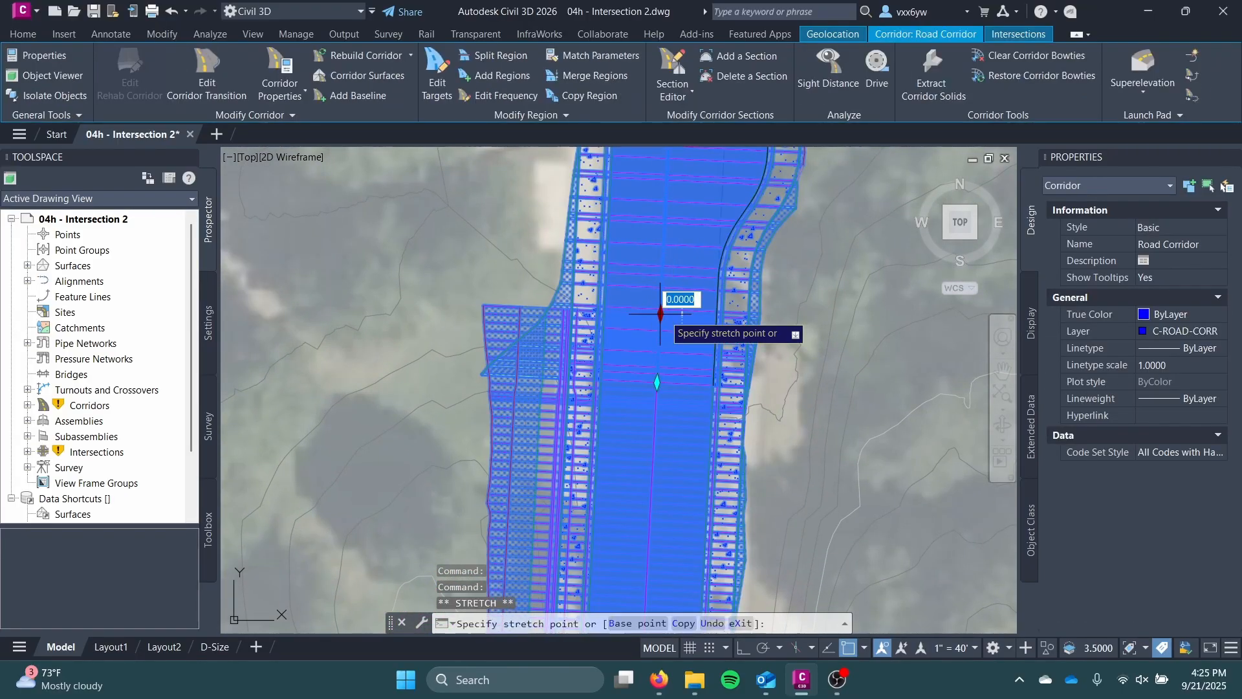
left_click(656, 382)
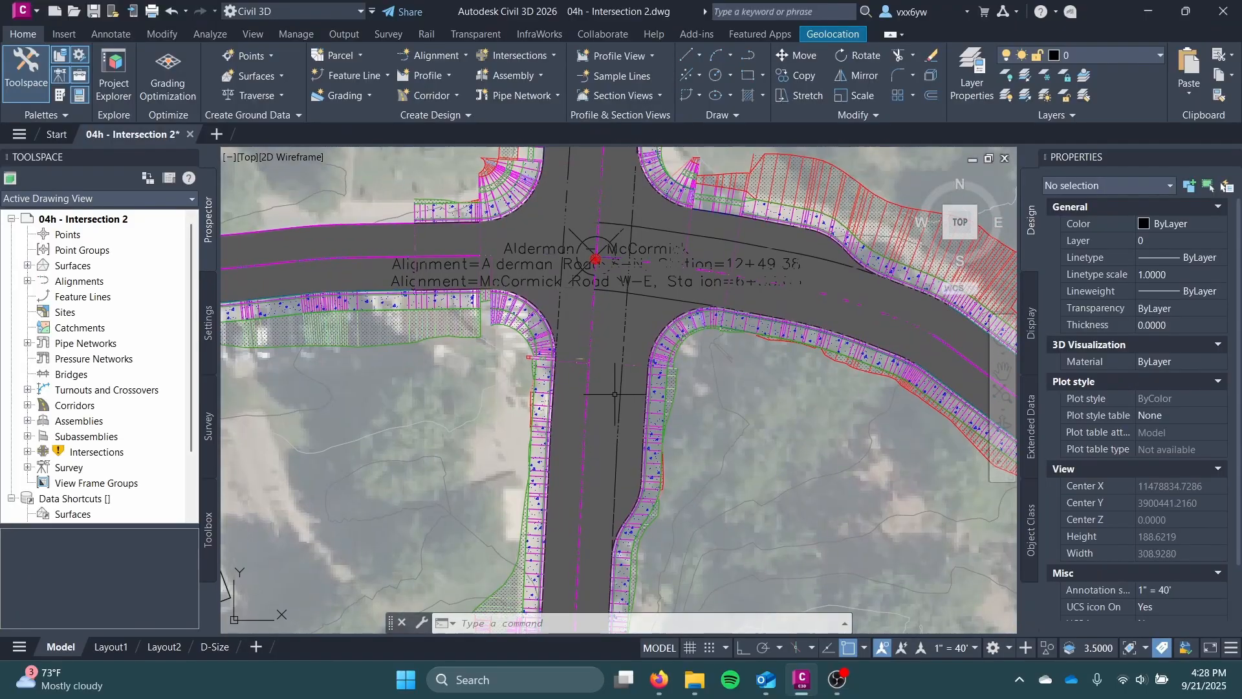
Step: Examine the rebuilt corridor's curb returns, sidewalks and daylight slopes along the south, east and north legs of the intersection
scroll(648, 426, "up", 4)
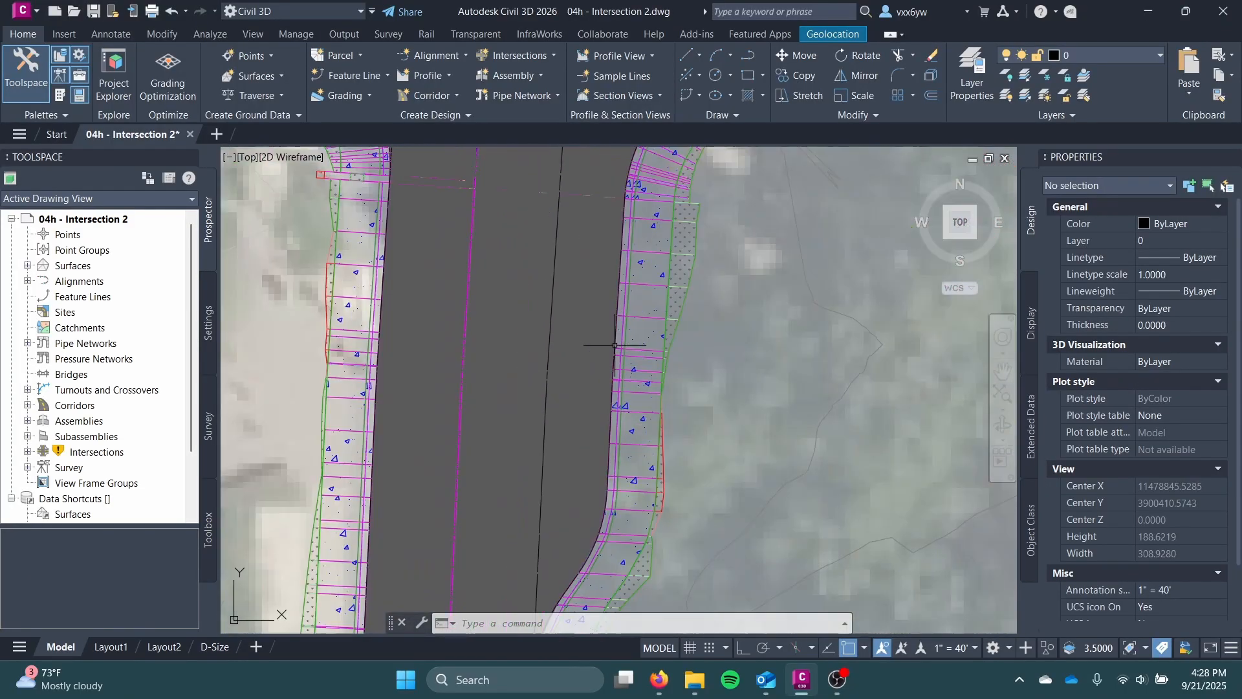
scroll(586, 311, "down", 6)
middle_click_drag(577, 333, 545, 419)
scroll(524, 238, "up", 4)
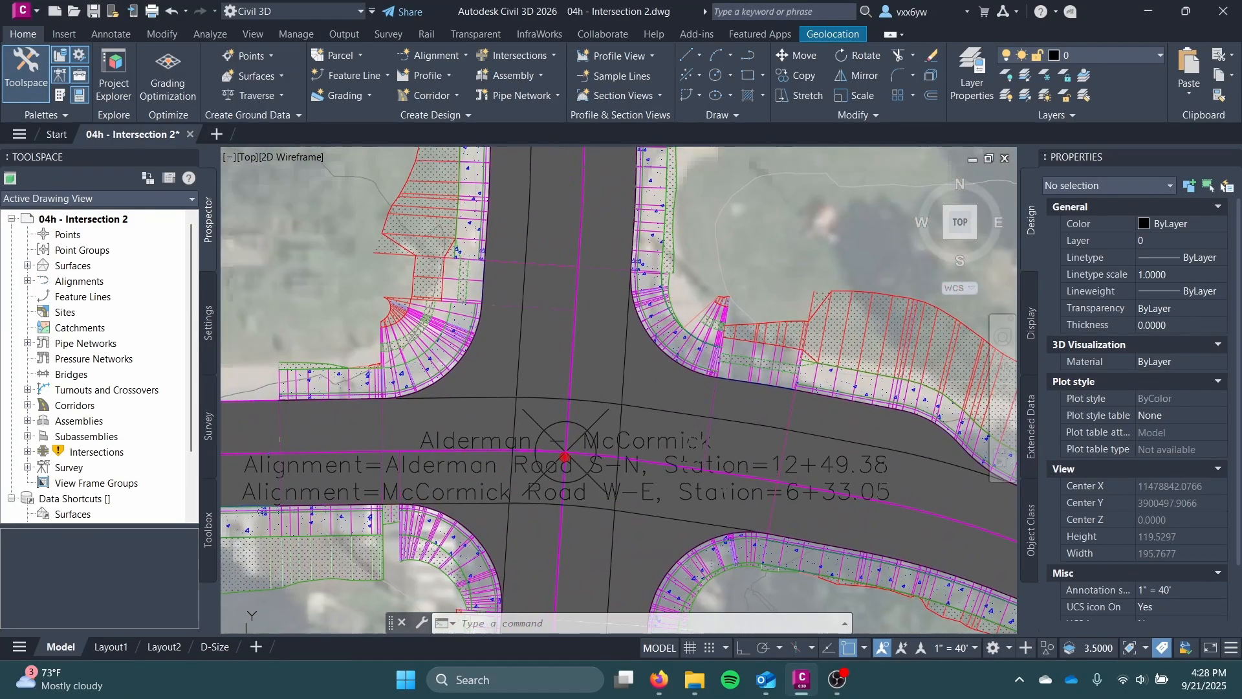
middle_click_drag(549, 328, 391, 283)
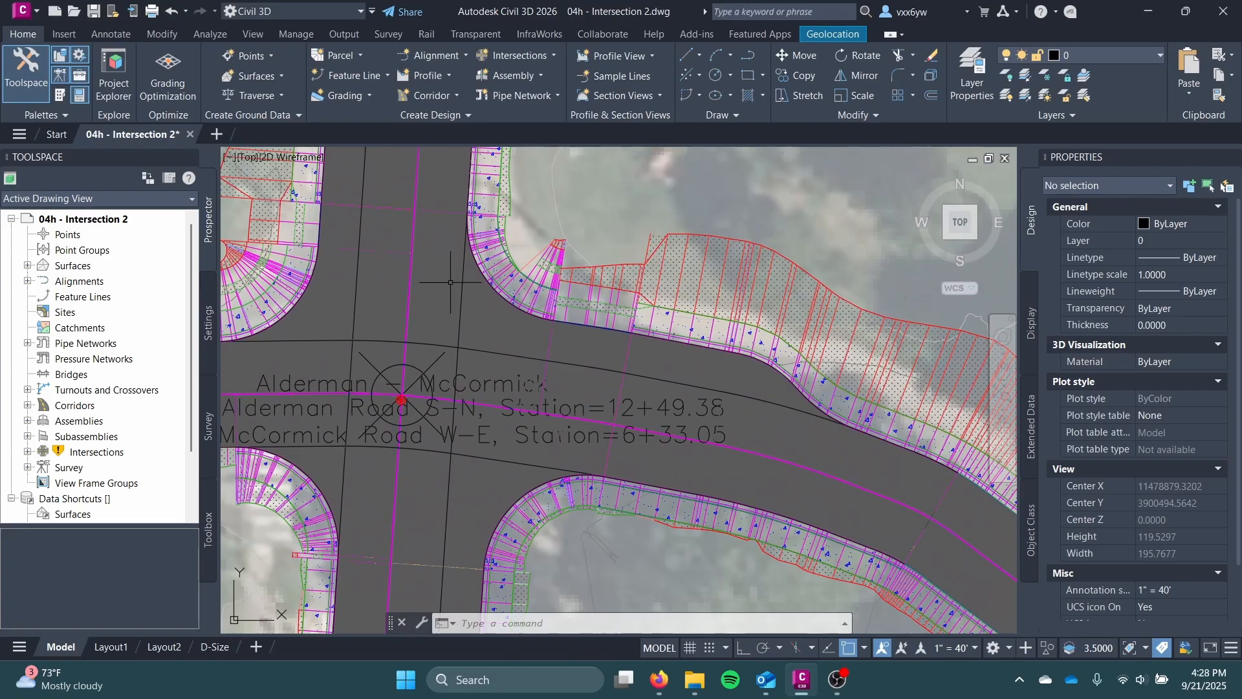
mouse_move(463, 285)
middle_mouse_down()
mouse_move(502, 460)
mouse_move(495, 435)
middle_mouse_up()
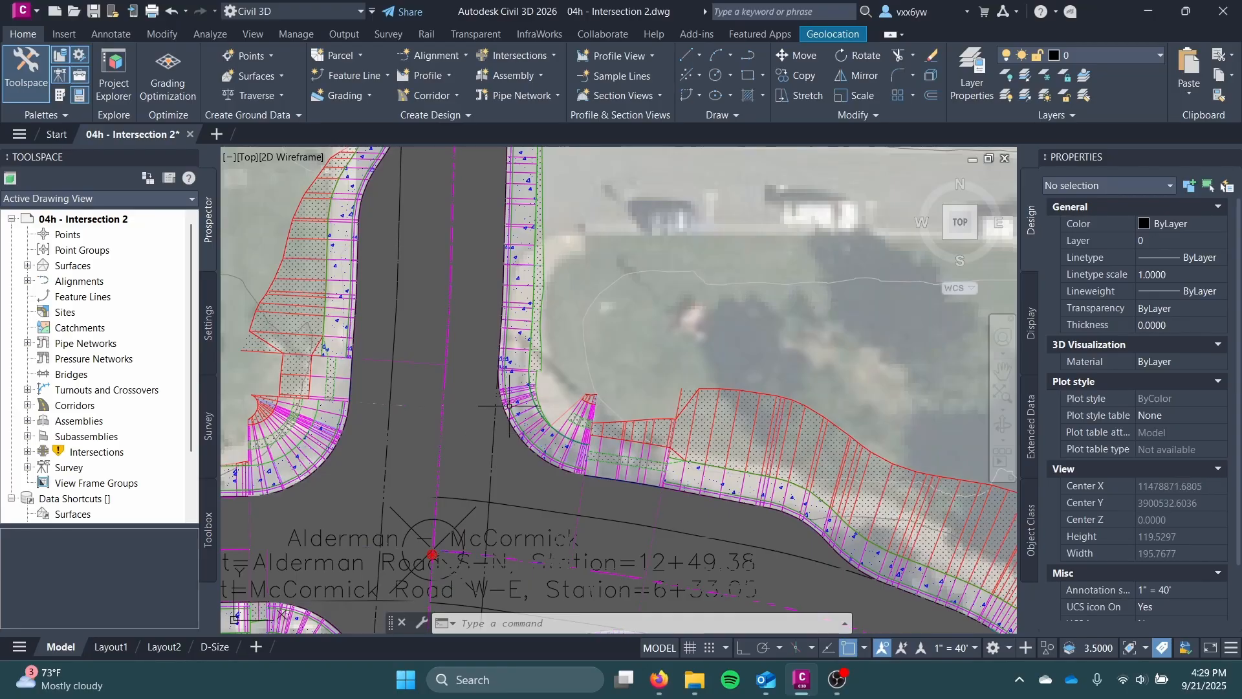
middle_click_drag(510, 271, 507, 439)
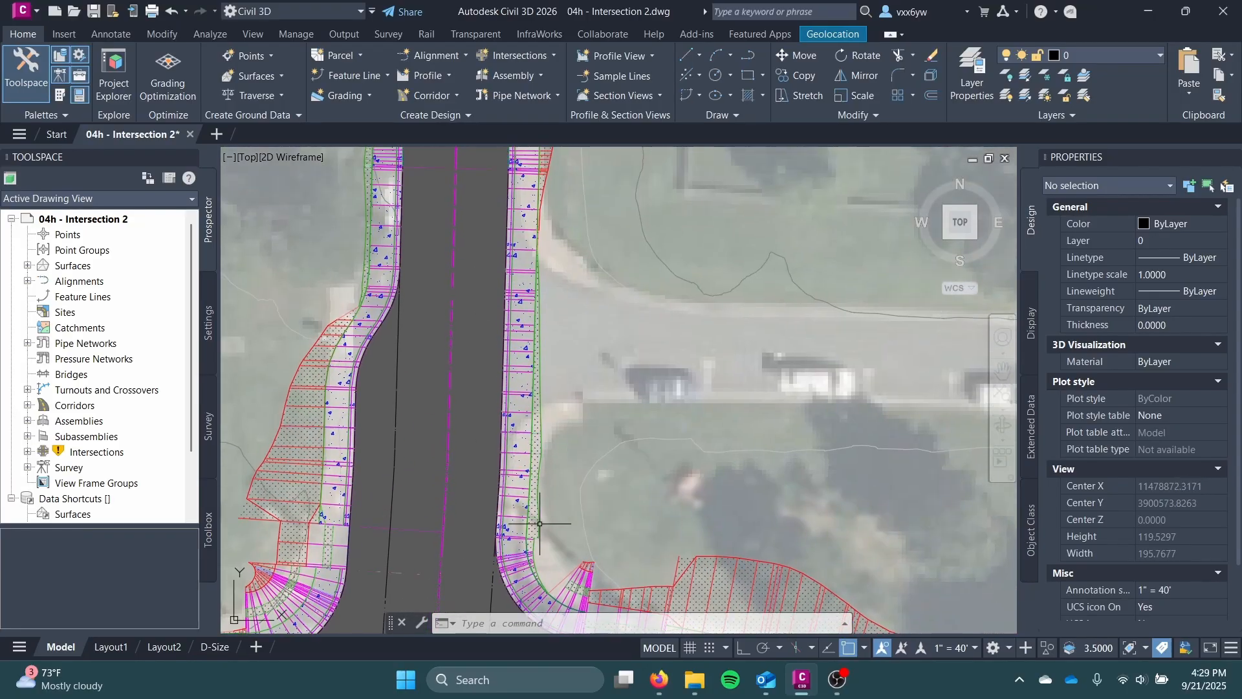
scroll(554, 357, "down", 2)
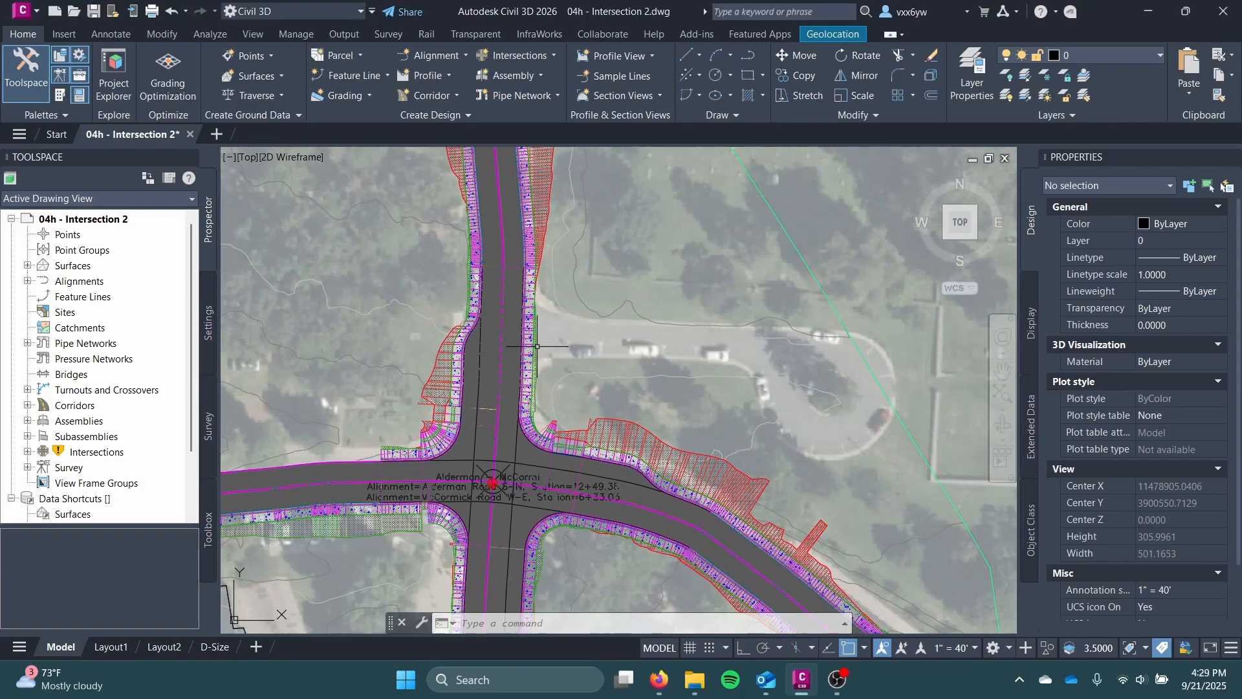
Step: Examine the McCormick Road leg west of the intersection and the daylight slopes beside its southwest curb return
mouse_move(495, 447)
middle_mouse_down()
mouse_move(335, 382)
mouse_move(580, 279)
mouse_move(718, 155)
middle_mouse_up()
scroll(580, 279, "up", 2)
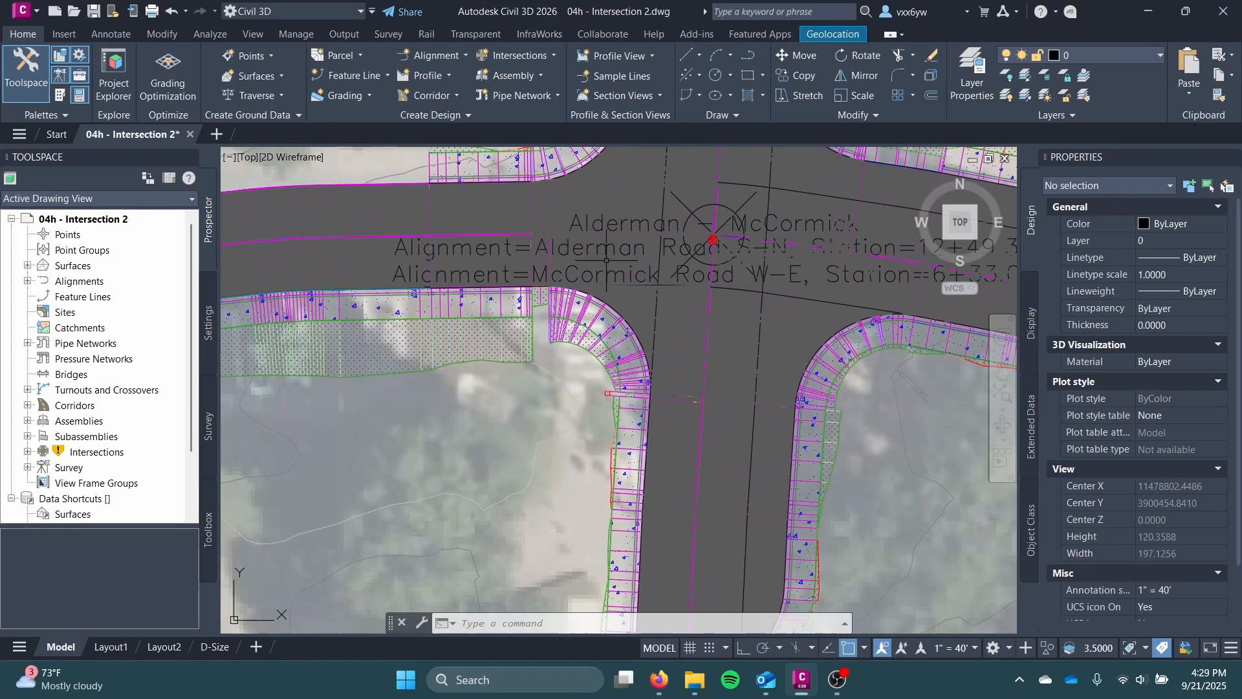
middle_click_drag(477, 320, 556, 413)
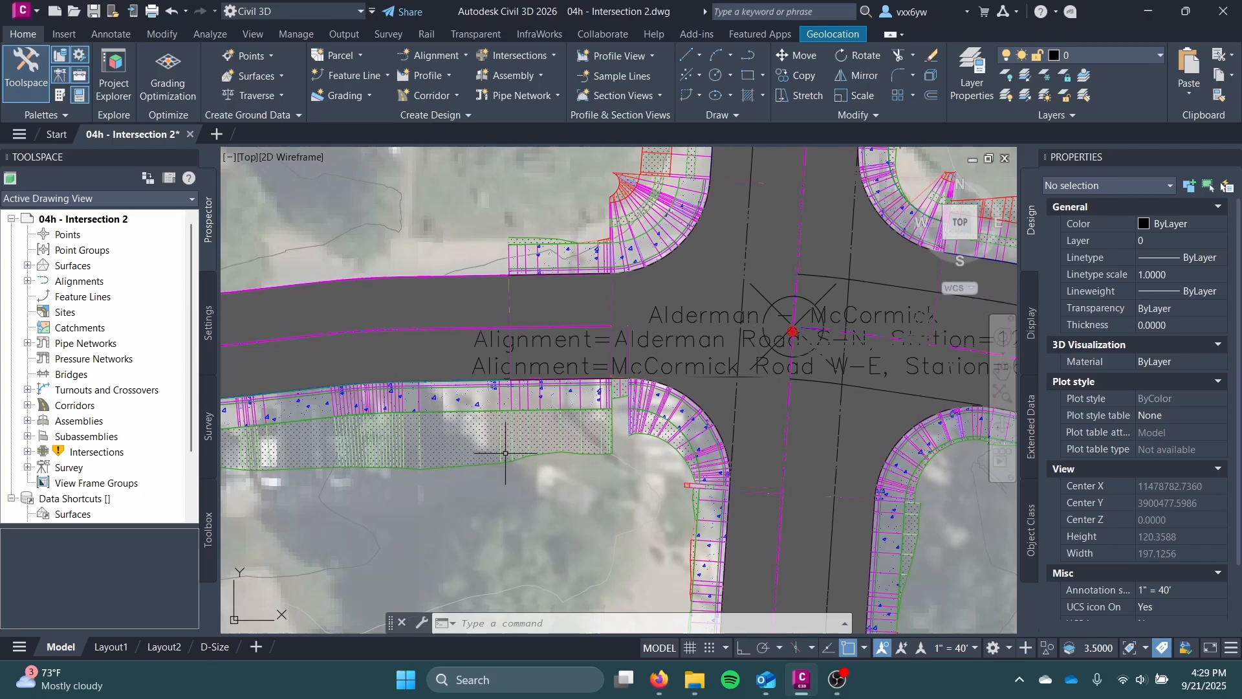
scroll(658, 355, "down", 2)
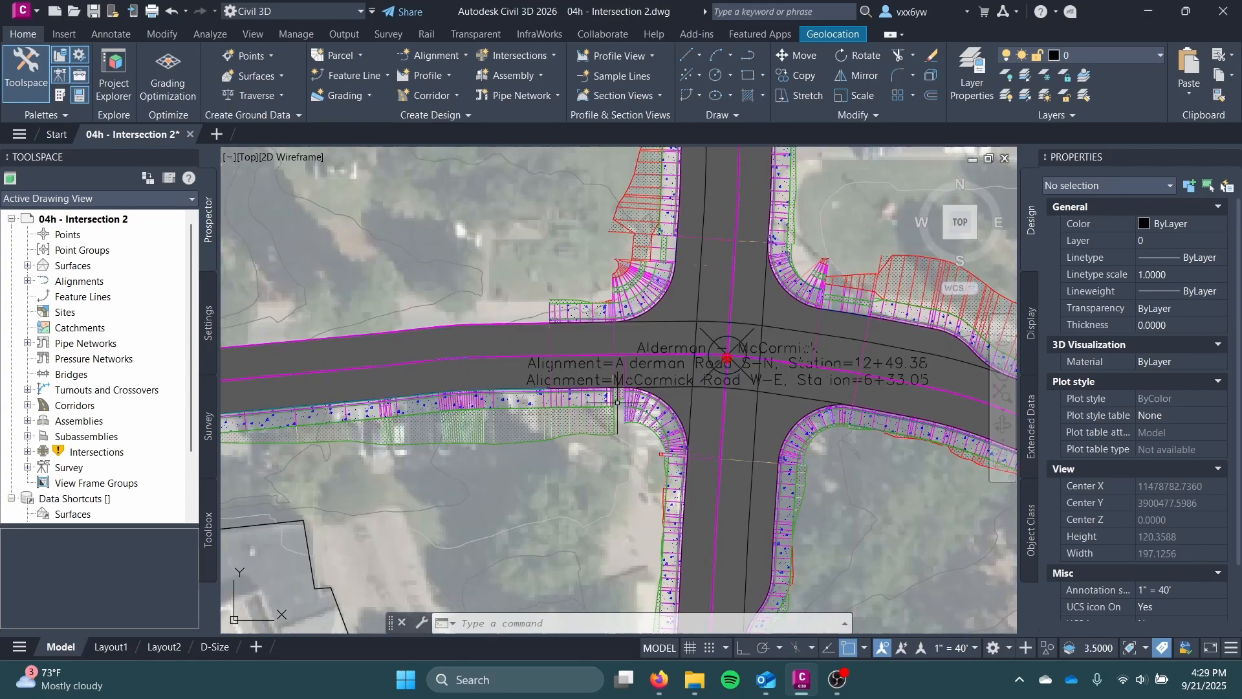
middle_click_drag(696, 387, 685, 339)
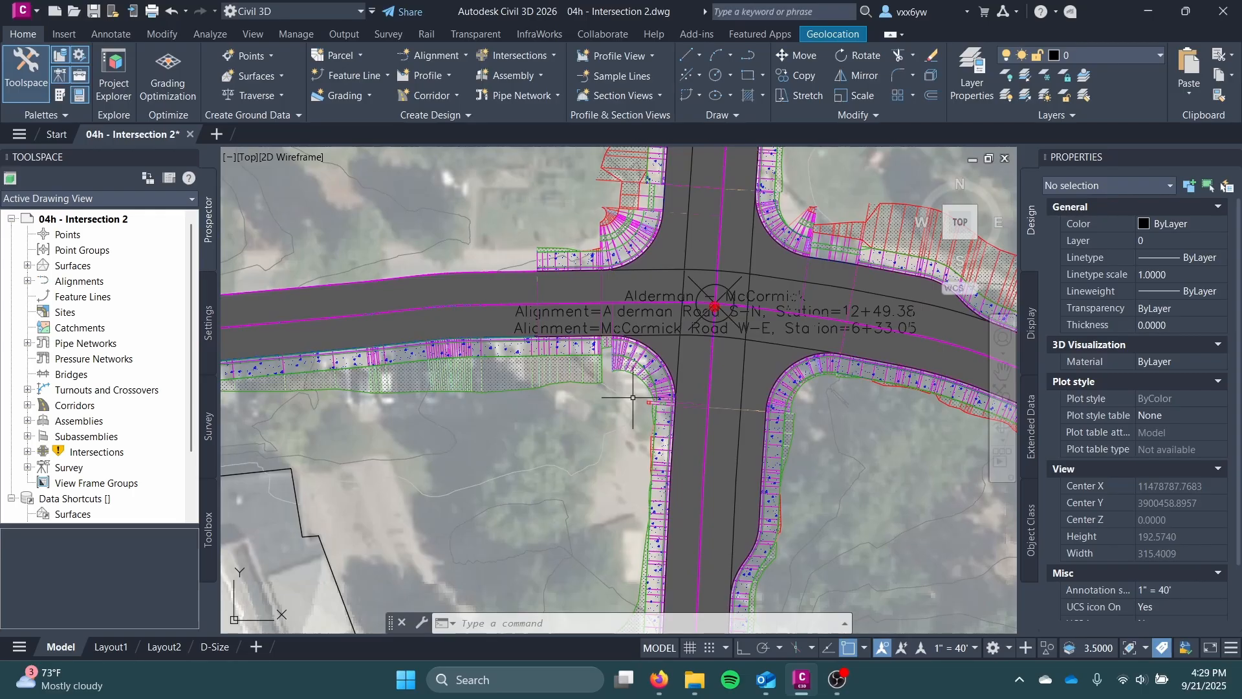
Step: Move the two Primary Road Half Section assemblies with their labels into the rectangular assemblies frame, below the existing assemblies
mouse_move(632, 397)
scroll(655, 416, "down", 5)
middle_click_drag(817, 377, 479, 396)
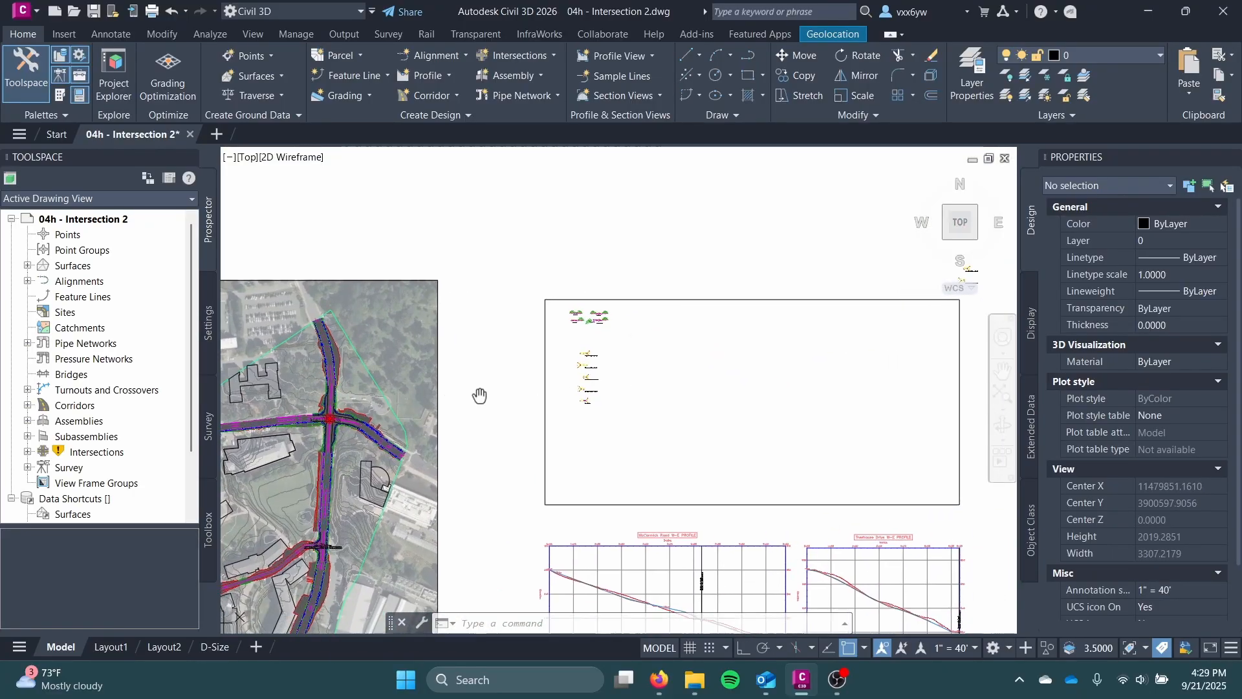
middle_click_drag(815, 352, 455, 457)
scroll(640, 352, "up", 2)
scroll(545, 352, "up", 3)
scroll(410, 347, "up", 2)
middle_click_drag(410, 347, 454, 356)
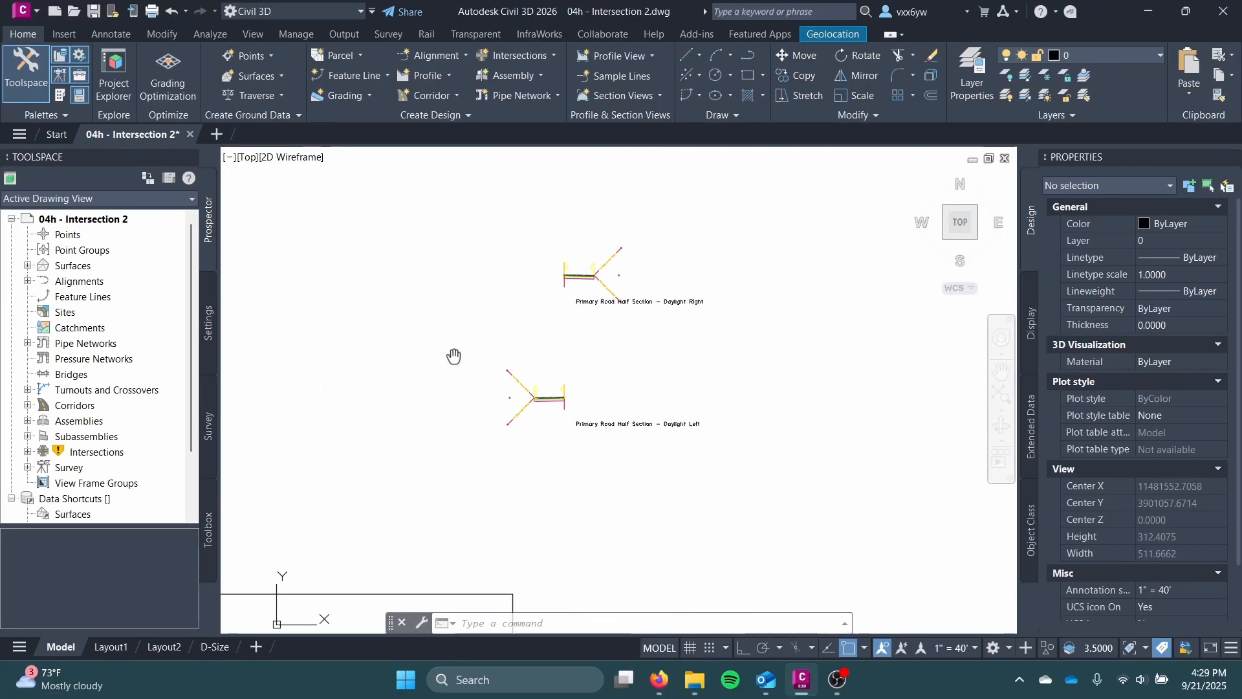
left_click(442, 203)
left_click(744, 507)
scroll(638, 379, "down", 2)
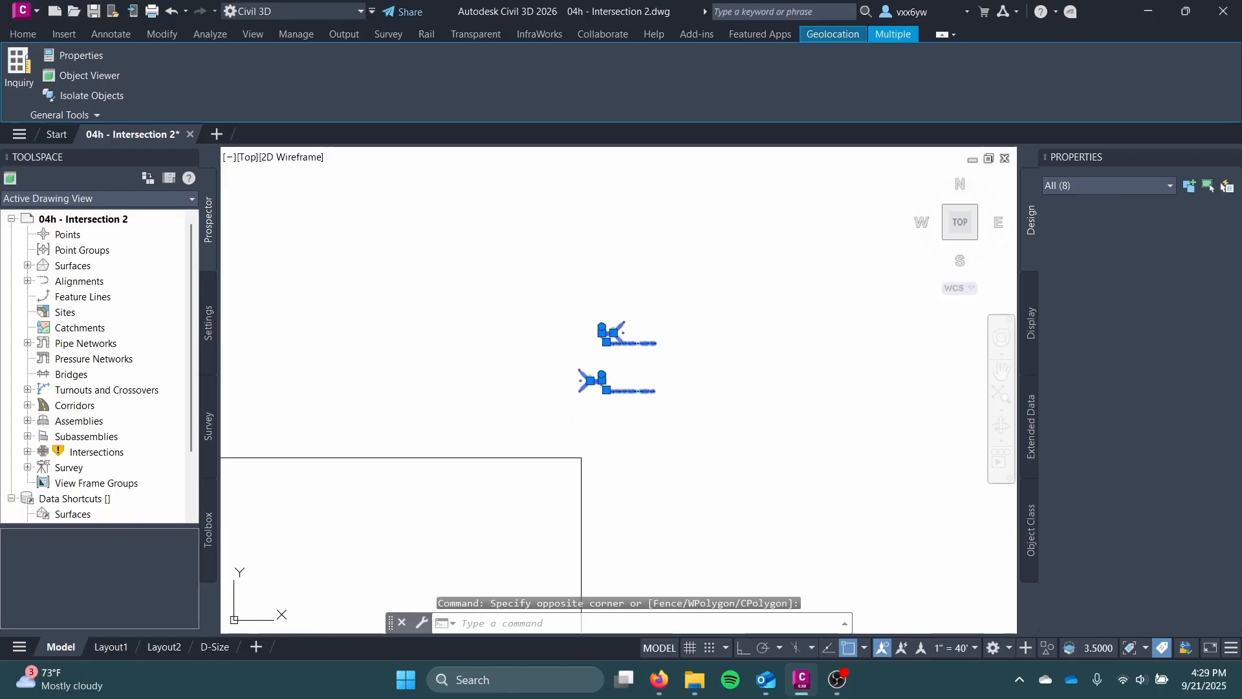
right_click(623, 365)
mouse_move(679, 452)
left_click(834, 452)
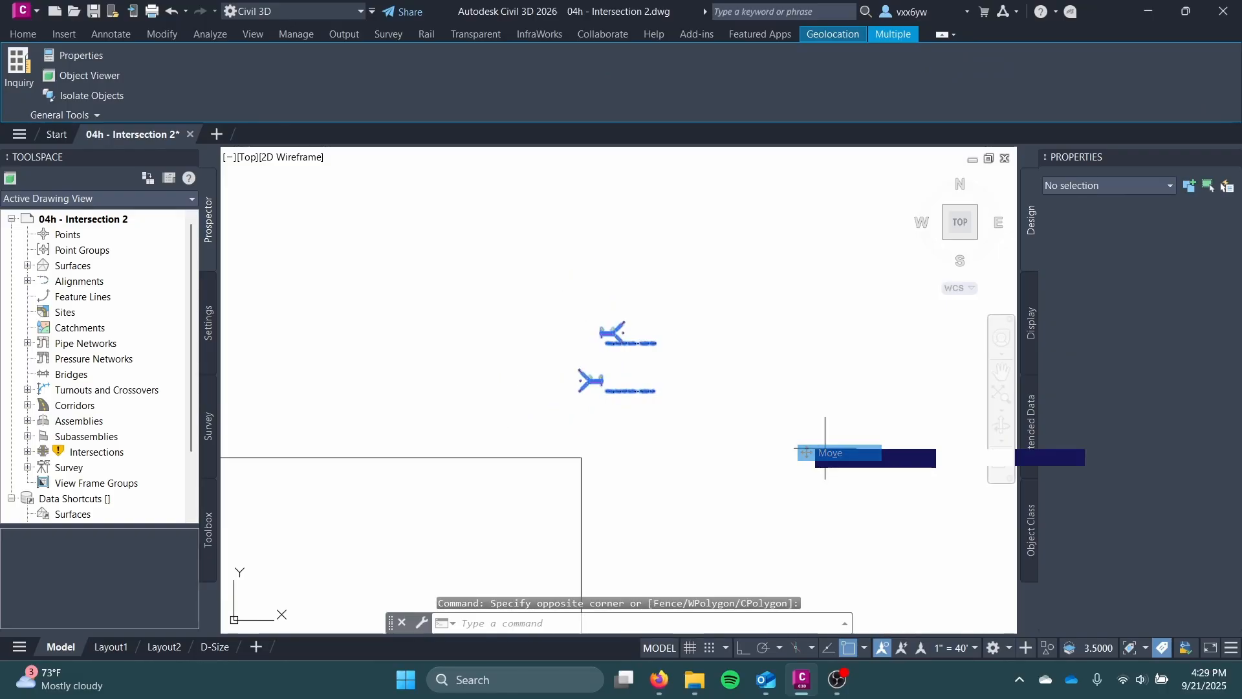
left_click(615, 361)
scroll(485, 430, "down", 5)
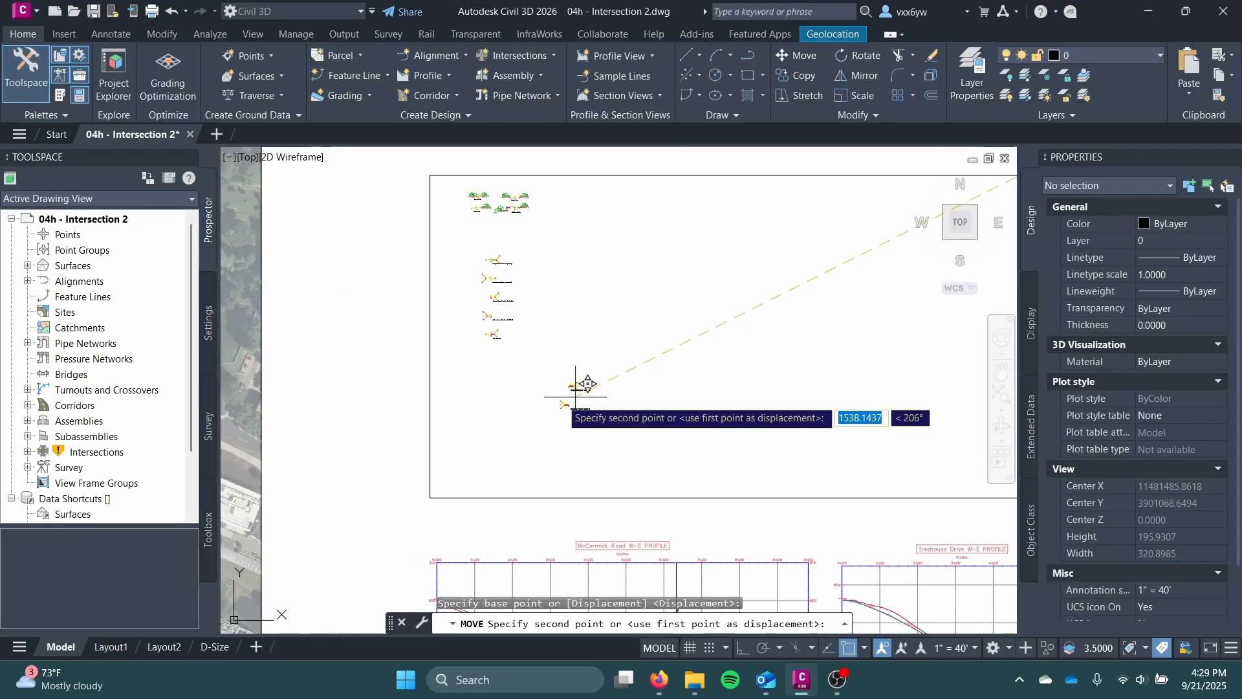
left_click(495, 403)
scroll(569, 446, "down", 2)
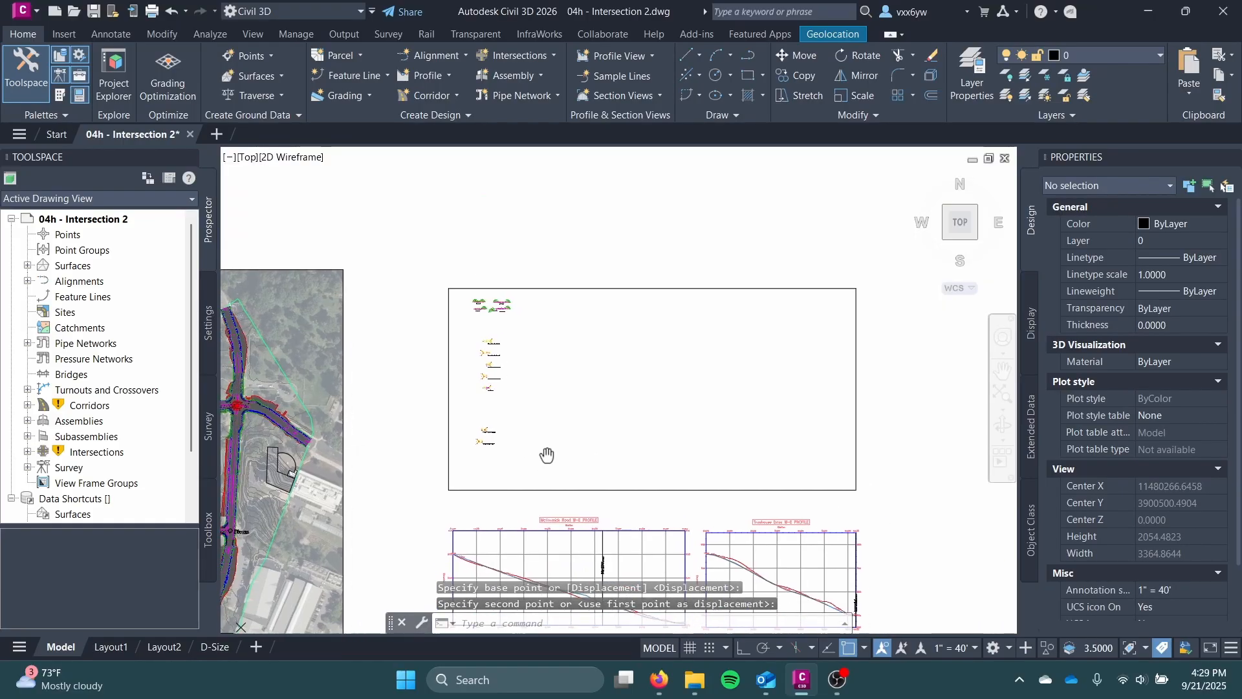
Step: Move the two Primary Road Half Section assemblies up beside the column of other half-section assemblies in the frame
scroll(492, 414, "up", 4)
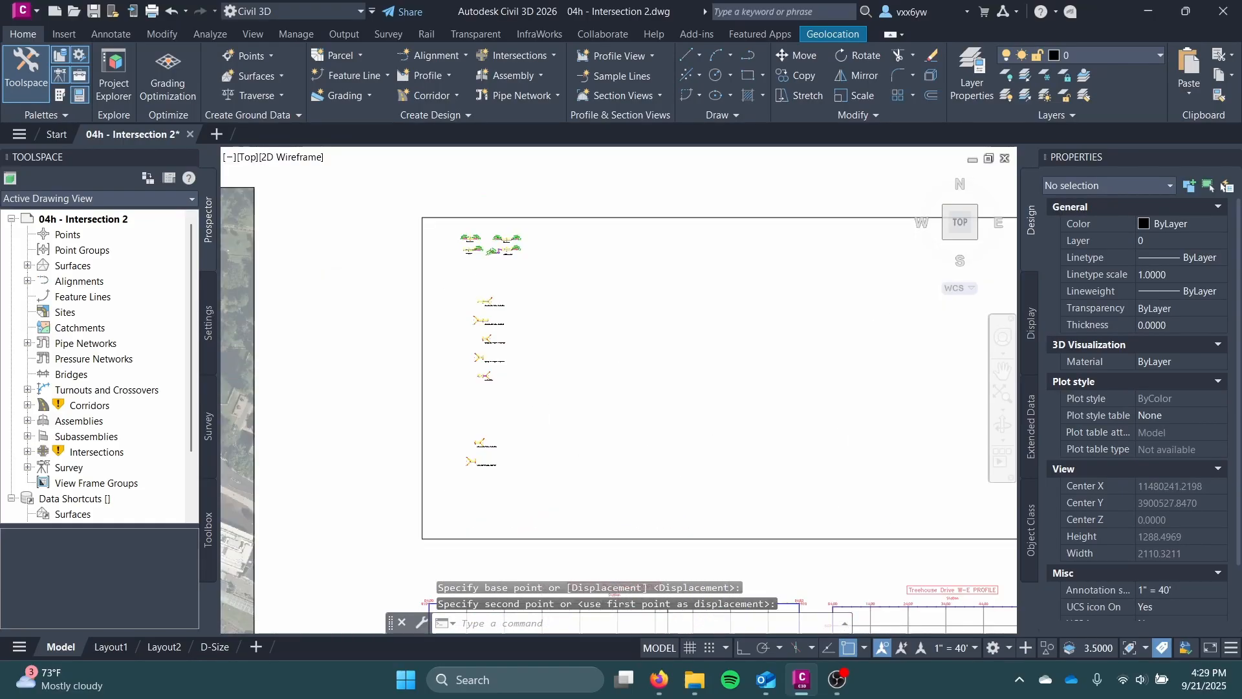
left_click(424, 438)
left_click(553, 539)
right_click(473, 488)
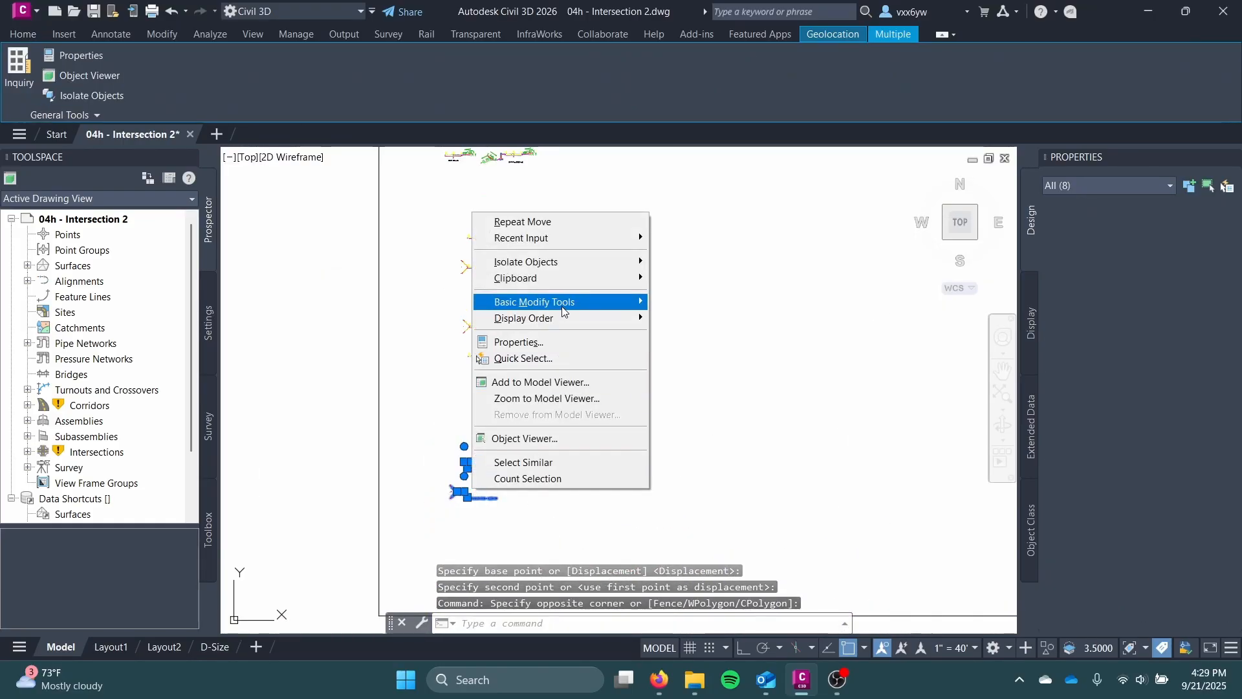
left_click(673, 304)
left_click(471, 484)
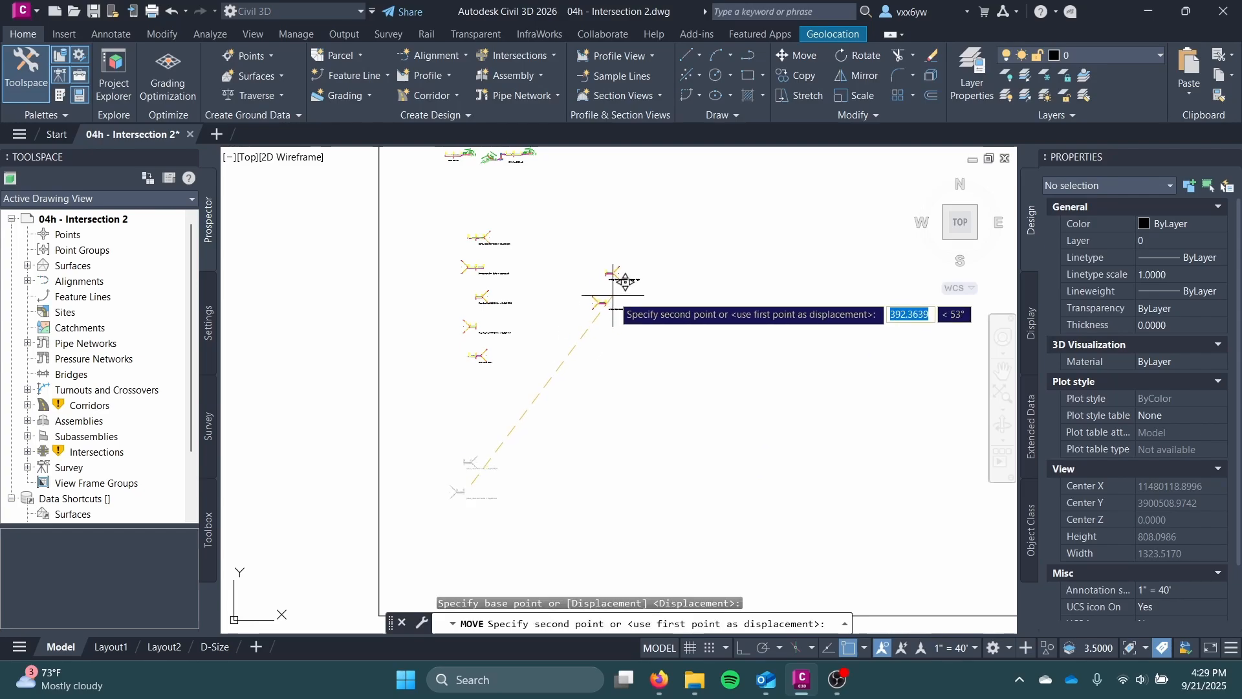
left_click(613, 296)
Step: Stretch the east edge of the assemblies frame to the frame's center, halving its width
scroll(550, 366, "down", 5)
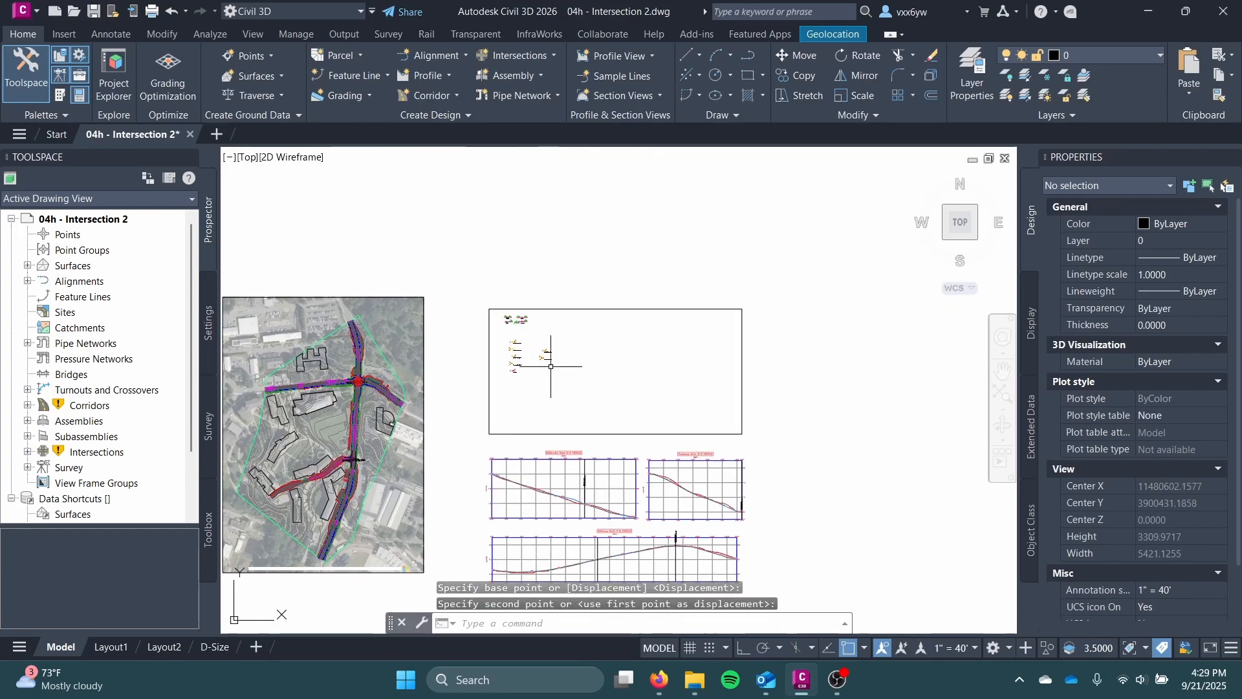
left_click(742, 348)
left_click(741, 351)
left_click(742, 336)
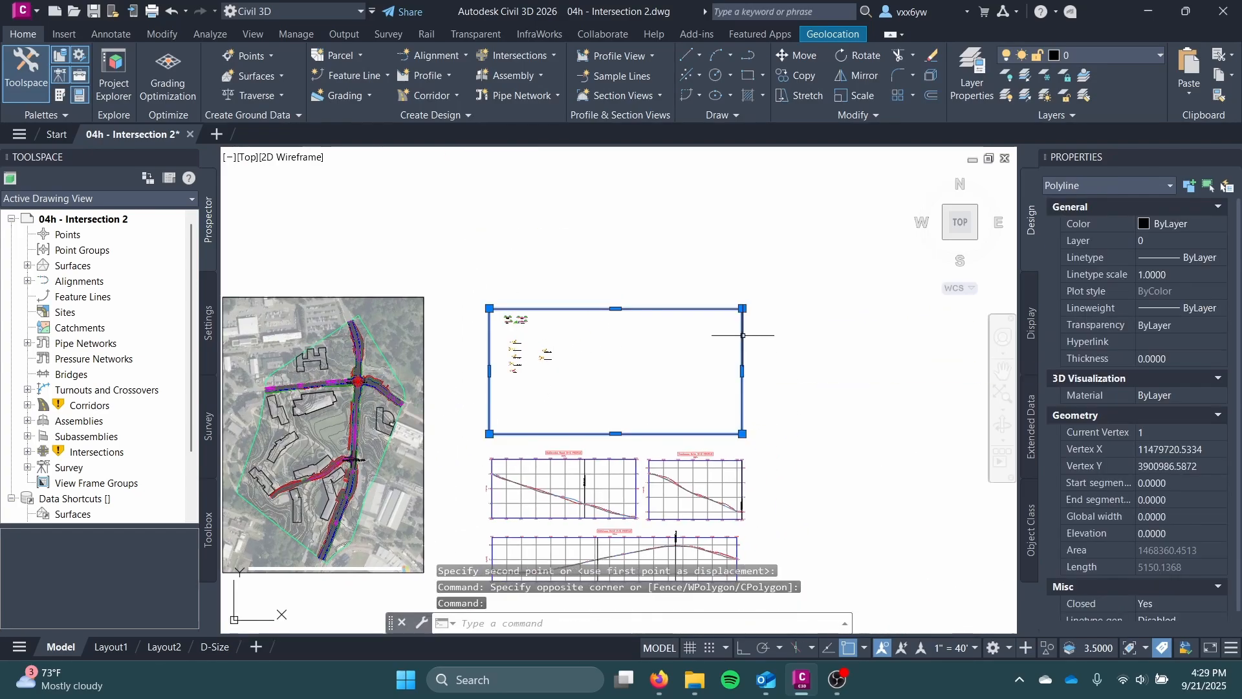
left_click(741, 308)
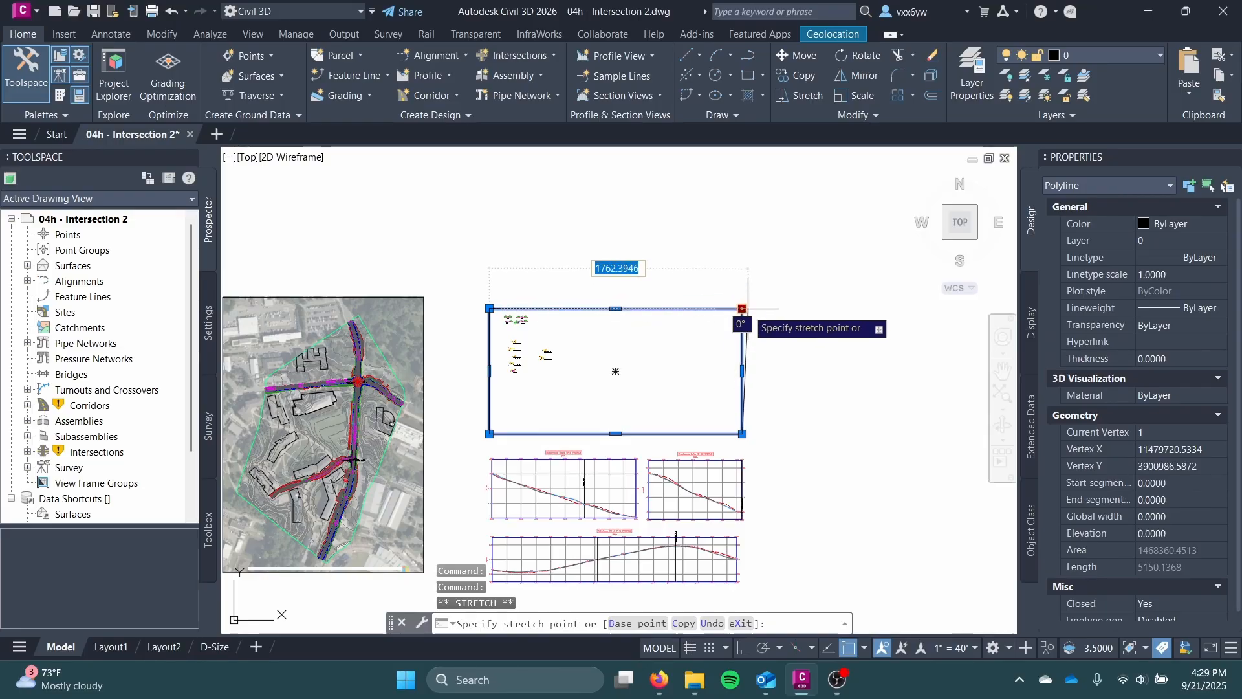
left_click(742, 370)
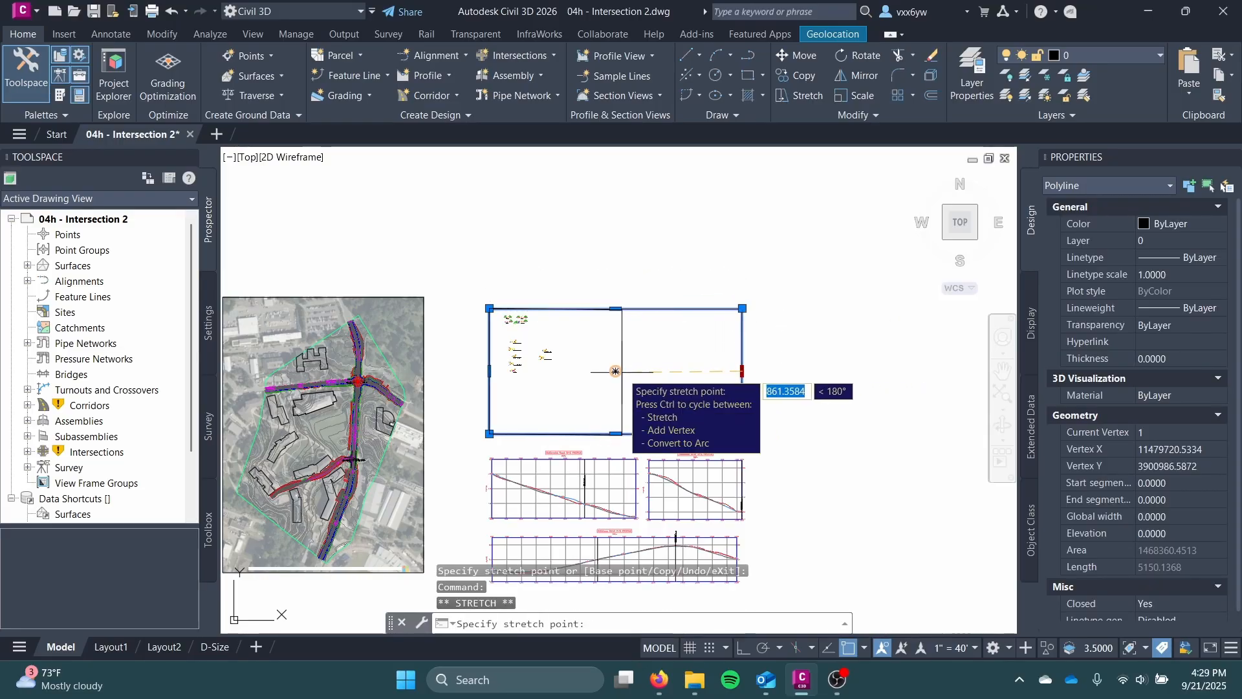
left_click(615, 370)
scroll(528, 341, "up", 4)
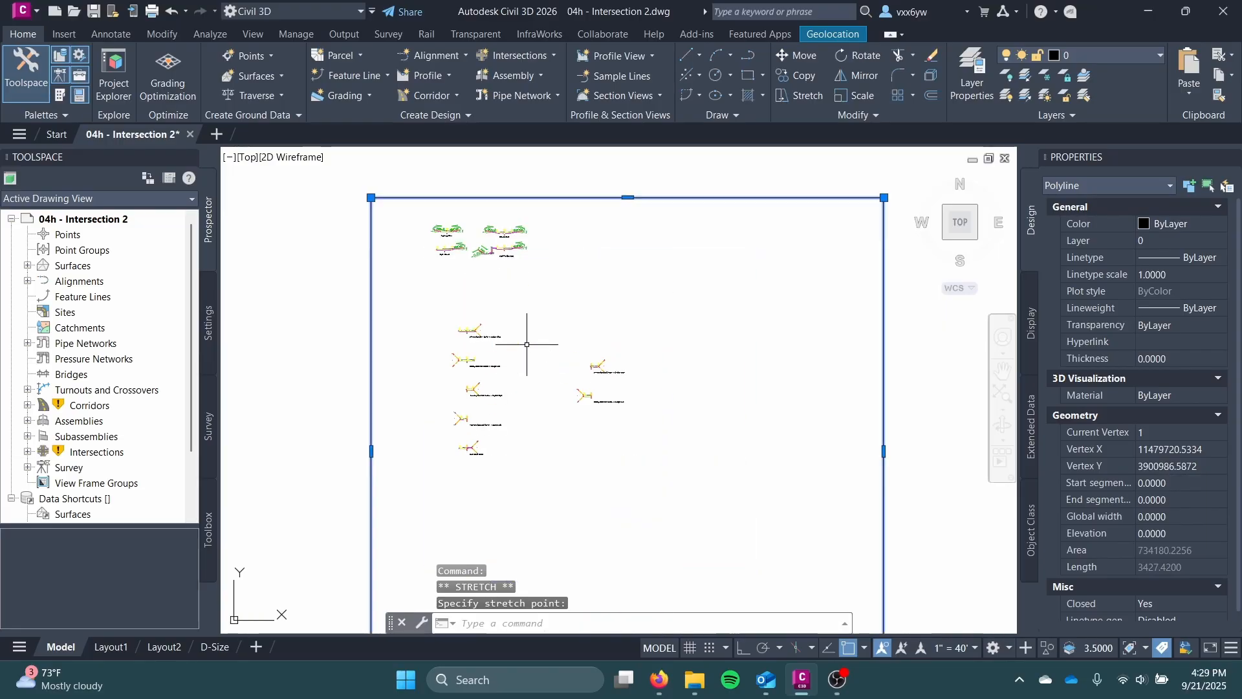
middle_click_drag(556, 481, 631, 451)
key("Escape")
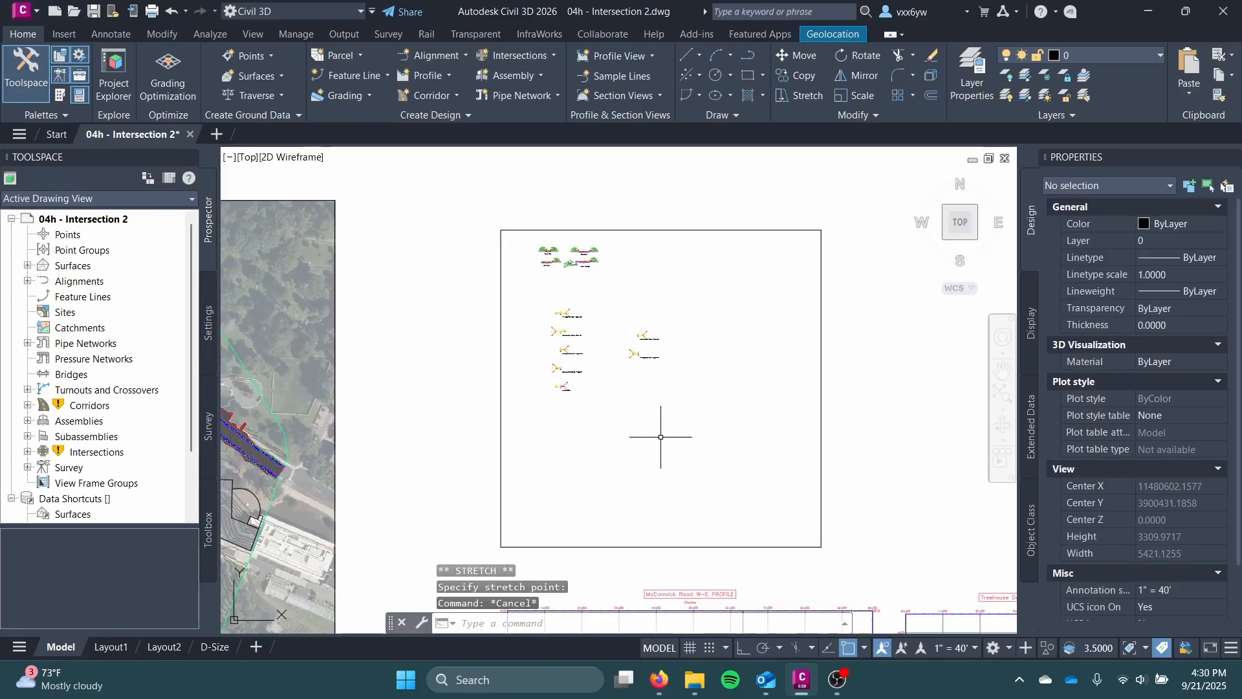
Step: Move all the assemblies and their labels together toward the middle of the narrowed frame
left_click(682, 444)
left_click(544, 250)
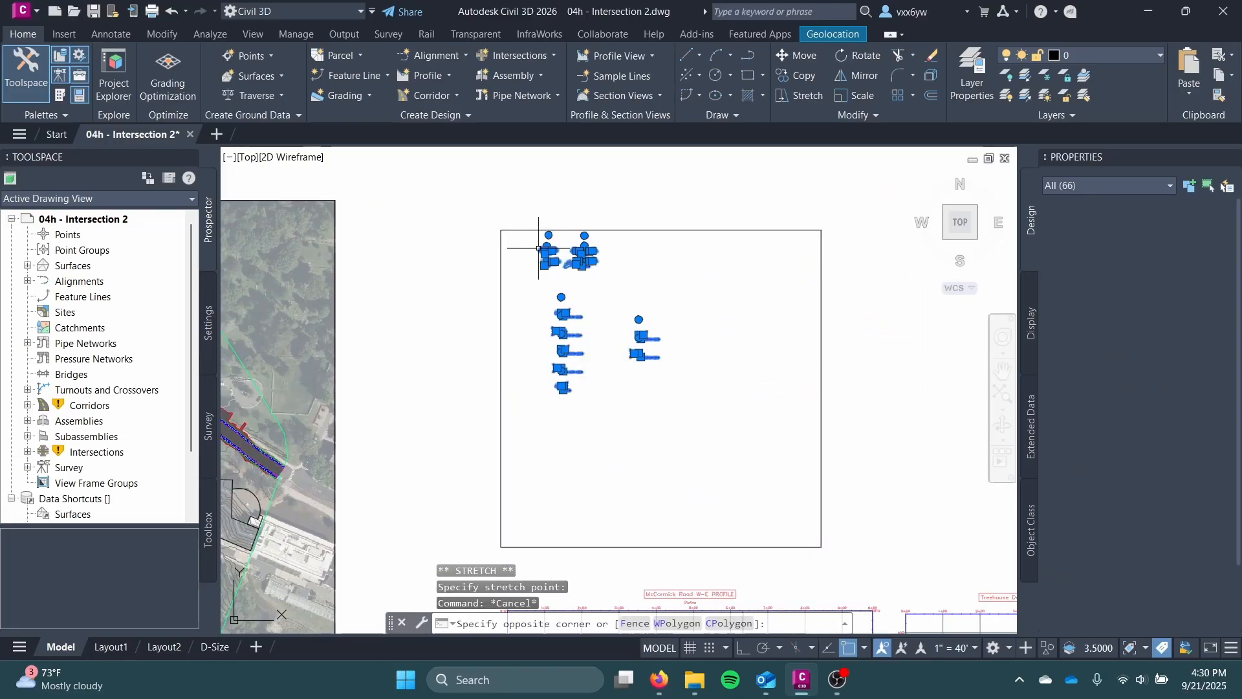
right_click(611, 353)
key("Escape")
right_click(579, 299)
mouse_move(737, 388)
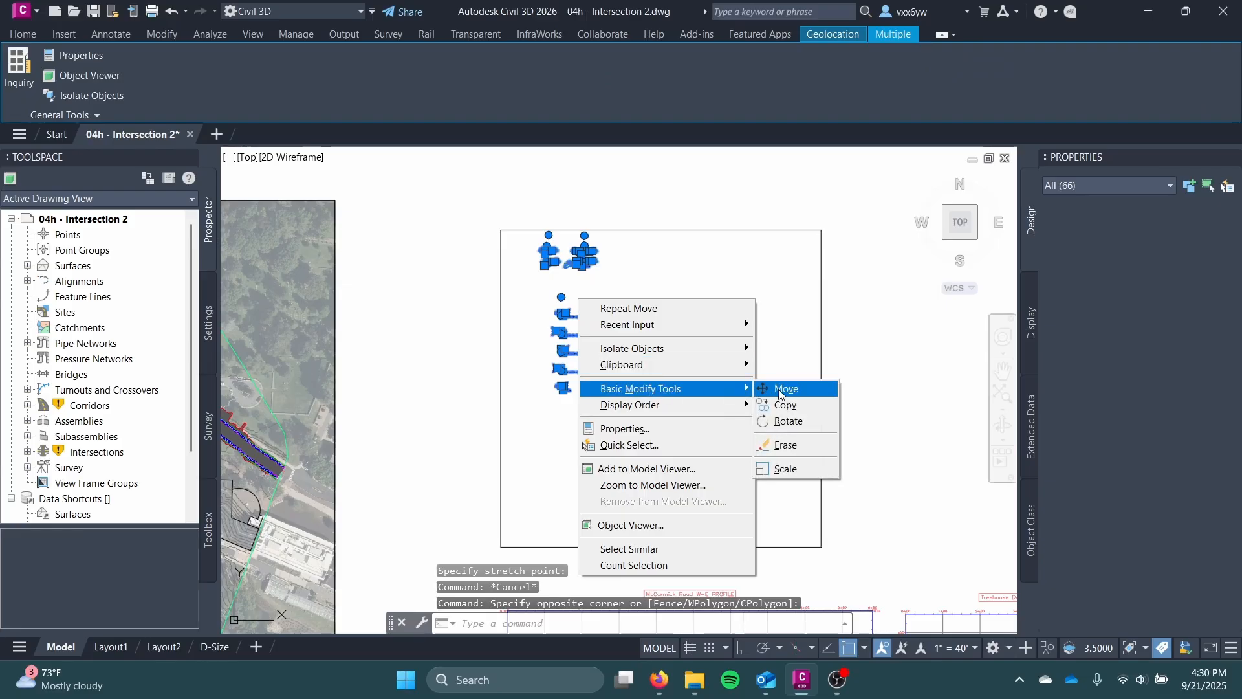
left_click(779, 388)
left_click(621, 314)
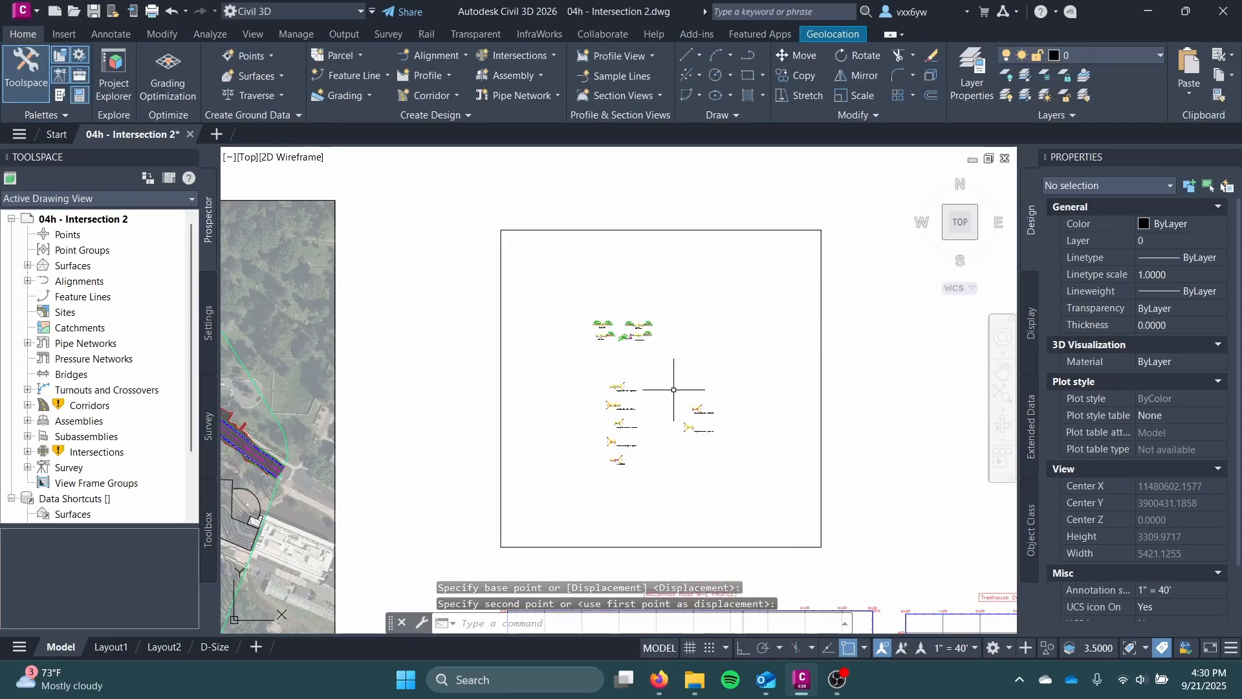
key("Escape")
Step: Open the Road Corridor's properties and show the parameters of its baselines and regions
scroll(679, 414, "up", 15)
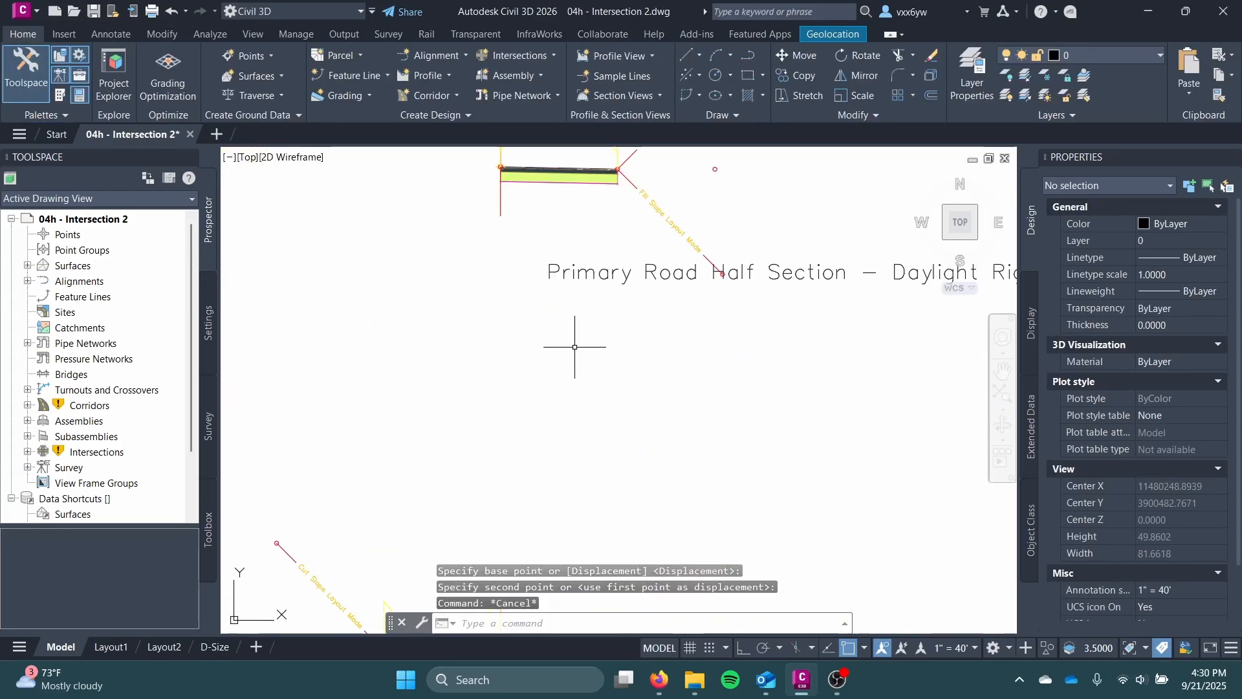
scroll(494, 341, "down", 5)
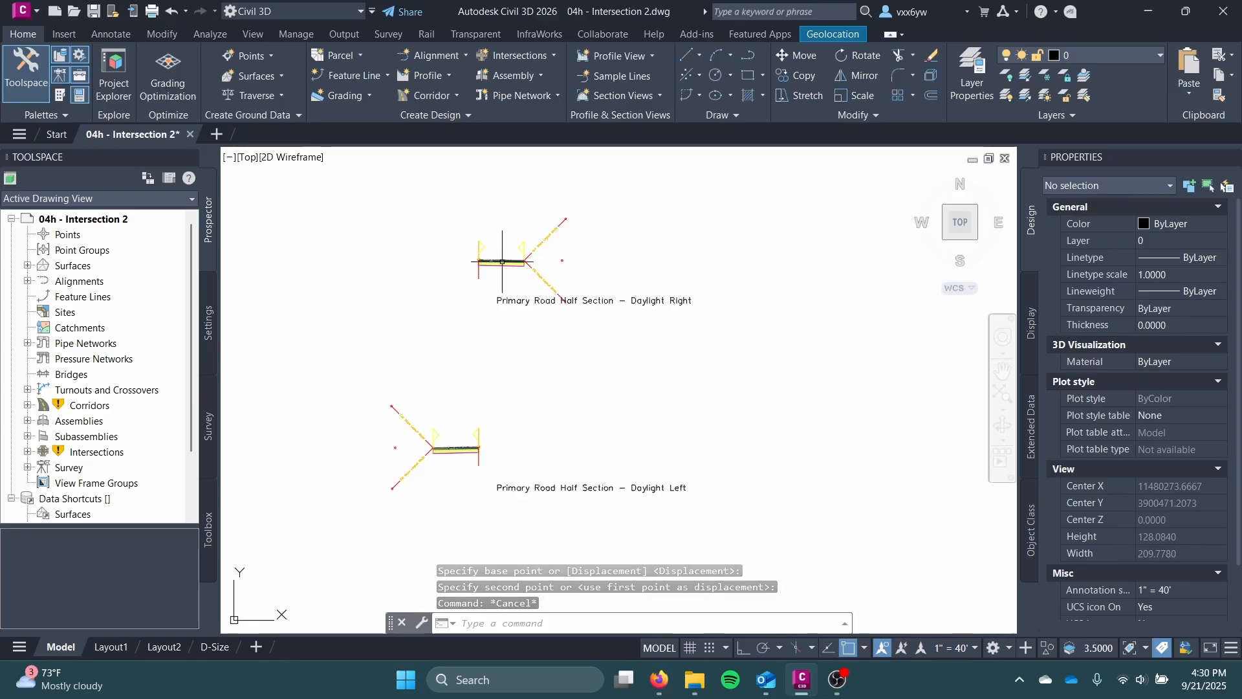
scroll(472, 450, "down", 8)
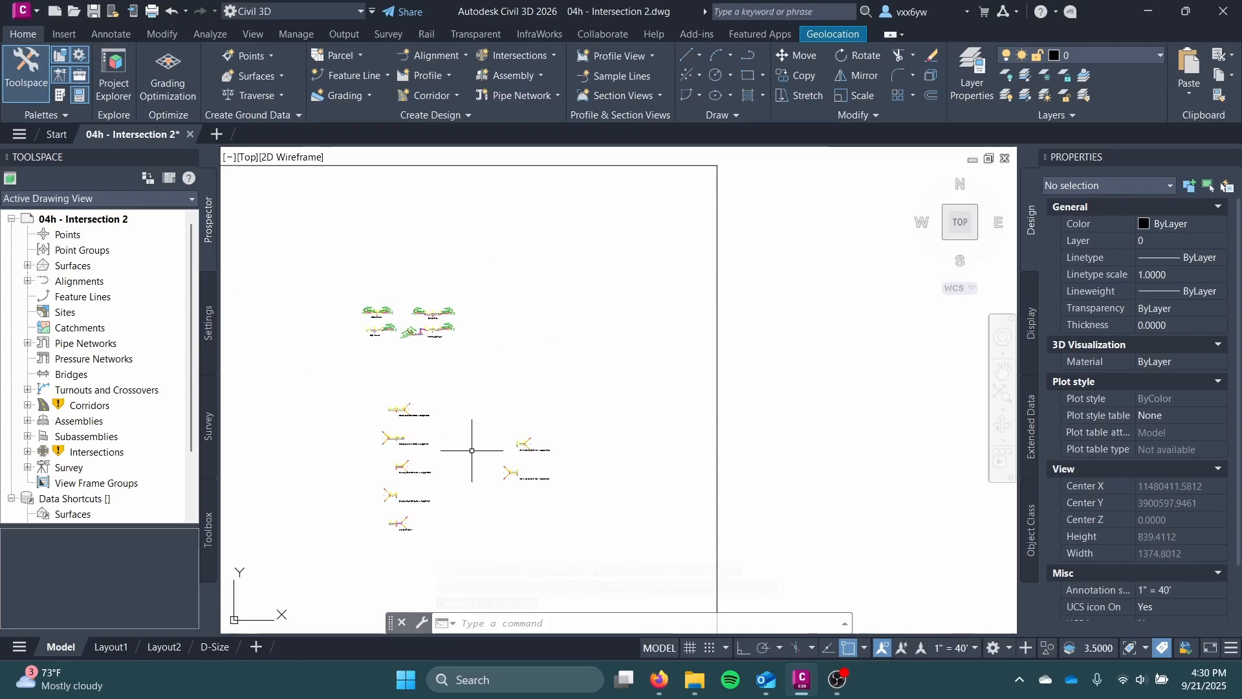
scroll(486, 489, "down", 3)
scroll(571, 366, "up", 10)
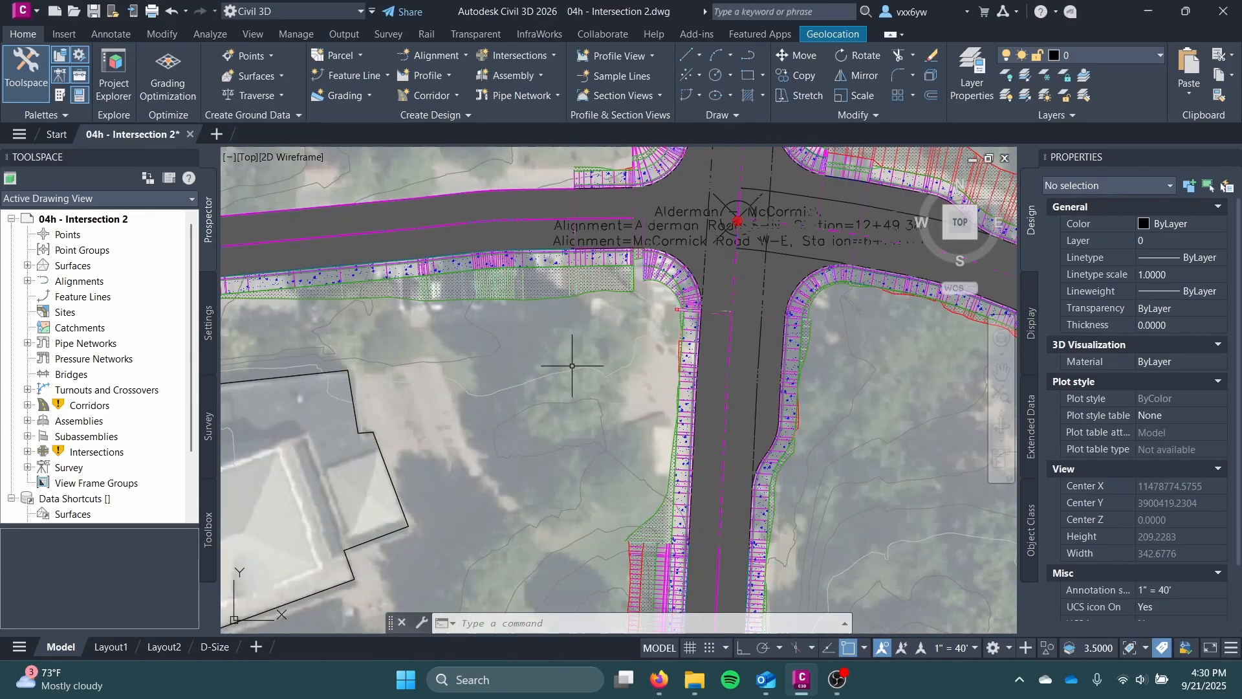
middle_click_drag(572, 365, 474, 457)
left_click(536, 346)
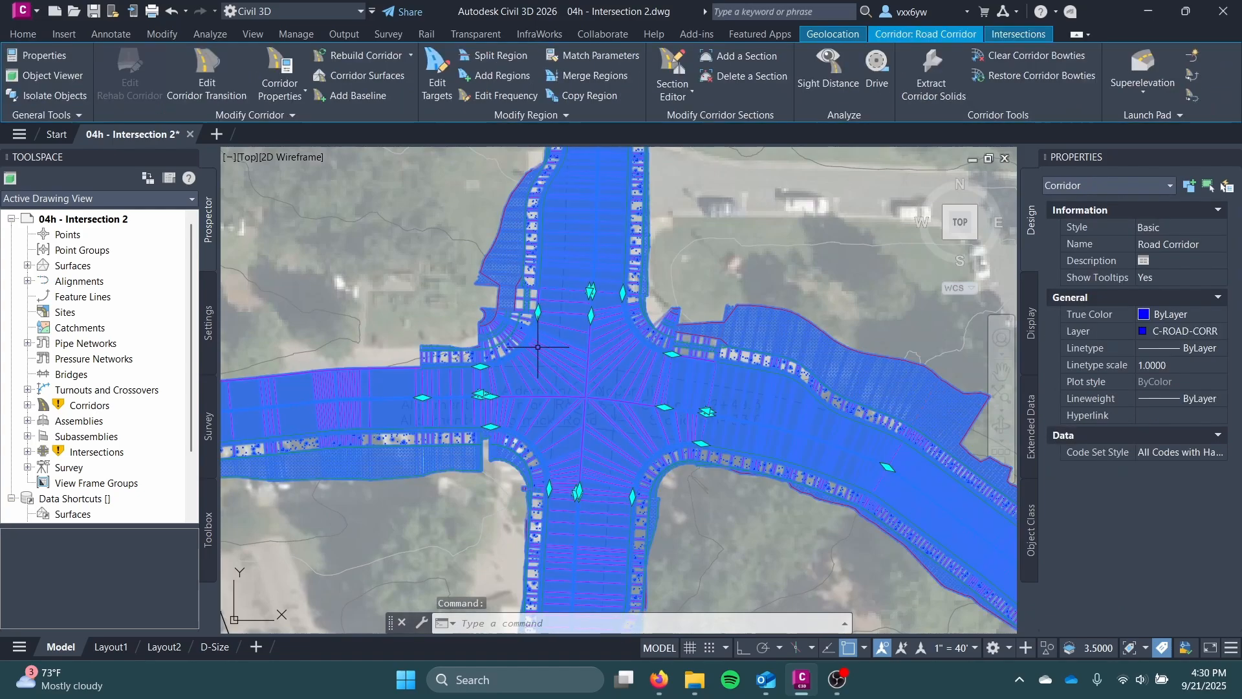
left_click(289, 67)
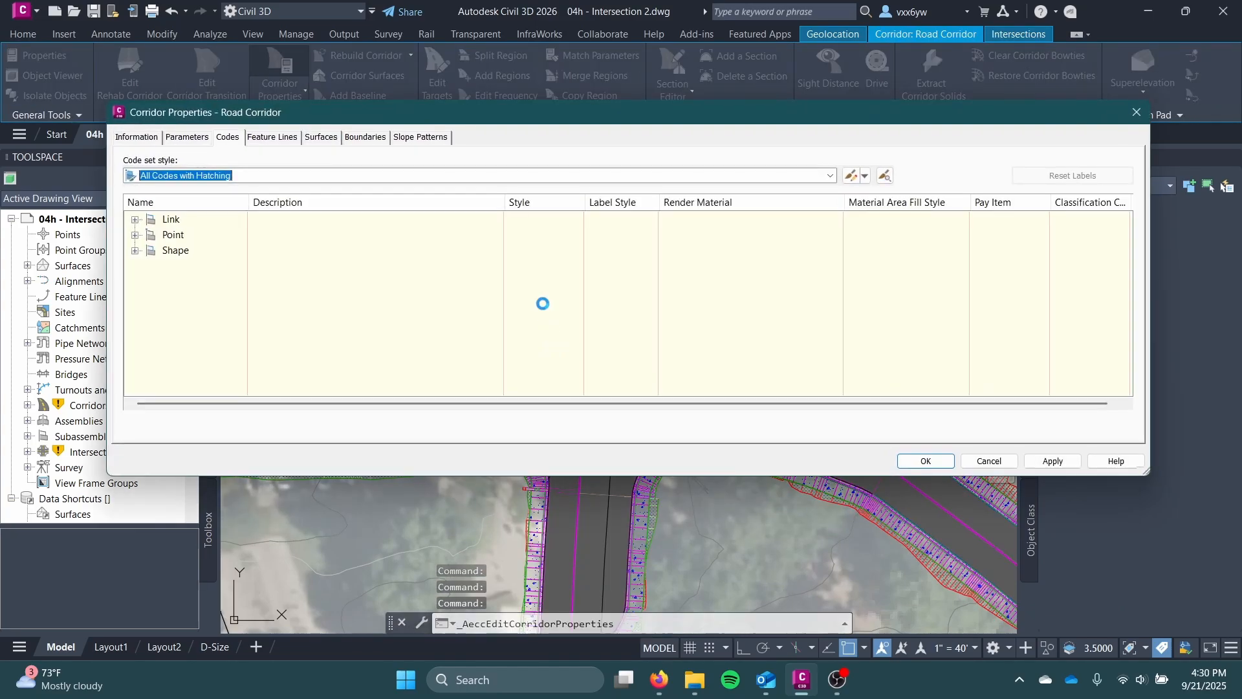
left_click(188, 137)
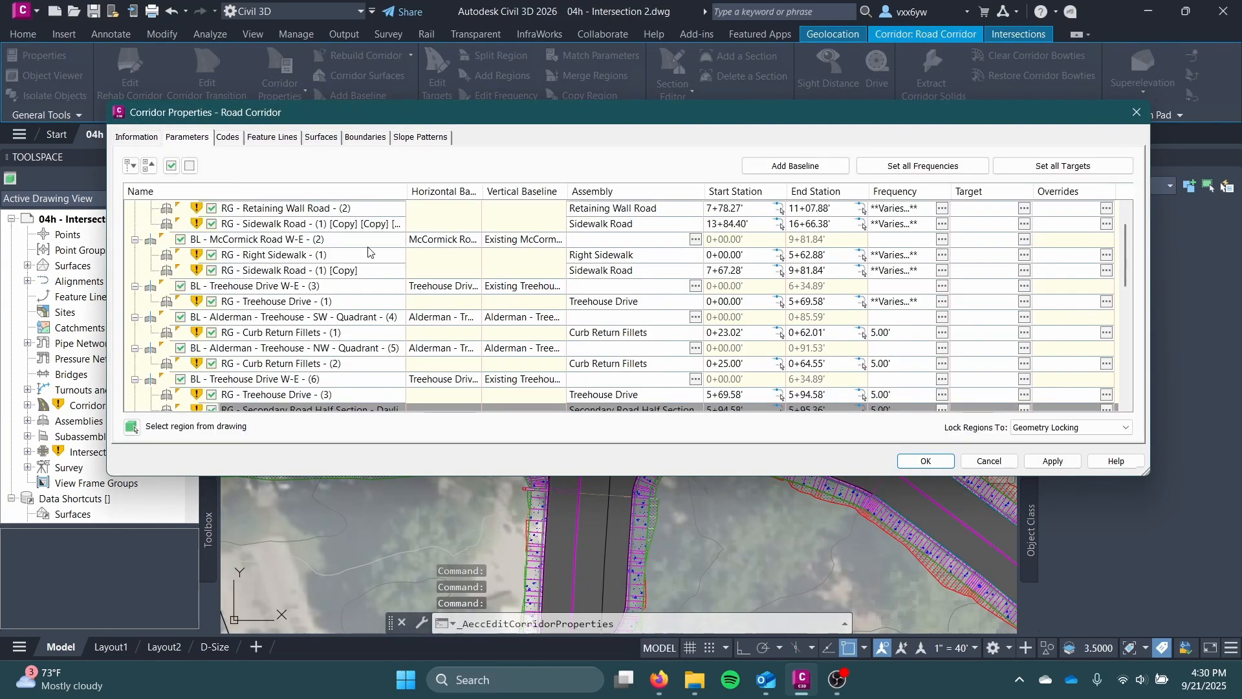
Step: Change the assembly of region Sidewalk Road - (13) on the McCormick Road W-E - (12) baseline to Right Sidewalk
left_click_drag(432, 119, 1007, 50)
scroll(788, 185, "up", 1)
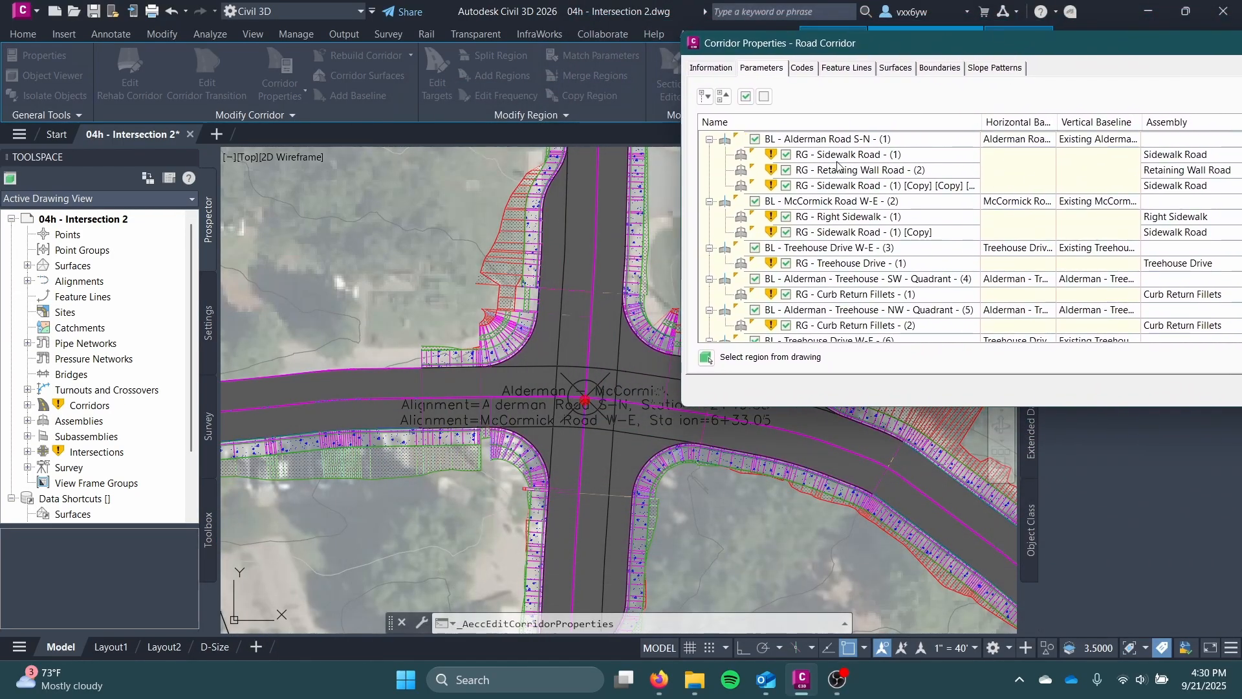
scroll(838, 165, "down", 8)
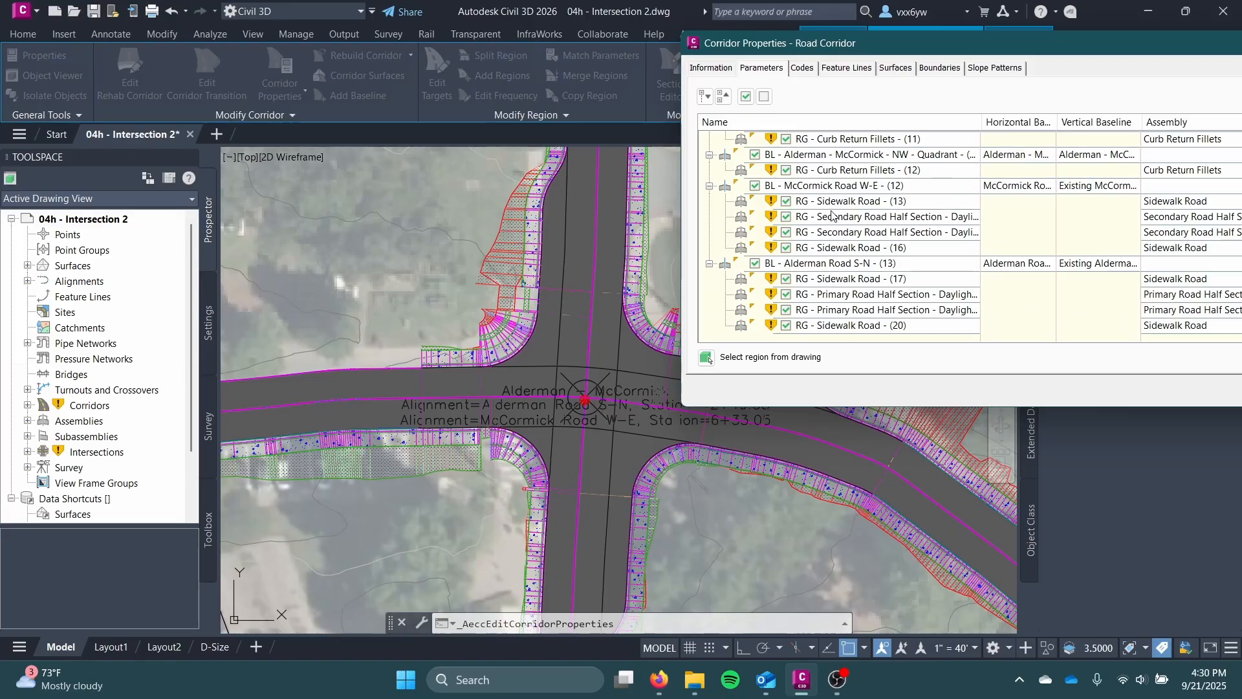
left_click(834, 201)
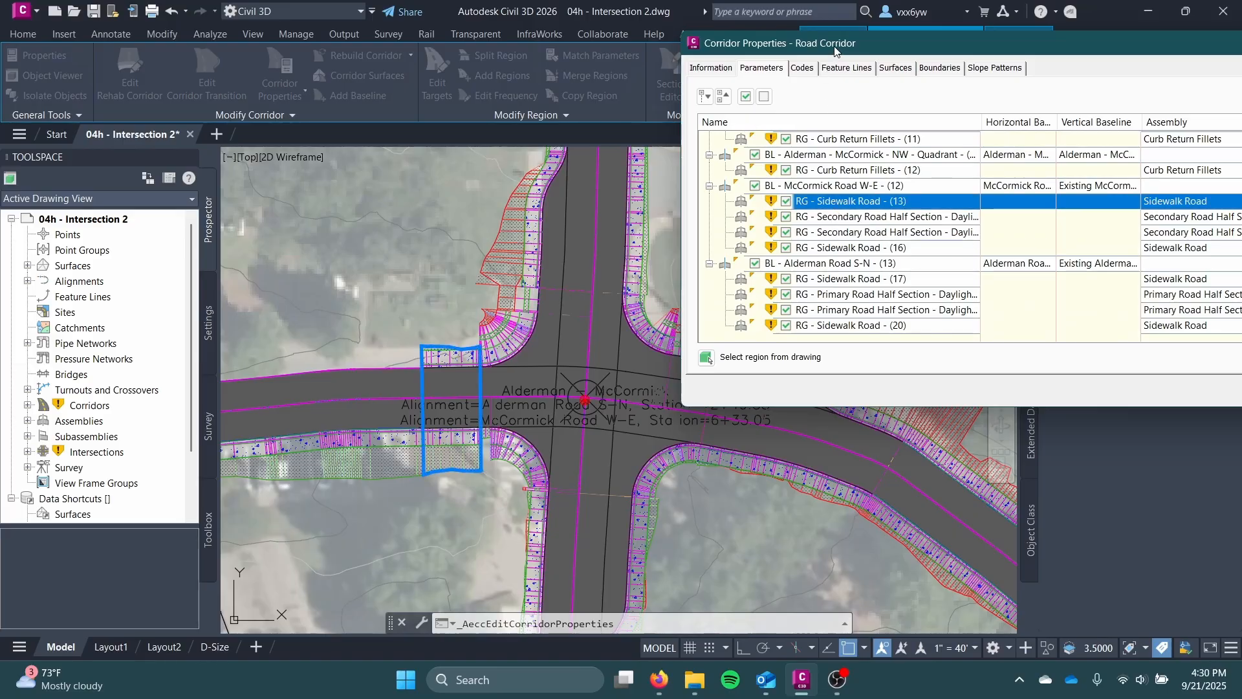
left_click_drag(834, 49, 817, 102)
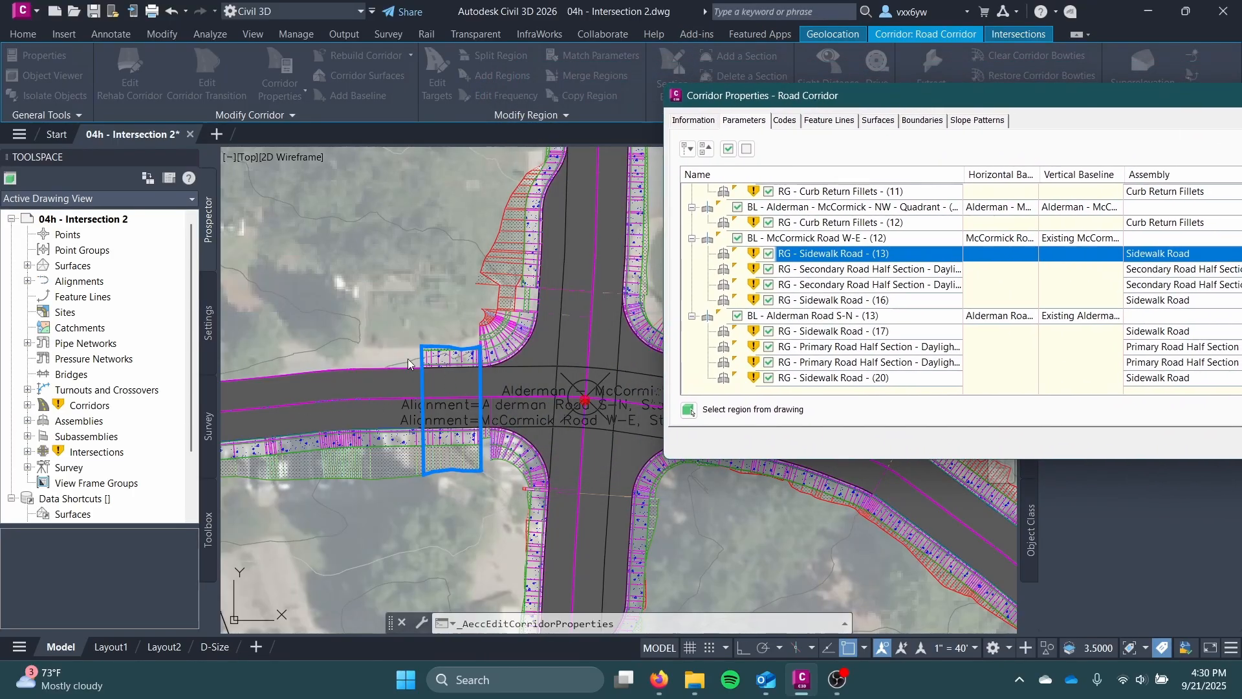
left_click_drag(816, 108, 594, 128)
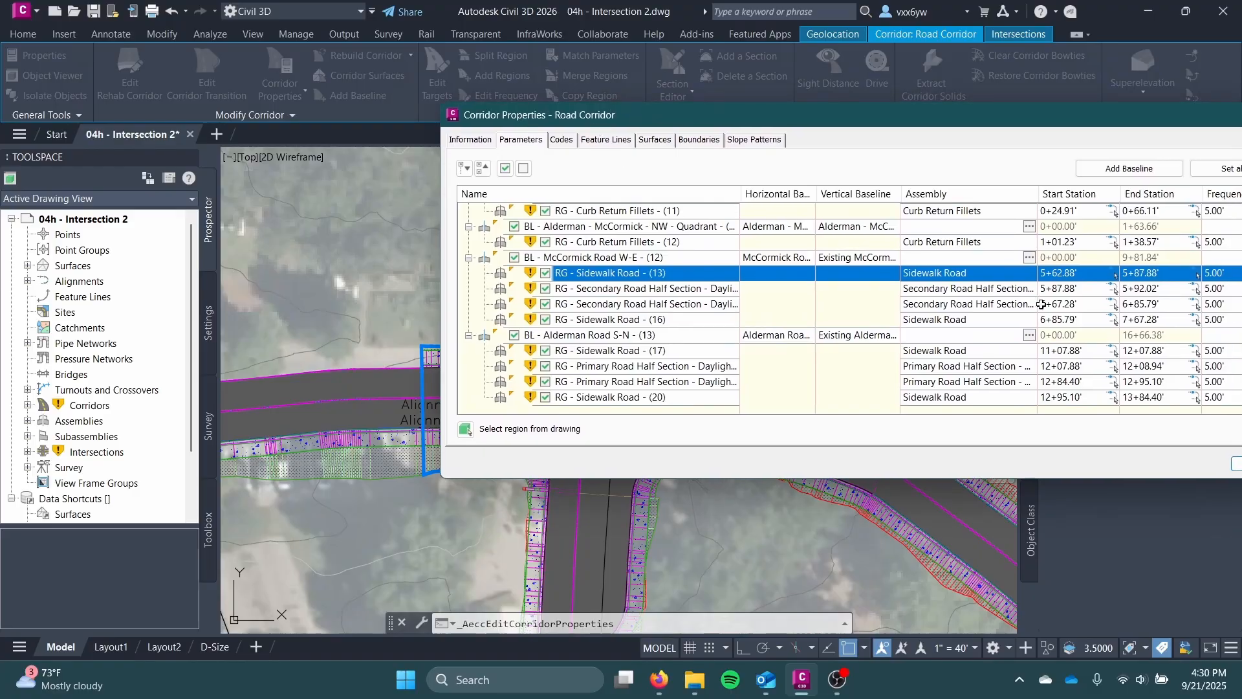
double_click(943, 278)
left_click(72, 264)
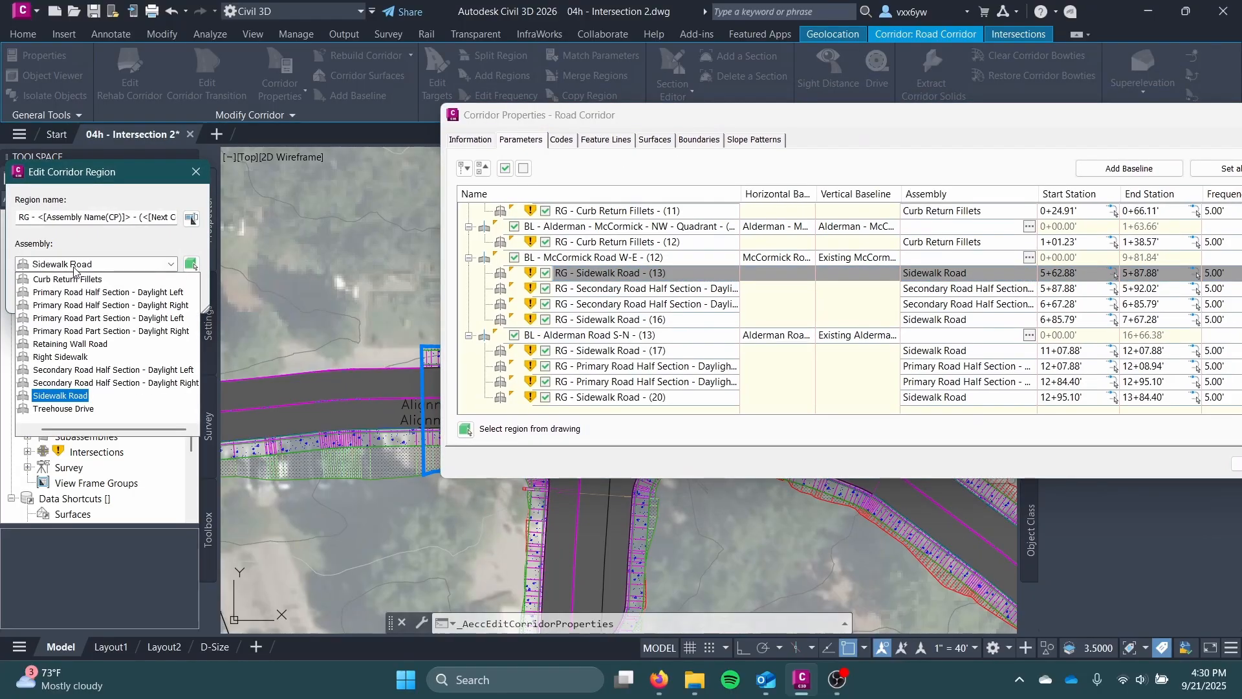
left_click(79, 357)
left_click(43, 294)
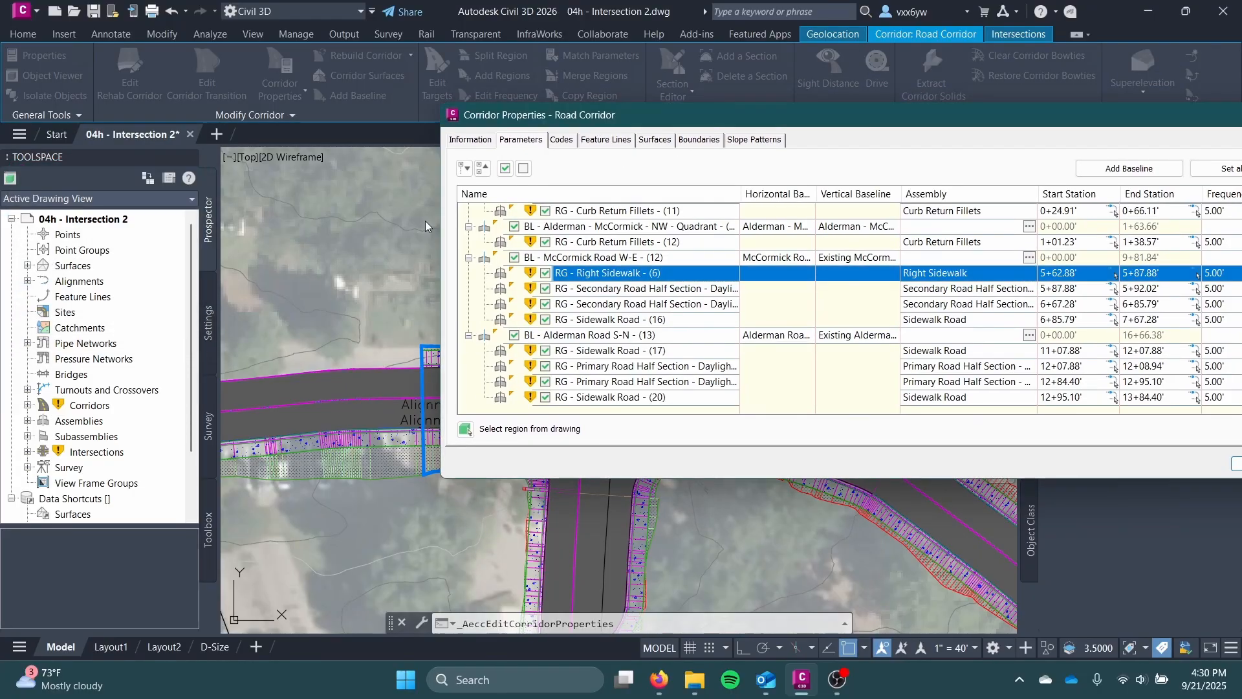
Step: Highlight Right Sidewalk - (6) and both Secondary Road Half Section regions of the McCormick Road W-E baseline to examine their extents in the drawing
left_click_drag(531, 121, 658, 112)
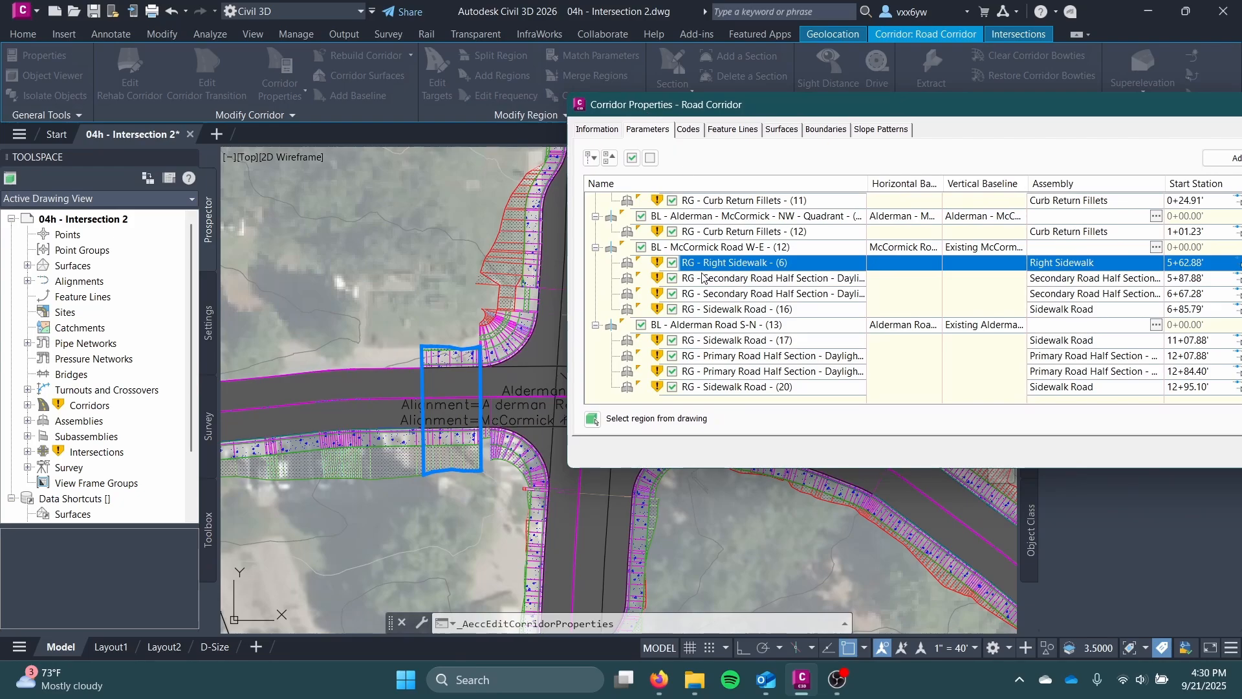
left_click(718, 279)
left_click(737, 294)
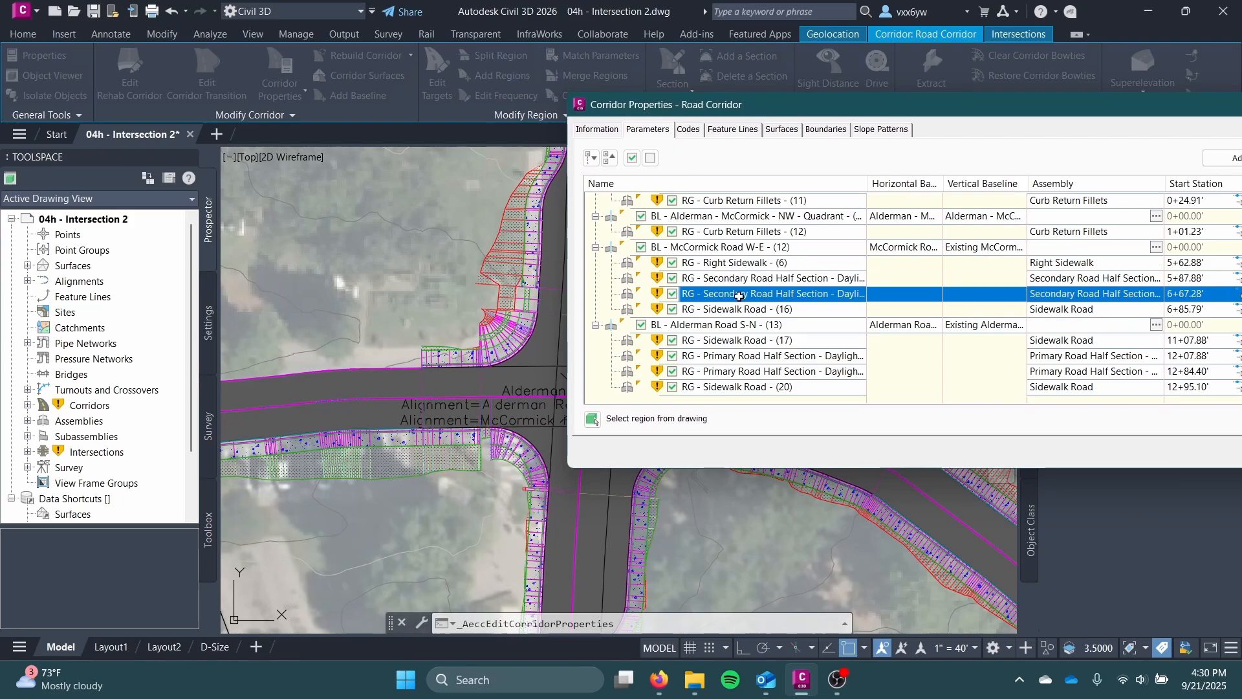
left_click(792, 280)
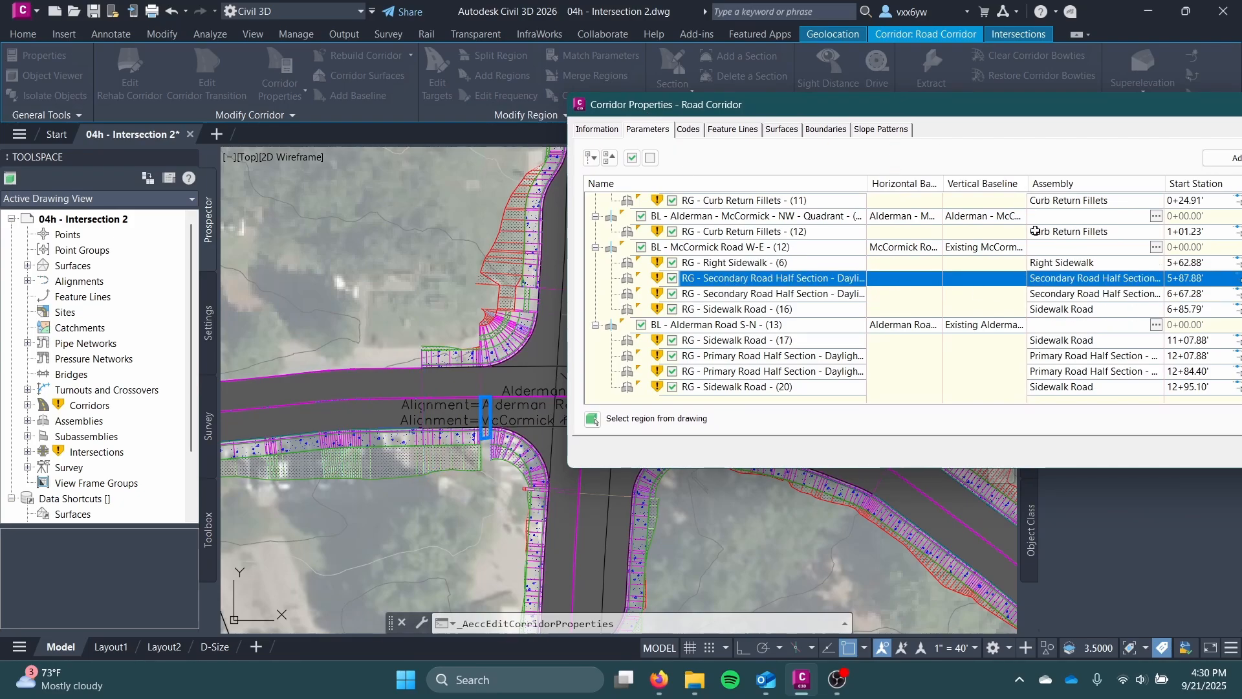
mouse_move(911, 114)
left_mouse_down()
mouse_move(587, 64)
mouse_move(372, 163)
mouse_move(372, 446)
mouse_move(429, 453)
left_mouse_up()
double_click(640, 637)
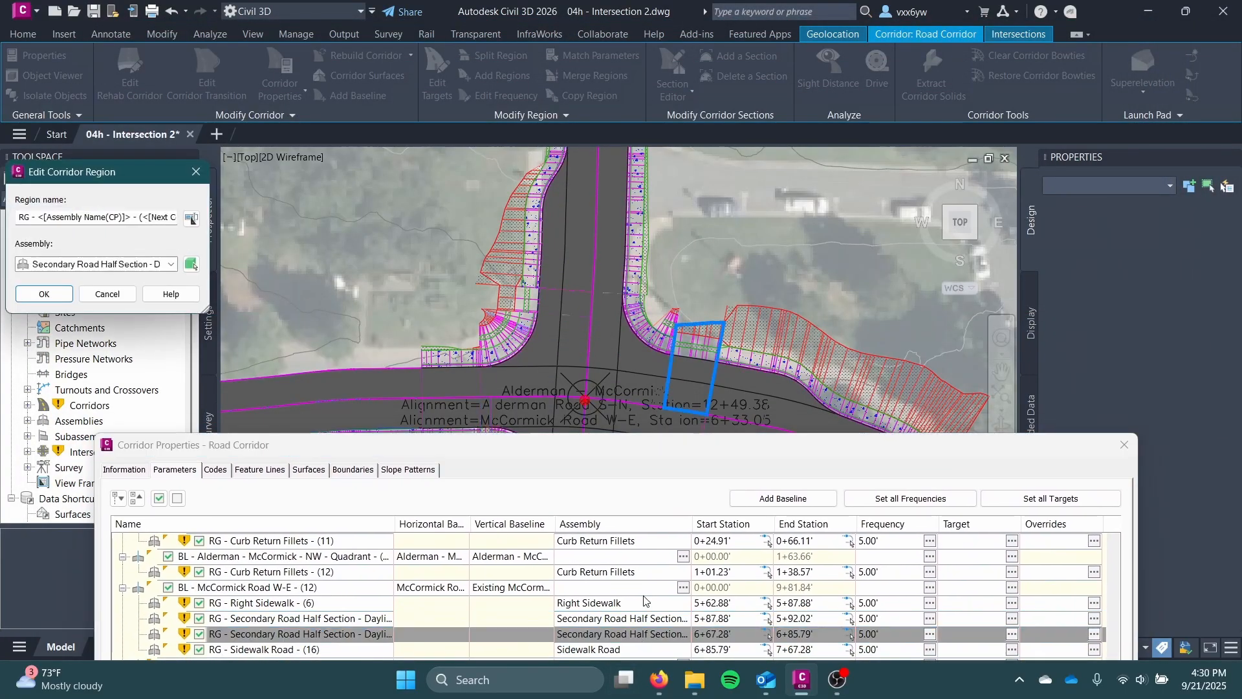
left_click(127, 294)
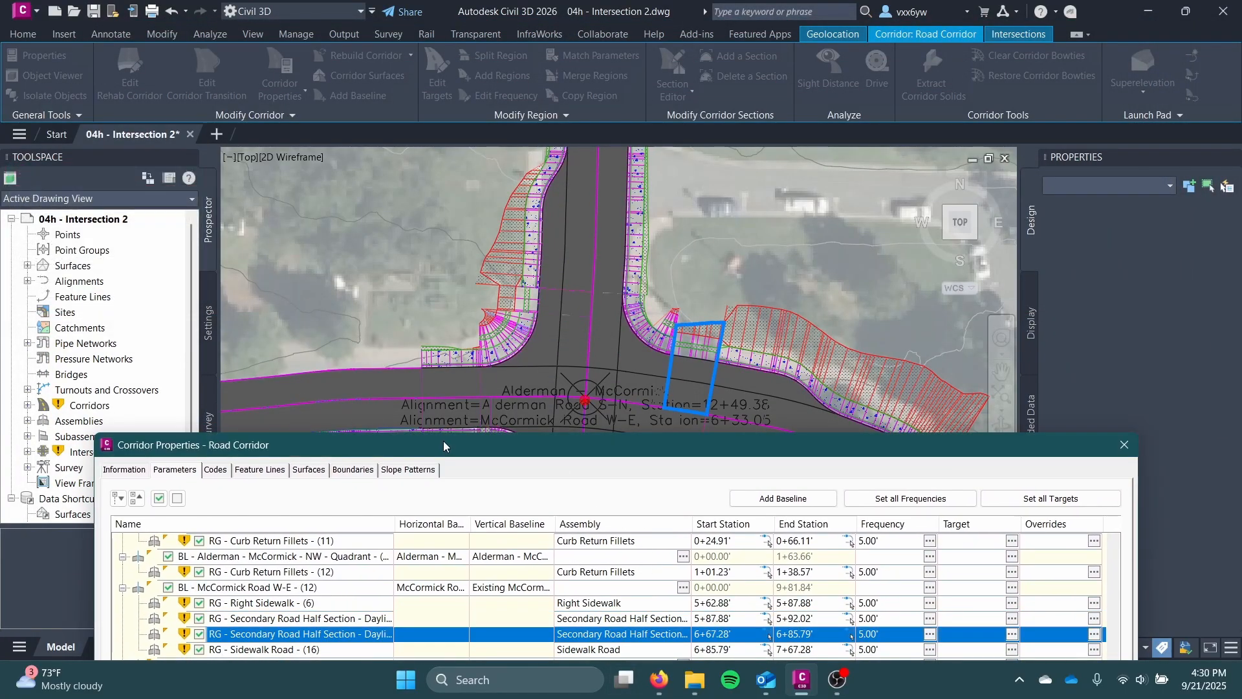
Step: Compare the drawing extents of Right Sidewalk - (6) and the Secondary Road Half Section region directly following it
left_click_drag(444, 440, 681, 154)
left_click(545, 333)
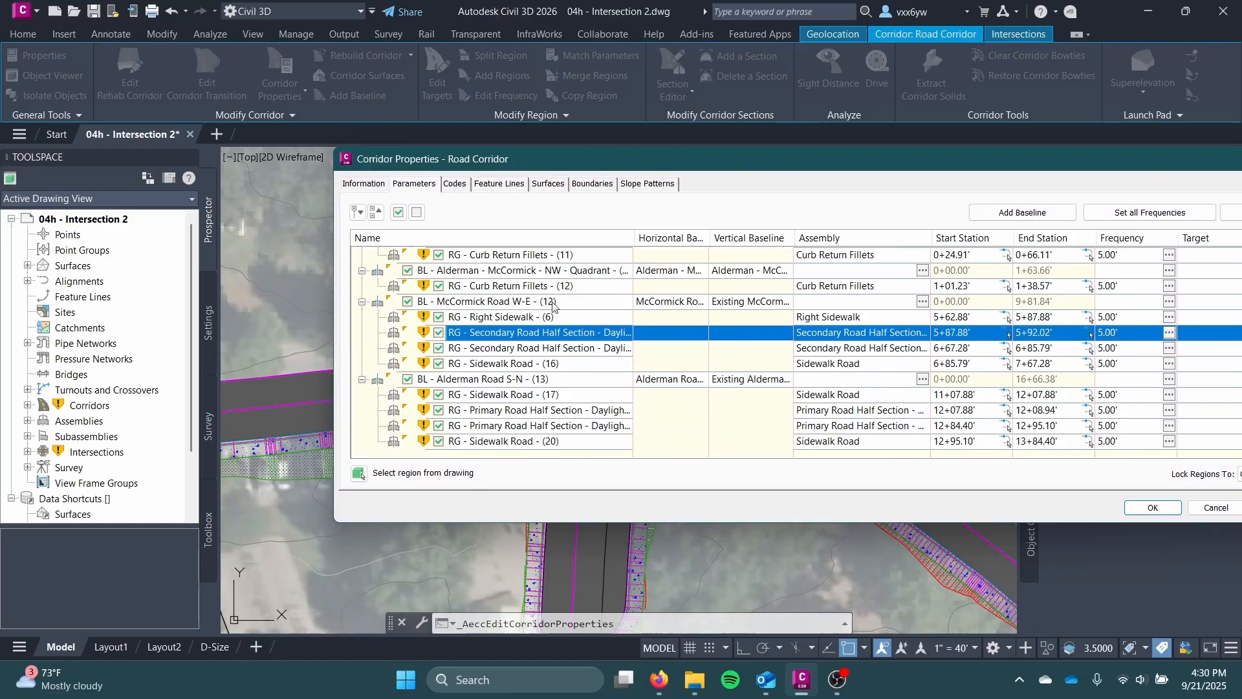
left_click_drag(750, 148, 790, 141)
left_click(592, 305)
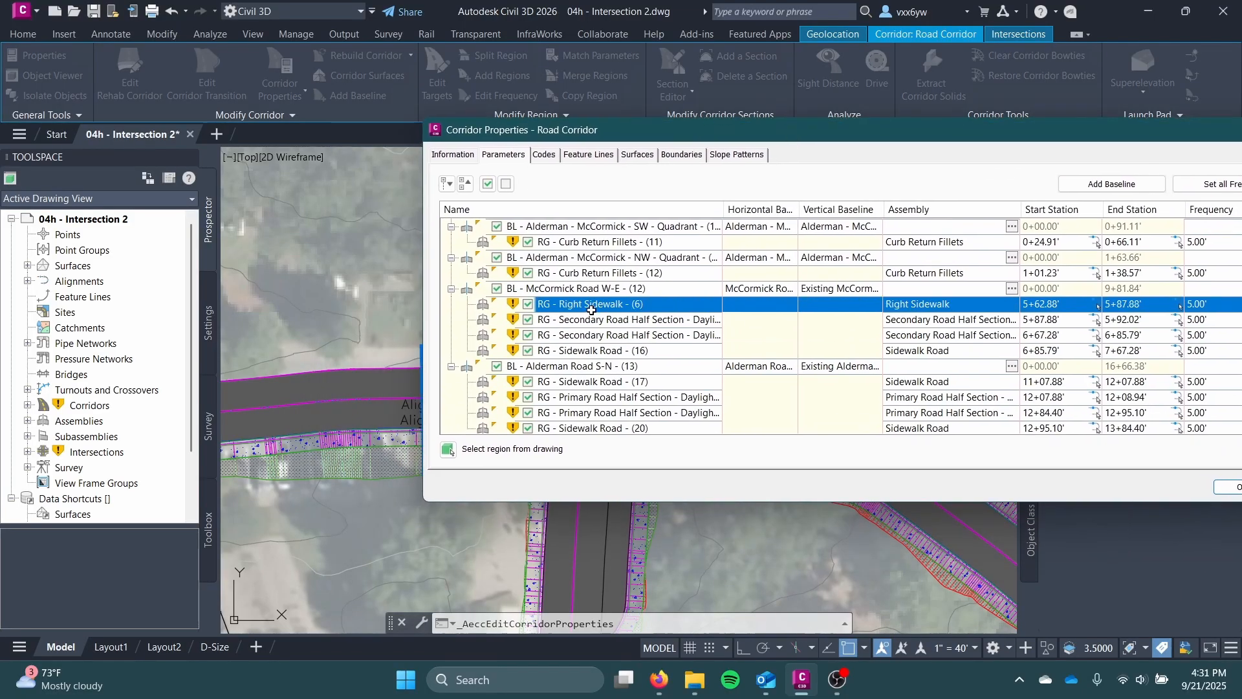
left_click_drag(631, 140, 841, 142)
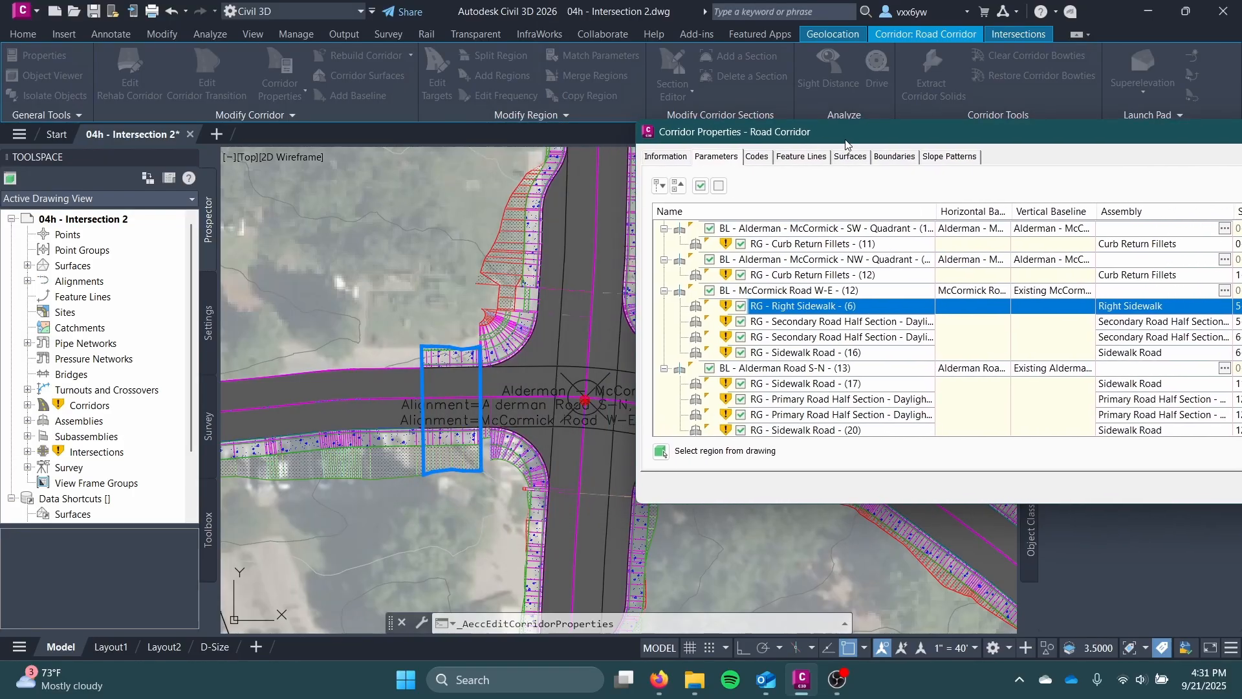
key("Down")
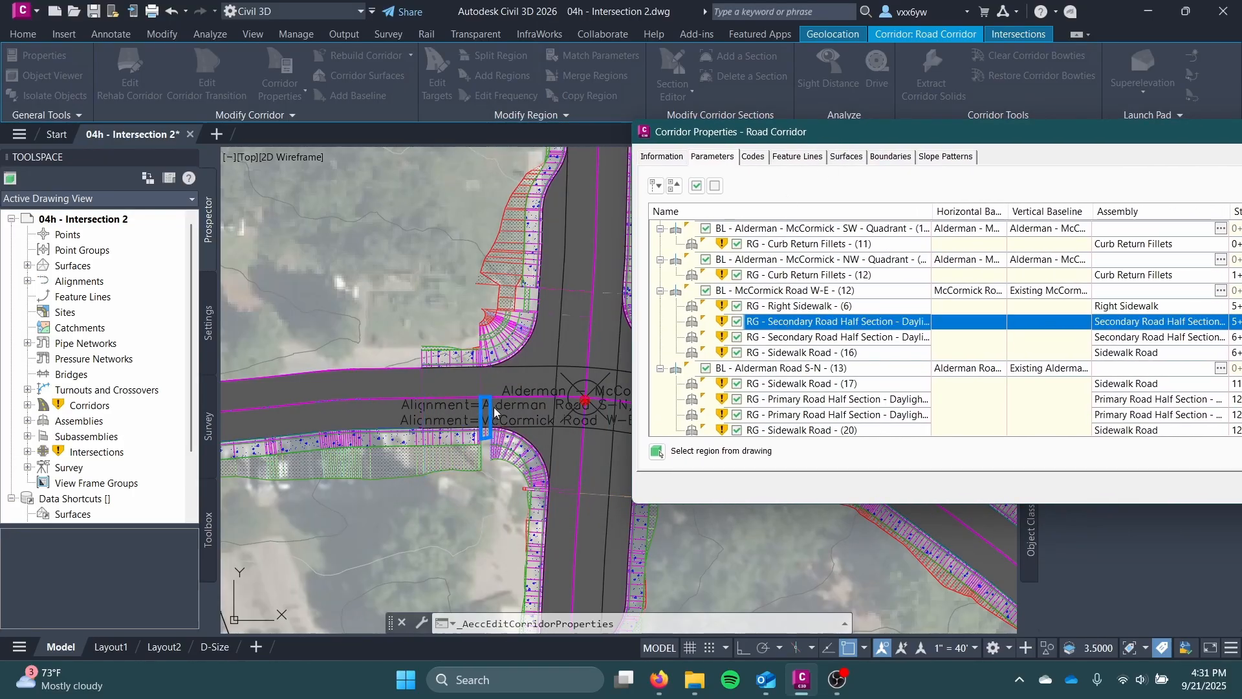
Step: Extend Right Sidewalk - (6) on the McCormick Road W-E baseline by setting its end station to 5+92.02'
left_click_drag(928, 132, 808, 140)
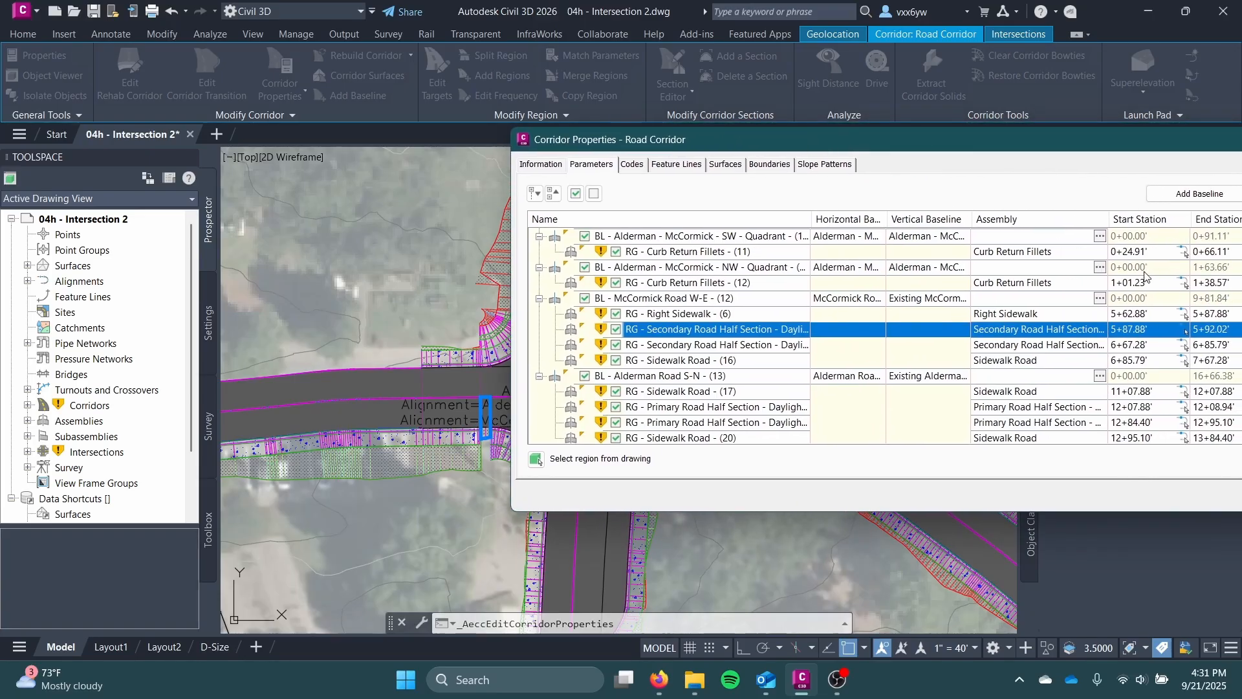
left_click(1216, 331)
key("ctrl+c")
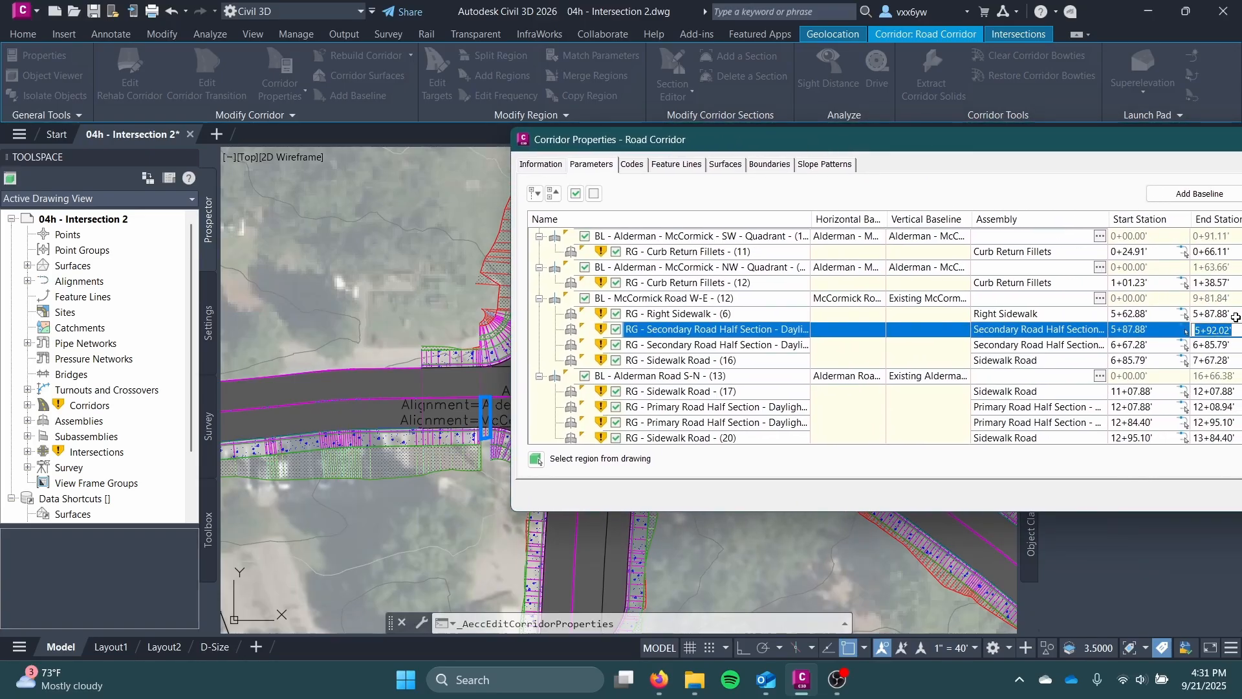
left_click(1224, 315)
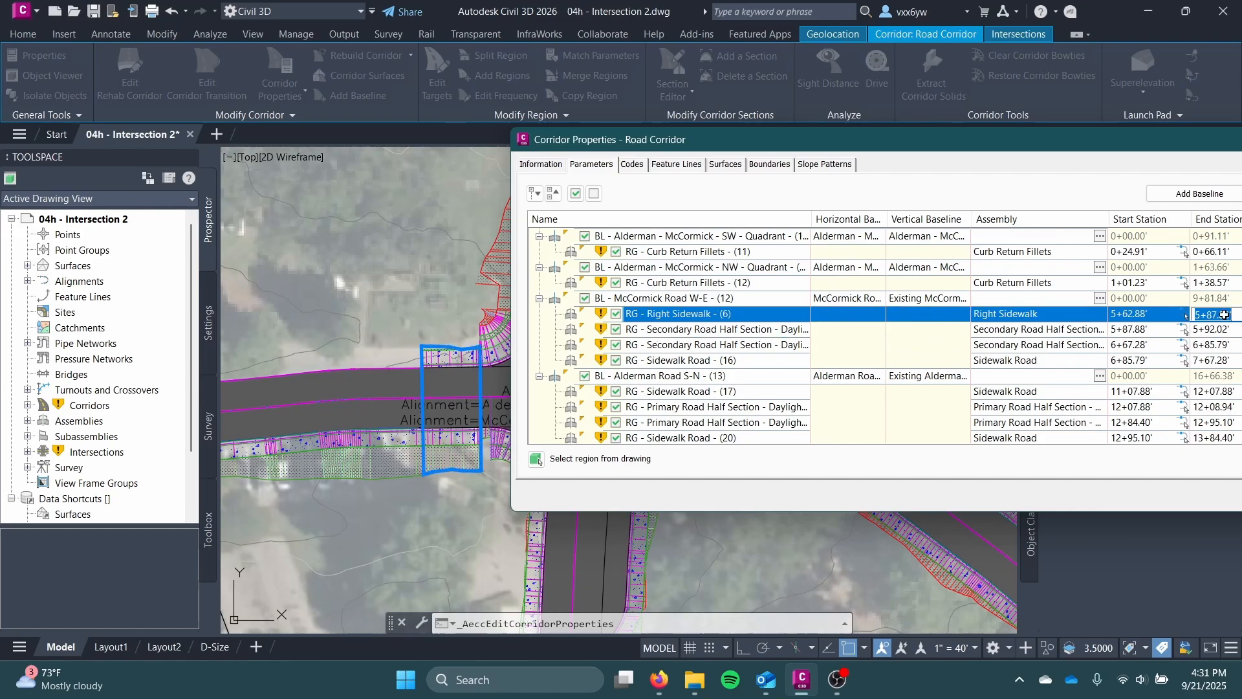
key("ctrl+v")
Step: Remove the Secondary Road Half Section region directly following Right Sidewalk - (6) from the McCormick Road W-E baseline
left_click(668, 328)
right_click(685, 334)
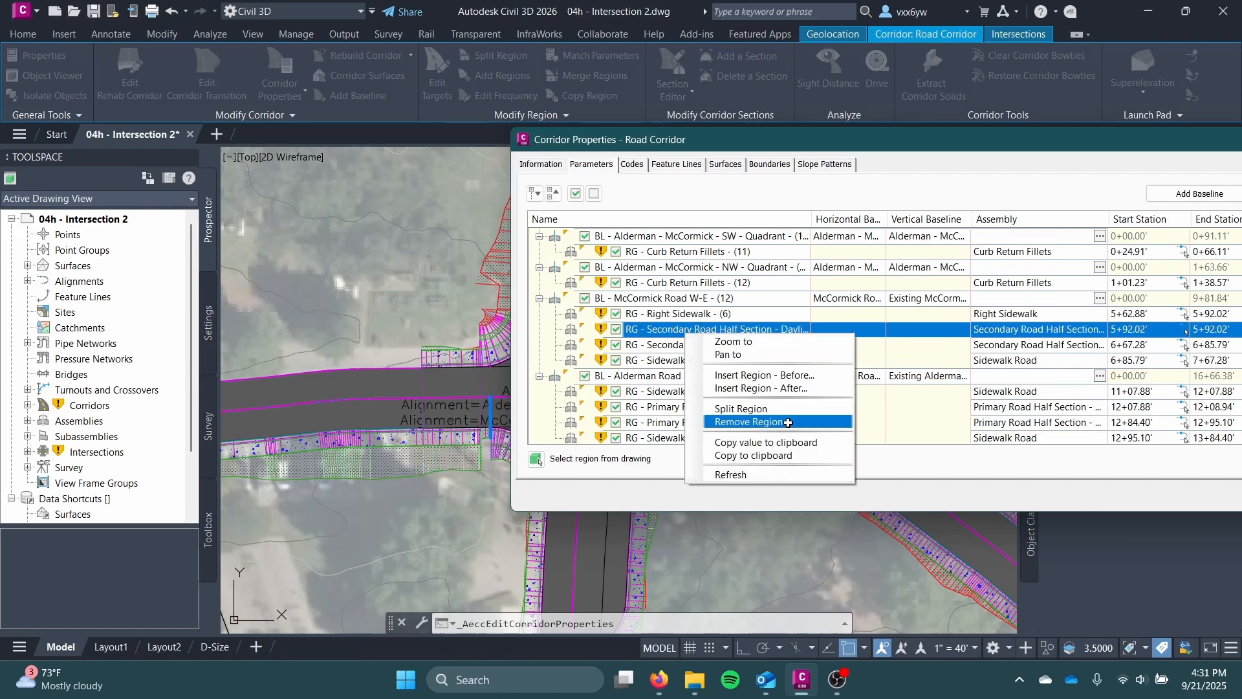
left_click(788, 422)
Step: Try to set the start station of Sidewalk Road - (16) on the McCormick Road W-E baseline to 6+67.28'
left_click_drag(746, 151, 394, 12)
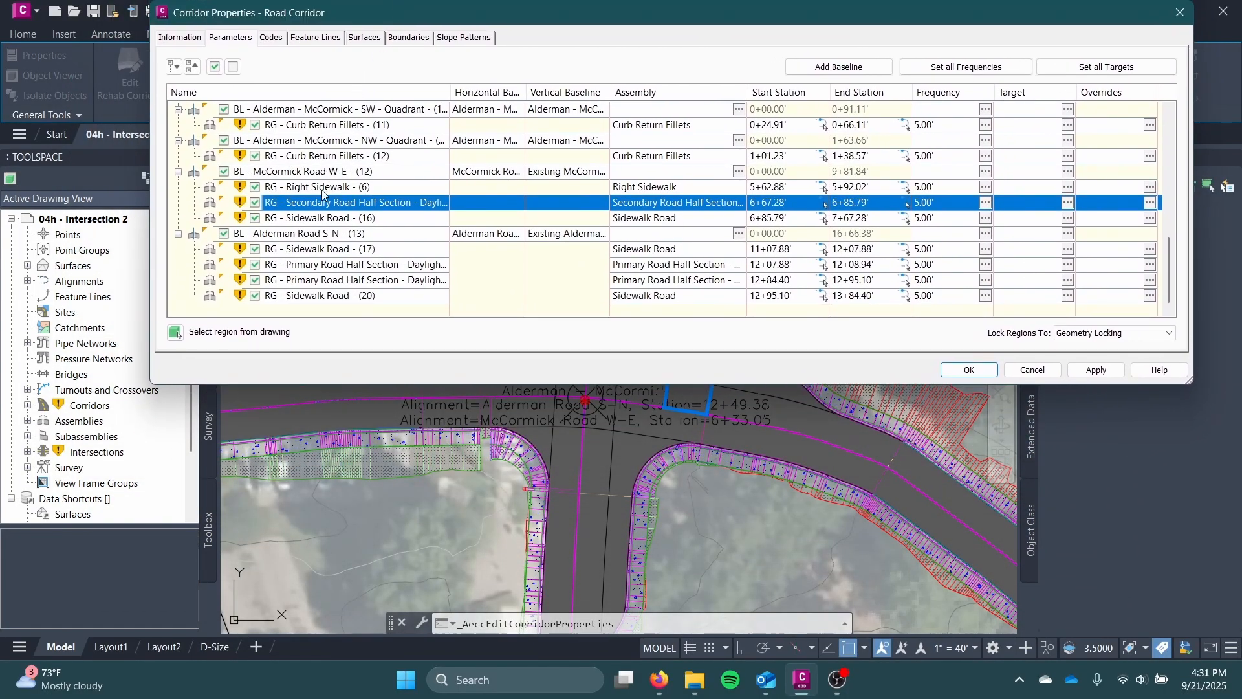
left_click(337, 218)
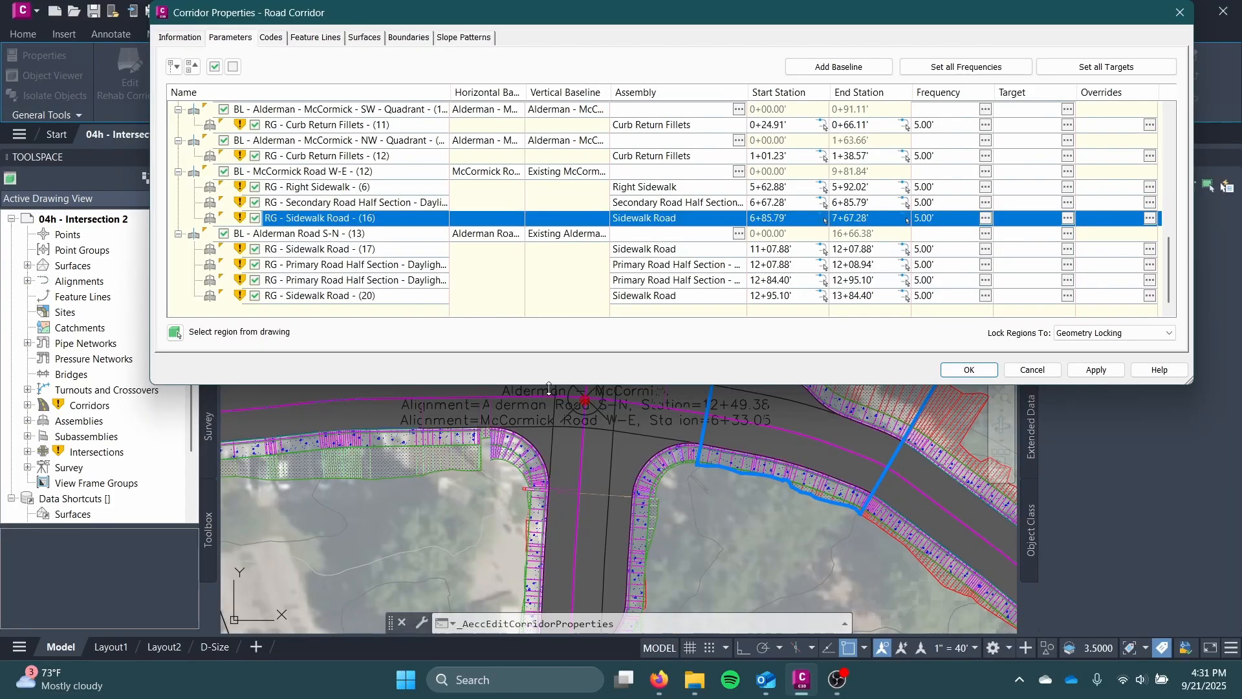
left_click(312, 204)
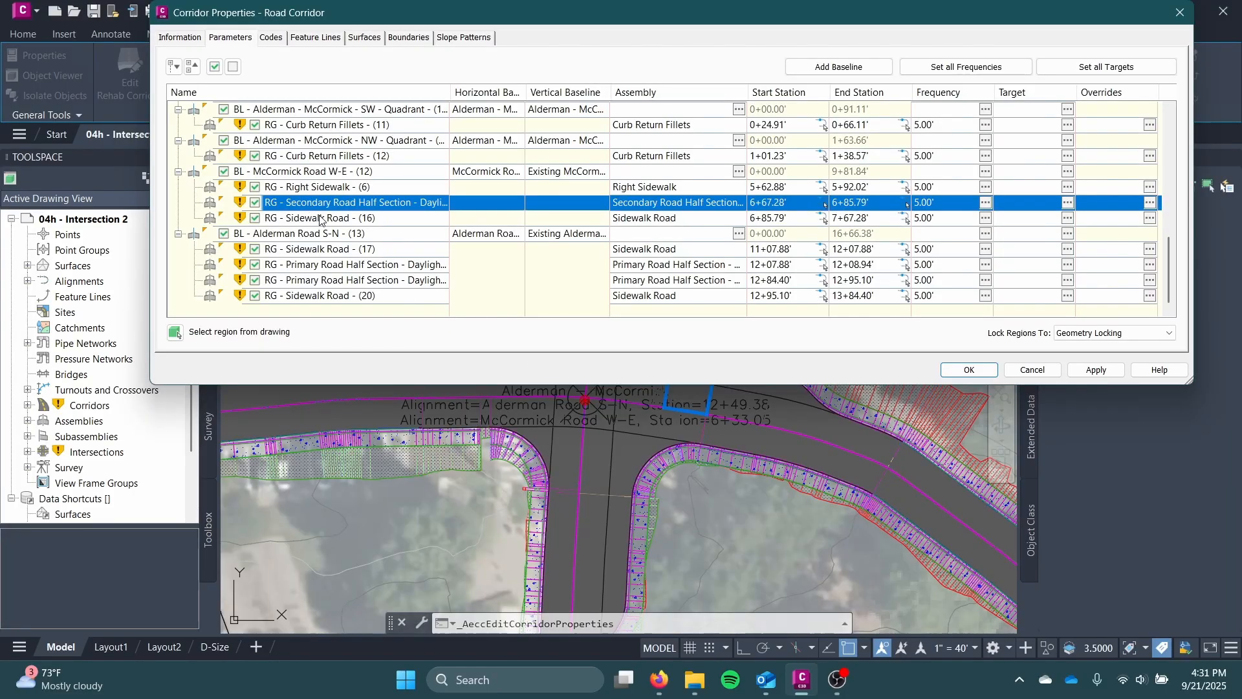
left_click(779, 207)
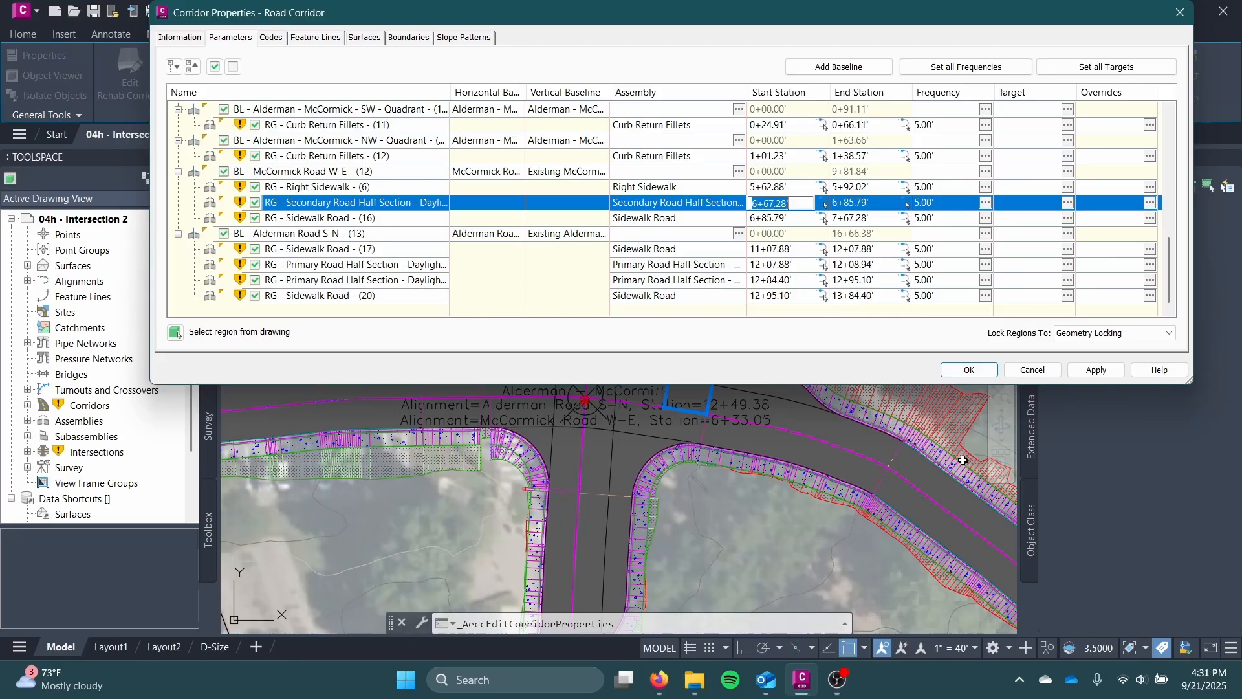
left_click(776, 220)
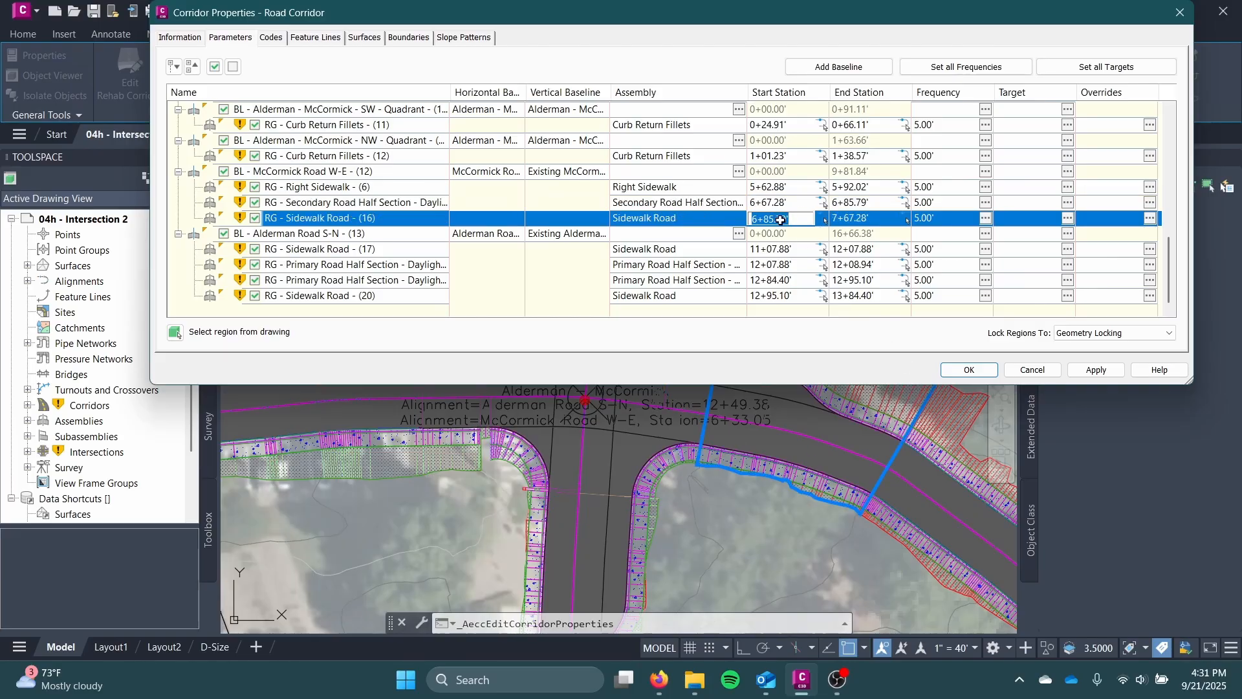
type("6+67.28'")
left_click(319, 218)
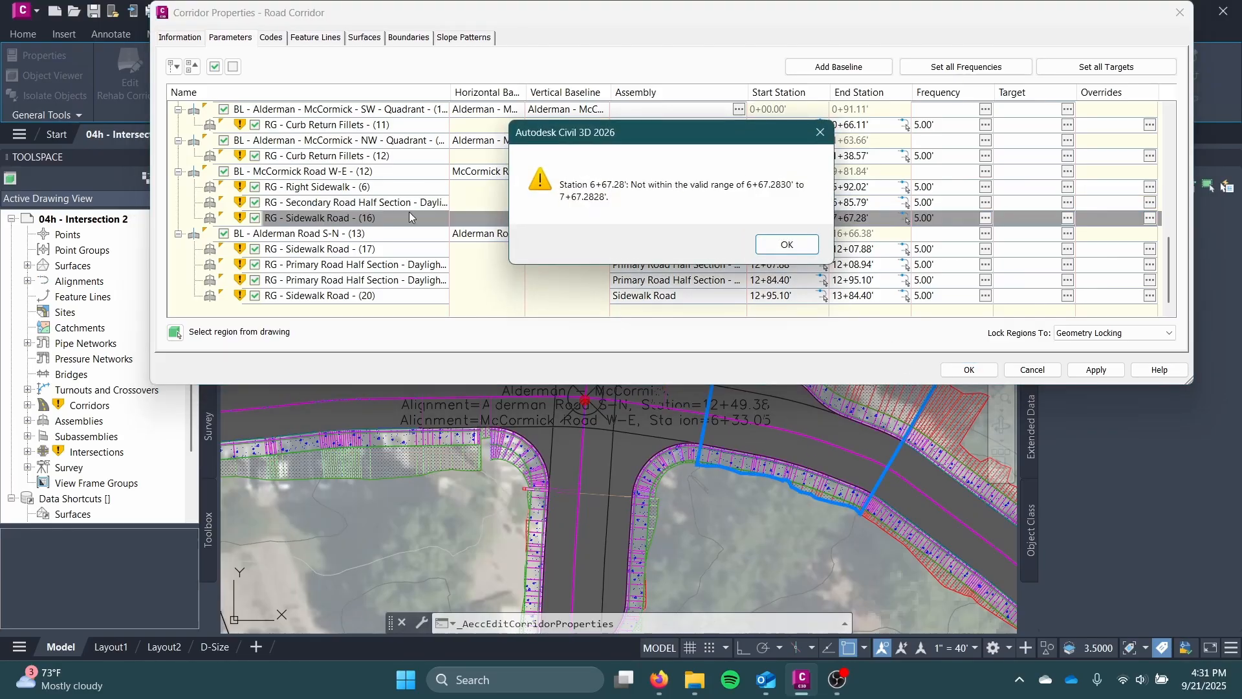
left_click(785, 244)
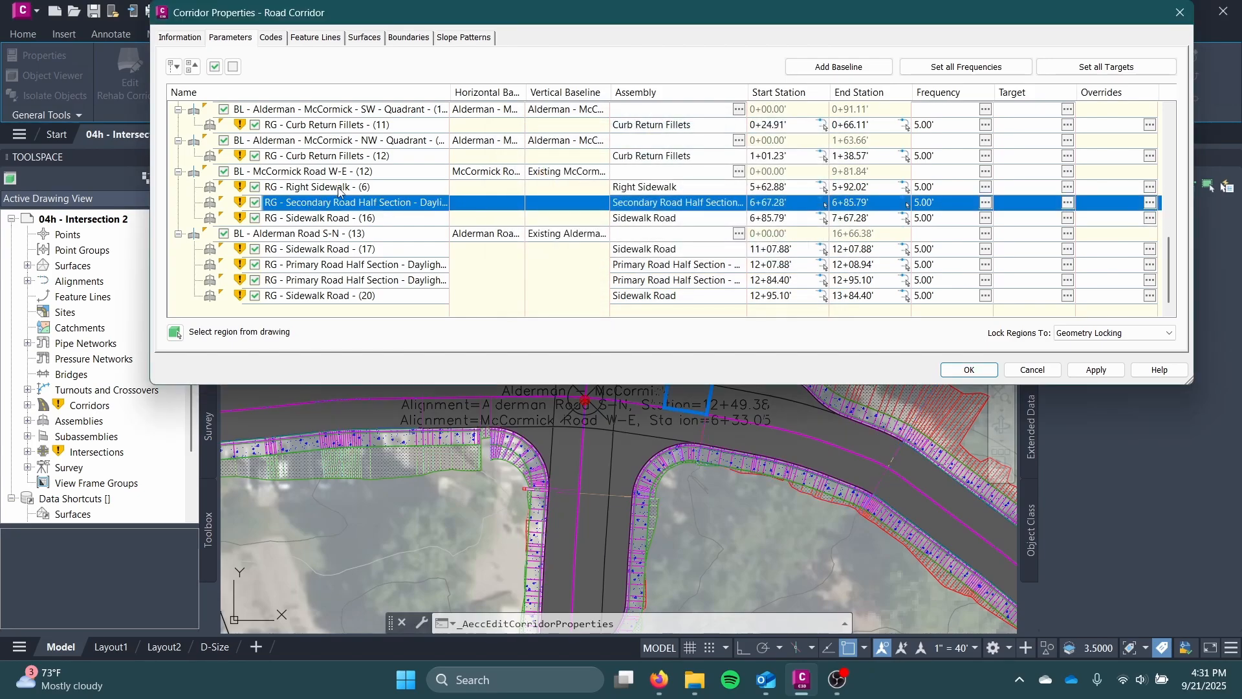
Step: Remove the remaining Secondary Road Half Section region from the McCormick Road W-E baseline and set the start station of Sidewalk Road - (16) to 6+67.28'
left_click(785, 202)
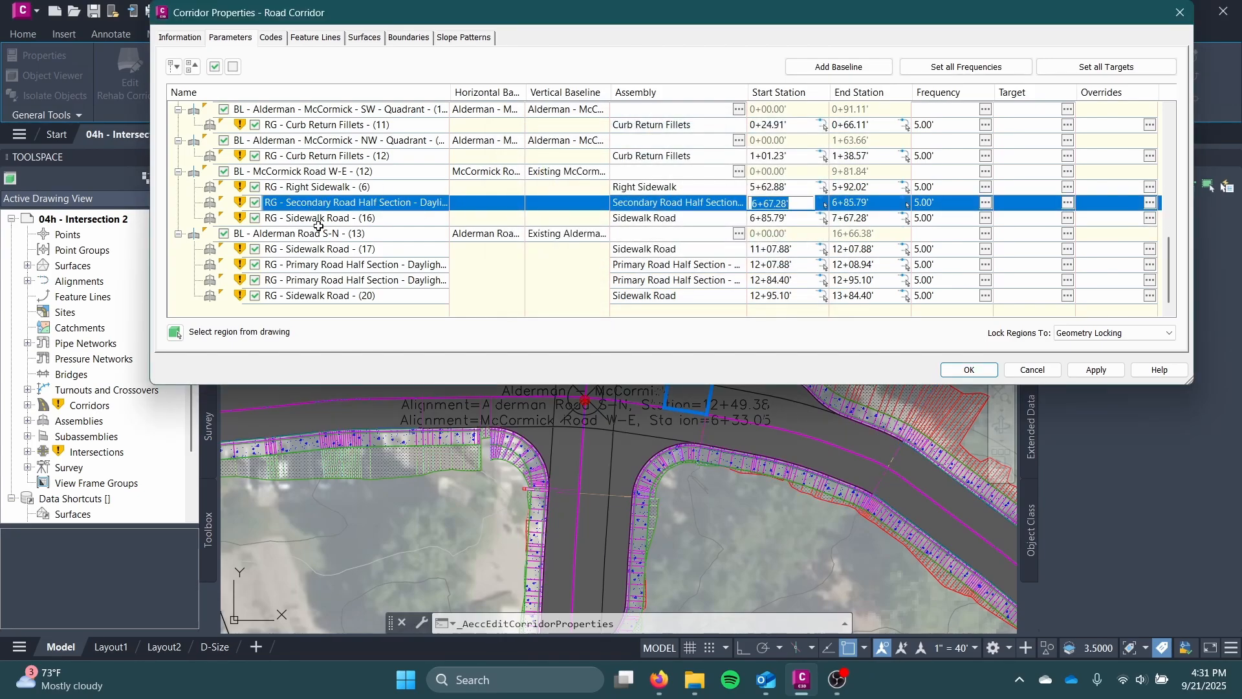
left_click(535, 221)
left_click(391, 204)
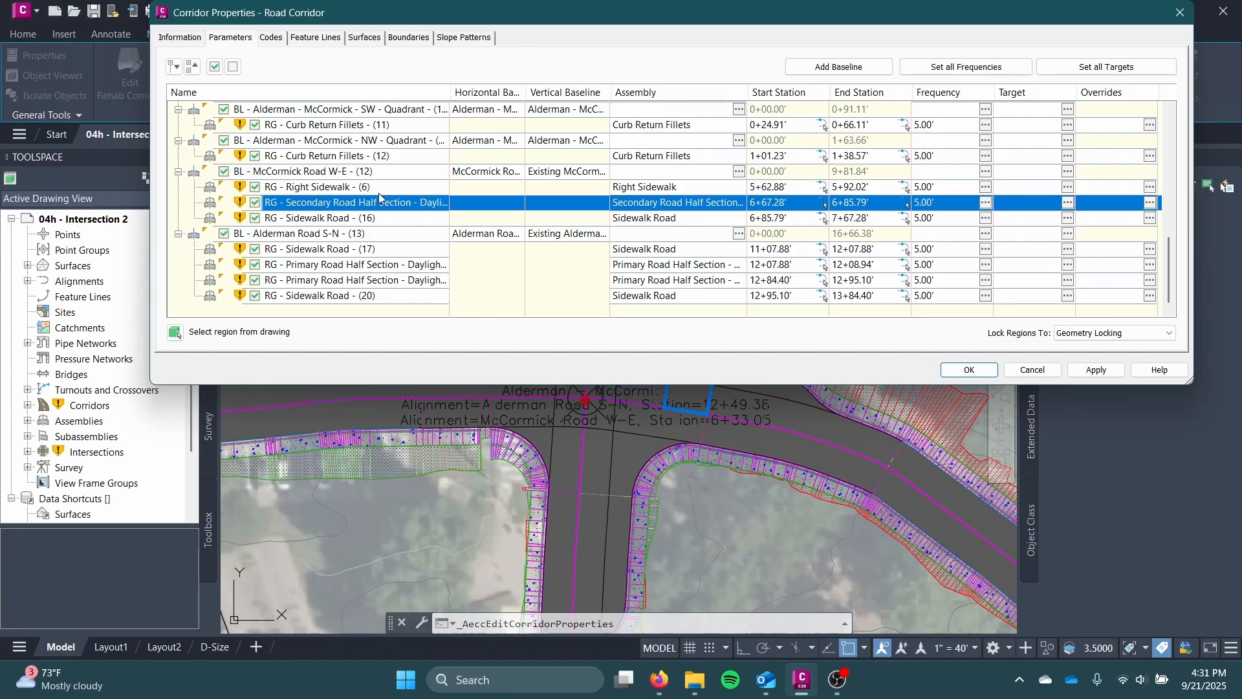
left_click(784, 200)
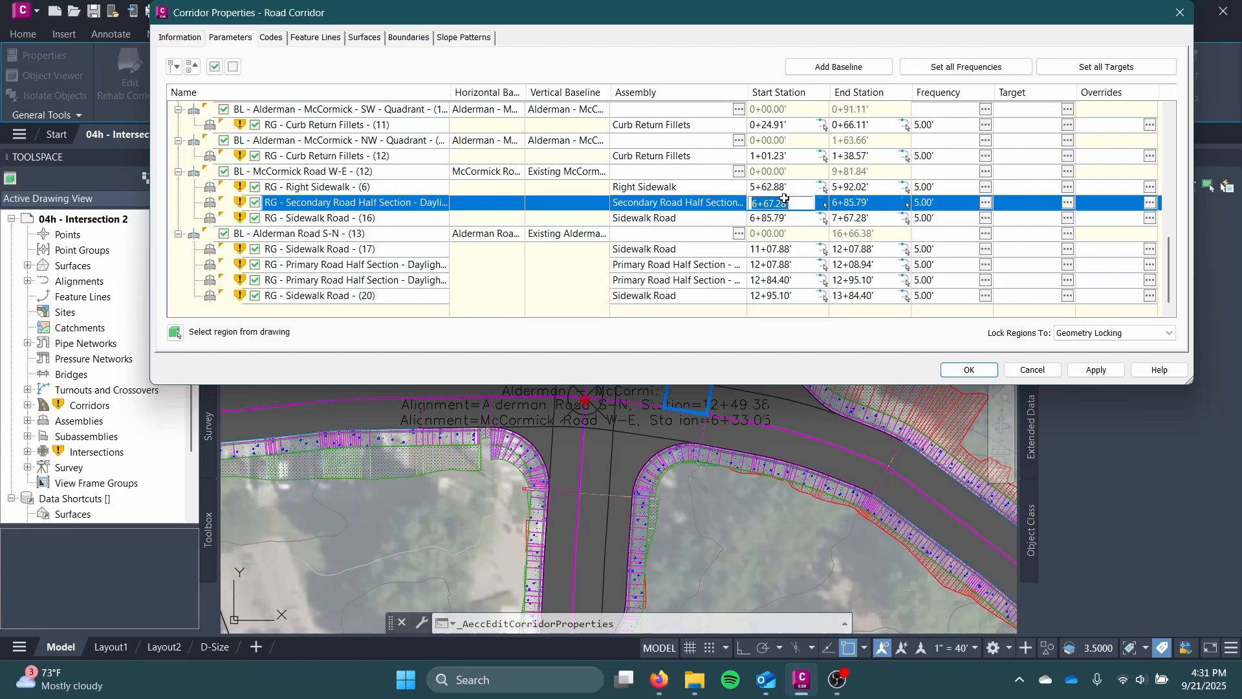
right_click(481, 208)
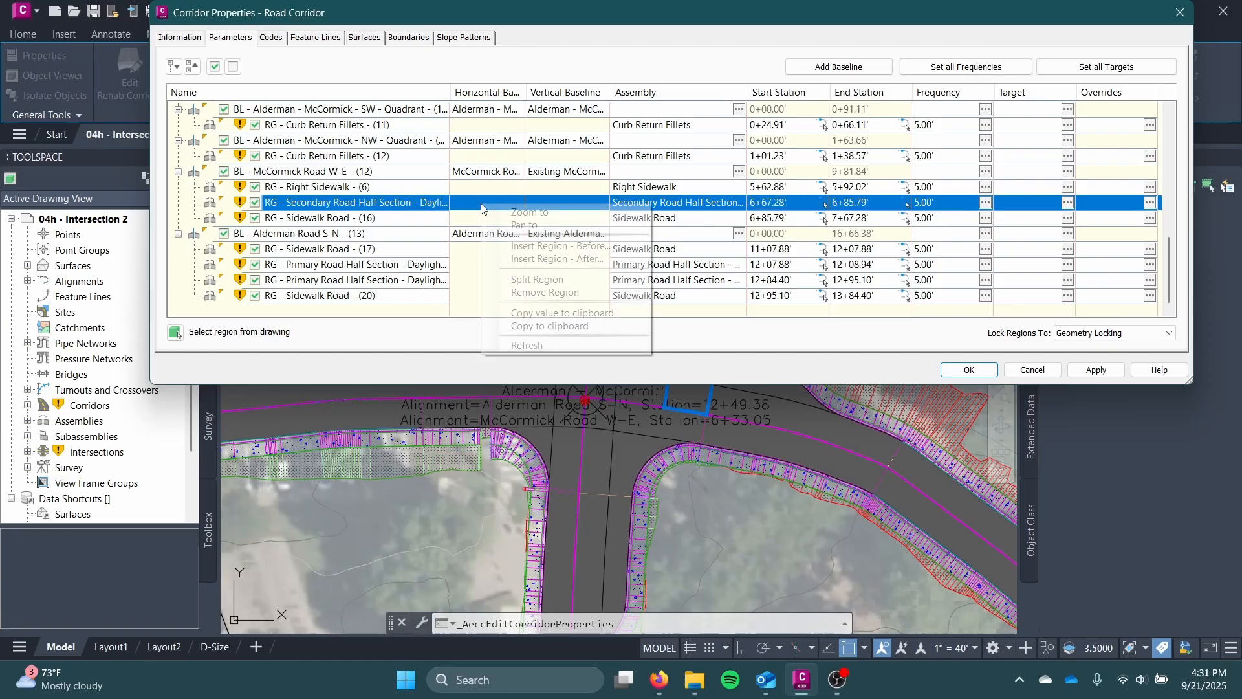
left_click(582, 292)
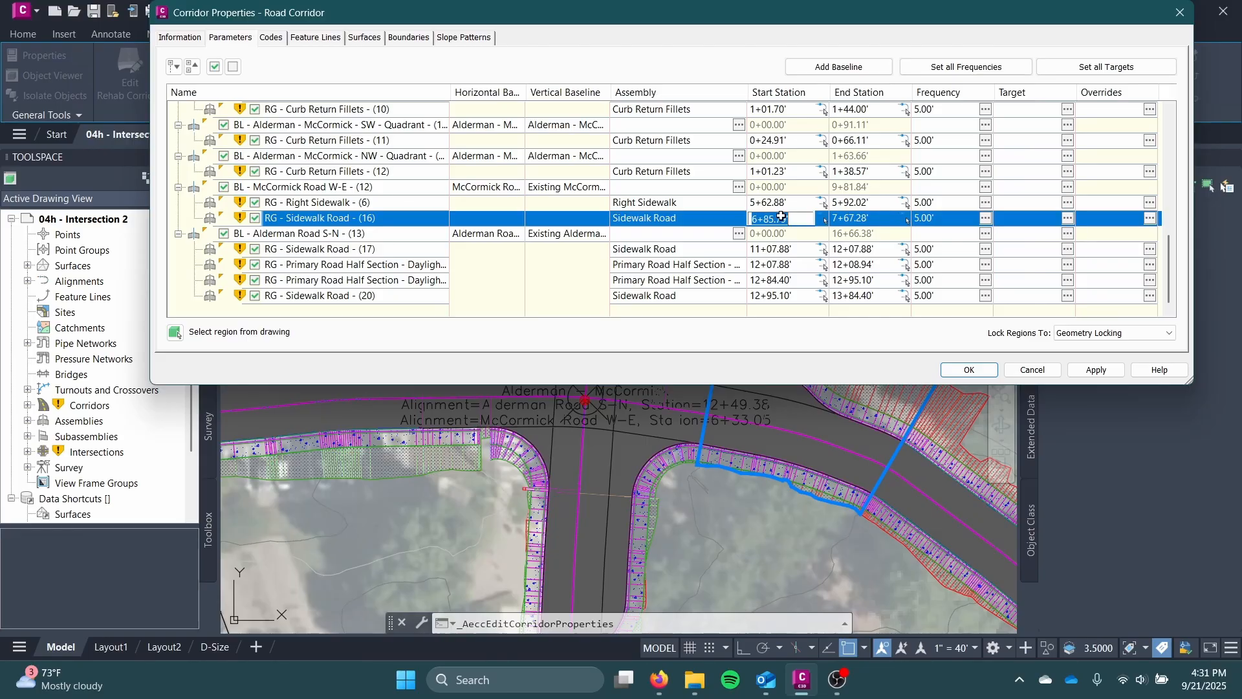
left_click(673, 207)
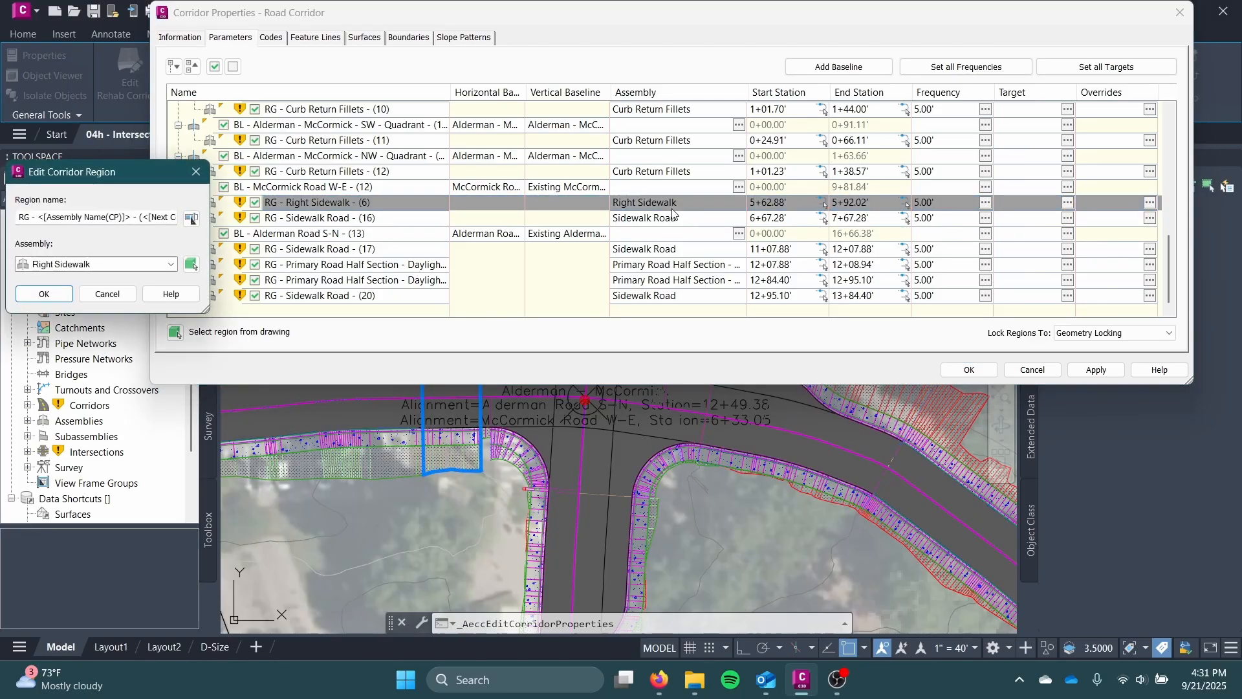
left_click(108, 294)
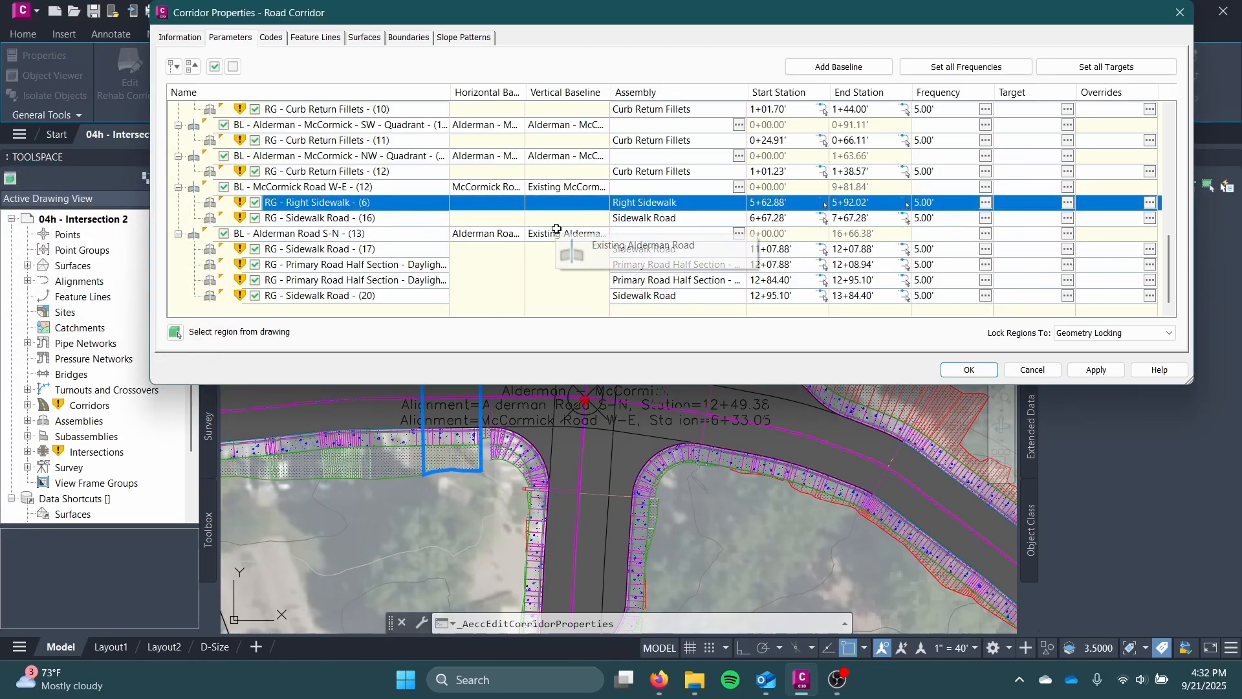
Step: Set the end station of Sidewalk Road - (17) on Alderman Road S-N to 12+08.94' and remove the Primary Road Half Section region after it
left_click(416, 264)
left_click(410, 250)
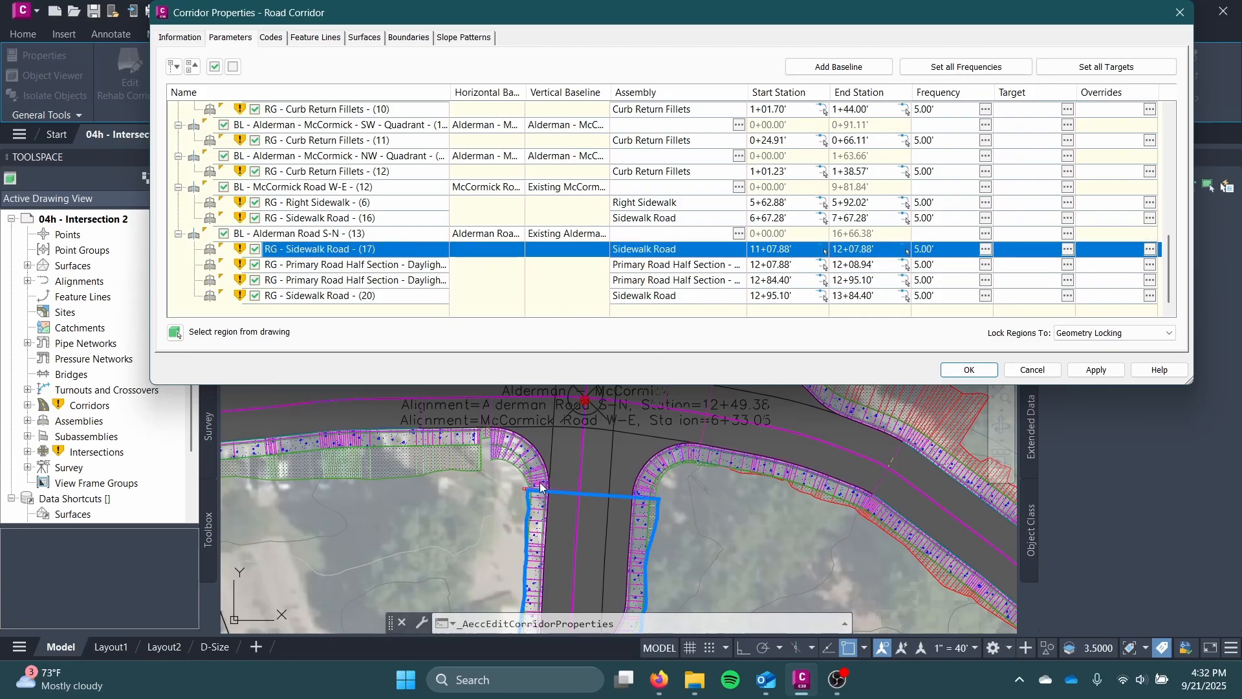
left_click_drag(429, 13, 431, 39)
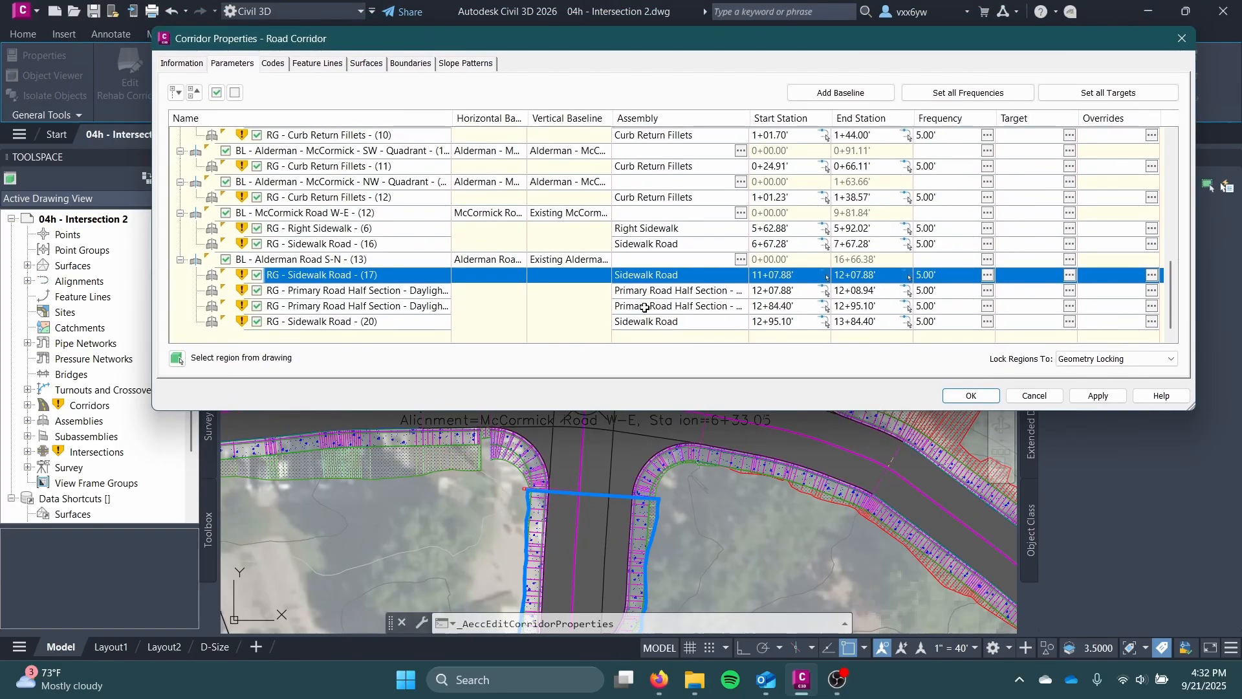
left_click(376, 290)
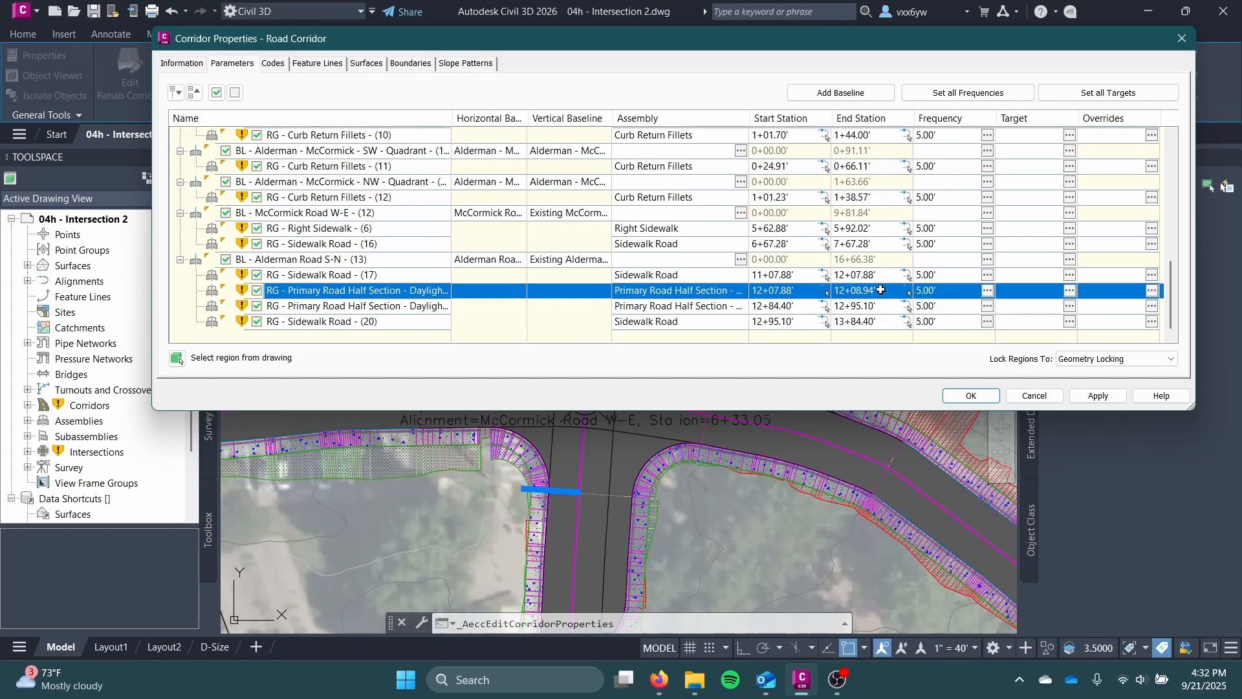
left_click(884, 290)
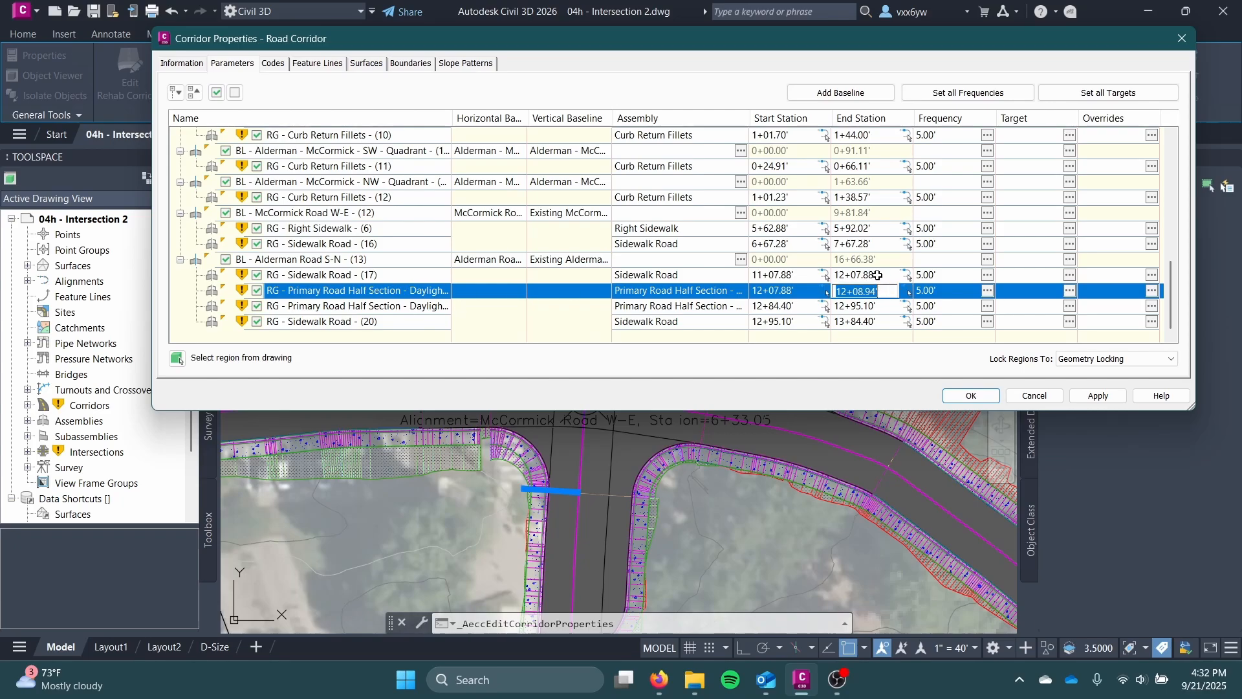
left_click(878, 275)
right_click(386, 294)
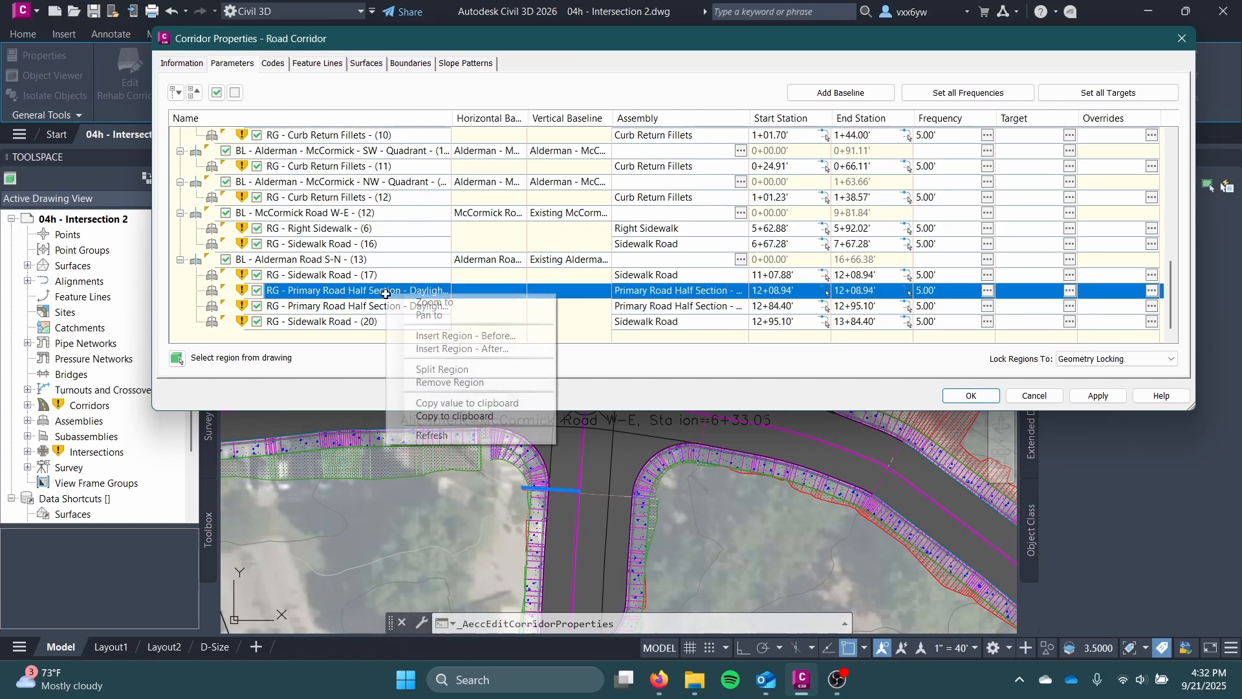
left_click(452, 382)
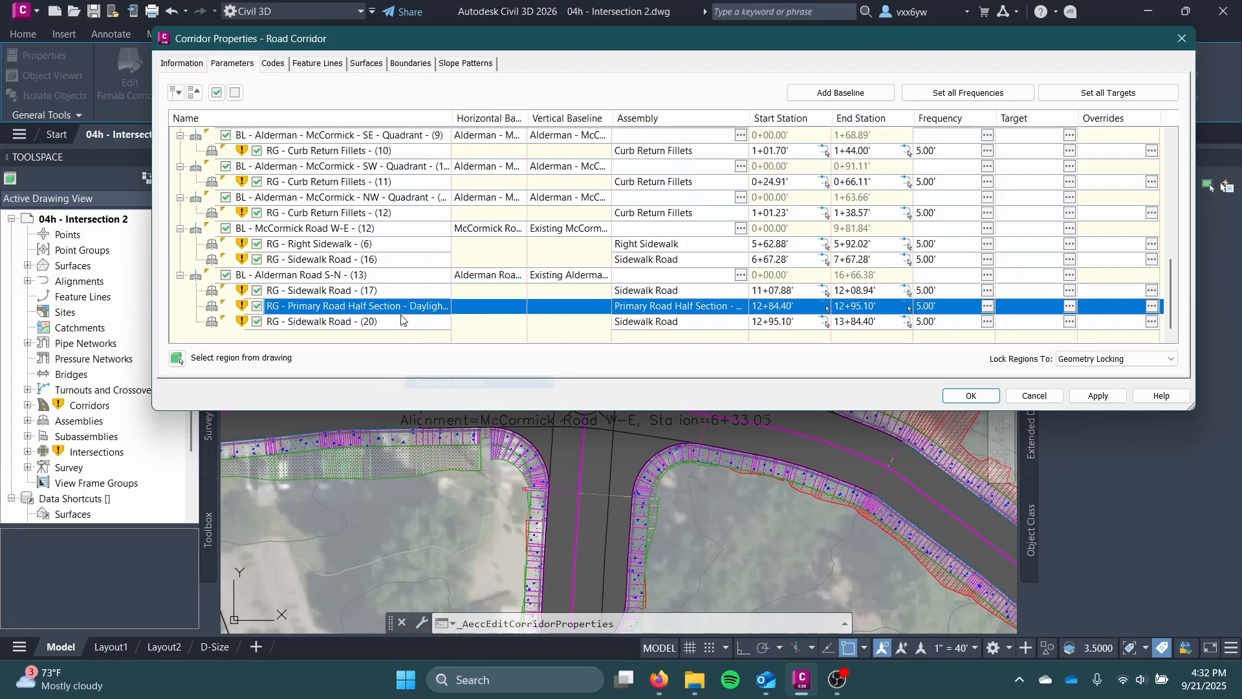
Step: Remove the remaining Primary Road Half Section region from Alderman Road S-N and set the start station of Sidewalk Road - (20) to 12+84.40'
left_click(792, 322)
left_click(775, 306)
key("ctrl+c")
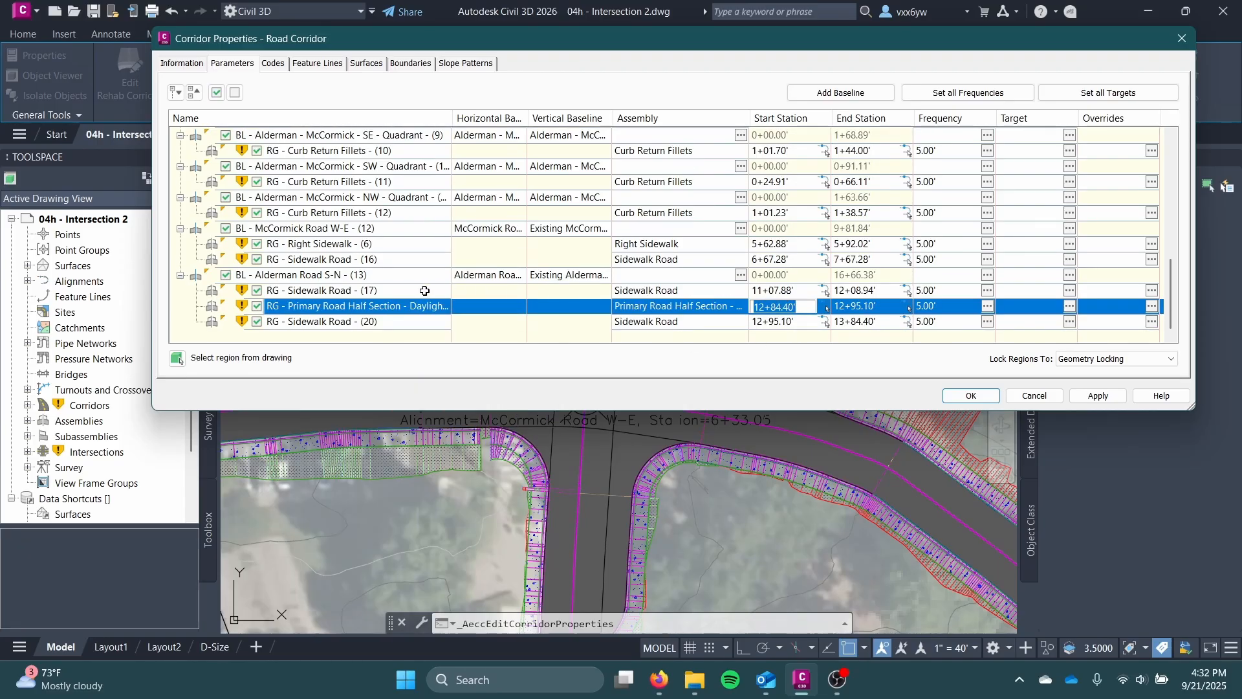
right_click(471, 307)
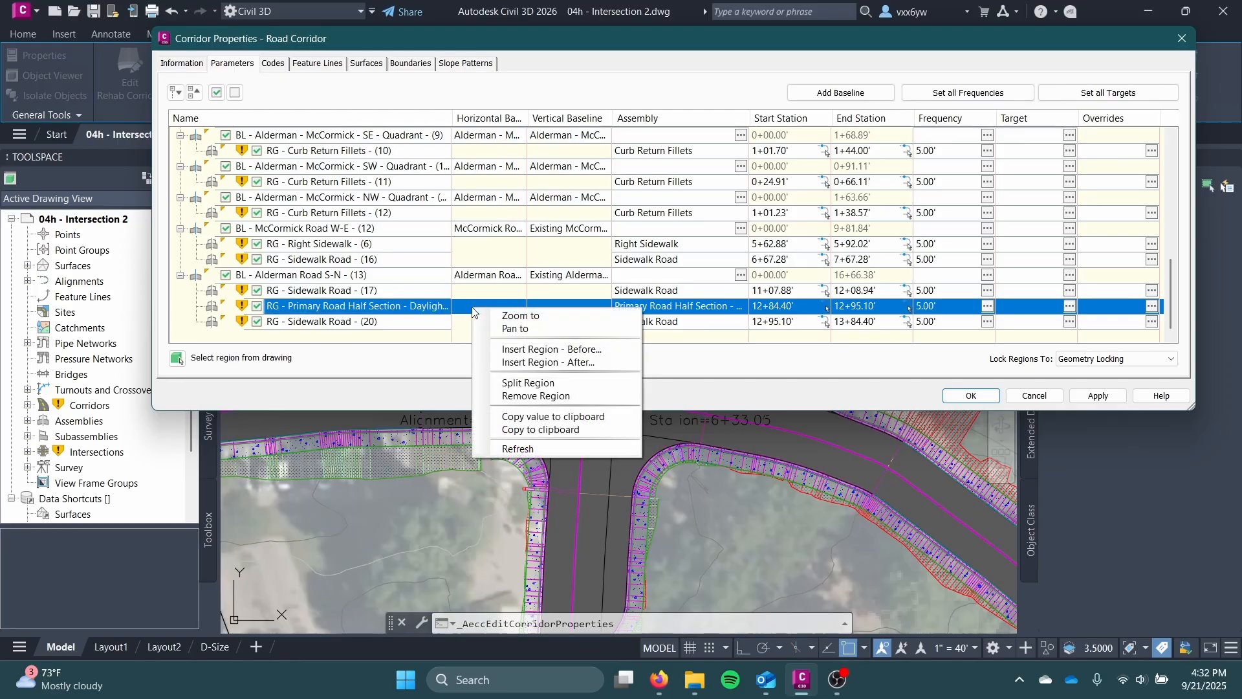
left_click(540, 396)
left_click(783, 317)
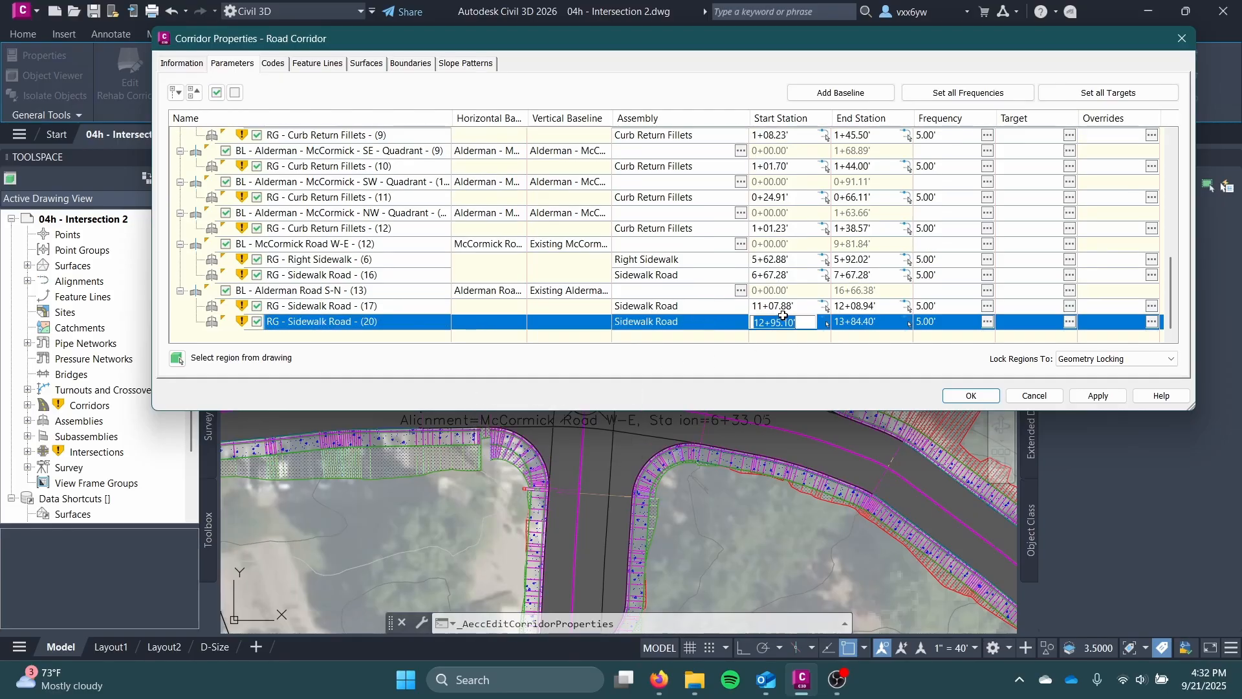
key("ctrl+v")
left_click(752, 341)
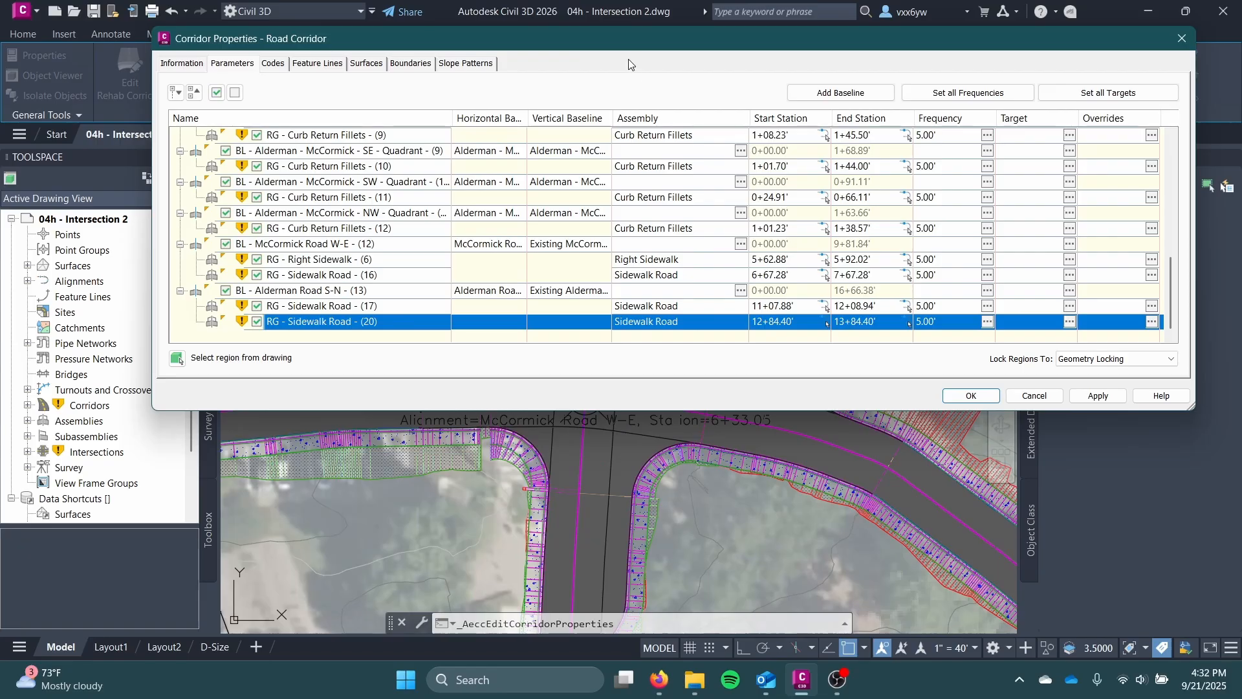
Step: Assign the Ohill Surrounding Area surface to all surface targets of the Road Corridor
left_click_drag(612, 39, 579, 154)
scroll(562, 372, "up", 6)
scroll(561, 372, "up", 2)
scroll(562, 373, "down", 10)
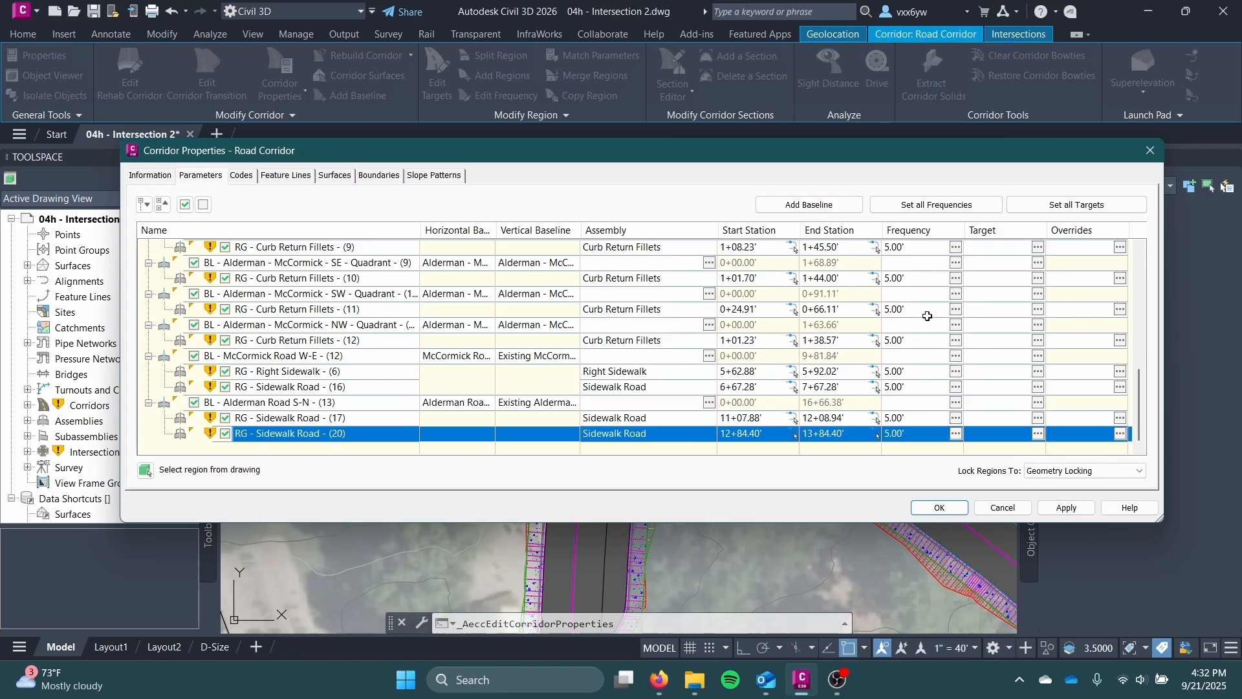
left_click(1058, 206)
mouse_move(585, 90)
left_mouse_down()
mouse_move(661, 70)
mouse_move(618, 66)
left_mouse_up()
scroll(1035, 433, "down", 10)
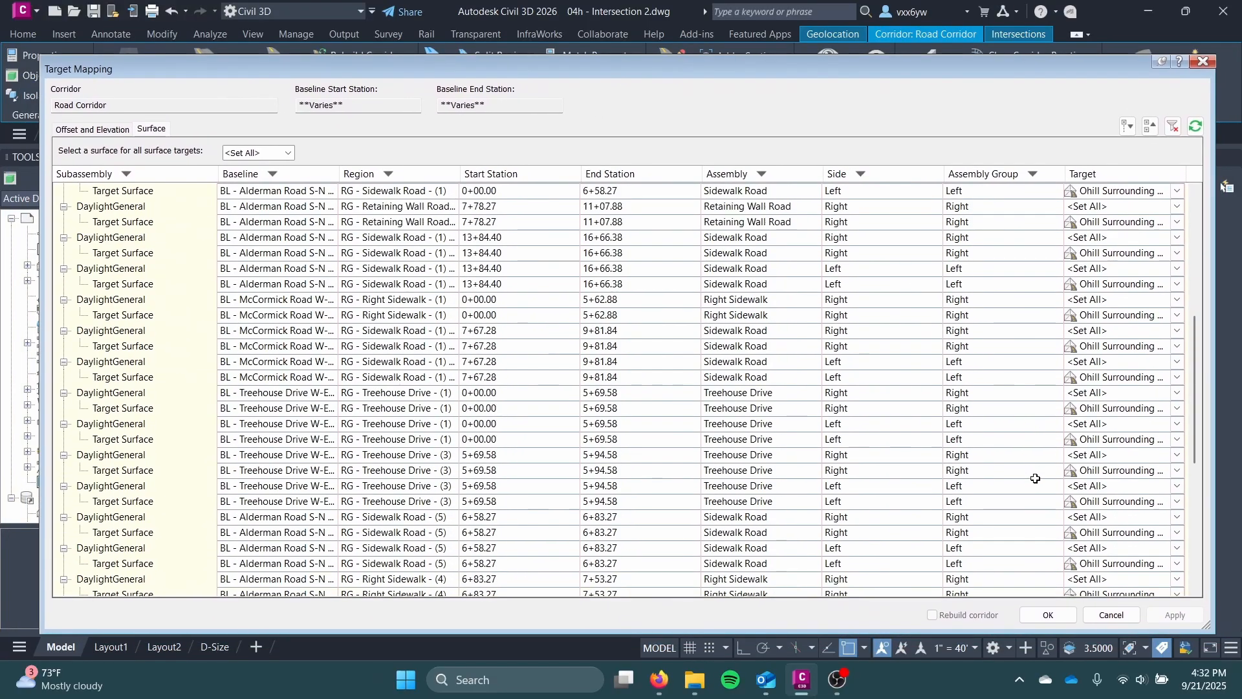
scroll(1032, 476, "up", 10)
left_click(271, 156)
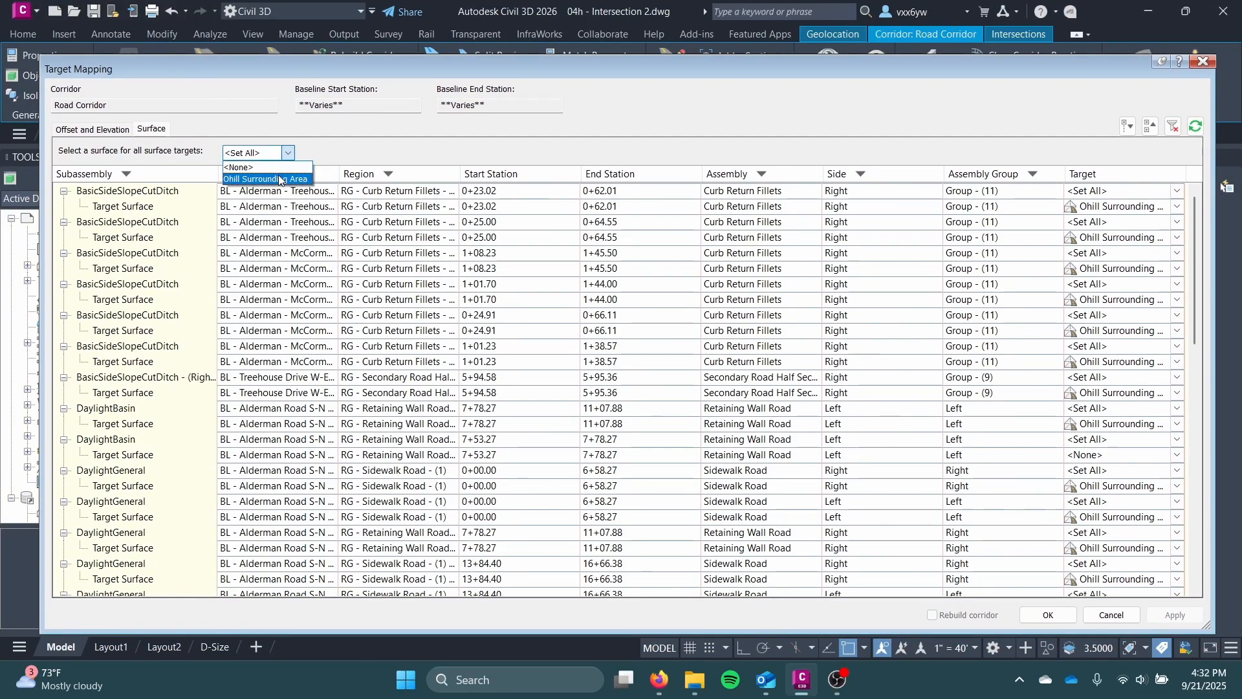
left_click(284, 177)
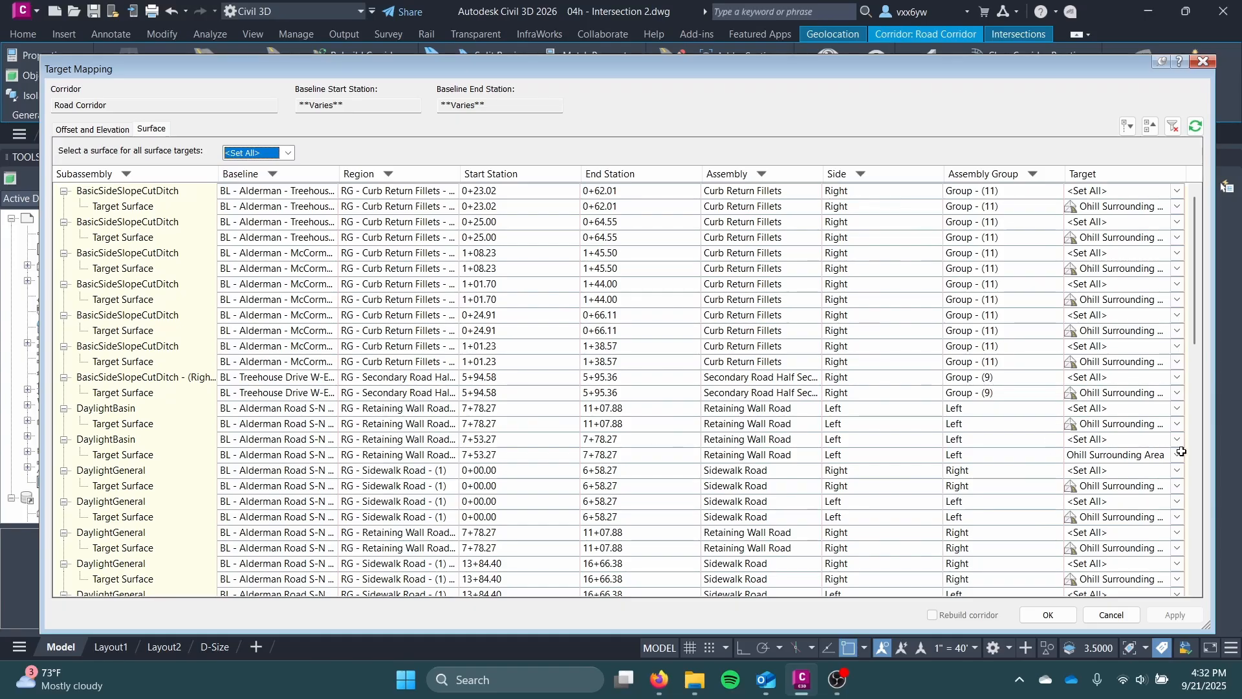
left_click(1048, 615)
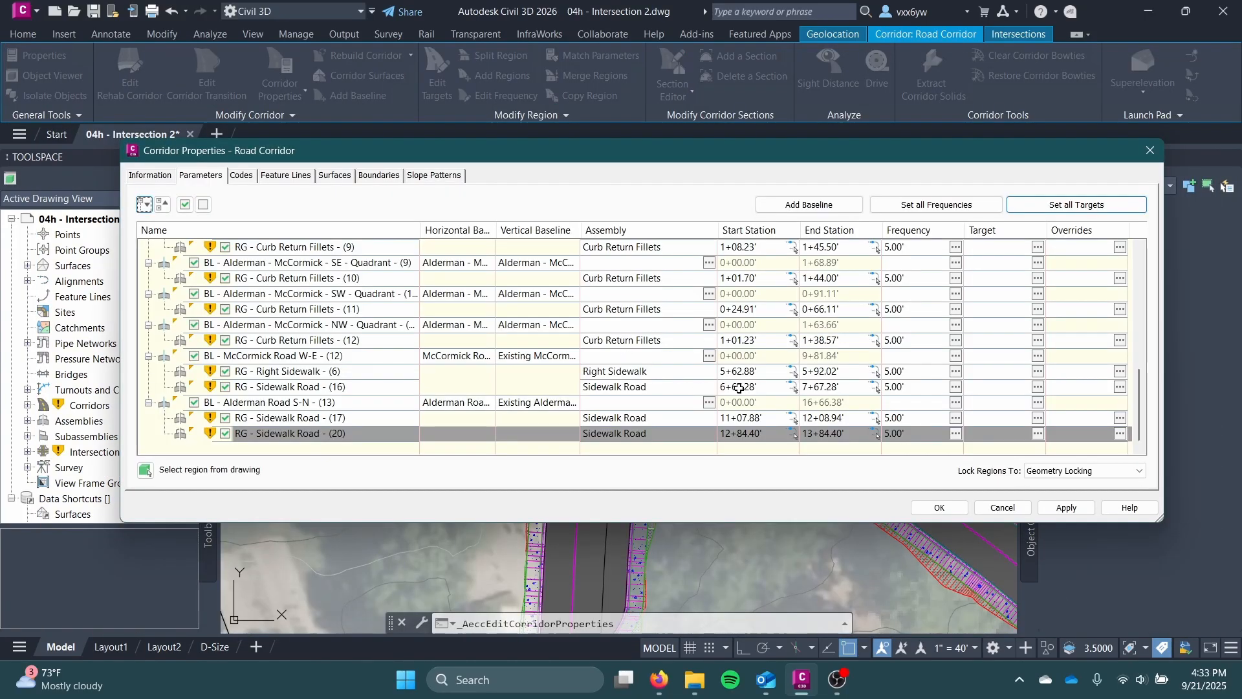
Step: Apply the corridor changes, rebuild the Road Corridor, and close its properties
left_click(1048, 509)
left_click(624, 303)
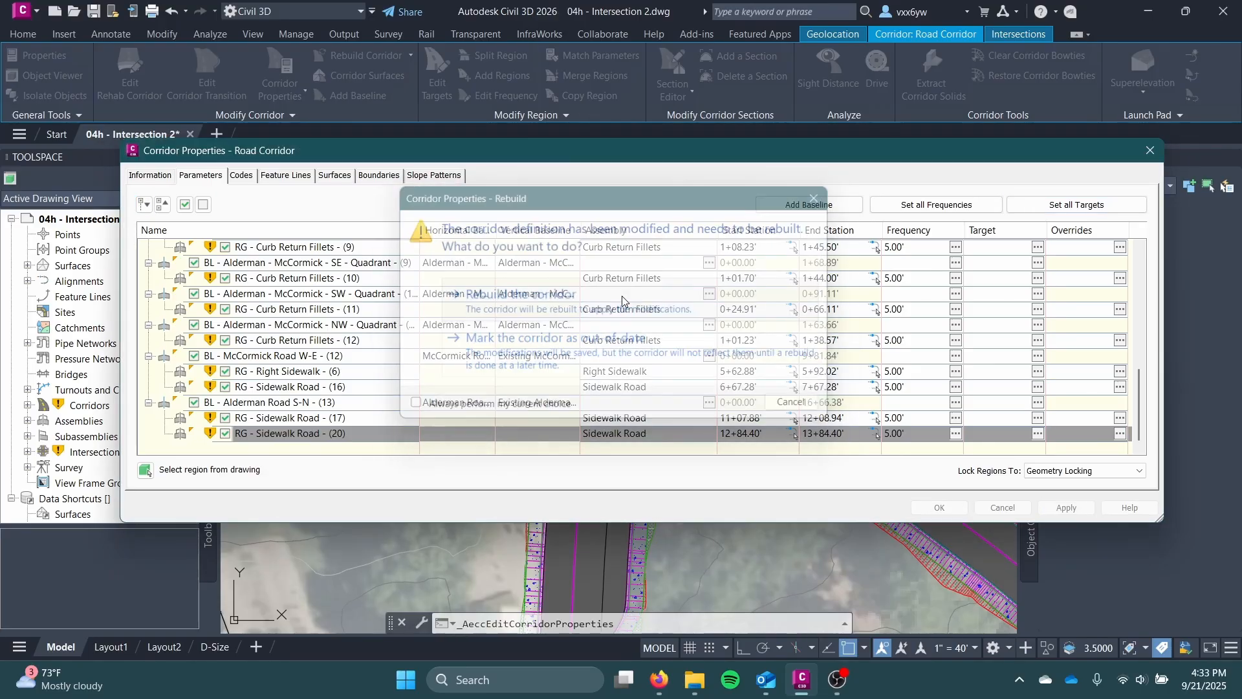
left_click(939, 508)
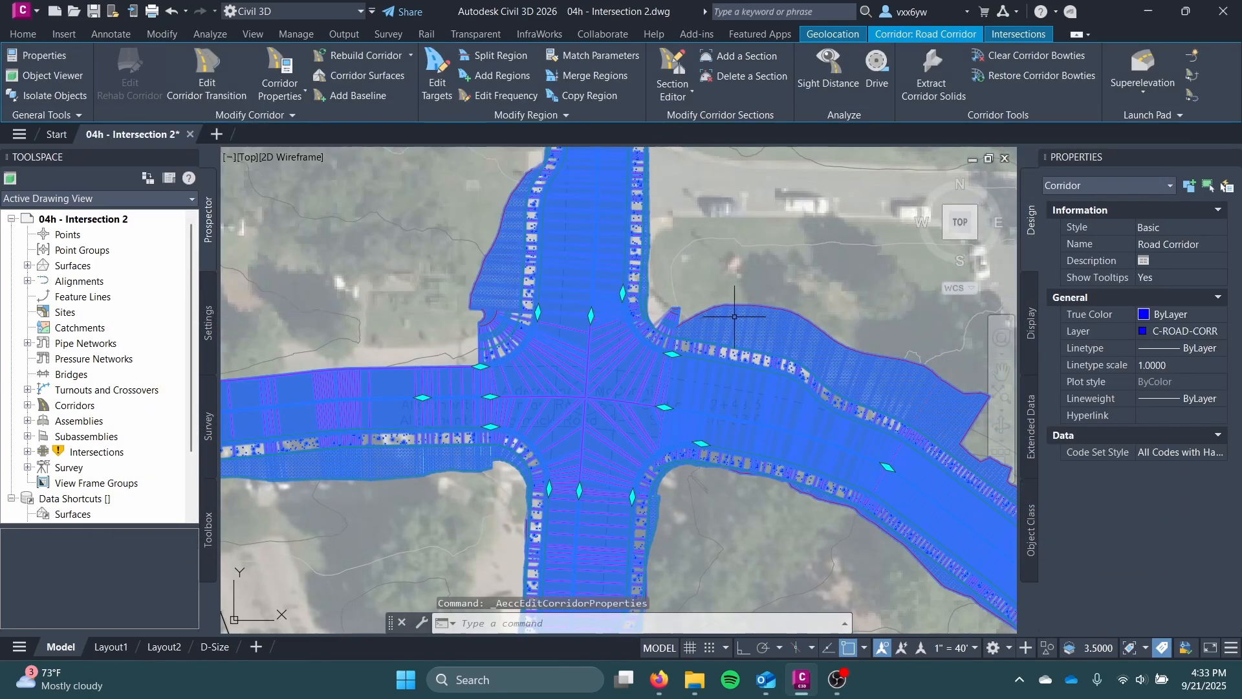
key("Escape")
Step: Examine the curb returns, sidewalks, and daylight slopes around the rebuilt Alderman - McCormick intersection in plan
scroll(691, 368, "up", 4)
mouse_move(691, 367)
middle_mouse_down()
mouse_move(576, 332)
mouse_move(656, 241)
mouse_move(707, 233)
mouse_move(741, 191)
middle_mouse_up()
scroll(716, 231, "down", 2)
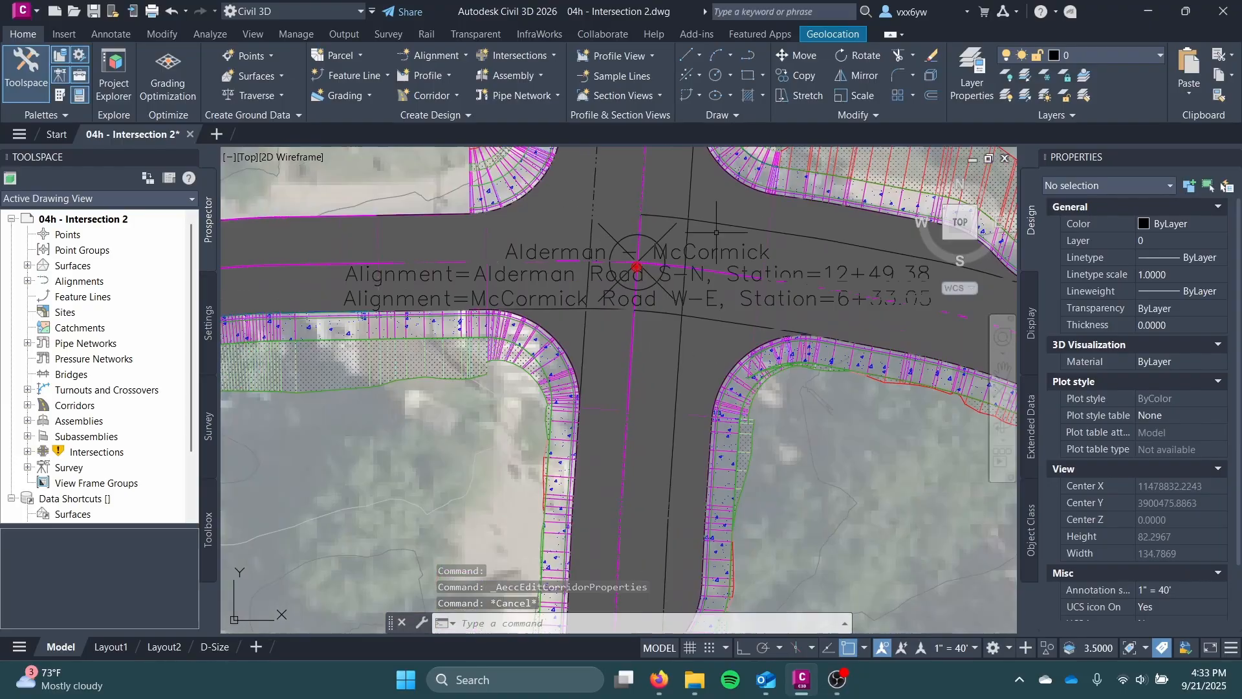
middle_click_drag(591, 315, 605, 448)
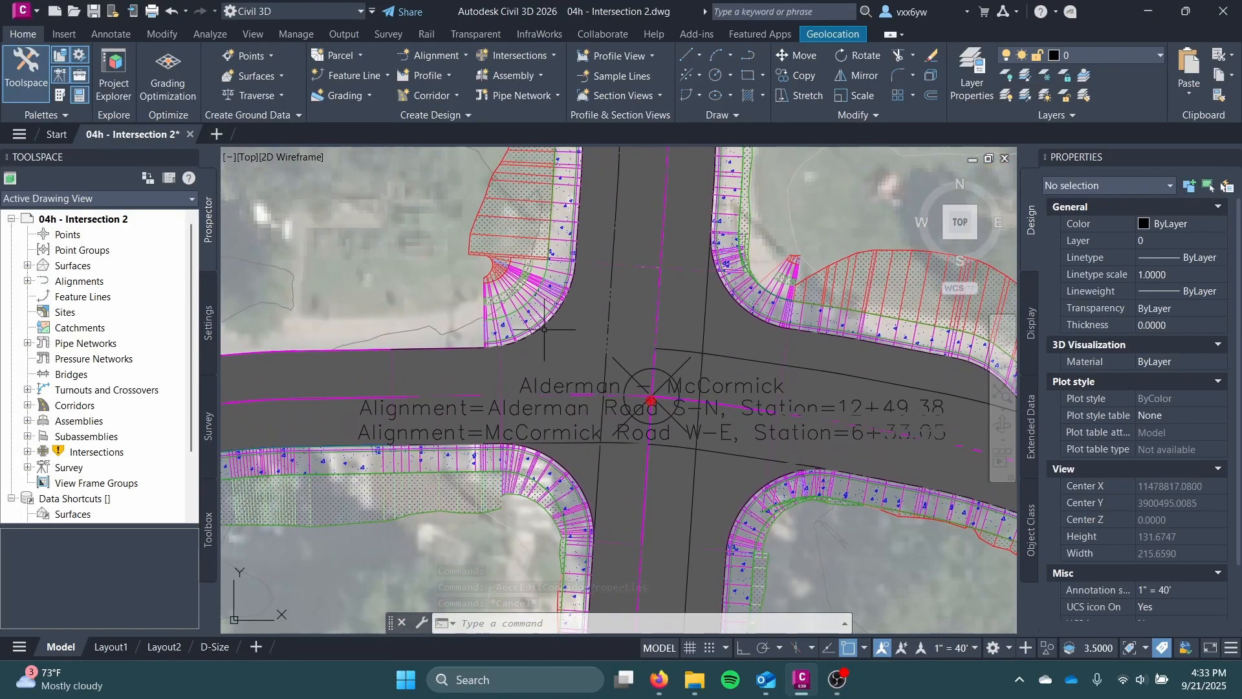
scroll(590, 419, "up", 3)
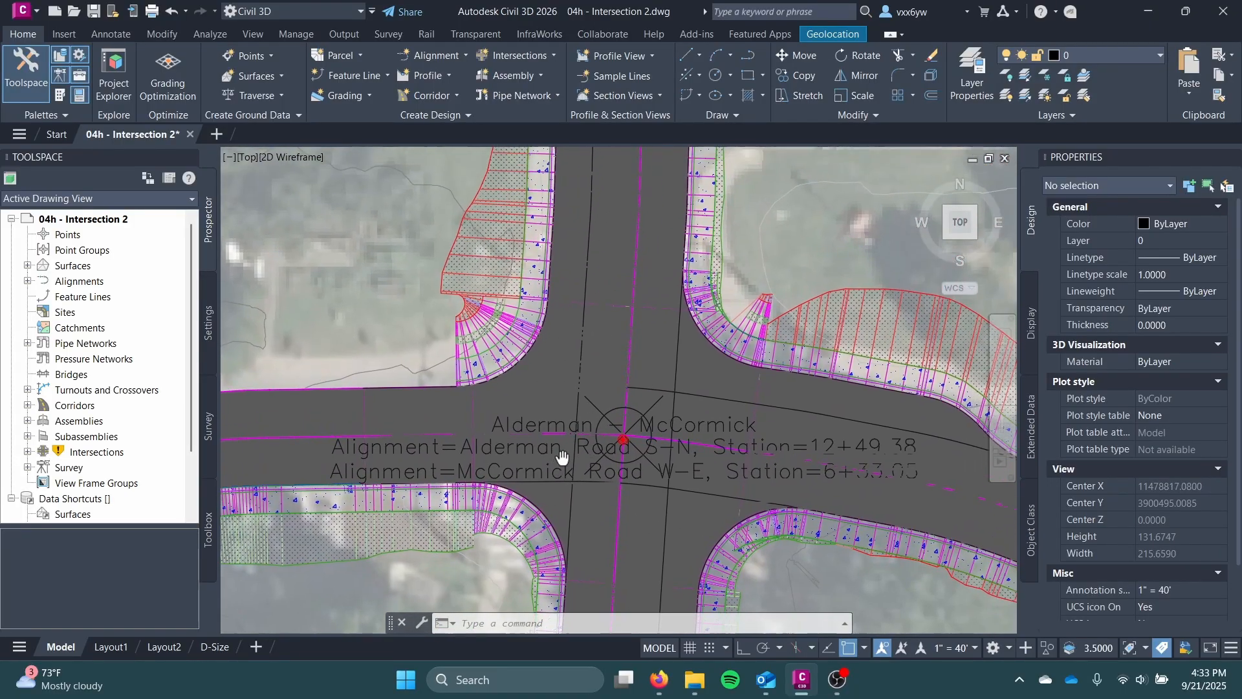
middle_click_drag(414, 472, 497, 322)
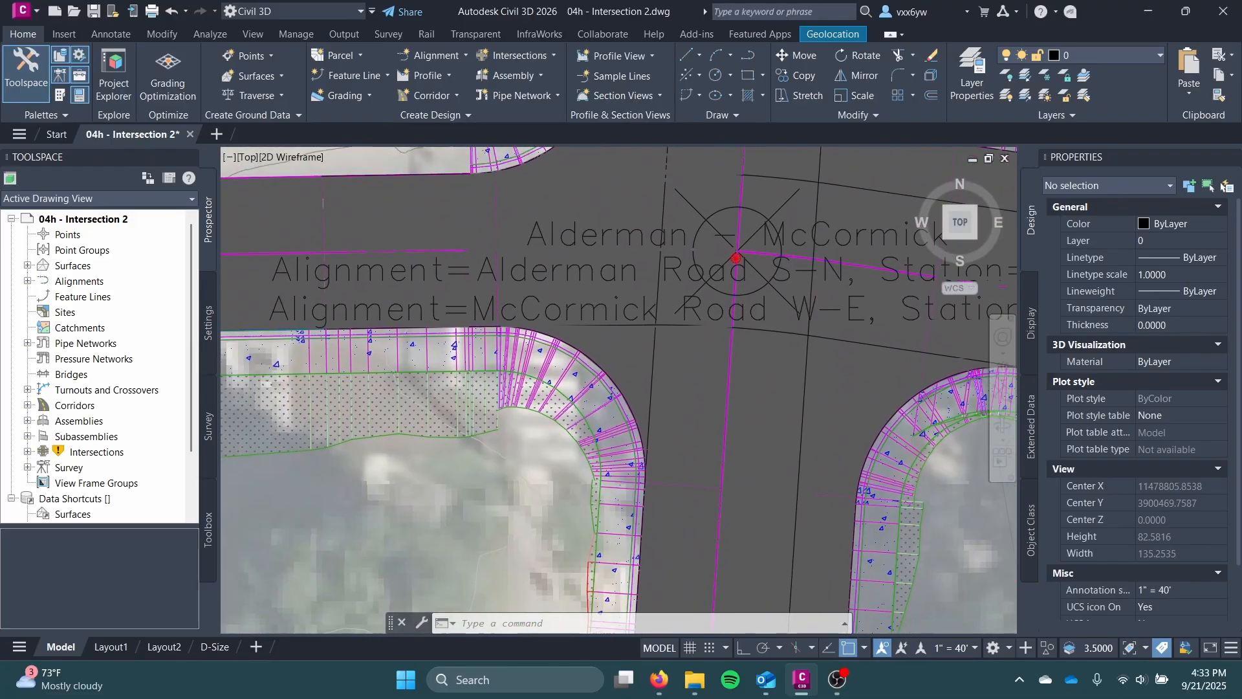
scroll(495, 320, "down", 5)
scroll(516, 296, "up", 2)
middle_click_drag(632, 243, 689, 410)
middle_click_drag(583, 326, 569, 219)
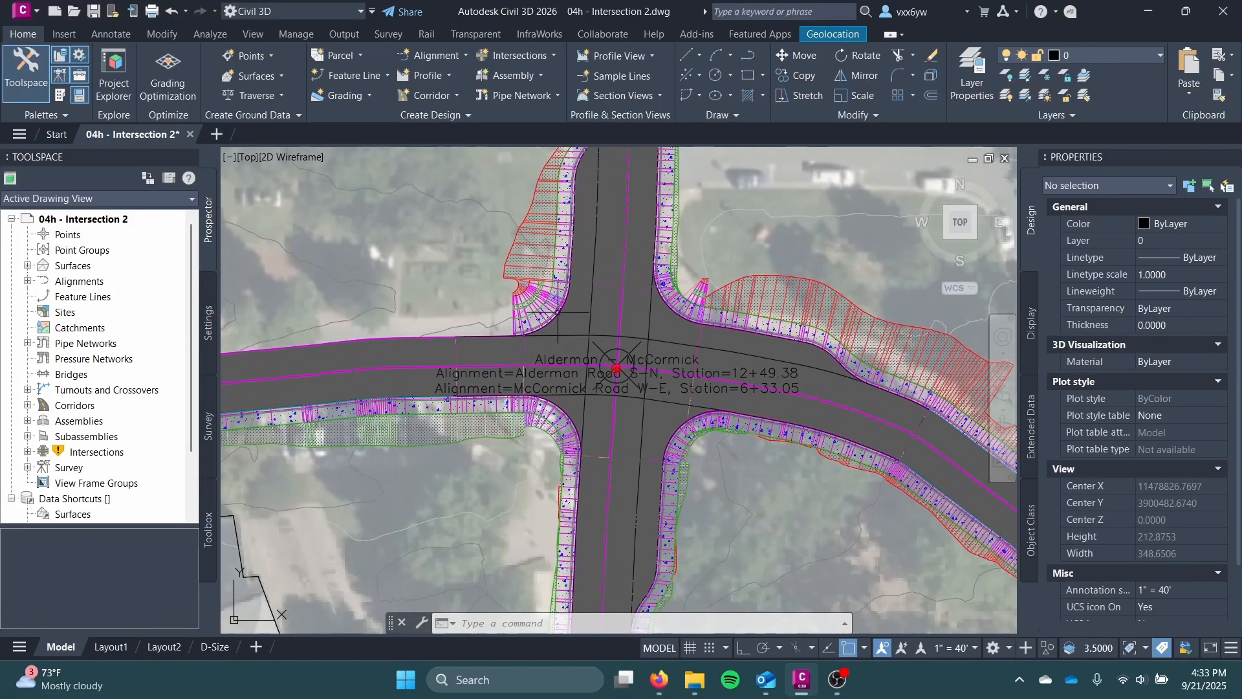
scroll(529, 343, "up", 2)
scroll(524, 340, "down", 1)
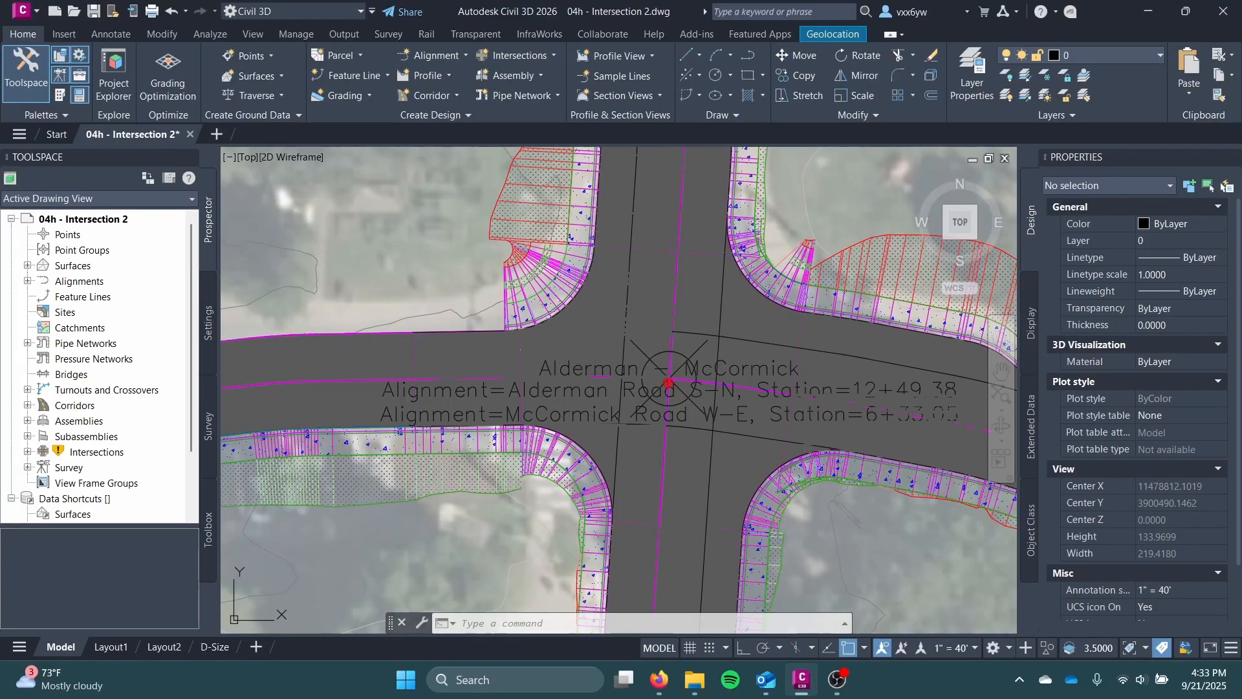
Step: Open the Road Corridor in the Object Viewer and inspect the Alderman - McCormick intersection in 3D
left_click(582, 263)
right_click(593, 327)
left_click(625, 395)
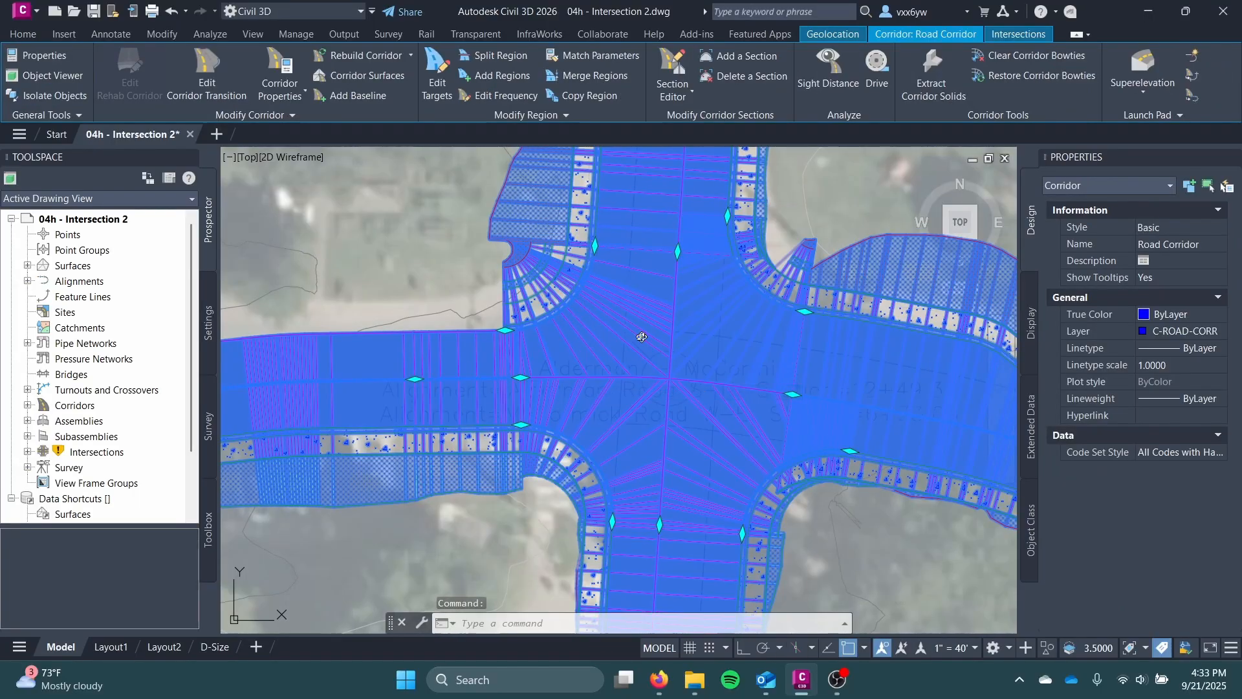
left_click(1183, 11)
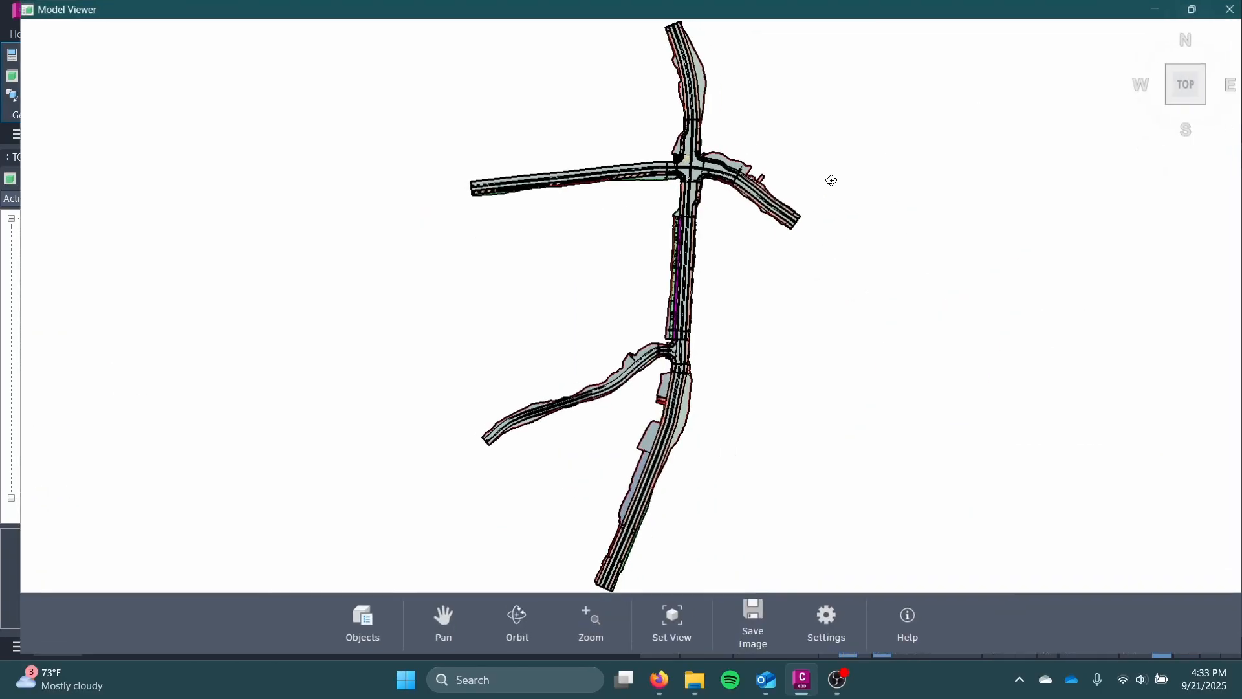
scroll(649, 152, "up", 3)
scroll(851, 240, "up", 3)
left_click_drag(852, 240, 590, 202)
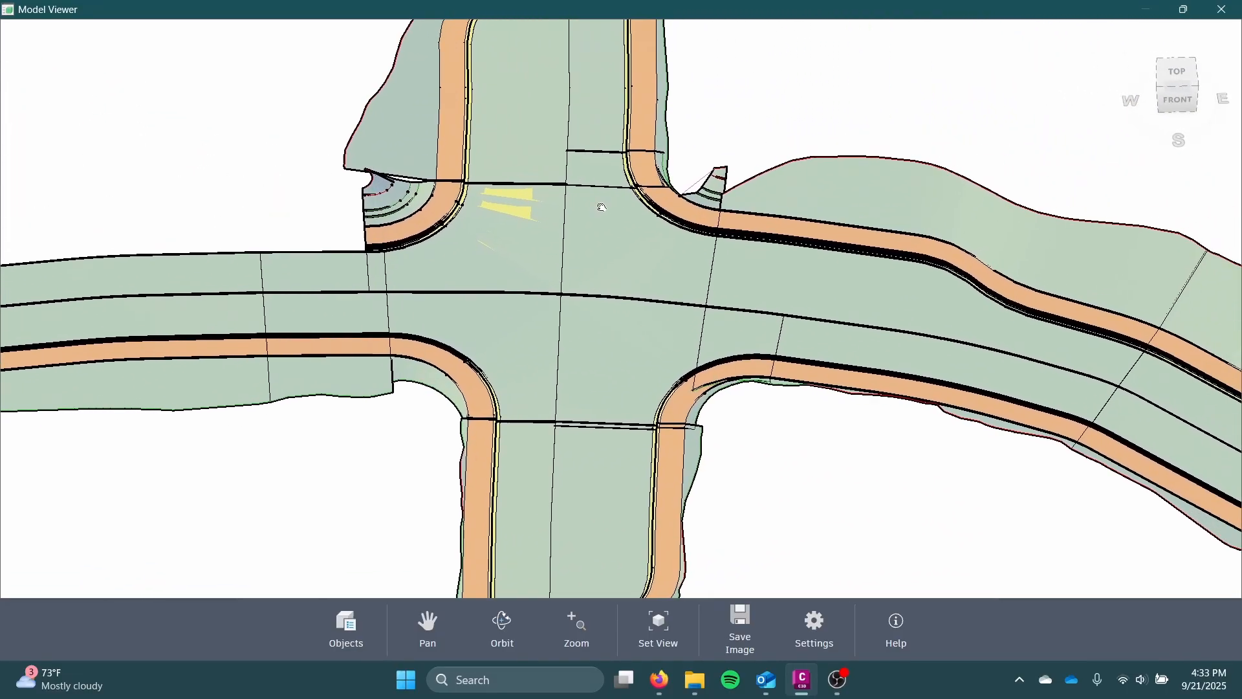
left_click_drag(610, 271, 638, 279)
middle_click_drag(229, 276, 413, 267)
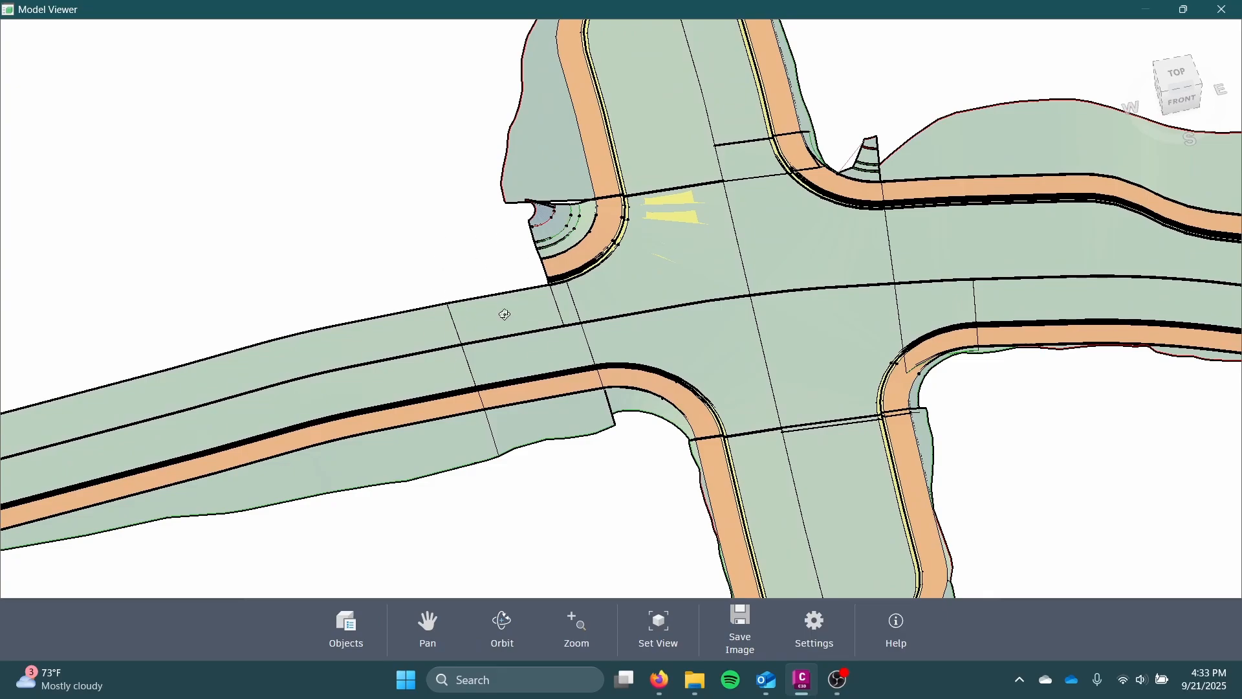
left_click_drag(474, 273, 409, 250)
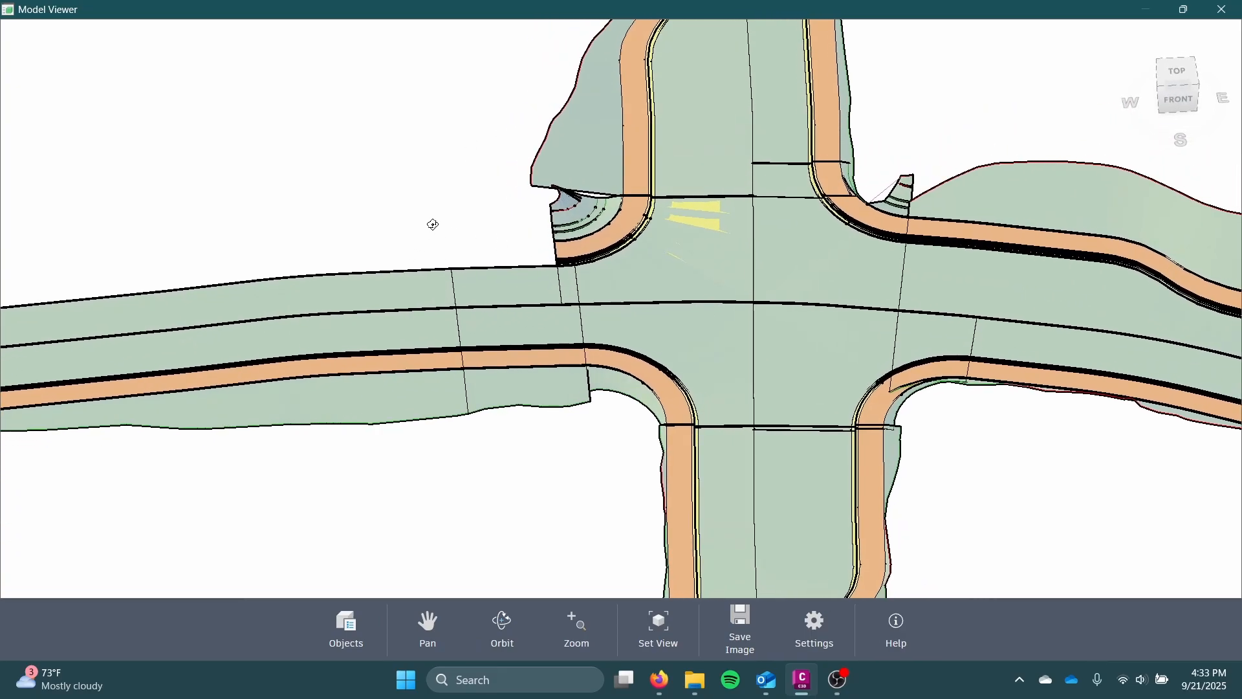
Step: Inspect McCormick Road's west leg and its tie-in to the northwest curb return in the 3D model
middle_click_drag(433, 224, 643, 263)
scroll(765, 266, "up", 3)
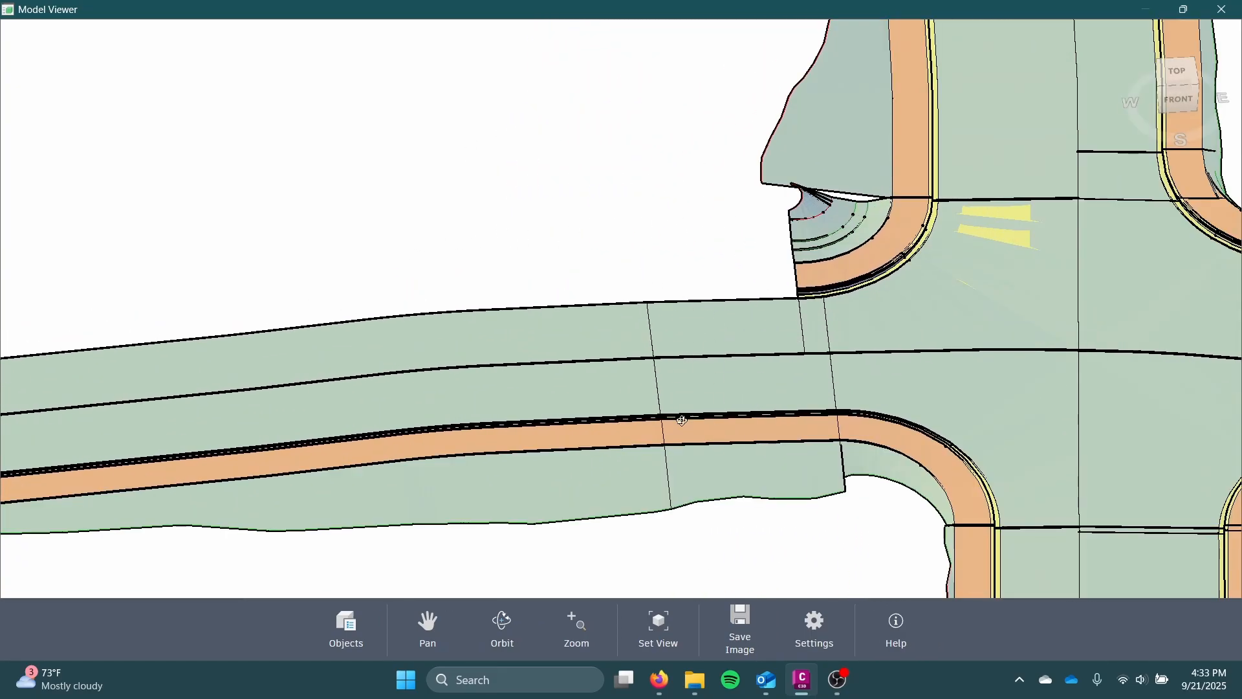
scroll(682, 421, "down", 5)
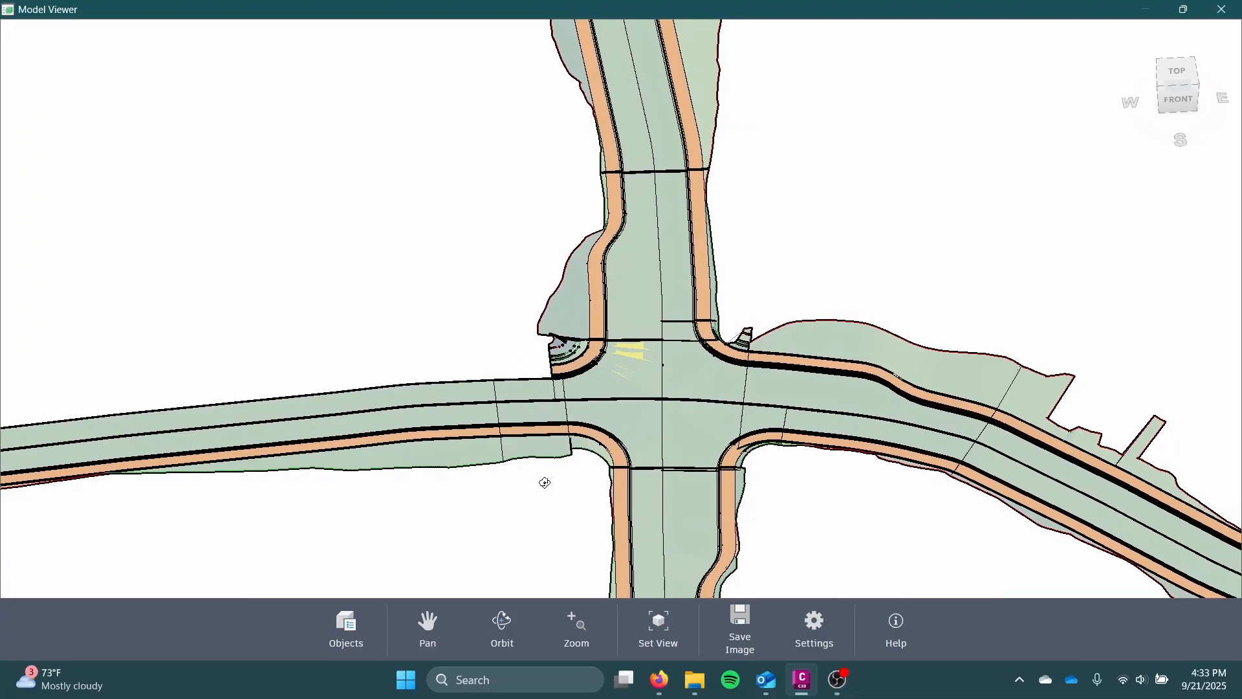
left_click_drag(677, 390, 668, 430)
middle_click_drag(565, 405, 602, 354)
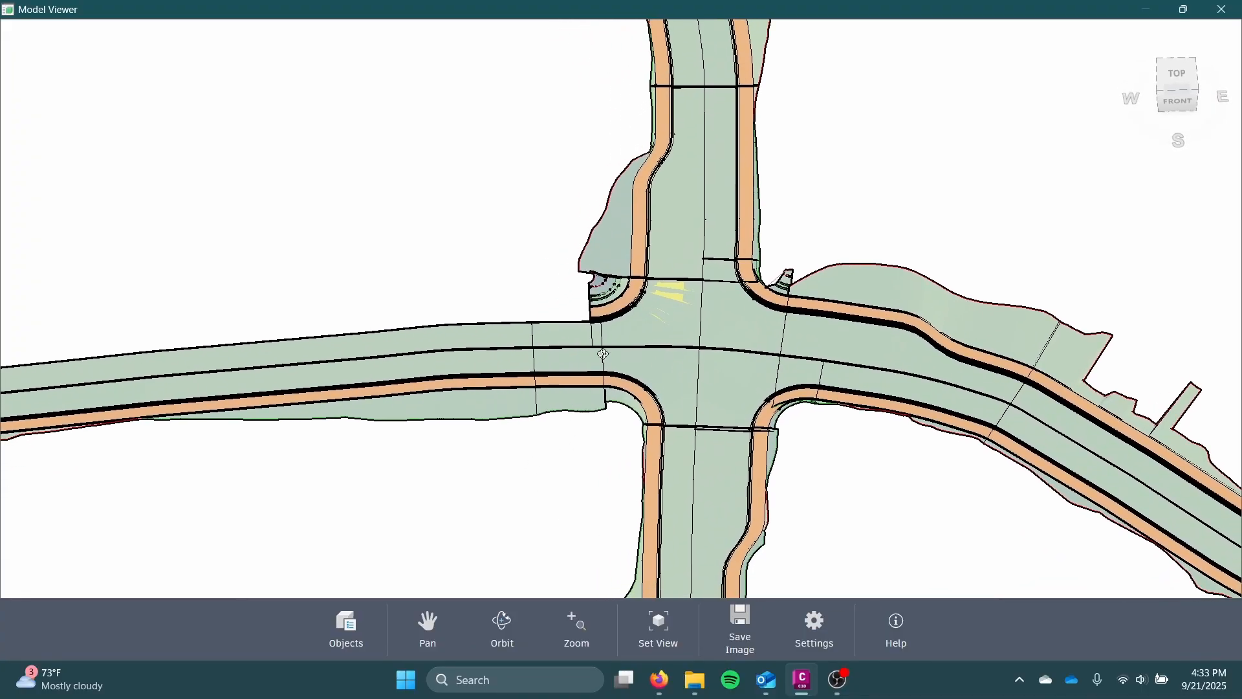
scroll(523, 294, "up", 2)
scroll(523, 294, "up", 2)
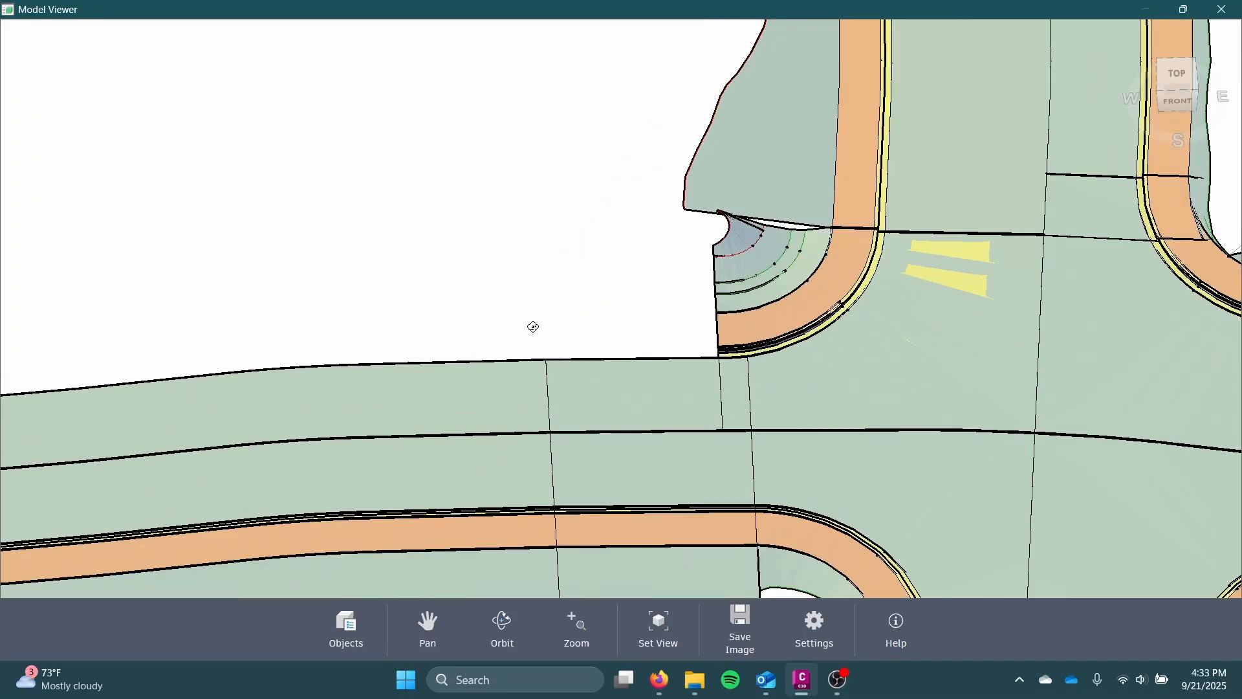
scroll(534, 295, "down", 6)
middle_click_drag(688, 302, 637, 552)
left_click_drag(589, 286, 594, 347)
middle_click_drag(597, 317, 615, 249)
Step: Inspect how the northeast curb return meets the adjoining road regions, checking the curb and sidewalk edges in 3D
left_click_drag(712, 481, 525, 509)
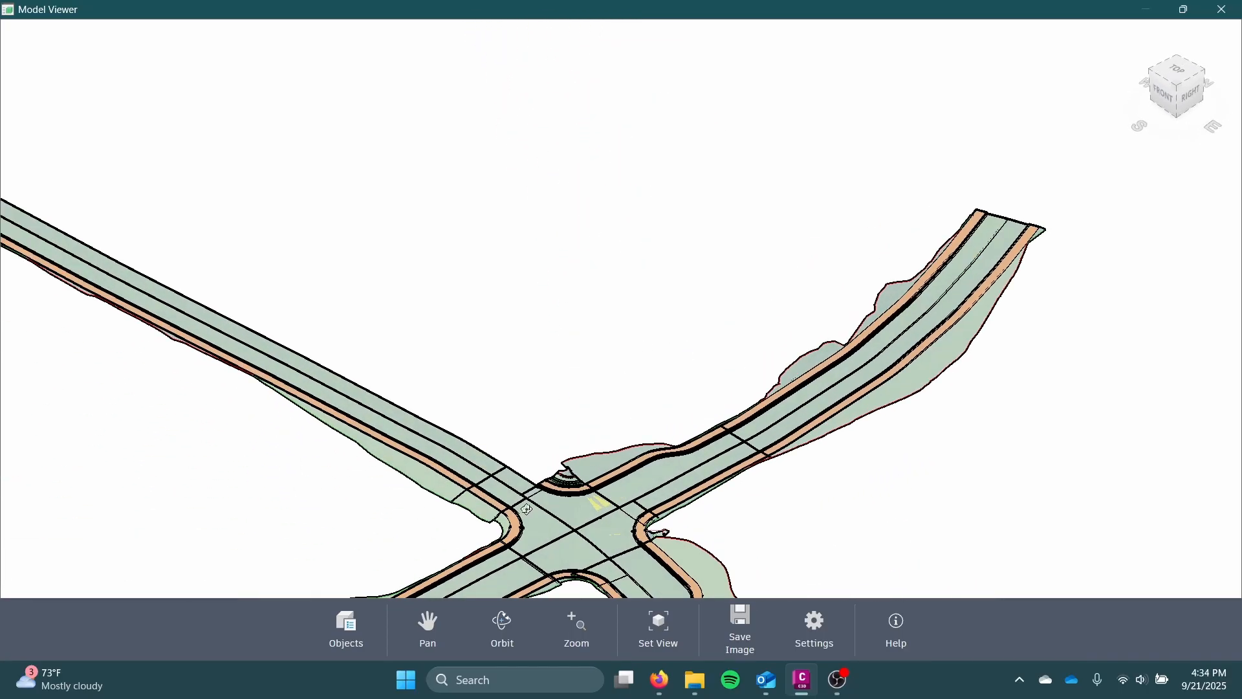
middle_click_drag(627, 565, 608, 372)
scroll(611, 374, "up", 8)
left_click_drag(575, 354, 486, 332)
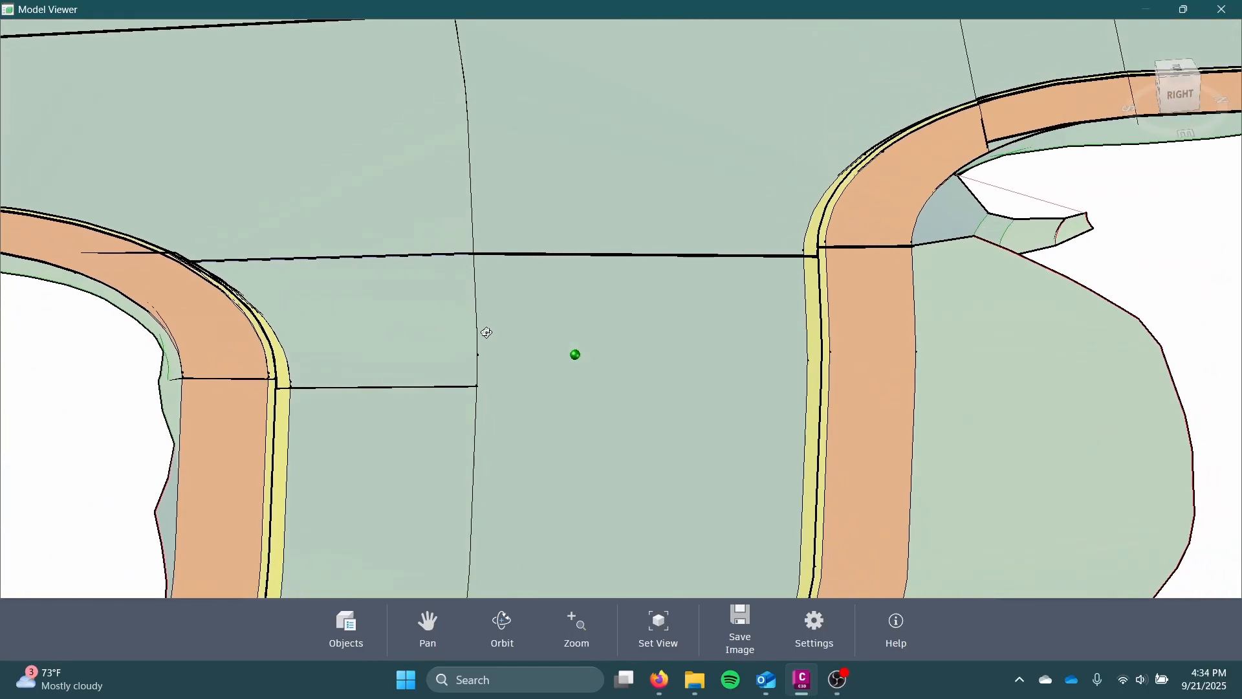
scroll(728, 241, "up", 3)
scroll(951, 252, "up", 3)
left_click_drag(964, 250, 1053, 193)
scroll(949, 198, "down", 3)
middle_click_drag(943, 201, 838, 387)
left_click_drag(636, 256, 785, 266)
scroll(679, 211, "up", 5)
mouse_move(675, 209)
left_mouse_down()
mouse_move(600, 179)
mouse_move(543, 190)
left_mouse_up()
scroll(564, 206, "down", 4)
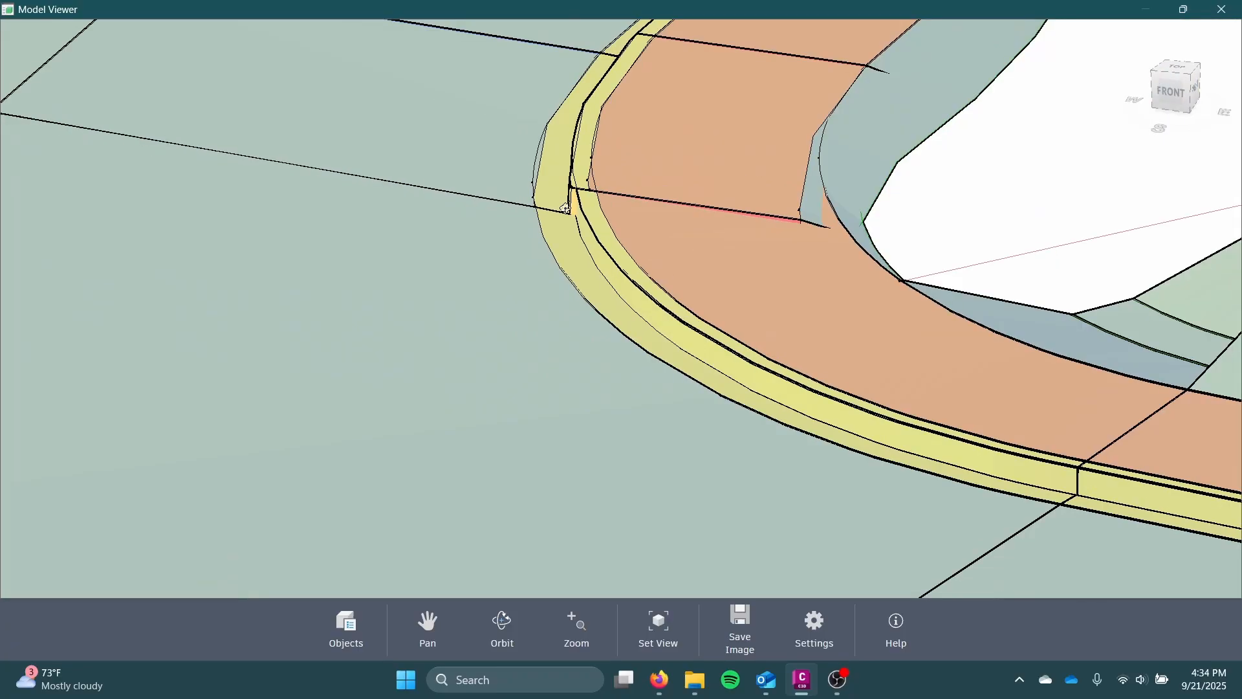
scroll(848, 341, "up", 3)
left_click_drag(782, 390, 868, 399)
scroll(809, 380, "down", 6)
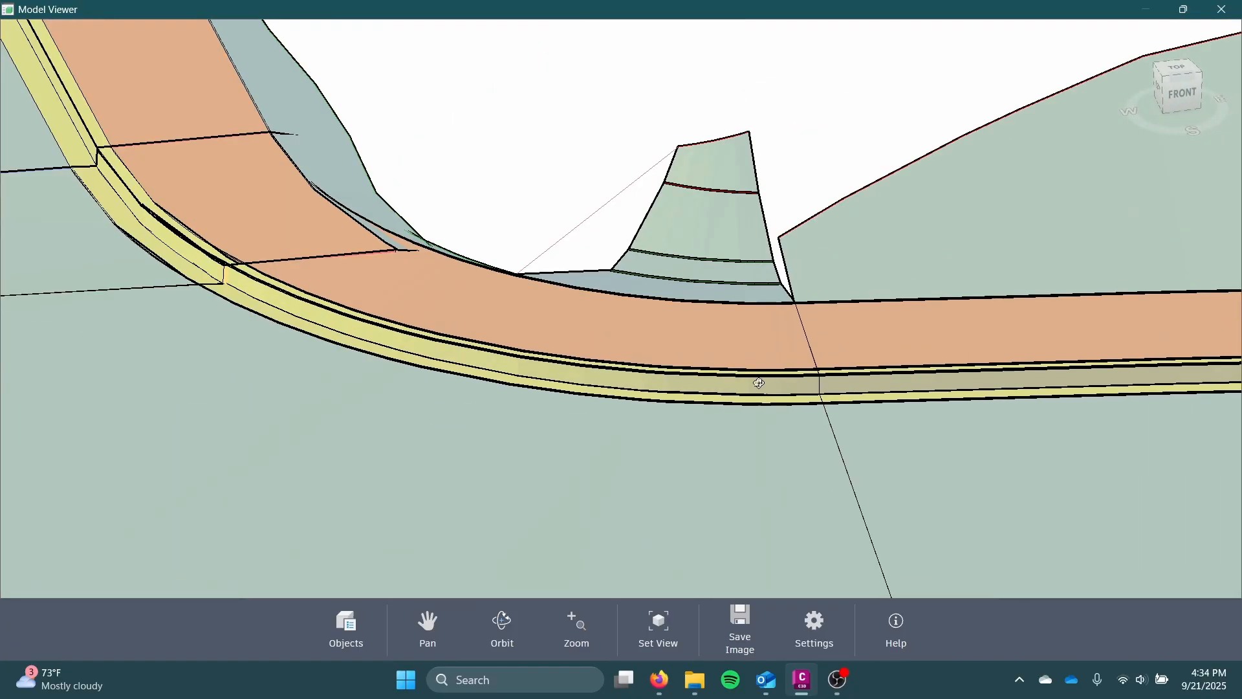
Step: Compare the northwest and northeast curb returns in 3D, checking their joints with Alderman Road's north leg
middle_click_drag(743, 398, 948, 288)
middle_click_drag(472, 290, 867, 313)
middle_click_drag(618, 316, 748, 323)
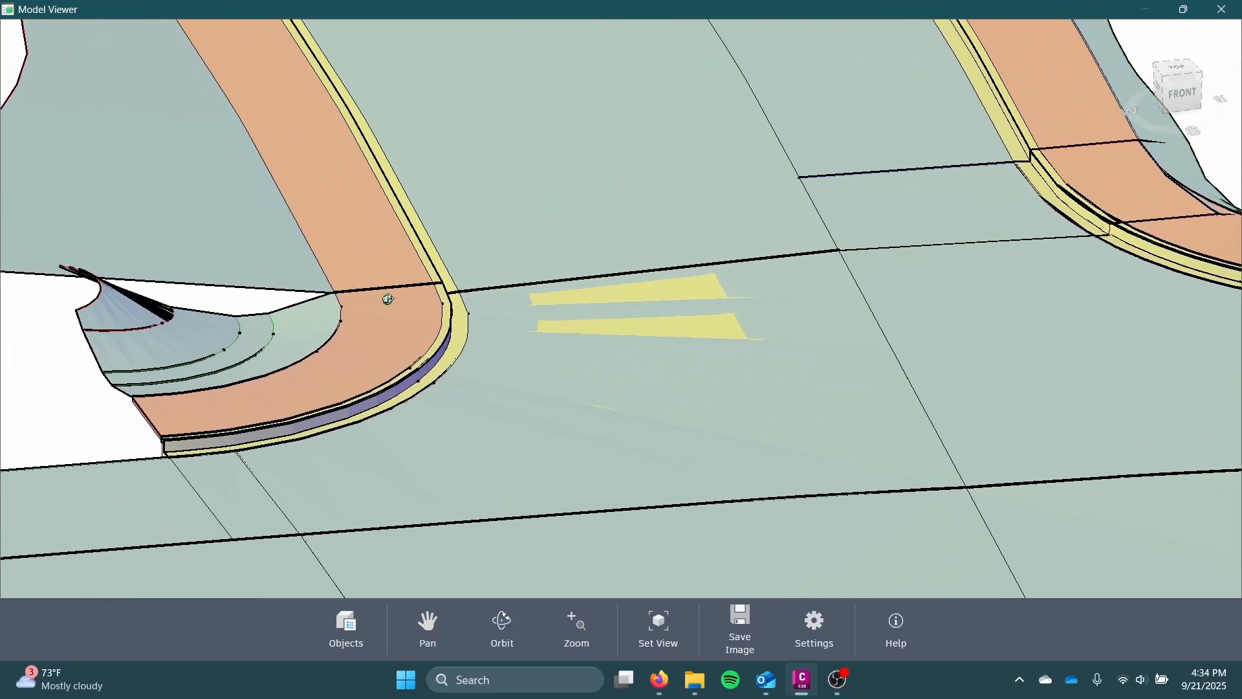
left_click_drag(388, 298, 253, 301)
scroll(427, 312, "up", 6)
scroll(606, 355, "down", 7)
middle_click_drag(613, 354, 498, 345)
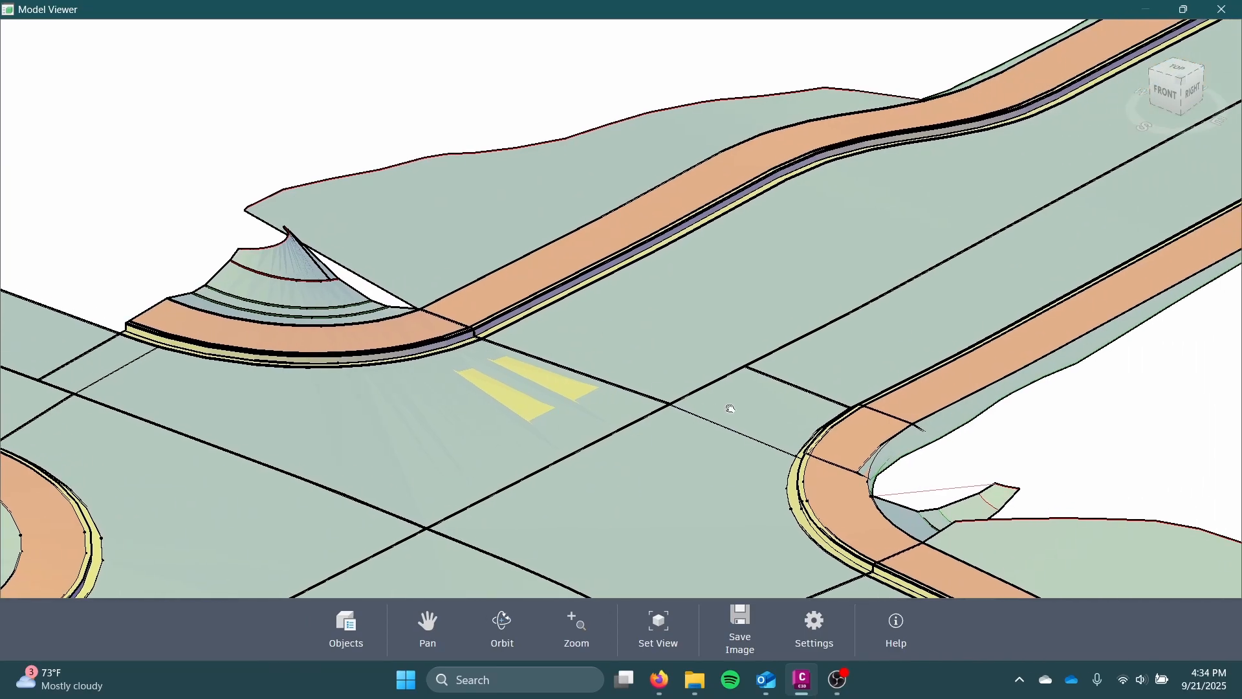
middle_click_drag(825, 408, 837, 408)
left_click_drag(726, 443, 878, 428)
left_click_drag(841, 441, 399, 260)
scroll(349, 286, "down", 6)
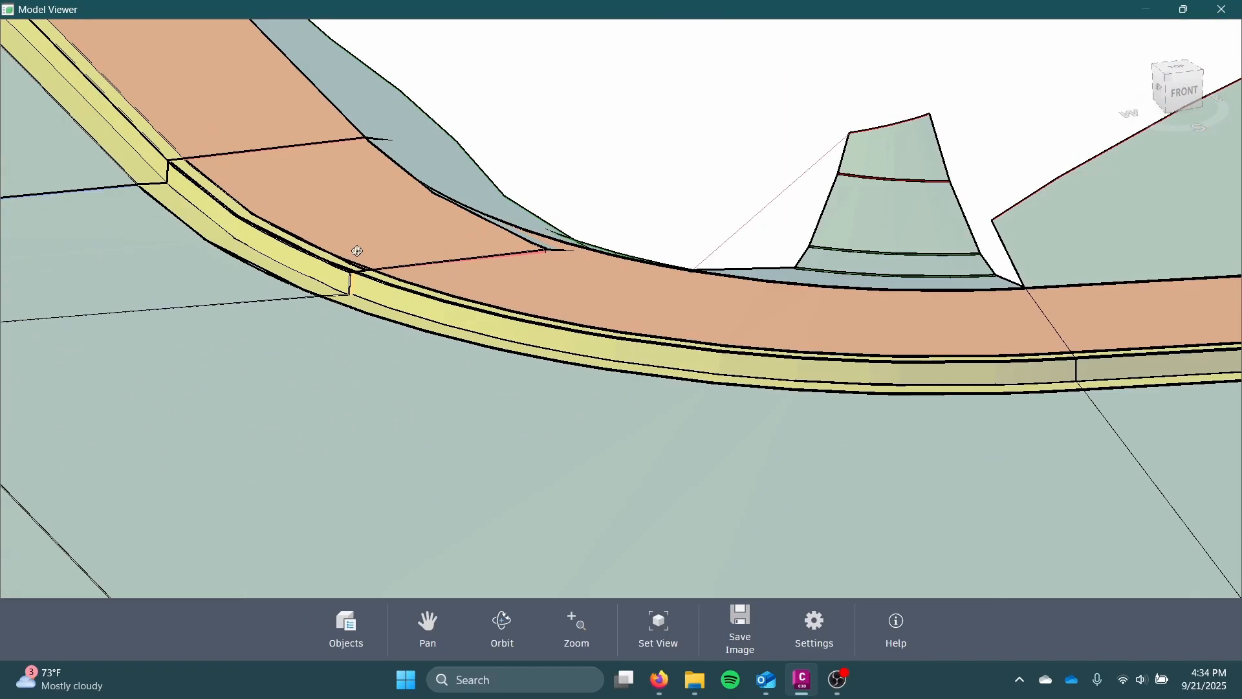
Step: Inspect the southeast curb return's joints with the adjoining sidewalk regions in 3D and close the Object Viewer
left_click_drag(501, 395, 686, 422)
scroll(686, 421, "up", 2)
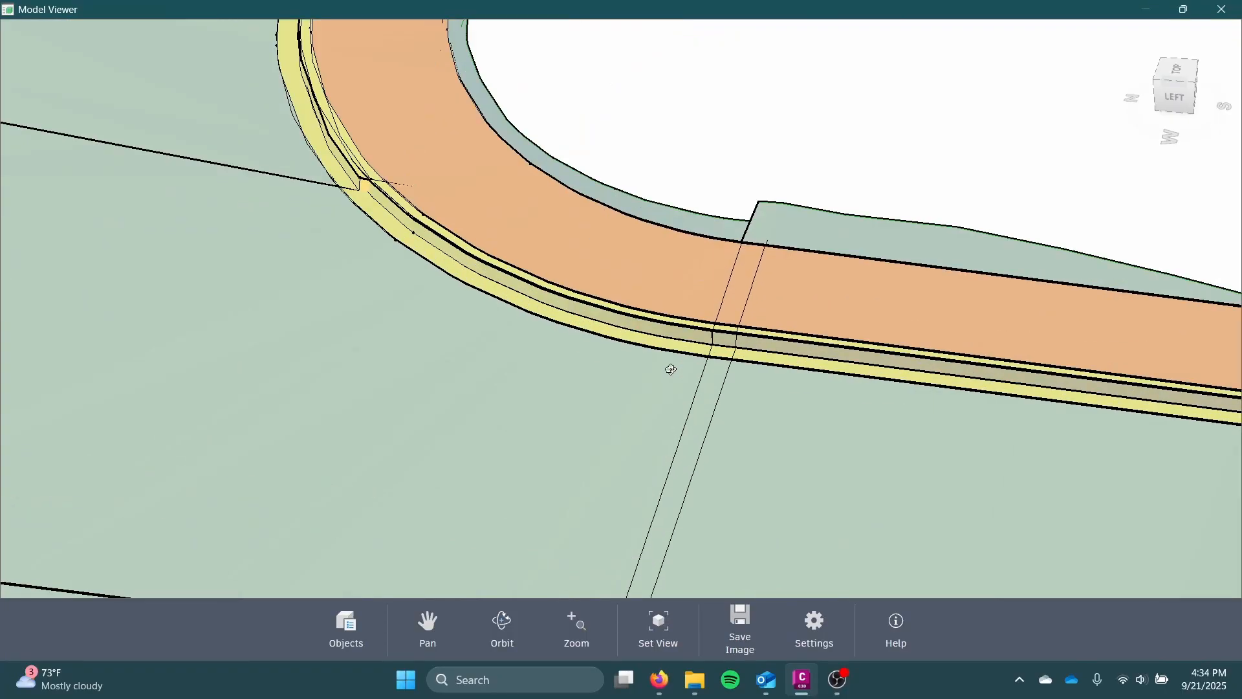
left_click_drag(669, 373, 716, 360)
scroll(716, 360, "down", 3)
middle_click_drag(716, 360, 694, 303)
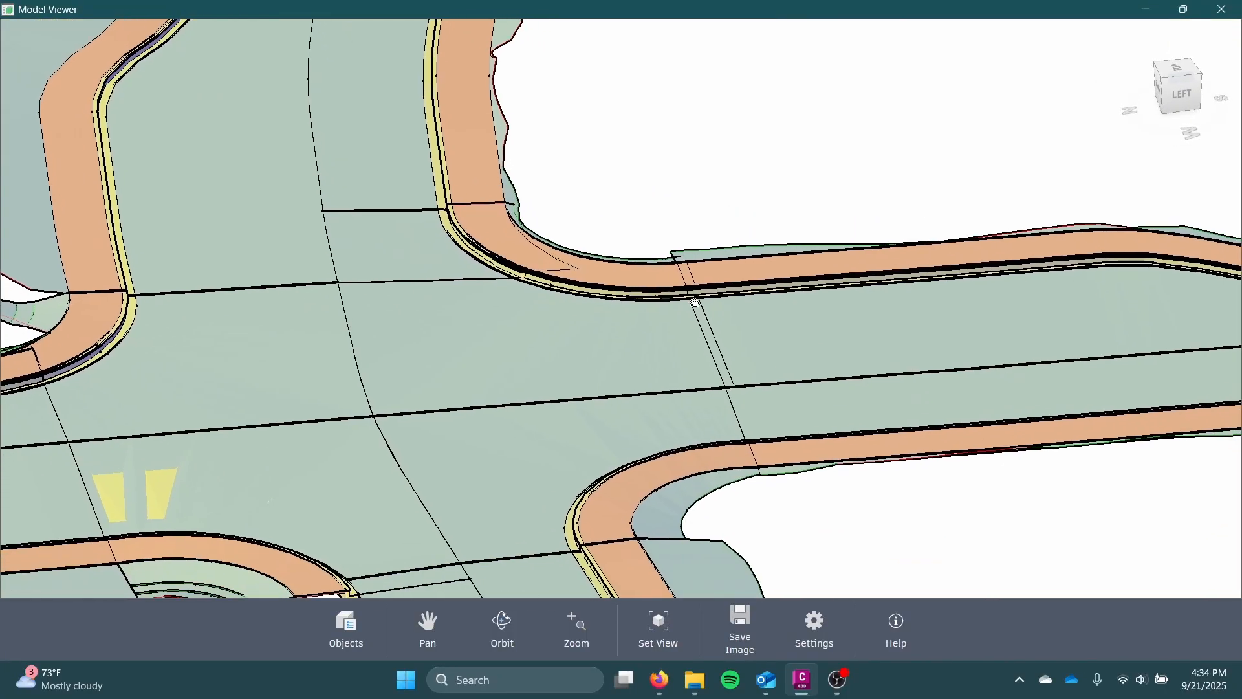
scroll(695, 304, "down", 3)
left_click(1222, 10)
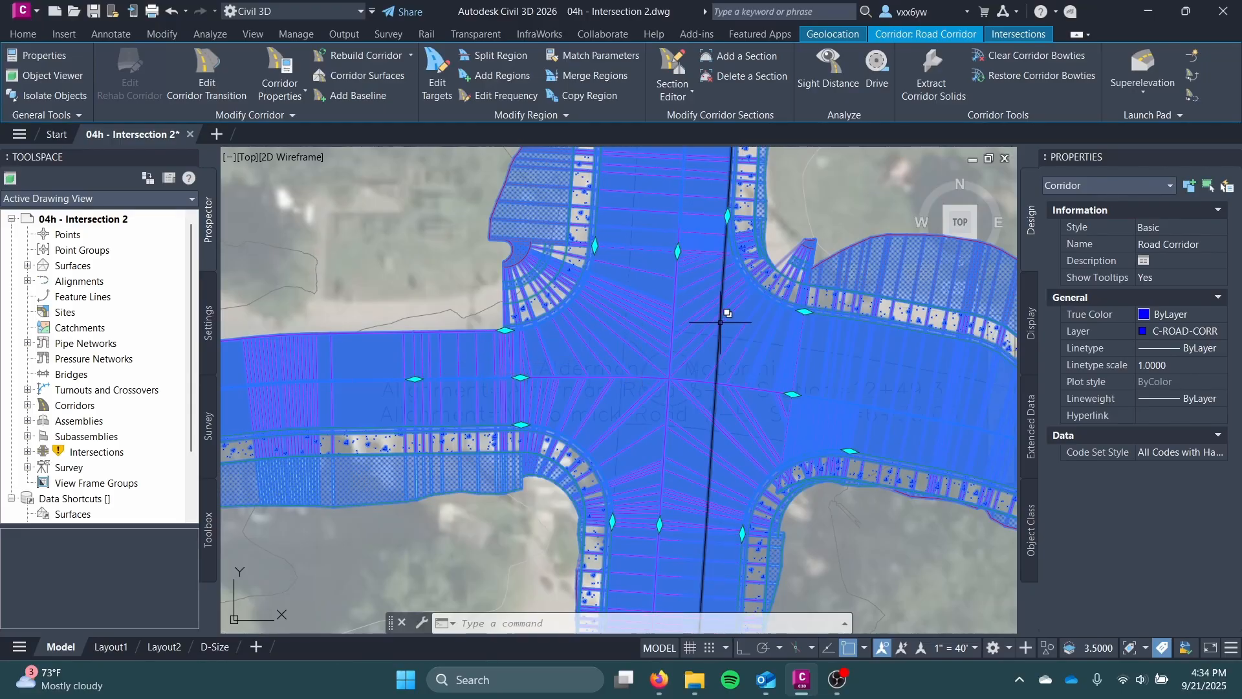
Step: Reselect the Road Corridor at the north side of the Alderman - McCormick intersection
scroll(721, 278, "up", 3)
key("Escape")
scroll(721, 273, "down", 2)
left_click(574, 369)
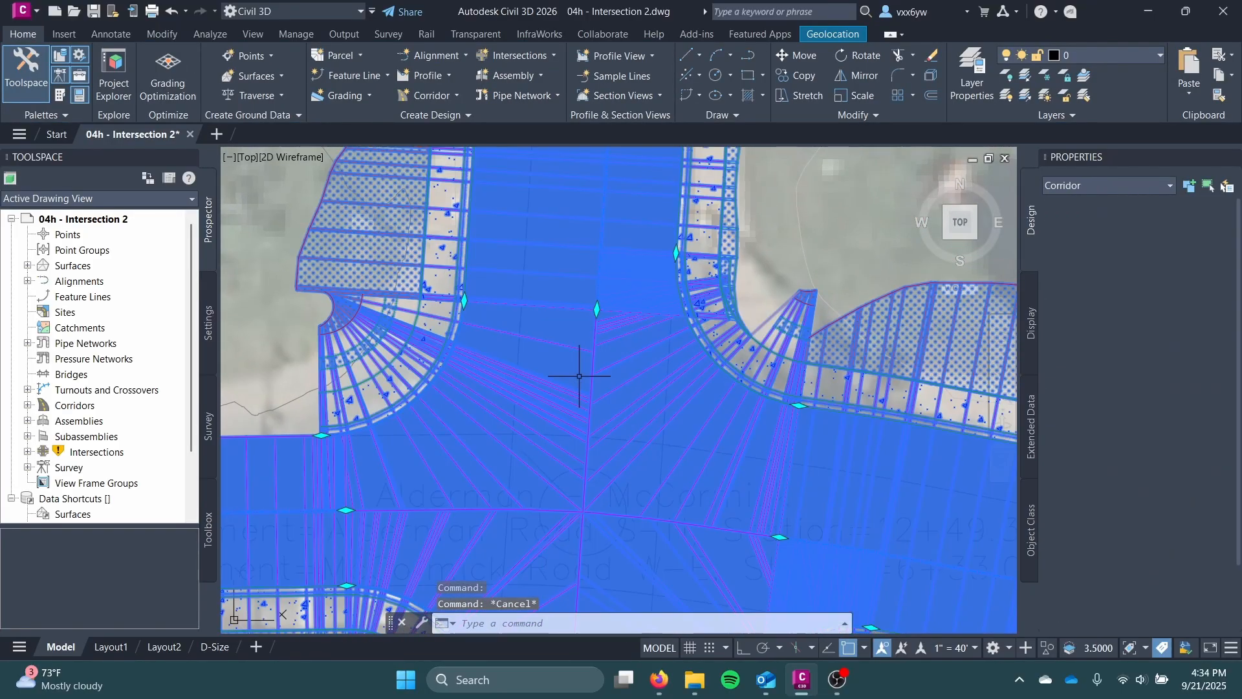
Step: In the Road Corridor's properties, change the assembly of region RG - Right Sidewalk - (6) on the McCormick Road W-E baseline to Sidewalk Road
right_click(578, 369)
left_click(278, 70)
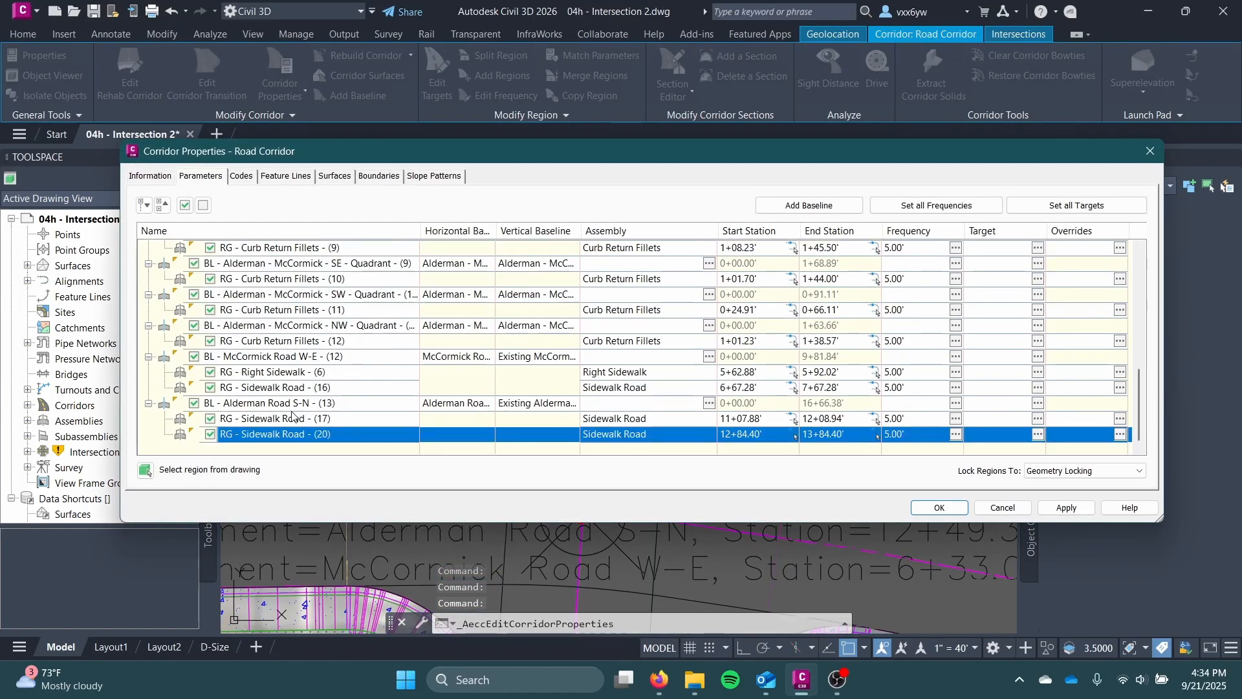
left_click(283, 372)
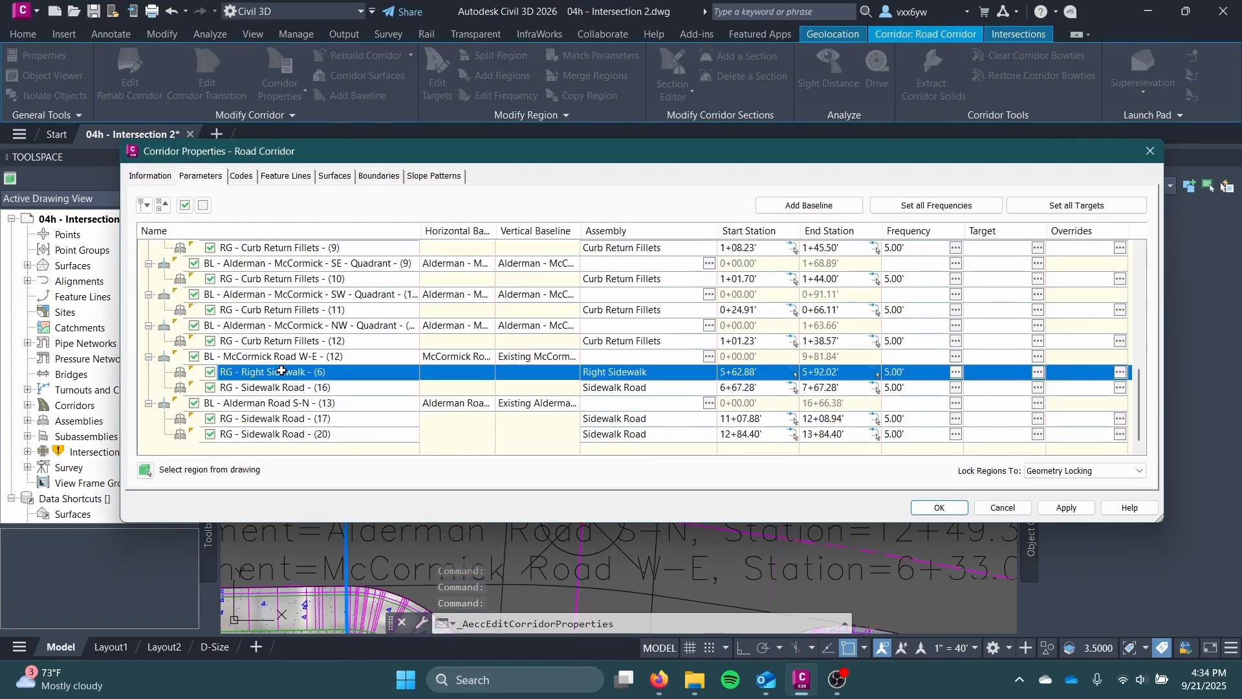
double_click(307, 371)
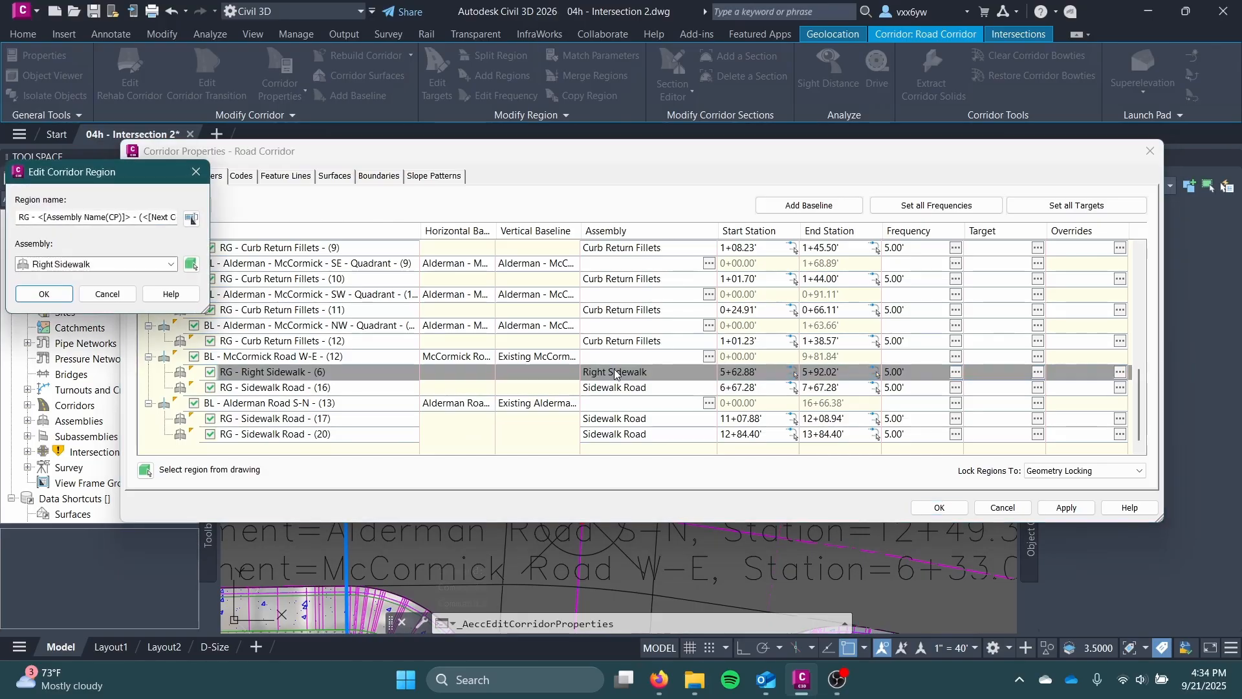
left_click(97, 264)
left_click(65, 395)
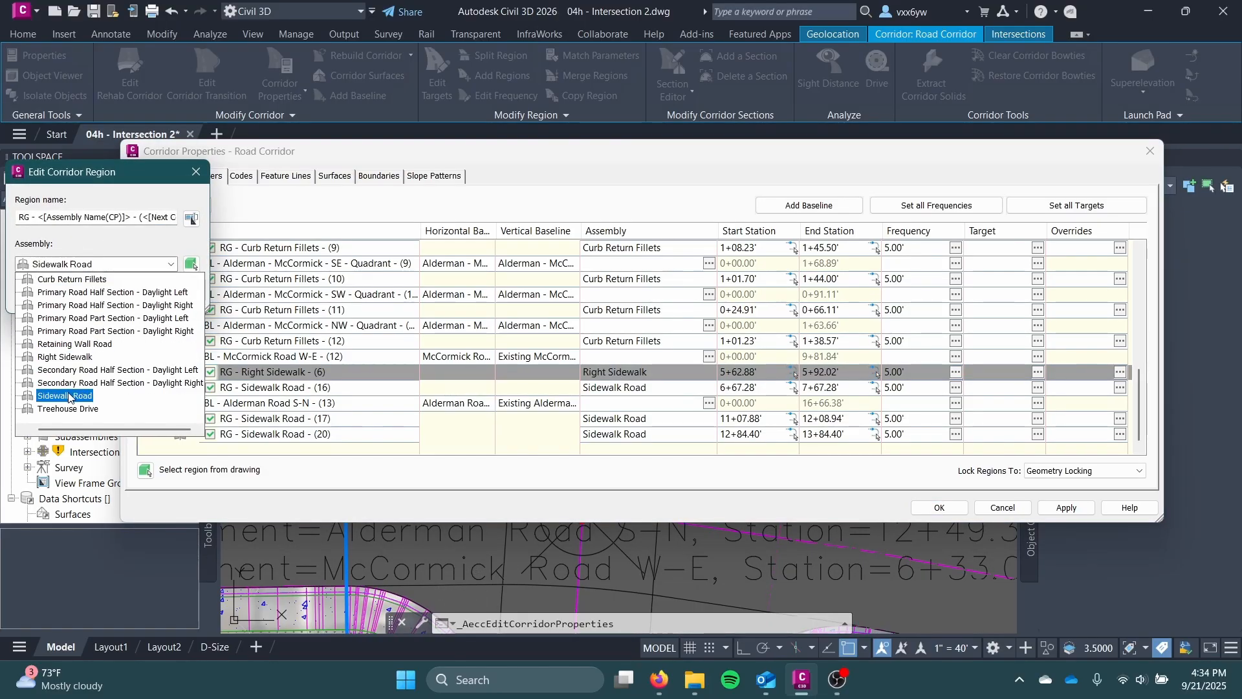
left_click(44, 293)
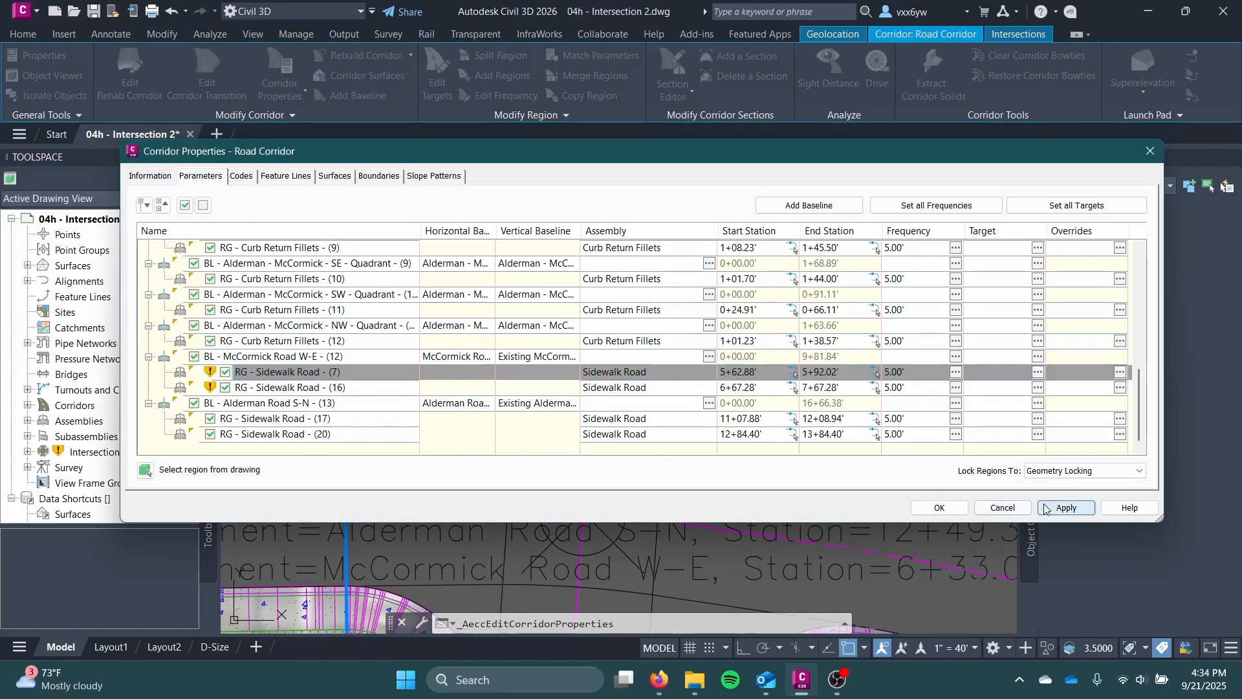
Step: Apply the corridor changes, highlight the SW quadrant curb return region, and close the corridor properties
left_click(1066, 507)
left_click(574, 293)
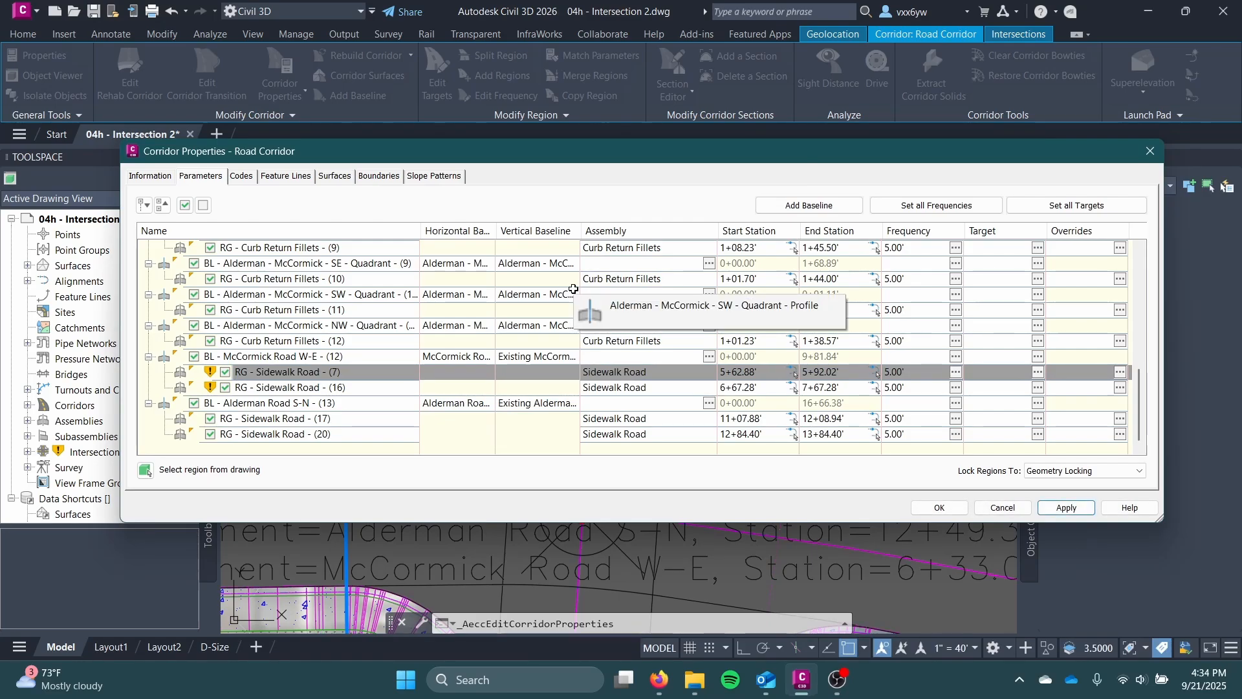
left_click(353, 309)
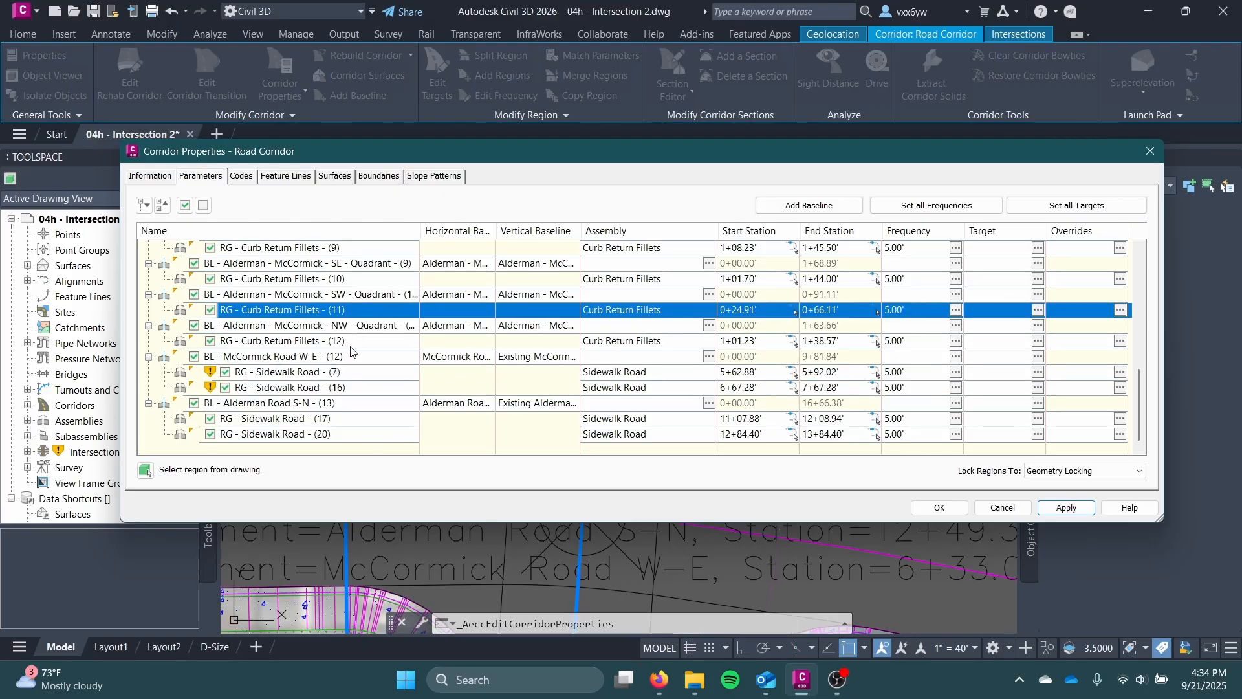
mouse_move(538, 160)
left_mouse_down()
mouse_move(654, 517)
mouse_move(502, 60)
left_mouse_up()
left_click(958, 410)
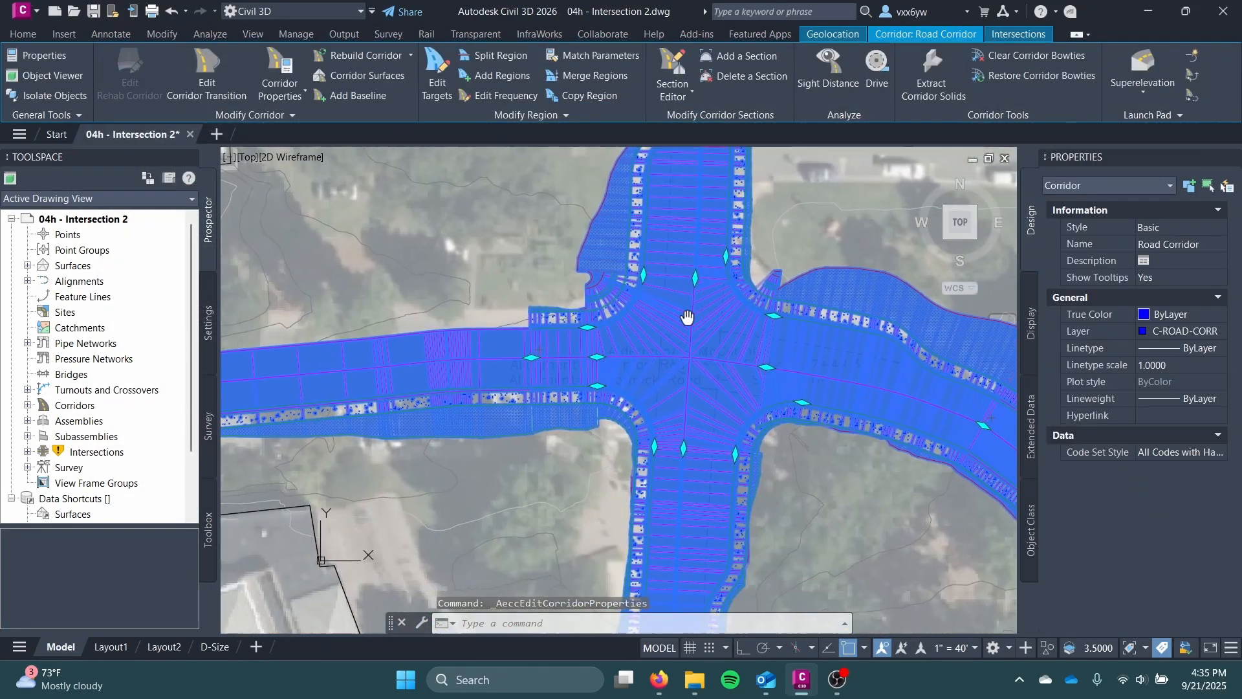
Step: Examine the corridor around the Alderman - McCormick intersection, especially the sections along the northeast curb return
key("Escape")
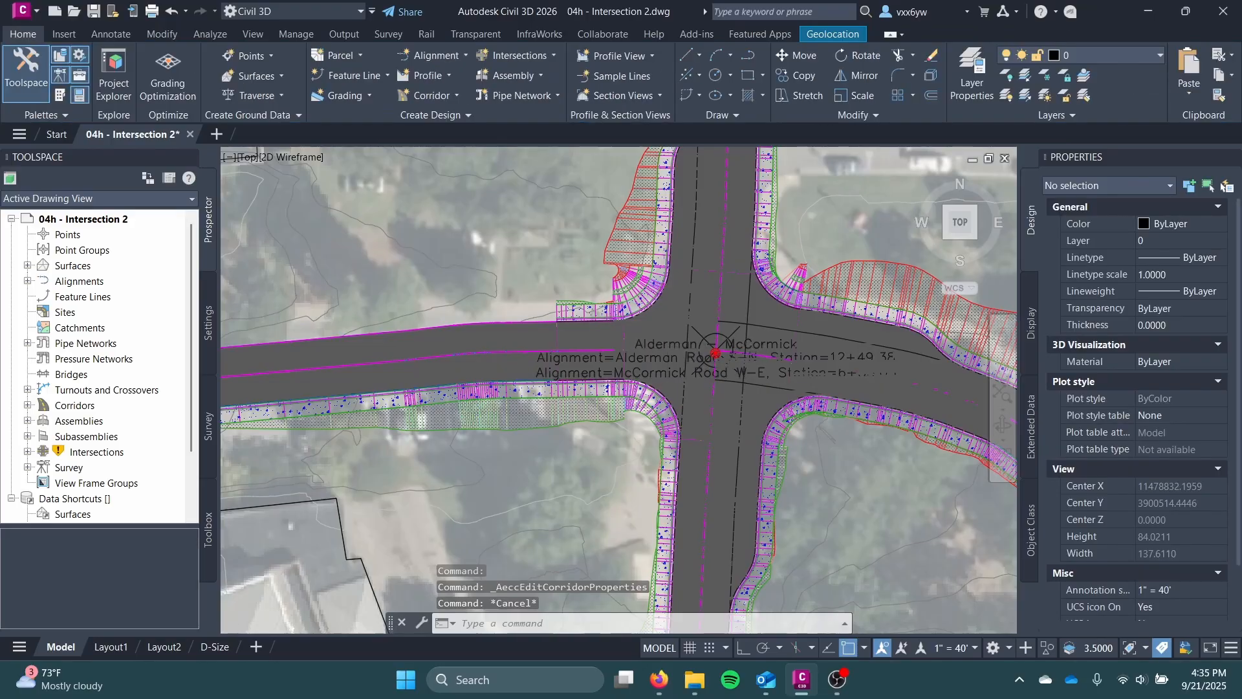
scroll(663, 348, "up", 1)
middle_click_drag(664, 348, 693, 358)
scroll(694, 358, "down", 1)
scroll(722, 278, "up", 5)
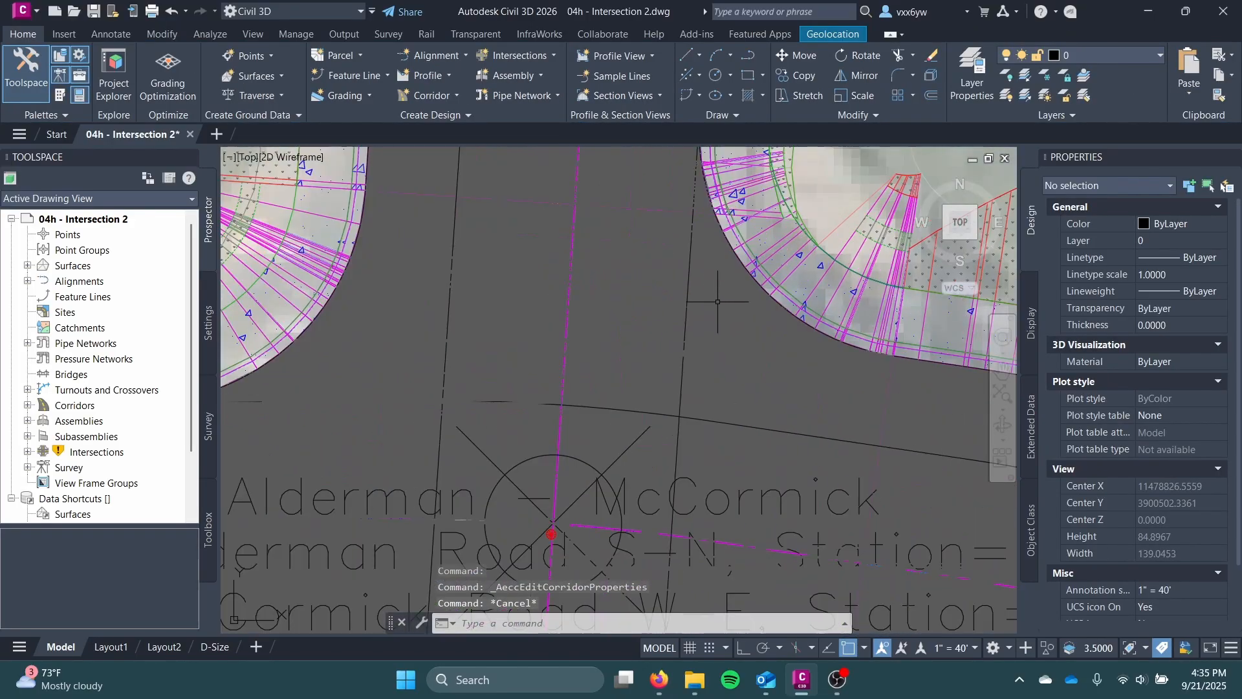
scroll(674, 338, "up", 4)
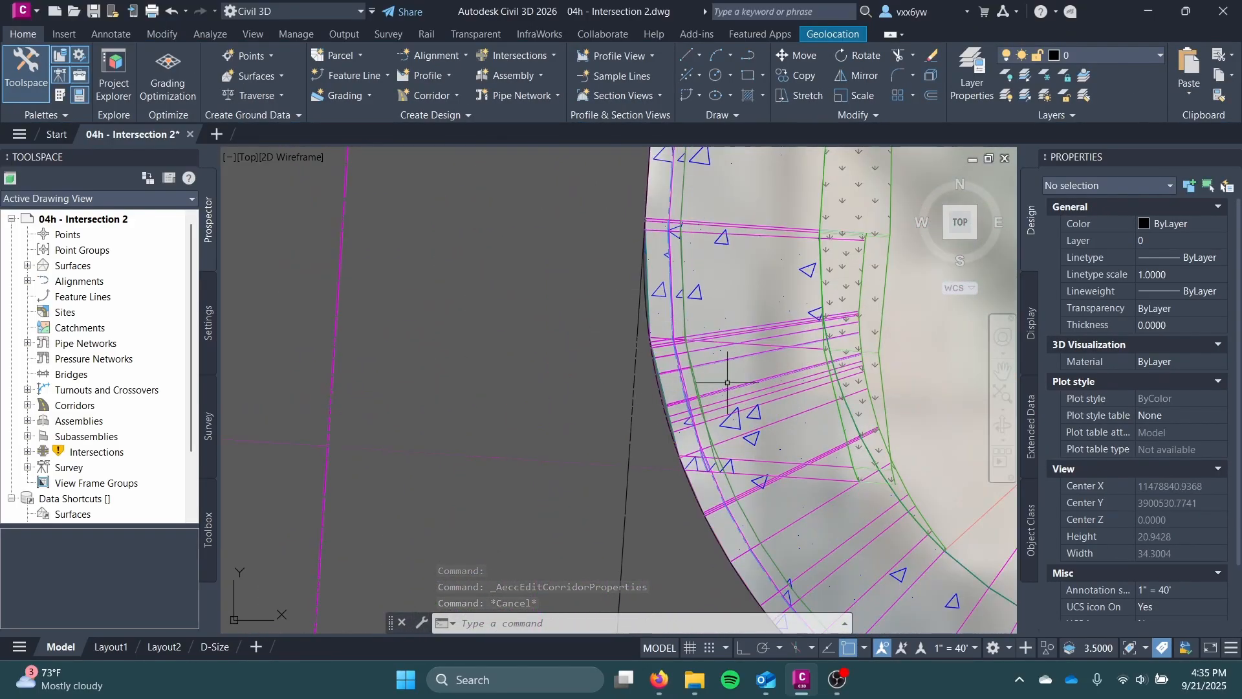
scroll(727, 382, "down", 8)
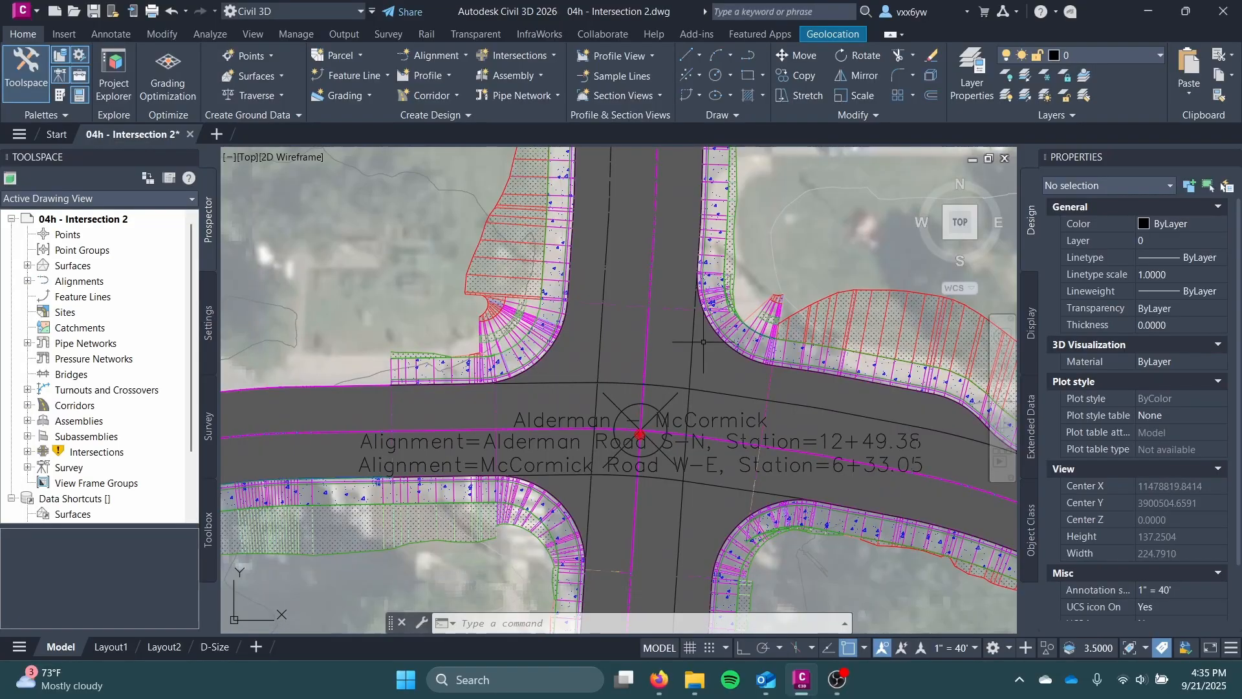
scroll(685, 362, "down", 2)
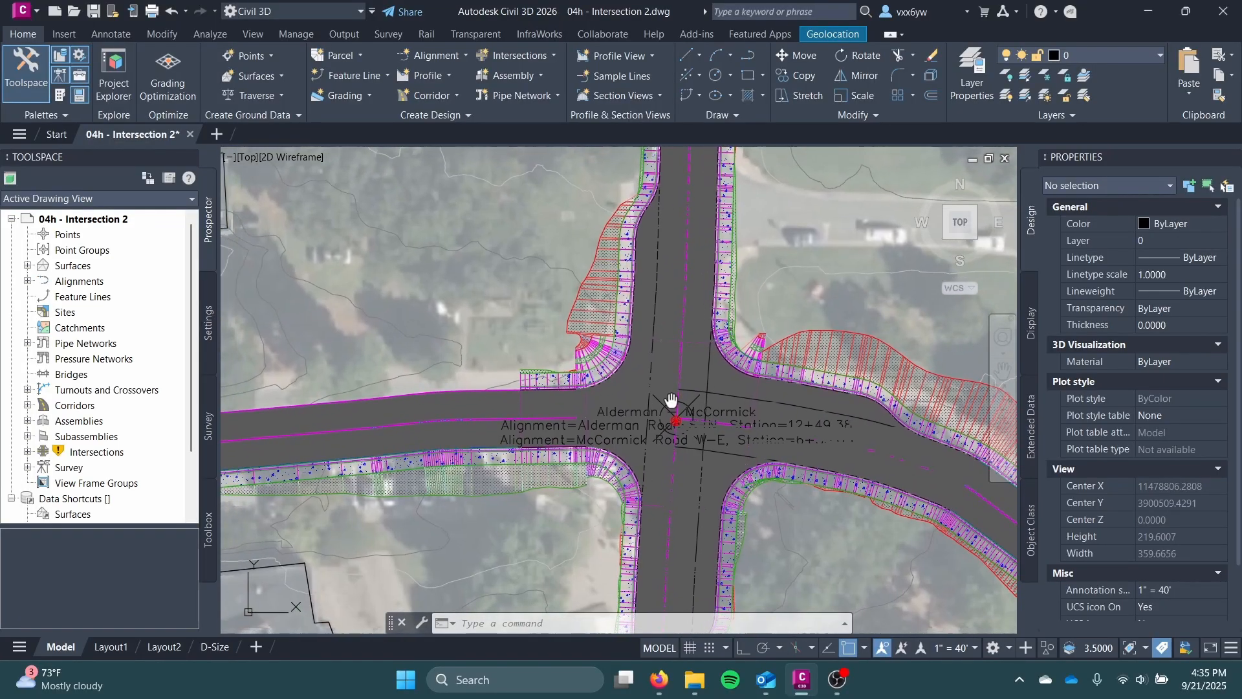
Step: Reopen the Road Corridor's properties and highlight the curb return region of the Alderman - McCormick NE quadrant in the drawing
left_click(643, 360)
left_click(280, 83)
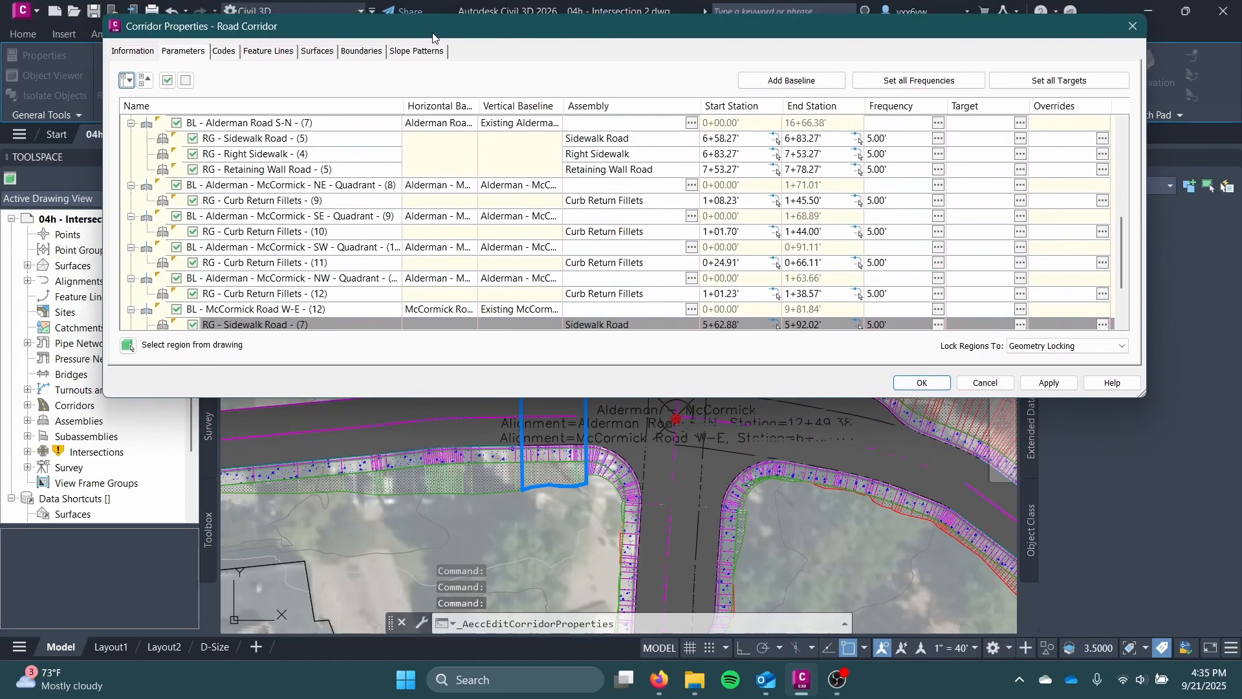
left_click_drag(415, 64, 565, 200)
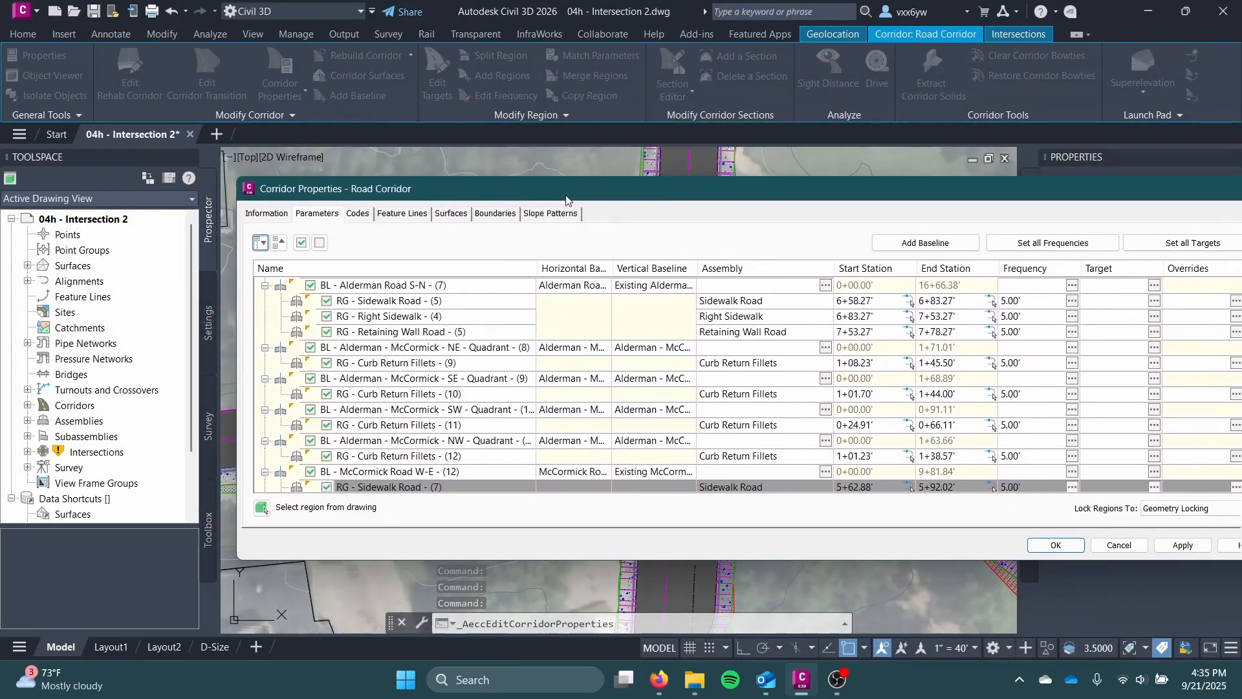
scroll(414, 370, "down", 2)
scroll(414, 370, "up", 2)
left_click(409, 381)
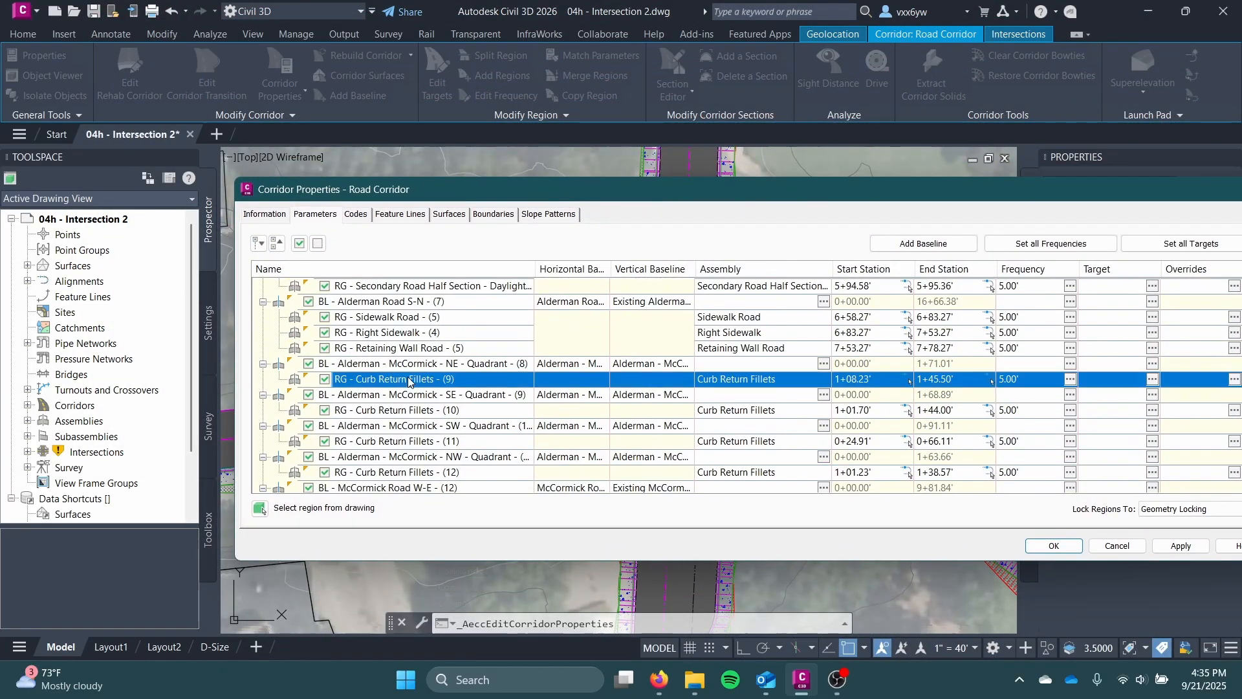
left_click_drag(521, 203, 471, 404)
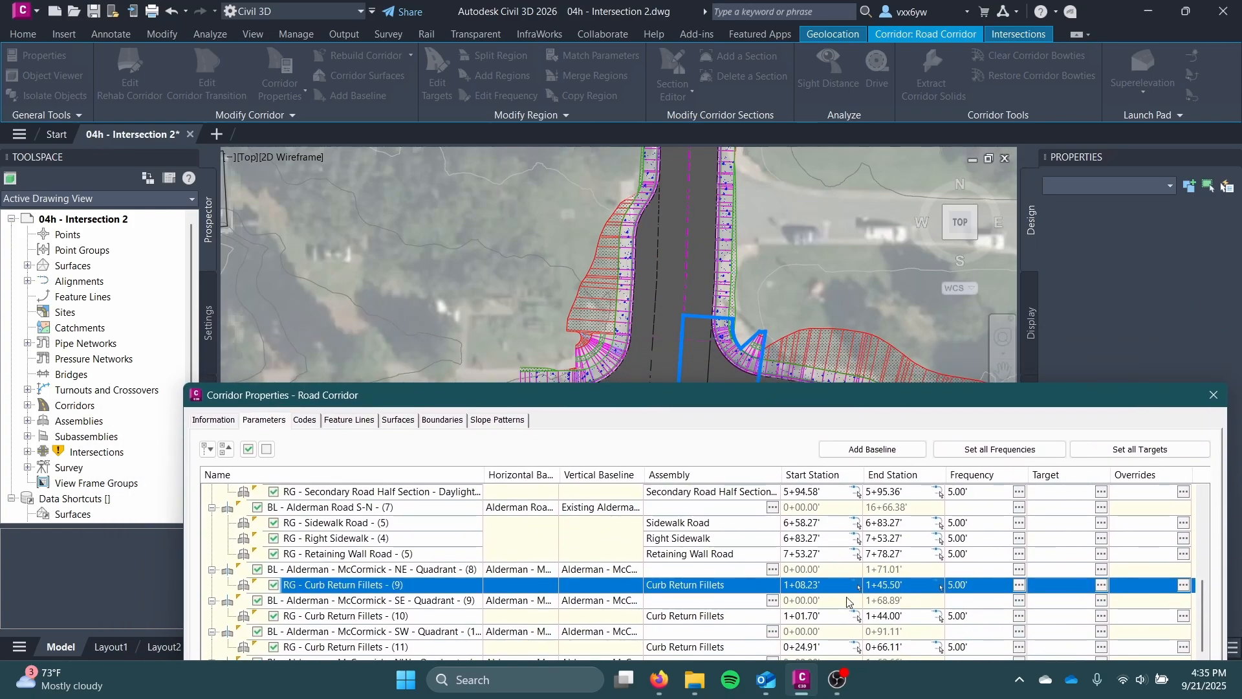
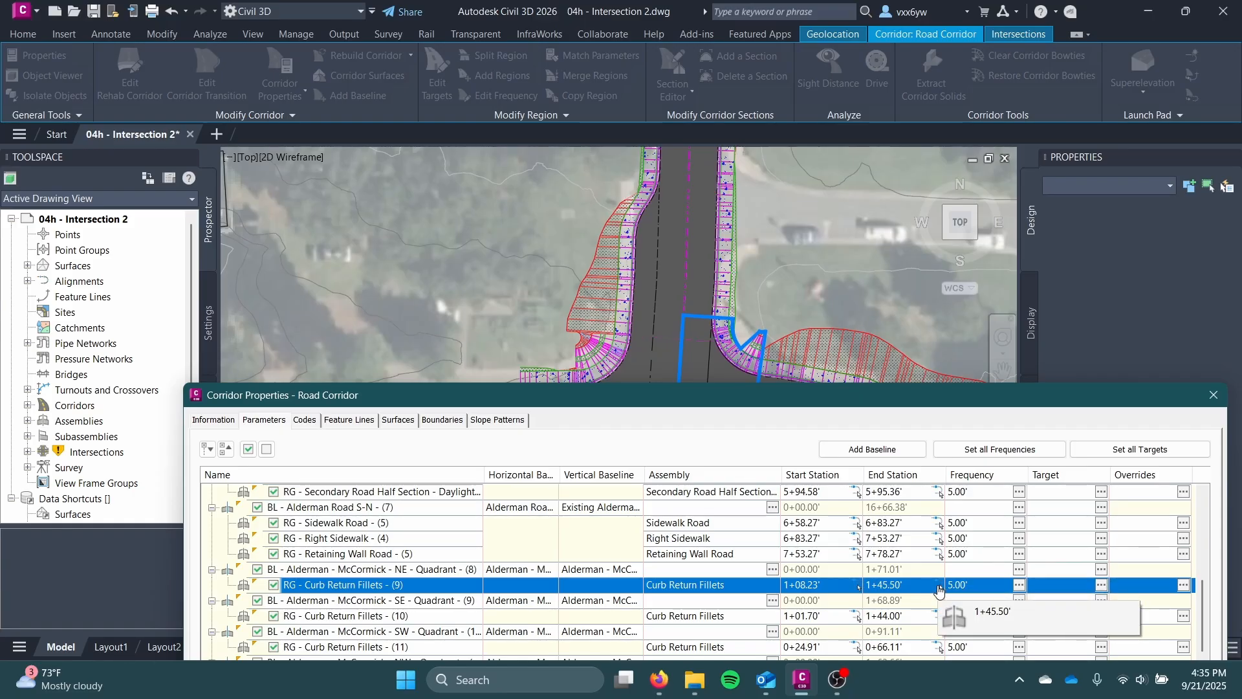
Step: For region RG - Curb Return Fillets - (1), set the assembly frequency along tangents and the horizontal curve increment to 2'
left_click_drag(889, 403, 815, 177)
scroll(893, 344, "up", 1)
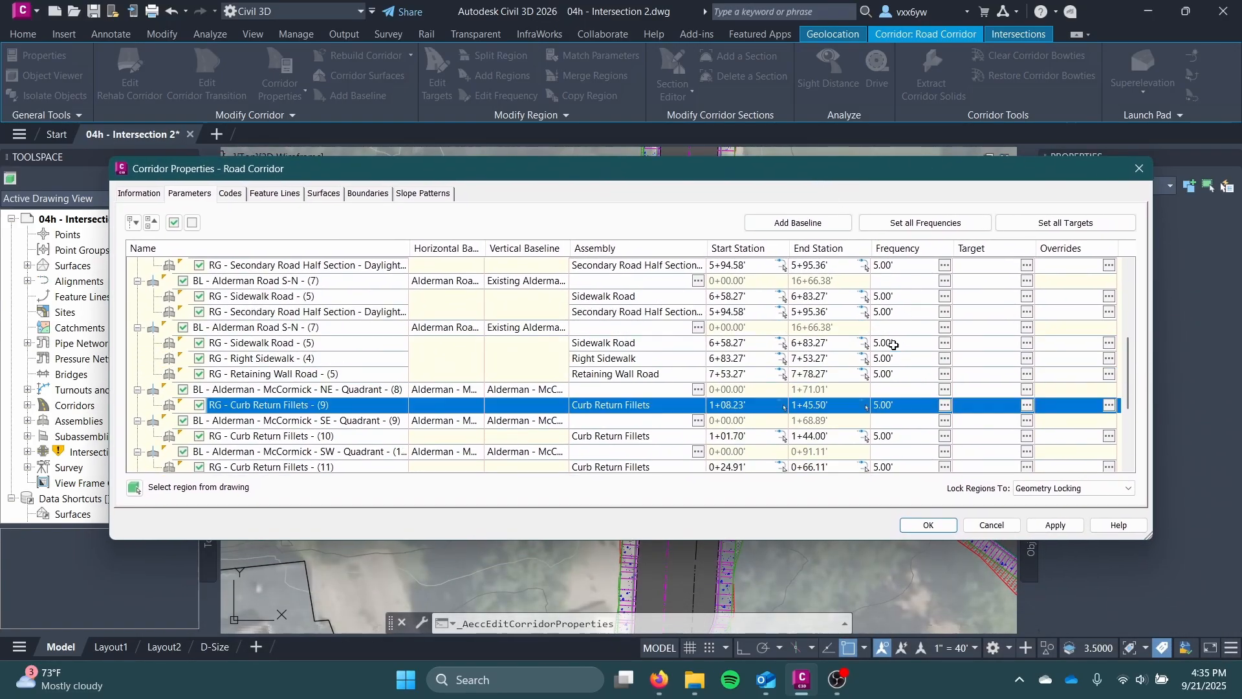
scroll(894, 344, "up", 5)
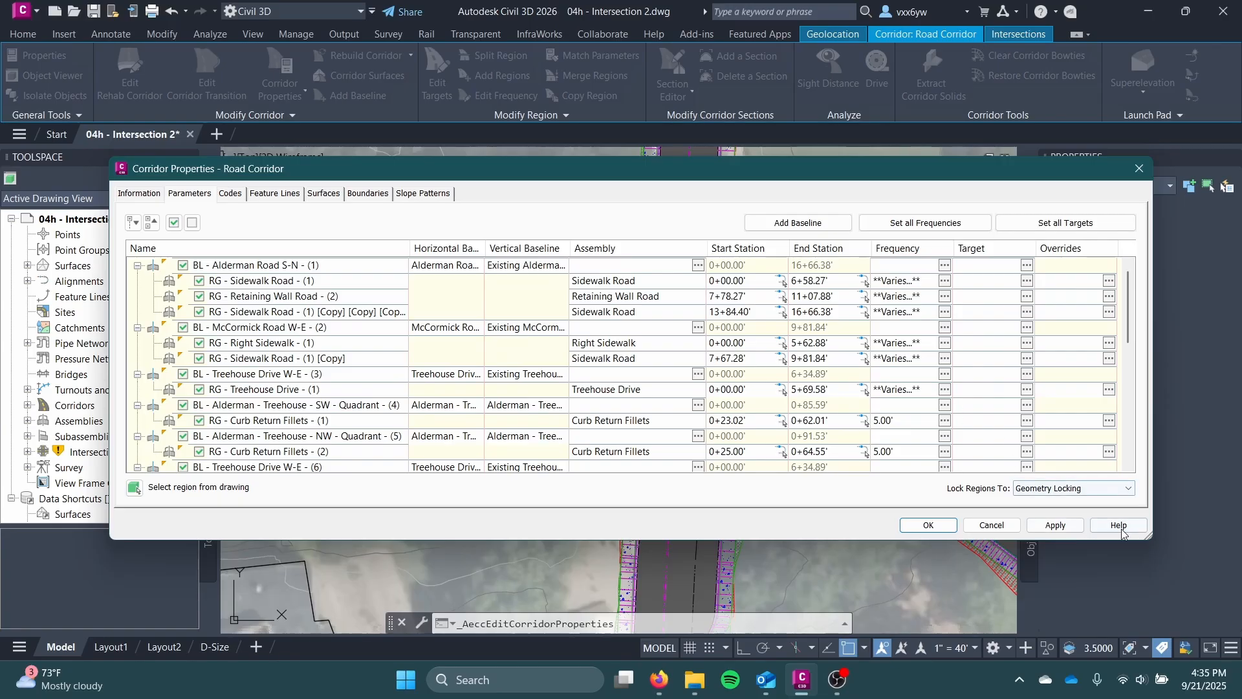
left_click_drag(1148, 536, 1214, 629)
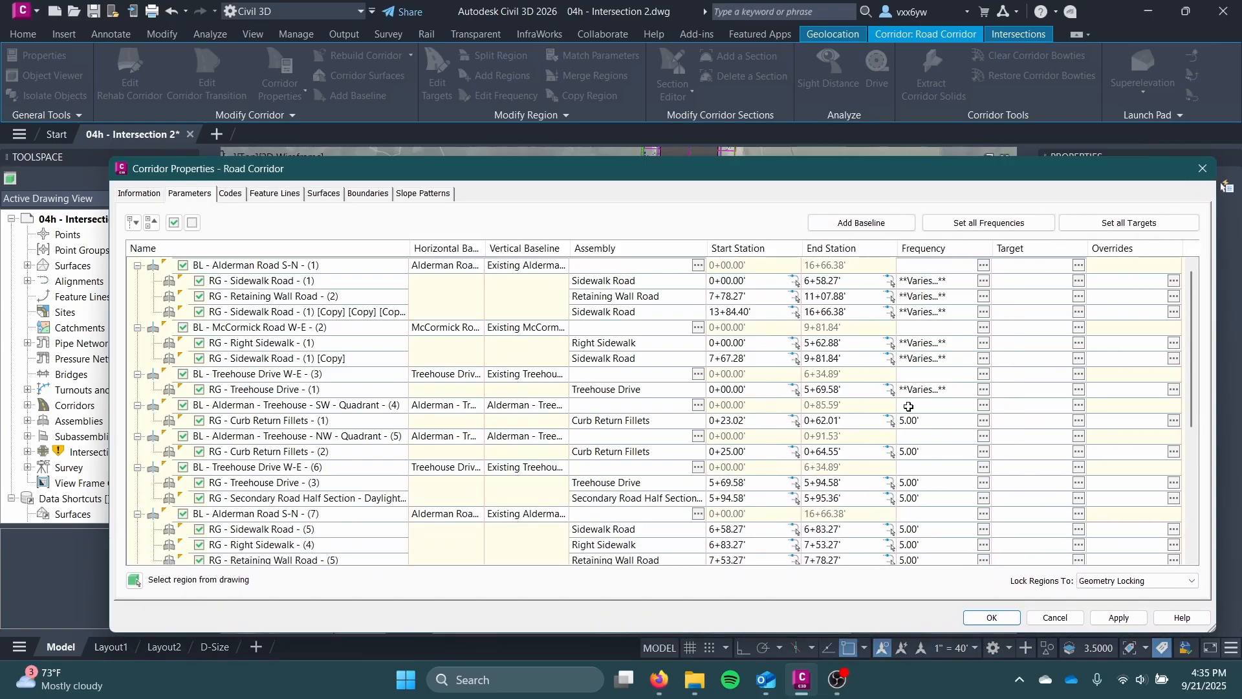
left_click(926, 423)
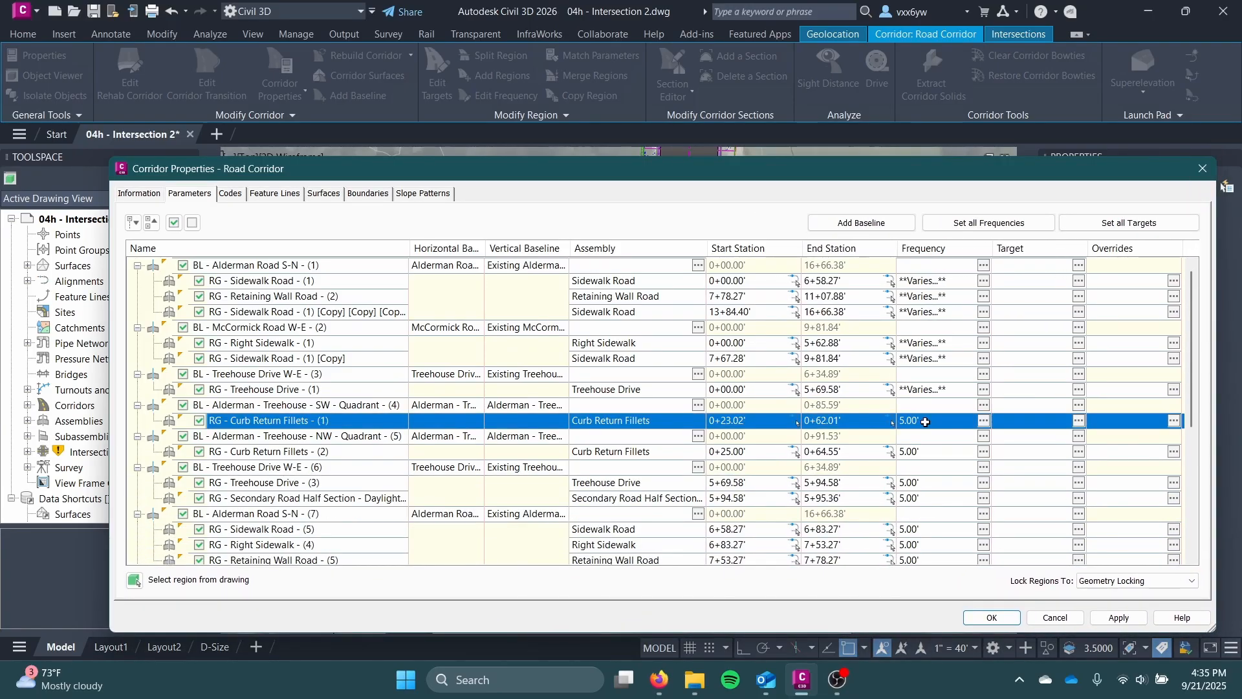
left_click(983, 421)
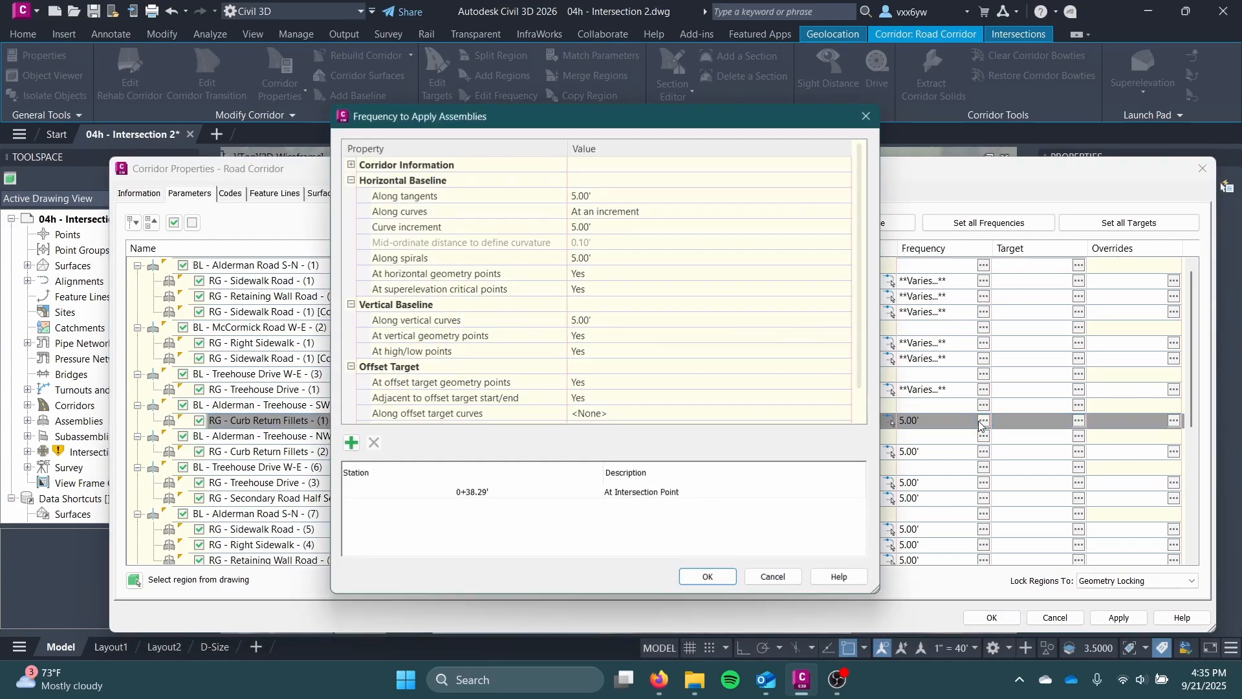
left_click(589, 194)
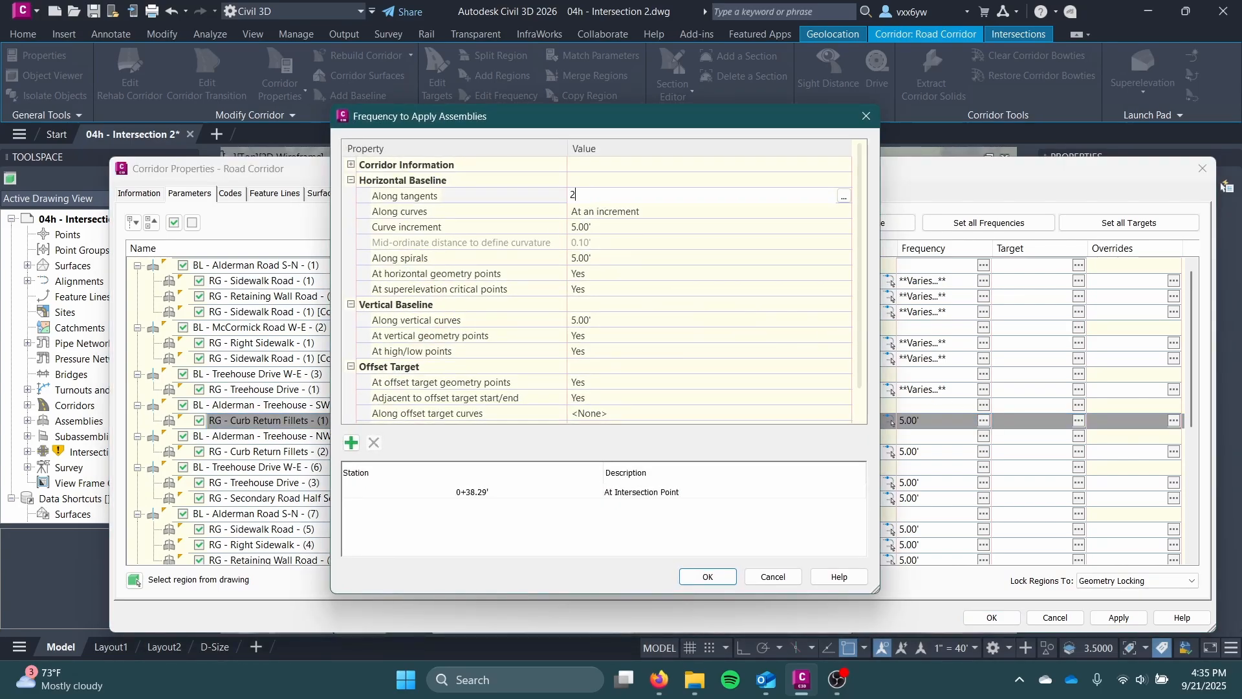
key("Return")
left_click(611, 235)
left_click(614, 224)
type("2")
key("Return")
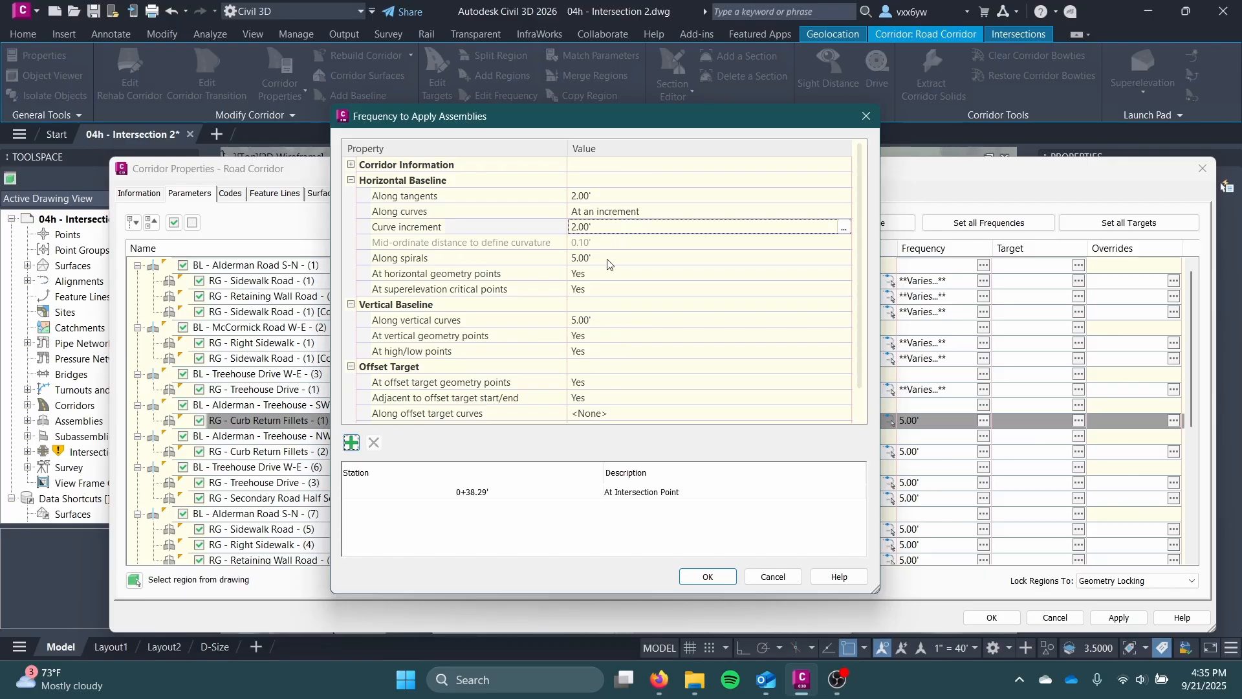
Step: Set the same region's frequency along spirals and along vertical curves to 2' and accept the frequency settings
left_click(609, 259)
left_click(609, 259)
type("2")
key("Return")
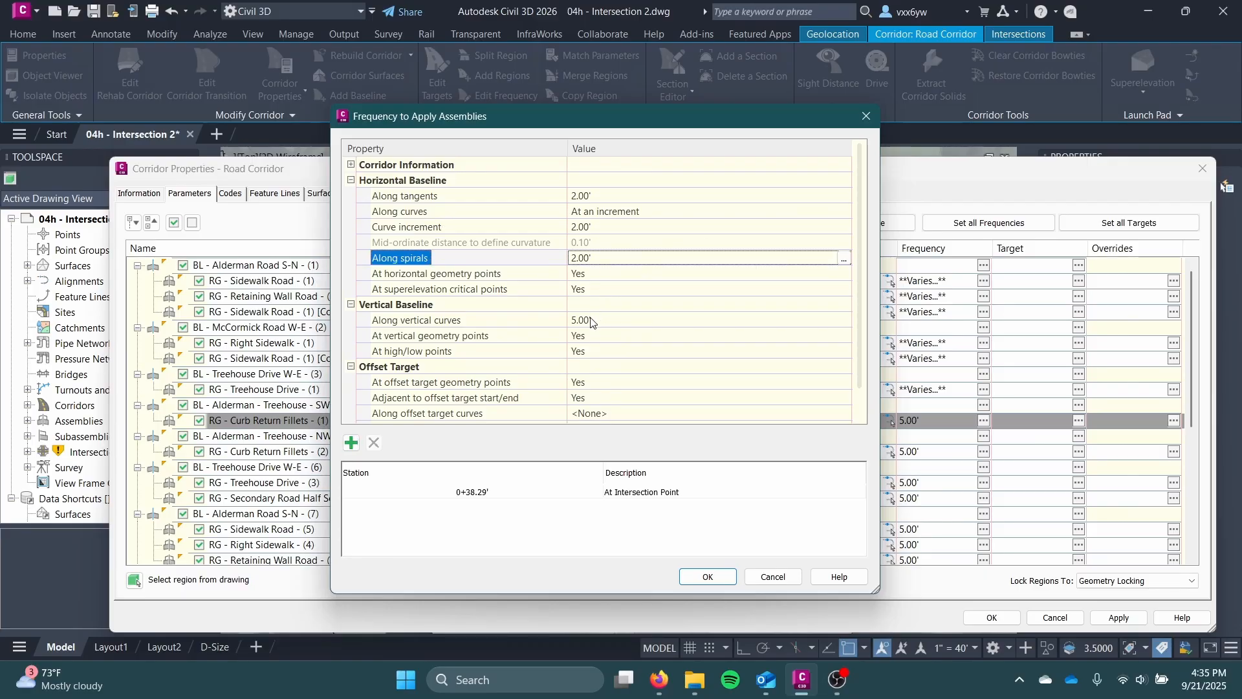
left_click(590, 322)
left_click(590, 322)
type("2")
key("Return")
left_click(708, 576)
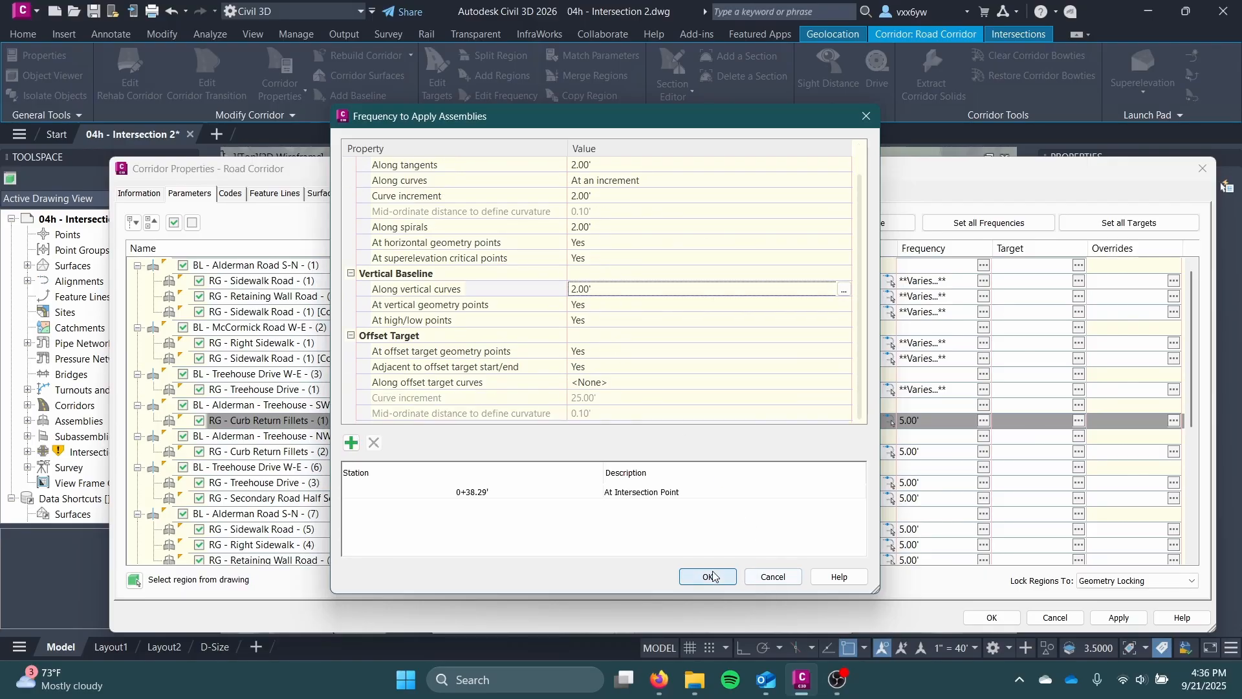
left_click(984, 451)
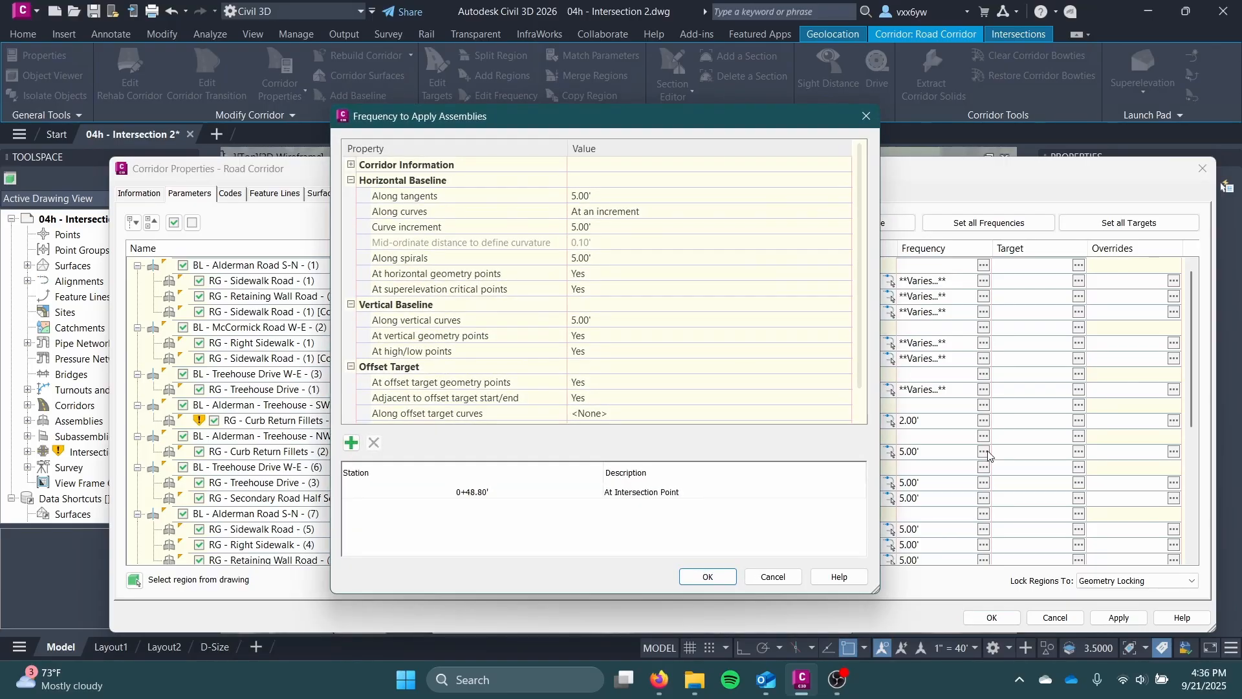
left_click(576, 198)
left_click(576, 197)
type("2")
key("Return")
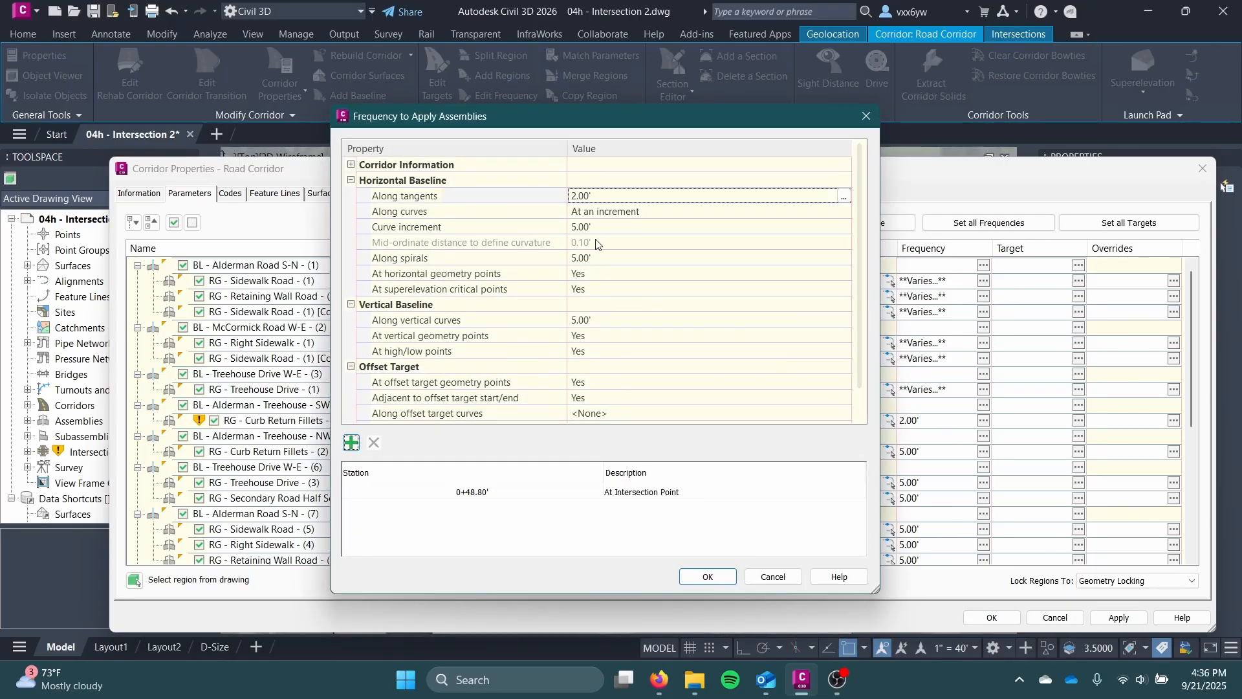
left_click(598, 228)
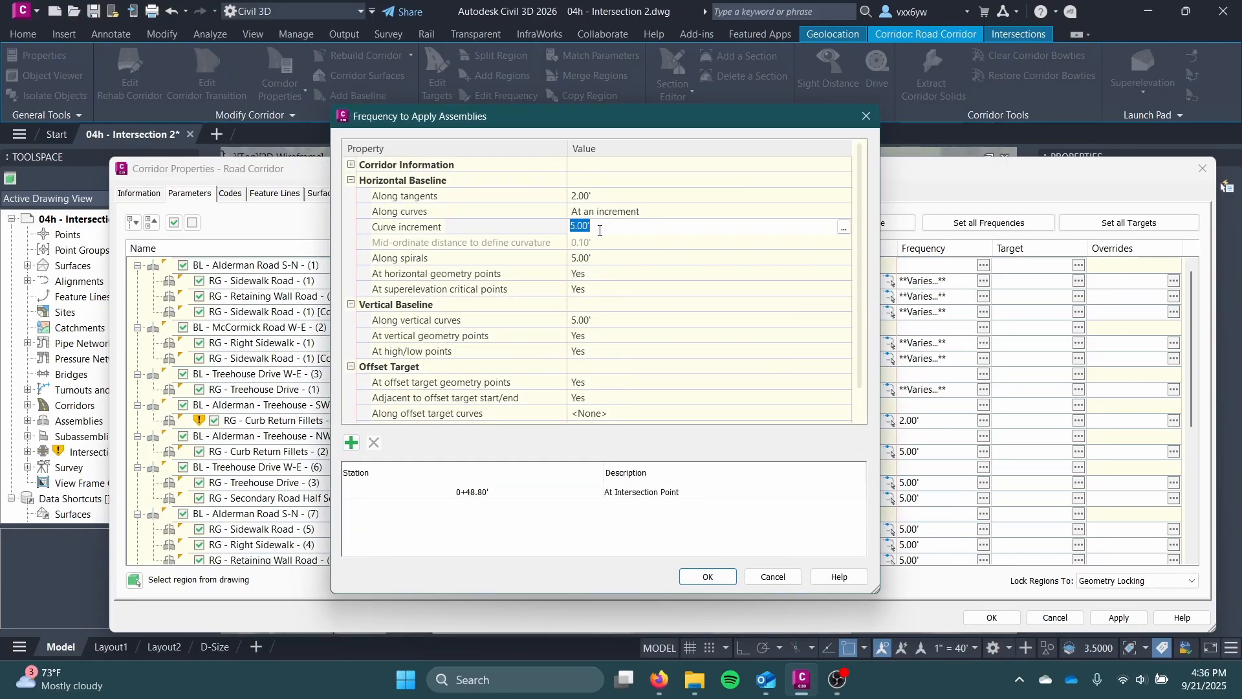
key("Return")
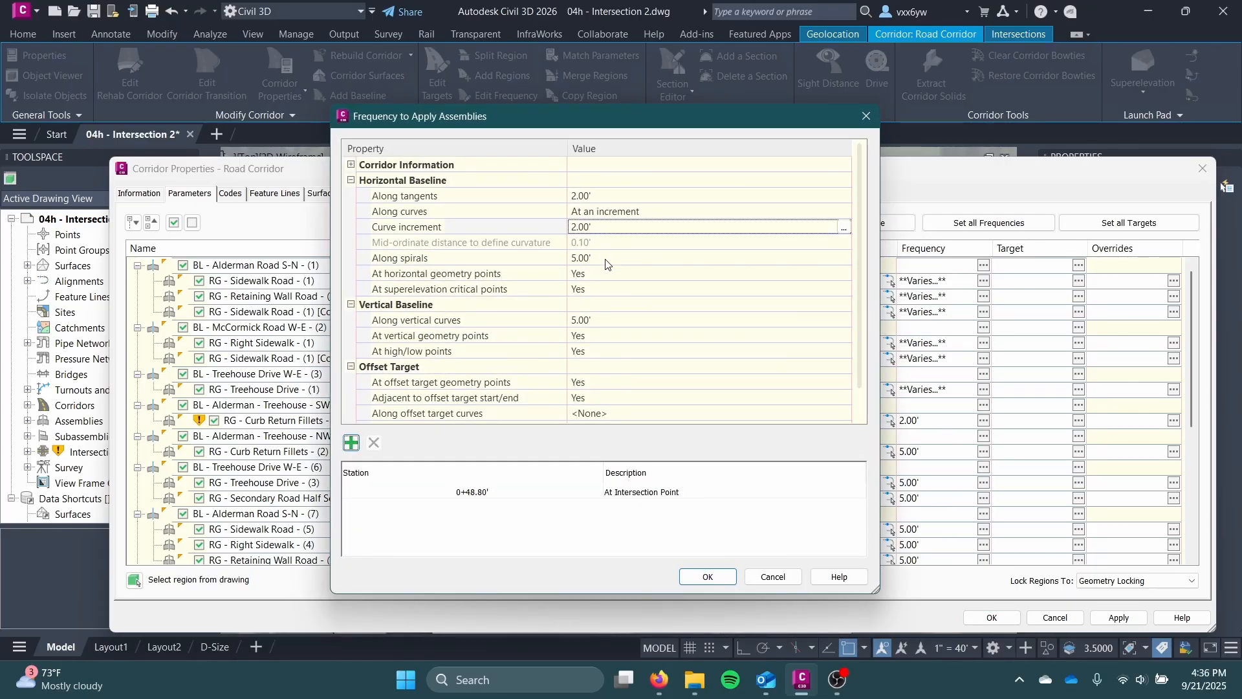
left_click(775, 576)
Step: For all corridor regions, set the assembly frequency along tangents to 5' and the horizontal curve increment to 1'
left_click(986, 224)
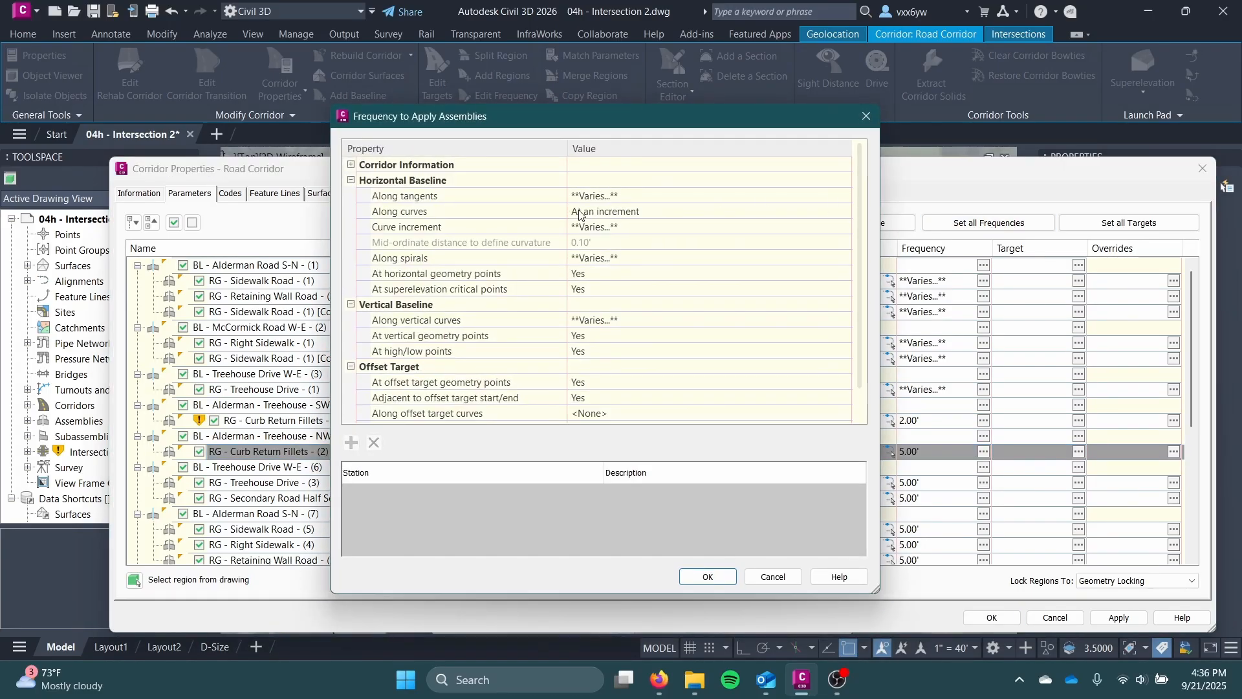
left_click(603, 194)
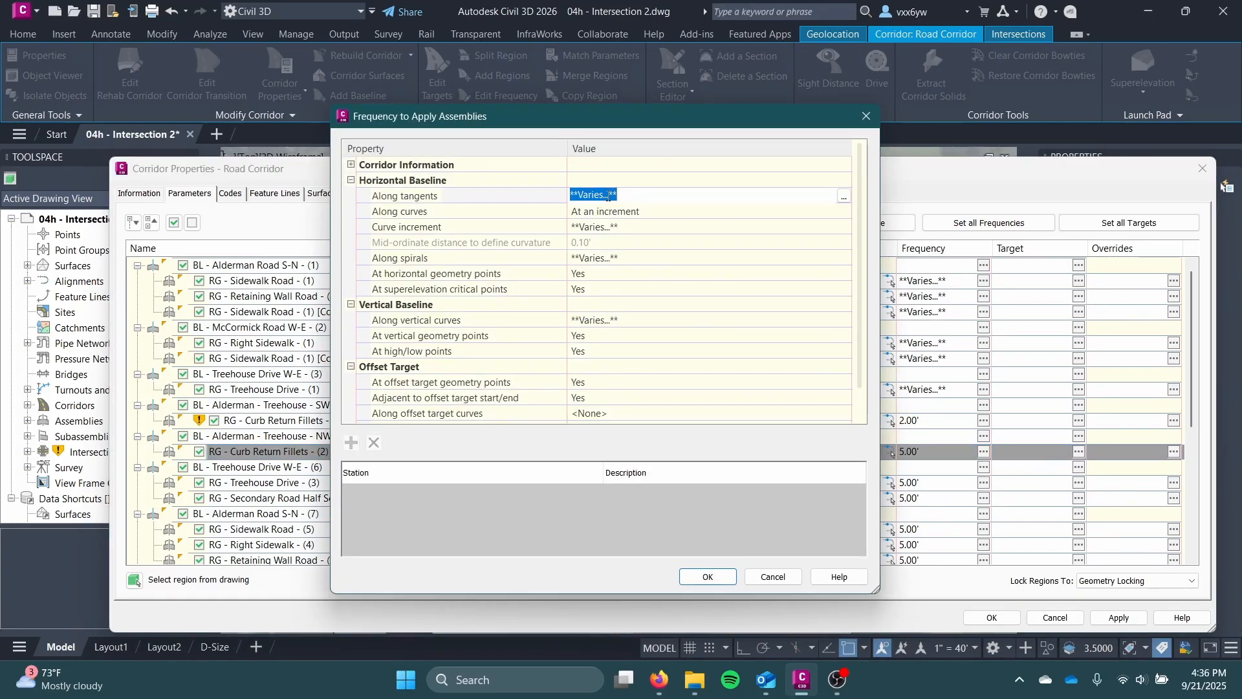
type("5")
key("Return")
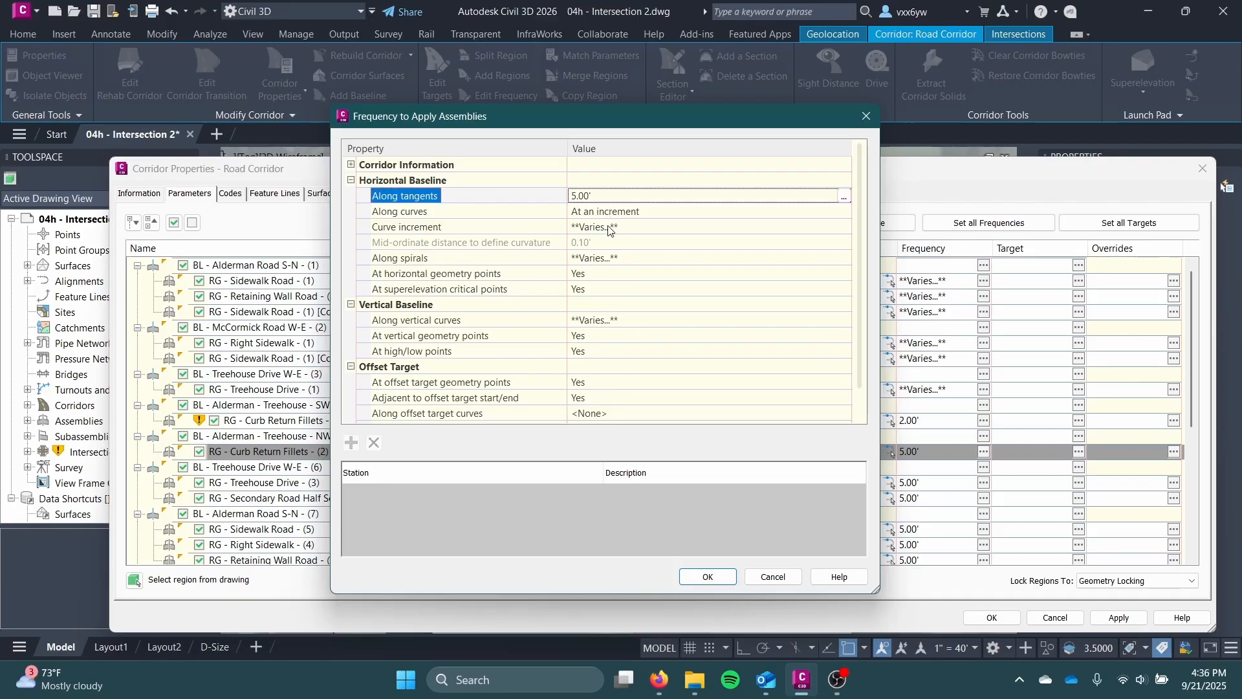
left_click(608, 226)
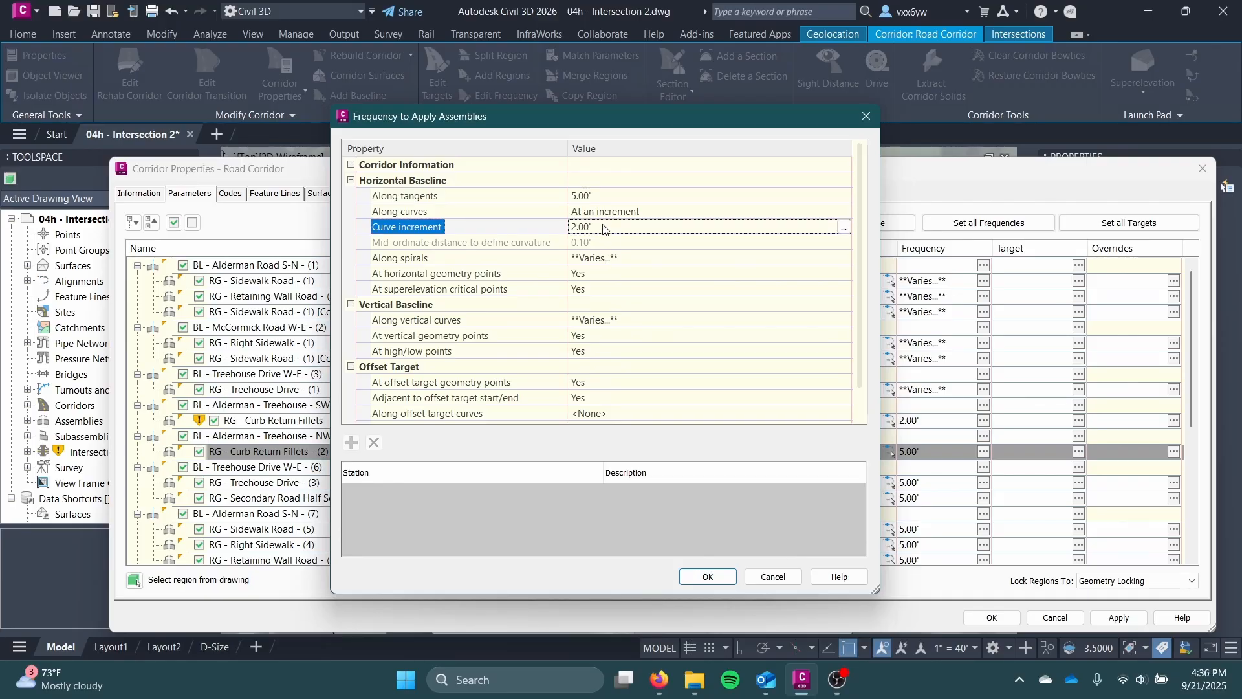
left_click(601, 227)
type("1")
key("Return")
Step: Set the frequency for all regions to 1' along spirals and 2' along vertical curves, and accept the frequency settings
left_click(595, 259)
type("1")
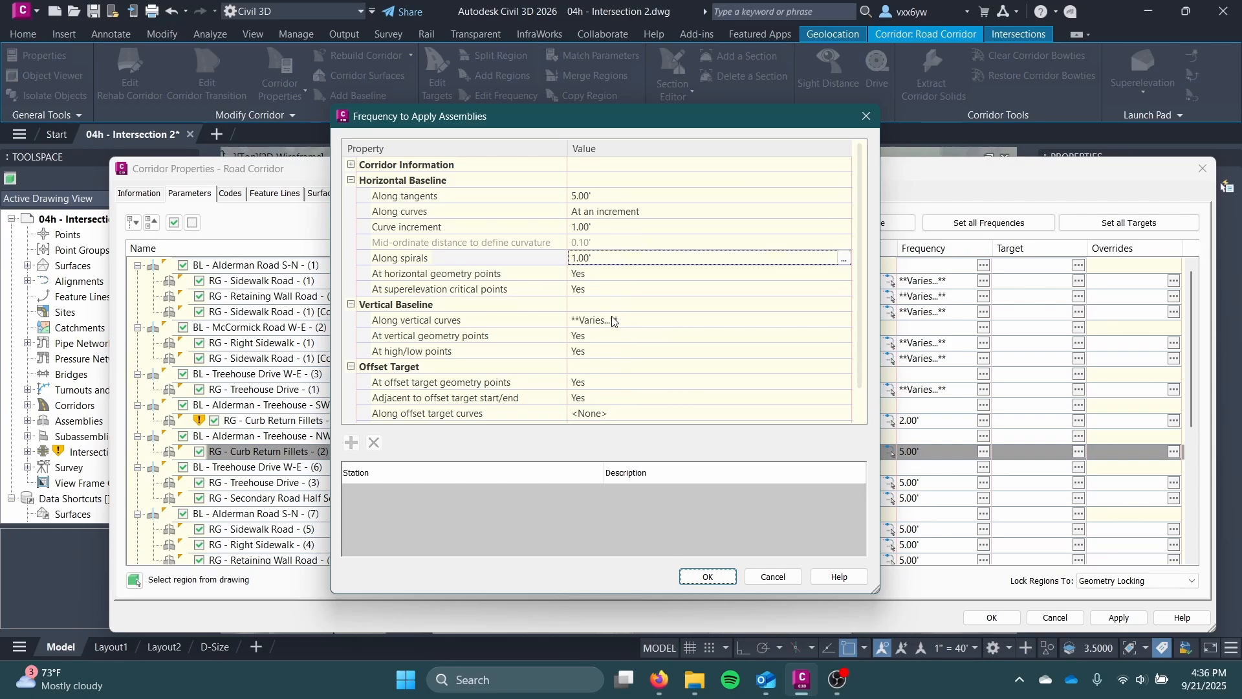
key("Return")
left_click(608, 319)
type("2")
key("Return")
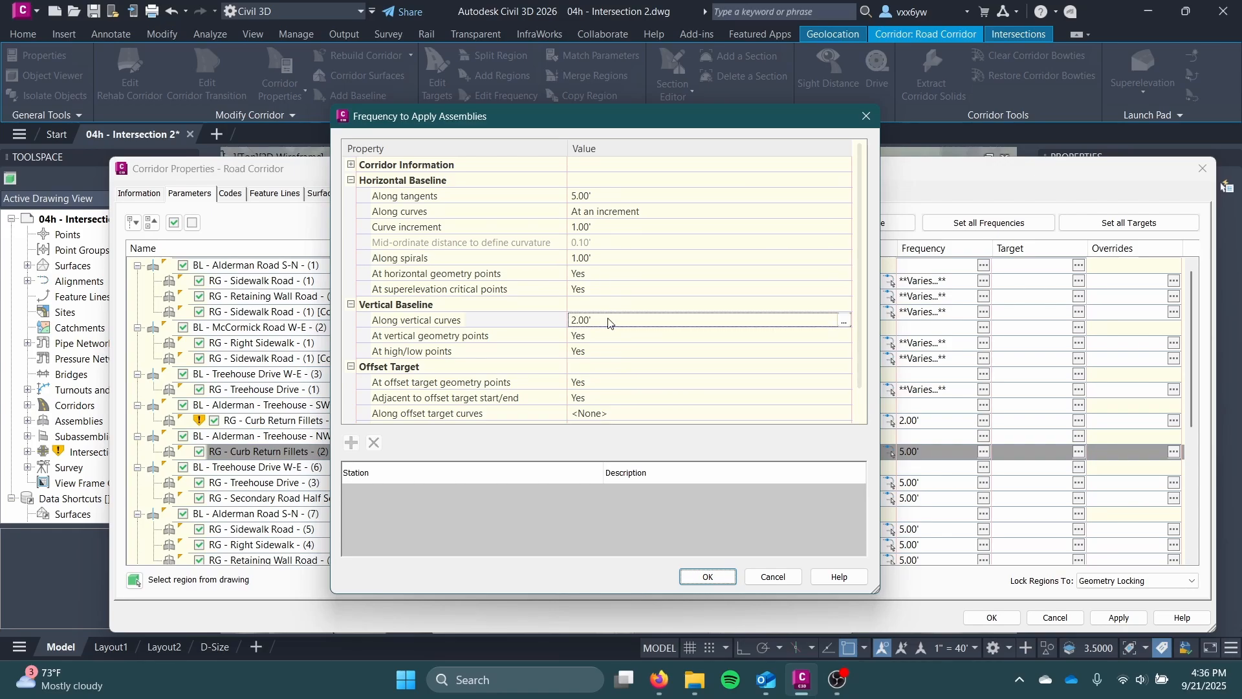
scroll(608, 320, "down", 1)
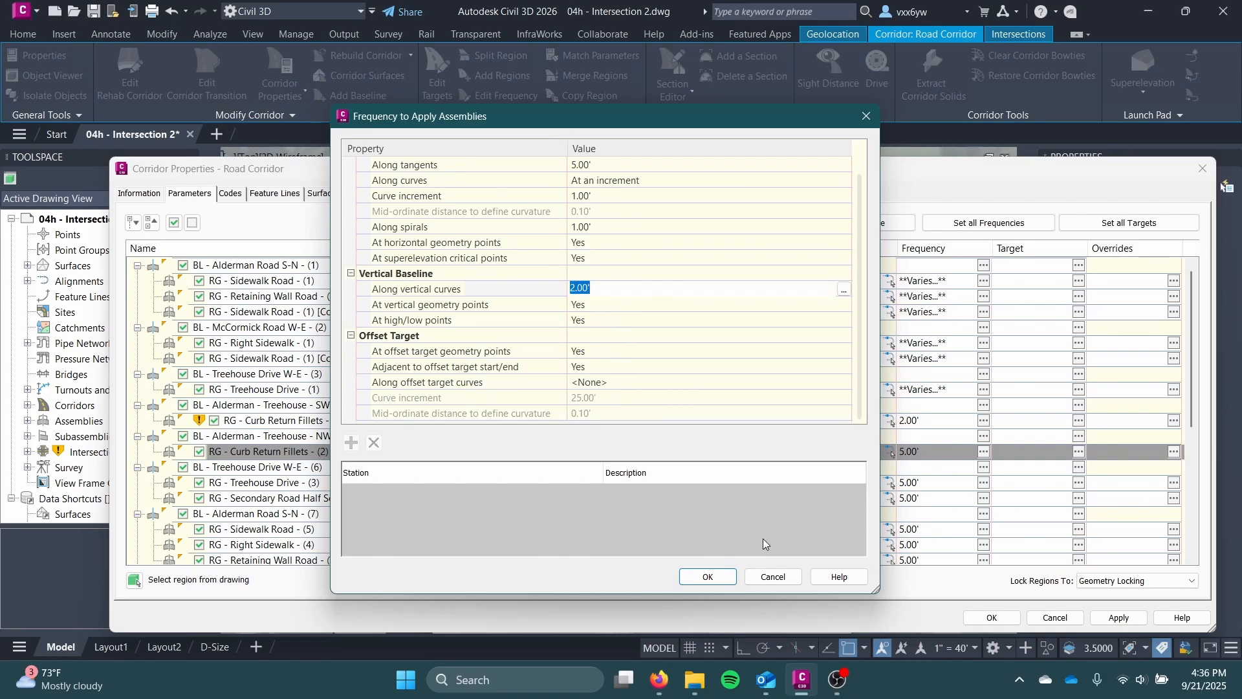
left_click(706, 575)
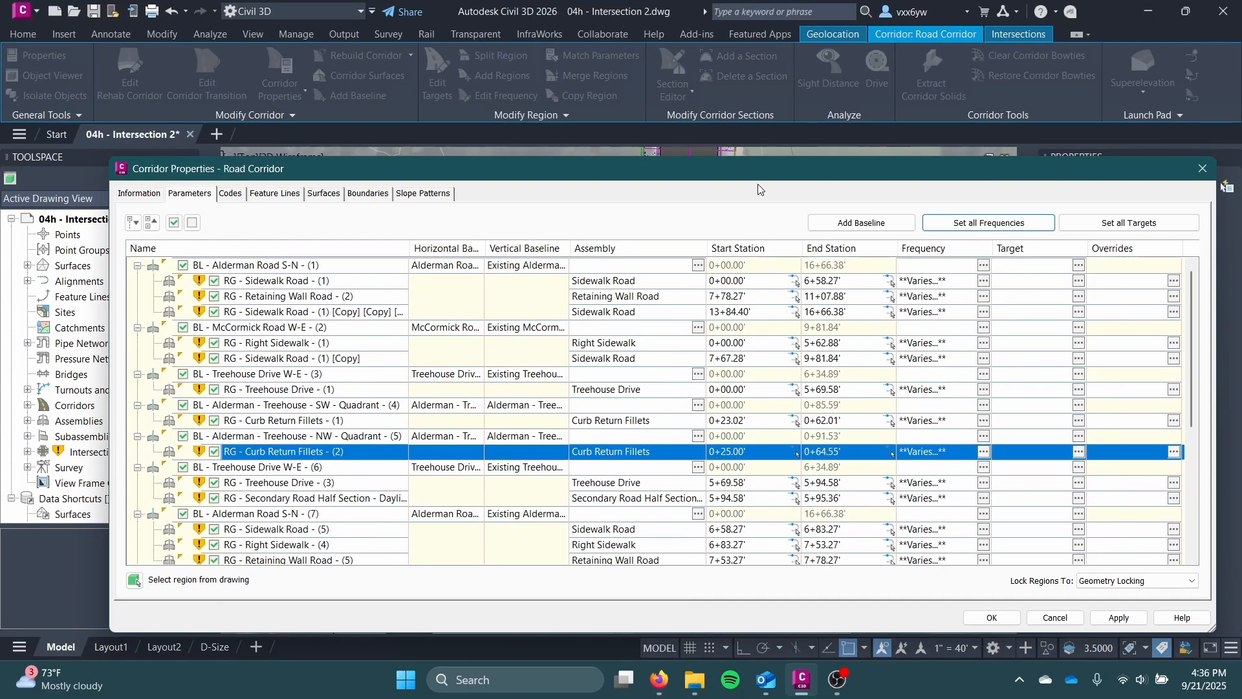
Step: Extend the Alderman - McCormick NE quadrant's region RG - Curb Return Fillets - (9) to end station 1+52.67', picked in the drawing
left_click_drag(750, 175, 653, 186)
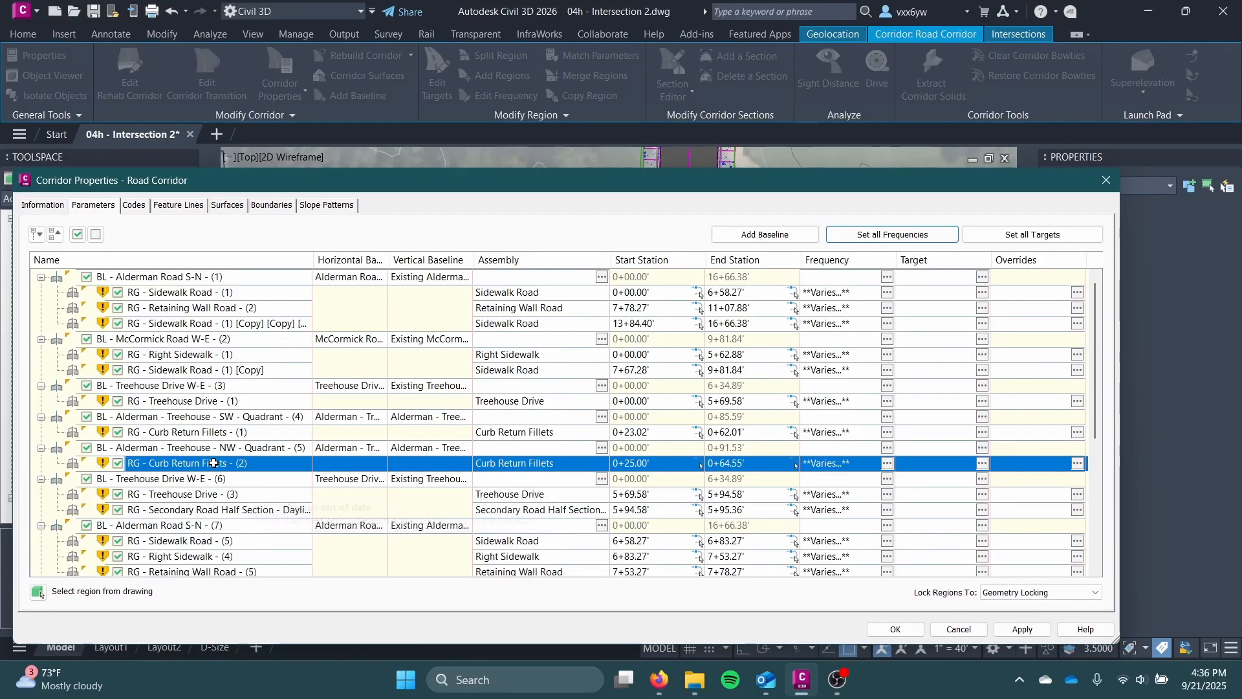
scroll(243, 461, "down", 2)
left_click(227, 448)
scroll(226, 448, "down", 3)
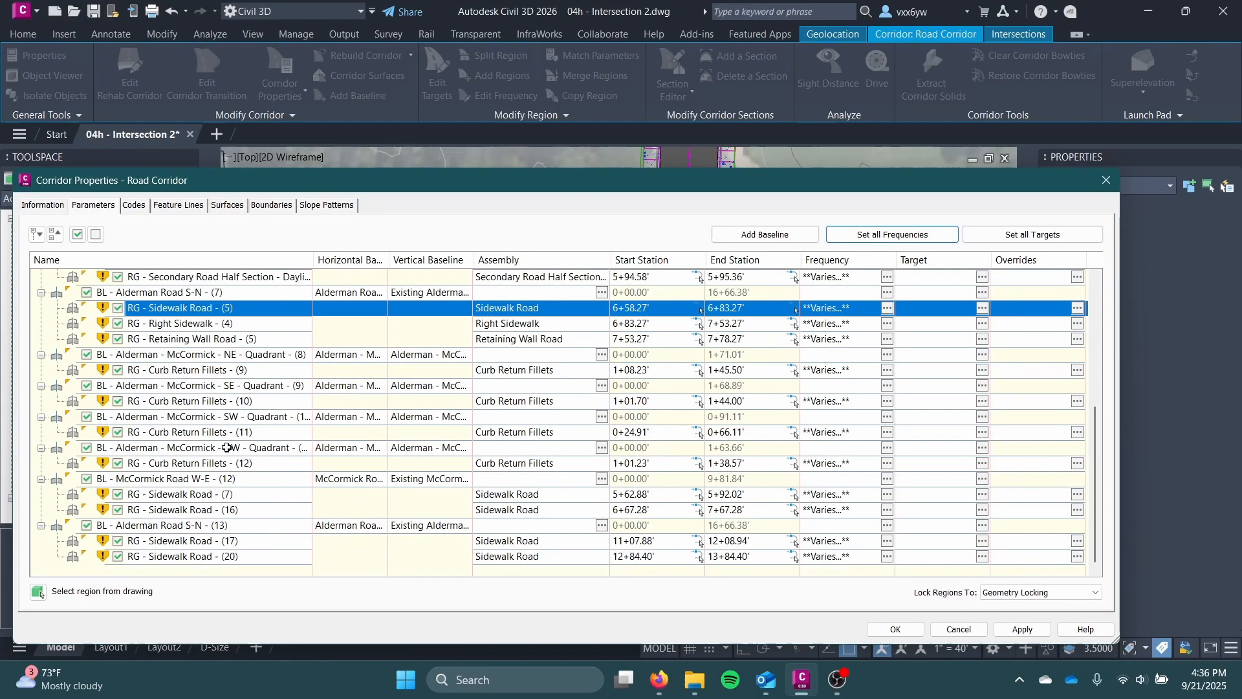
left_click(219, 371)
left_click_drag(494, 189, 467, 247)
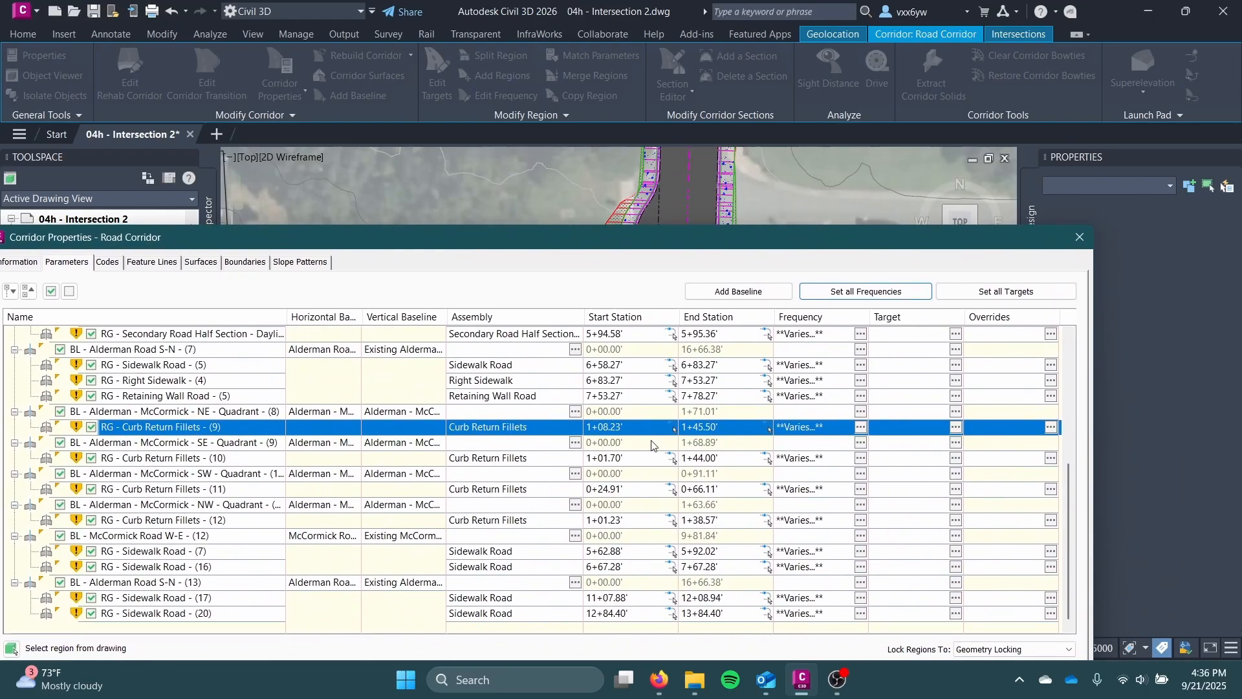
left_click(766, 430)
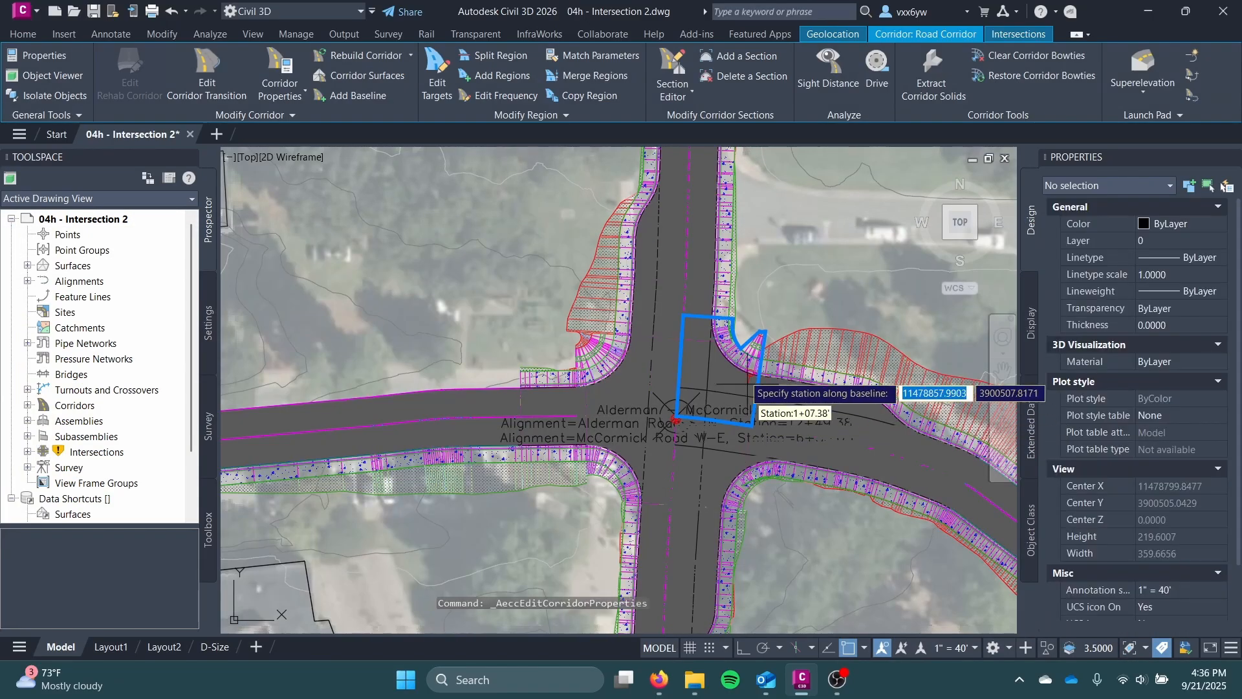
scroll(731, 375, "up", 4)
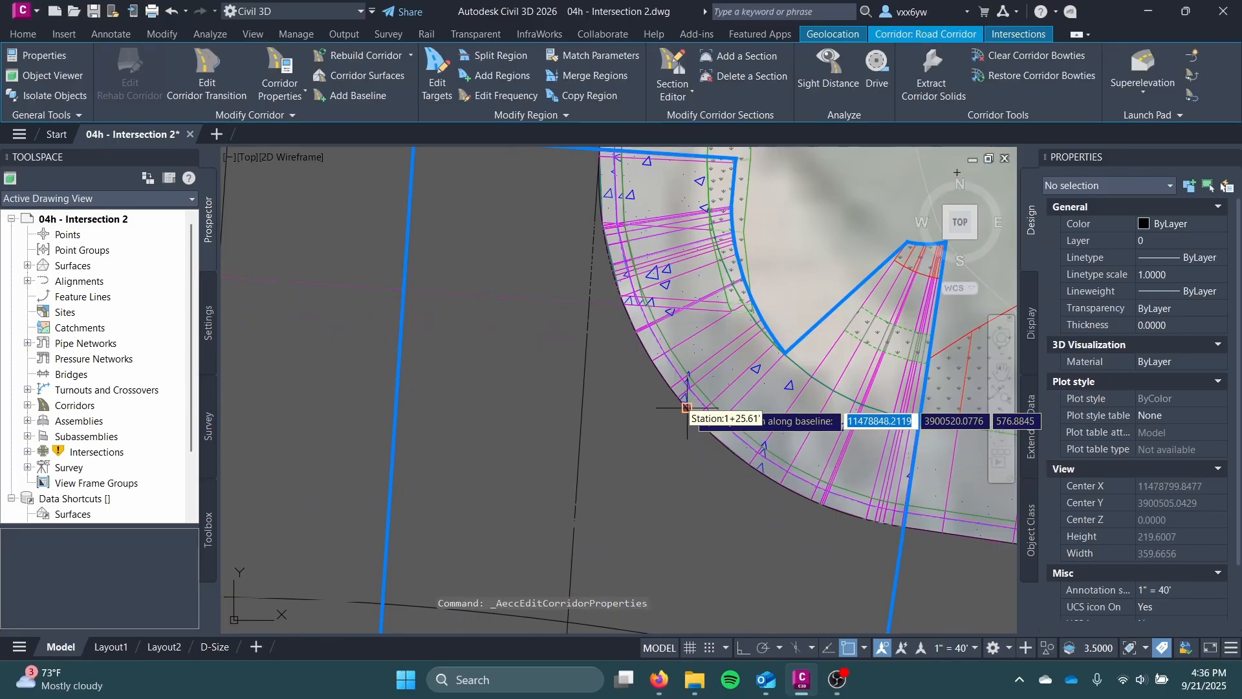
middle_click_drag(623, 257, 605, 295)
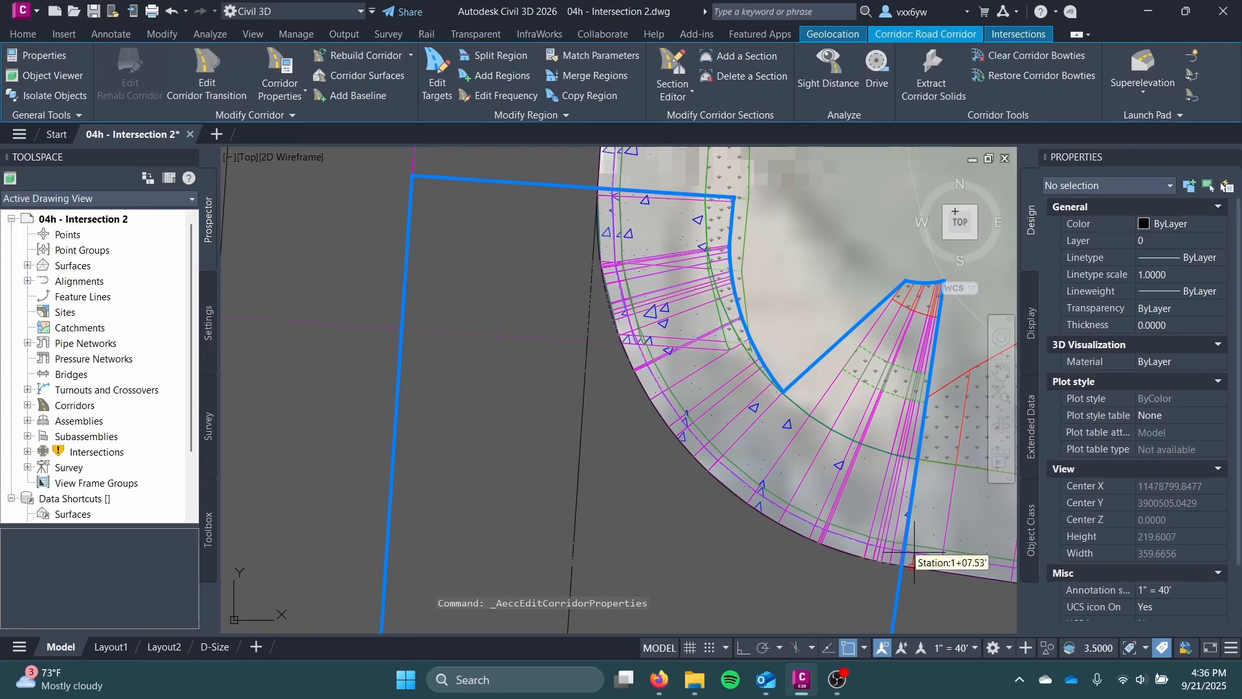
middle_click_drag(612, 203, 684, 538)
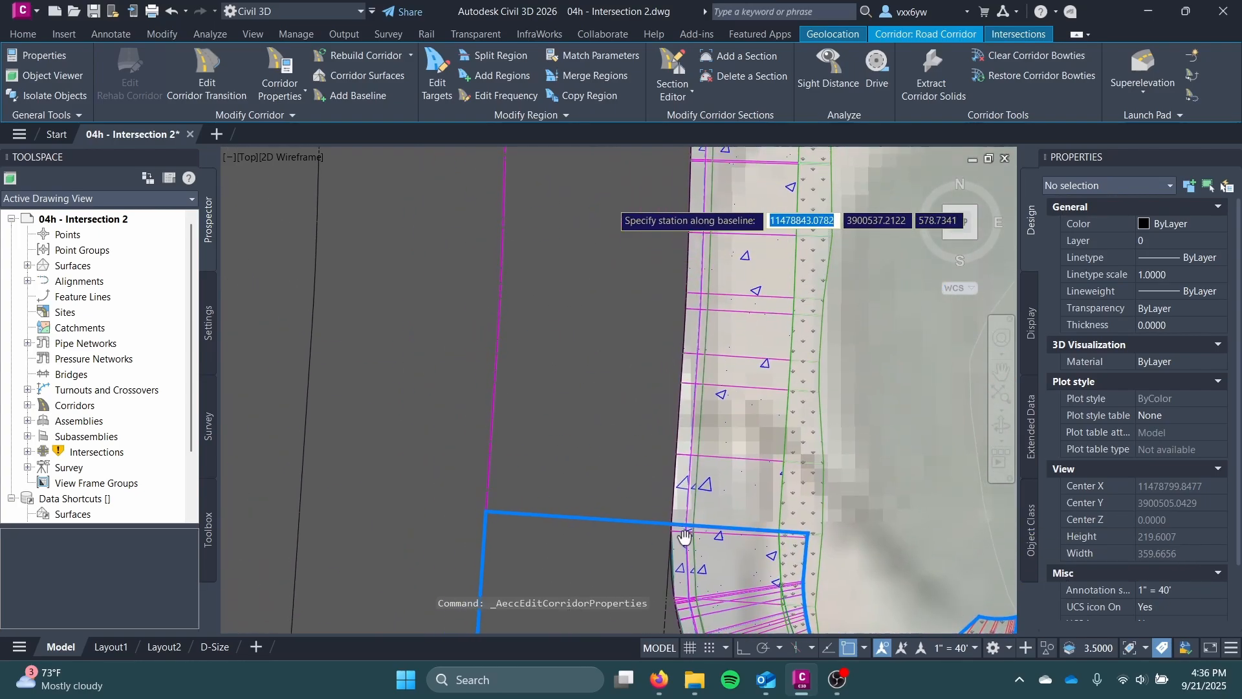
left_click(677, 422)
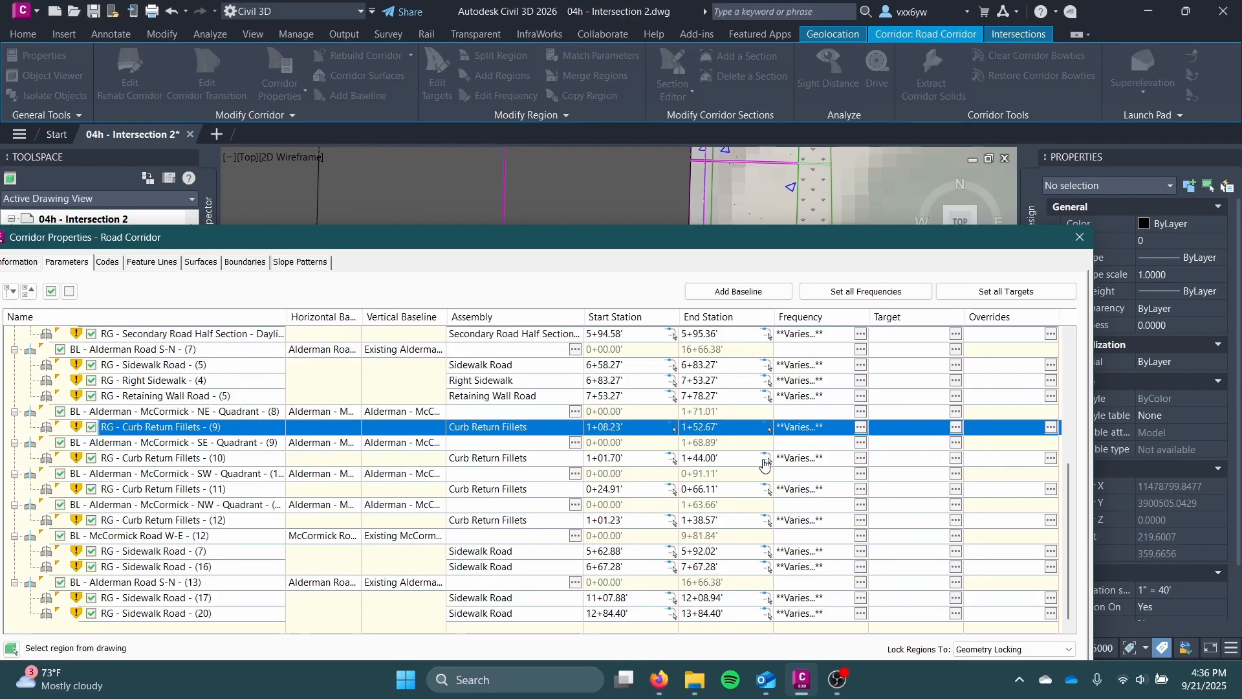
Step: Extend the SE quadrant's region RG - Curb Return Fillets - (10) to end station 1+48.66', picked in the drawing
left_click(744, 458)
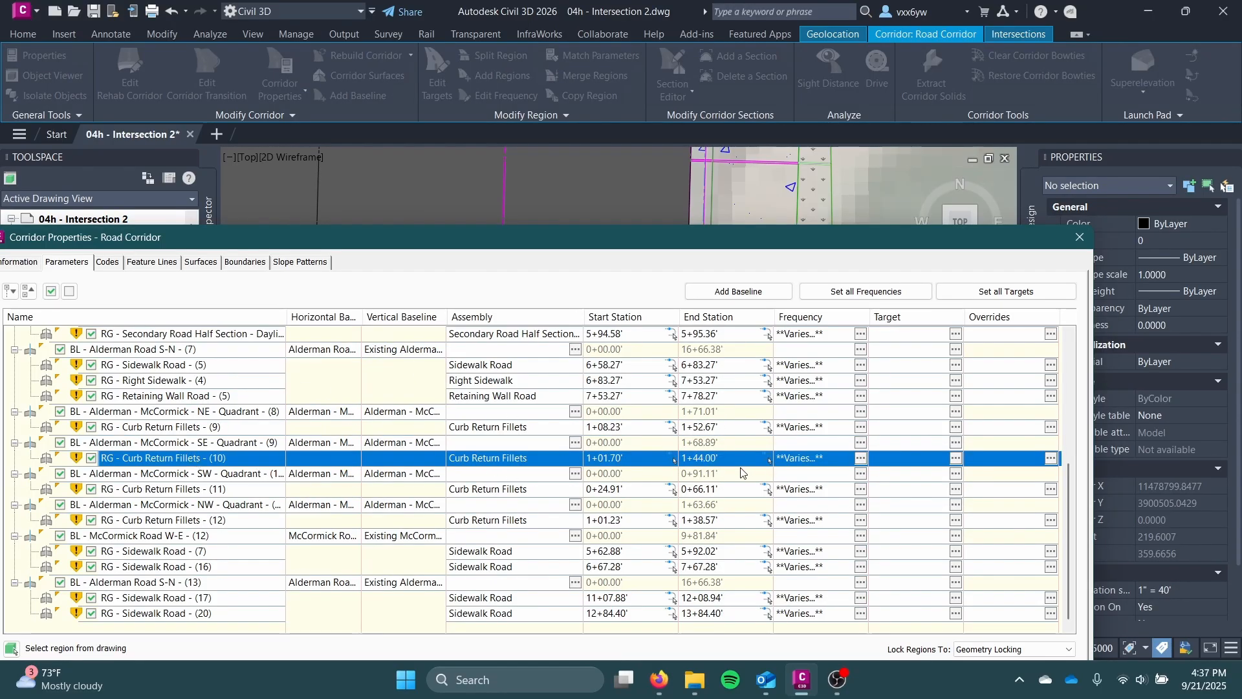
left_click(770, 461)
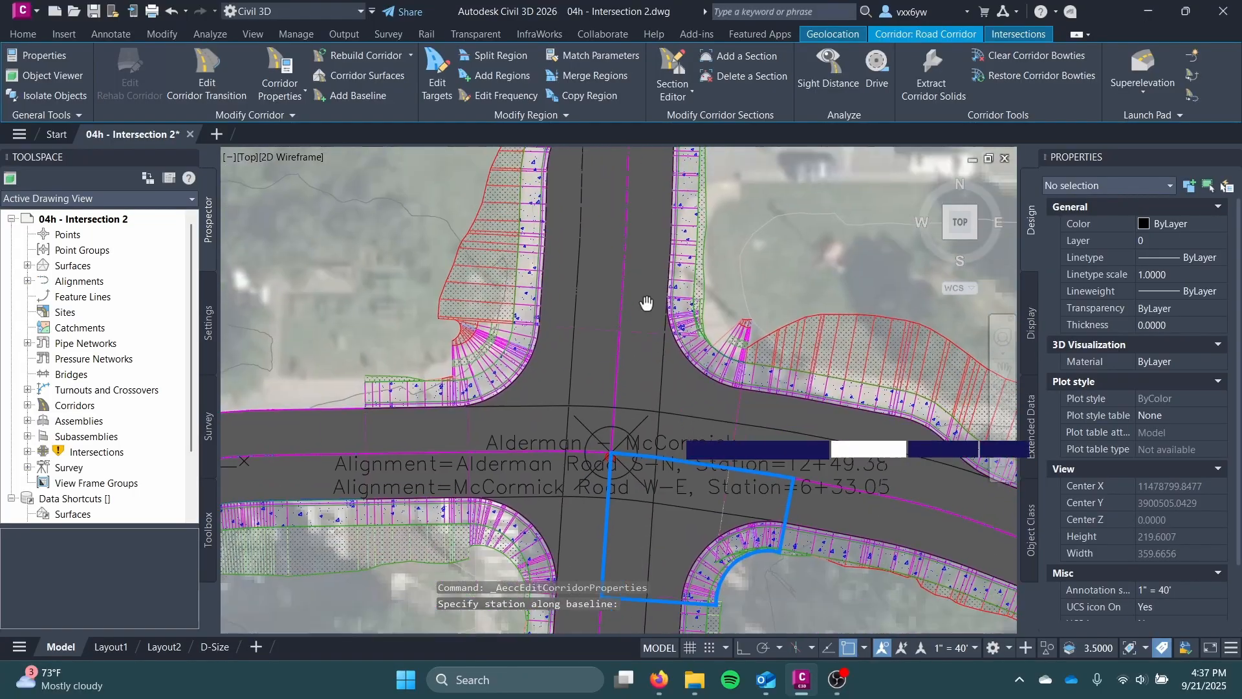
scroll(712, 446, "up", 4)
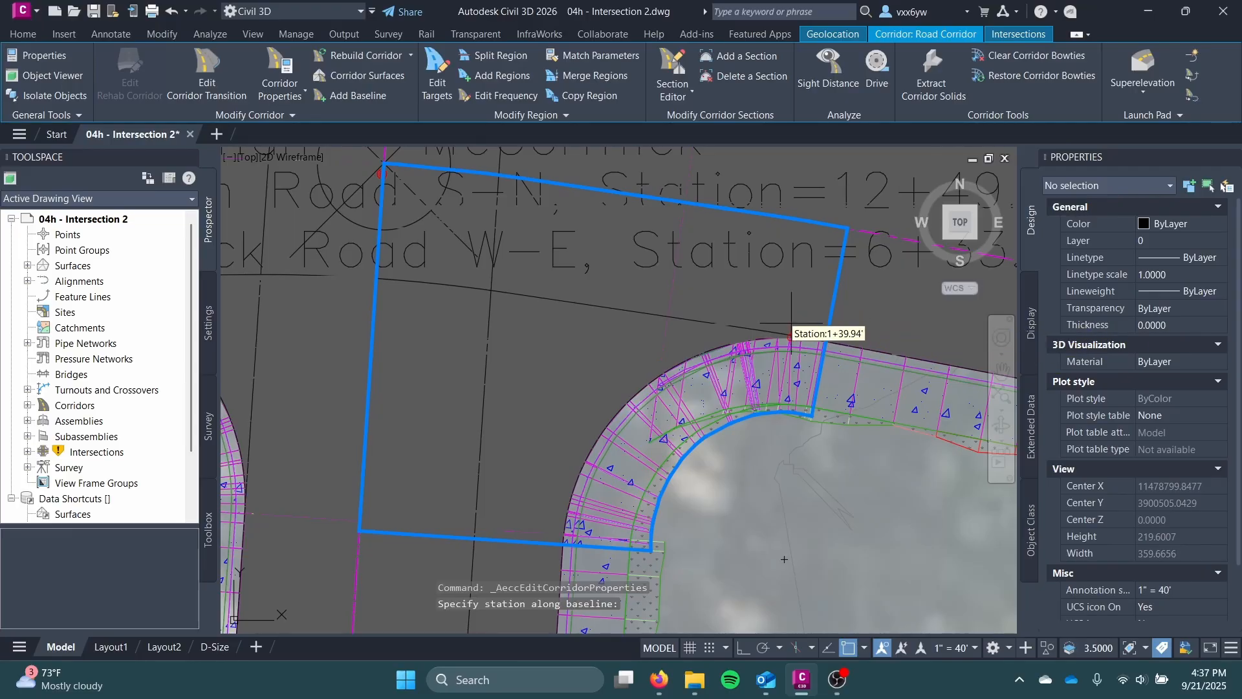
middle_click_drag(875, 350, 719, 351)
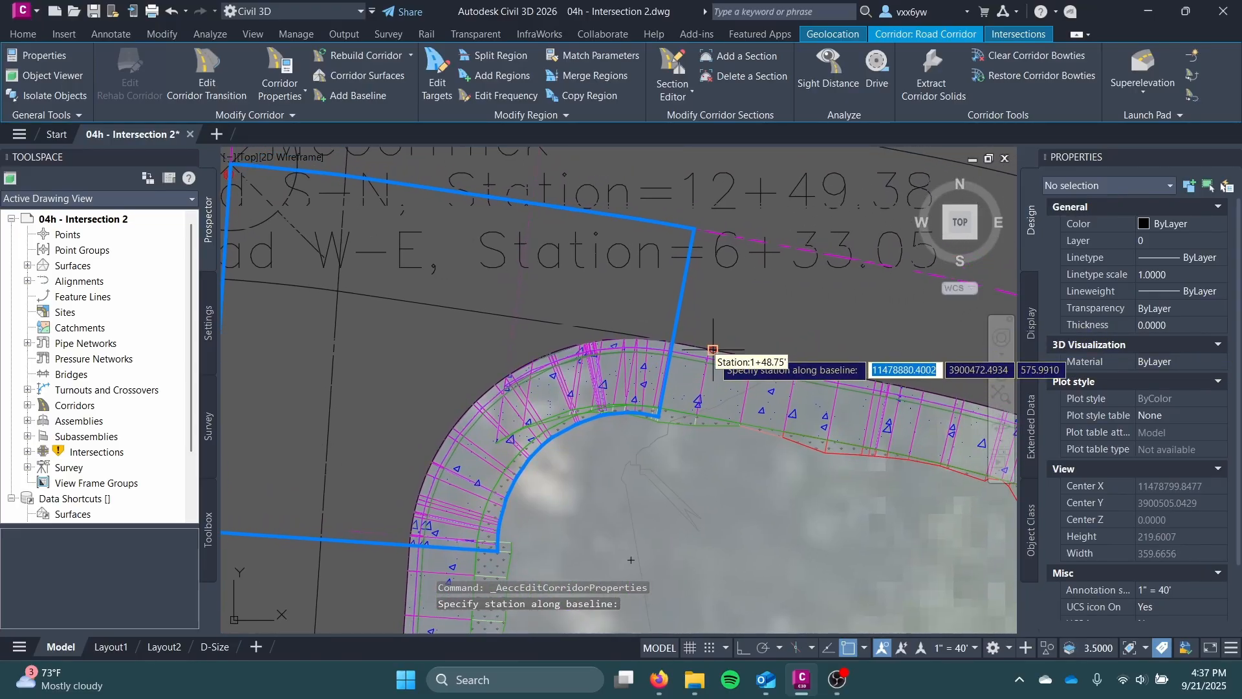
left_click(718, 351)
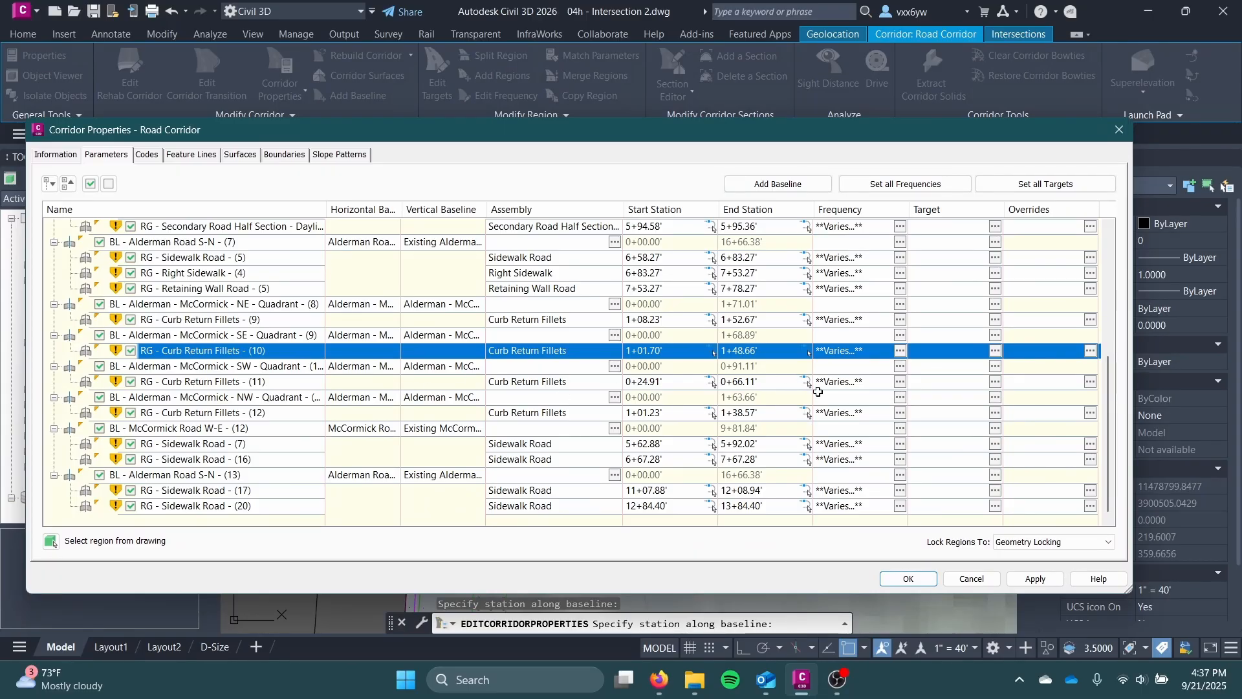
Step: Extend the SW quadrant's region RG - Curb Return Fillets - (11) to end station 0+72.41', picked in the drawing
left_click(809, 385)
scroll(542, 386, "down", 4)
middle_click_drag(417, 414, 629, 422)
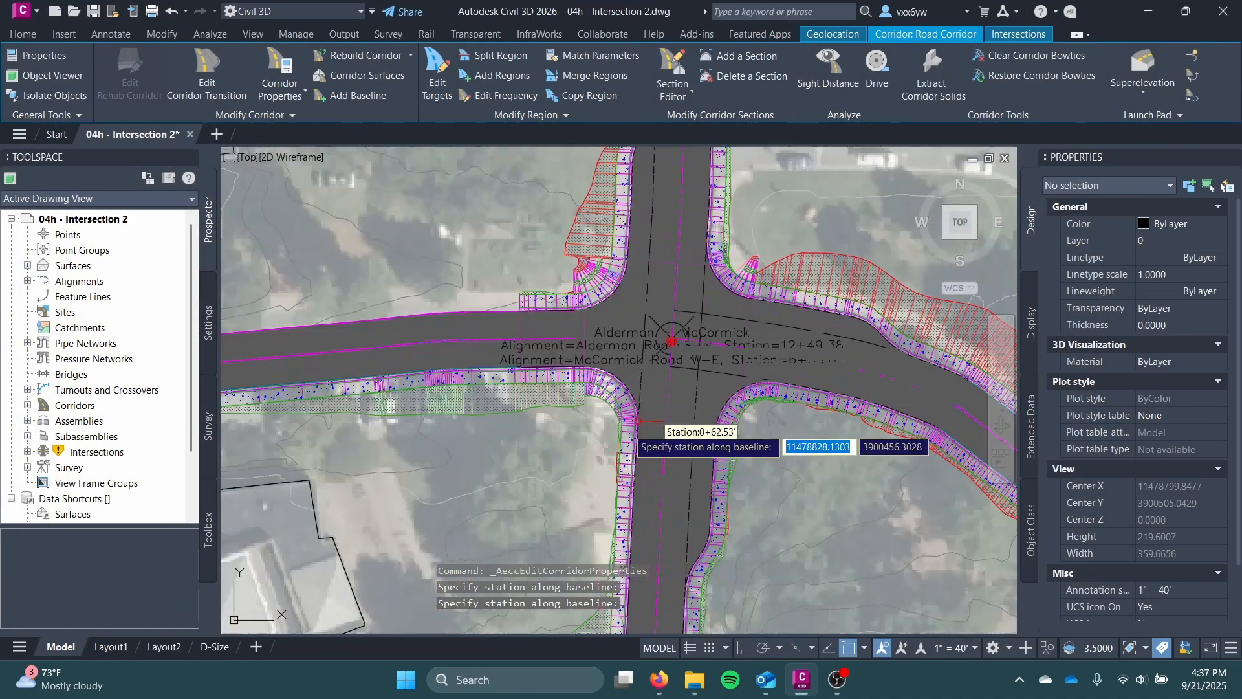
scroll(620, 418, "up", 4)
scroll(693, 440, "up", 1)
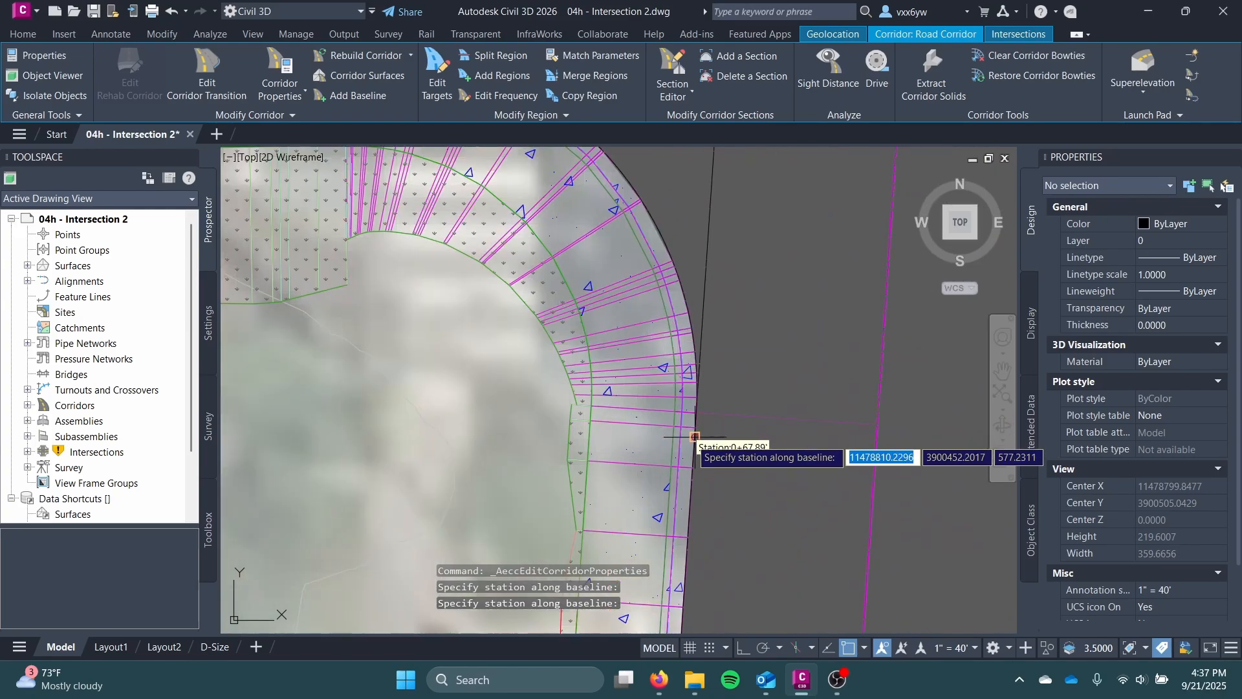
left_click(690, 500)
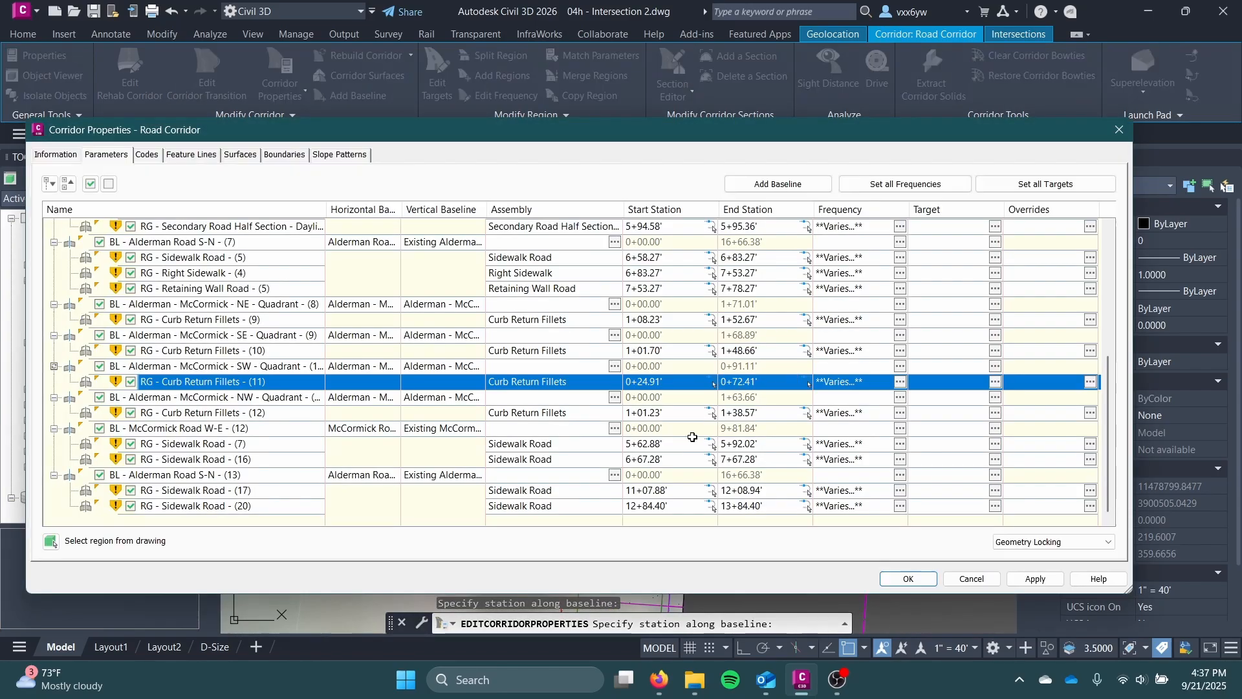
Step: Extend the NW quadrant's region RG - Curb Return Fillets - (12) to end station 1+56.37', picked in the drawing
left_click(753, 413)
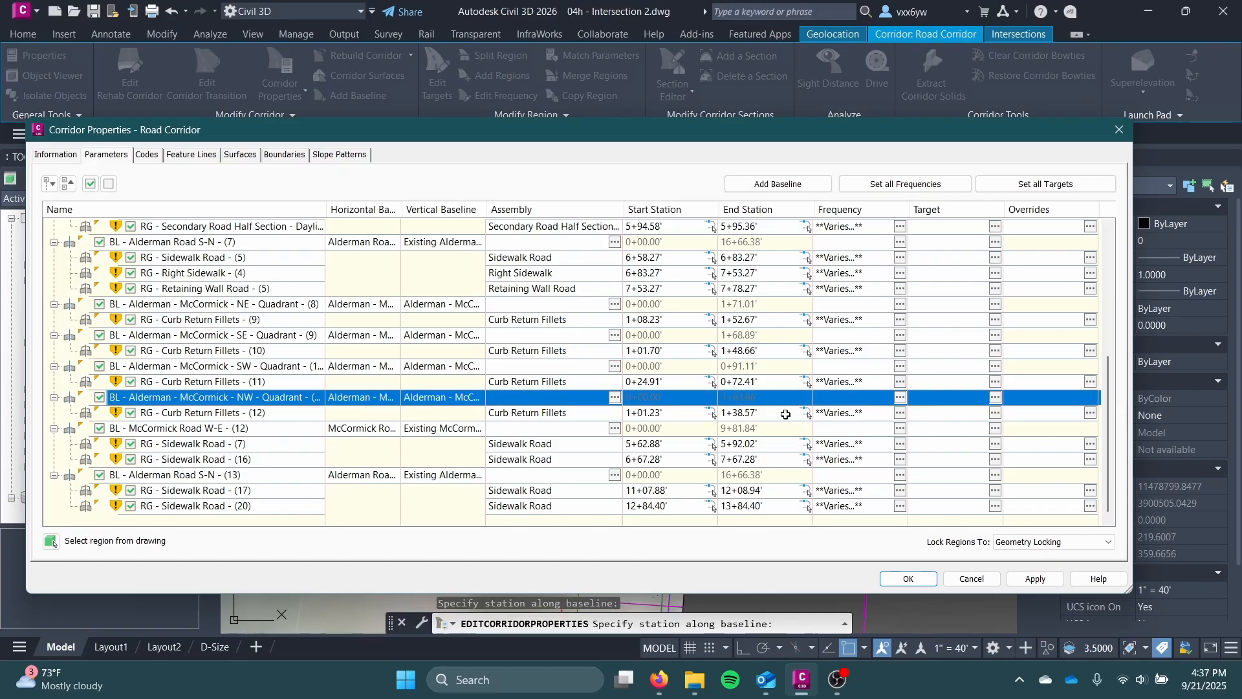
left_click(809, 415)
mouse_move(665, 312)
middle_mouse_down()
mouse_move(660, 501)
mouse_move(614, 458)
mouse_move(652, 265)
middle_mouse_up()
scroll(625, 427, "up", 6)
scroll(625, 426, "down", 2)
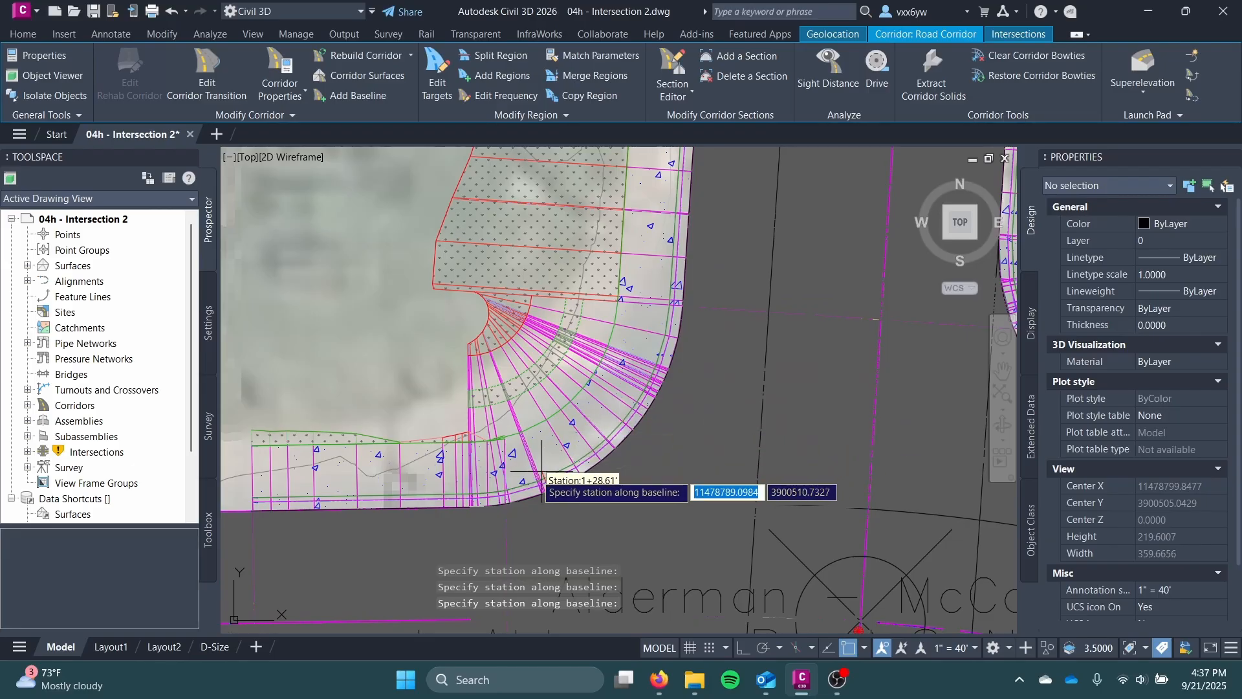
scroll(384, 501, "up", 5)
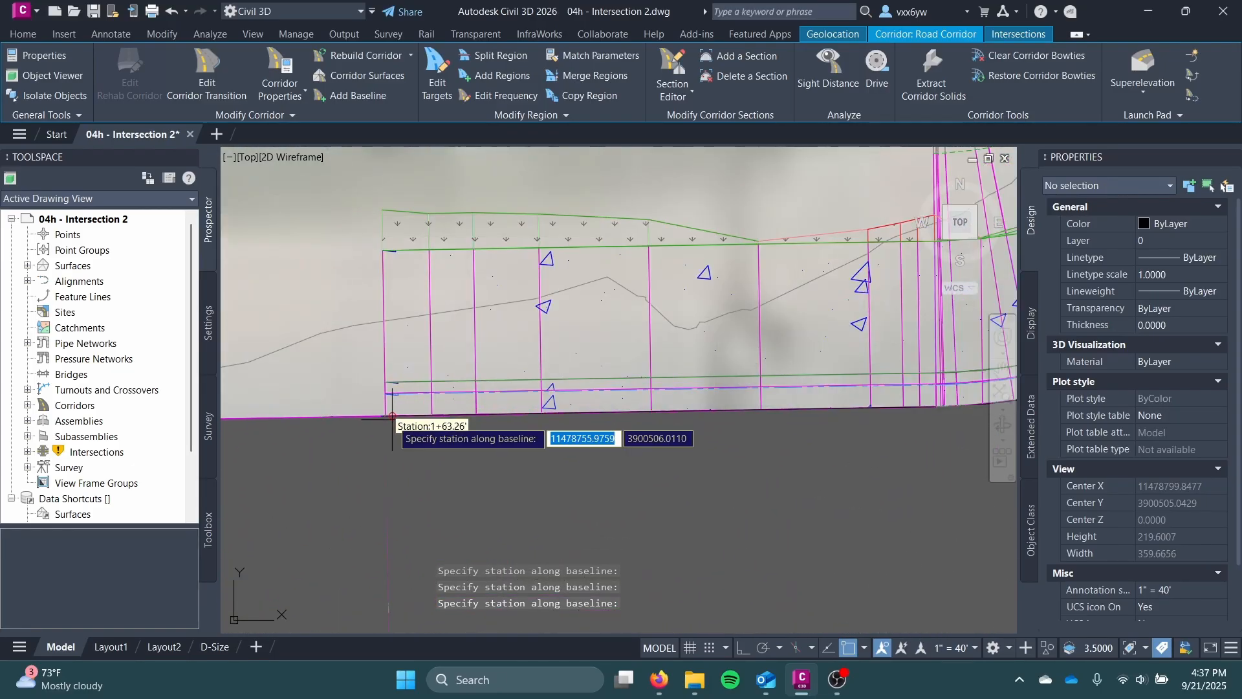
left_click(546, 413)
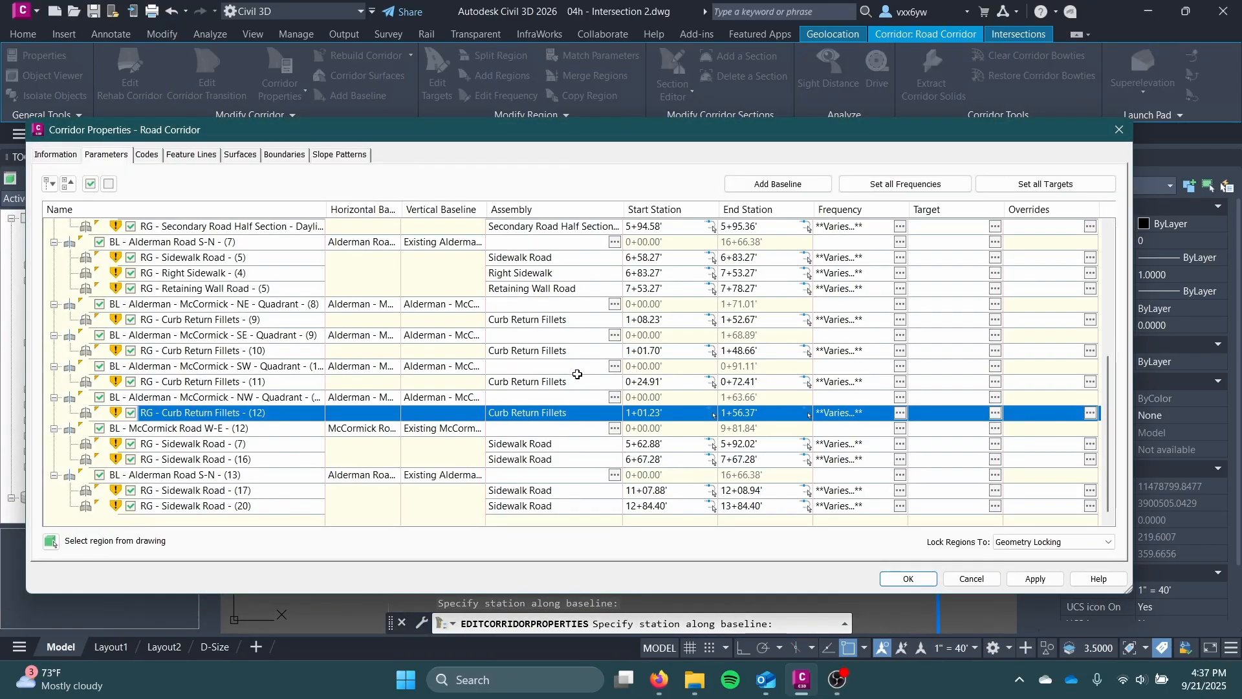
Step: Apply the corridor property changes with a corridor rebuild, accept the properties and dismiss the event log
left_click(1014, 576)
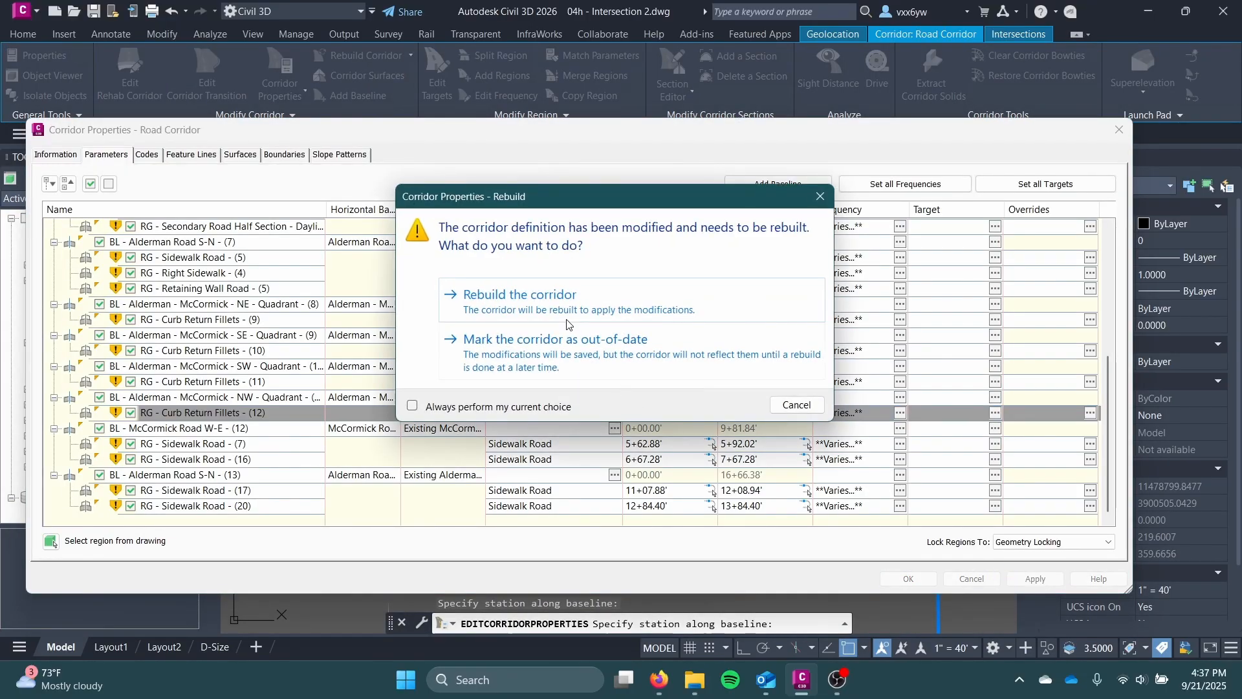
left_click(518, 367)
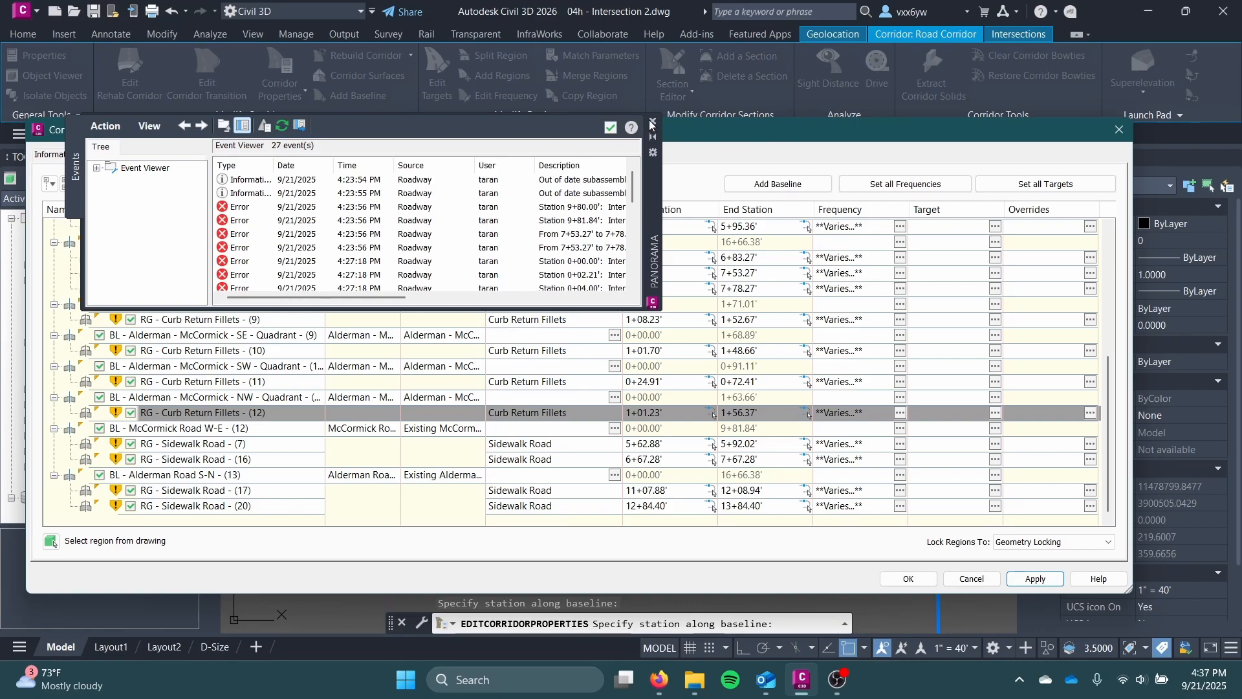
left_click(930, 579)
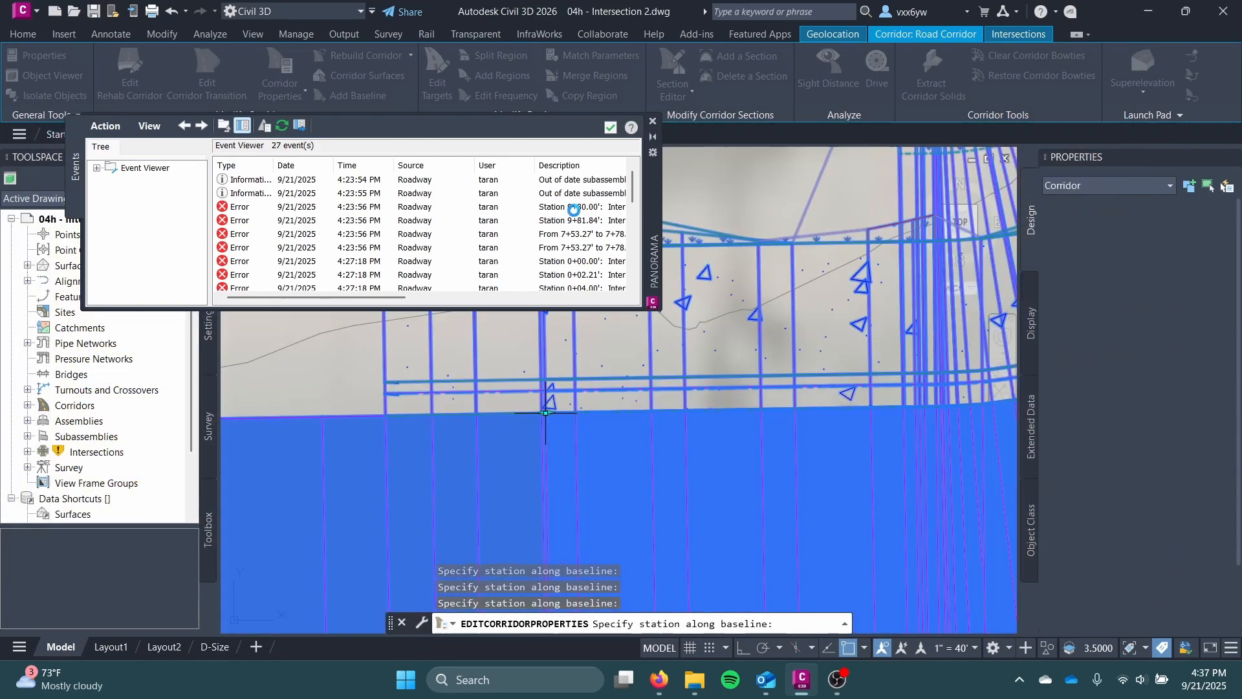
left_click(652, 122)
Step: Open the selected Road Corridor in the 3D Model Viewer and maximize the viewer
scroll(421, 356, "down", 6)
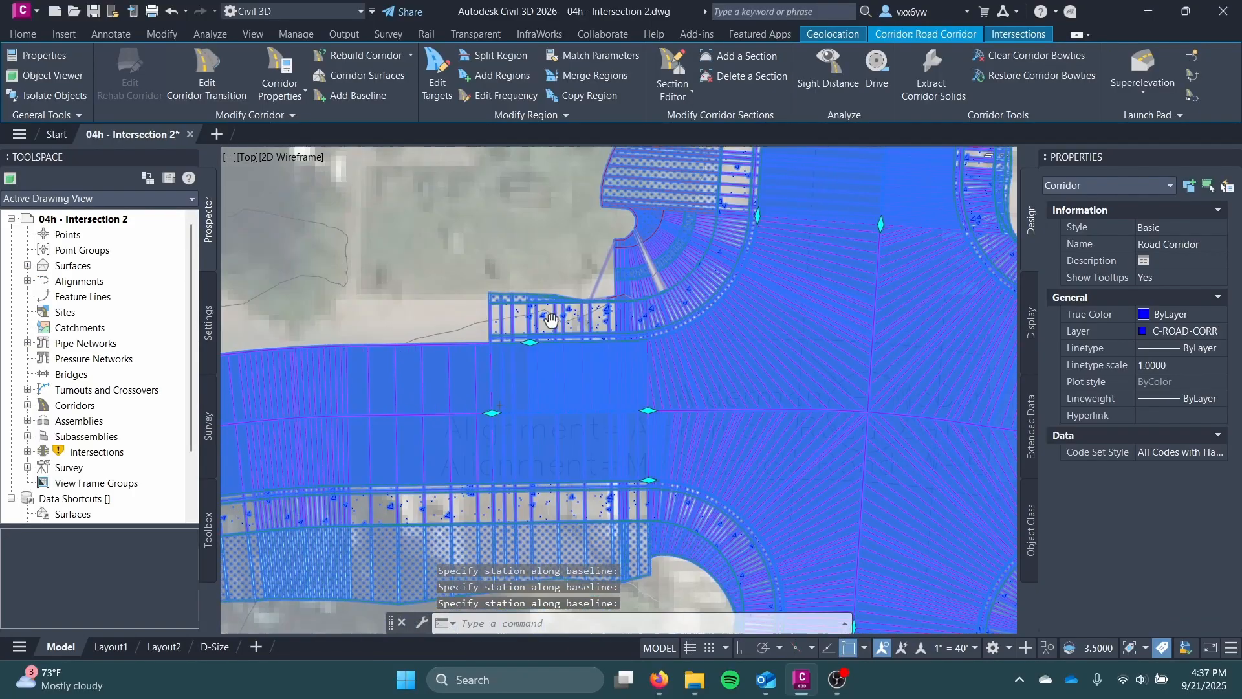
middle_click_drag(420, 355, 361, 371)
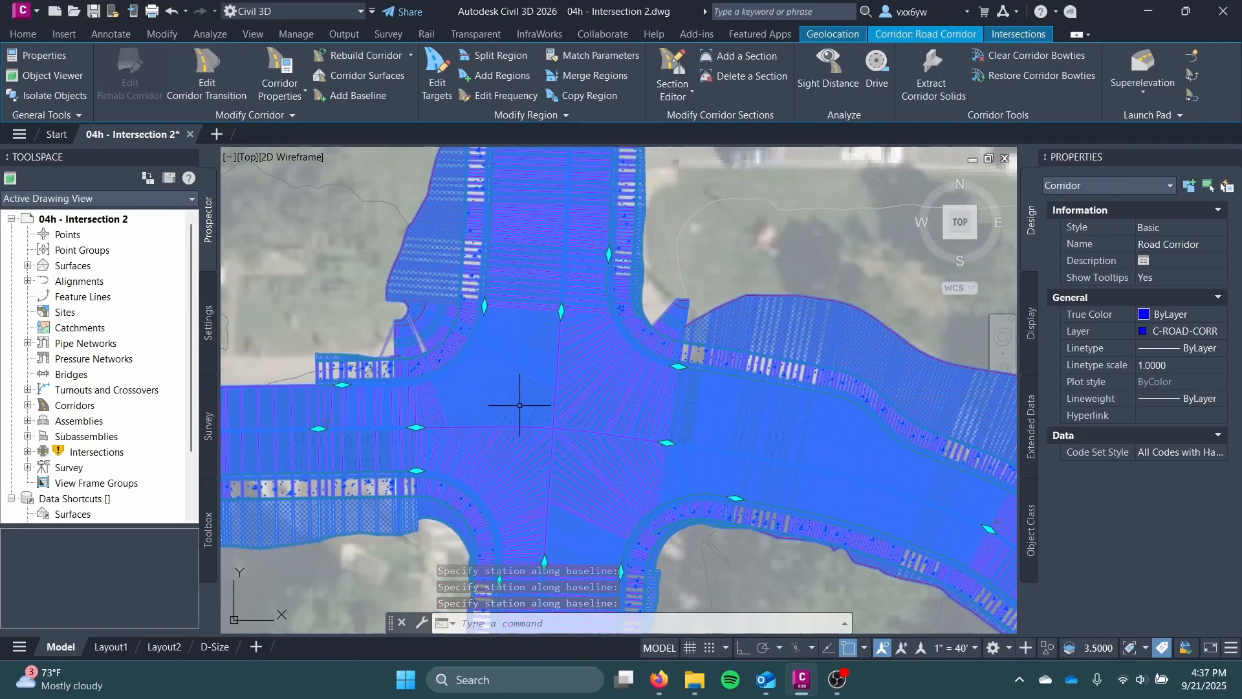
right_click(531, 384)
left_click(559, 393)
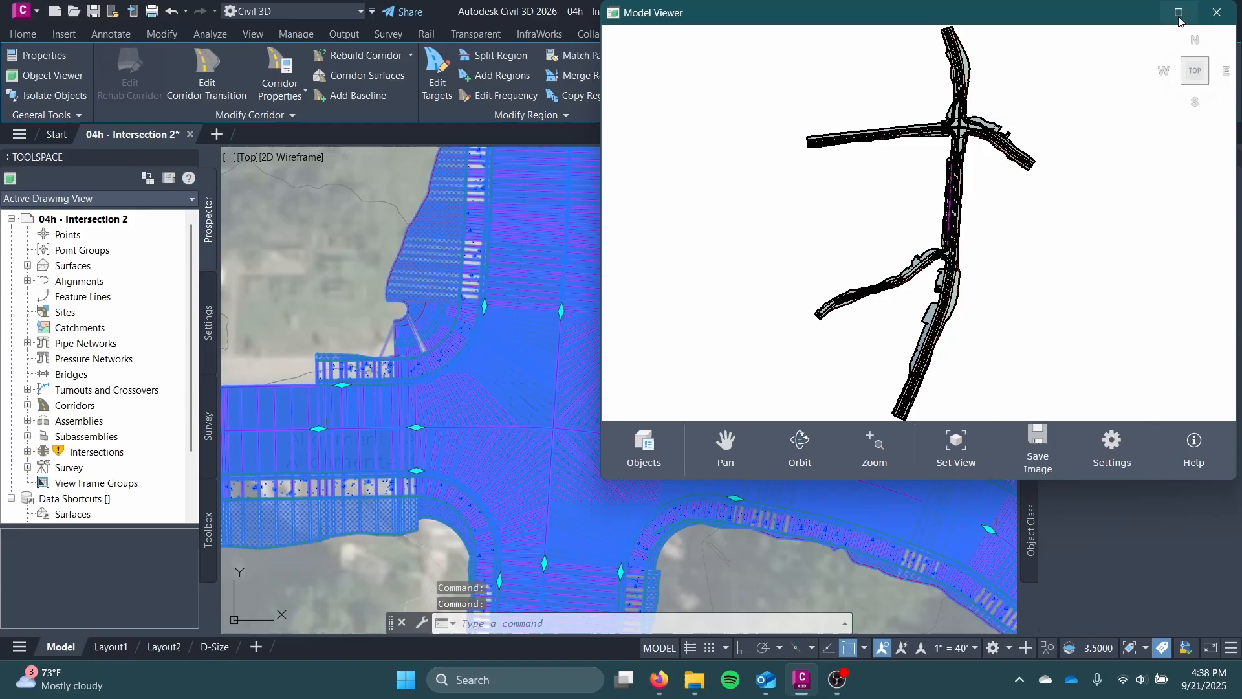
left_click(1183, 13)
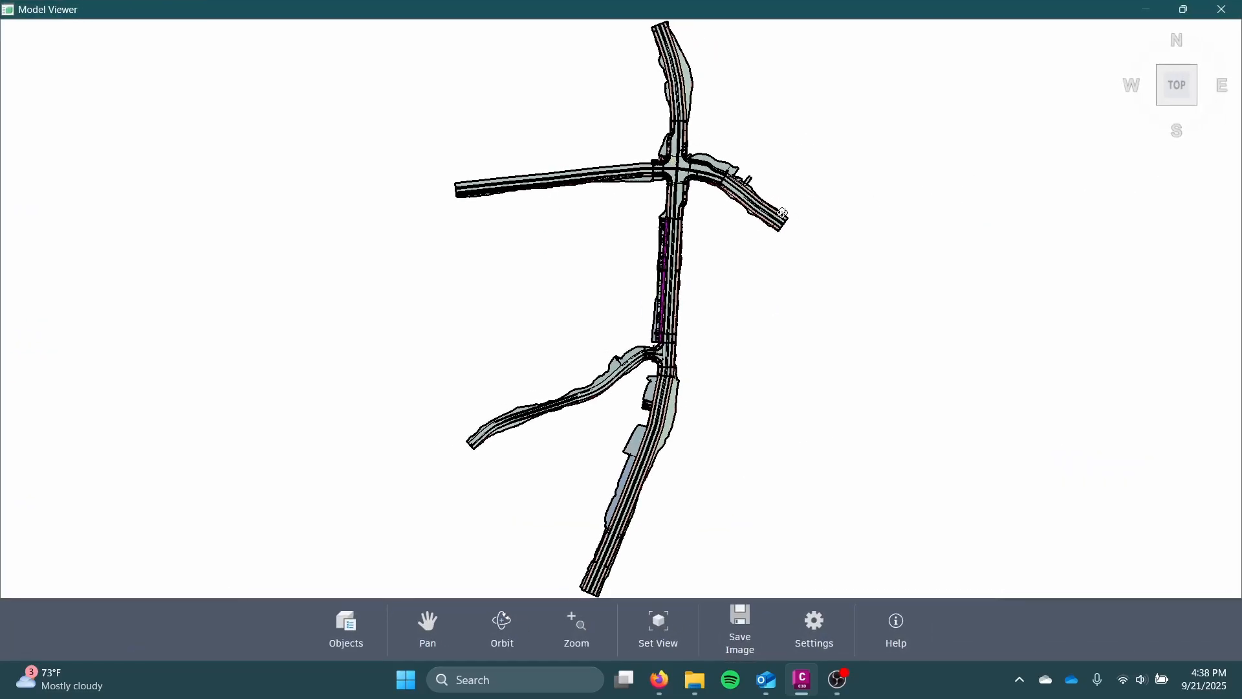
Step: Examine the curb, gutter and sidewalk joints along the northeast curb return in the 3D model
scroll(650, 164, "up", 10)
left_click_drag(743, 161, 1079, 360)
middle_click_drag(1079, 360, 648, 317)
scroll(666, 323, "up", 8)
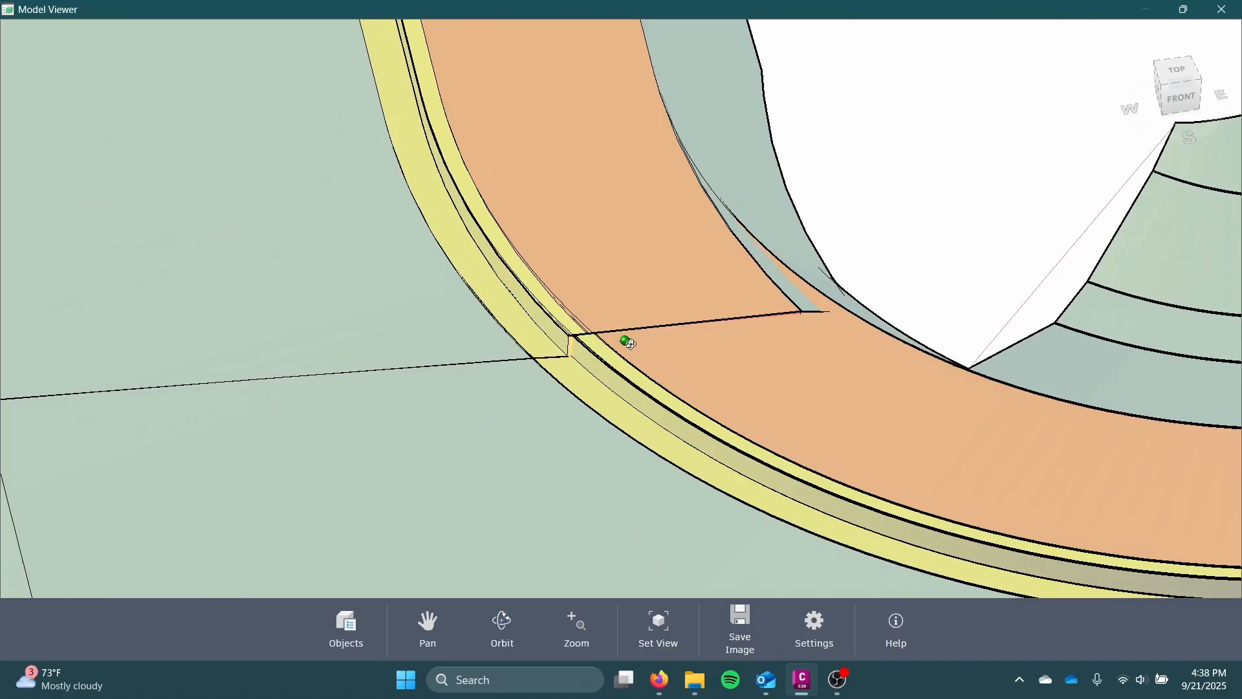
left_click_drag(630, 344, 785, 349)
scroll(585, 356, "up", 5)
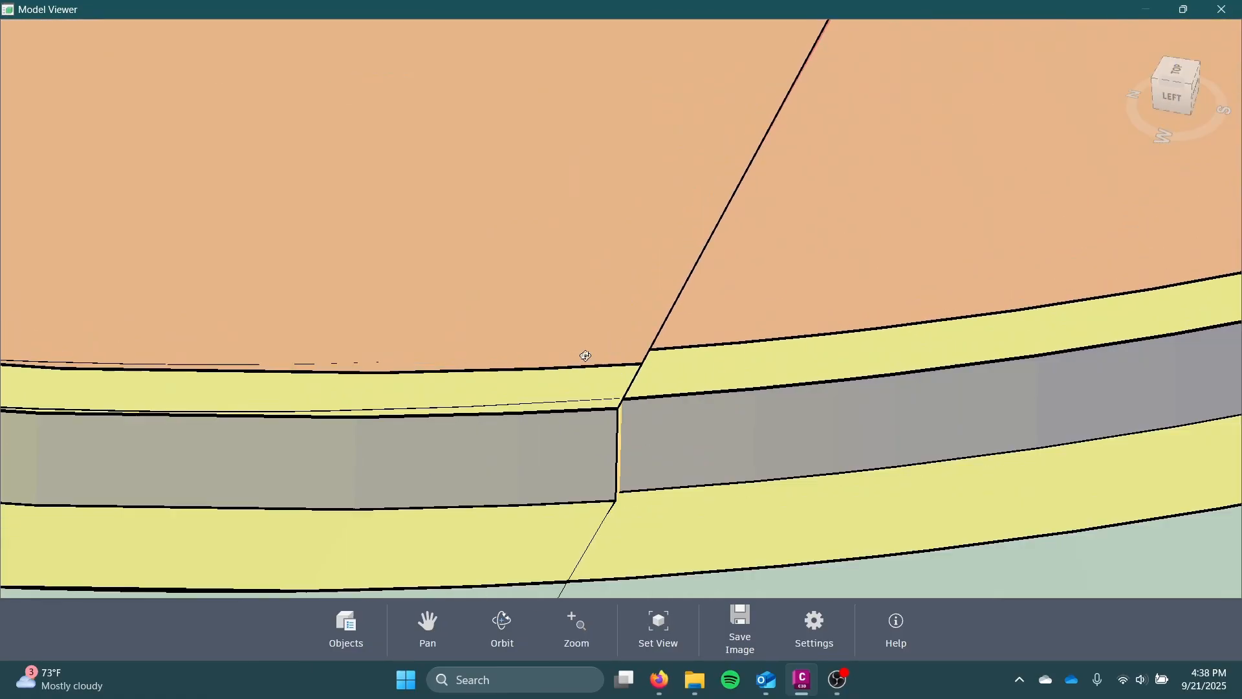
scroll(586, 356, "down", 3)
scroll(591, 363, "down", 4)
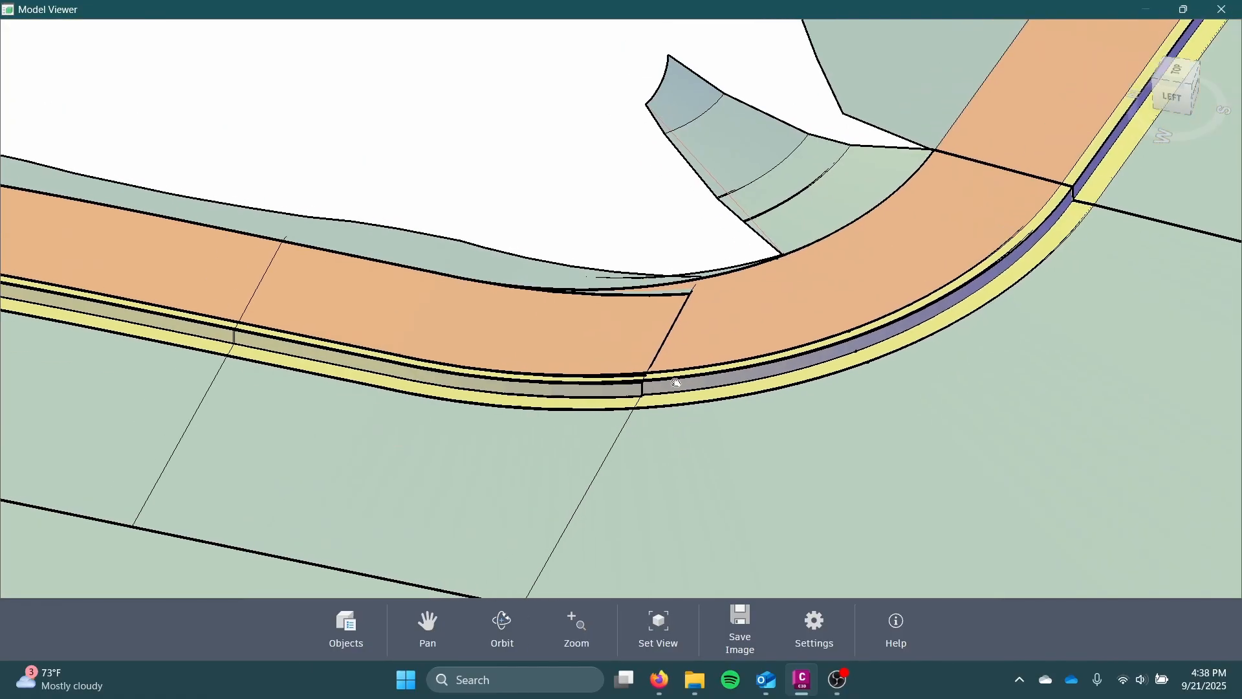
scroll(793, 392, "up", 2)
scroll(433, 341, "up", 6)
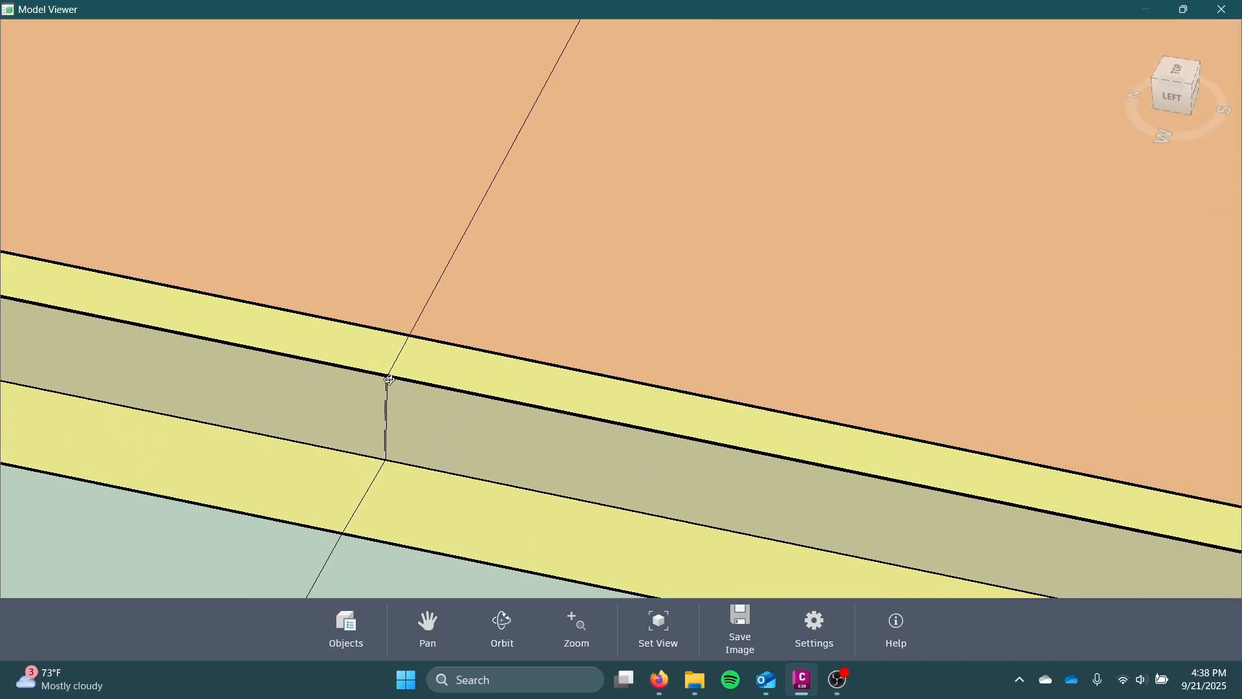
scroll(659, 366, "down", 5)
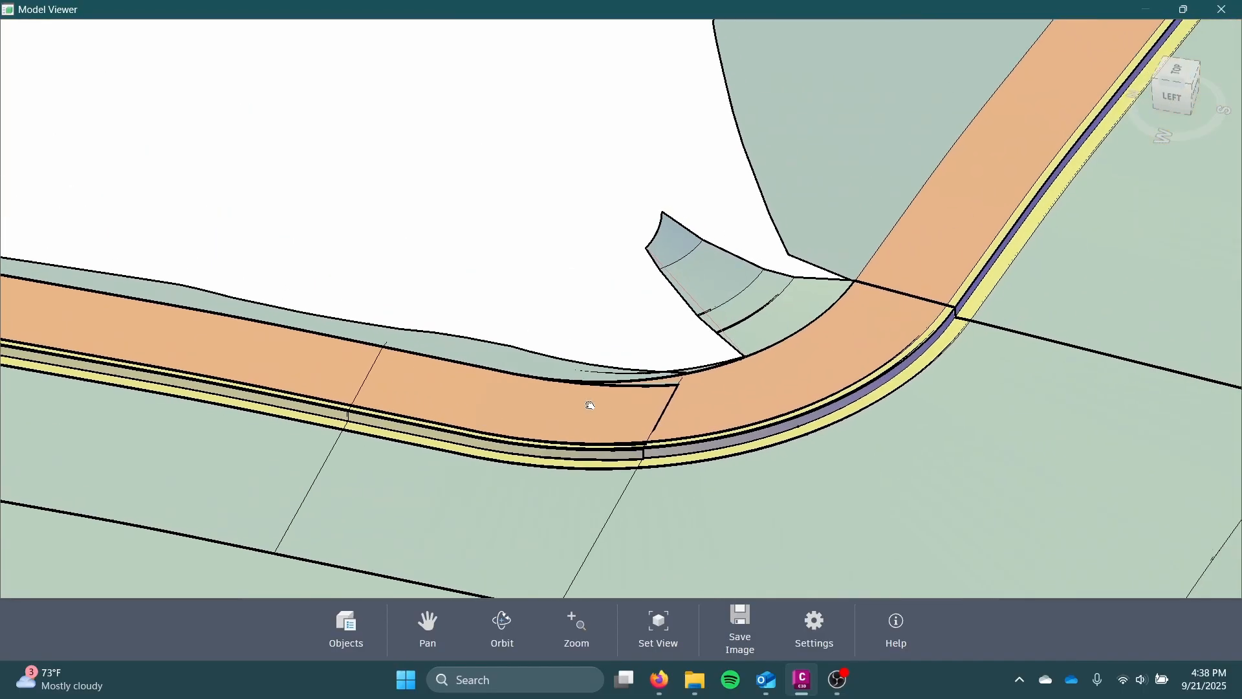
scroll(938, 301, "up", 5)
middle_click_drag(994, 304, 712, 349)
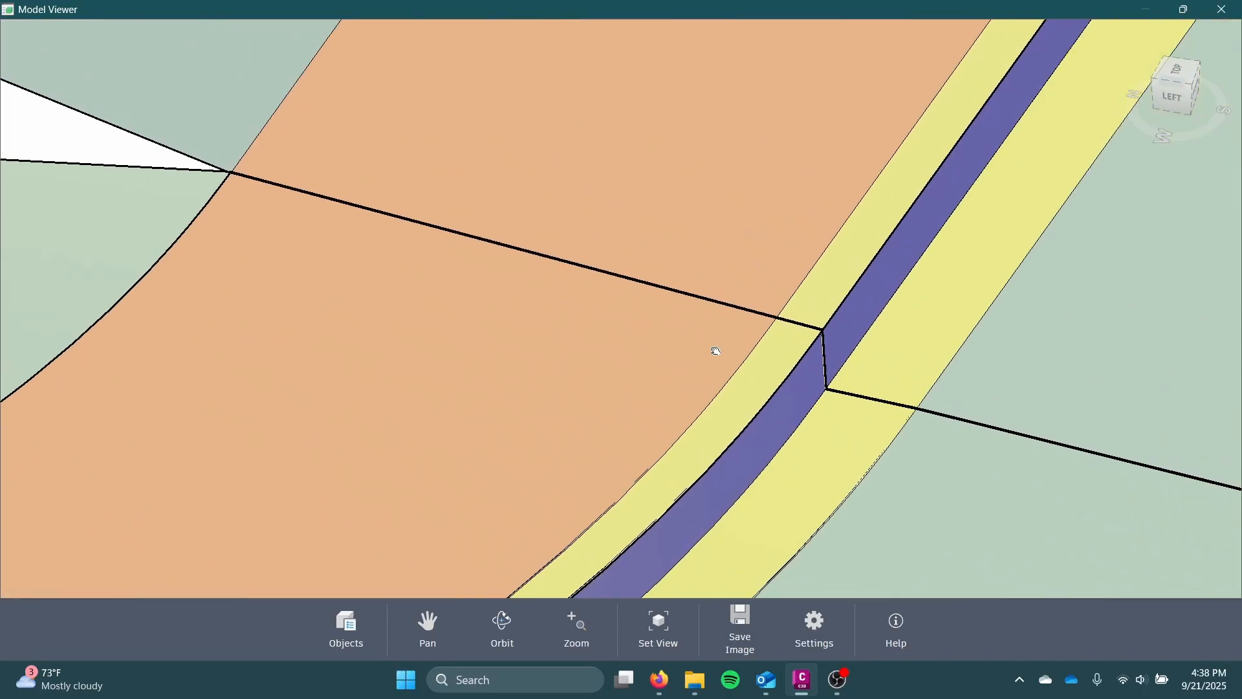
left_click_drag(697, 354, 670, 536)
scroll(549, 346, "up", 5)
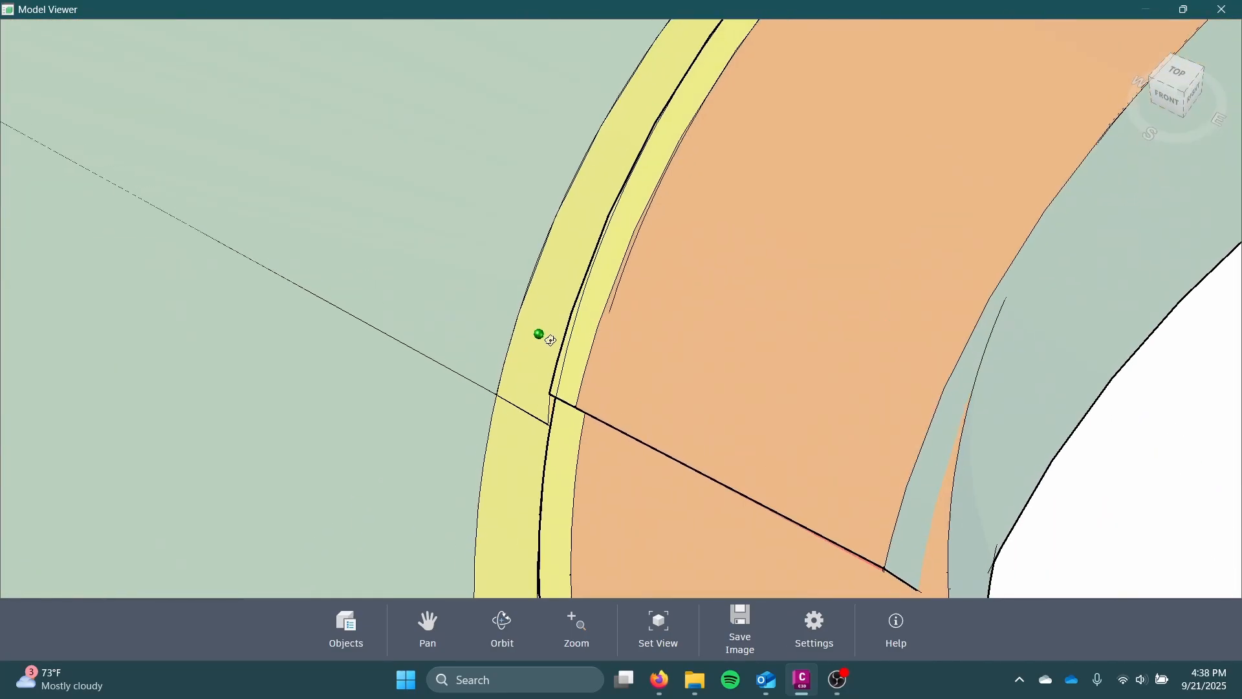
Step: Examine the northwest curb return and the joints with its neighbouring corridor regions in 3D
left_click_drag(552, 338, 521, 331)
middle_click_drag(147, 365, 472, 330)
scroll(528, 278, "up", 6)
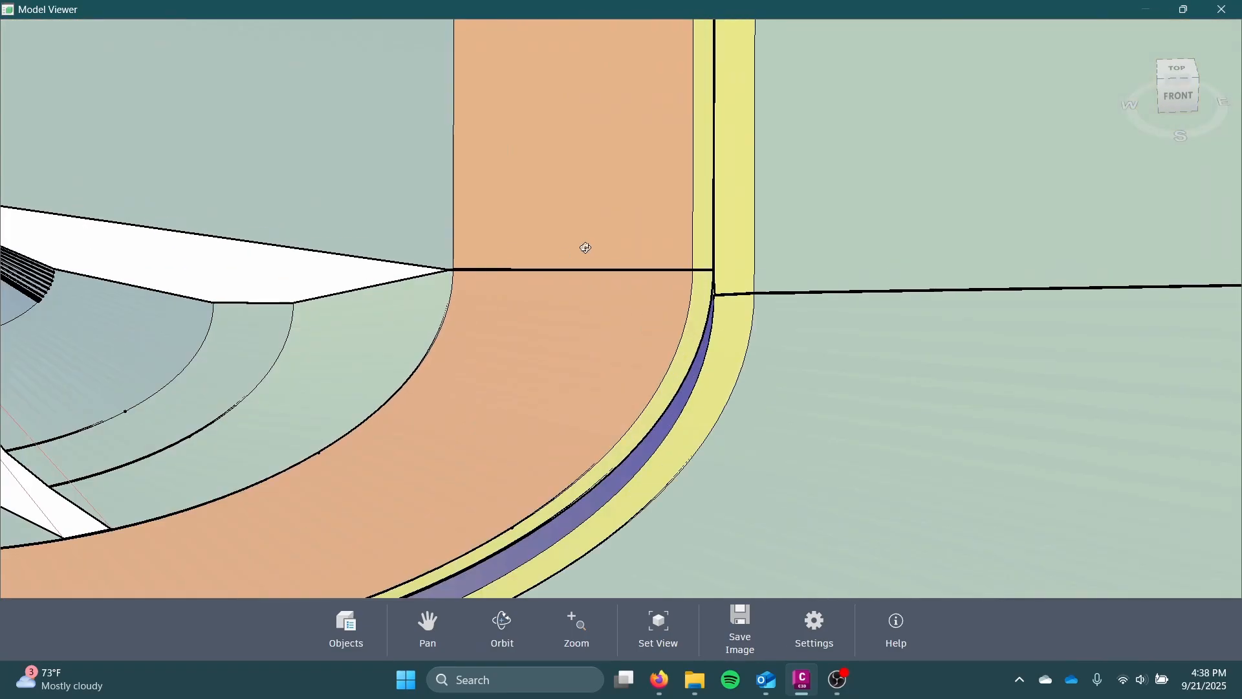
left_click_drag(690, 265, 458, 246)
middle_click_drag(421, 246, 984, 340)
middle_click_drag(465, 244, 914, 478)
scroll(569, 466, "up", 5)
scroll(473, 375, "up", 2)
left_click_drag(548, 399, 457, 395)
scroll(499, 423, "up", 3)
scroll(541, 383, "down", 8)
Step: Inspect the southwest curb return and the overall intersection in 3D, and close the Model Viewer
middle_click_drag(335, 391, 621, 446)
scroll(556, 448, "up", 4)
left_click_drag(549, 452, 355, 418)
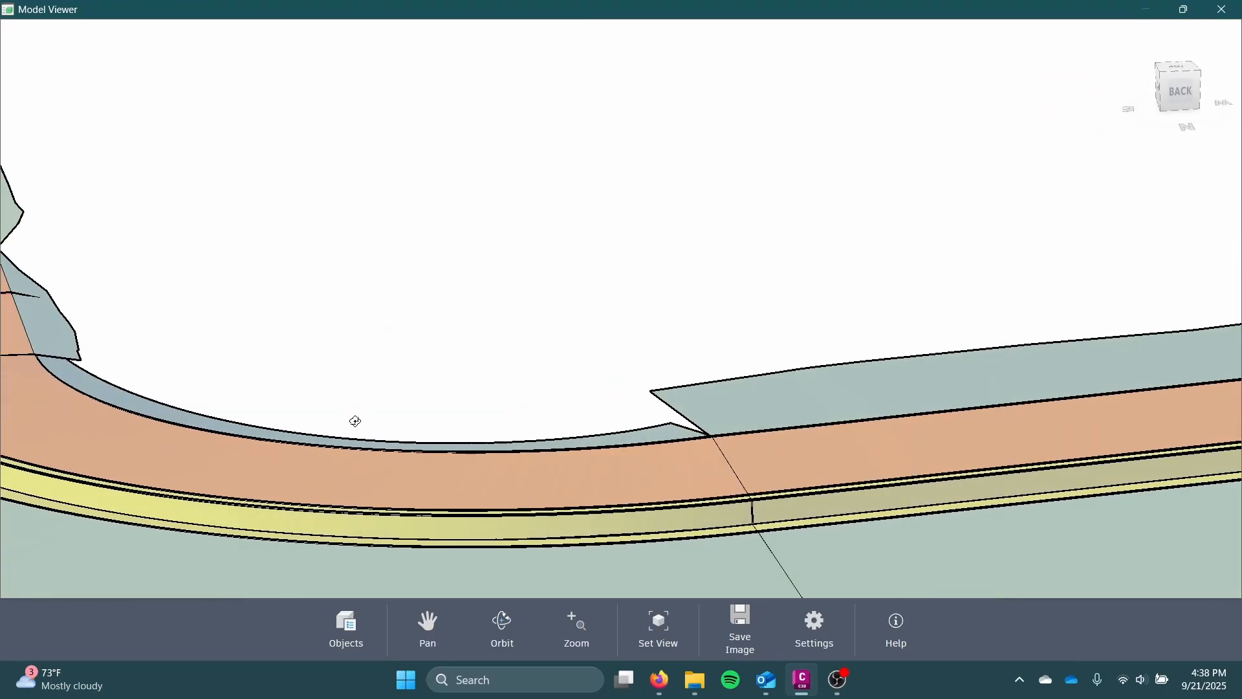
middle_click_drag(273, 397, 972, 461)
scroll(499, 437, "up", 4)
scroll(503, 433, "up", 2)
middle_click_drag(546, 244, 672, 496)
left_click_drag(700, 456, 660, 467)
scroll(660, 467, "up", 5)
scroll(578, 331, "down", 10)
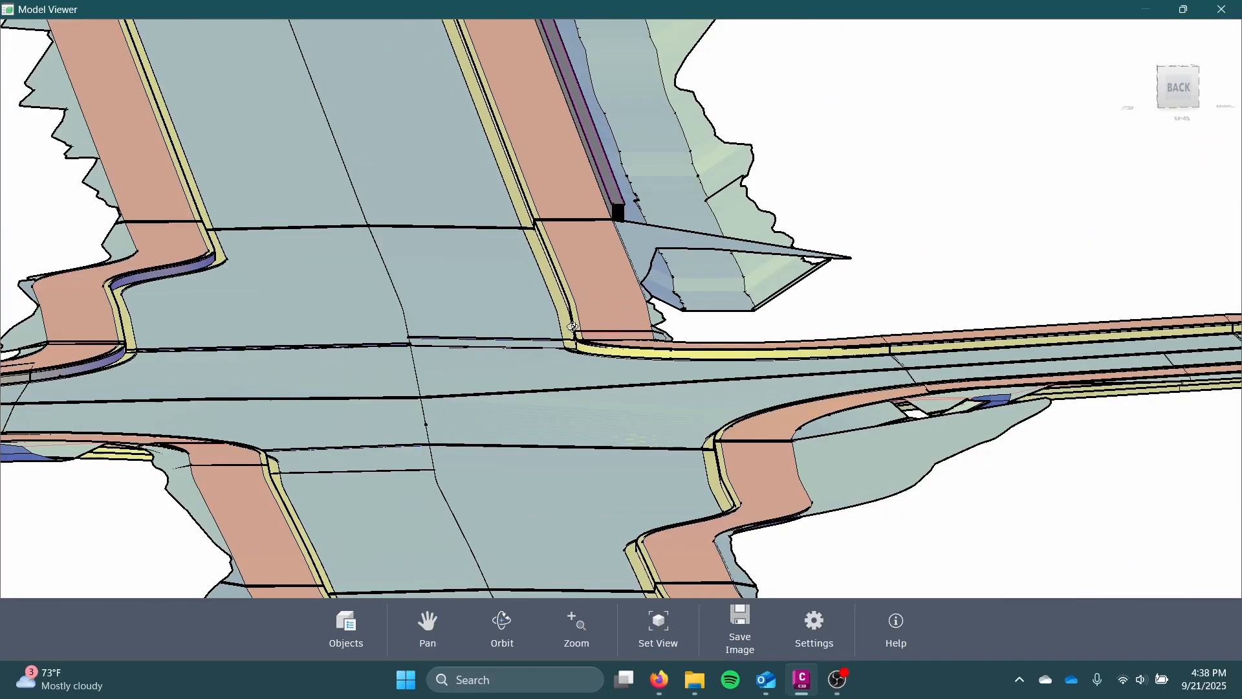
left_click_drag(573, 327, 616, 343)
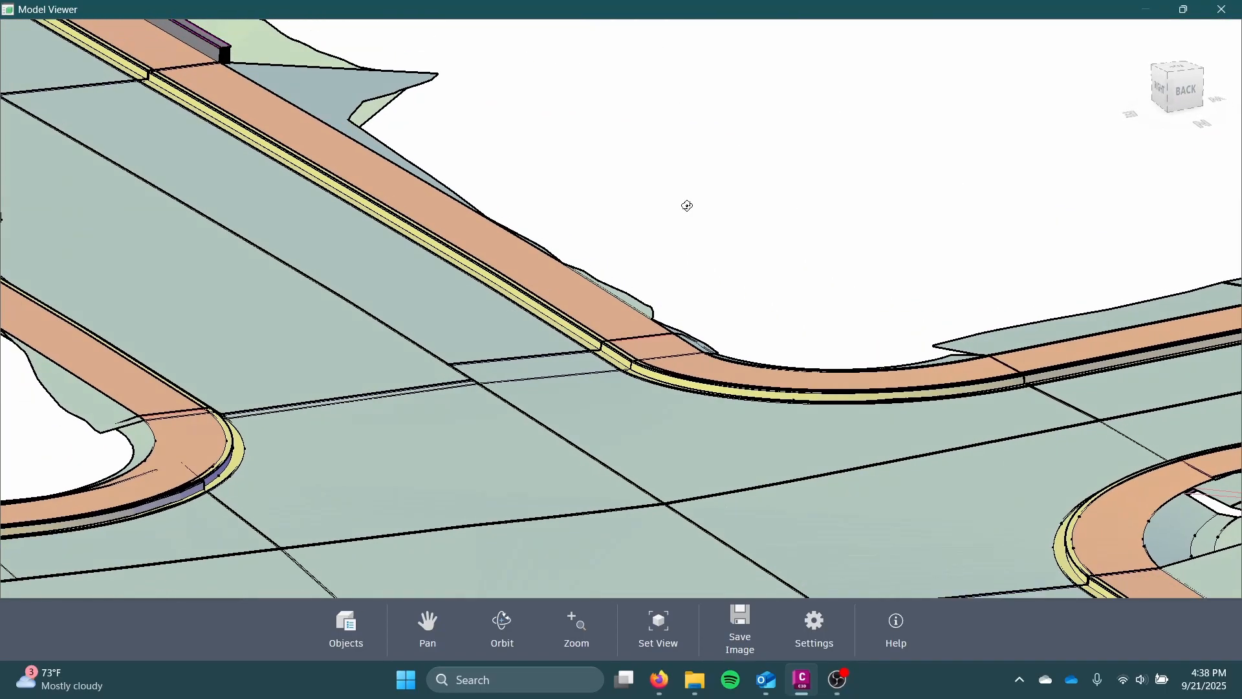
left_click(1235, 10)
Step: Stretch the Alderman Road centerline region boundary north of the intersection to line up with the northeast curb return's end
scroll(624, 312, "up", 3)
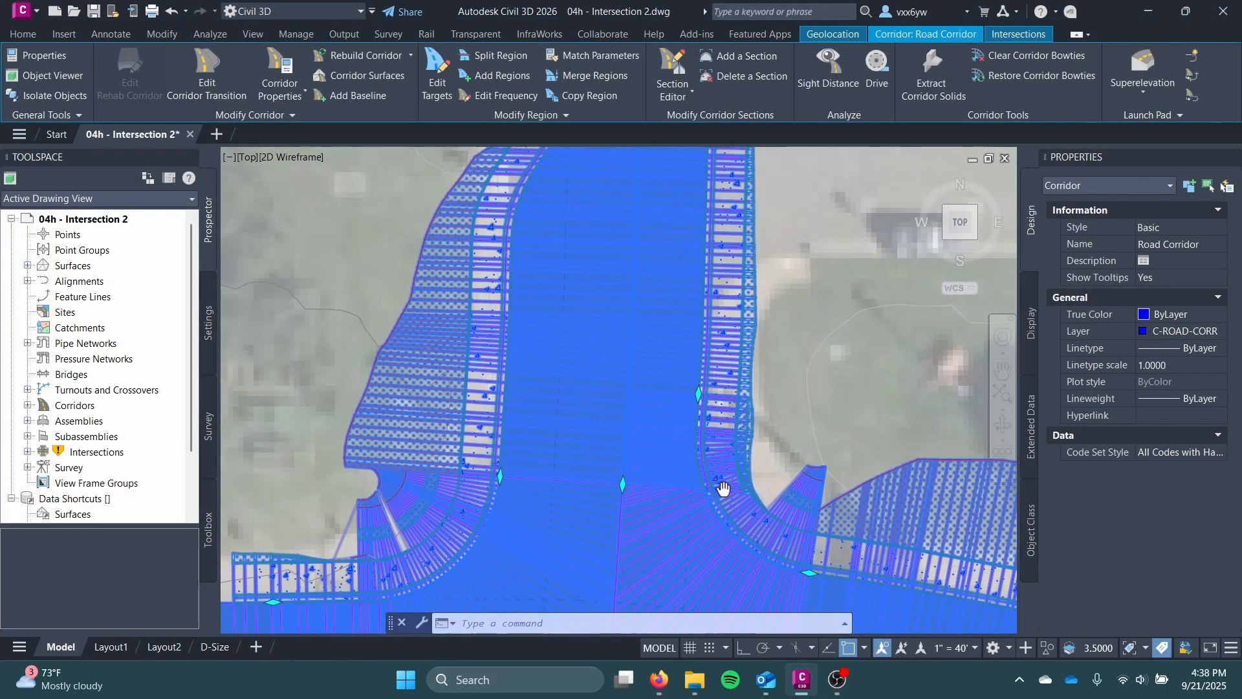
scroll(670, 435, "down", 1)
middle_click_drag(669, 433, 632, 440)
scroll(649, 388, "up", 1)
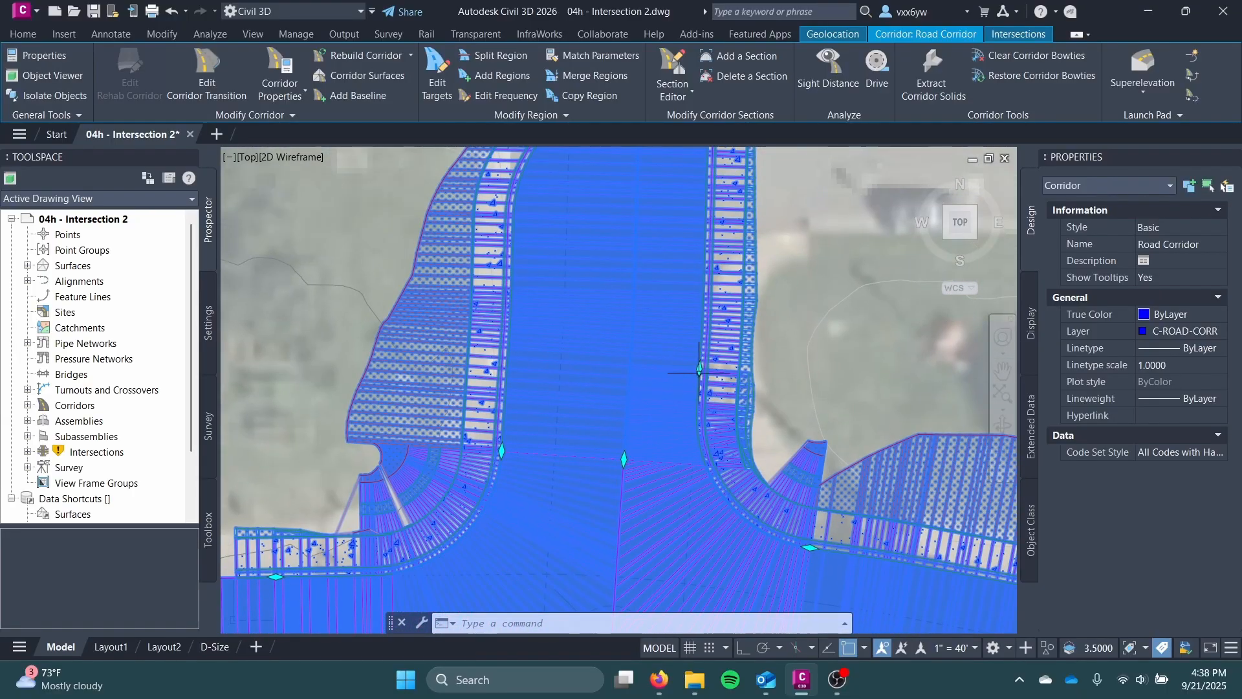
scroll(632, 438, "down", 3)
scroll(628, 464, "up", 3)
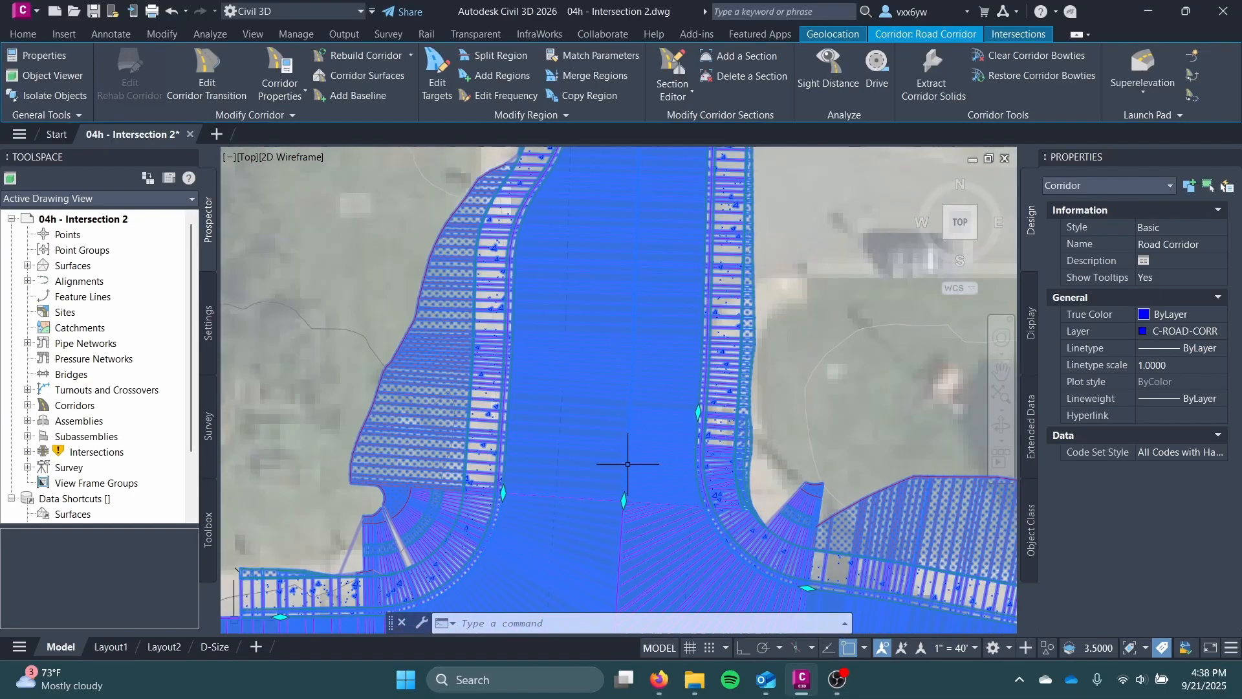
left_click(624, 500)
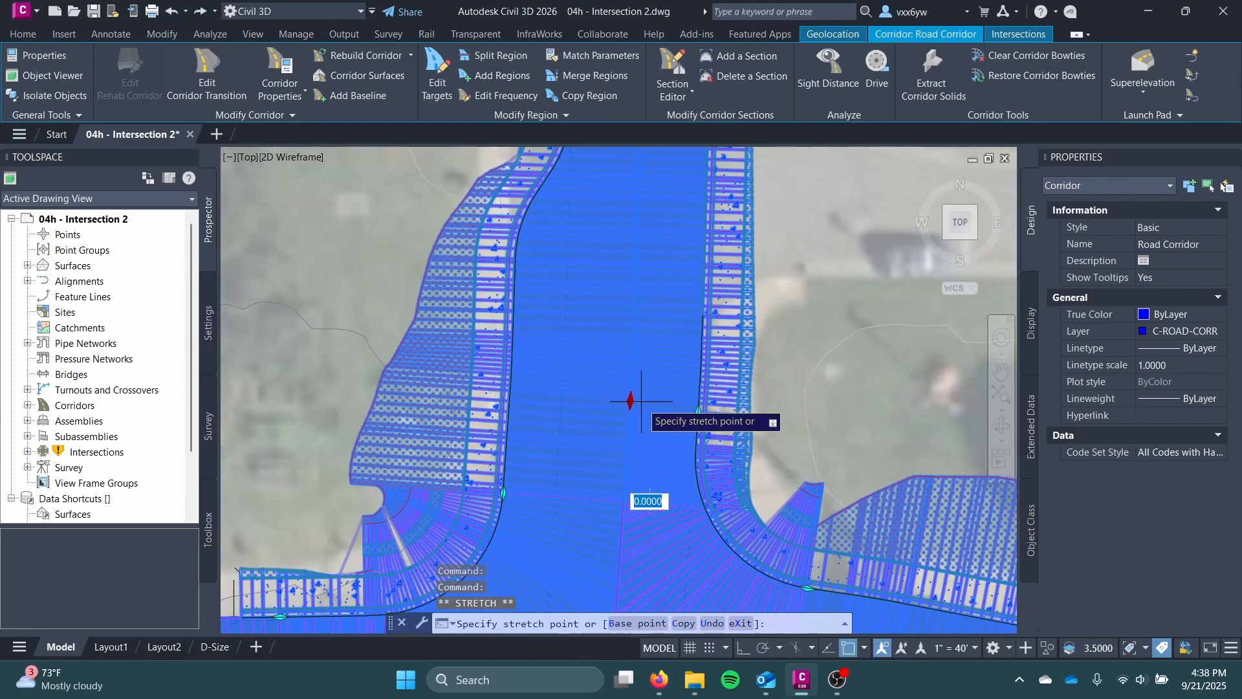
scroll(641, 401, "up", 3)
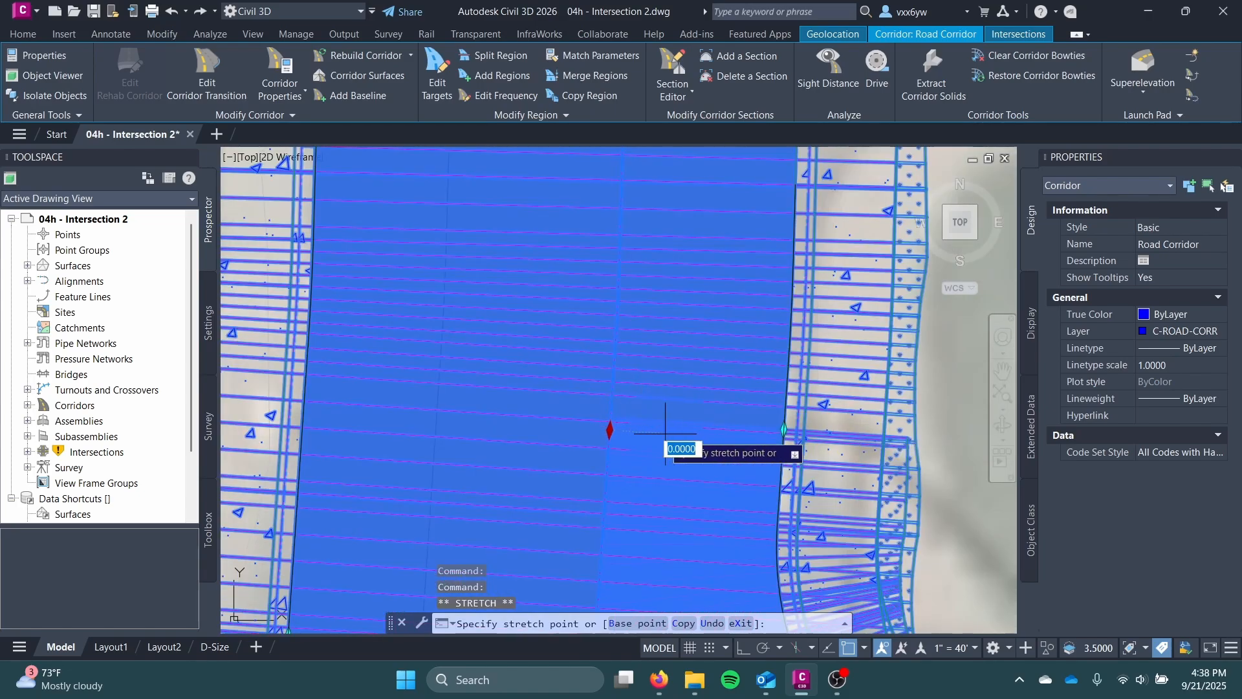
left_click(610, 422)
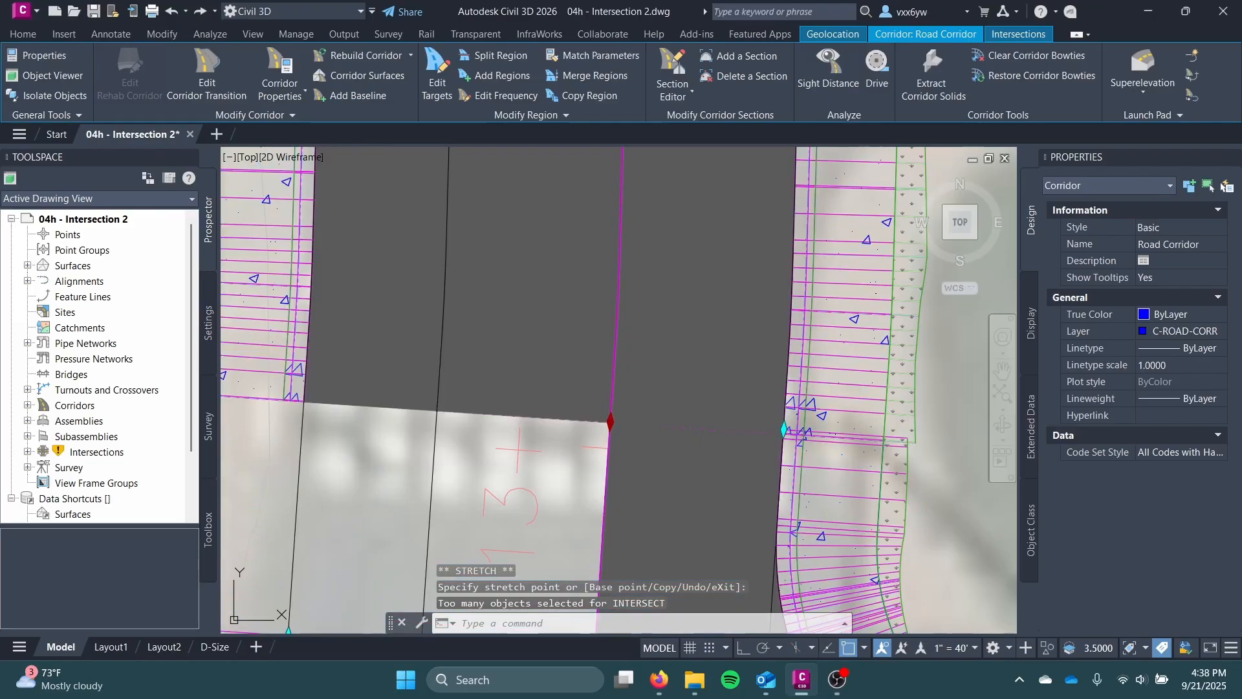
scroll(633, 414, "down", 2)
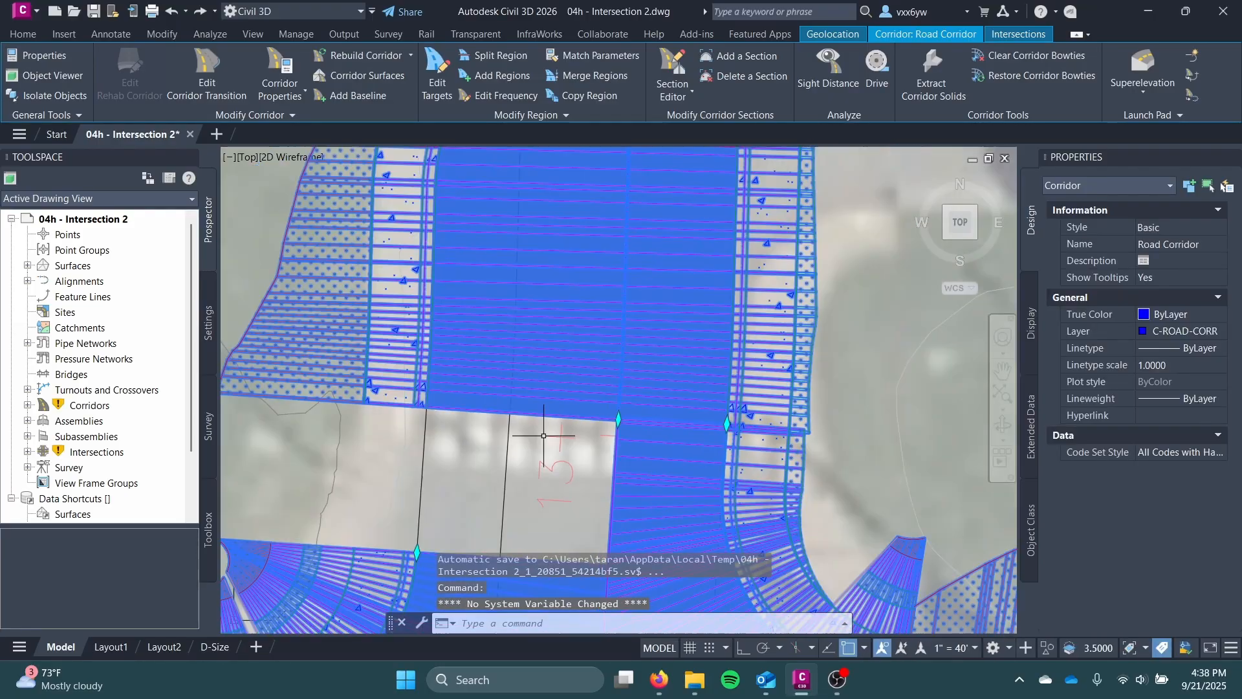
Step: Stretch the northwest curb return region north along the road edge to meet the end of the Alderman Road region
scroll(547, 446, "down", 1)
middle_click_drag(547, 446, 628, 399)
scroll(574, 462, "up", 1)
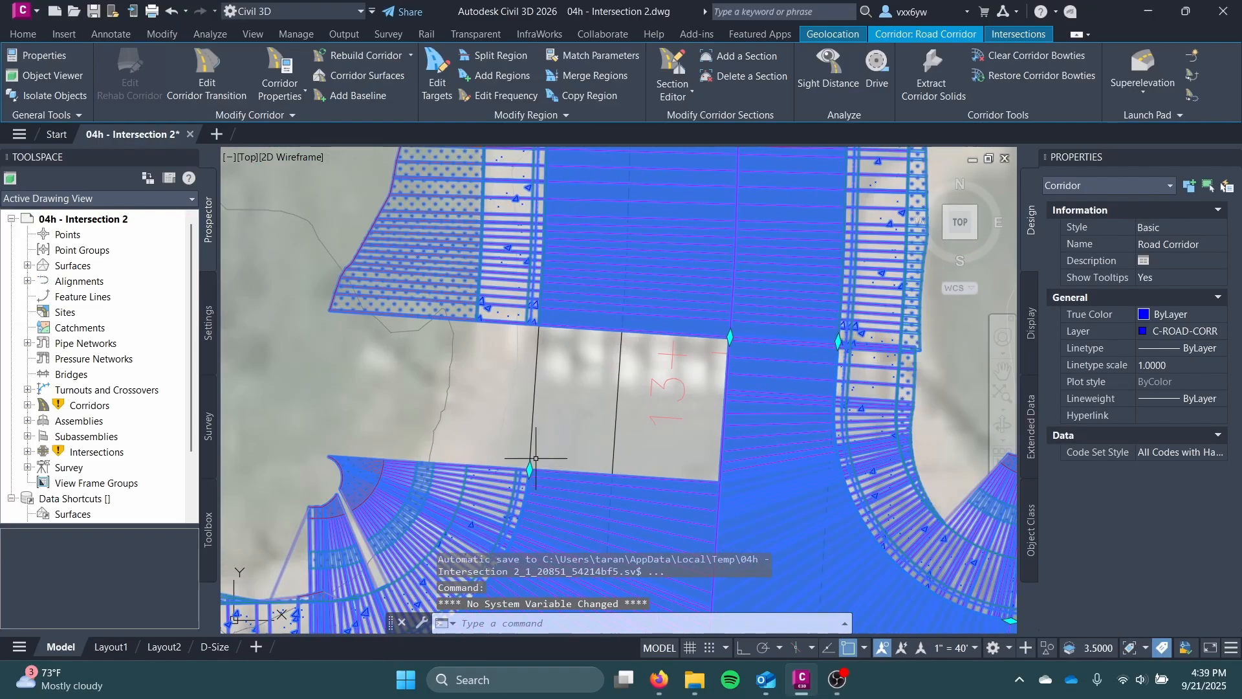
left_click(529, 469)
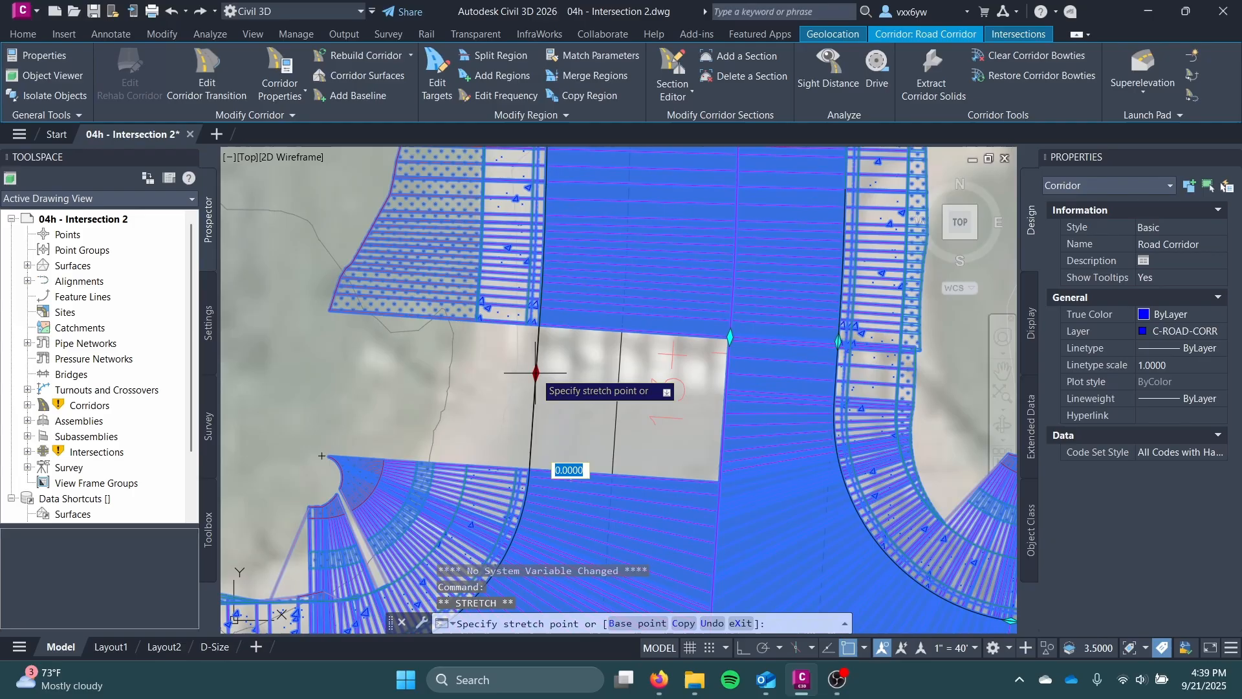
left_click(540, 325)
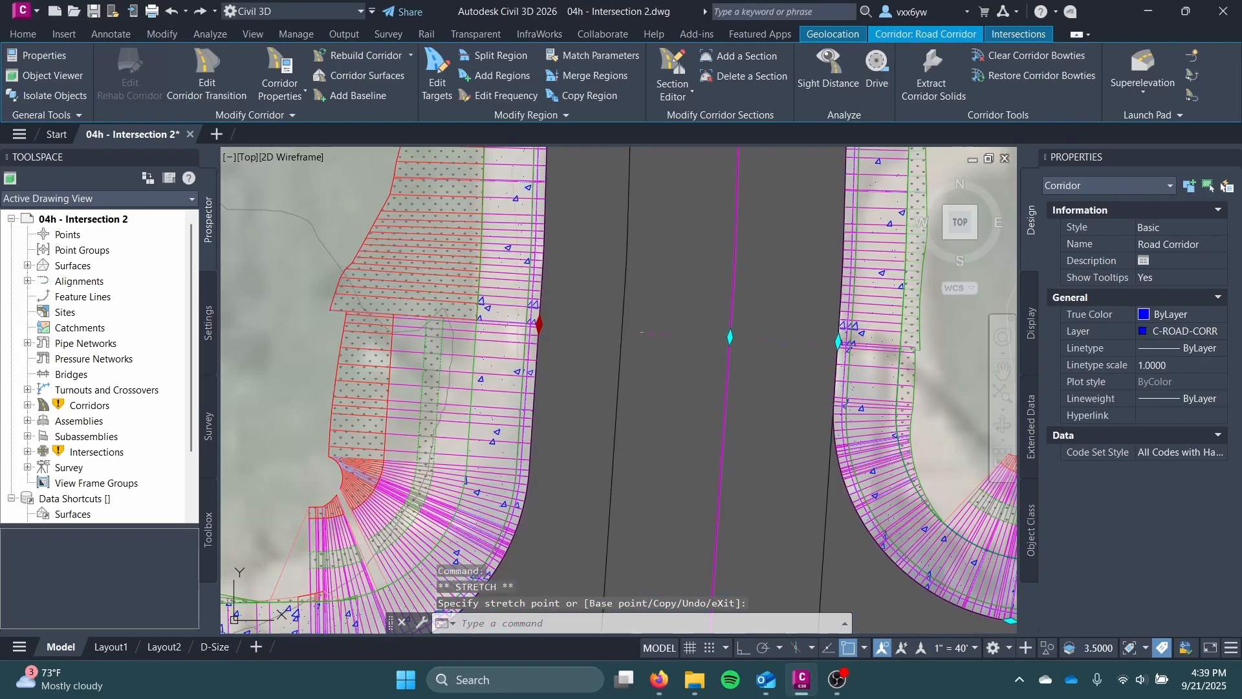
key("Escape")
scroll(601, 327, "up", 4)
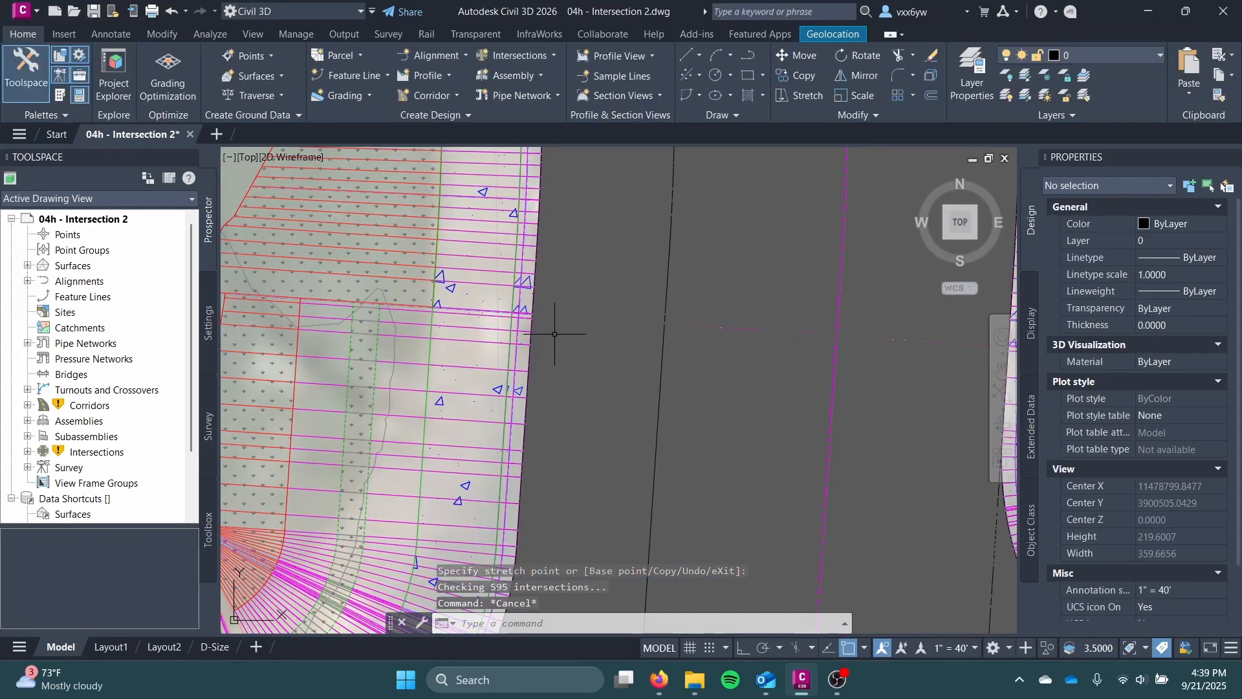
scroll(619, 323, "down", 8)
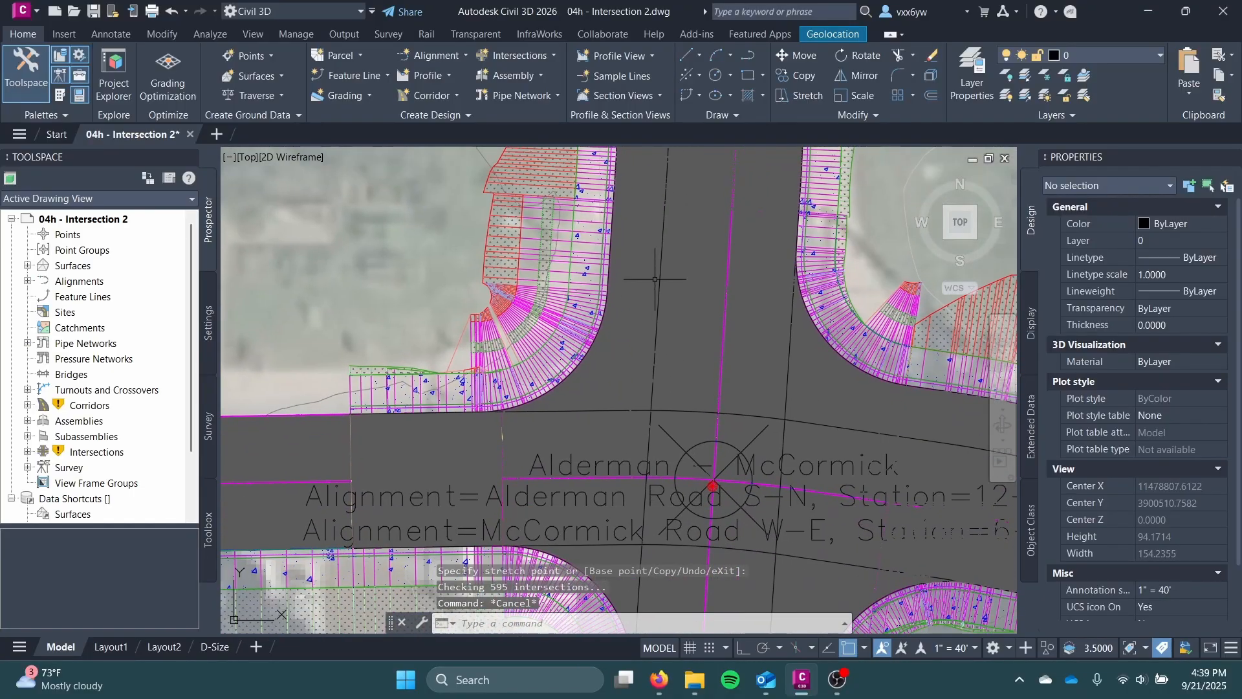
middle_click_drag(627, 331, 577, 437)
scroll(676, 461, "up", 5)
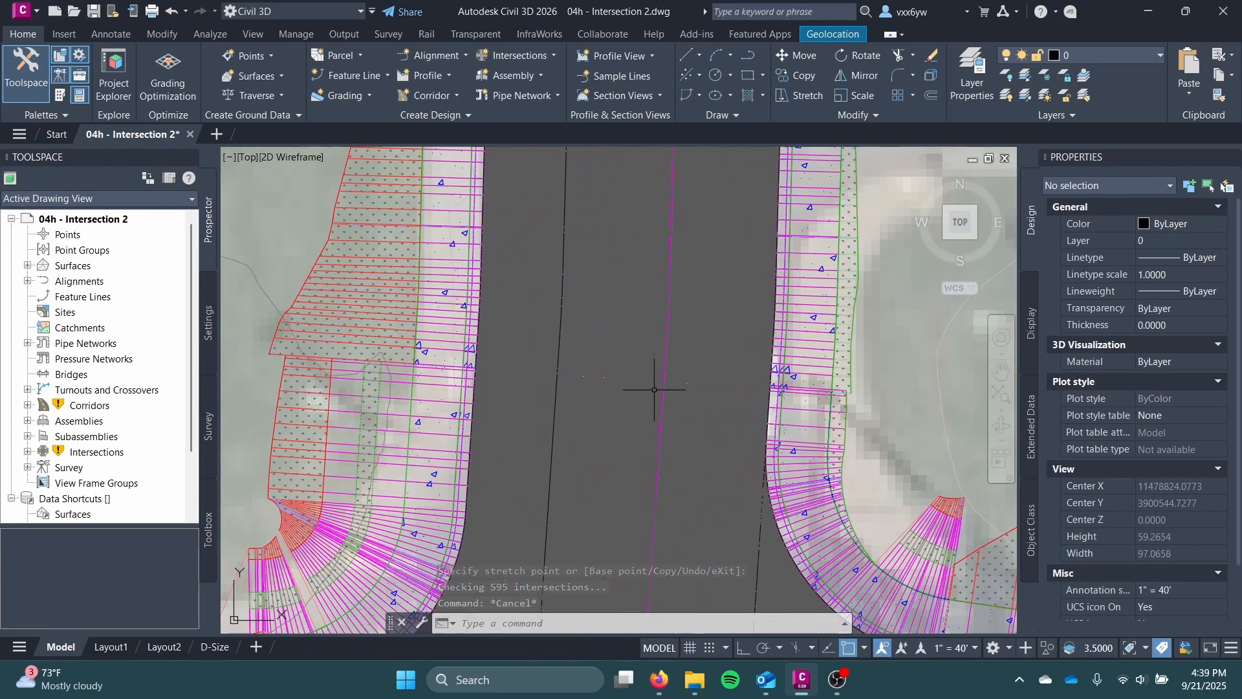
scroll(575, 521, "down", 5)
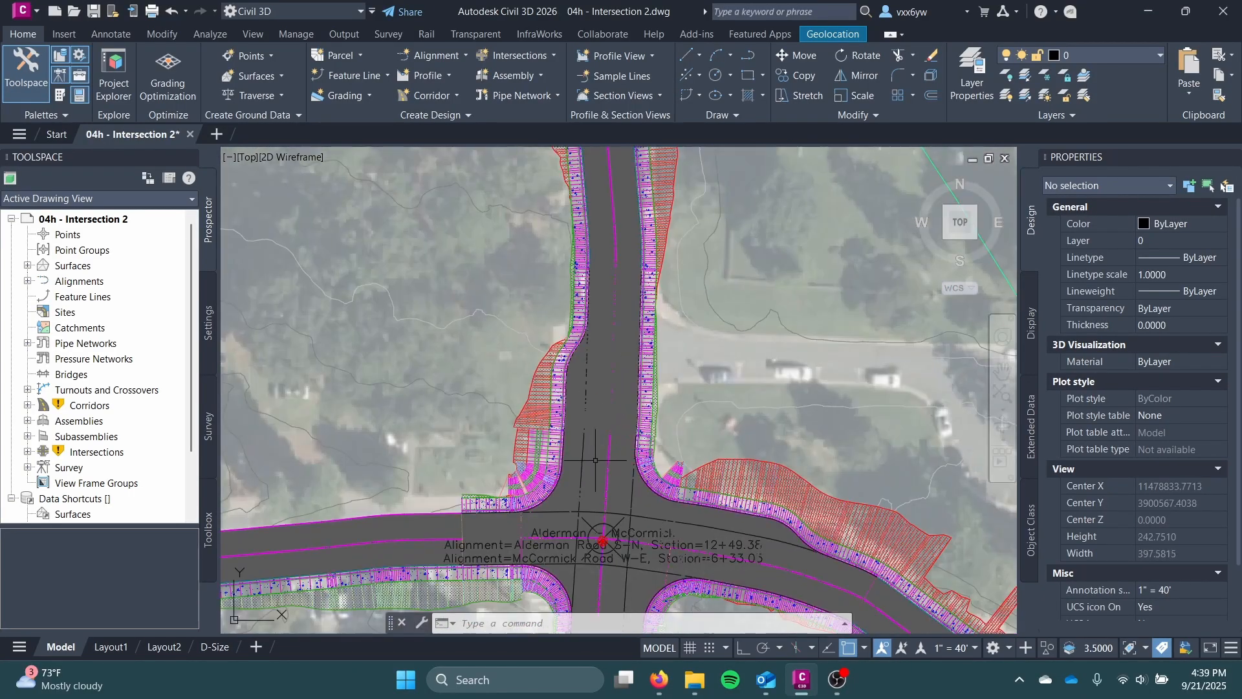
Step: Update the regions of the Alderman - McCormick intersection and rebuild its corridor
left_click(595, 462)
right_click(75, 450)
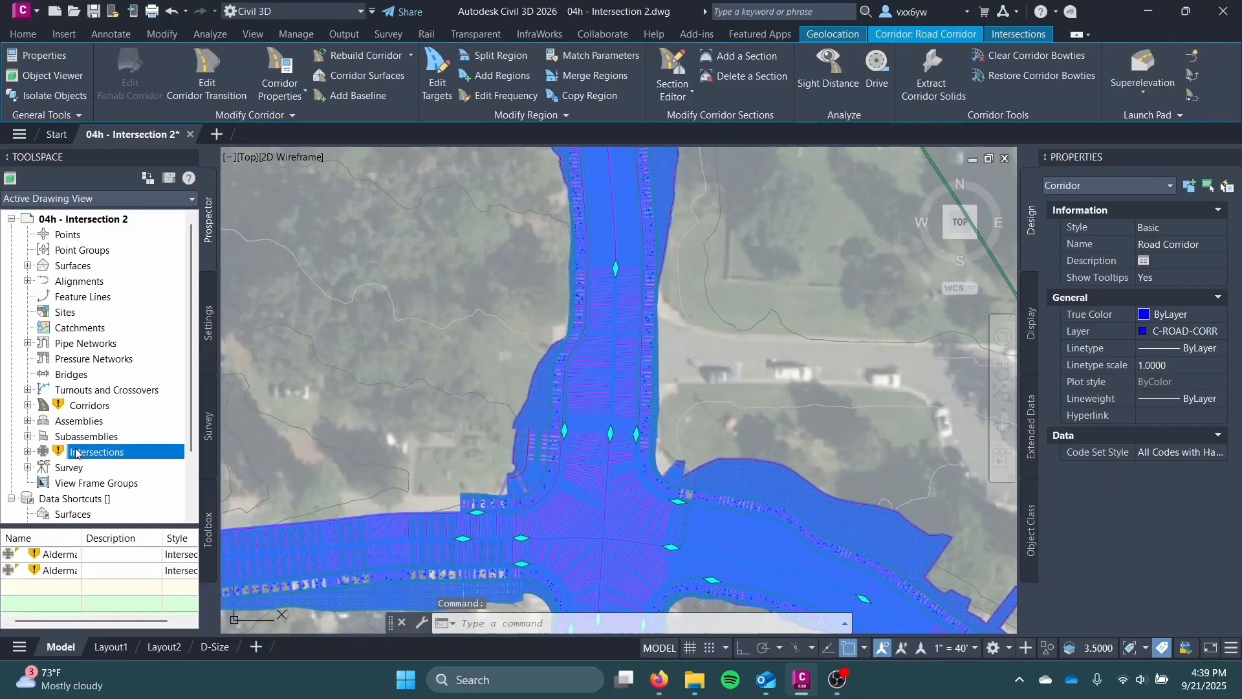
left_click(94, 456)
left_click(77, 480)
left_click(97, 453)
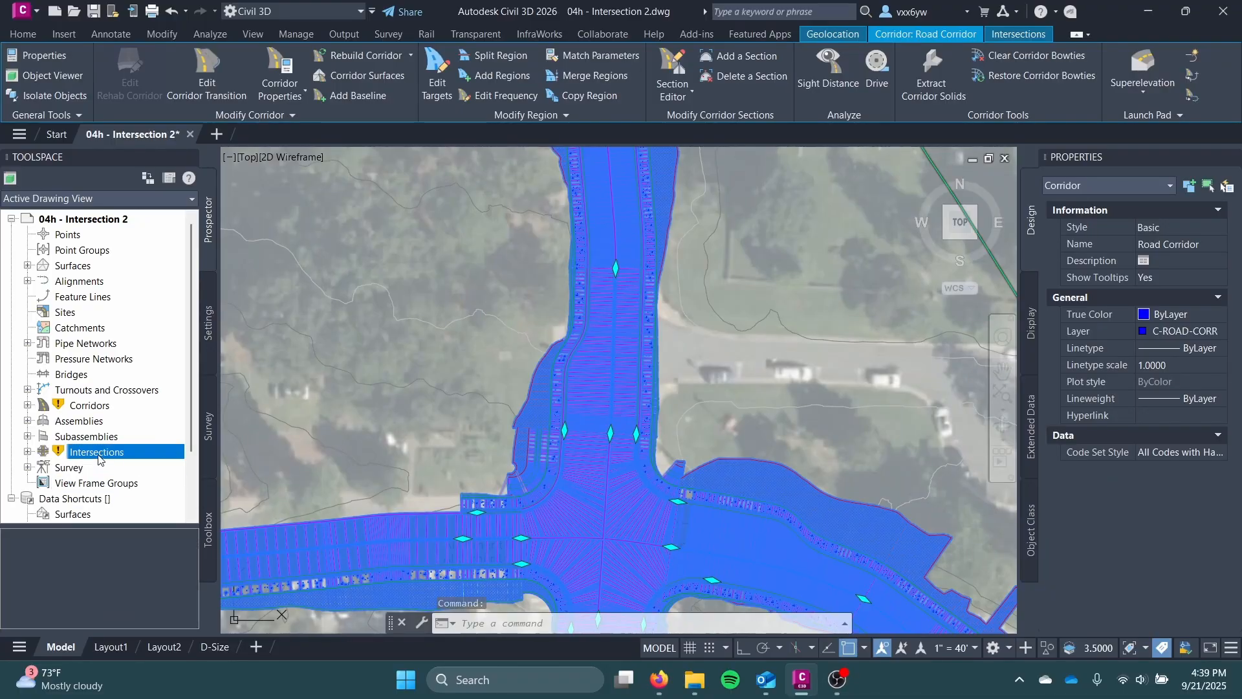
right_click(98, 458)
left_click(67, 452)
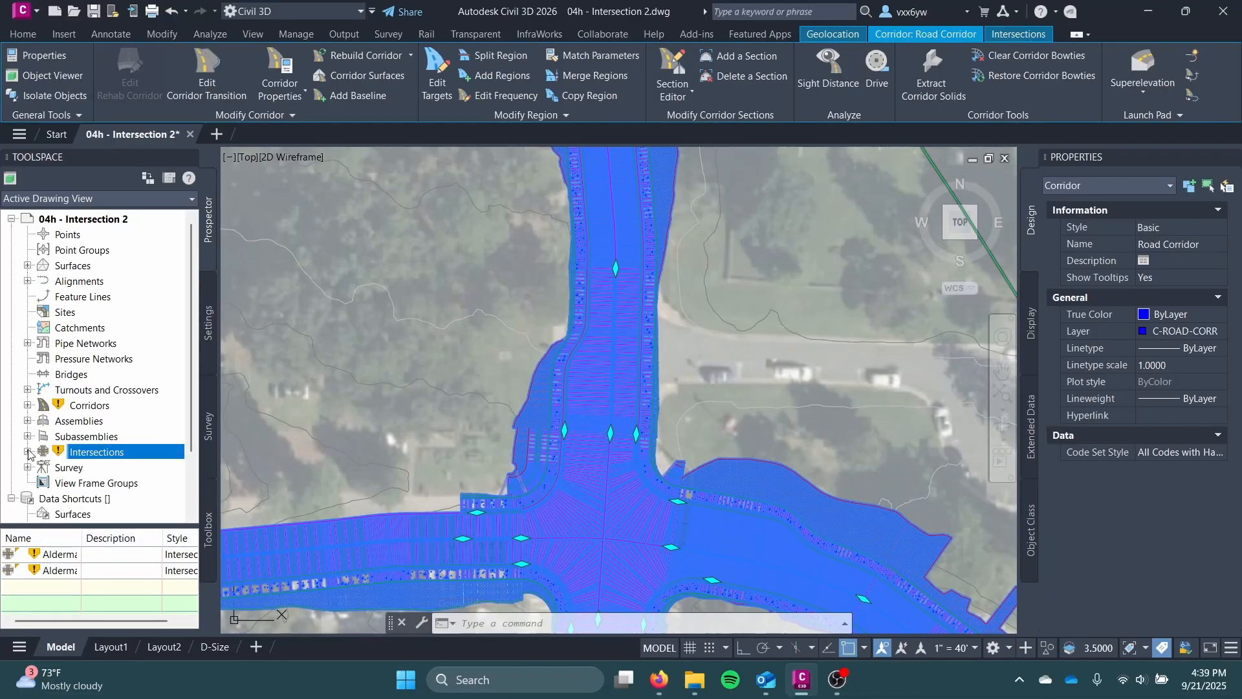
left_click(28, 452)
right_click(115, 469)
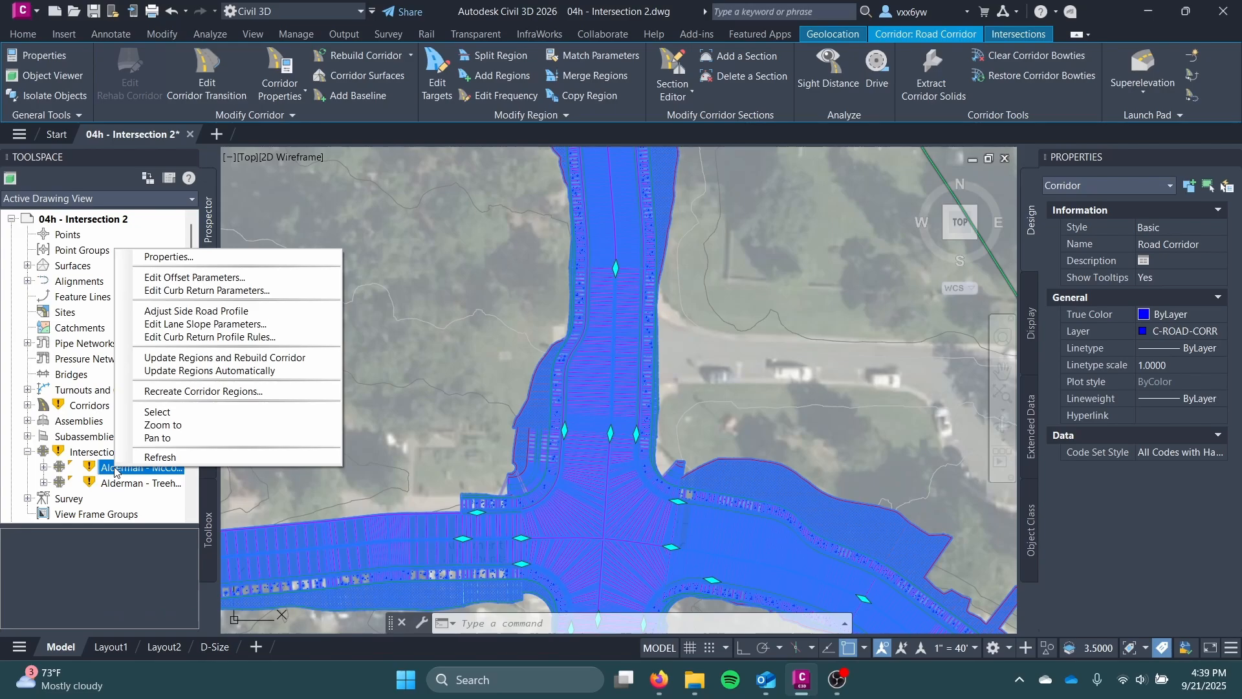
left_click(197, 362)
left_click(530, 337)
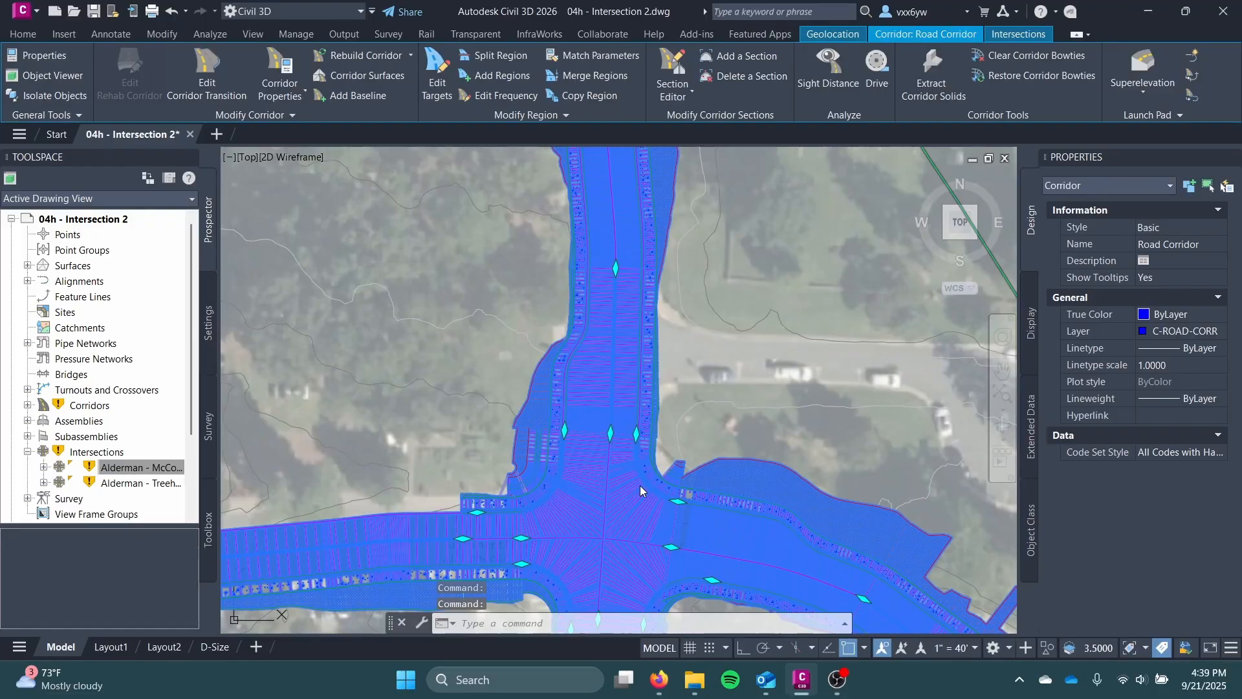
scroll(706, 411, "up", 2)
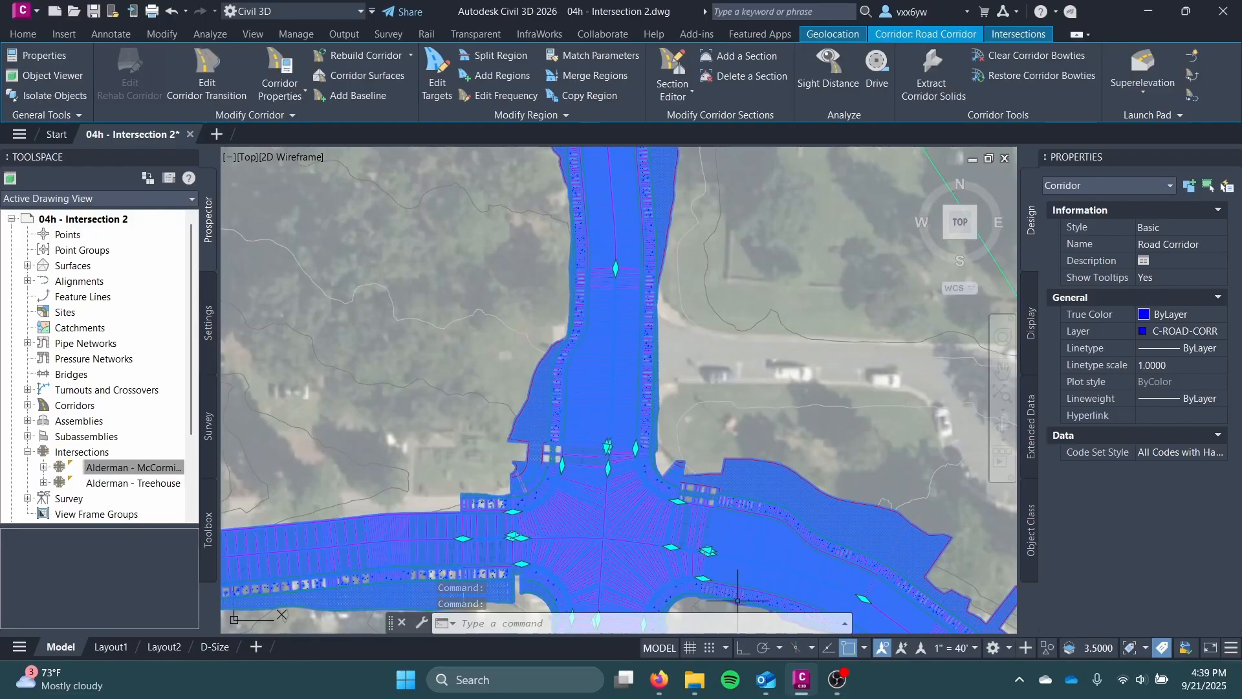
key("Escape")
Step: Select the Road Corridor at the intersection's northwest corner and open it in the 3D Model Viewer
scroll(706, 411, "up", 5)
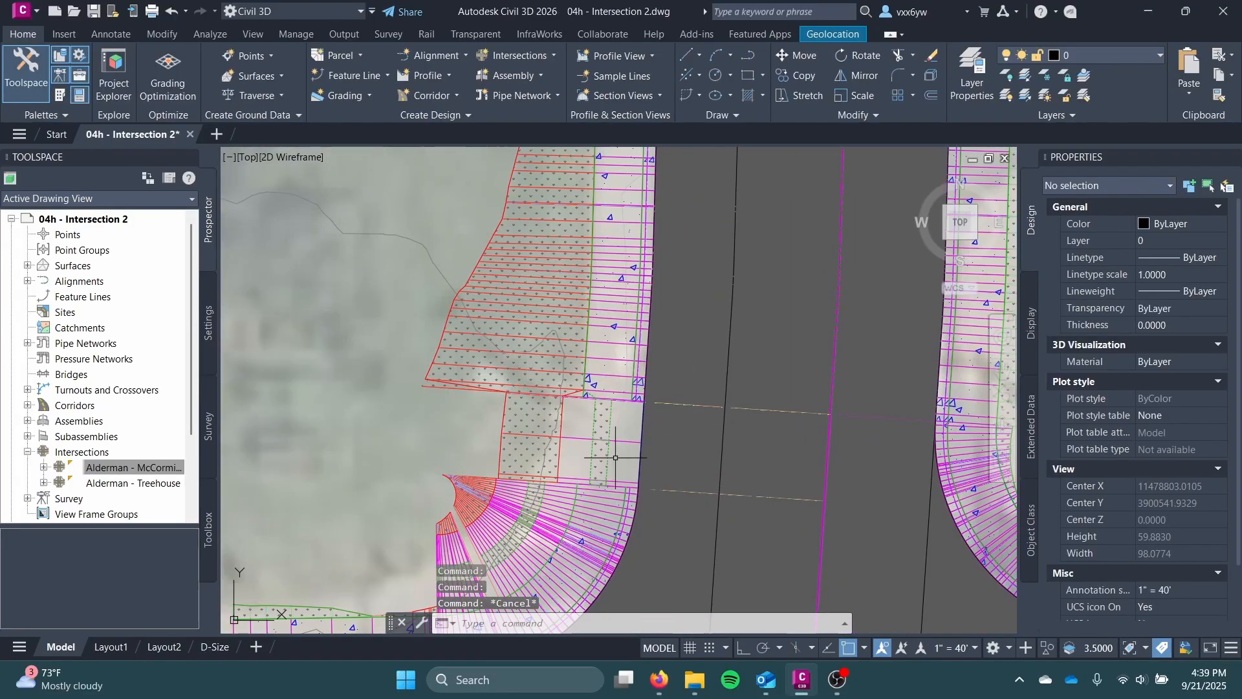
scroll(615, 457, "down", 3)
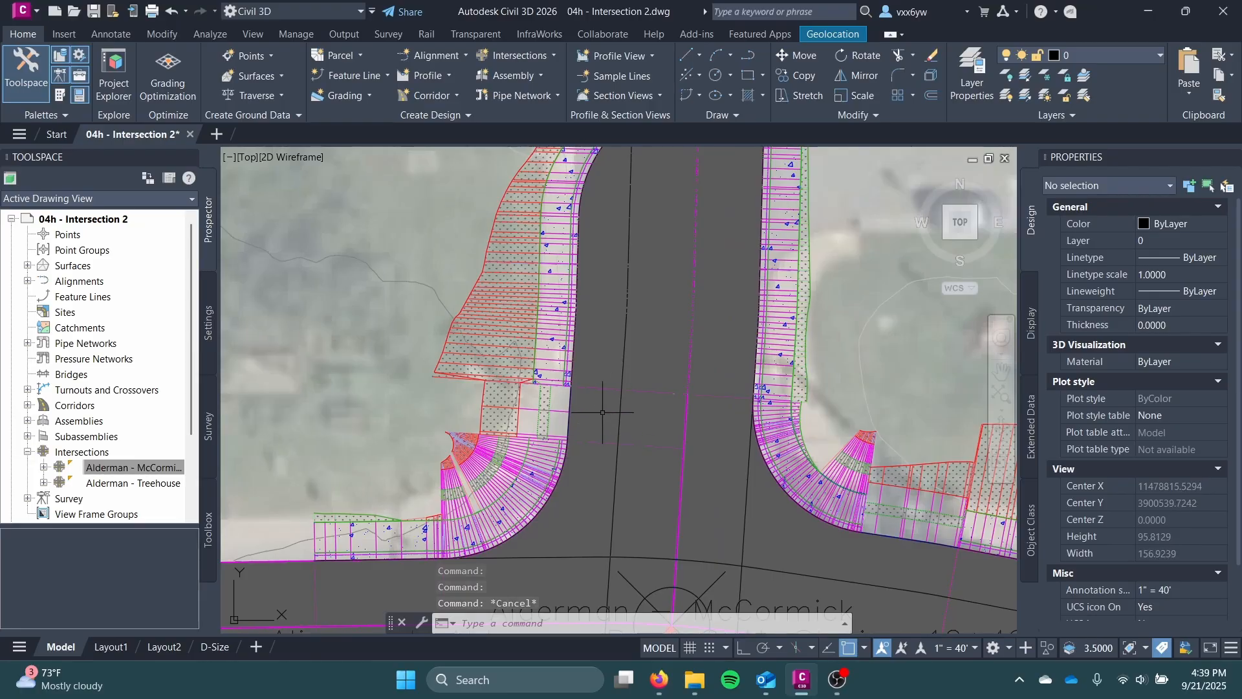
left_click(556, 408)
right_click(677, 370)
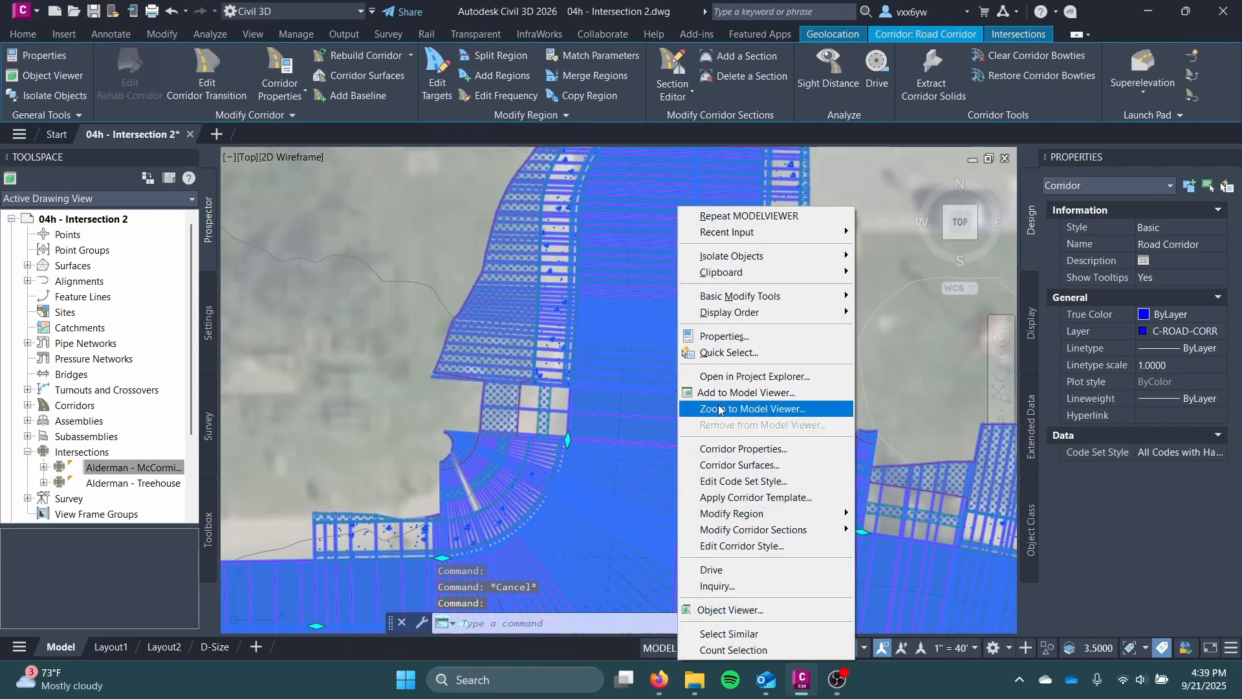
left_click(655, 371)
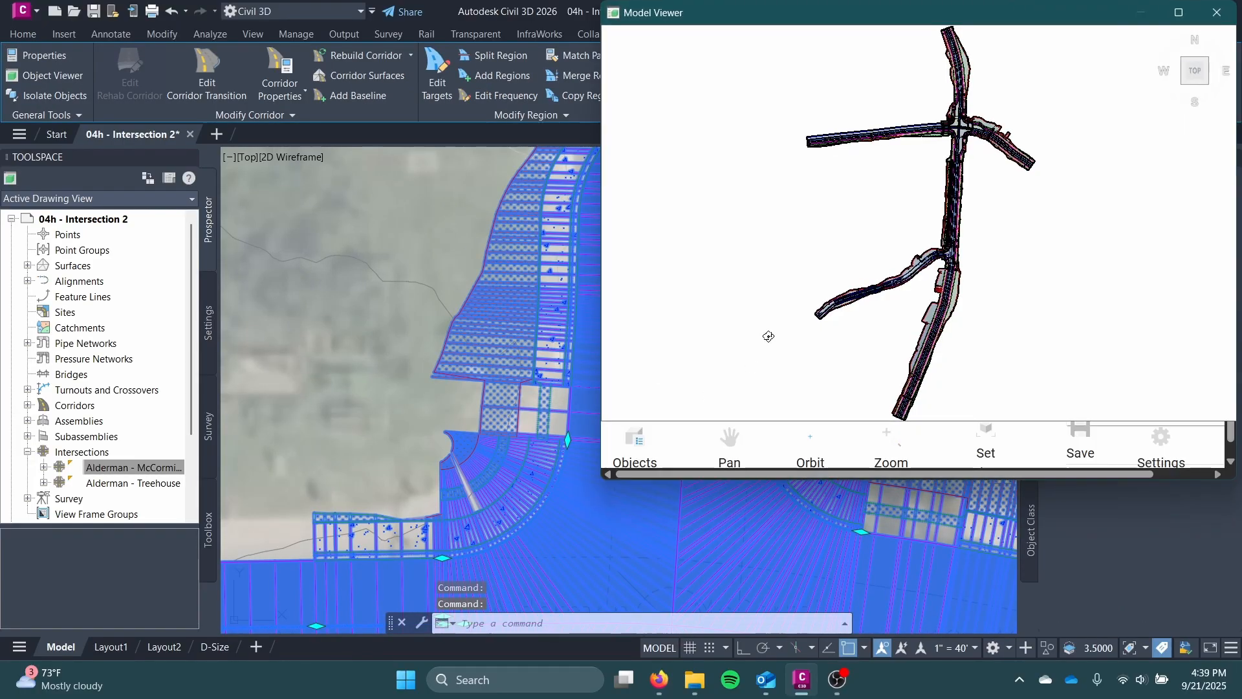
Step: Enlarge the 3D model view and examine the corridor joints at the northwest corner of the Alderman - McCormick intersection
left_click(1177, 13)
scroll(582, 149, "up", 5)
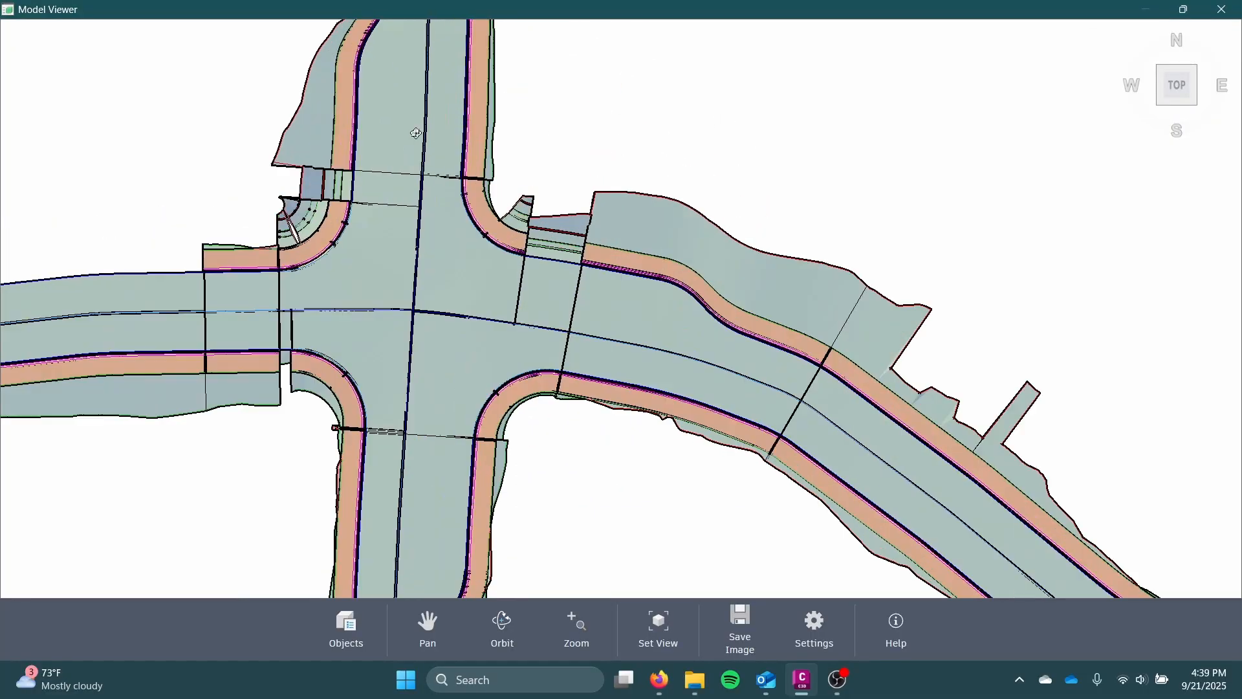
scroll(349, 142, "up", 2)
middle_click_drag(339, 106, 624, 396)
scroll(571, 405, "up", 4)
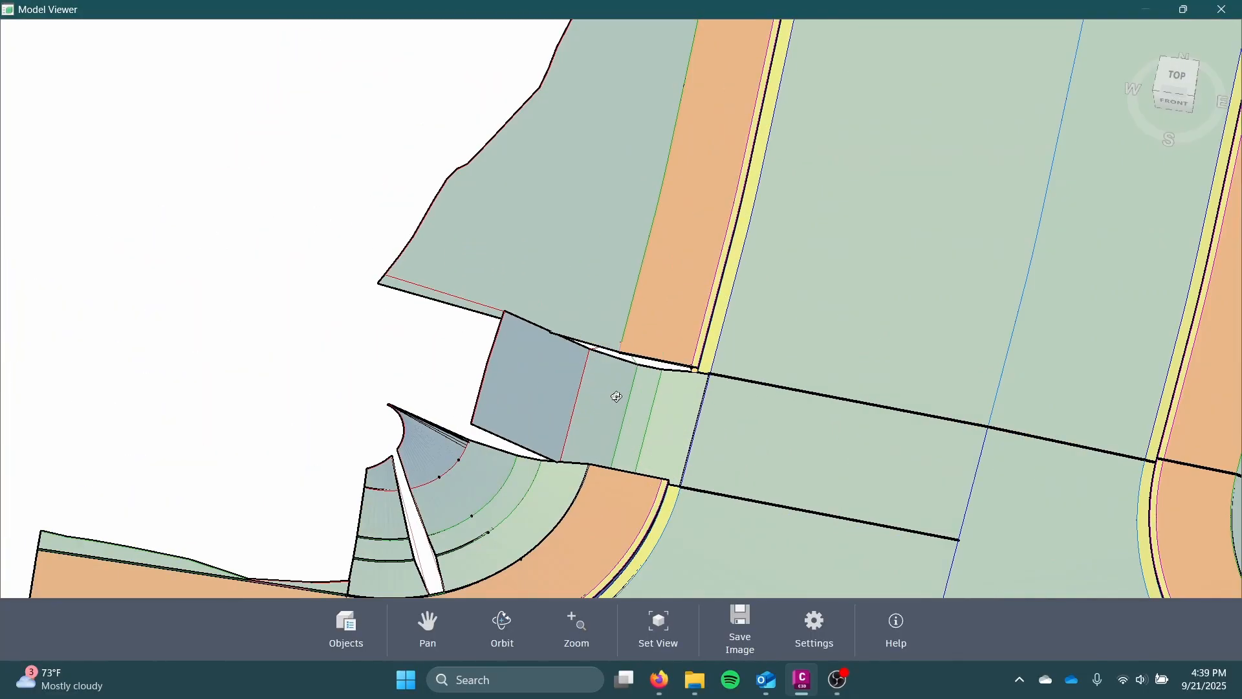
scroll(739, 419, "down", 5)
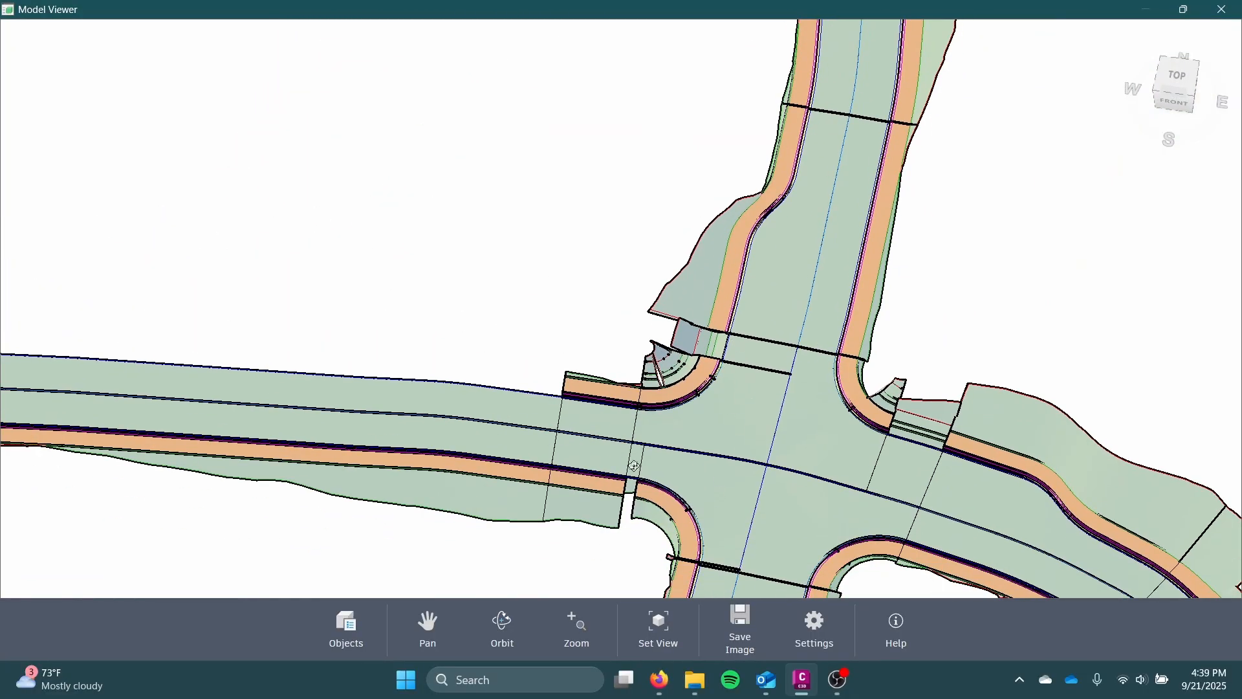
Step: Review the intersection's other corners and curb returns in the 3D model for gaps between regions, and close the model view
middle_click_drag(933, 447, 901, 300)
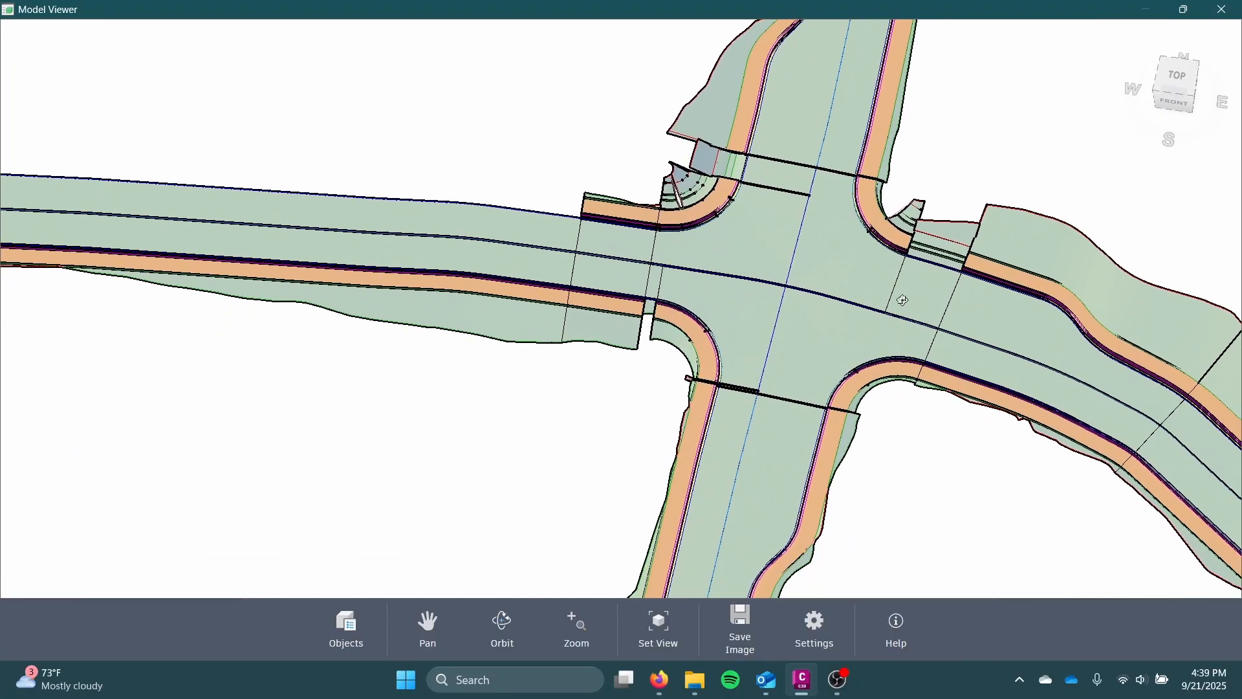
scroll(893, 301, "down", 5)
scroll(840, 488, "up", 5)
middle_click_drag(772, 486, 745, 596)
middle_click_drag(770, 211, 646, 597)
middle_click_drag(873, 262, 812, 440)
scroll(812, 441, "up", 2)
scroll(814, 441, "up", 3)
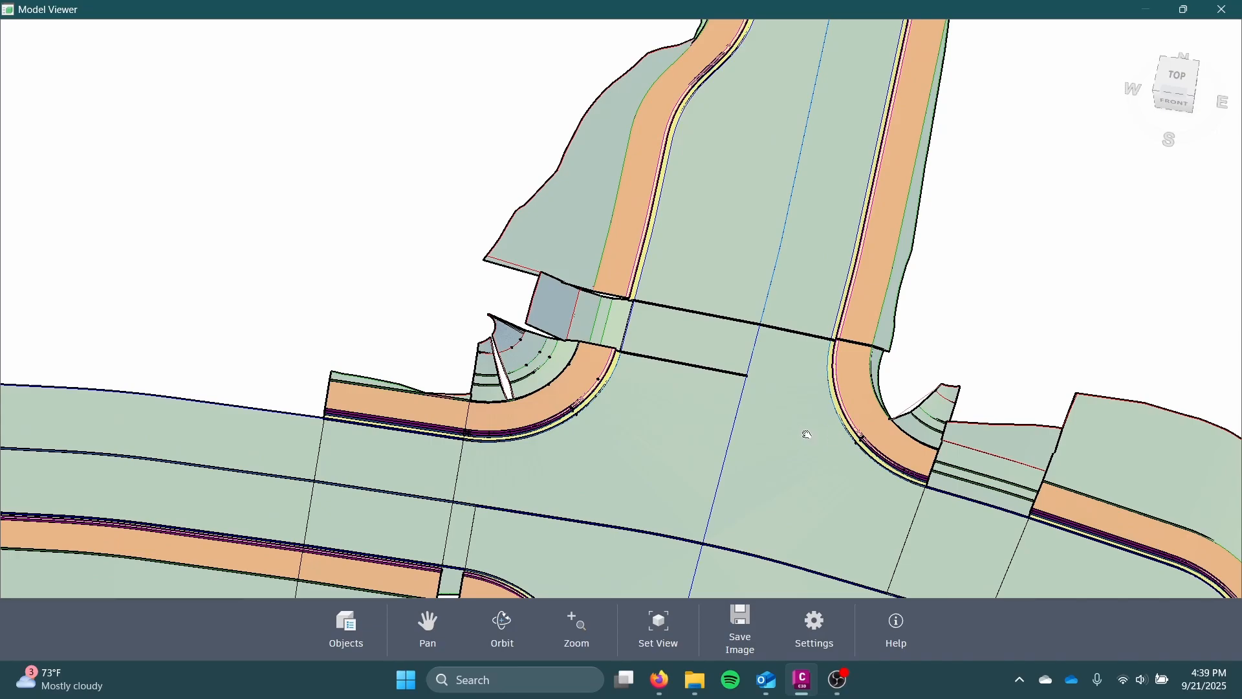
middle_click_drag(809, 435, 819, 309)
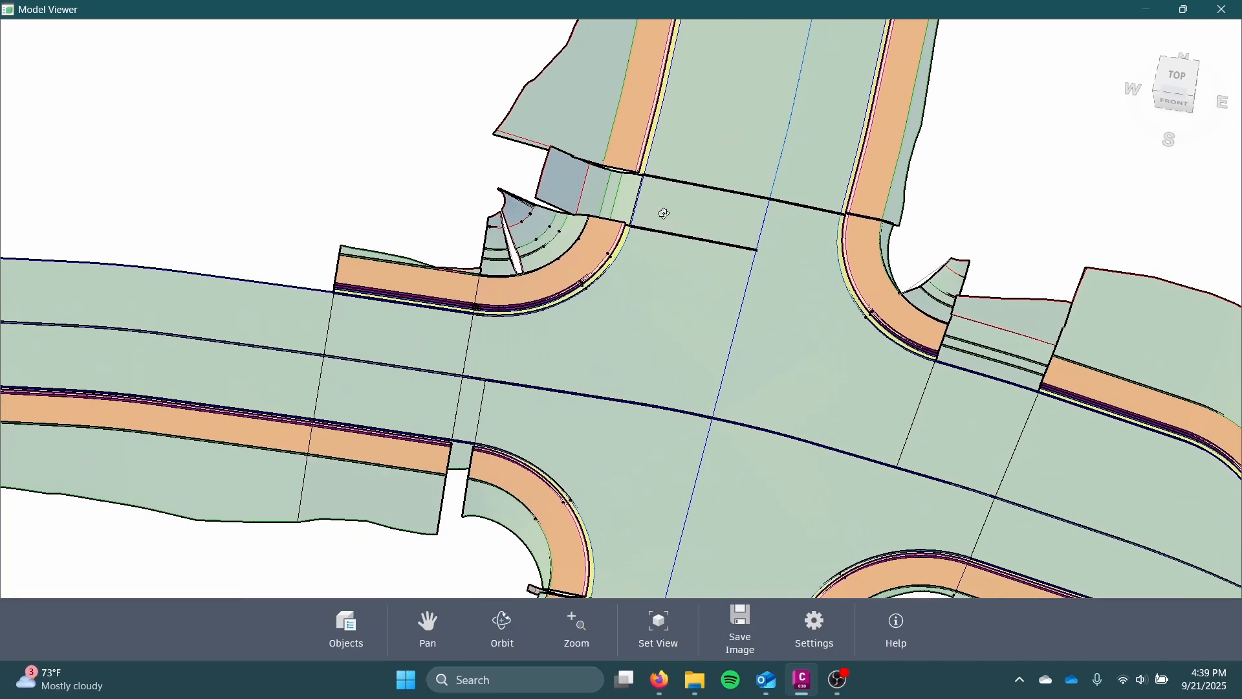
left_click(1229, 13)
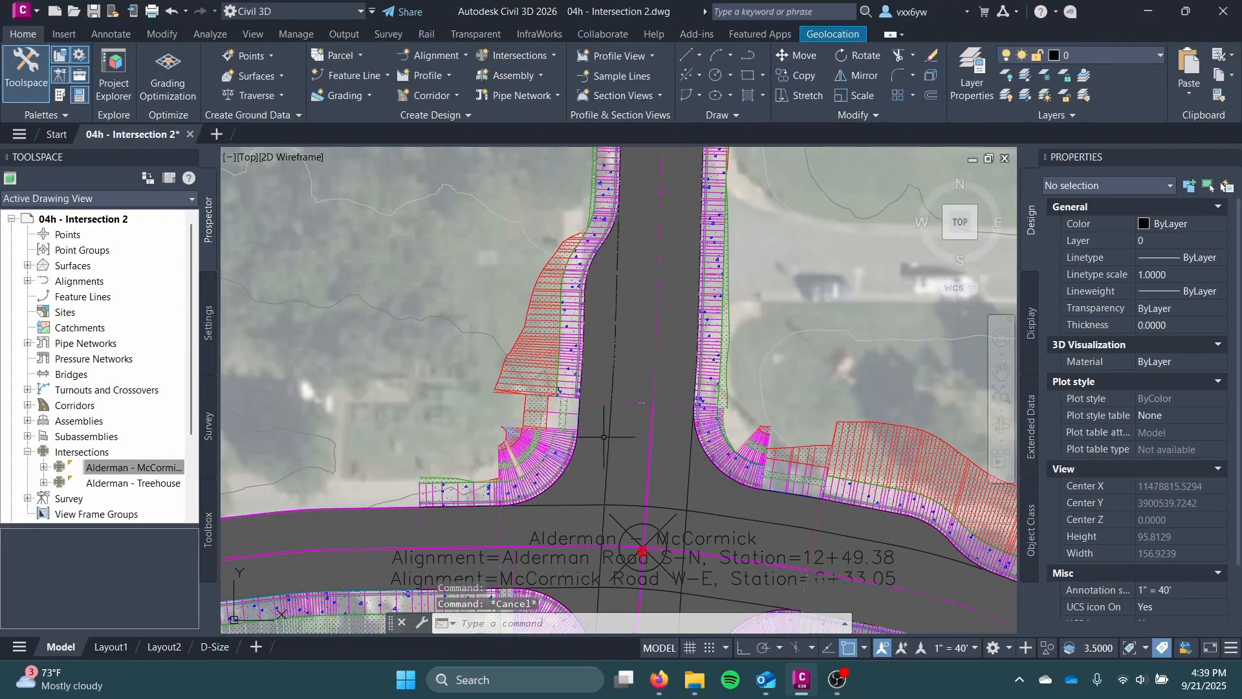
double_click(595, 459)
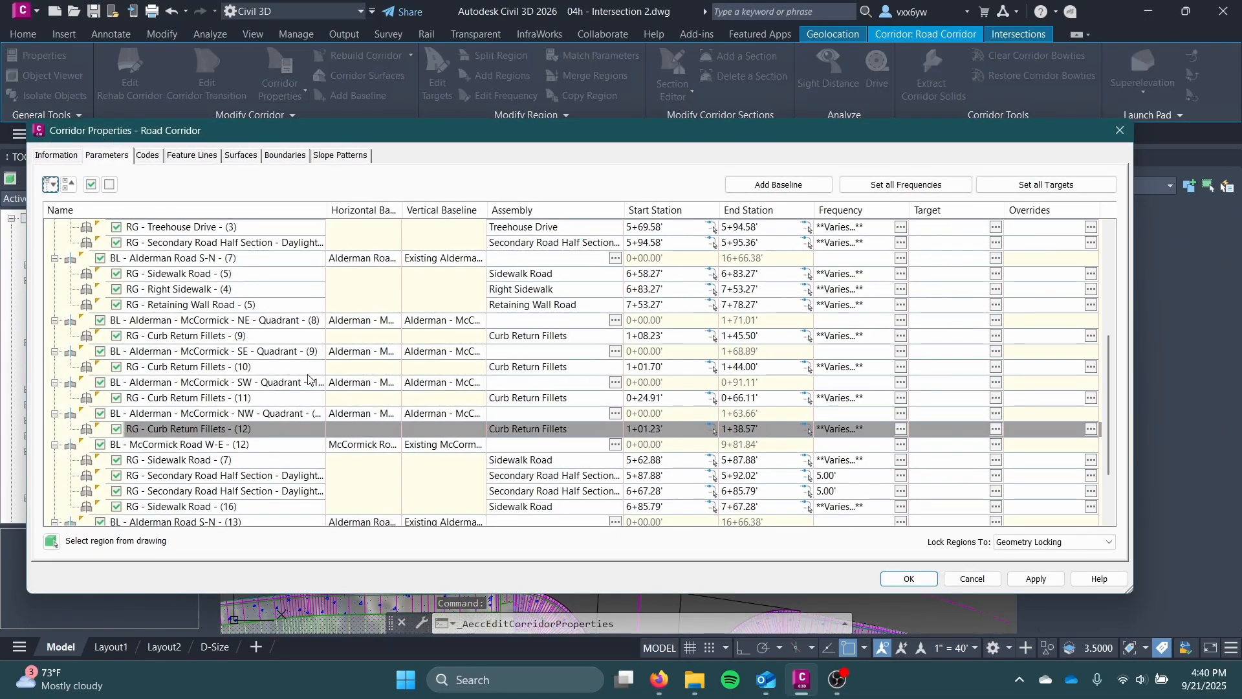
scroll(307, 379, "down", 2)
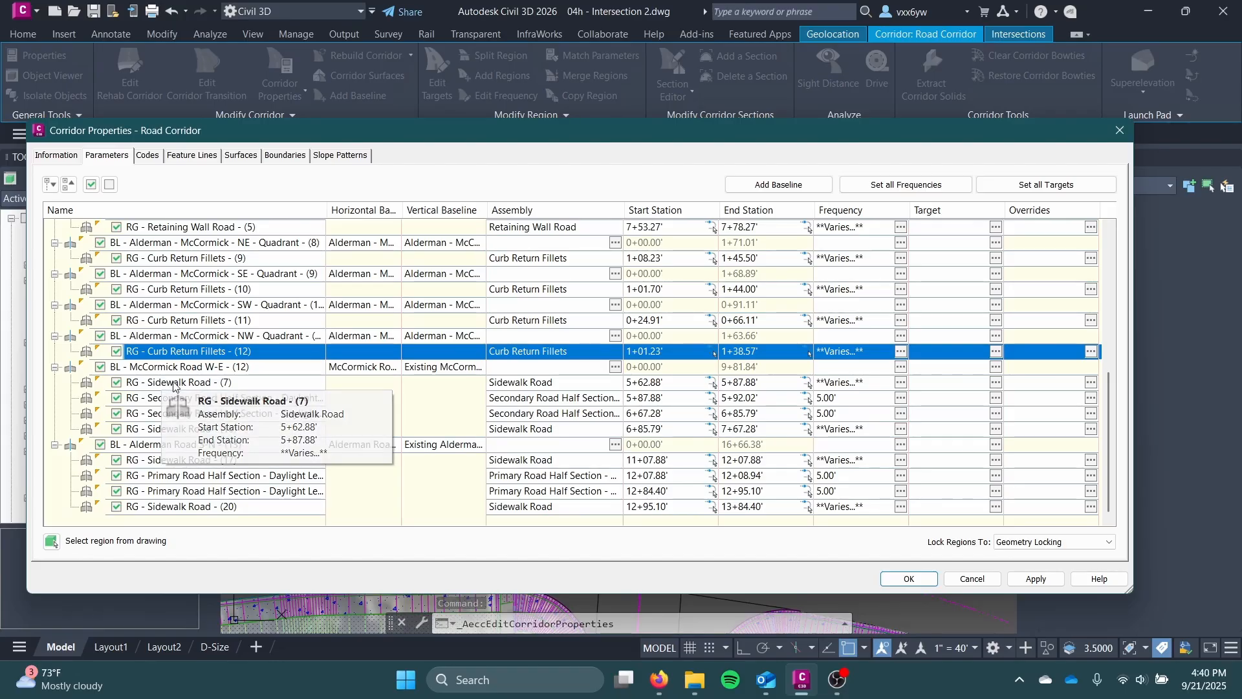
left_click(468, 396)
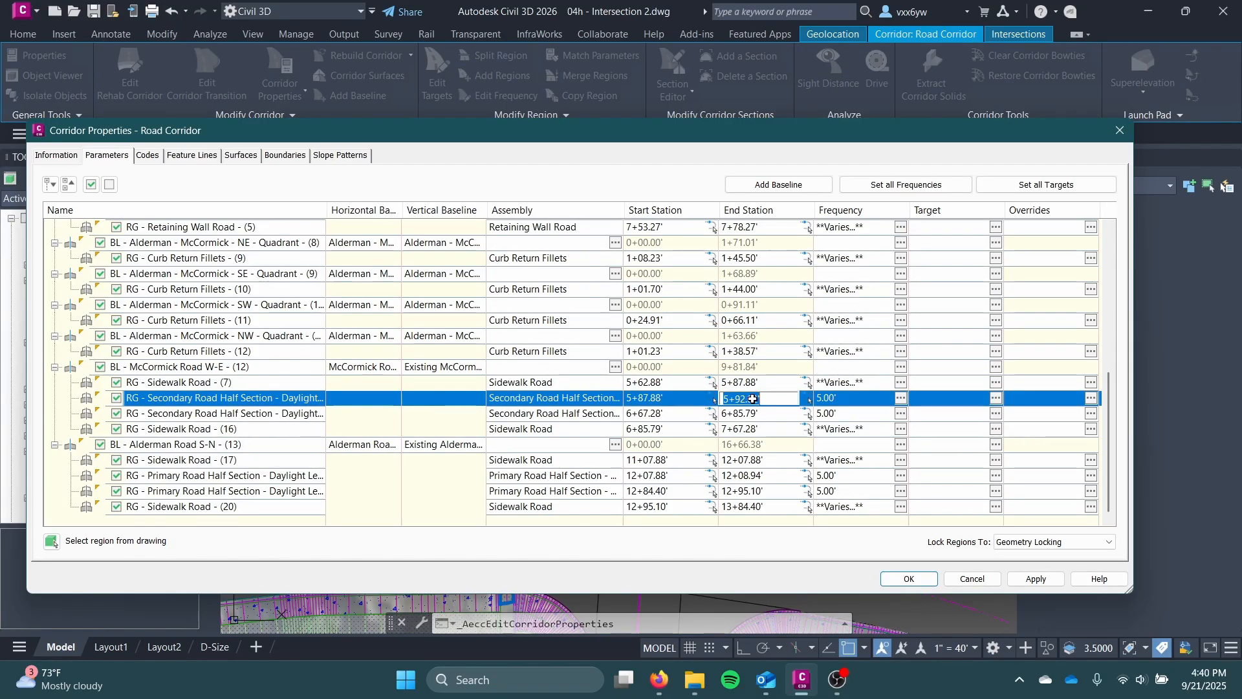
left_click(761, 389)
type("5+92.02")
left_click(602, 396)
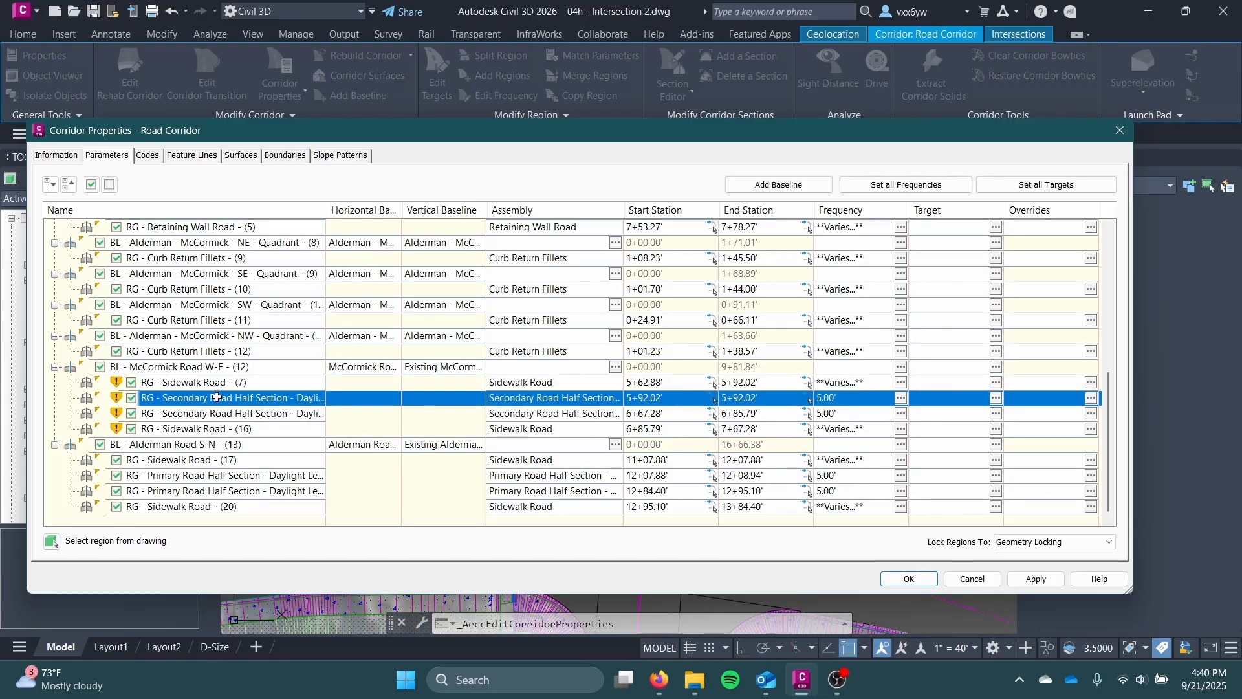
right_click(223, 401)
left_click(287, 489)
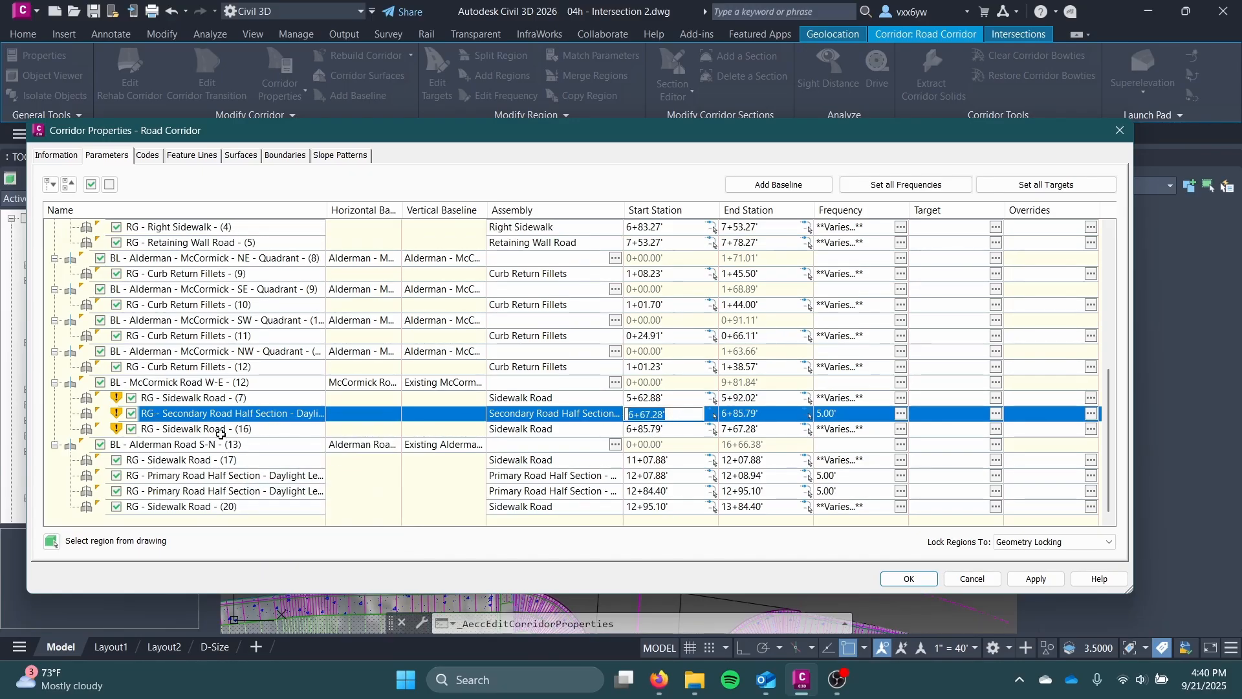
right_click(221, 432)
left_click(288, 517)
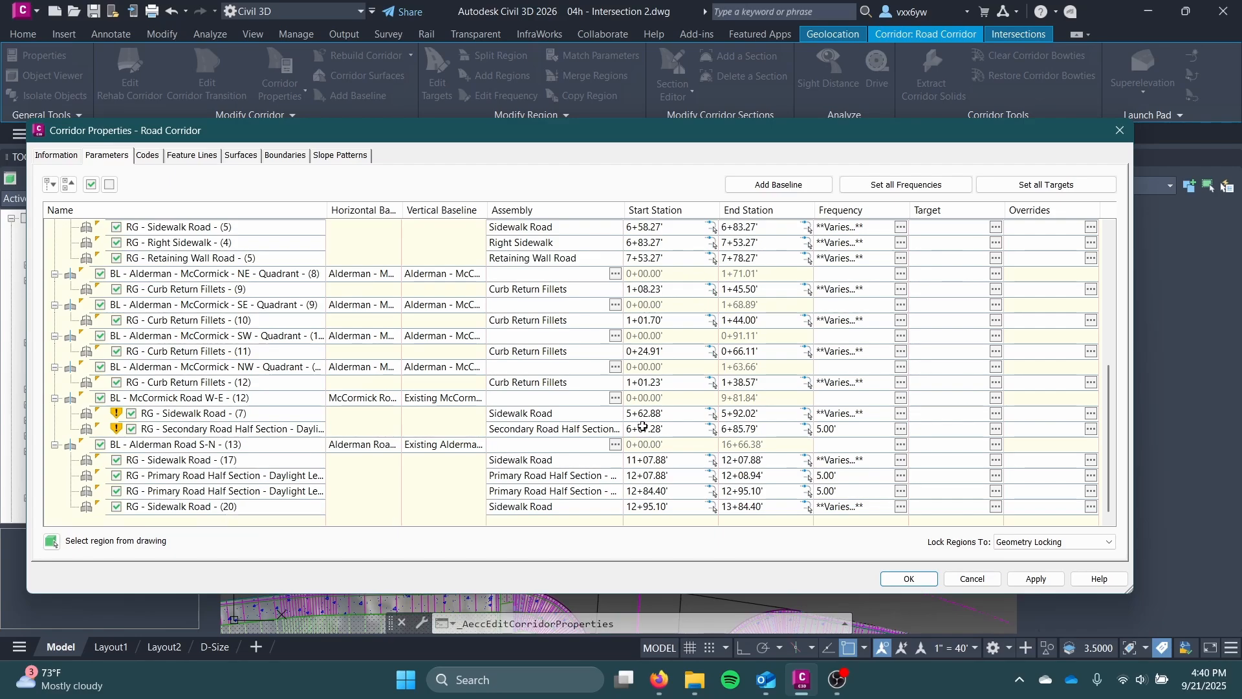
double_click(643, 429)
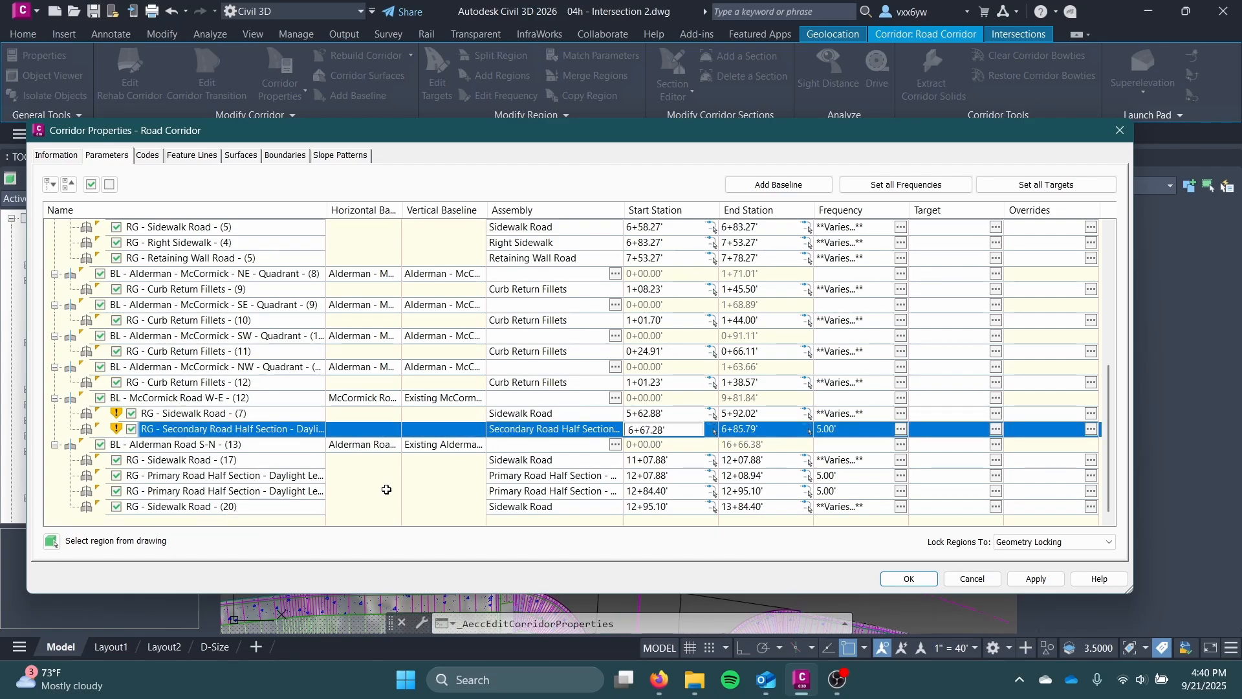
left_click(385, 491)
left_click(281, 427)
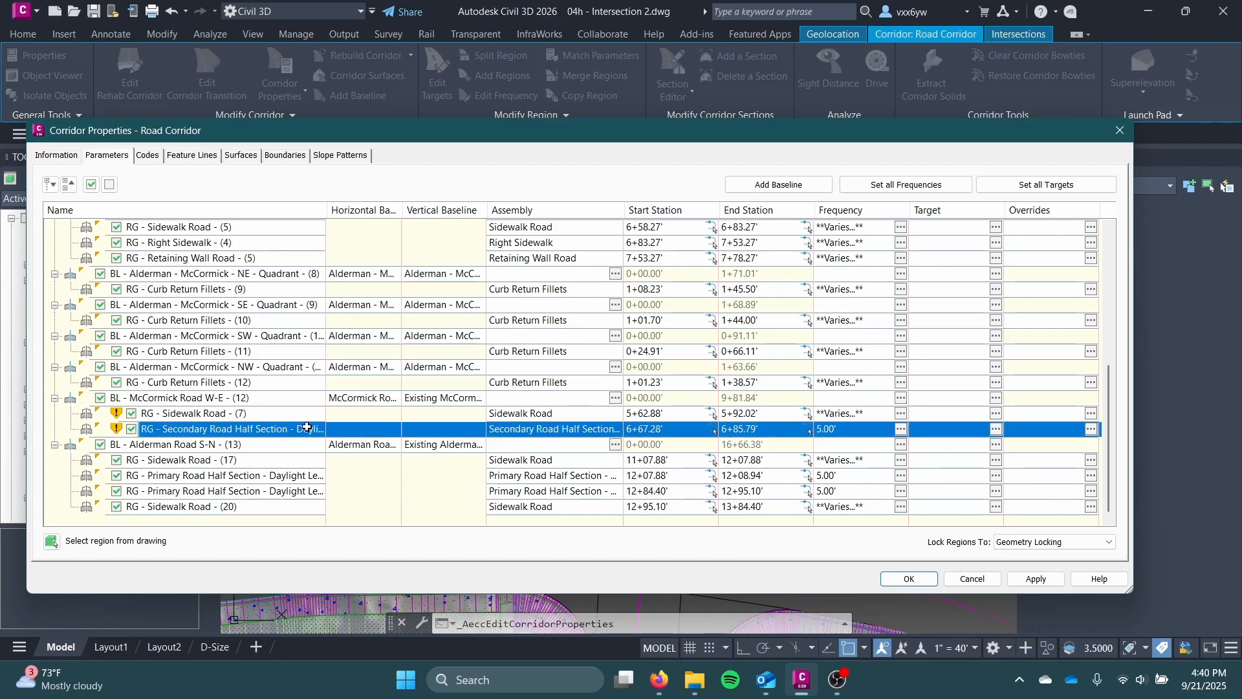
left_click(955, 580)
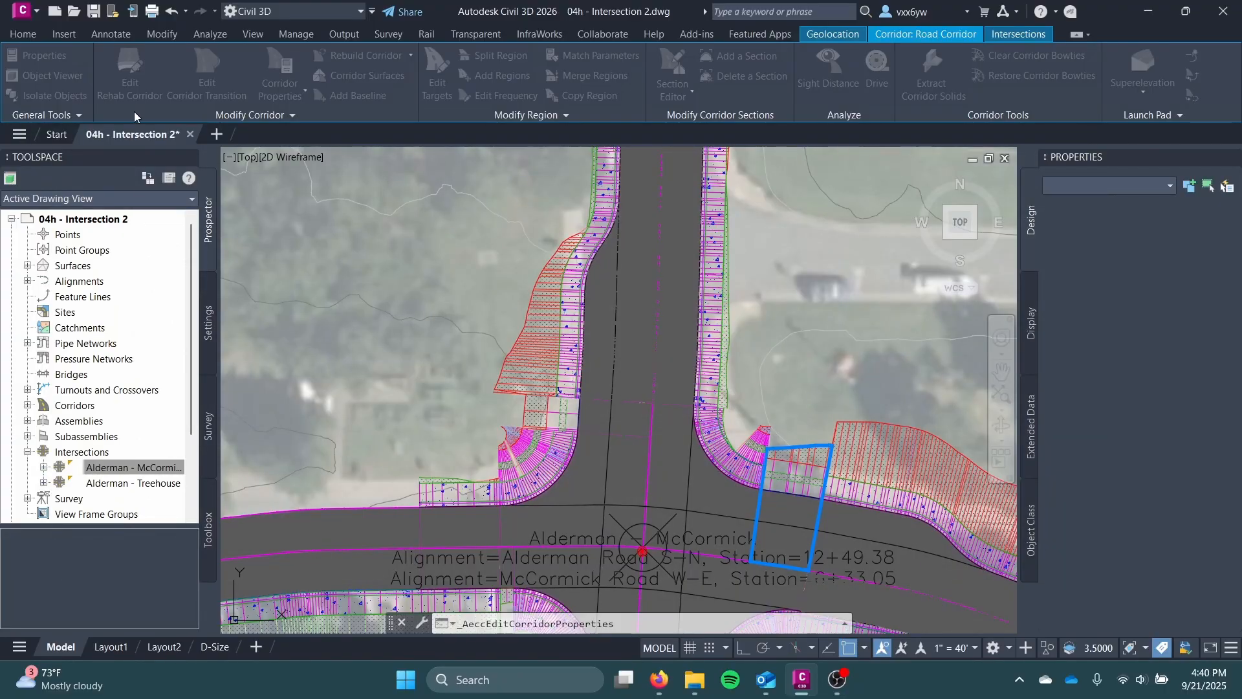
Step: In the corridor properties, set the McCormick Road region Sidewalk Road - (7) end station to 5+92.02' and remove the Secondary Road Half Section region after it
left_click(686, 448)
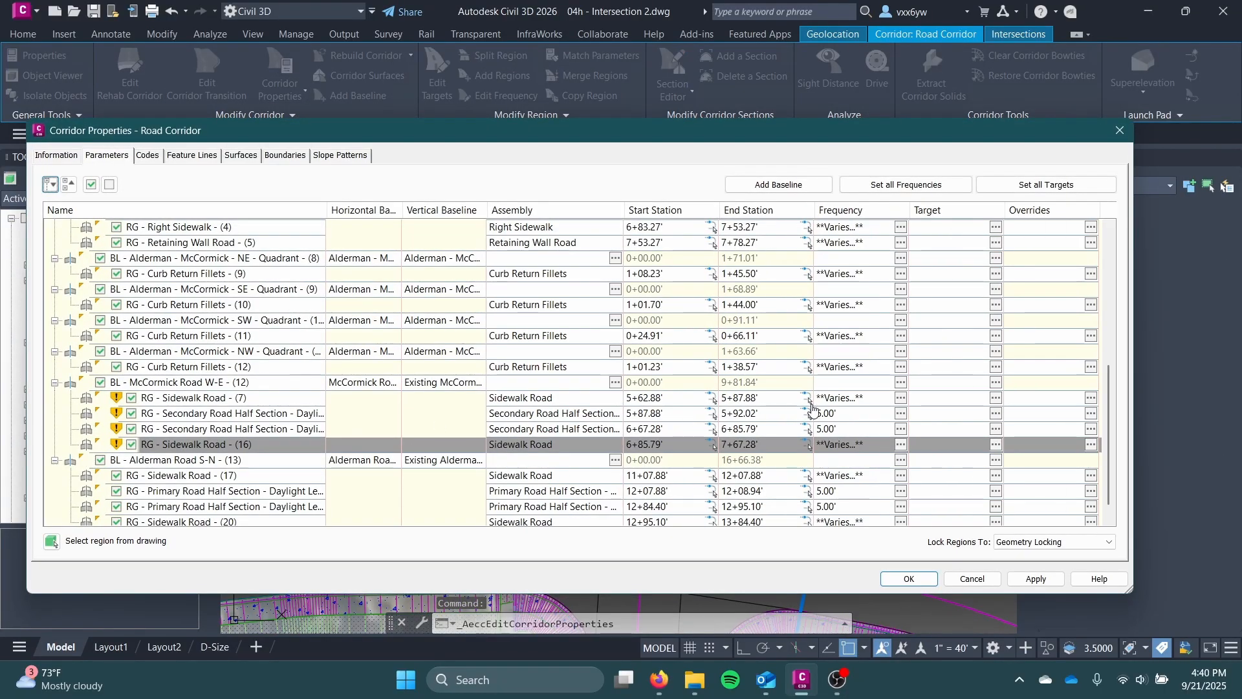
double_click(770, 398)
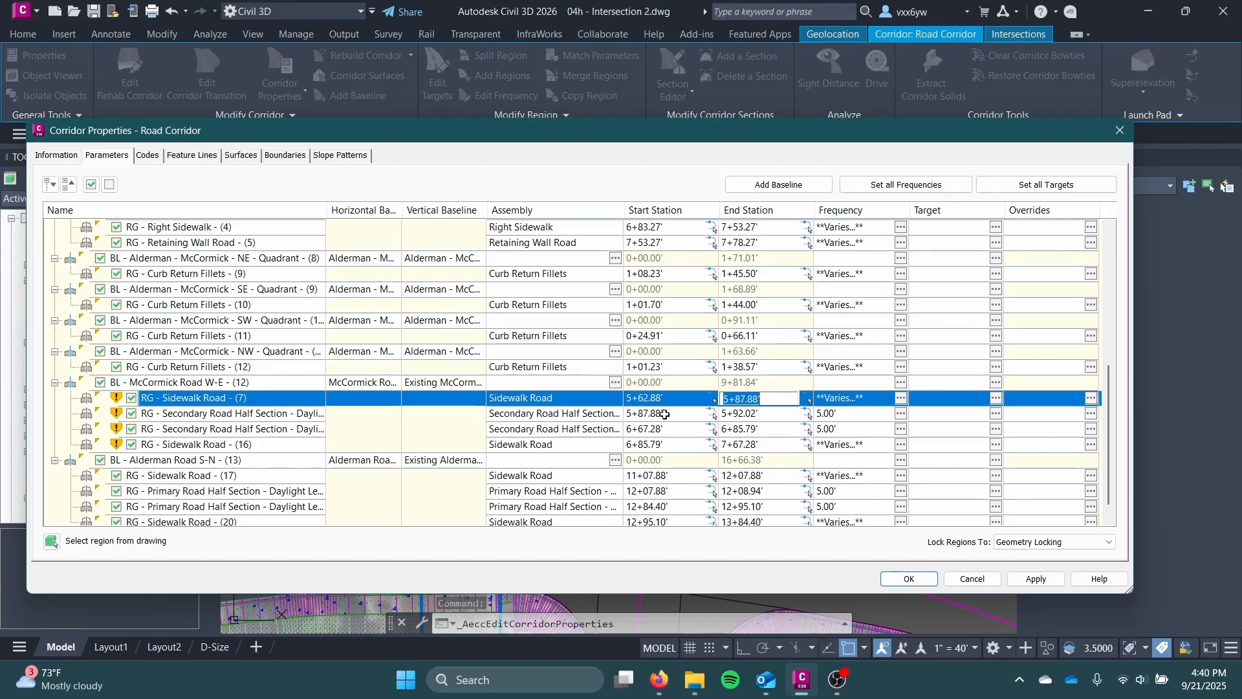
left_click(747, 415)
double_click(768, 399)
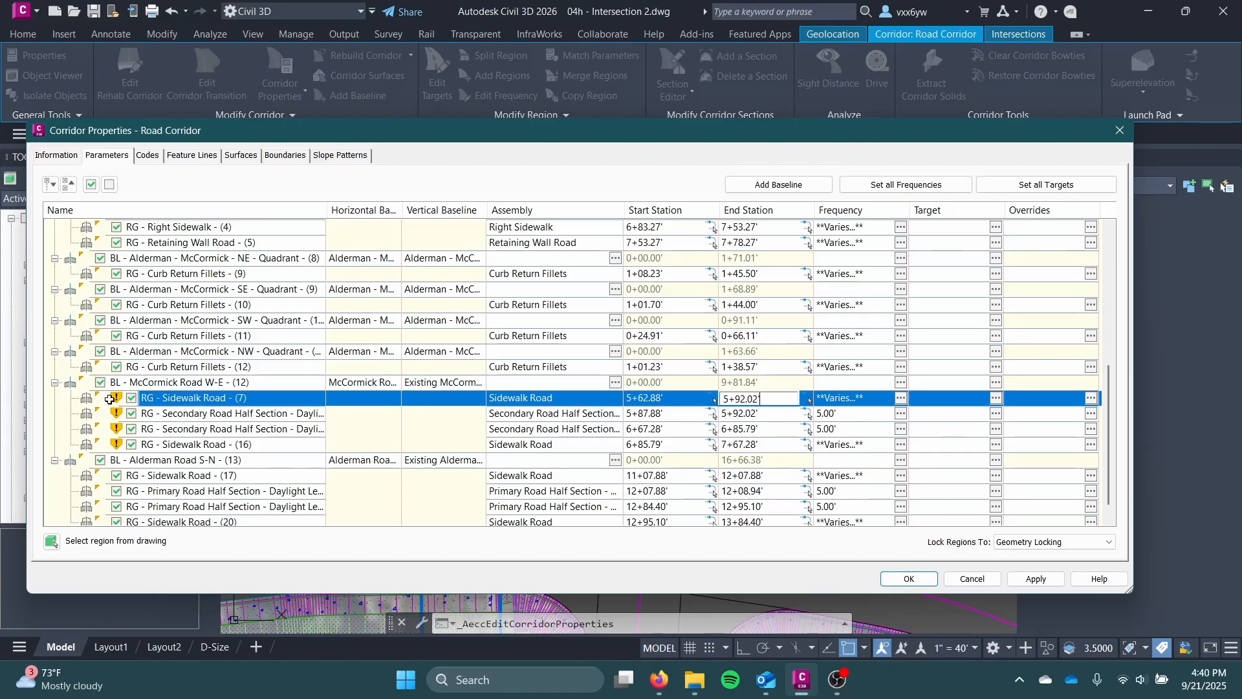
left_click(162, 418)
right_click(181, 415)
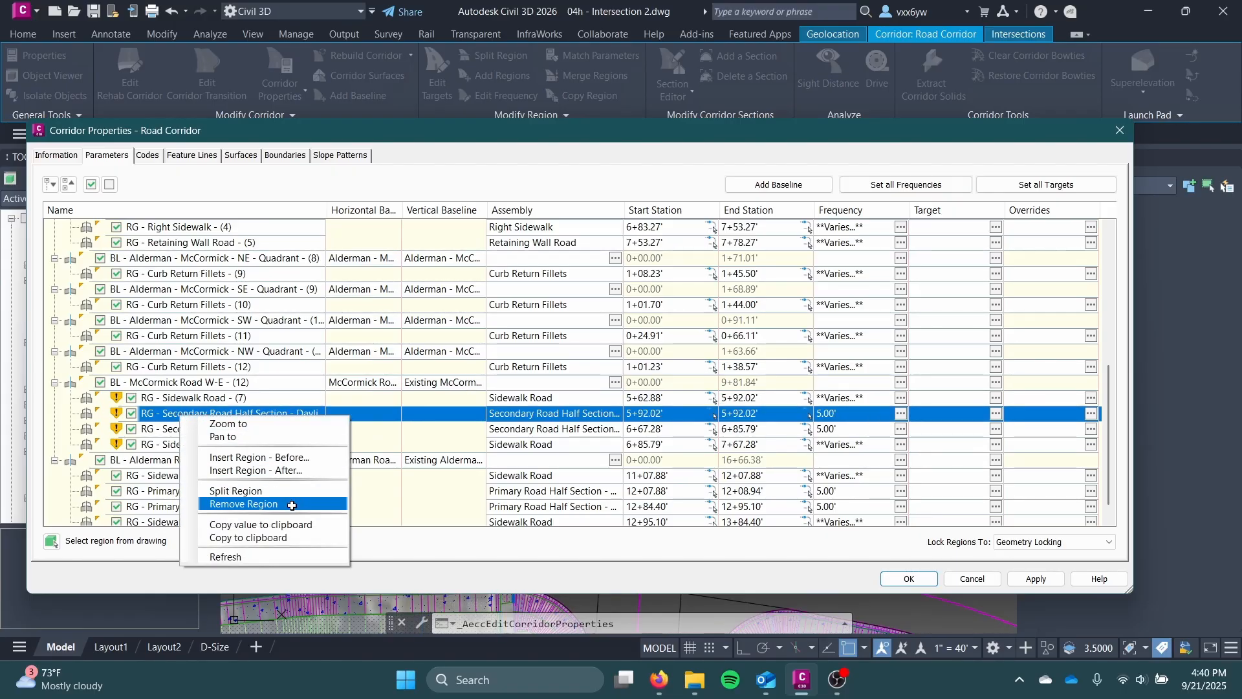
left_click(288, 503)
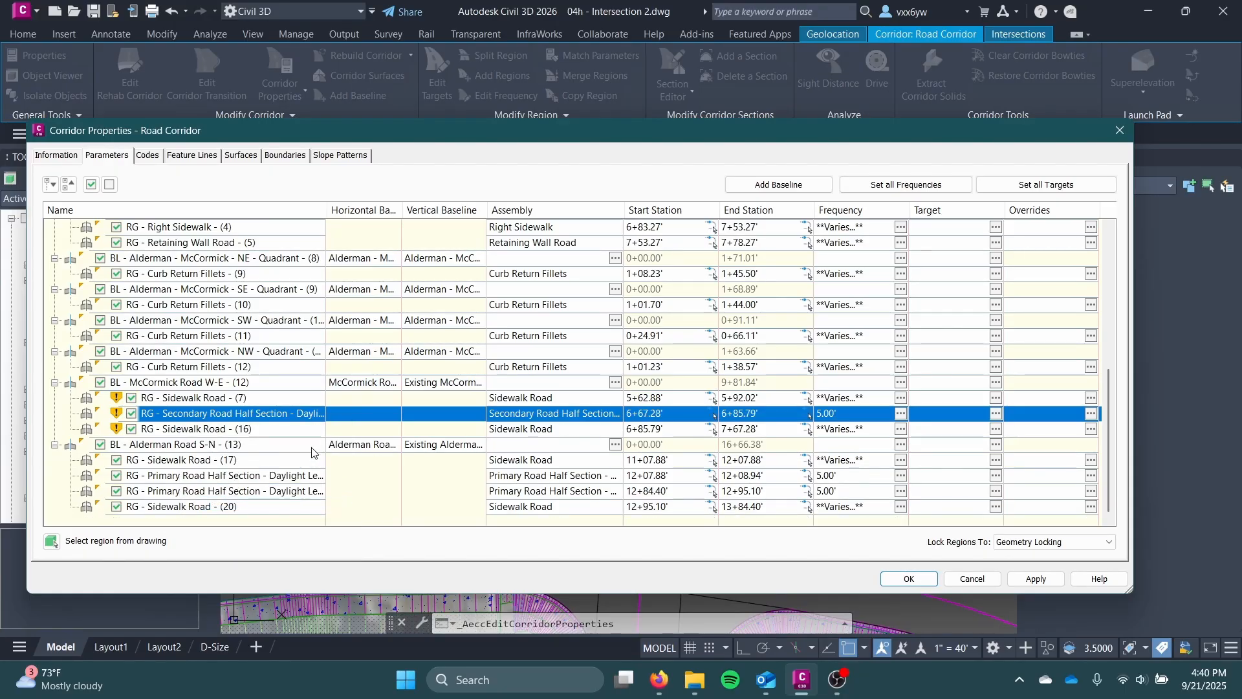
Step: Remove McCormick Road's remaining Secondary Road Half Section region and set the start station of Sidewalk Road - (16) to 6+67.28'
left_click(645, 431)
left_click(659, 415)
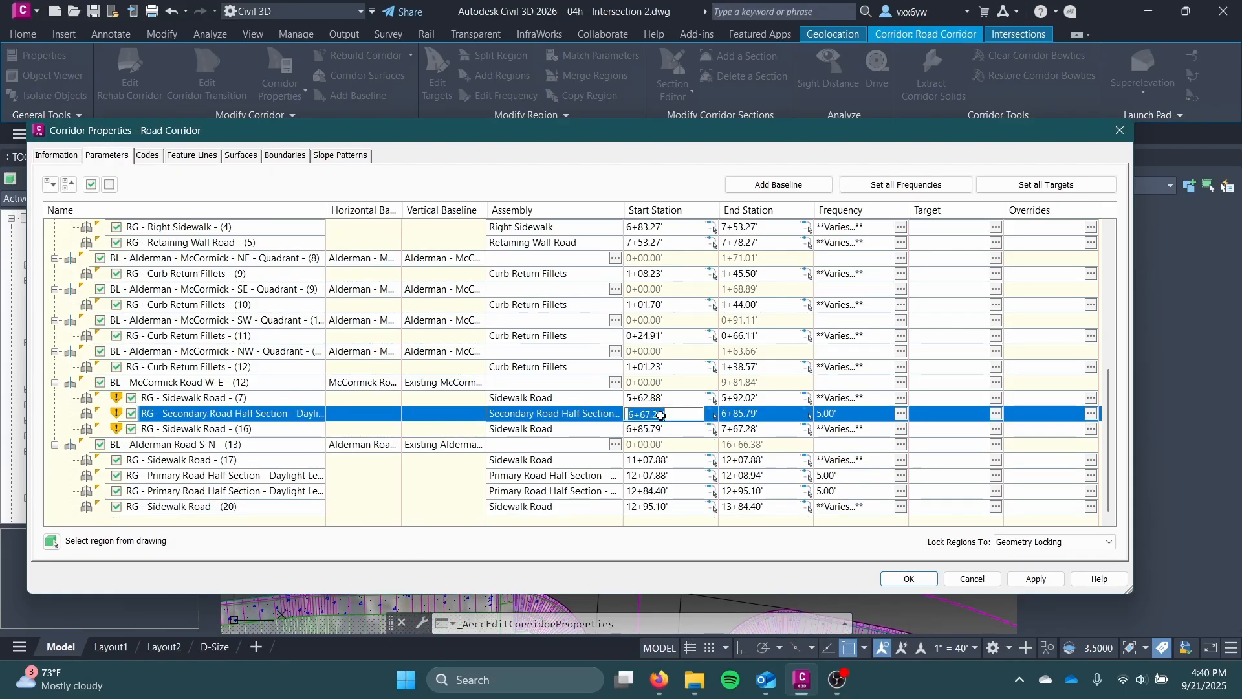
left_click(231, 415)
right_click(231, 414)
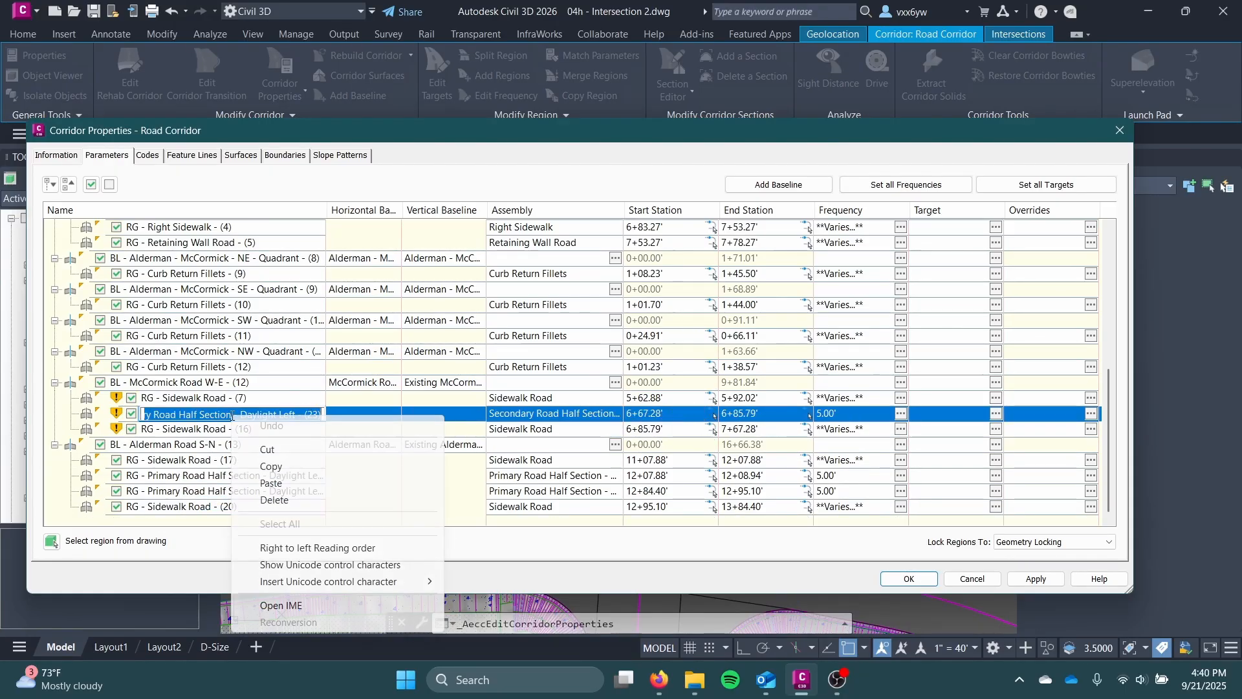
left_click(131, 413)
left_click(392, 432)
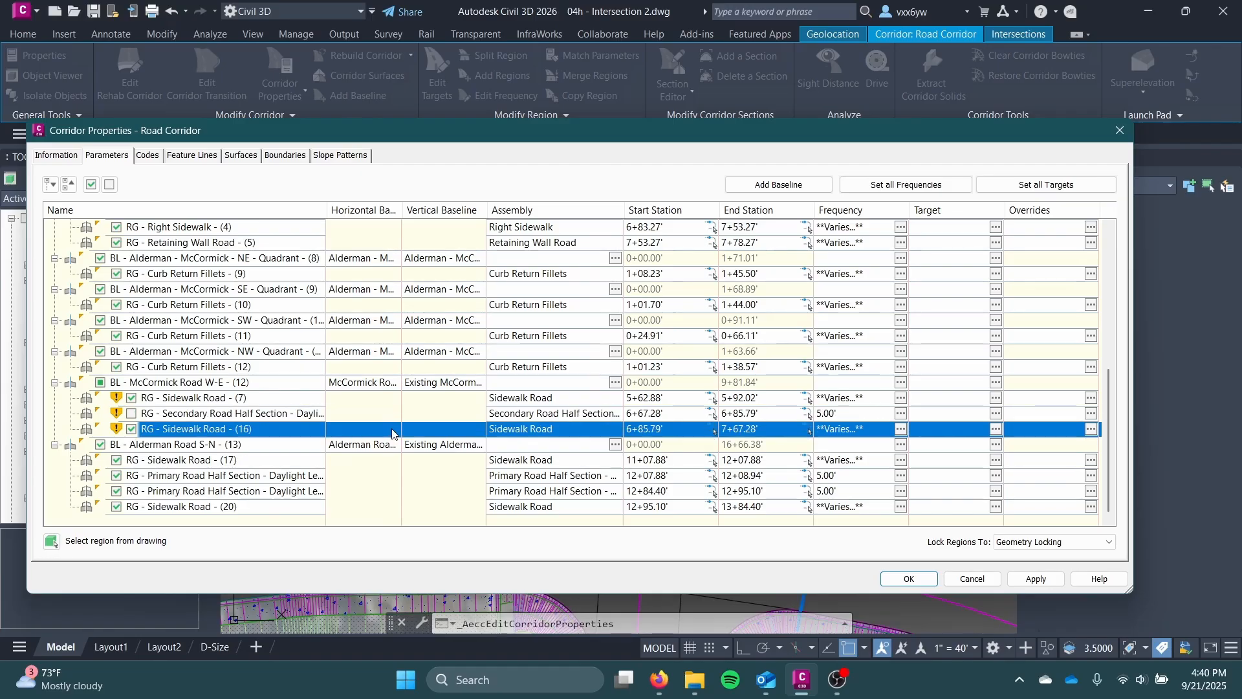
left_click(258, 415)
right_click(257, 416)
left_click(304, 498)
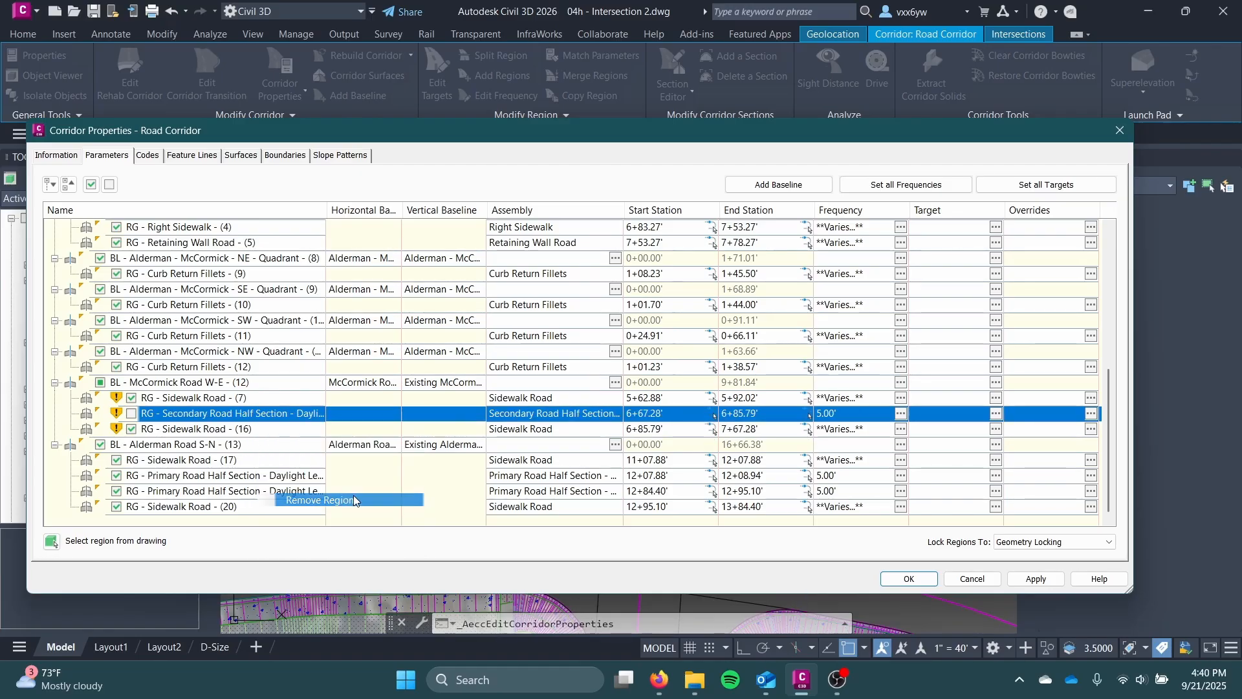
left_click(653, 428)
Step: Set the end station of region Sidewalk Road - (17) on the Alderman Road S-N - (13) baseline to 12+08.94'
left_click(411, 479)
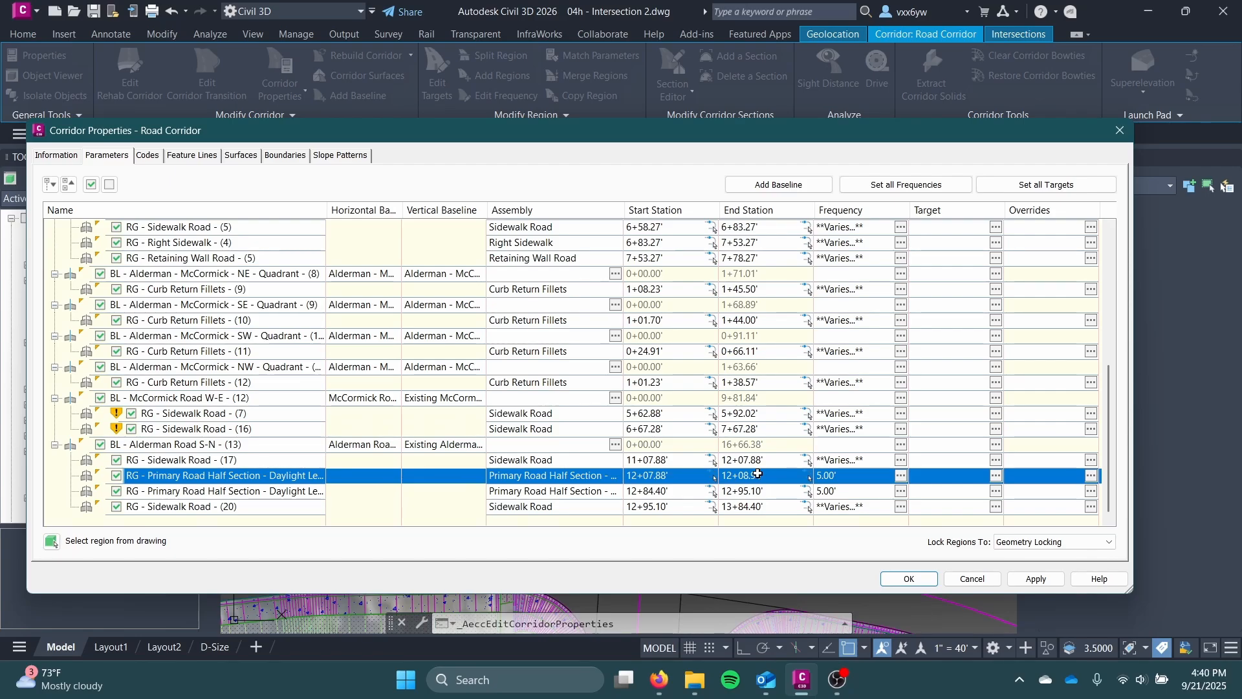
left_click(758, 474)
left_click(766, 461)
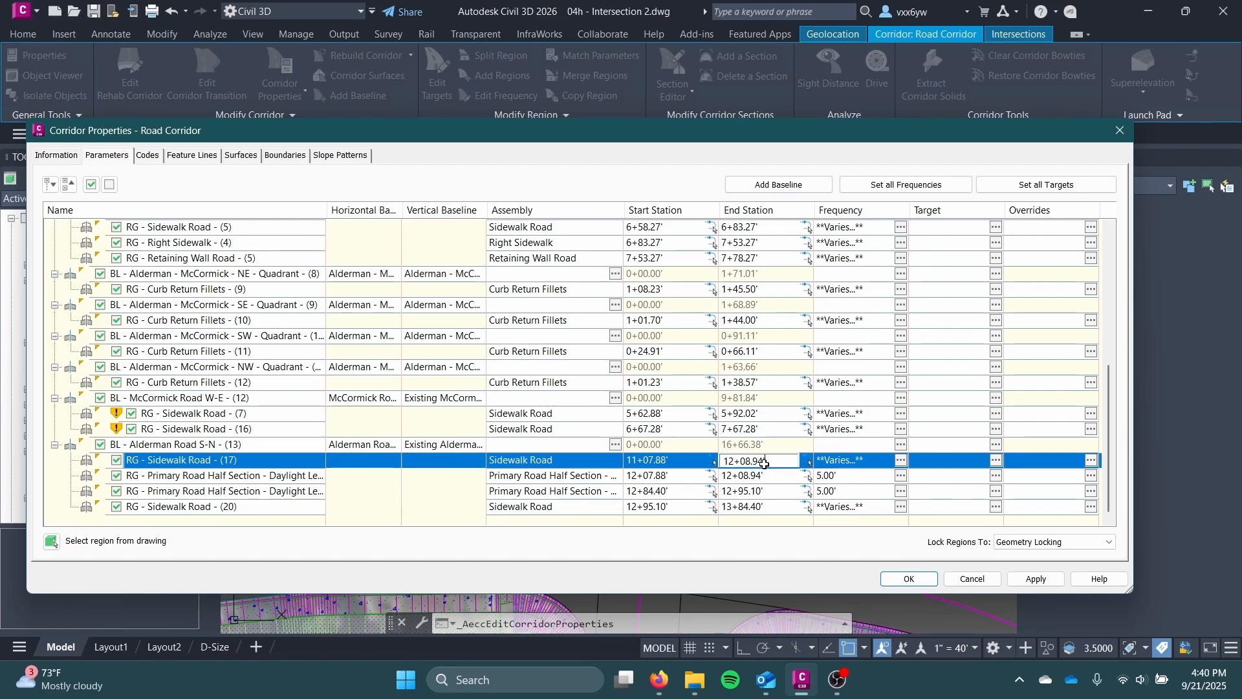
Step: Remove Alderman Road's Primary Road Half Section region before Sidewalk Road - (20) and set that sidewalk region's start station to 12+84.40'
left_click(653, 496)
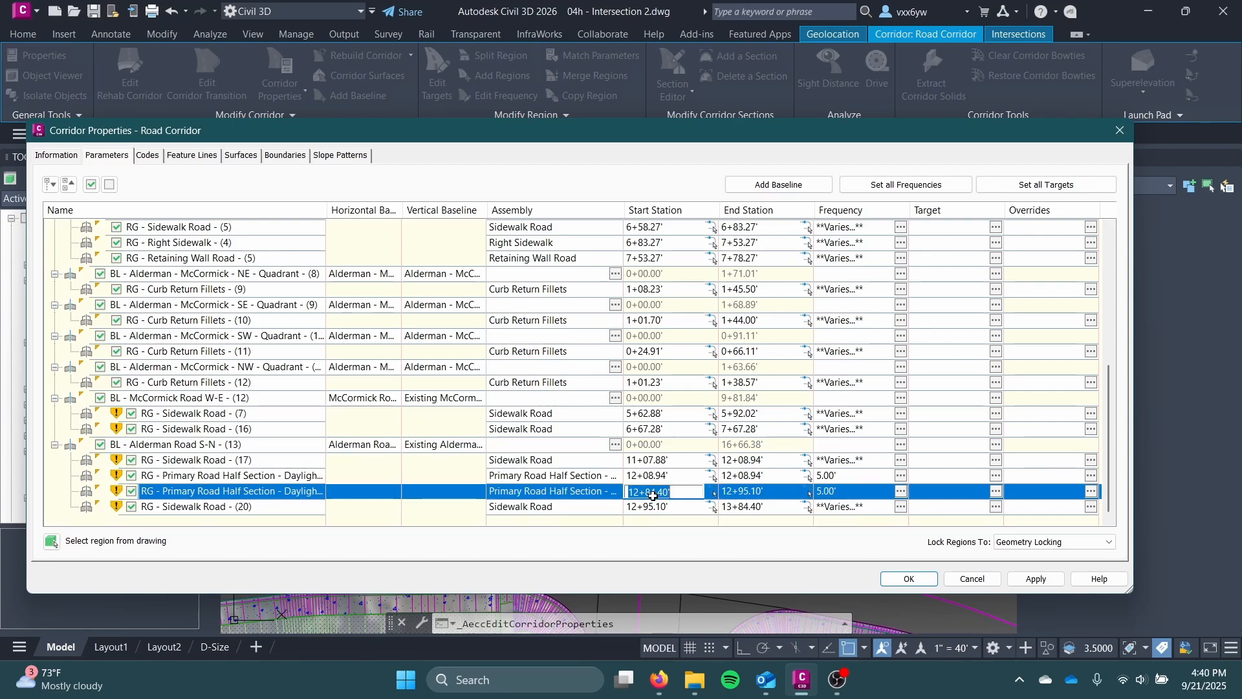
right_click(176, 495)
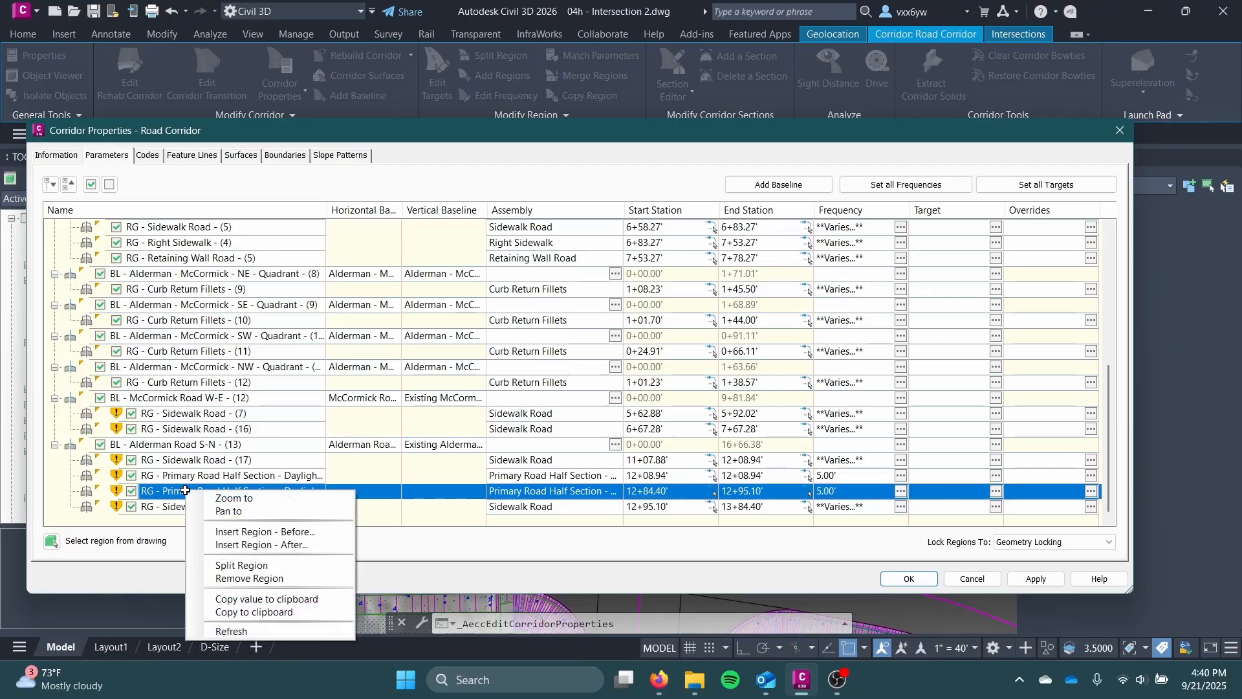
left_click(223, 581)
double_click(666, 505)
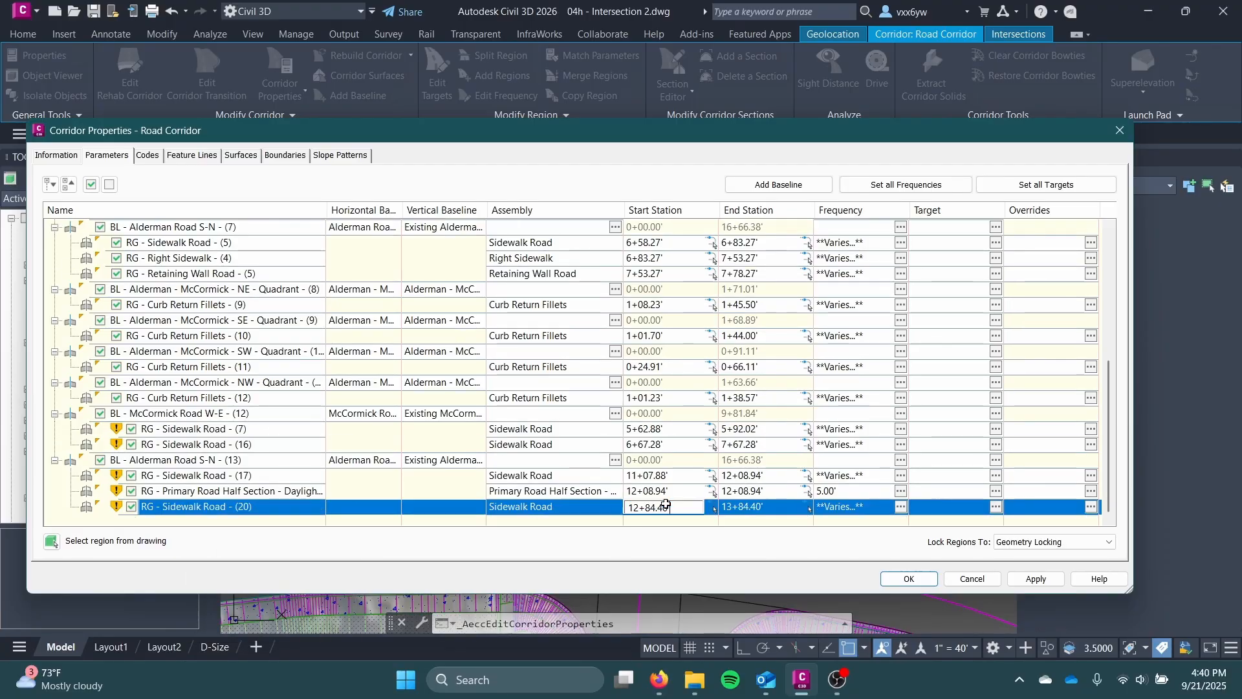
Step: Remove the remaining Primary Road Half Section region between Sidewalk Road - (17) and Sidewalk Road - (20) on Alderman Road
left_click(262, 494)
right_click(261, 493)
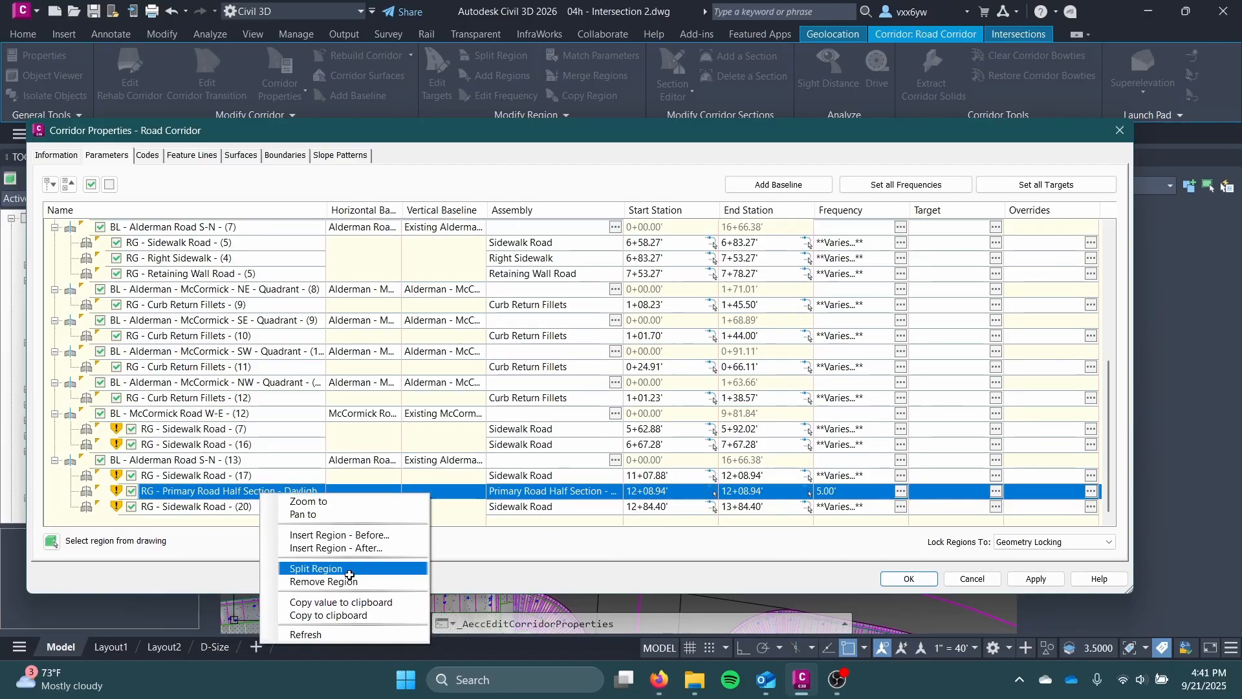
left_click(349, 581)
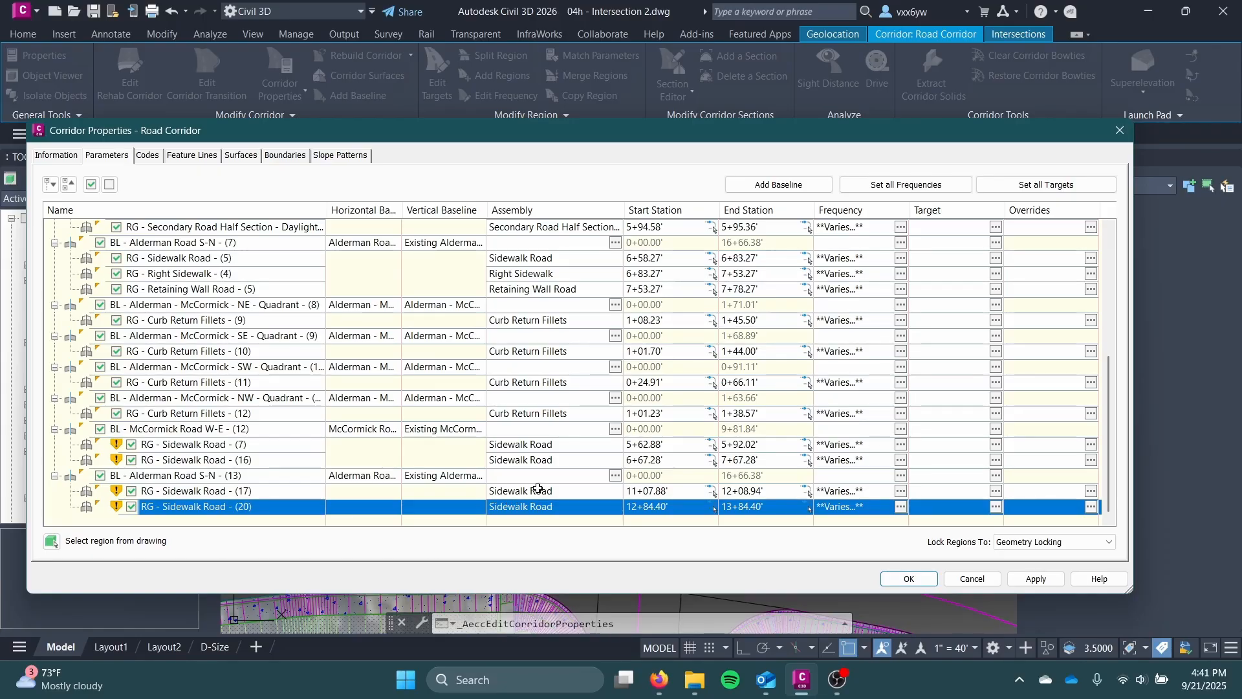
Step: Set the end station of Curb Return Fillets - (9) in the Alderman - McCormick NE quadrant to 1+54.84'
scroll(538, 488, "up", 1)
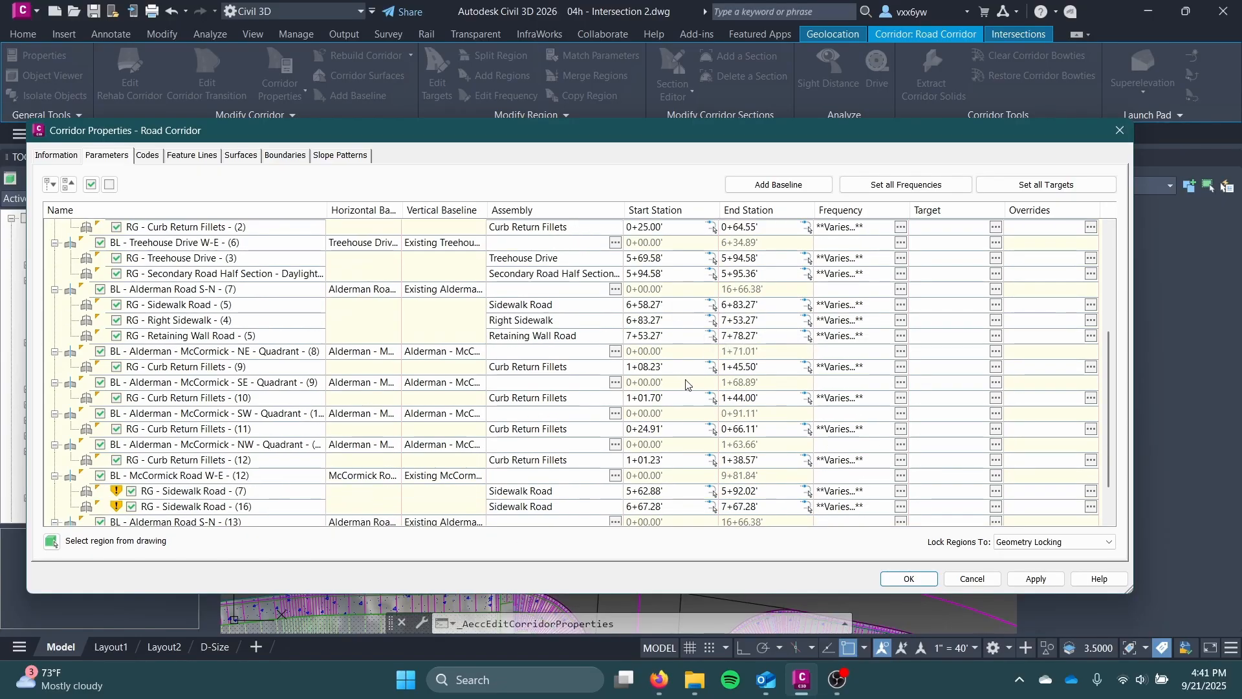
double_click(745, 368)
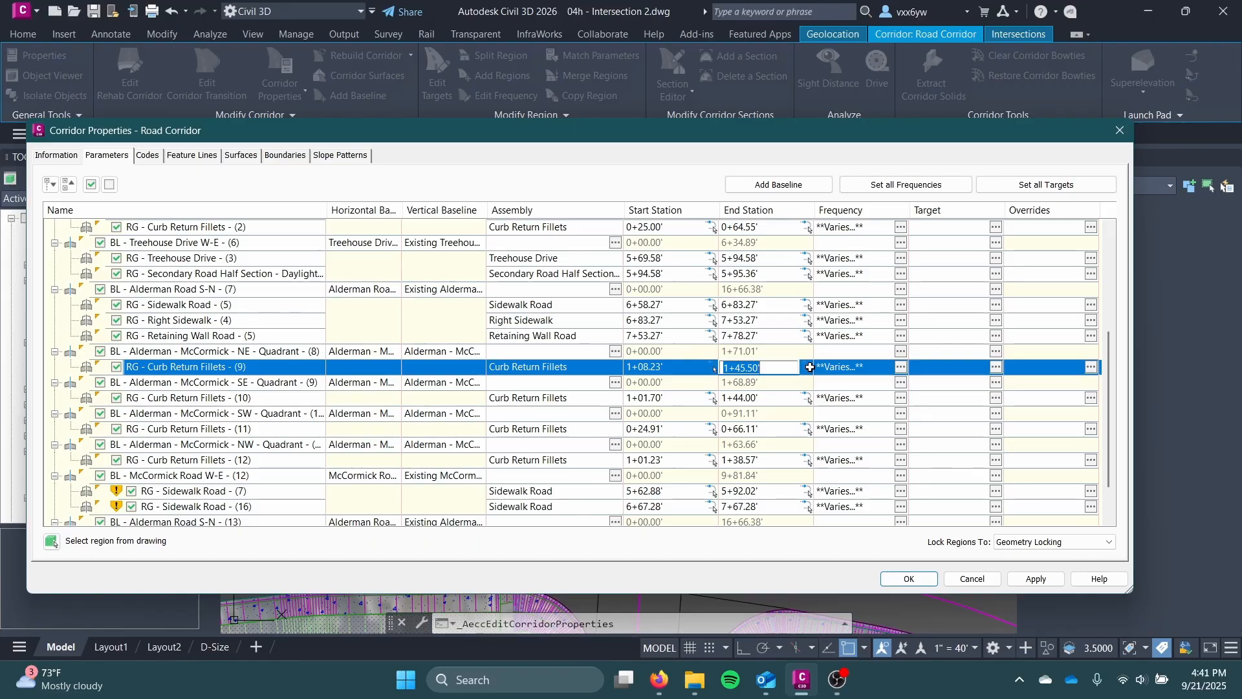
left_click(808, 367)
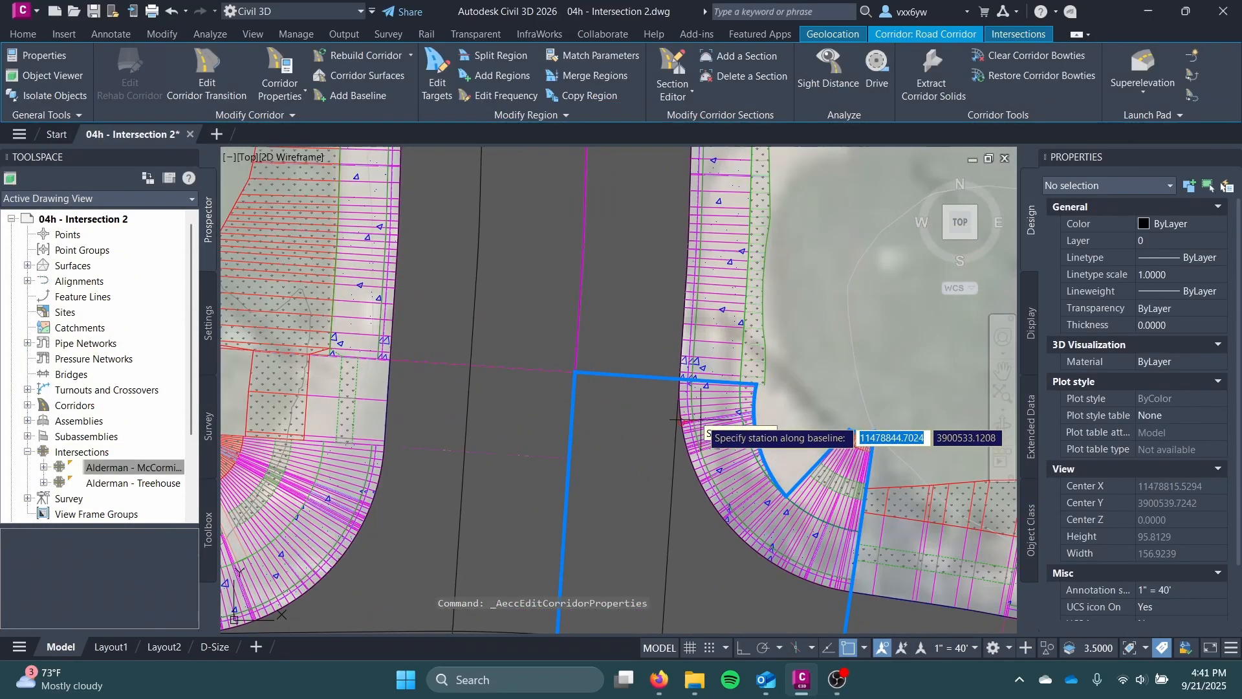
scroll(674, 394, "up", 1)
mouse_move(675, 393)
middle_mouse_down()
mouse_move(665, 564)
mouse_move(646, 291)
mouse_move(651, 447)
middle_mouse_up()
scroll(666, 560, "down", 2)
scroll(663, 445, "up", 1)
scroll(650, 538, "up", 4)
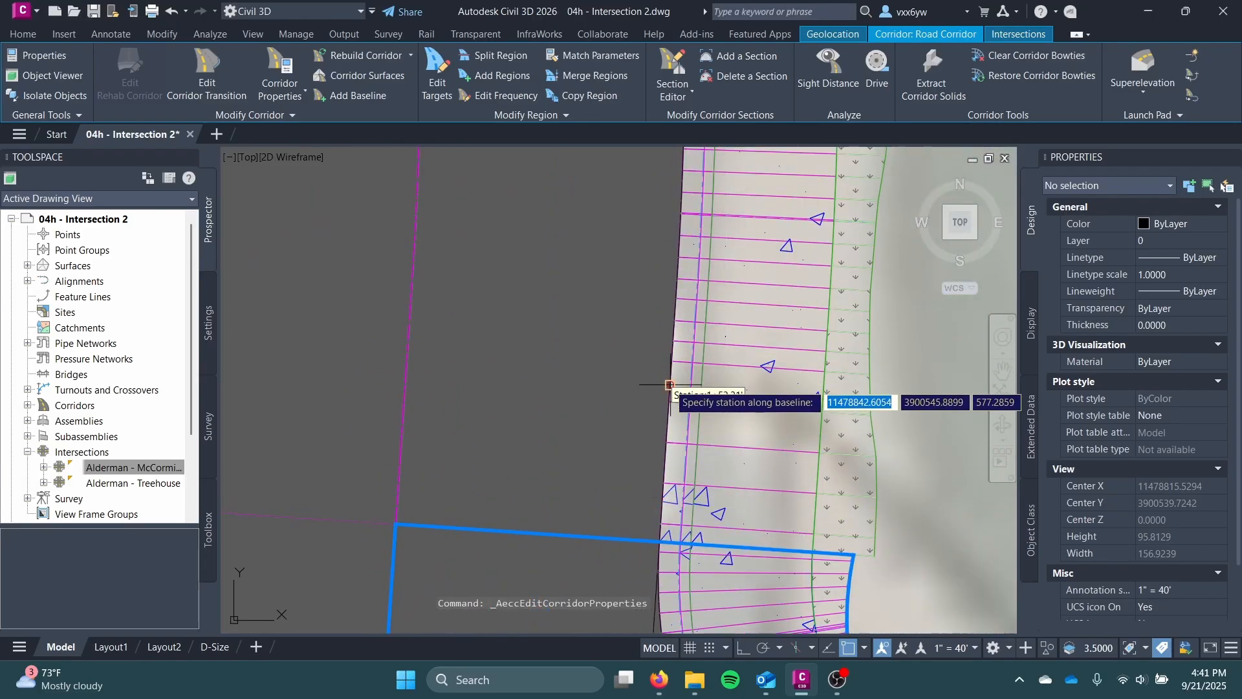
left_click(671, 357)
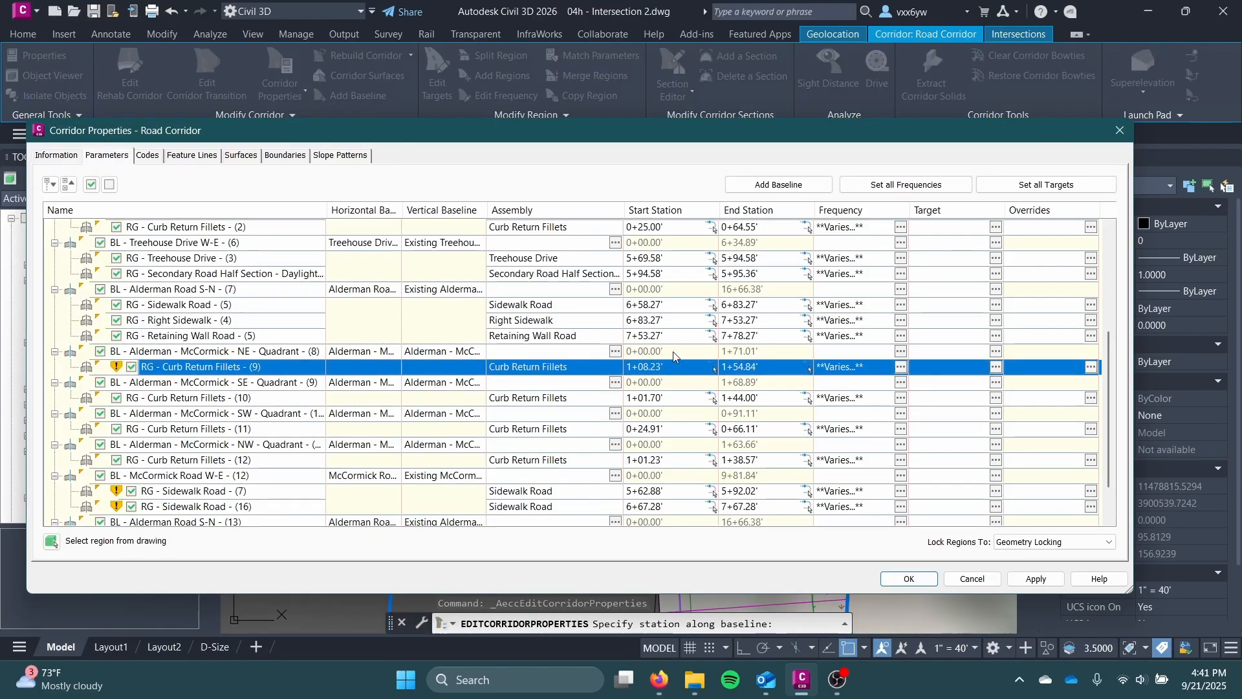
Step: Set the end station of Curb Return Fillets - (10) in the SE quadrant to 1+50.21'
left_click(770, 399)
left_click(805, 398)
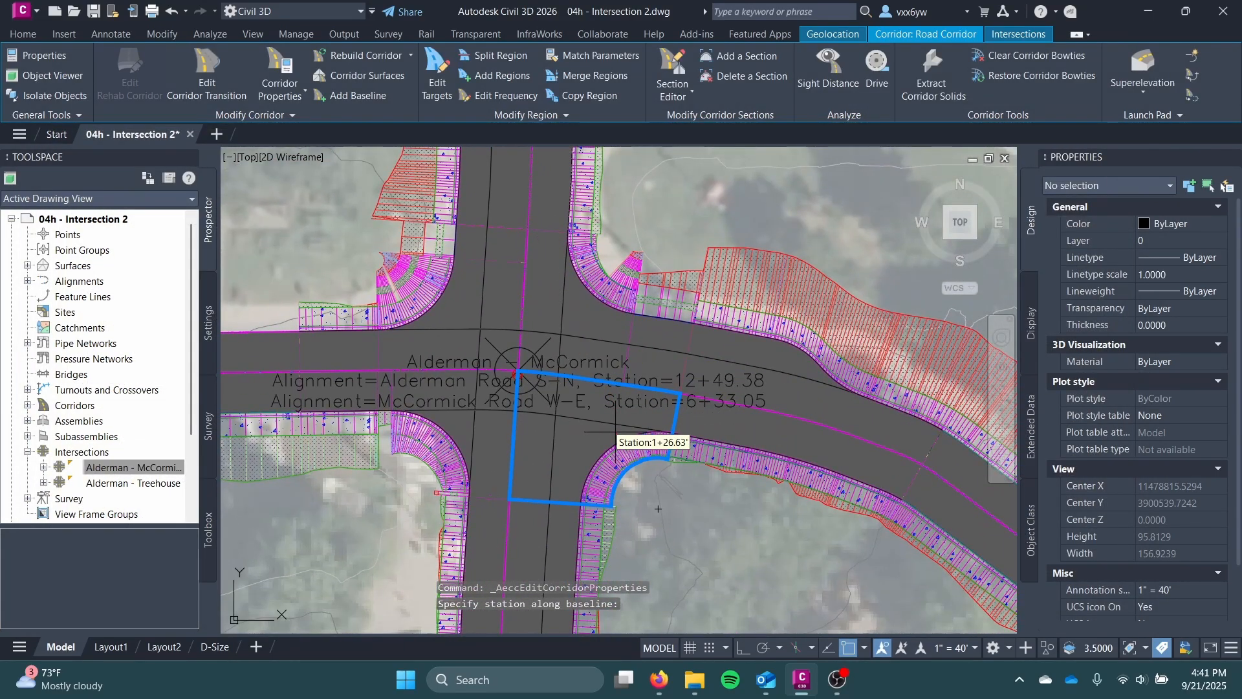
scroll(632, 437, "up", 4)
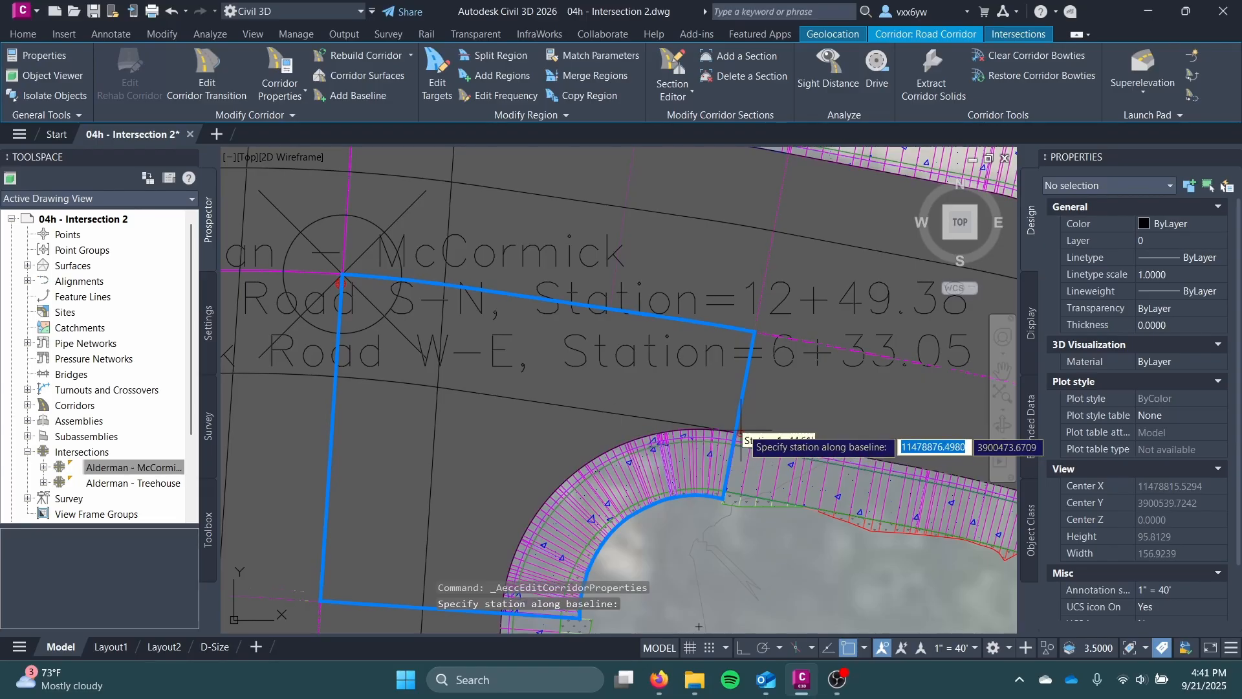
middle_click_drag(725, 429, 556, 421)
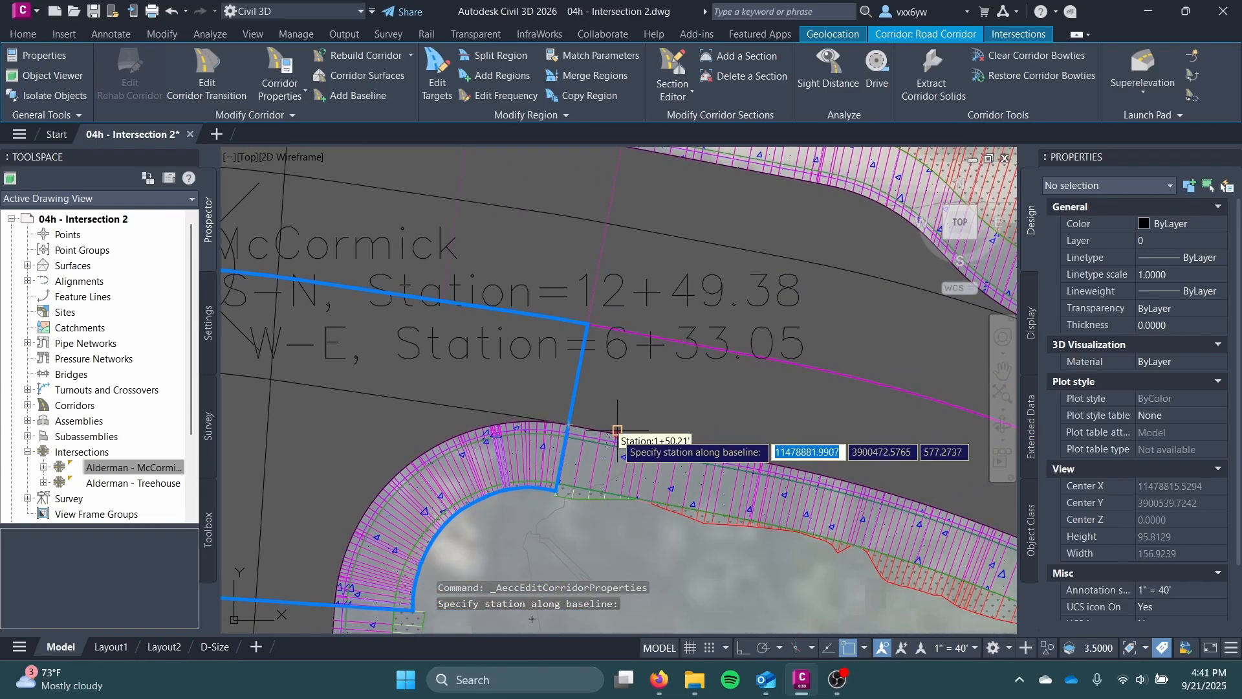
left_click(617, 430)
Step: Extend Curb Return Fillets - (11) in the SW quadrant to an end station of 0+70.75'
left_click(733, 429)
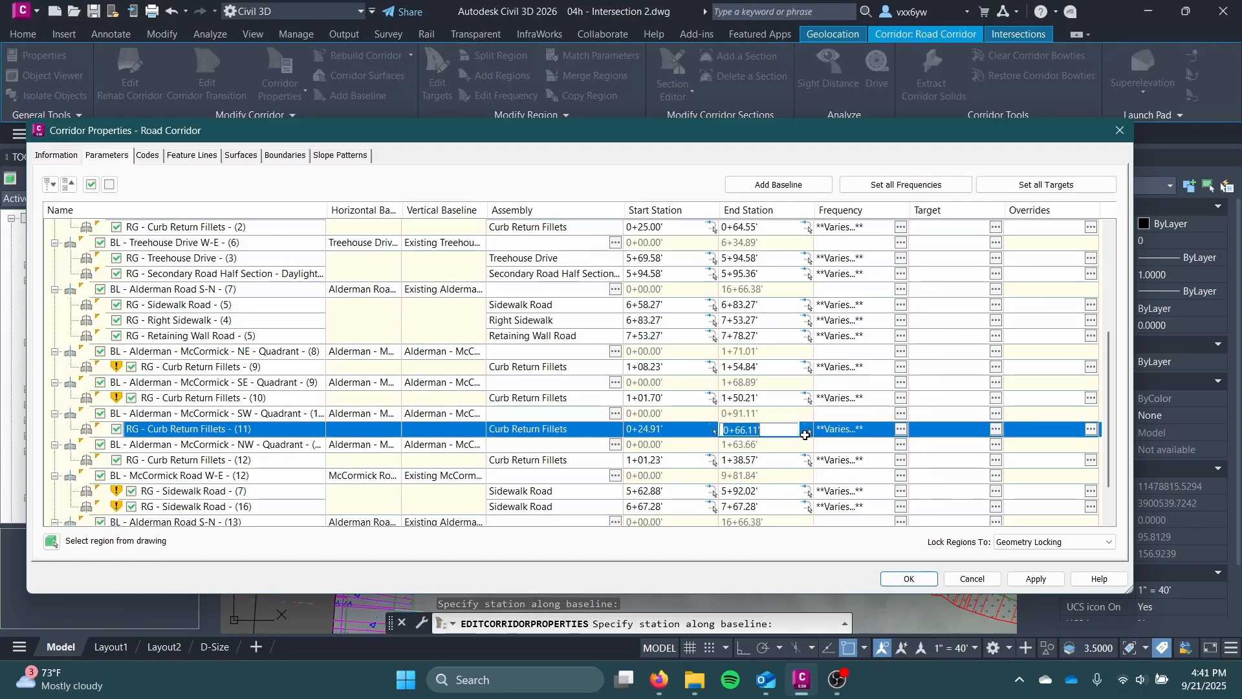
left_click(812, 431)
scroll(566, 420, "down", 5)
scroll(581, 480, "up", 4)
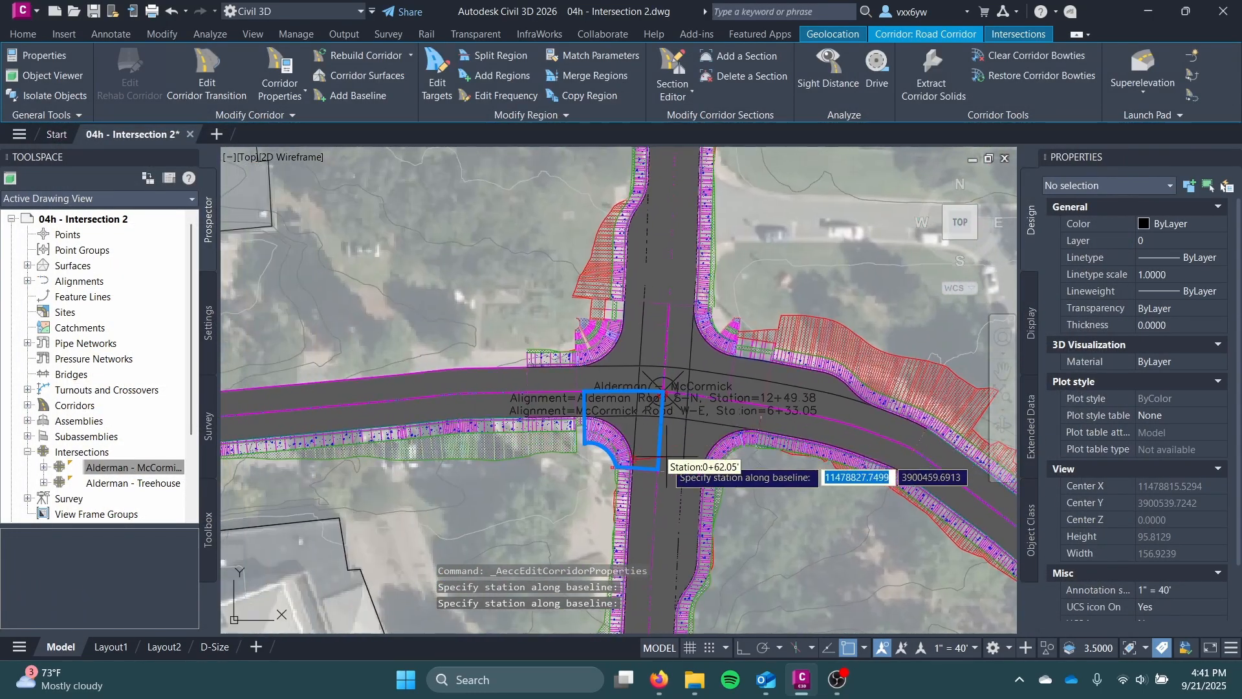
mouse_move(582, 479)
middle_mouse_down()
mouse_move(706, 382)
mouse_move(755, 364)
middle_mouse_up()
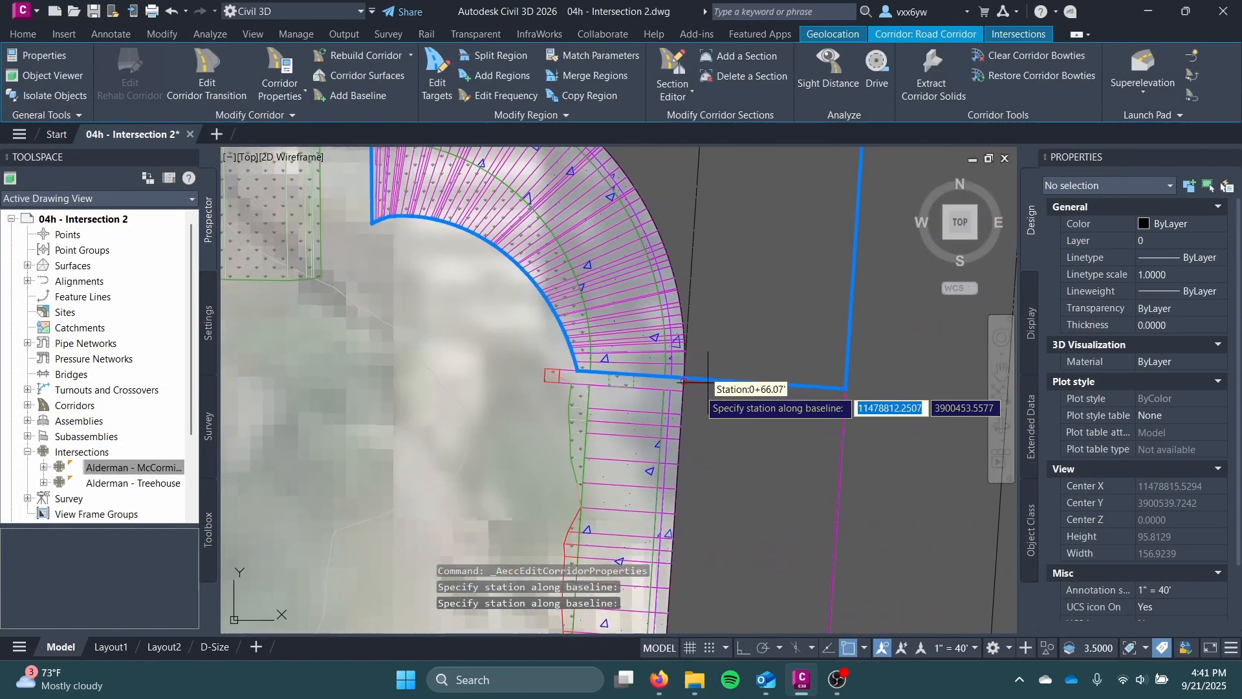
left_click(679, 434)
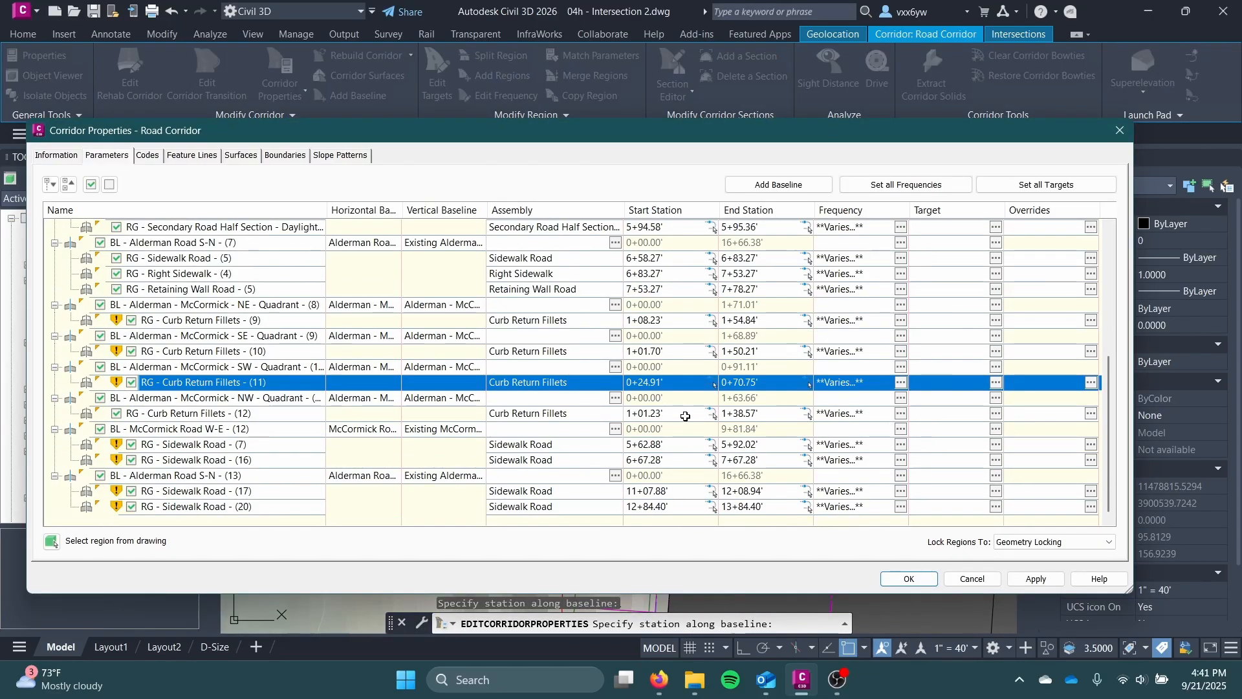
Step: Extend Curb Return Fillets - (12) in the NW quadrant to an end station of 1+57.26'
double_click(752, 415)
left_click(806, 415)
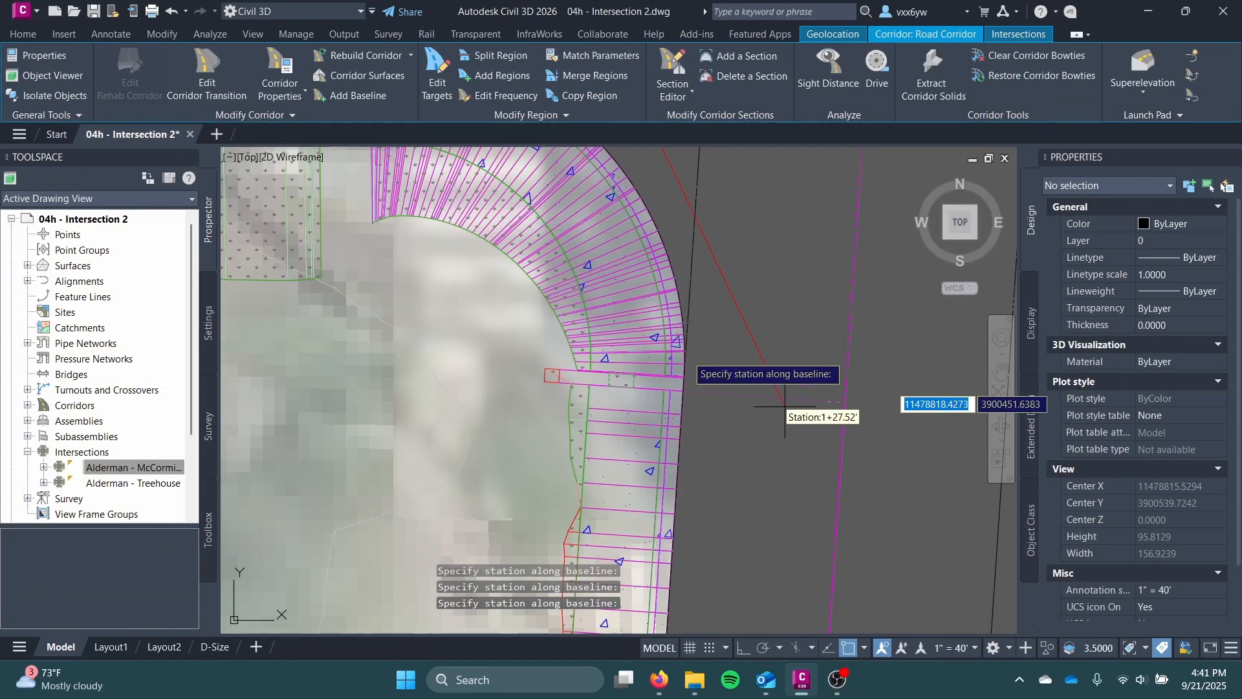
scroll(602, 304, "down", 4)
middle_click_drag(594, 314, 698, 567)
scroll(605, 446, "up", 3)
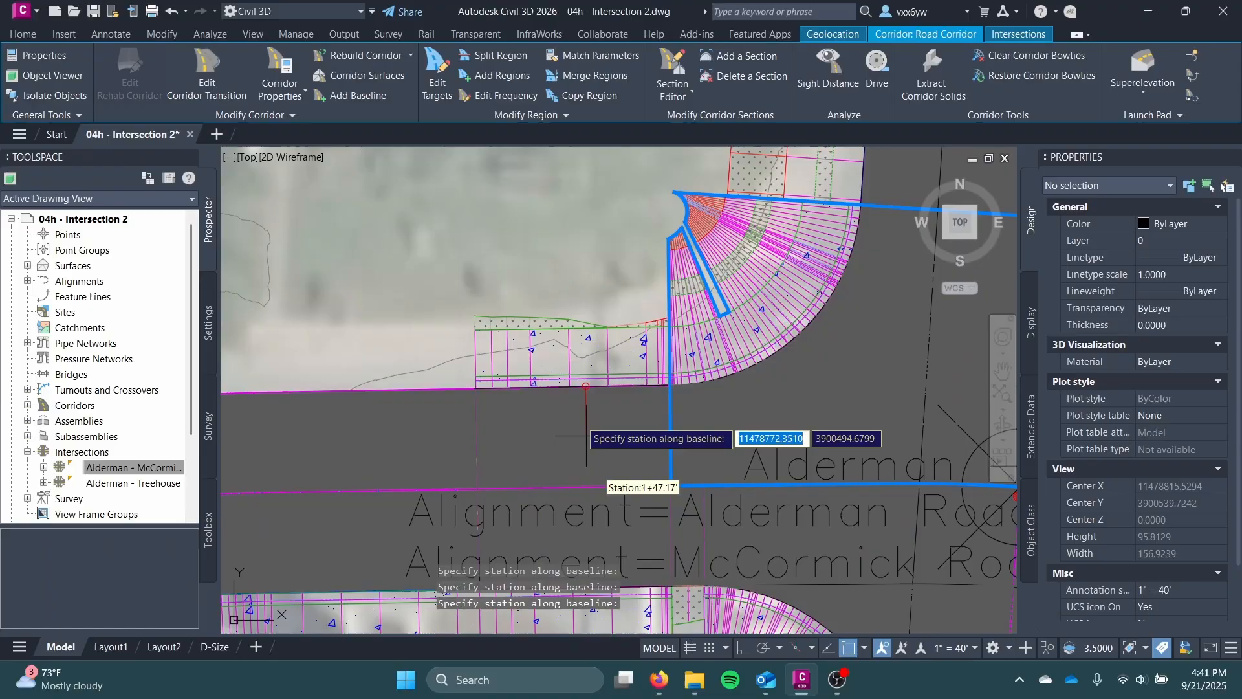
left_click(529, 406)
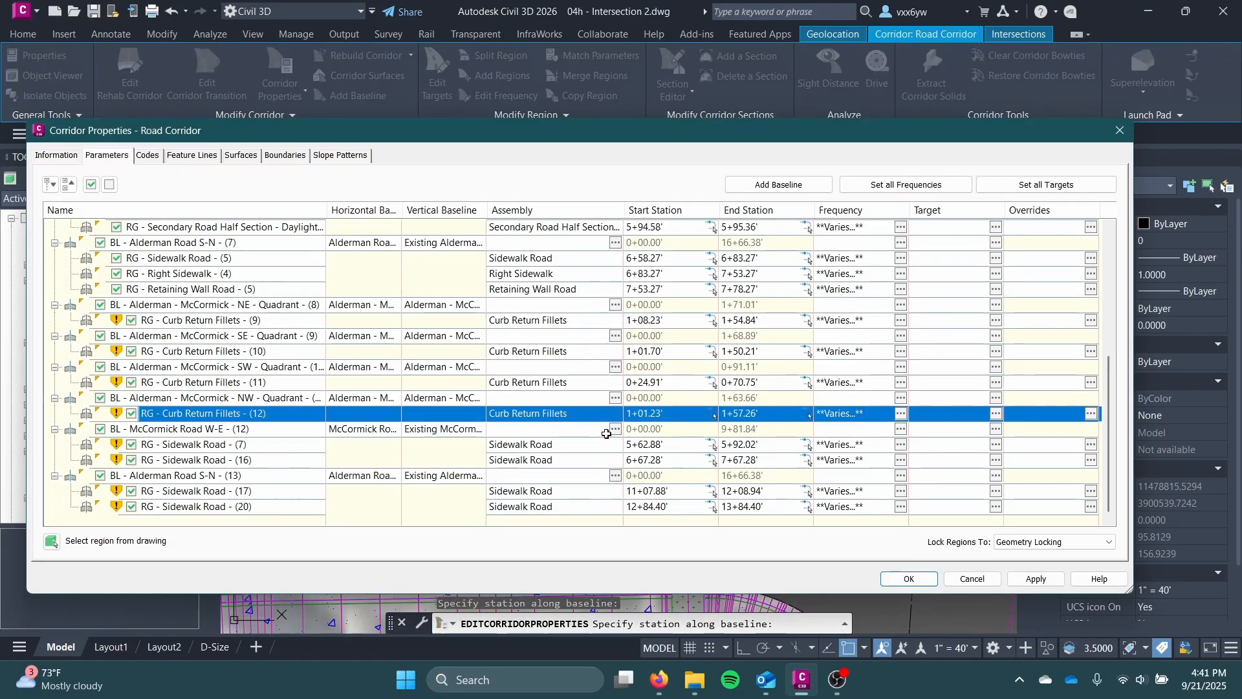
Step: Review the station ranges of the curb return and sidewalk regions on the Alderman - McCormick, McCormick Road and Alderman Road baselines
left_click(714, 413)
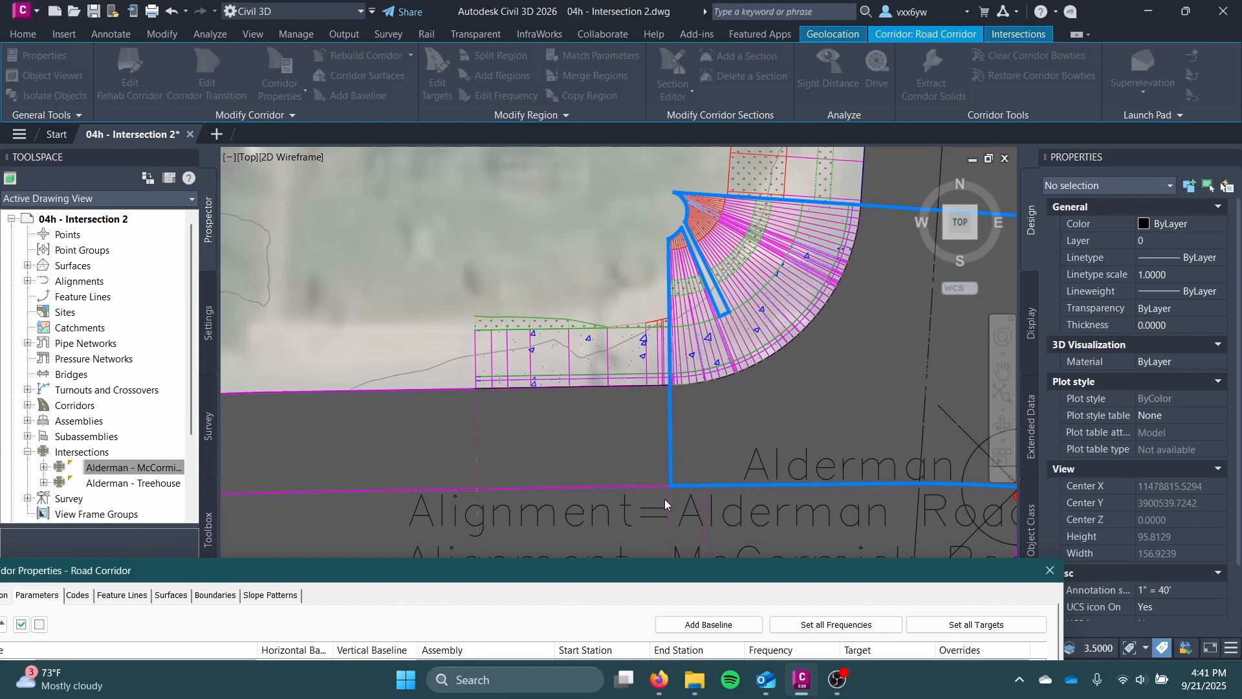
left_click_drag(628, 564, 684, 124)
scroll(345, 438, "up", 4)
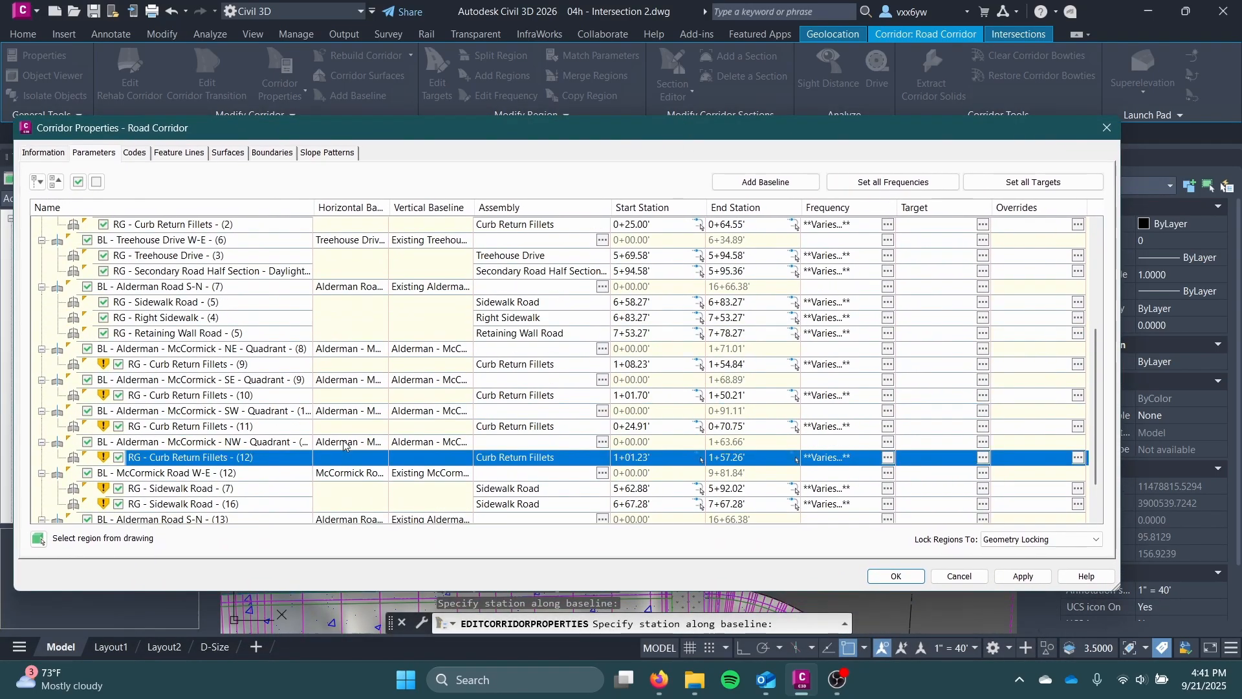
scroll(344, 442, "down", 4)
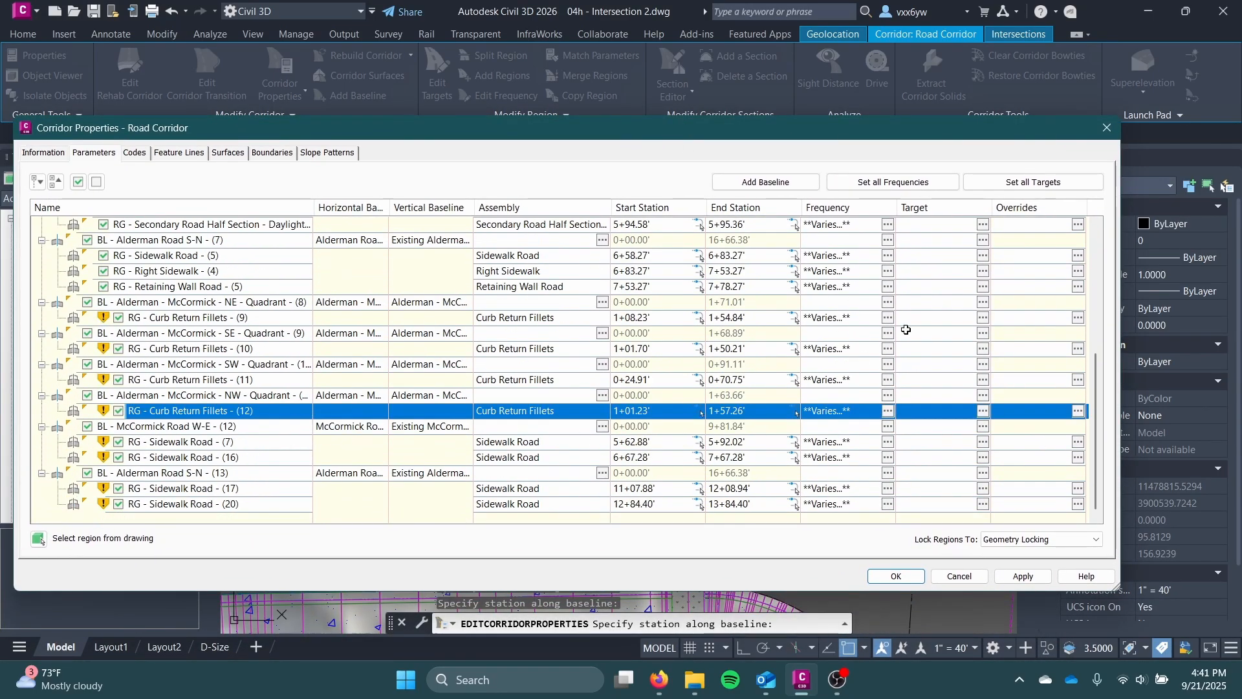
left_click(209, 486)
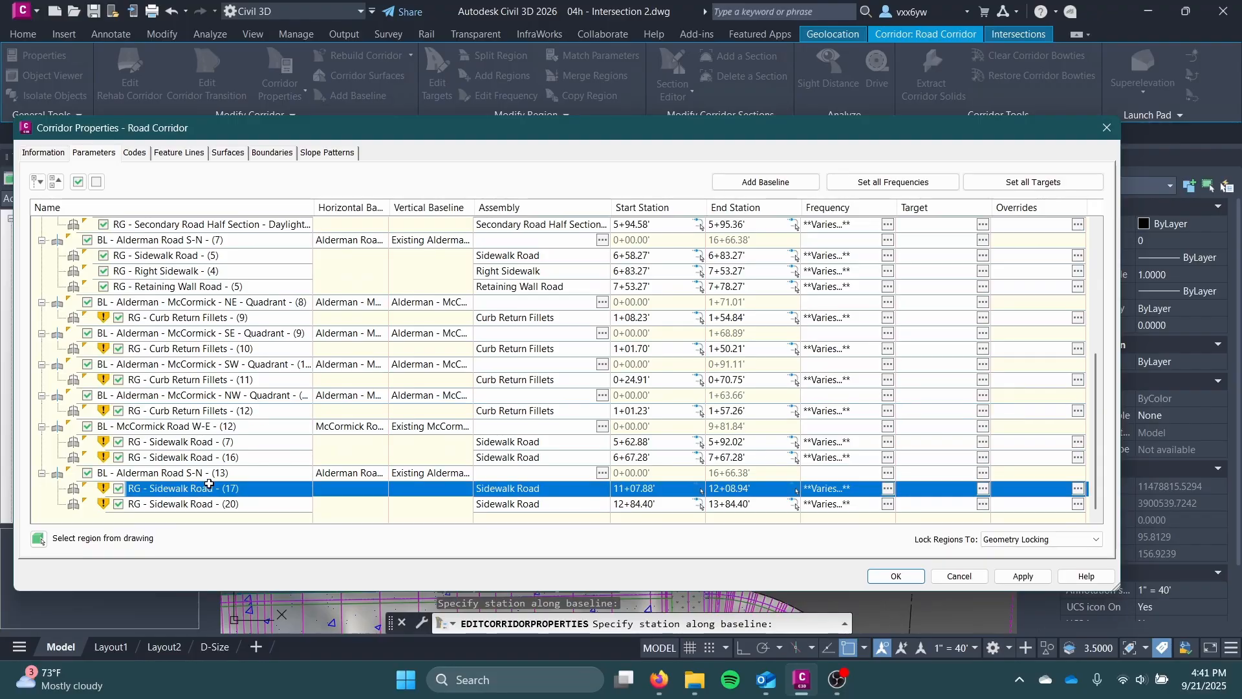
left_click_drag(477, 135, 504, 130)
left_click(231, 503)
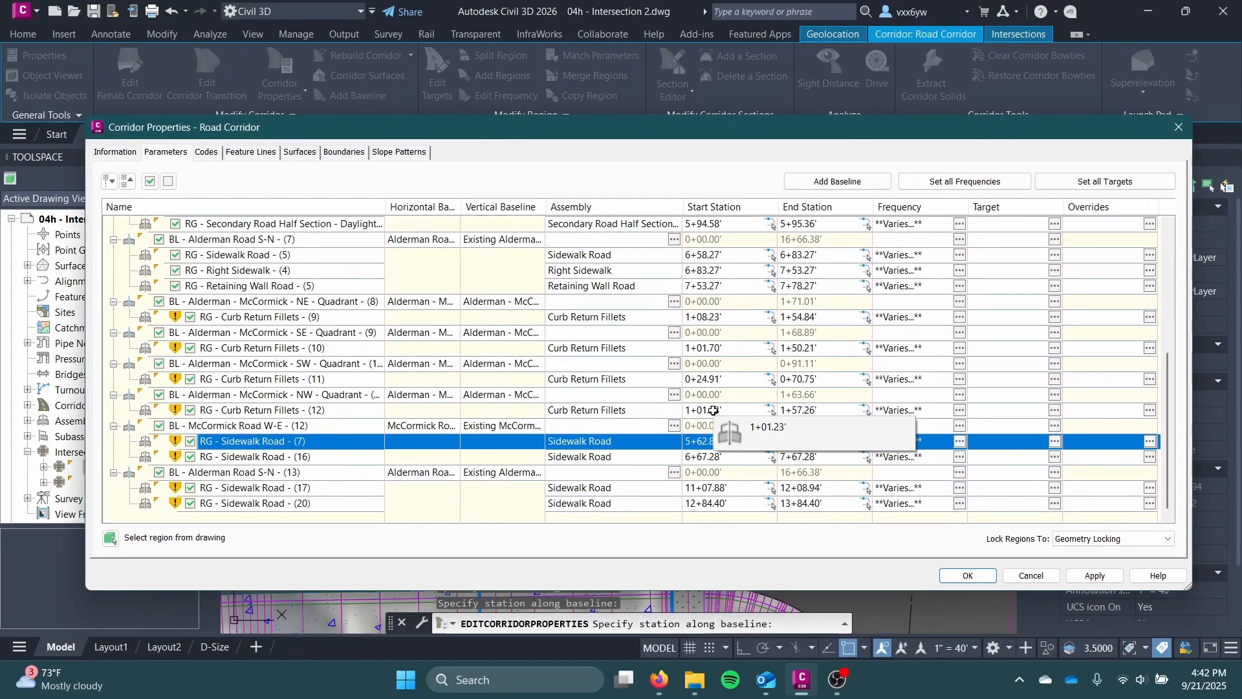
left_click(490, 414)
left_click_drag(526, 127, 501, 73)
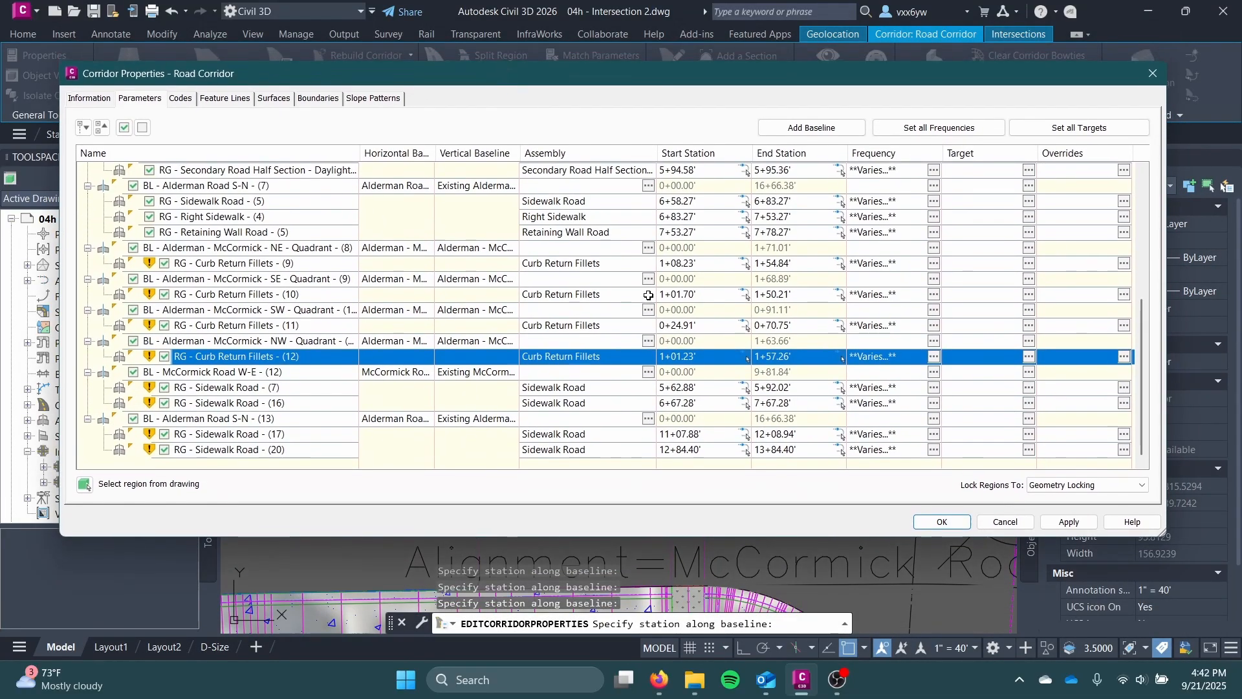
double_click(676, 390)
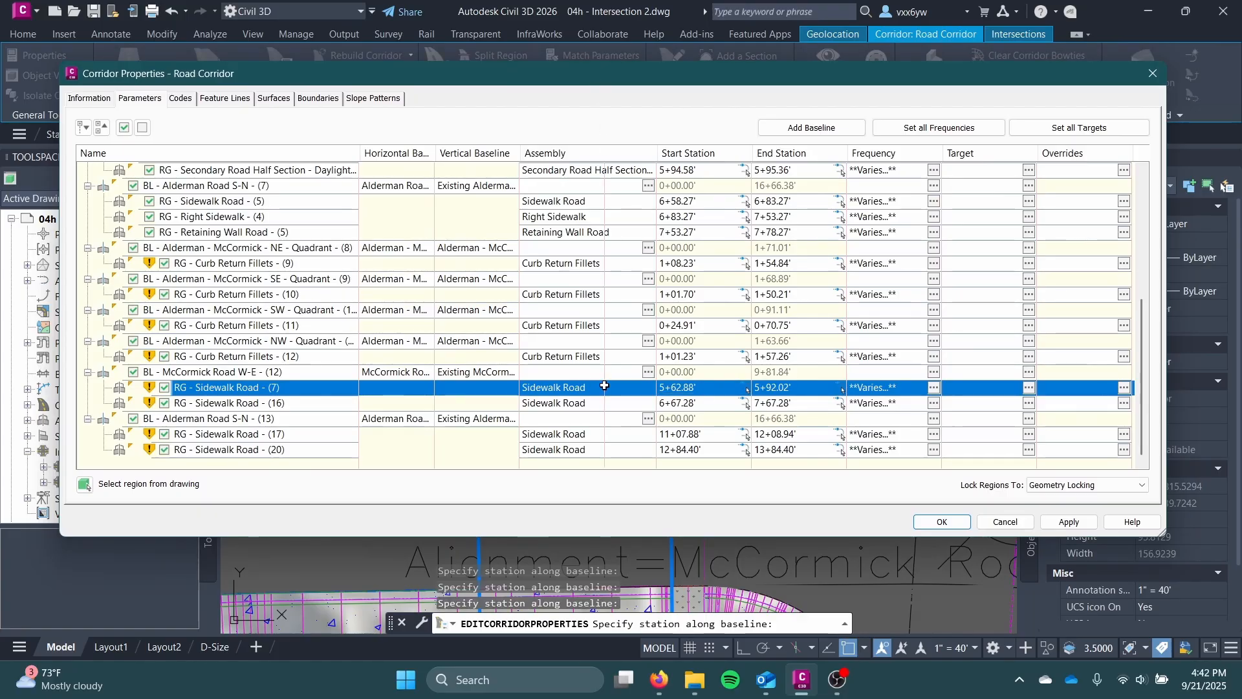
double_click(772, 356)
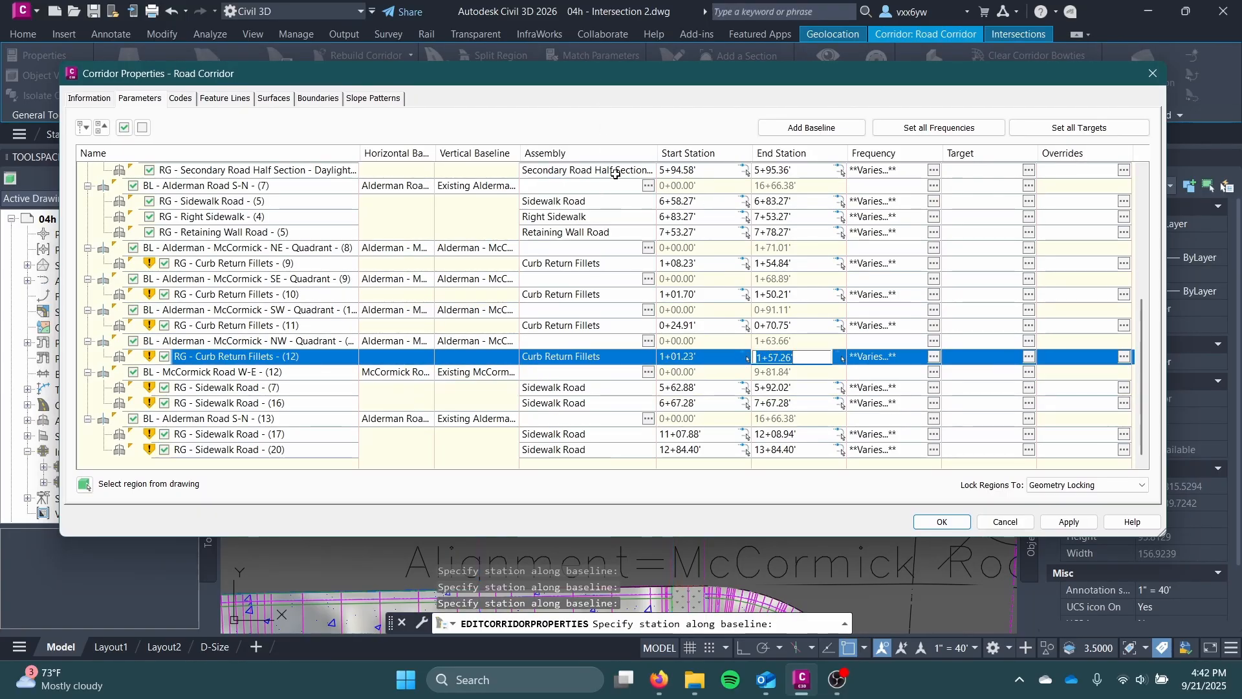
mouse_move(605, 82)
left_mouse_down()
mouse_move(646, 210)
mouse_move(618, 413)
mouse_move(558, 90)
mouse_move(591, 96)
left_mouse_up()
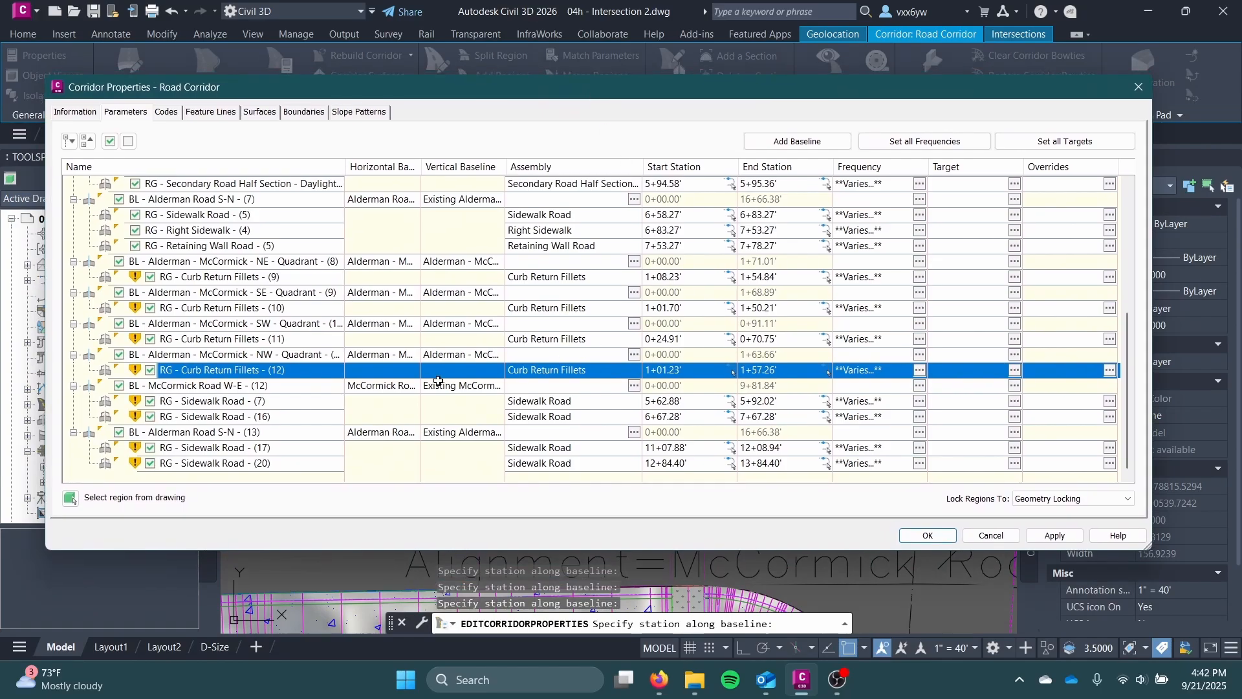
Step: Set the end station of Sidewalk Road - (7) on the McCormick Road W-E - (12) baseline to 5+67.02'
left_click(299, 404)
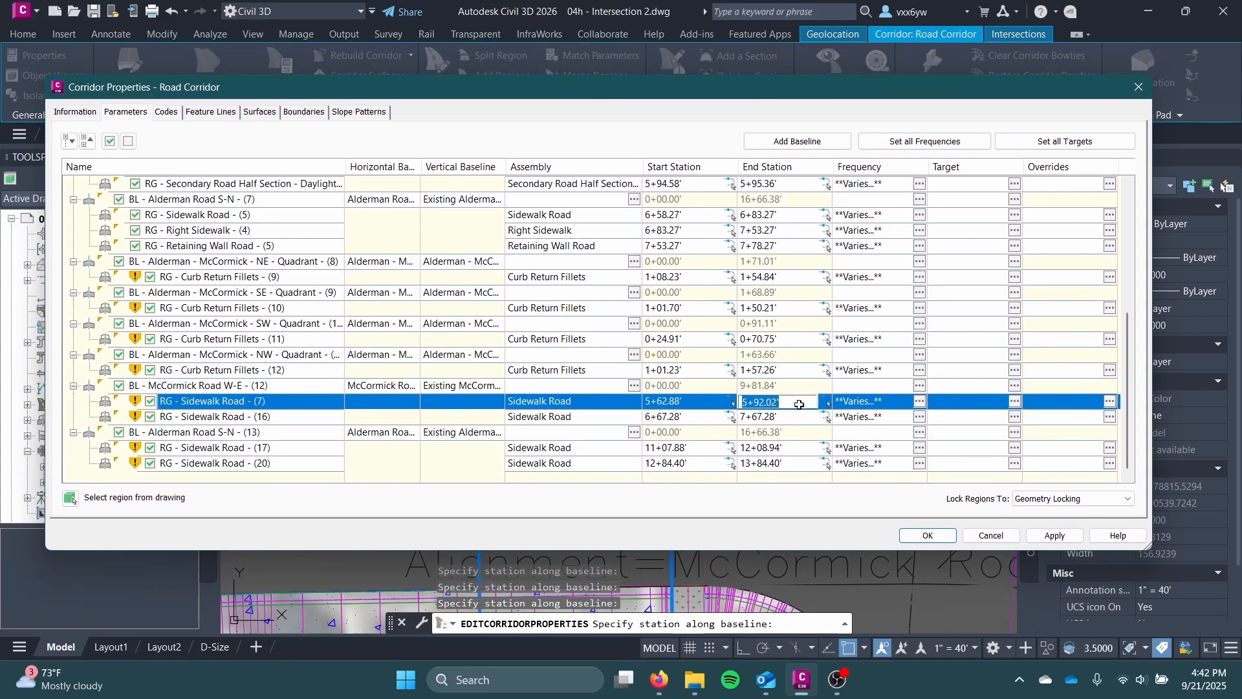
left_click(825, 402)
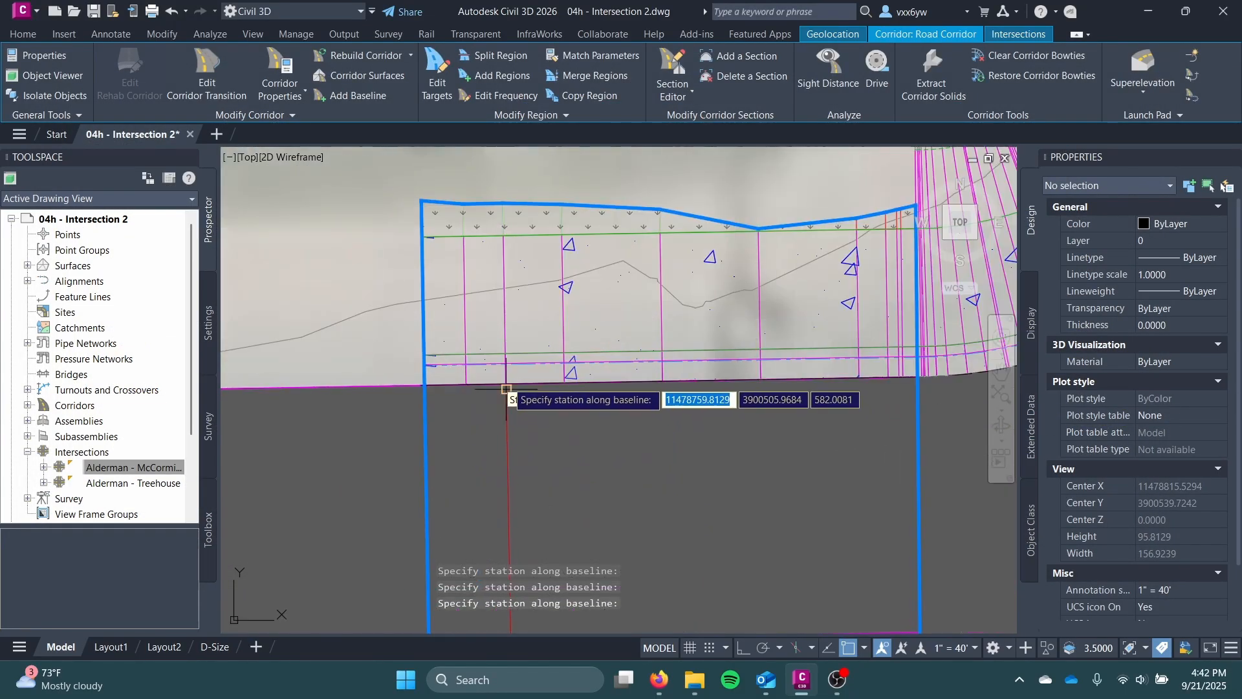
scroll(468, 386, "up", 3)
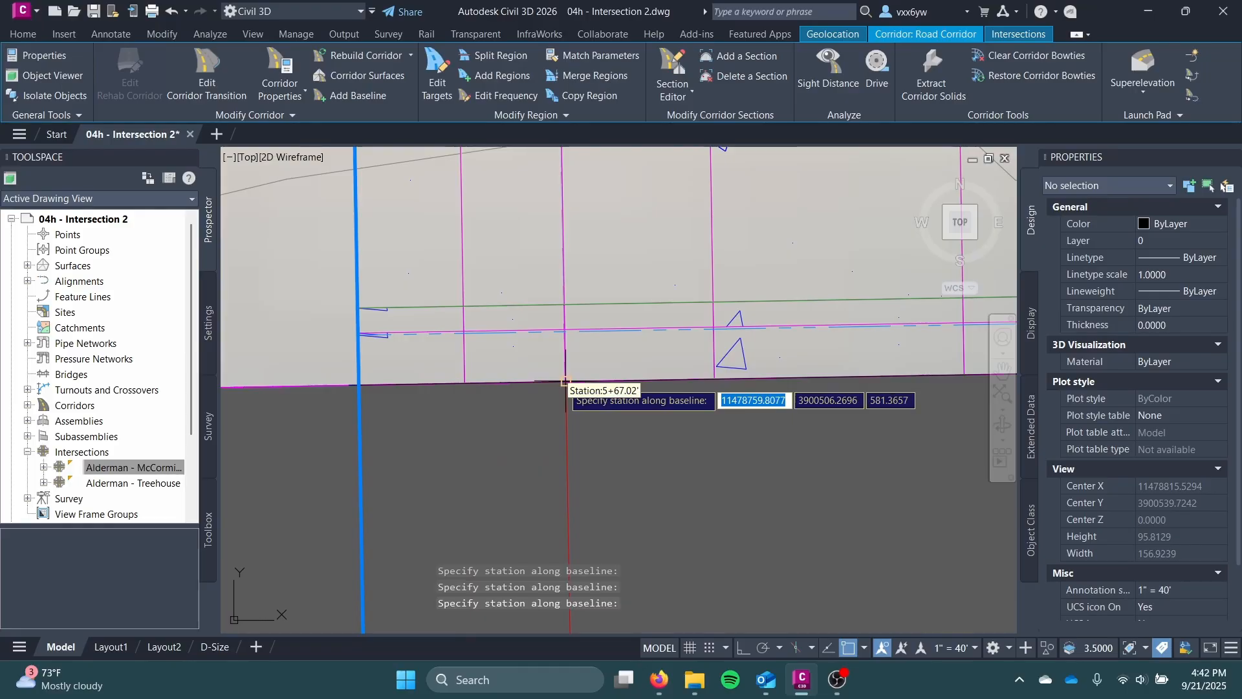
left_click(564, 381)
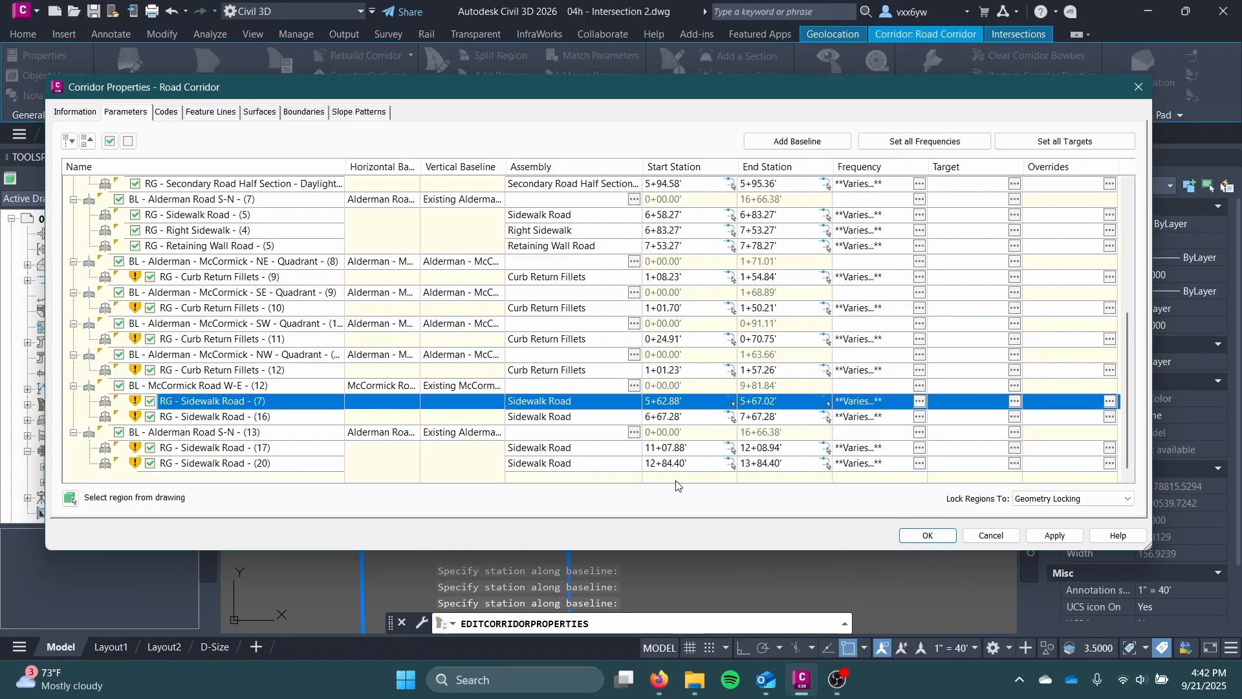
Step: Set the start station of Sidewalk Road - (16) on the McCormick Road W-E - (12) baseline to 6+98.00'
left_click(788, 418)
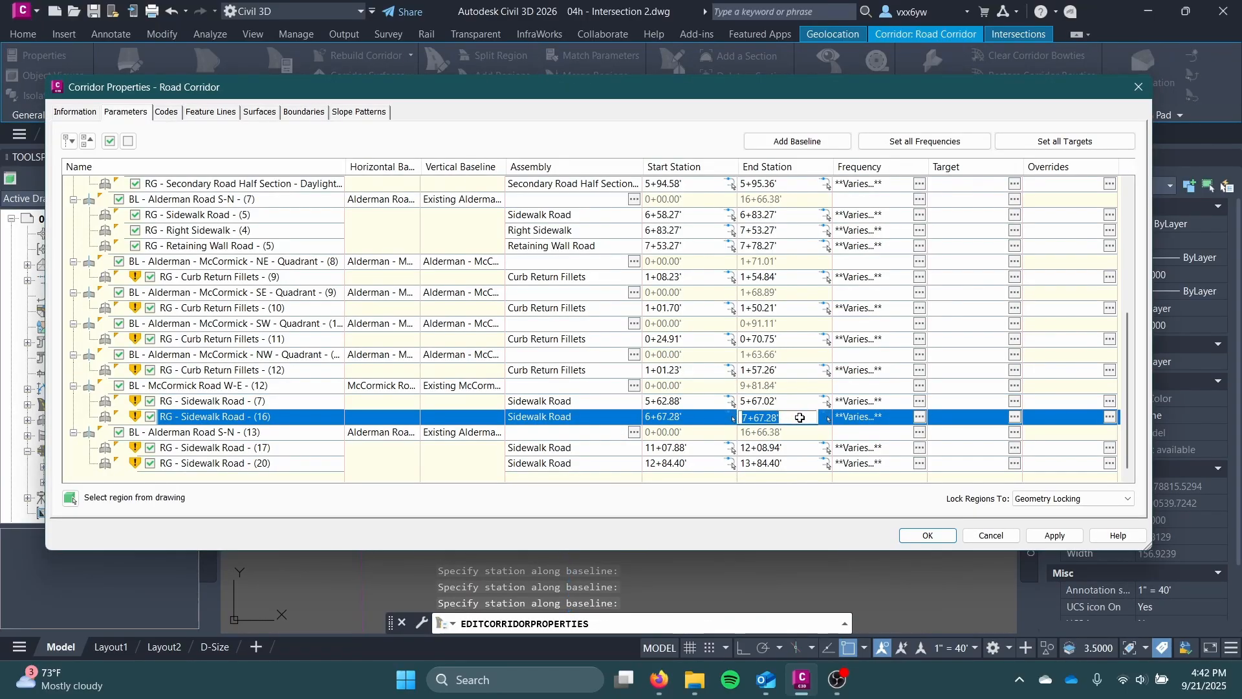
left_click(729, 418)
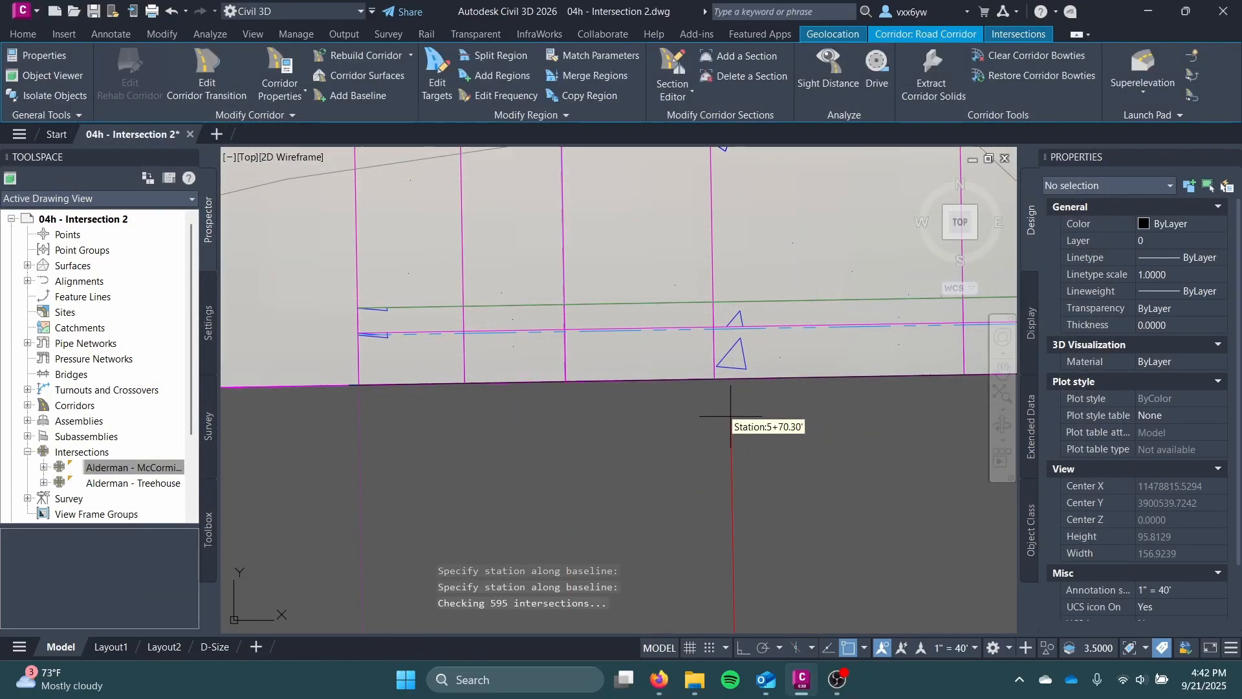
scroll(790, 402, "down", 6)
middle_click_drag(809, 416, 560, 336)
scroll(562, 334, "up", 1)
middle_click_drag(775, 378, 486, 357)
middle_click_drag(712, 359, 538, 338)
scroll(677, 421, "up", 3)
scroll(674, 419, "down", 1)
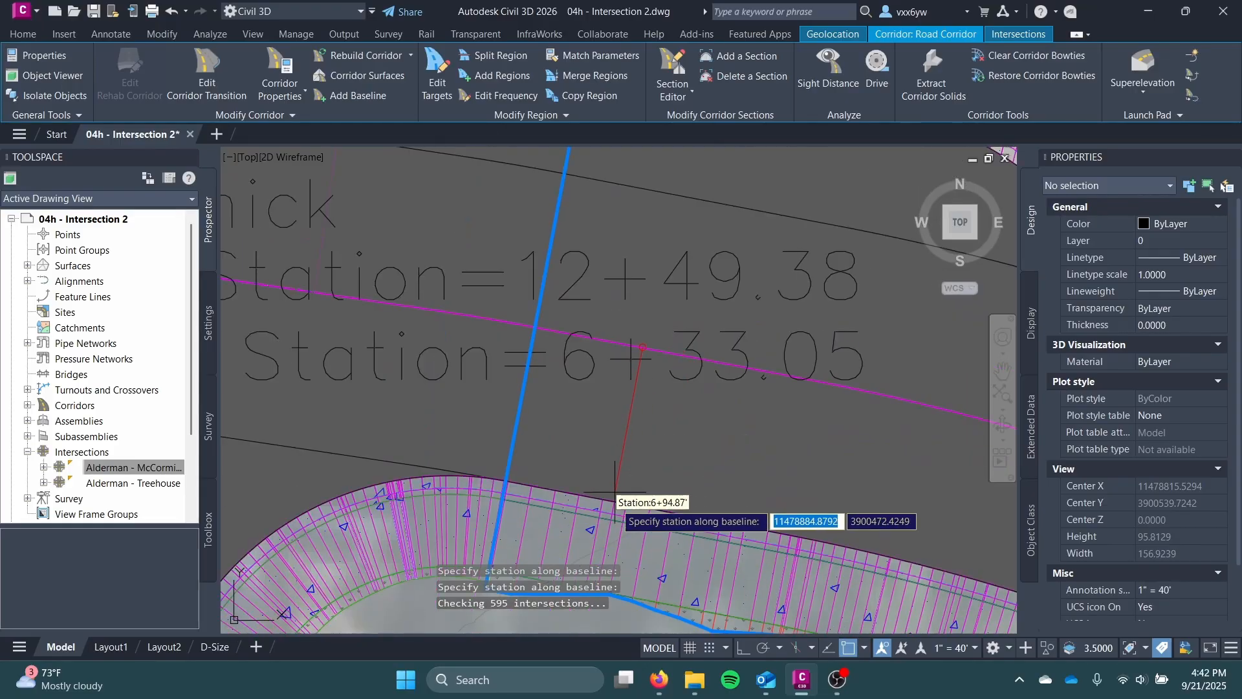
left_click(653, 517)
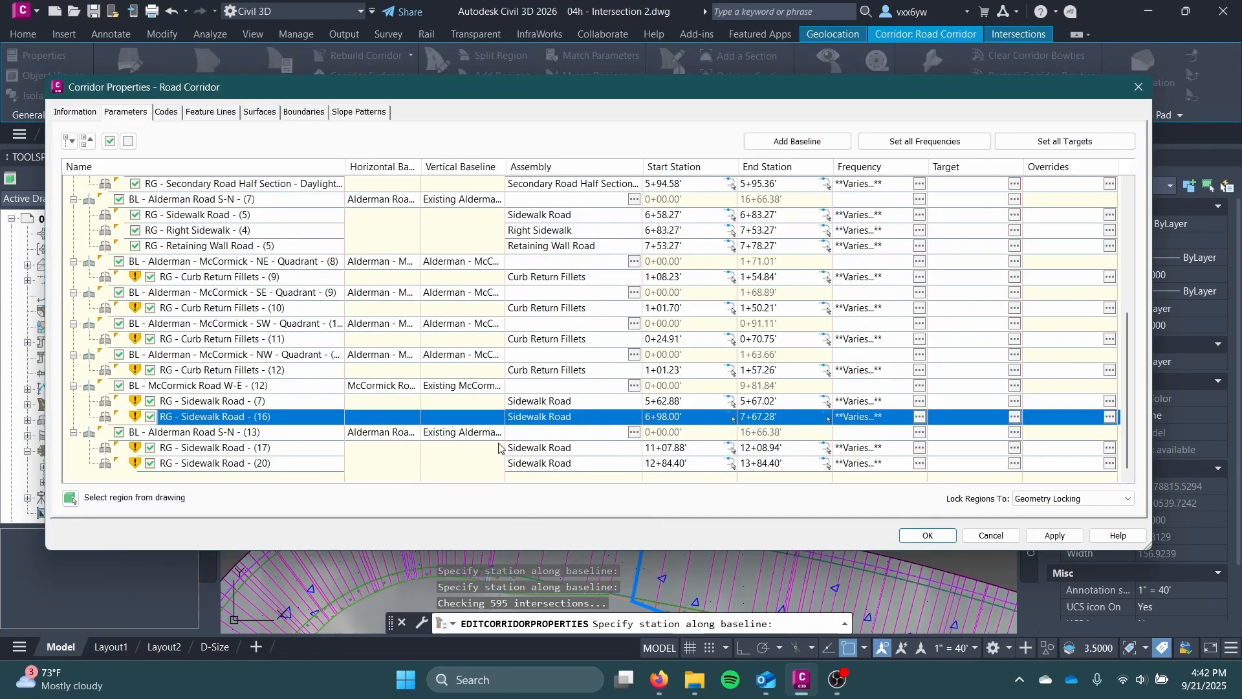
Step: Set the end station of Sidewalk Road - (17) on the Alderman Road S-N - (13) baseline to 12+03.76'
left_click(280, 448)
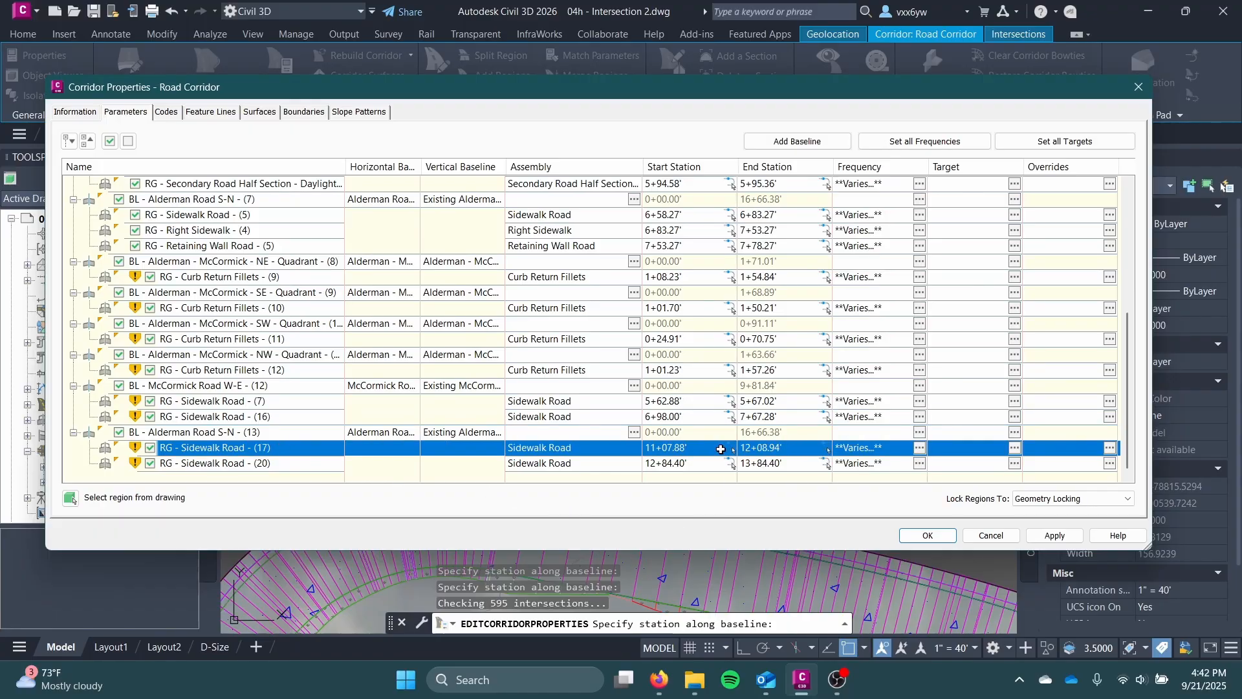
left_click(826, 448)
scroll(349, 498, "down", 3)
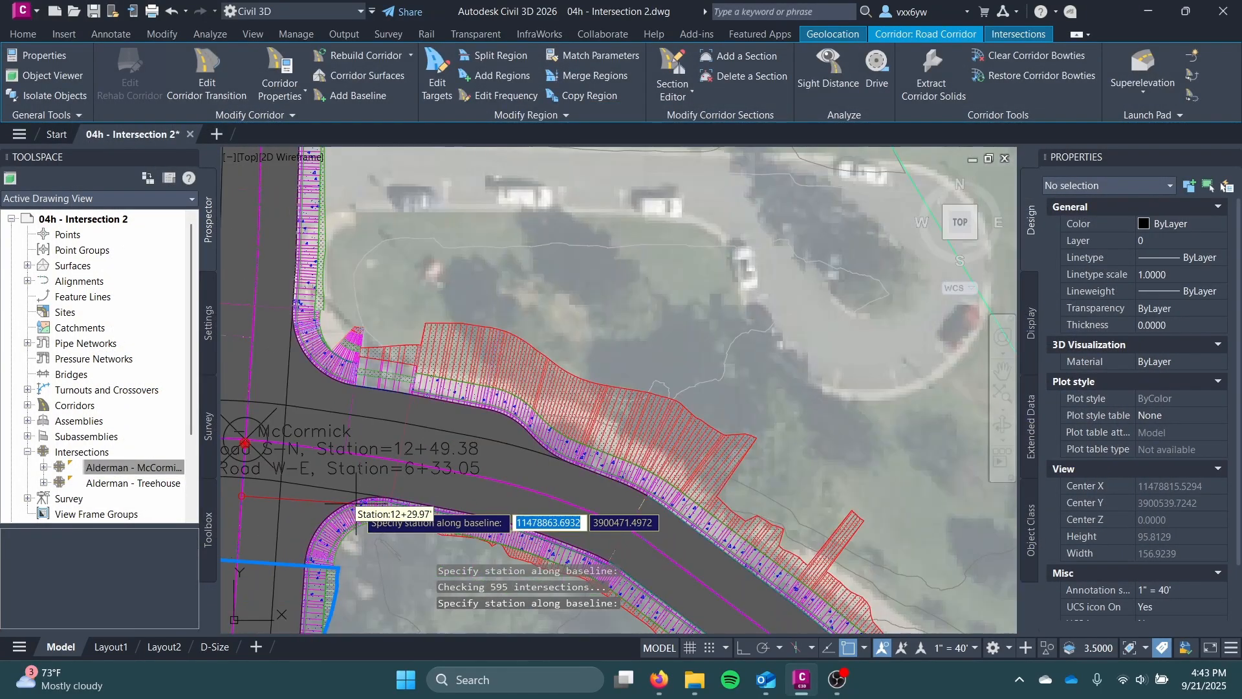
middle_click_drag(347, 501, 608, 374)
scroll(466, 466, "up", 5)
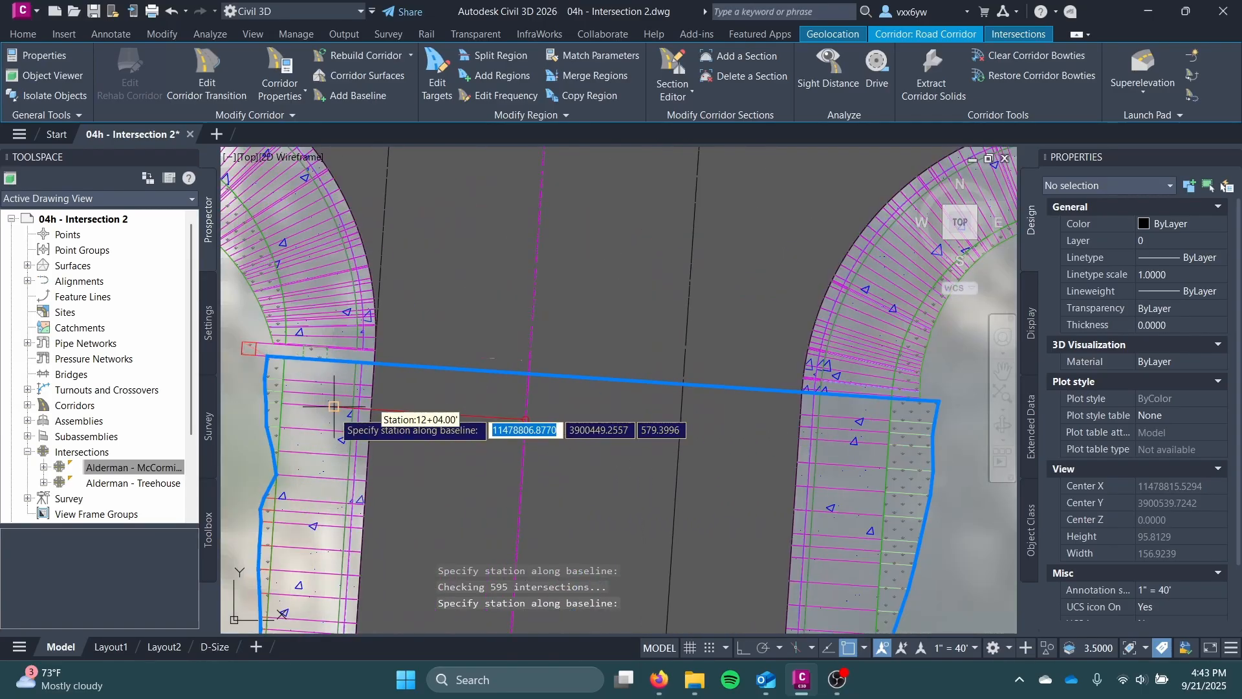
left_click(369, 416)
Step: Set the start station of Sidewalk Road - (20) on the Alderman Road S-N - (13) baseline to 13+03.65'
left_click(394, 466)
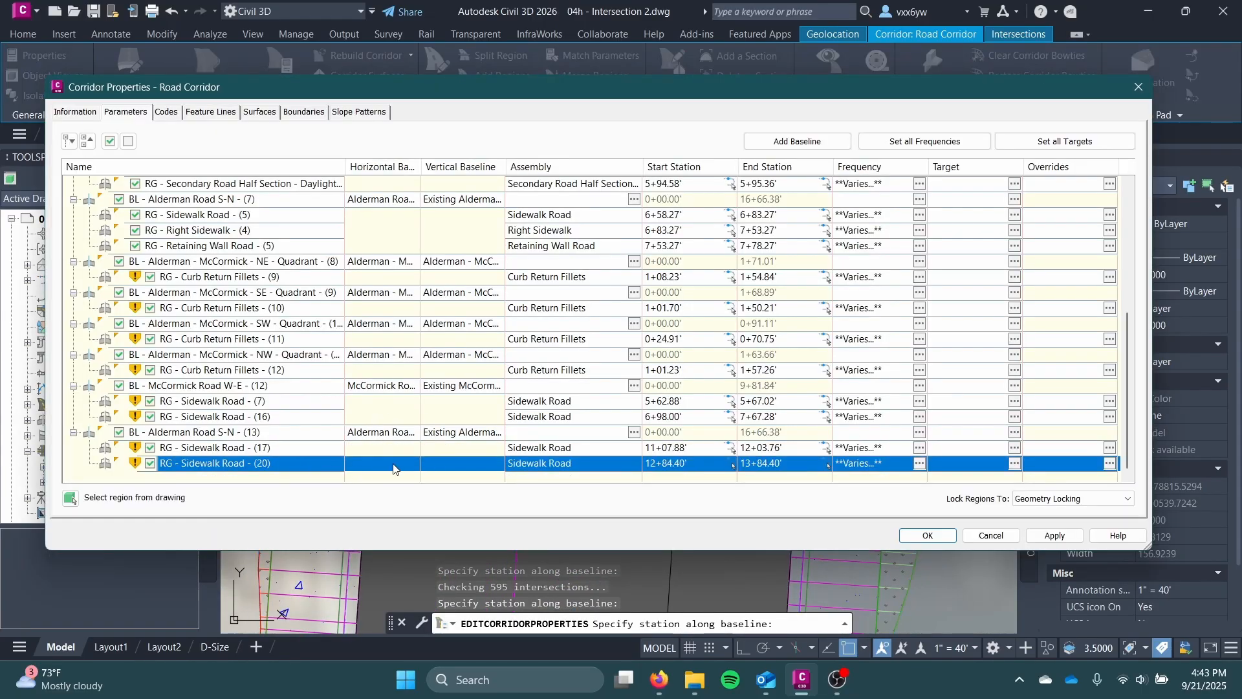
left_click(730, 465)
scroll(540, 368, "down", 5)
middle_click_drag(541, 369, 519, 564)
middle_click_drag(527, 333, 544, 485)
scroll(549, 463, "up", 6)
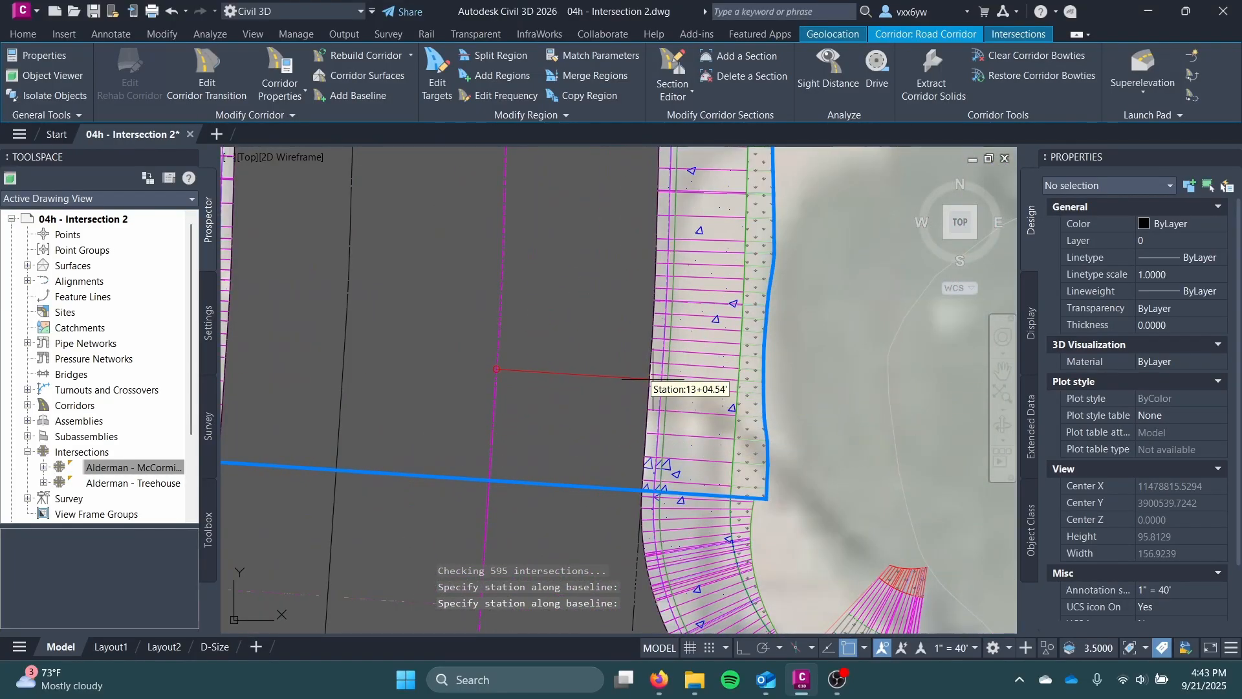
left_click(650, 389)
Step: Apply the region station changes, rebuild the Road Corridor and close its properties
left_click(1044, 537)
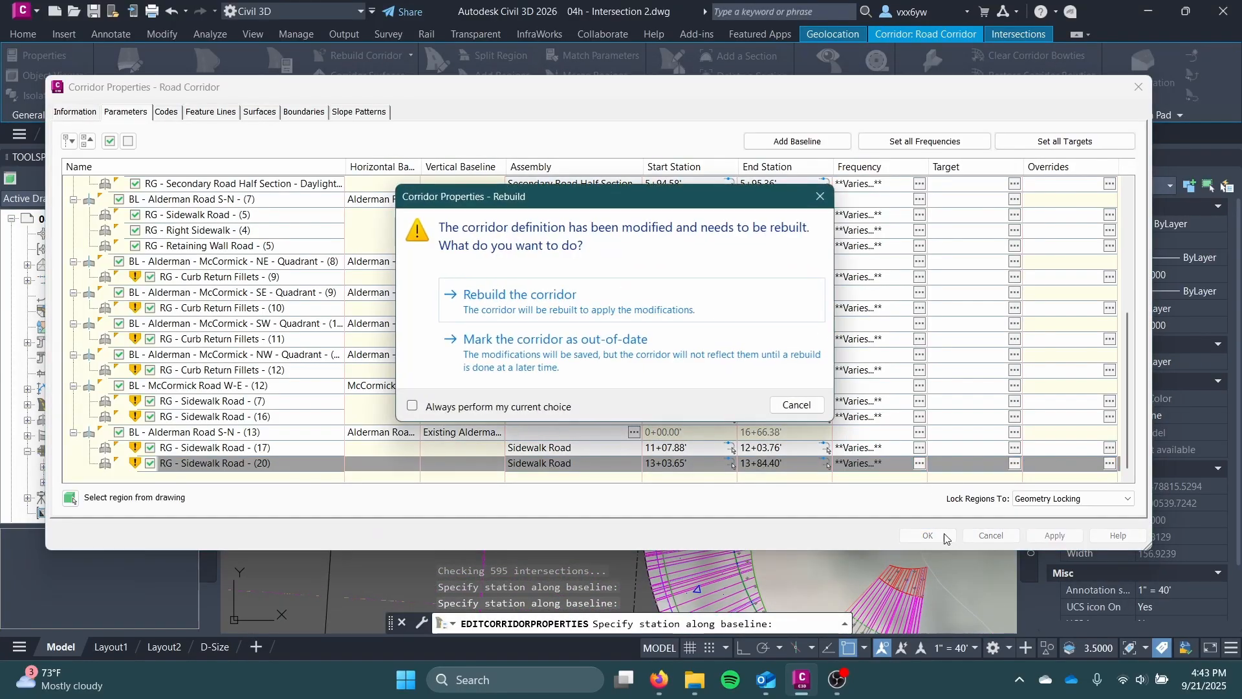
left_click(510, 293)
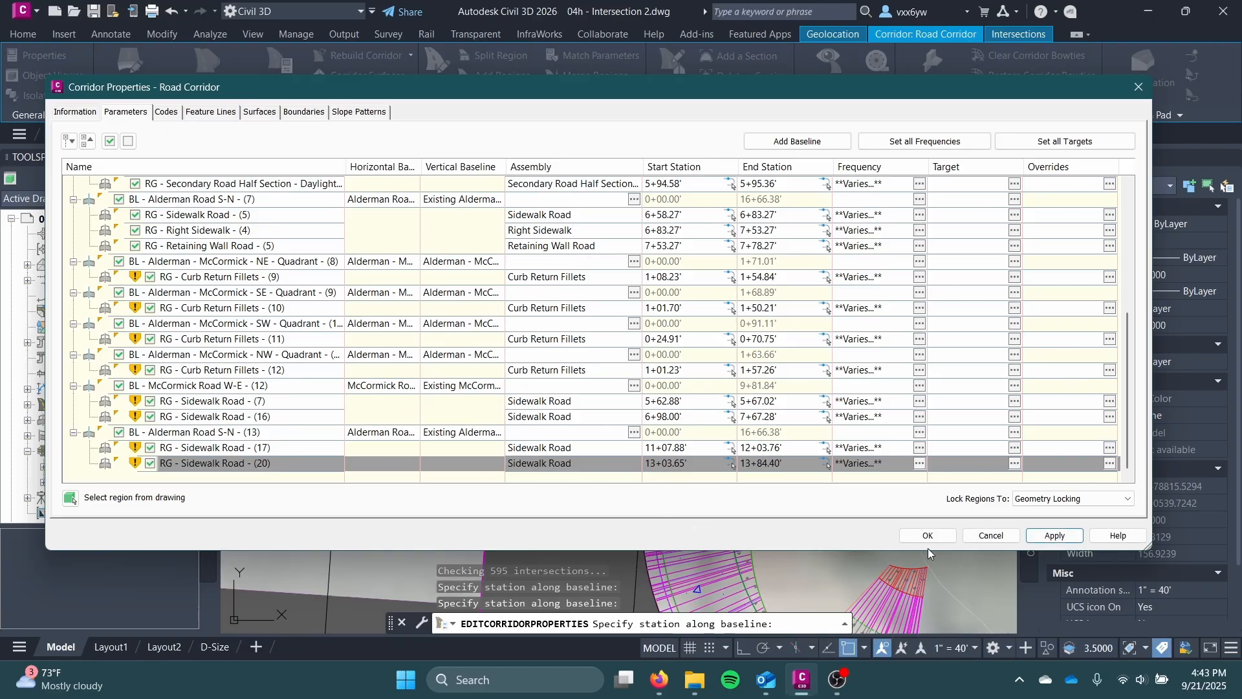
left_click(935, 540)
Step: Examine the rebuilt corridor around the Alderman - McCormick intersection for gaps between the curb returns and adjoining regions
scroll(472, 438, "down", 2)
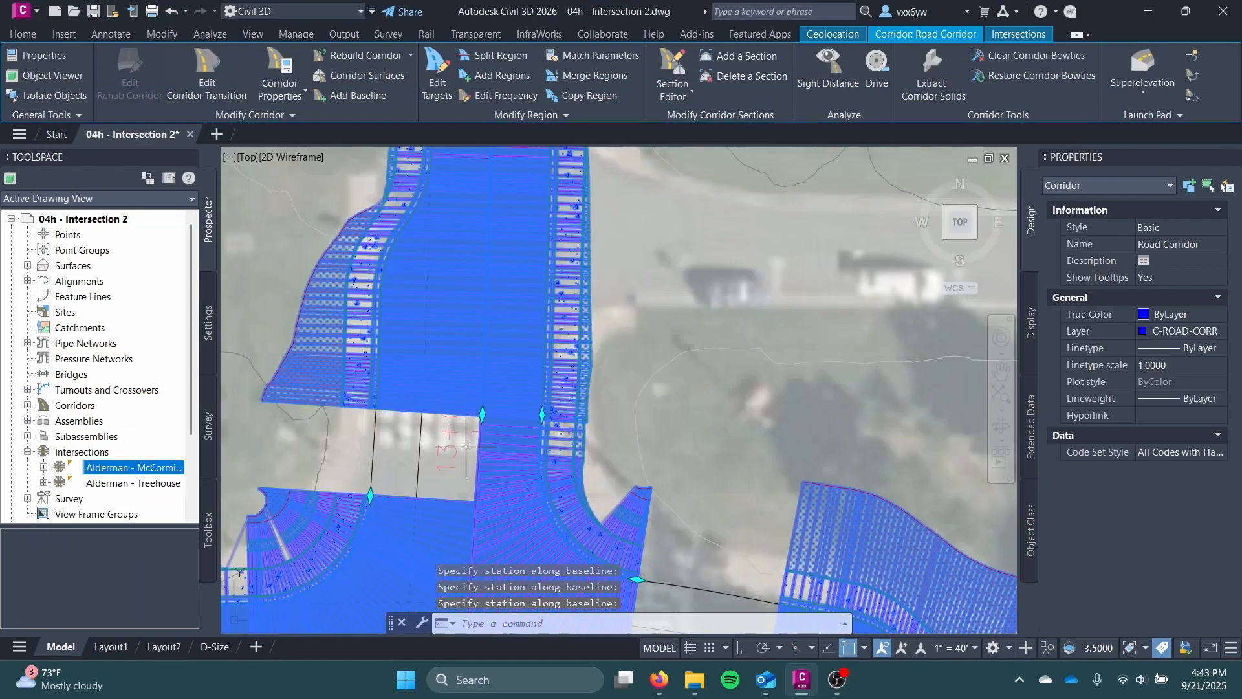
mouse_move(465, 443)
middle_mouse_down()
mouse_move(576, 322)
mouse_move(638, 211)
middle_mouse_up()
scroll(597, 317, "down", 2)
key("Escape")
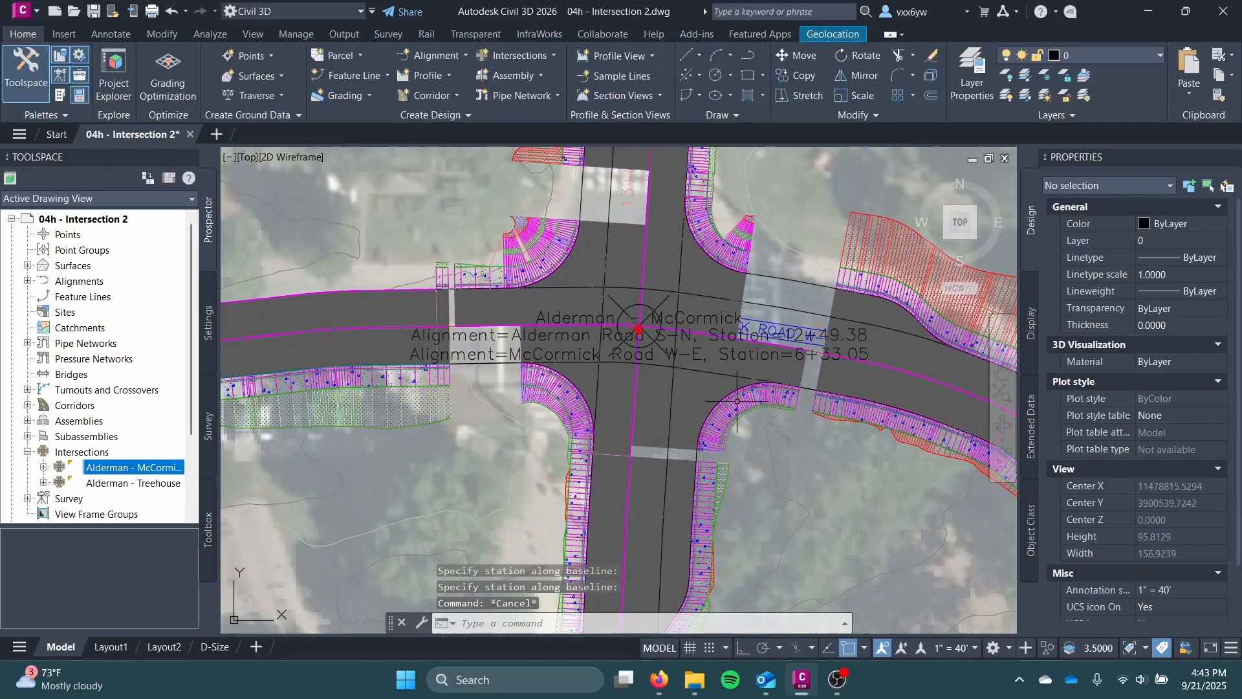
mouse_move(737, 401)
middle_mouse_down()
mouse_move(718, 494)
mouse_move(718, 330)
middle_mouse_up()
scroll(585, 402, "up", 8)
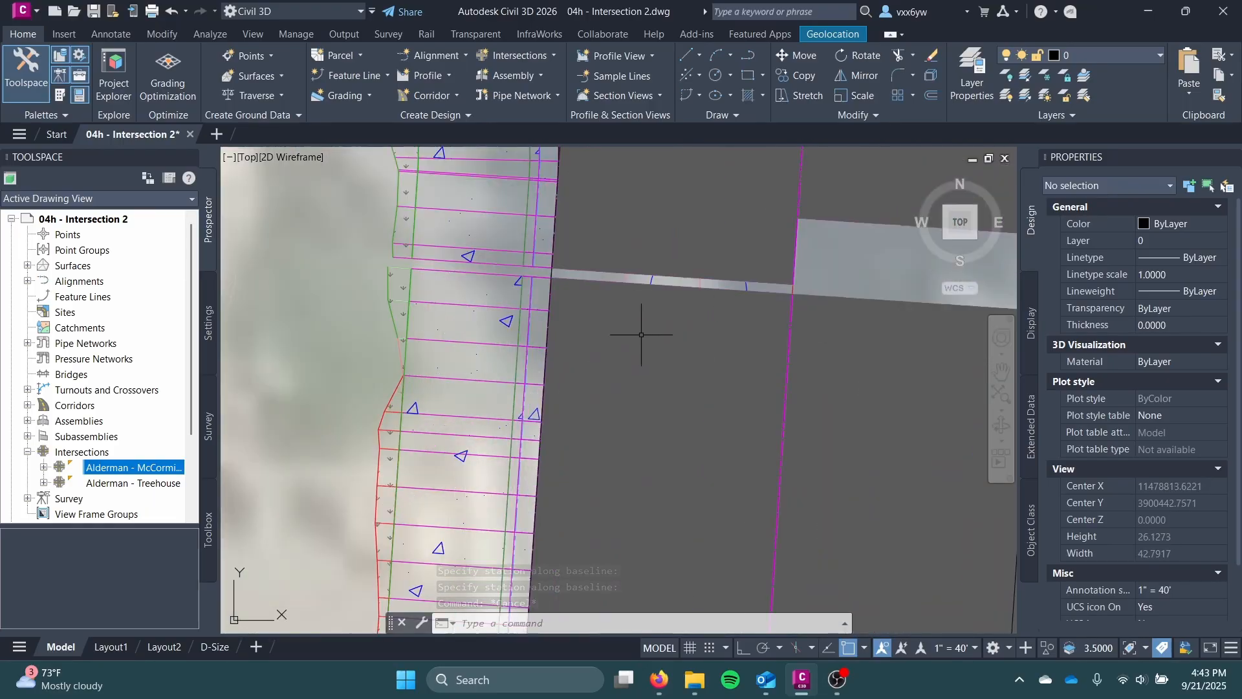
scroll(641, 335, "down", 6)
middle_click_drag(527, 457, 475, 548)
scroll(487, 517, "down", 1)
middle_click_drag(545, 494, 608, 664)
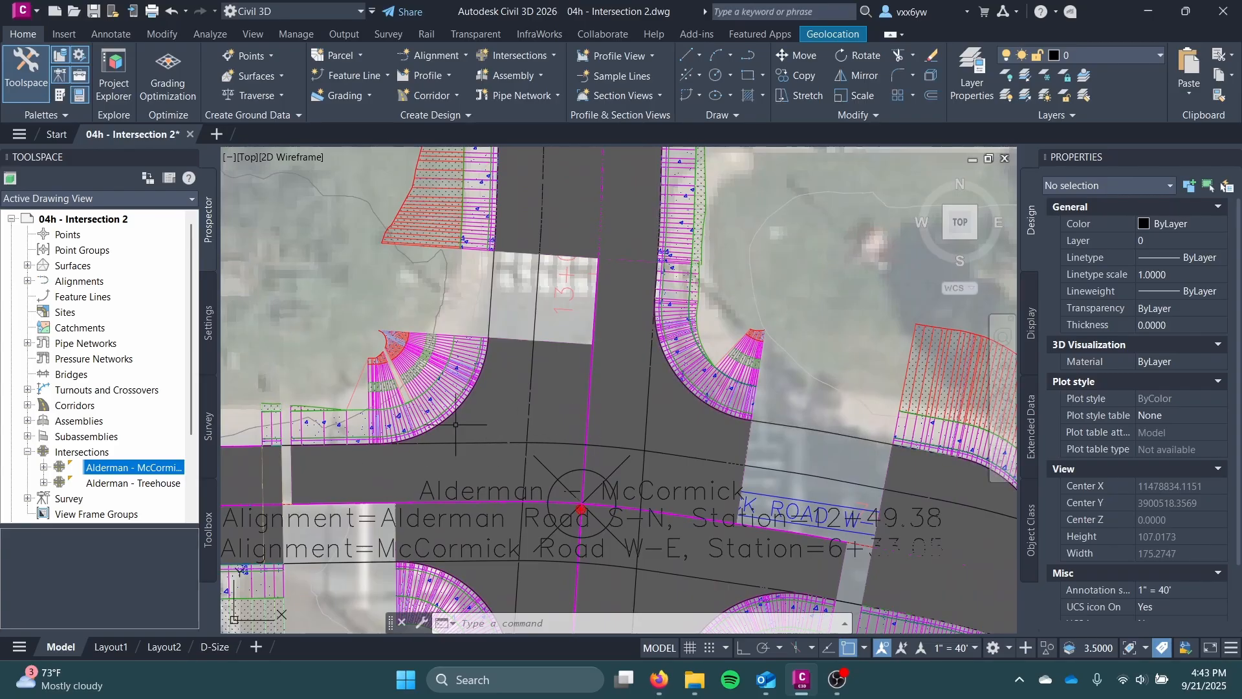
Step: Reopen the Road Corridor properties and set the start station of Curb Return Fillets - (9) in the NE quadrant to 0+76.57'
left_click(543, 395)
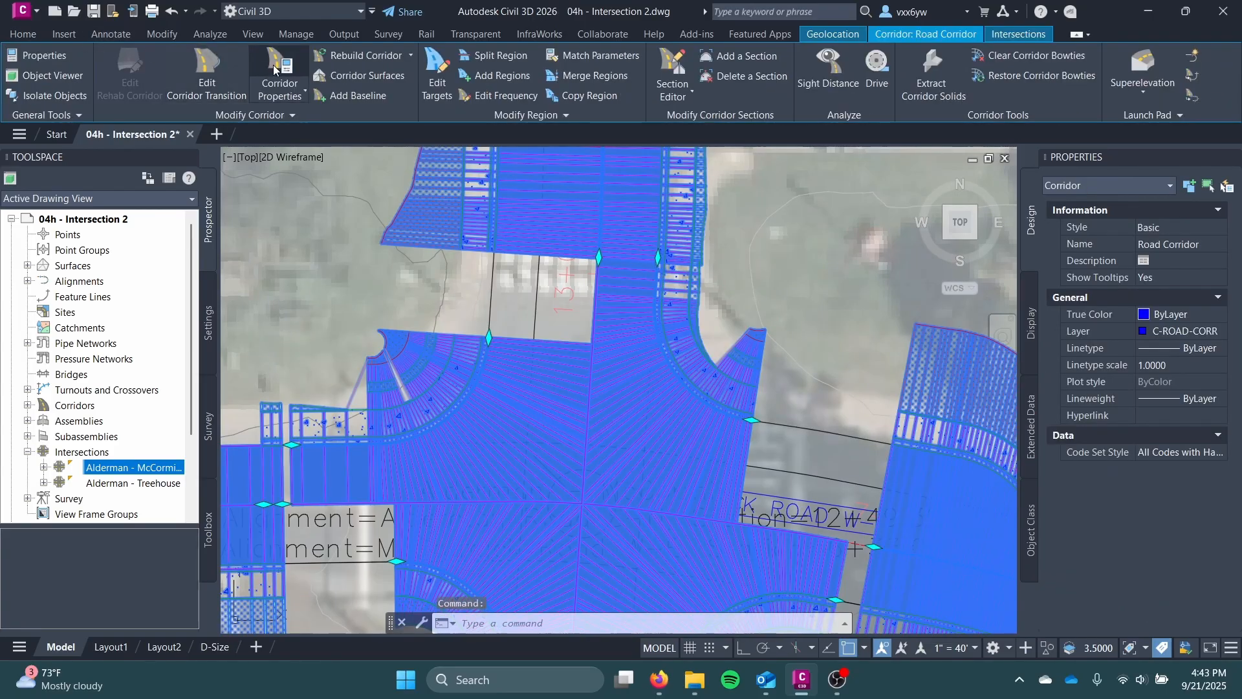
left_click(275, 69)
scroll(292, 355, "up", 1)
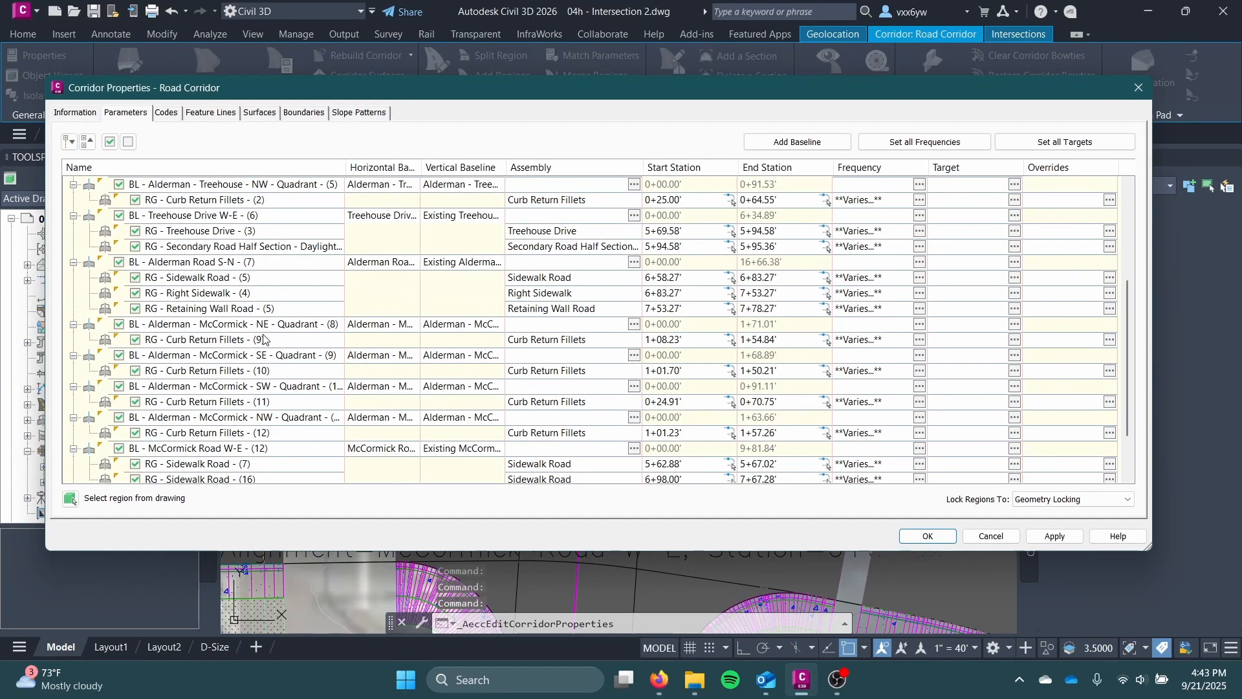
left_click(267, 341)
left_click(731, 341)
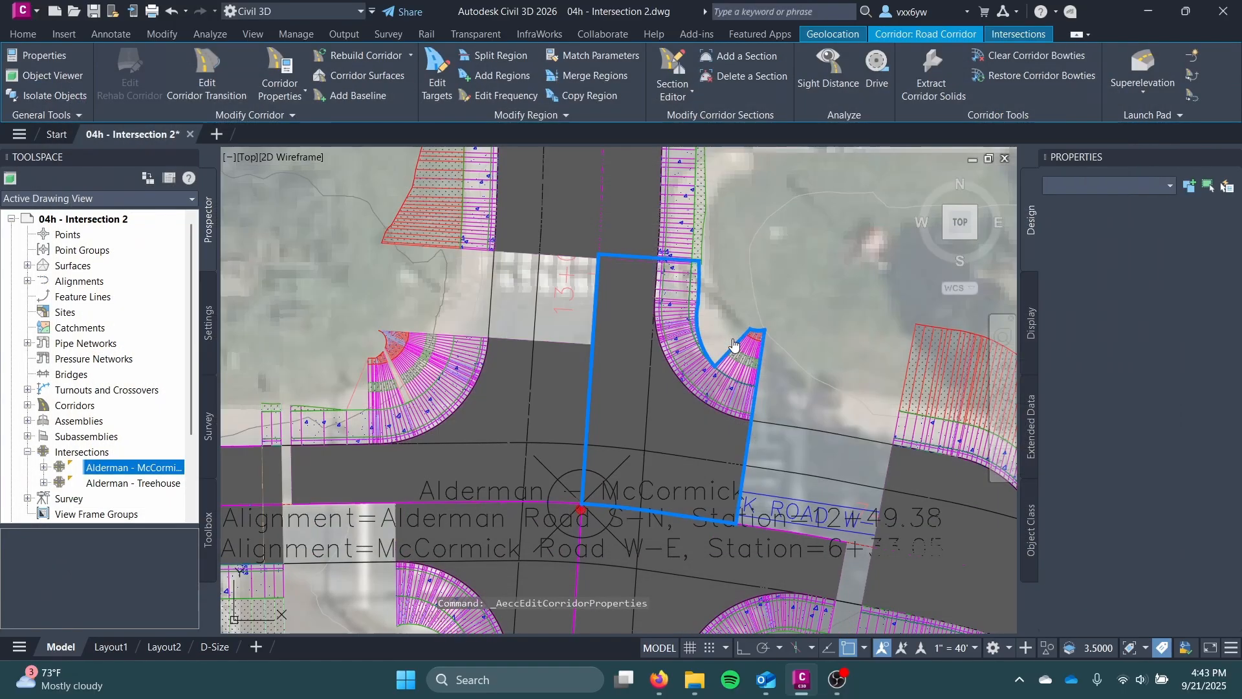
scroll(718, 385, "up", 3)
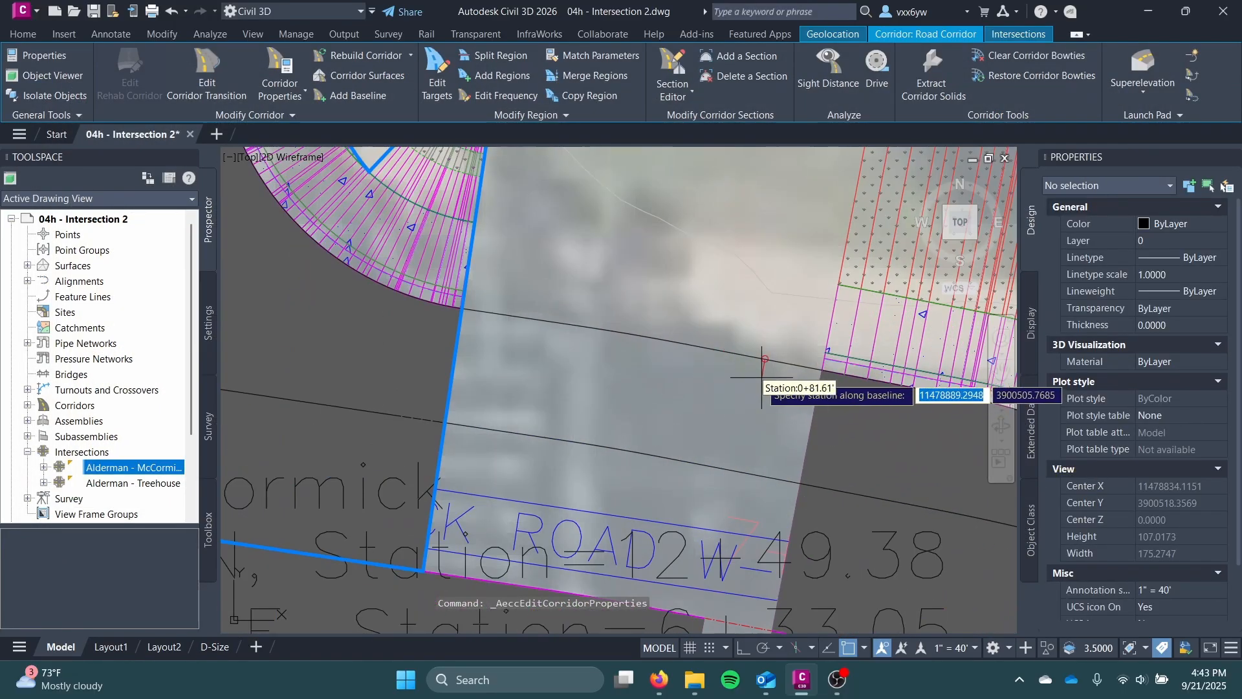
middle_click_drag(762, 377, 622, 355)
left_click(687, 356)
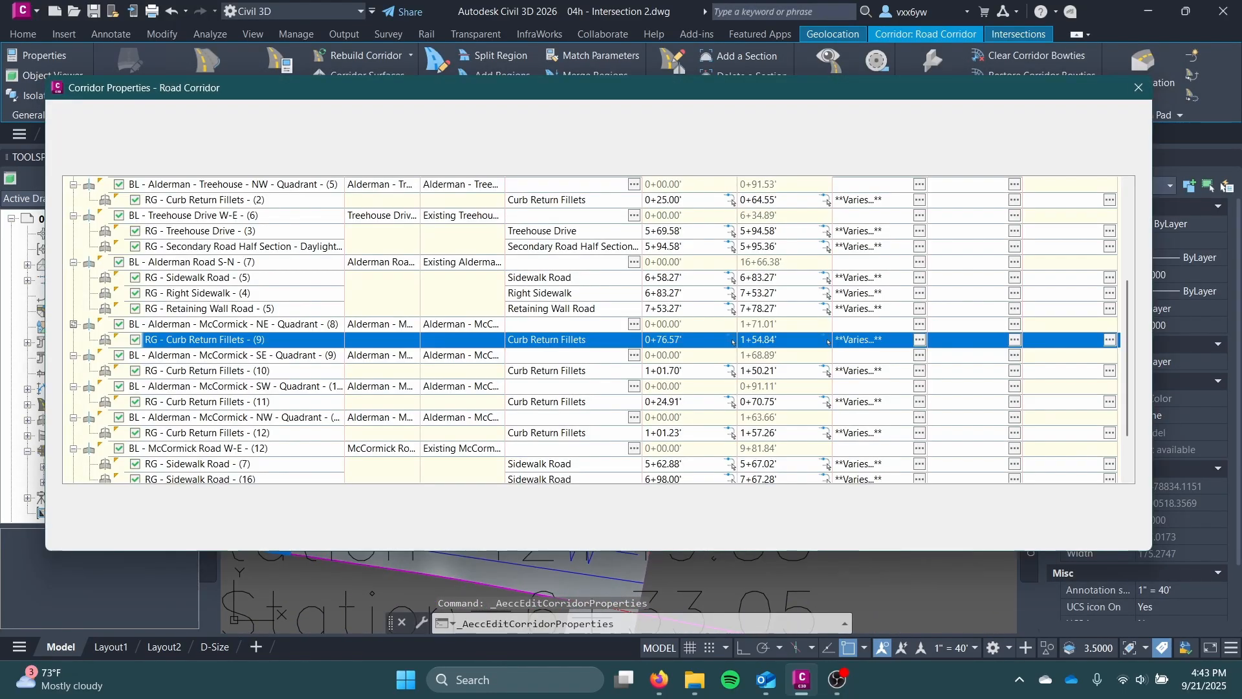
Step: Set the end station of Curb Return Fillets - (9) in the NE quadrant to 1+54.05'
left_click(825, 341)
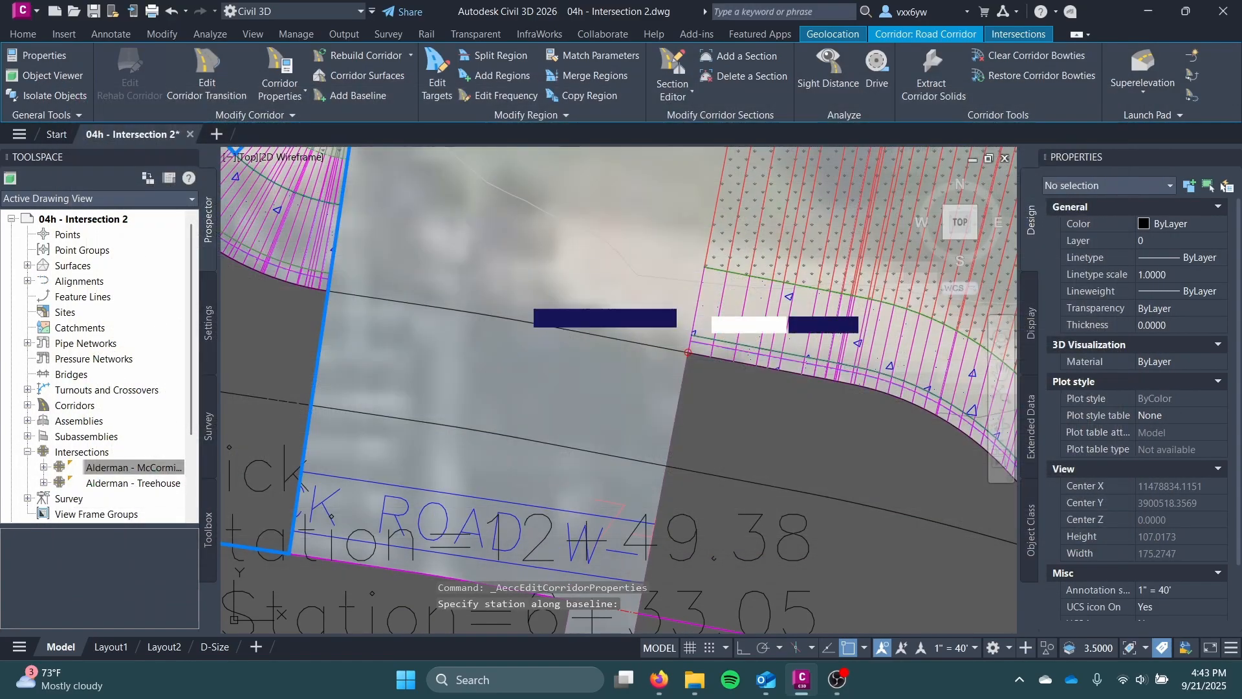
scroll(412, 340, "up", 5)
scroll(435, 340, "up", 1)
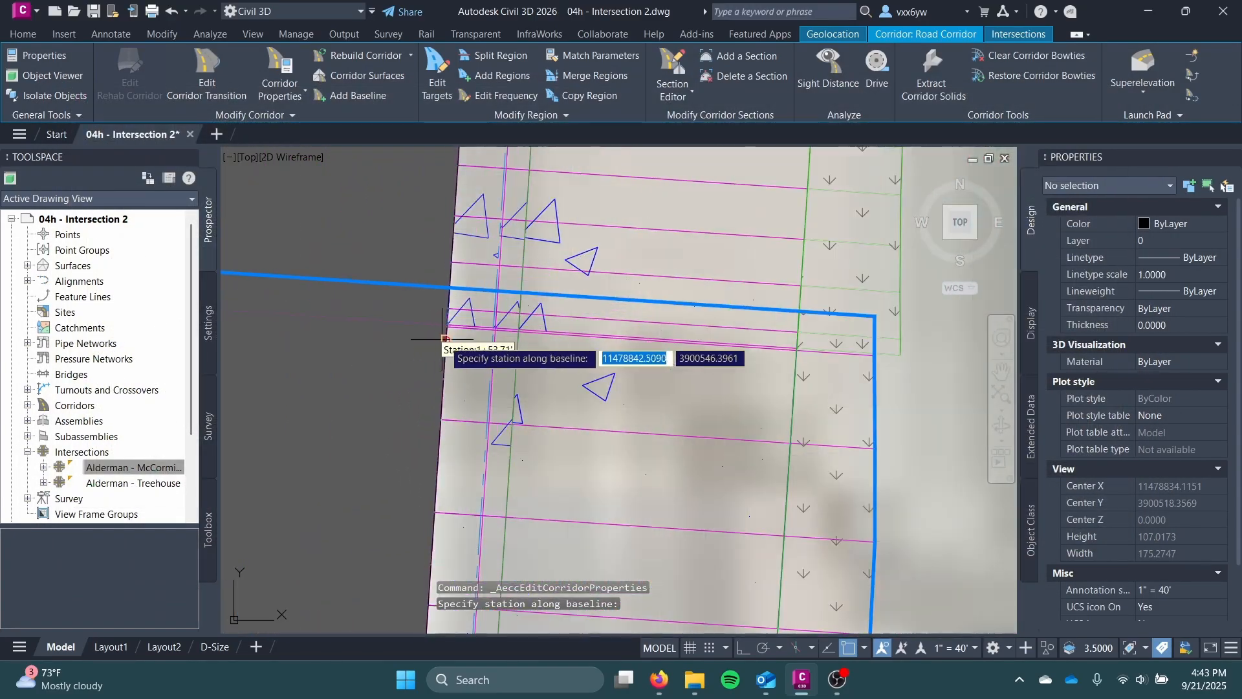
middle_click_drag(424, 339, 804, 389)
scroll(366, 344, "down", 1)
scroll(366, 344, "down", 2)
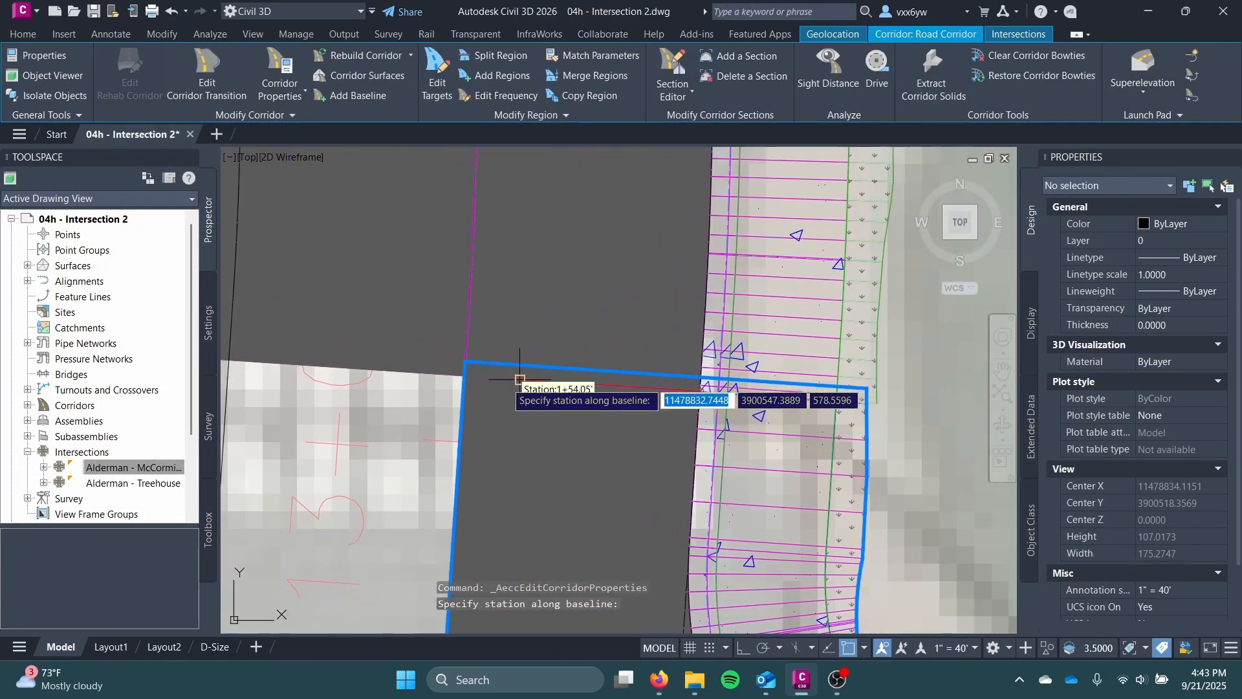
scroll(362, 366, "up", 3)
left_click(372, 368)
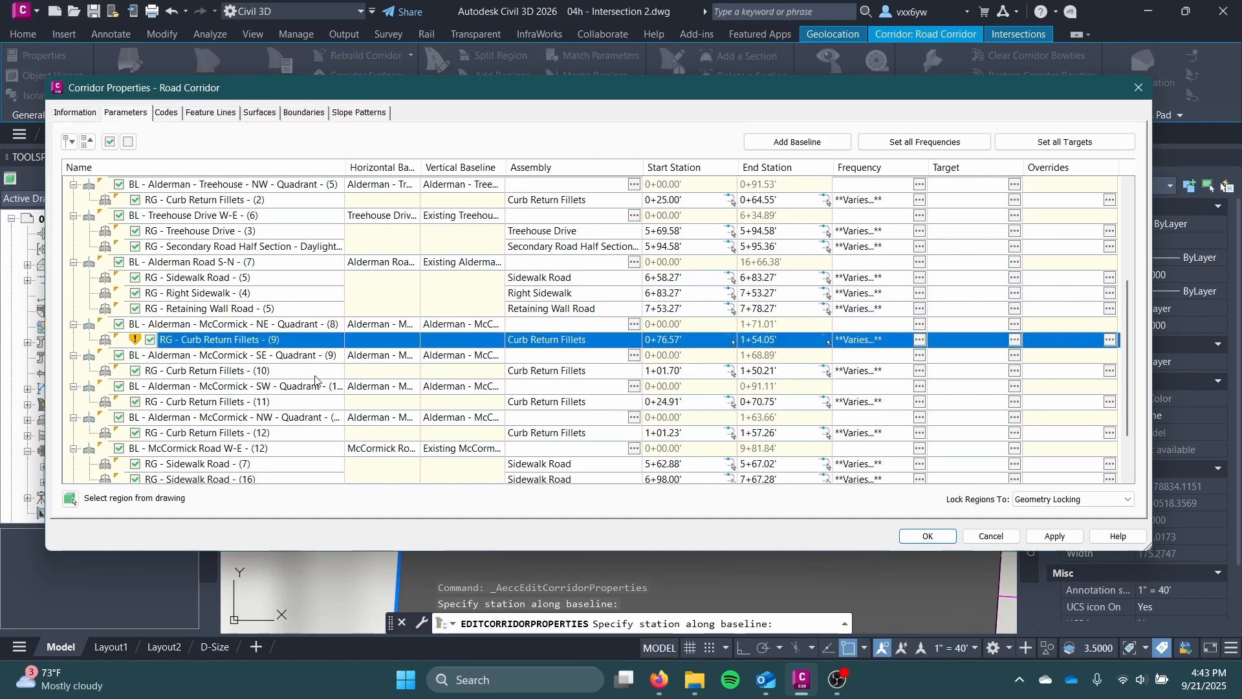
Step: Set the start station of Curb Return Fillets - (10) in the SE quadrant to 0+97.58'
left_click(297, 370)
left_click(736, 378)
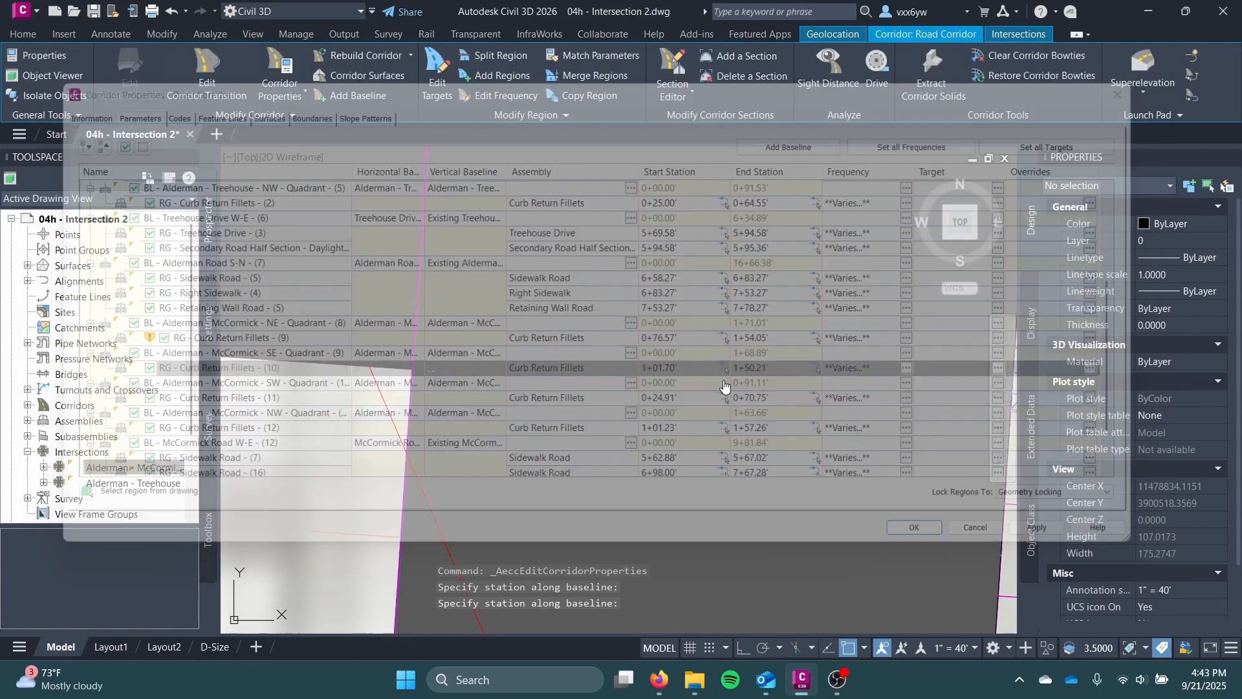
scroll(647, 479, "up", 2)
mouse_move(618, 526)
middle_mouse_down()
mouse_move(622, 404)
mouse_move(554, 227)
middle_mouse_up()
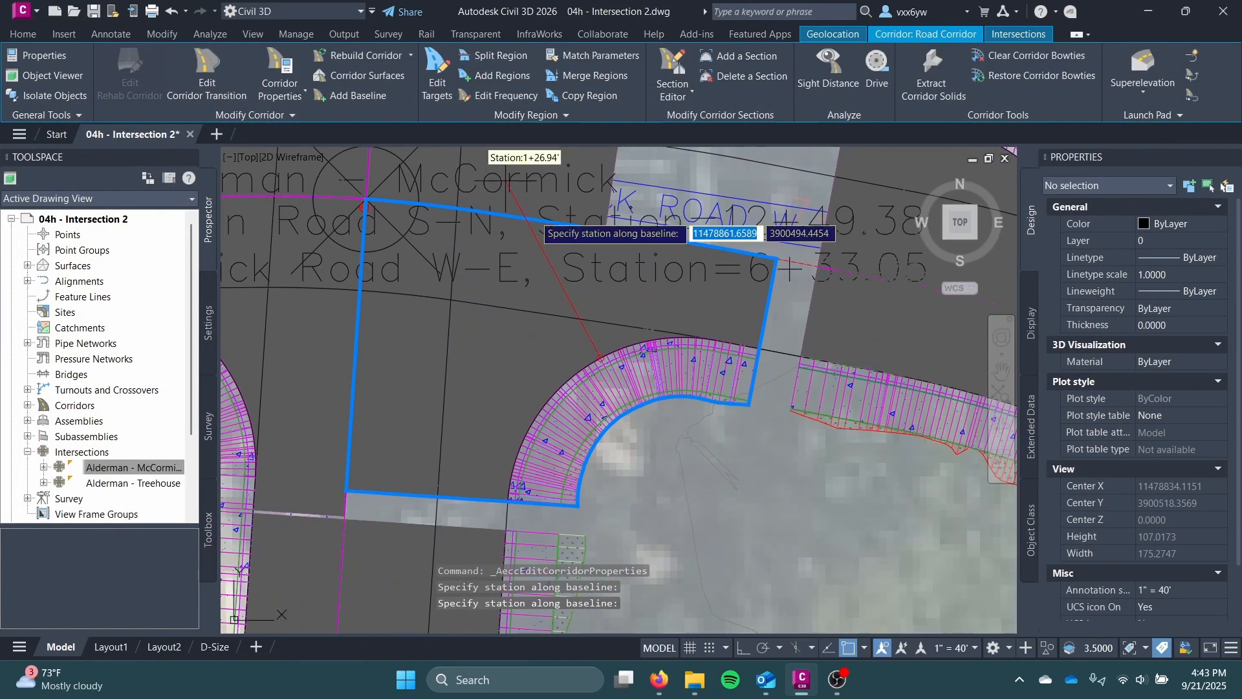
scroll(453, 514, "up", 4)
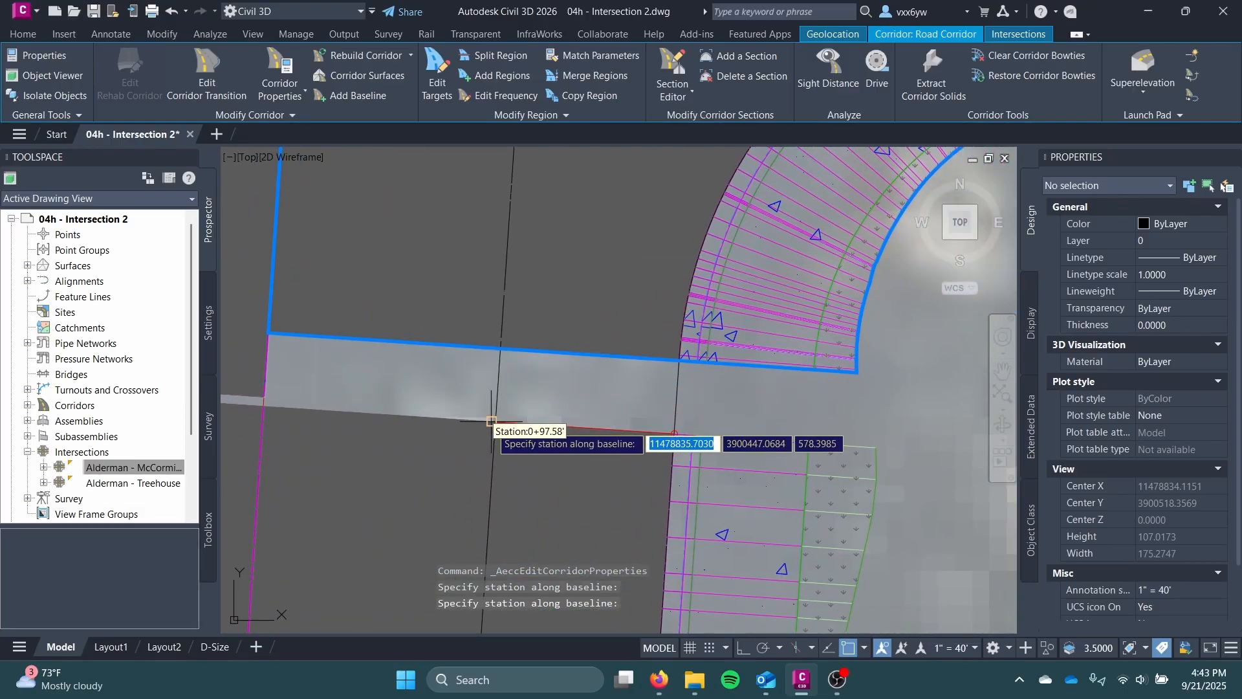
left_click(491, 421)
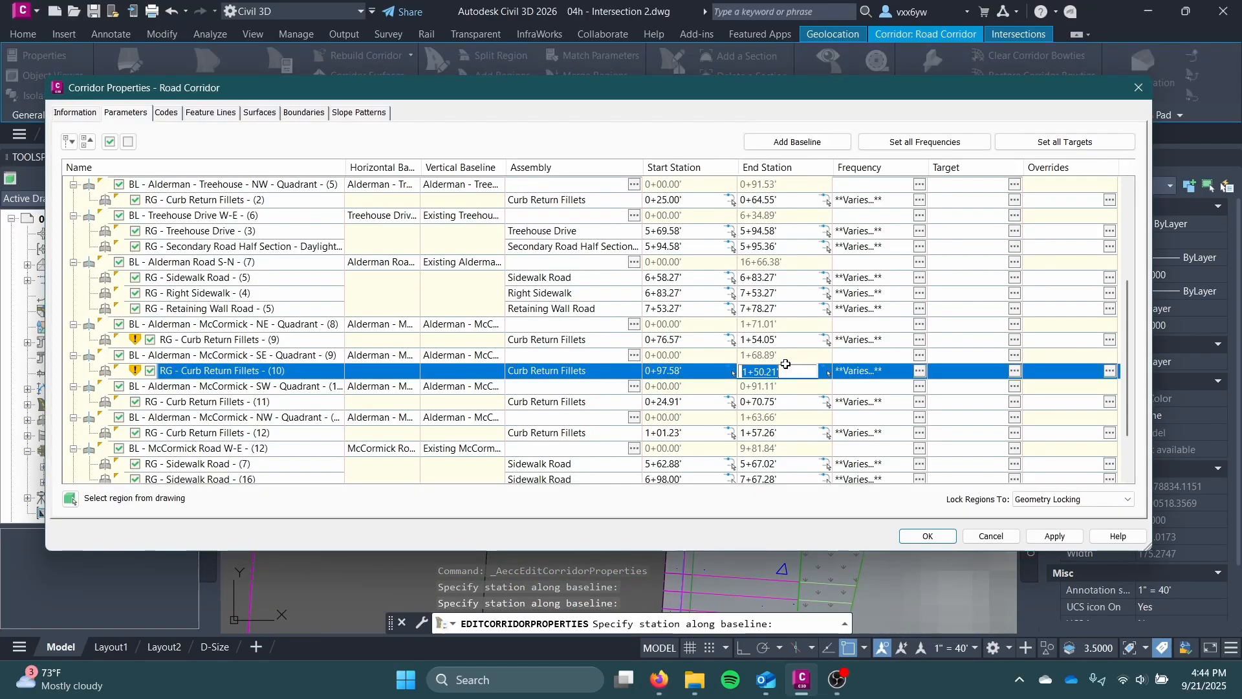
Step: Set the end station of Curb Return Fillets - (10) in the SE quadrant to 1+56.21'
left_click(823, 369)
scroll(723, 392, "up", 6)
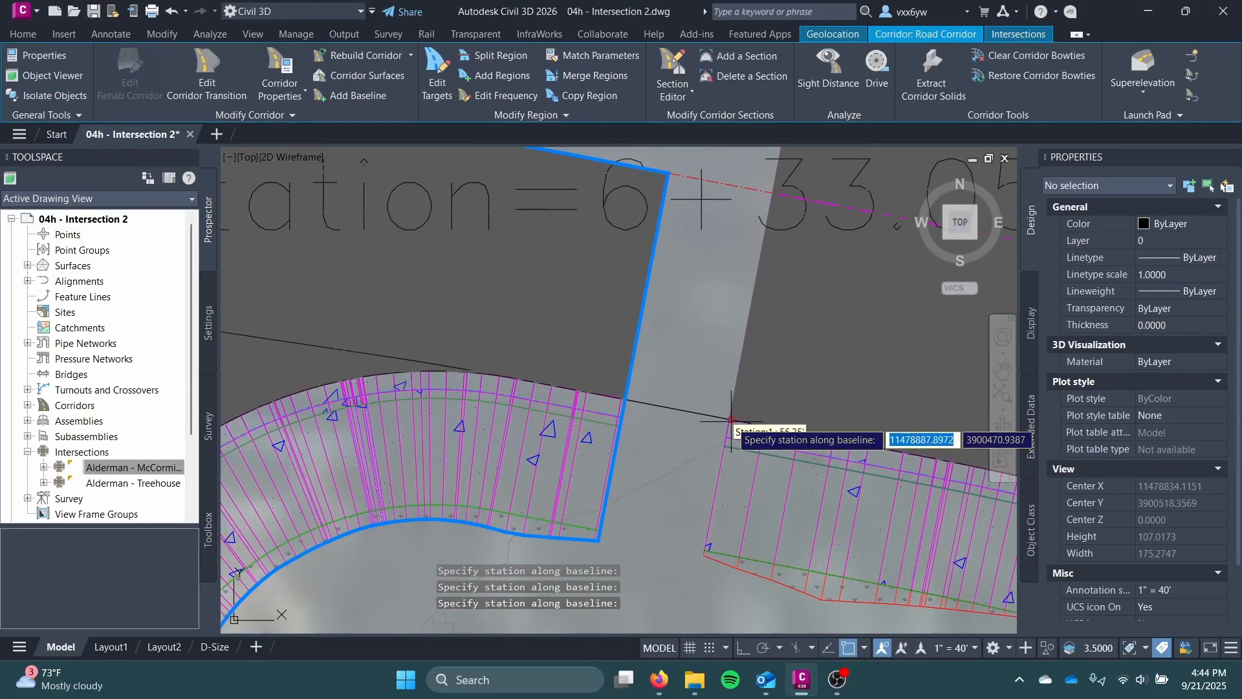
left_click(729, 422)
Step: Try to extend the start station of Curb Return Fillets - (11) in the SW quadrant to the adjoining McCormick Road sidewalk's end
left_click(396, 402)
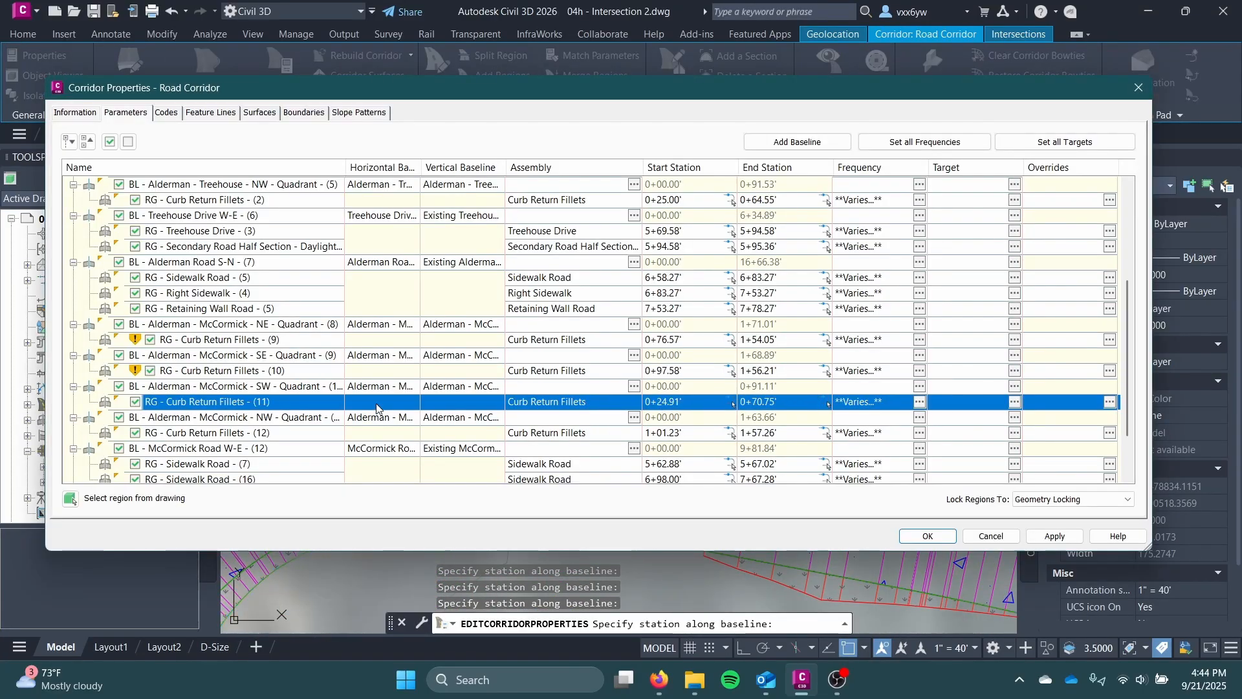
left_click(730, 402)
scroll(447, 393, "down", 5)
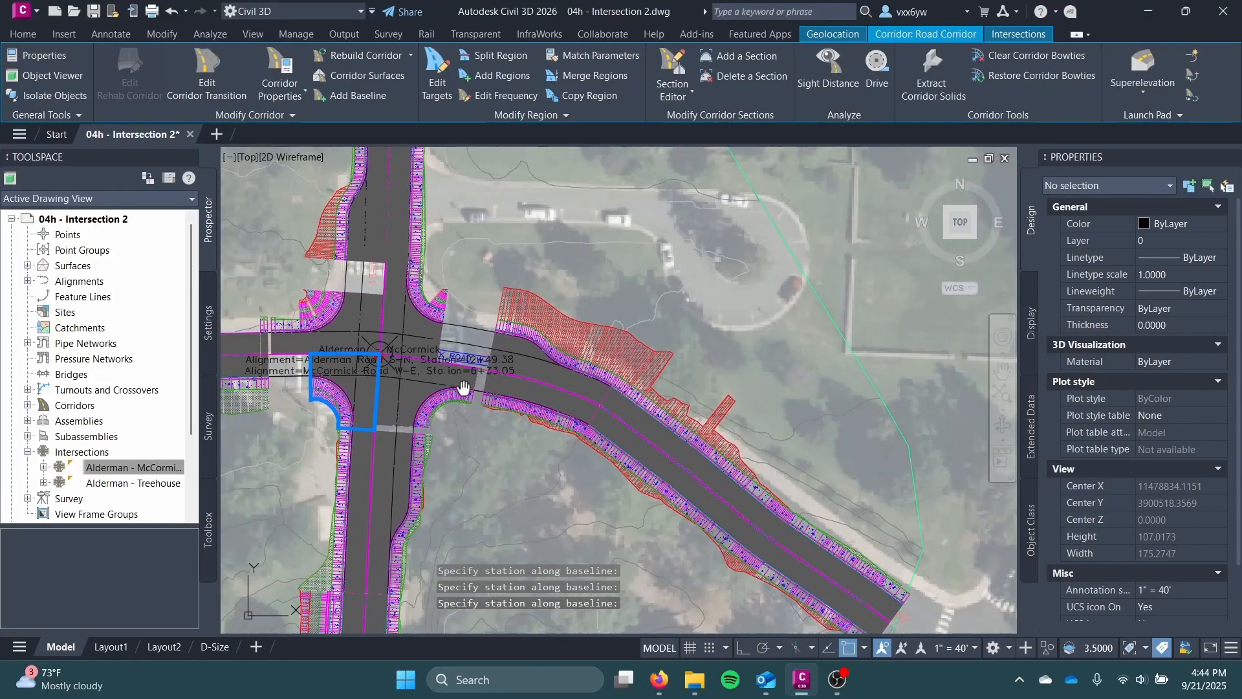
scroll(475, 322, "up", 6)
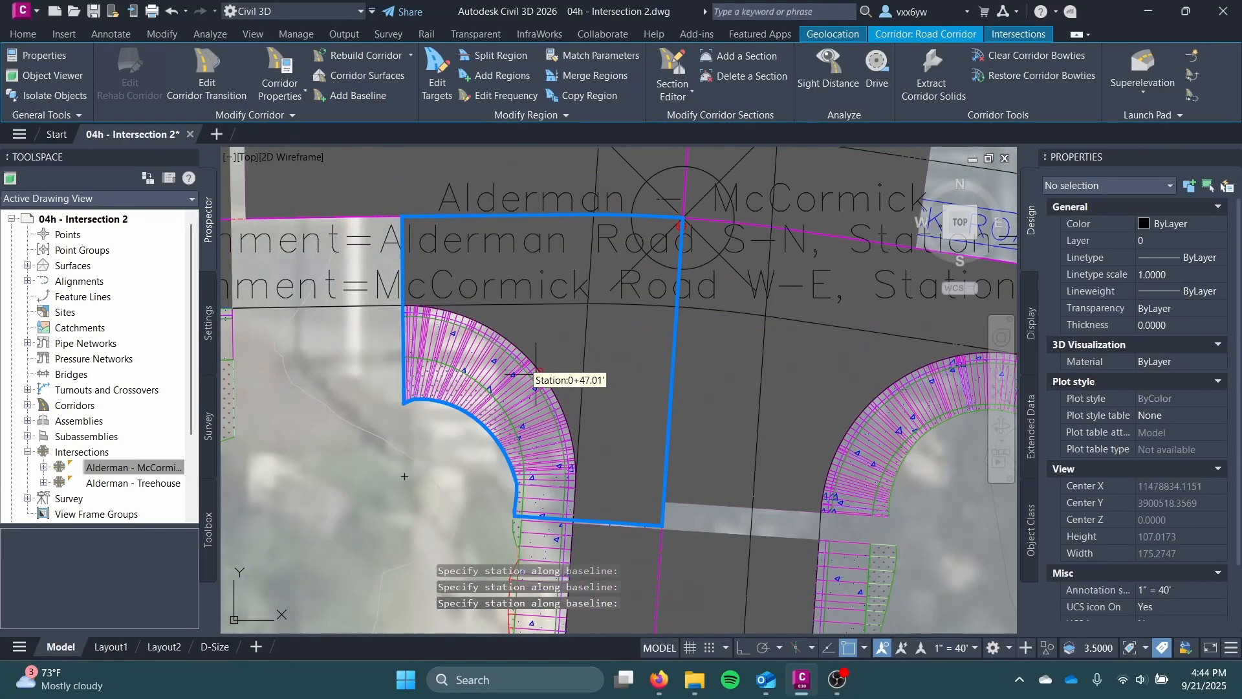
middle_click_drag(398, 306, 784, 323)
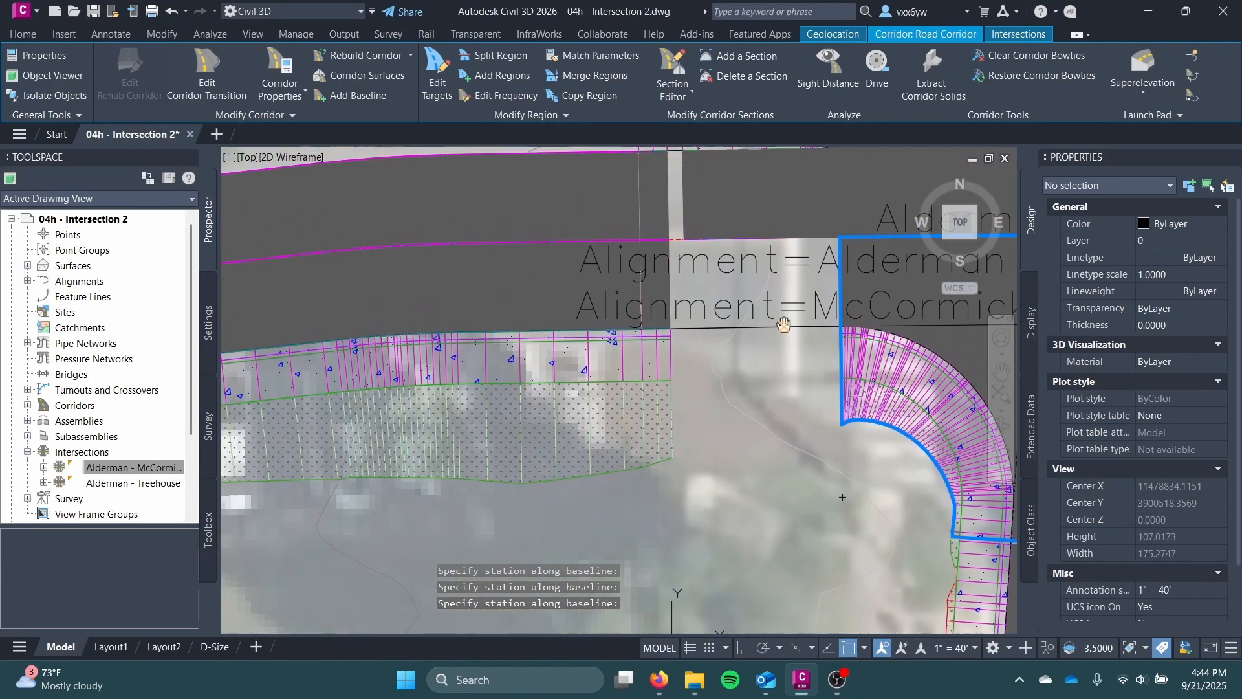
scroll(676, 333, "up", 4)
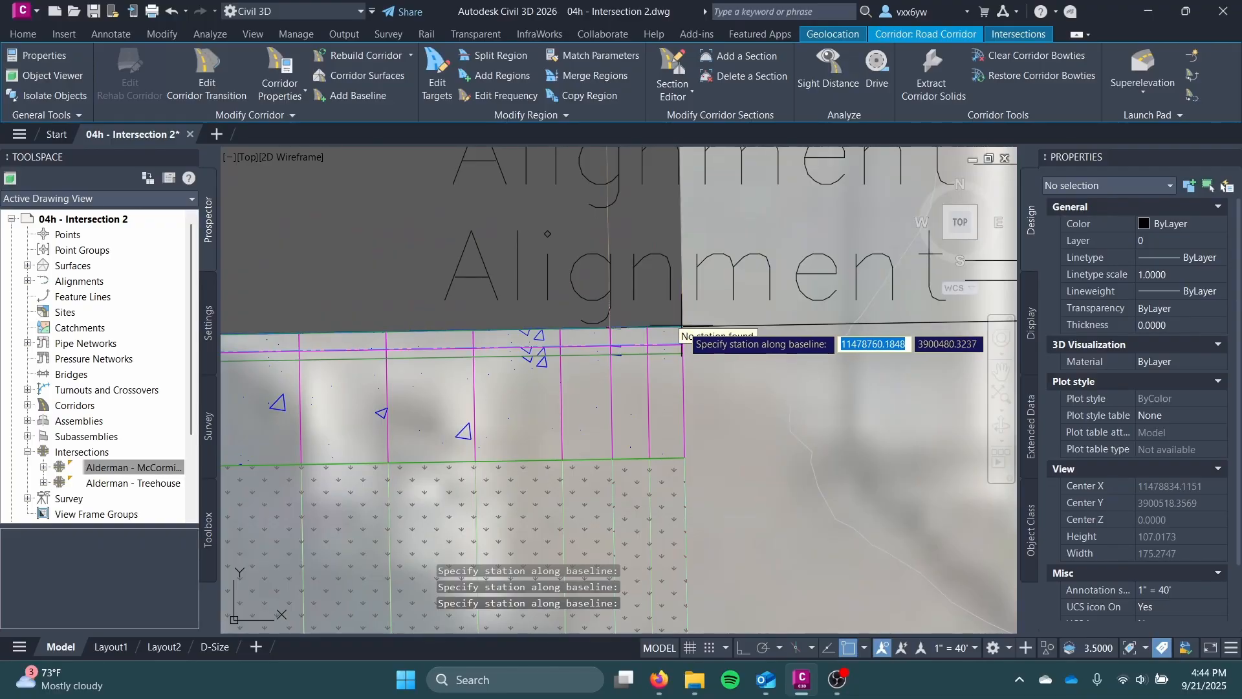
scroll(682, 324, "up", 2)
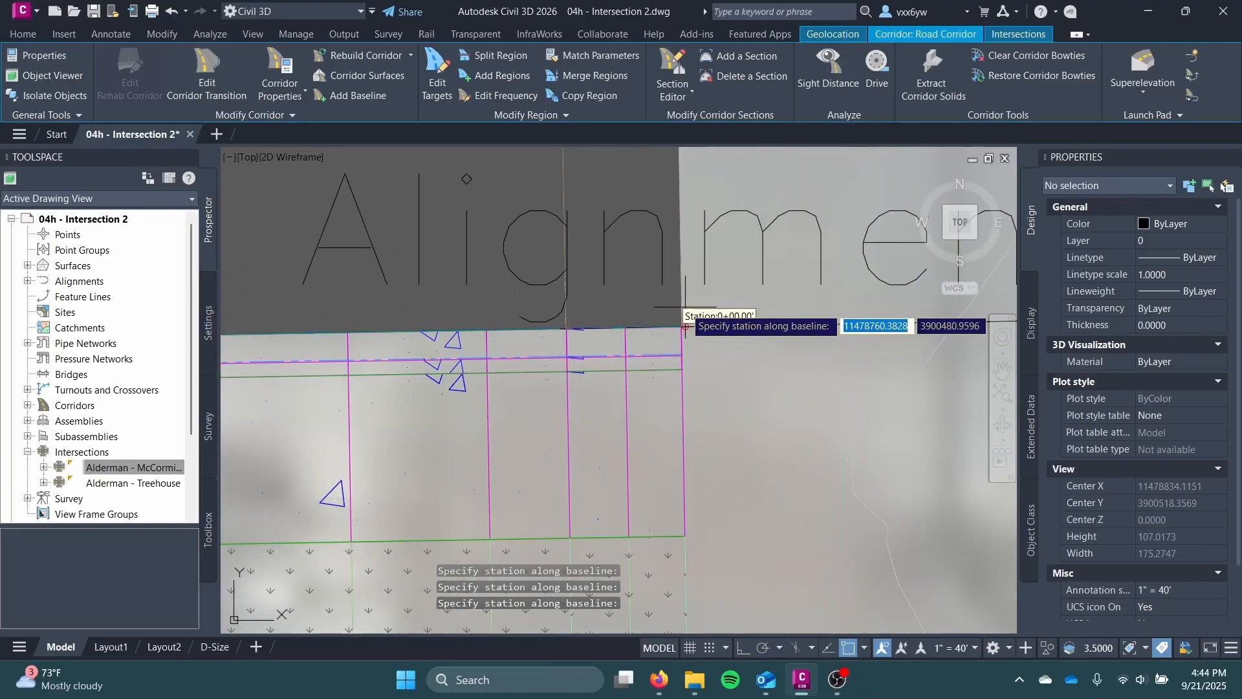
left_click(680, 323)
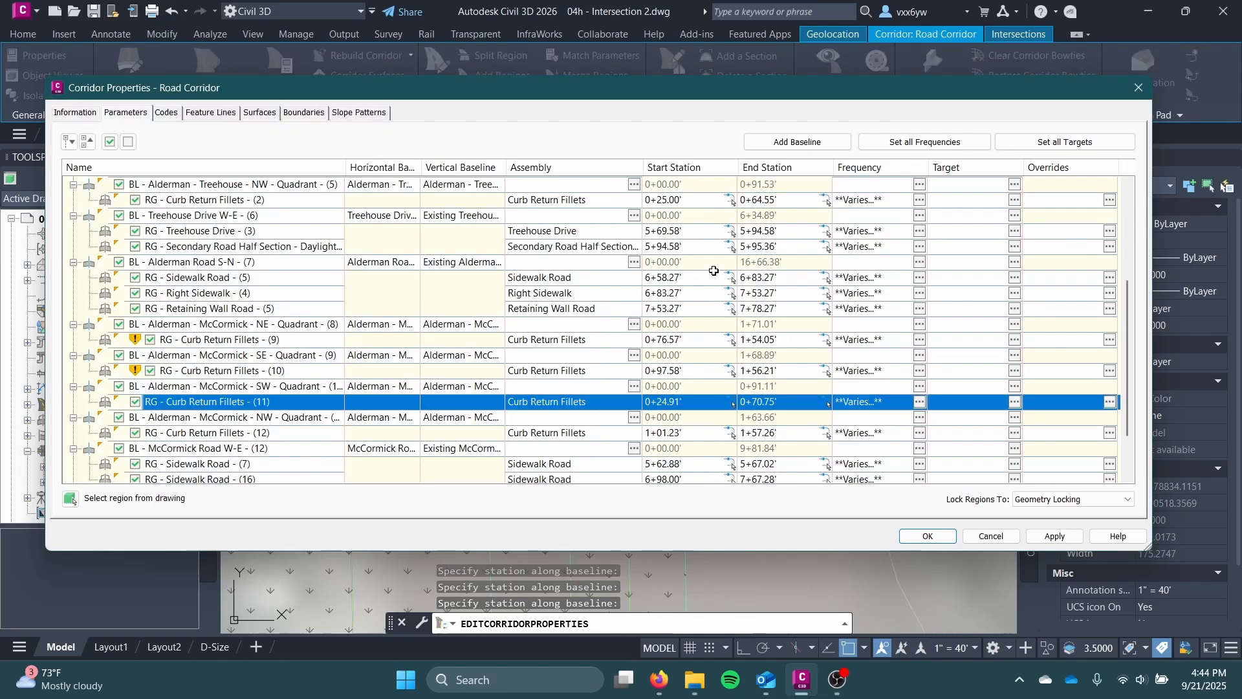
Step: Set the end station of Curb Return Fillets - (11) in the SW quadrant to 0+71.31'
scroll(776, 353, "down", 6)
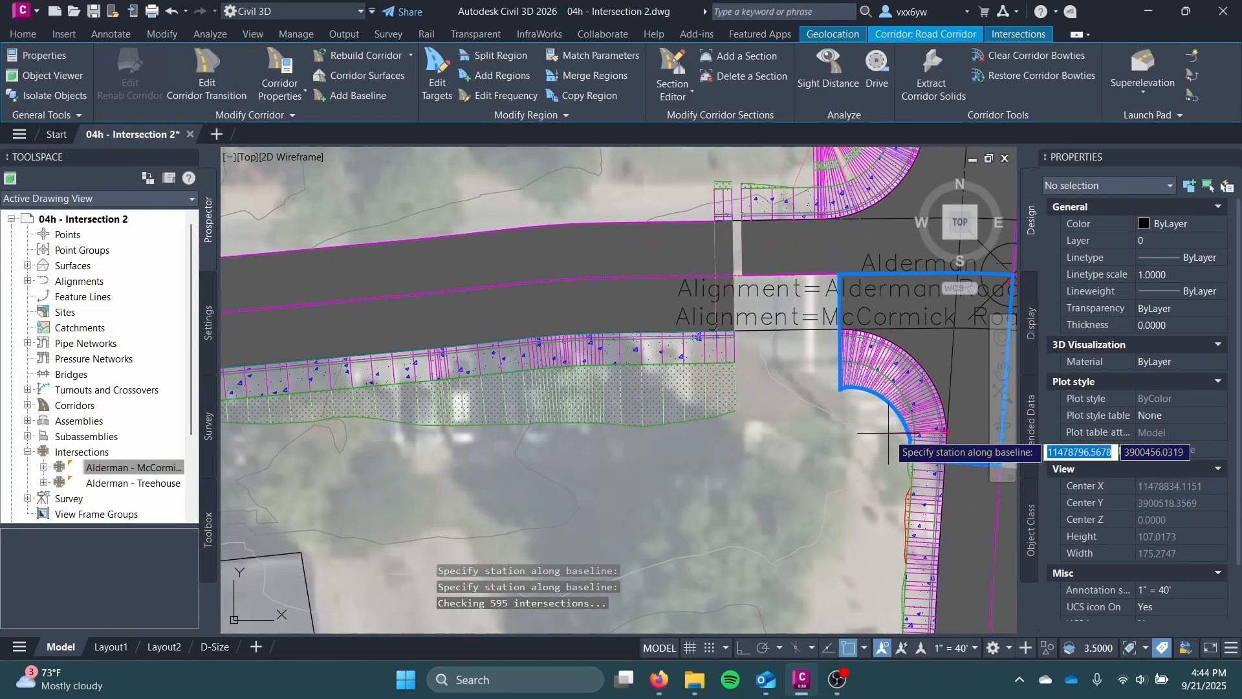
mouse_move(903, 443)
middle_mouse_down()
mouse_move(822, 438)
mouse_move(673, 476)
middle_mouse_up()
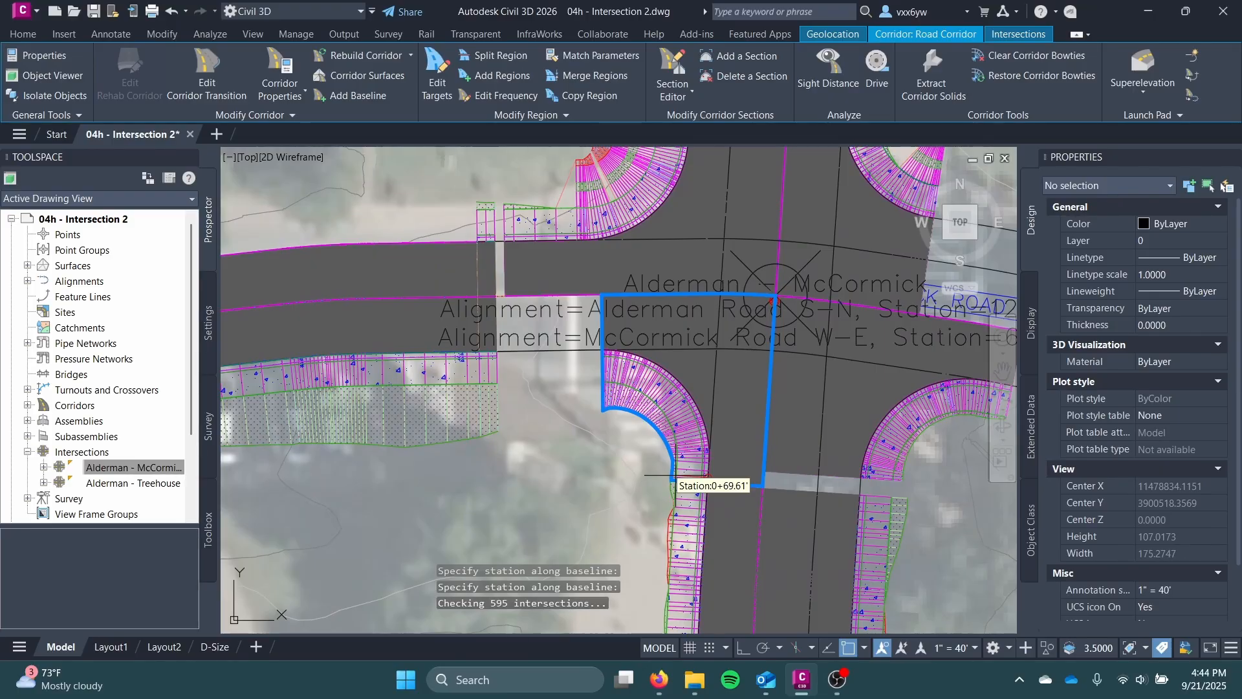
scroll(782, 489, "up", 8)
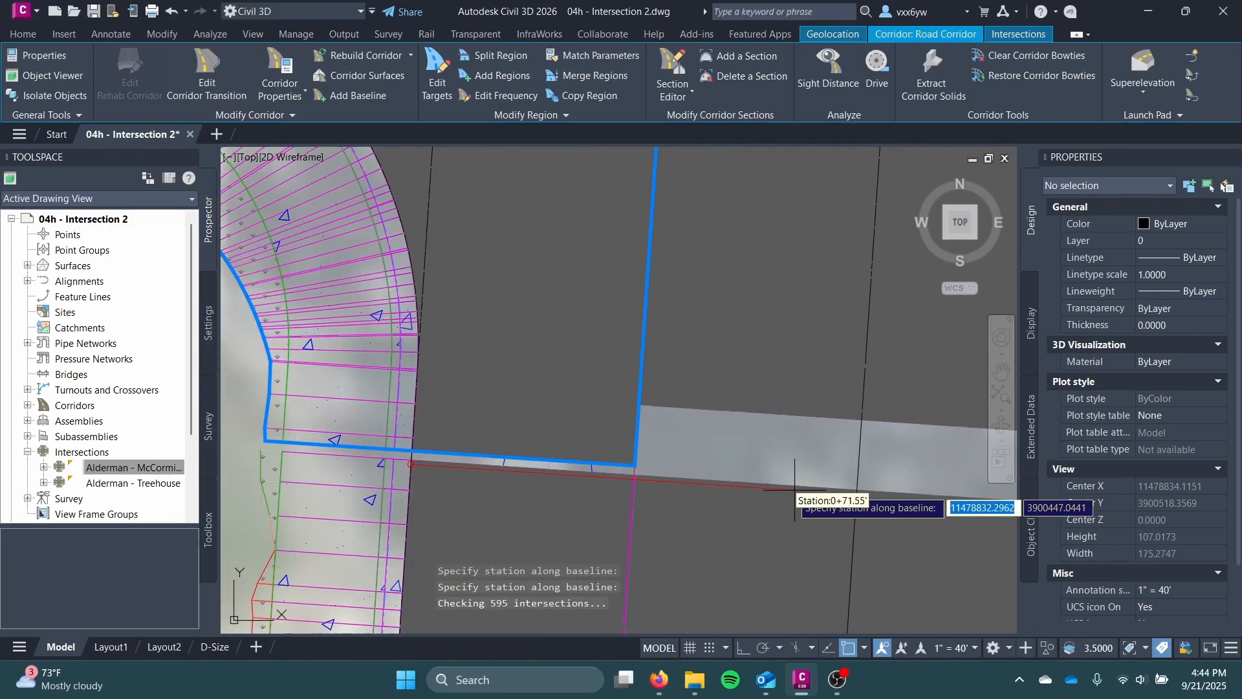
left_click(633, 475)
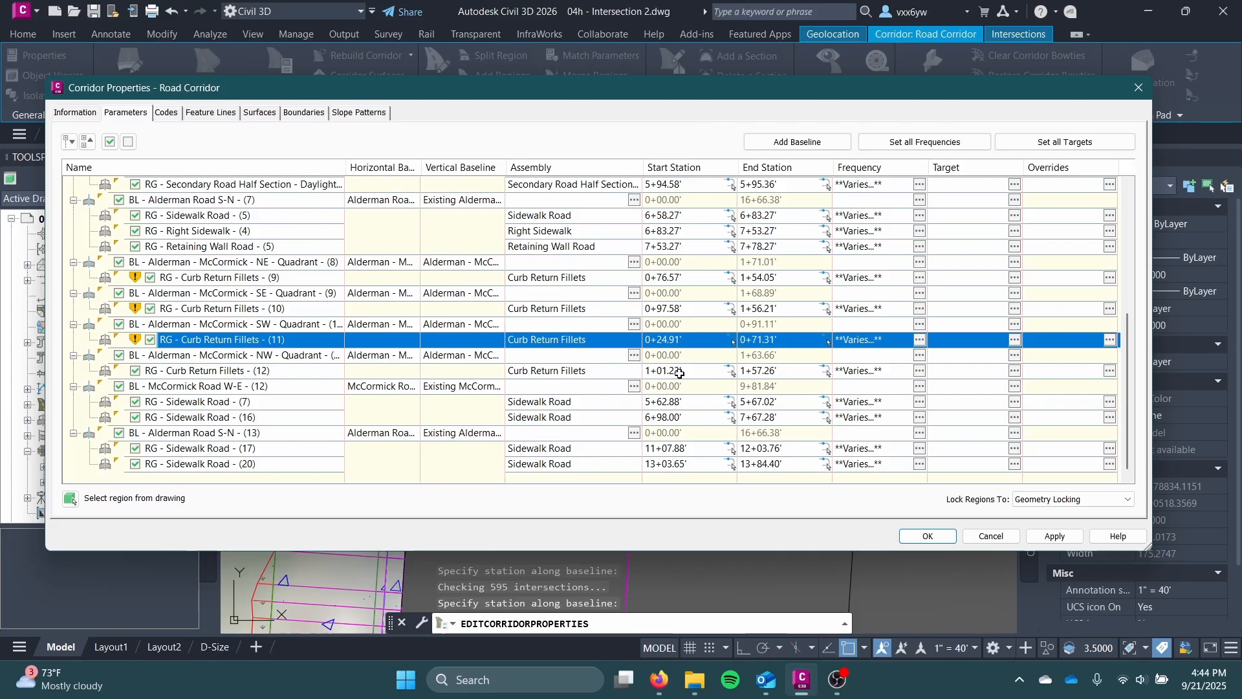
Step: Set the start station of Curb Return Fillets - (12) in the NW quadrant to 0+81.98'
left_click(679, 374)
left_click(727, 373)
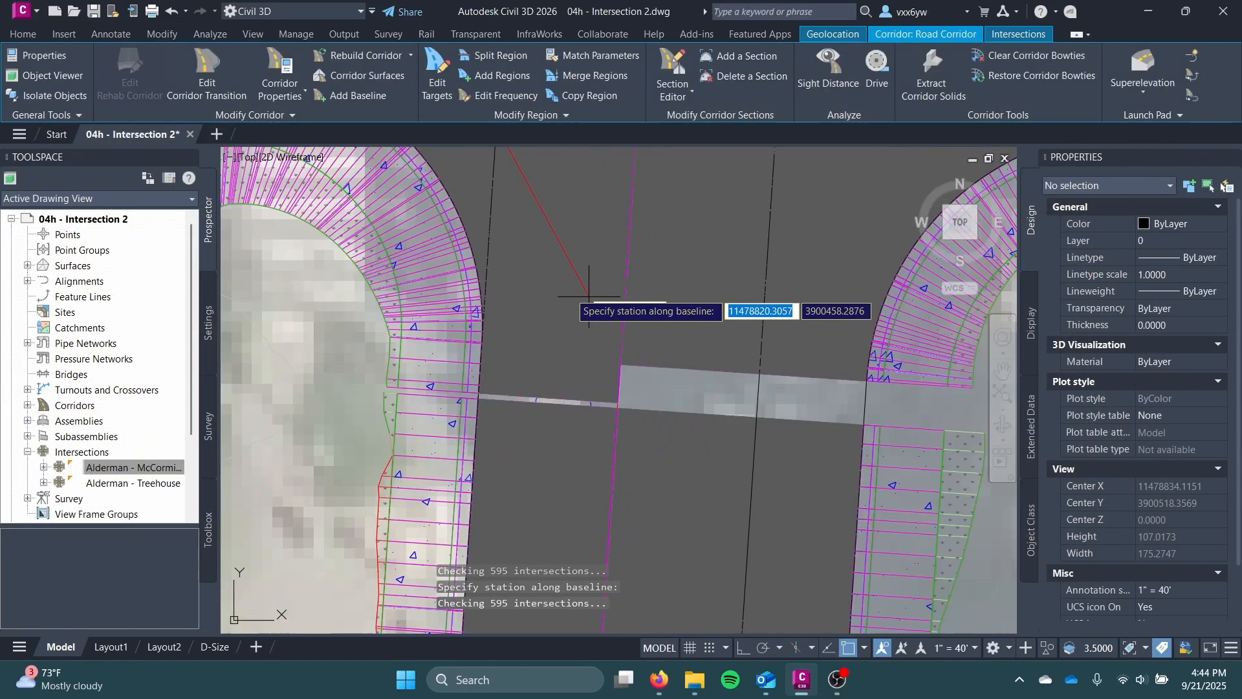
scroll(562, 333, "up", 9)
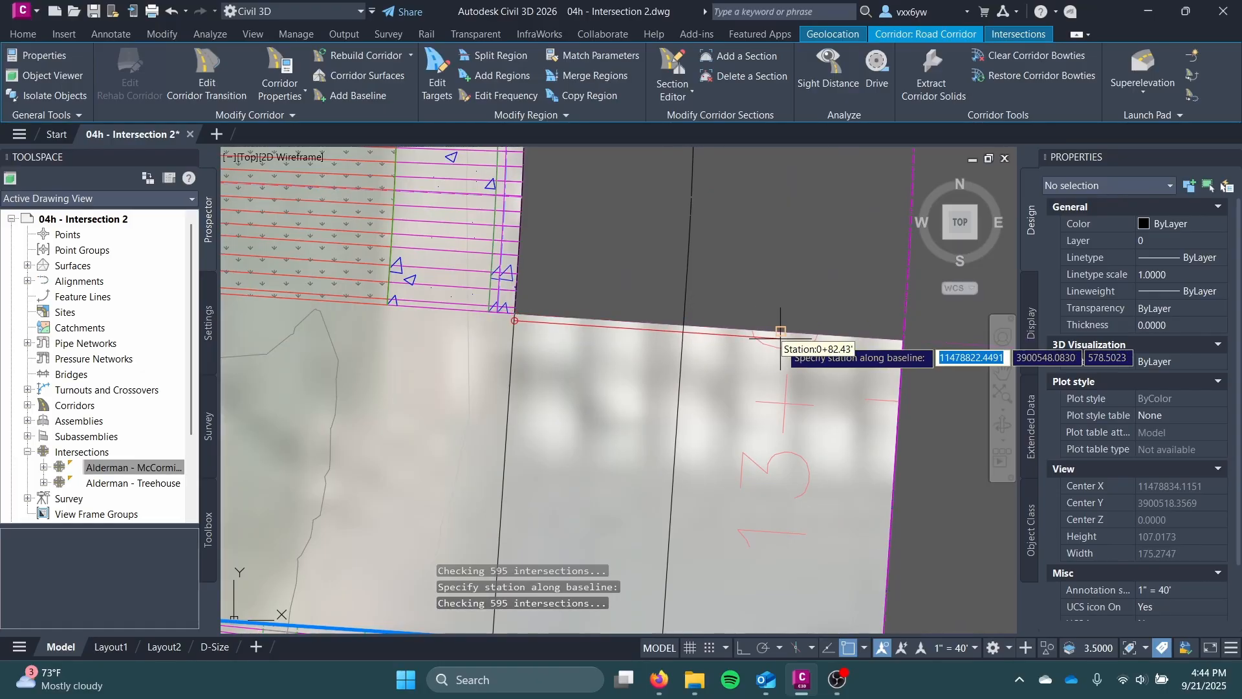
left_click(682, 323)
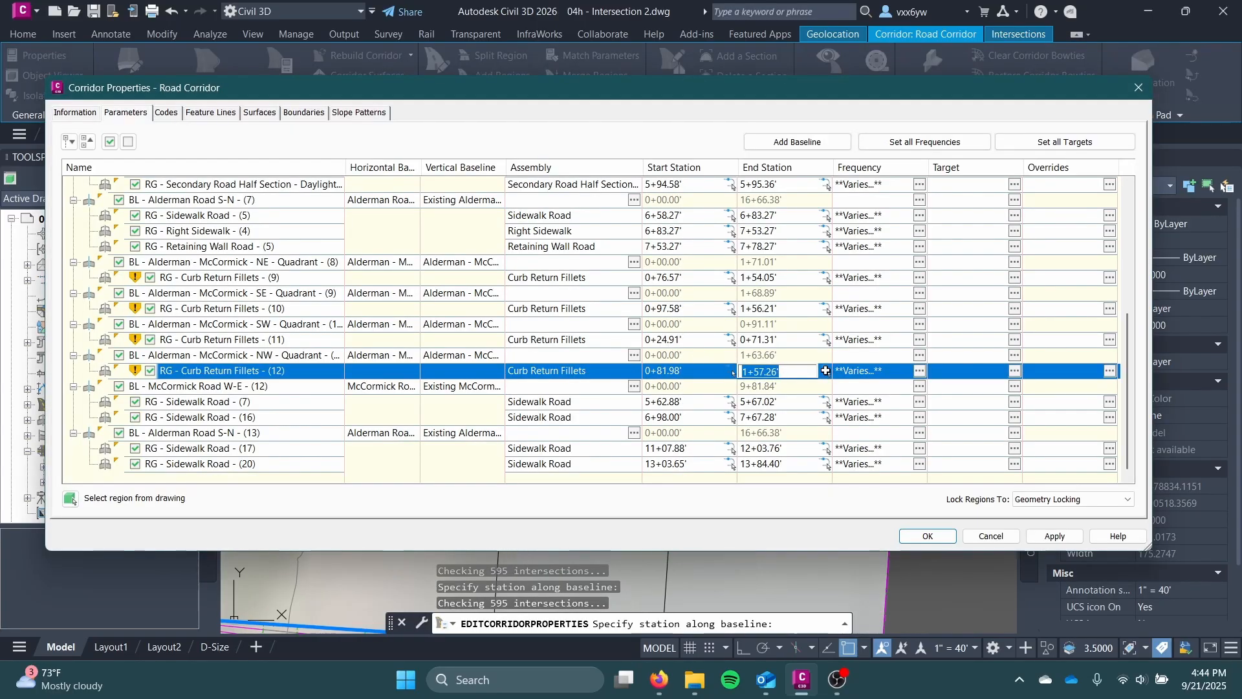
Step: Set the end station of Curb Return Fillets - (12) in the NW quadrant to 1+59.52'
left_click(826, 371)
scroll(502, 452, "down", 3)
middle_click_drag(496, 455, 596, 393)
scroll(461, 493, "up", 2)
middle_click_drag(463, 497, 736, 287)
scroll(635, 424, "up", 2)
middle_click_drag(550, 504, 629, 361)
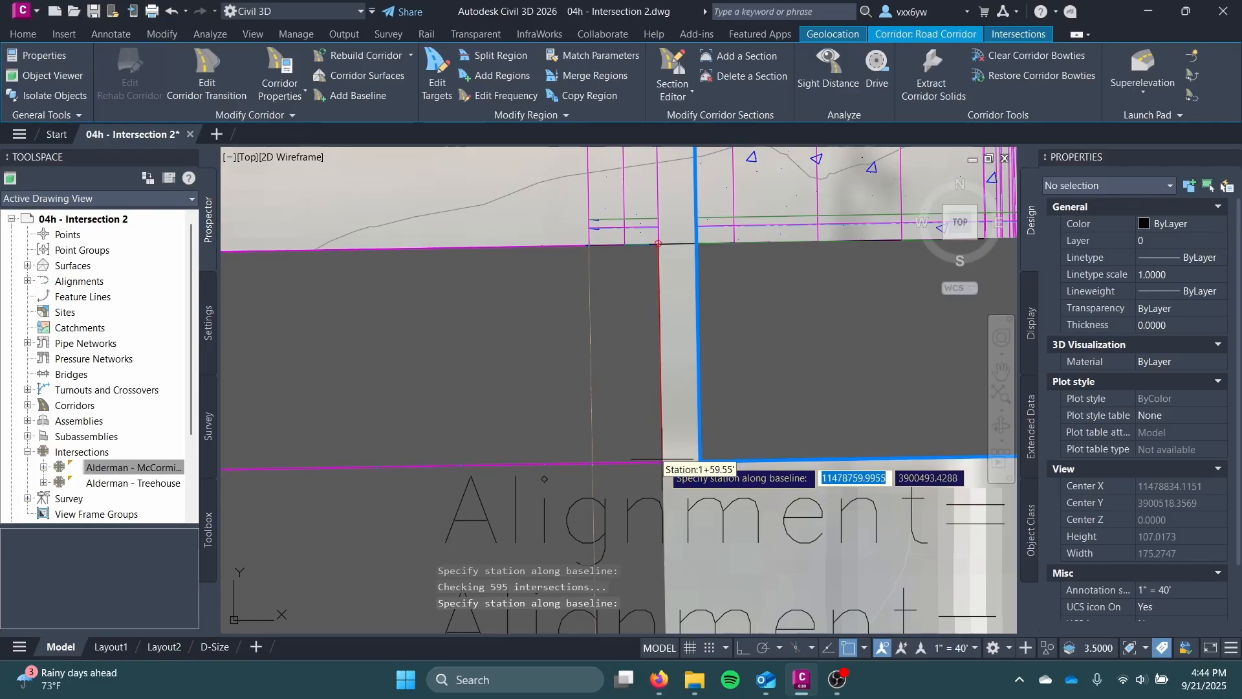
left_click(659, 239)
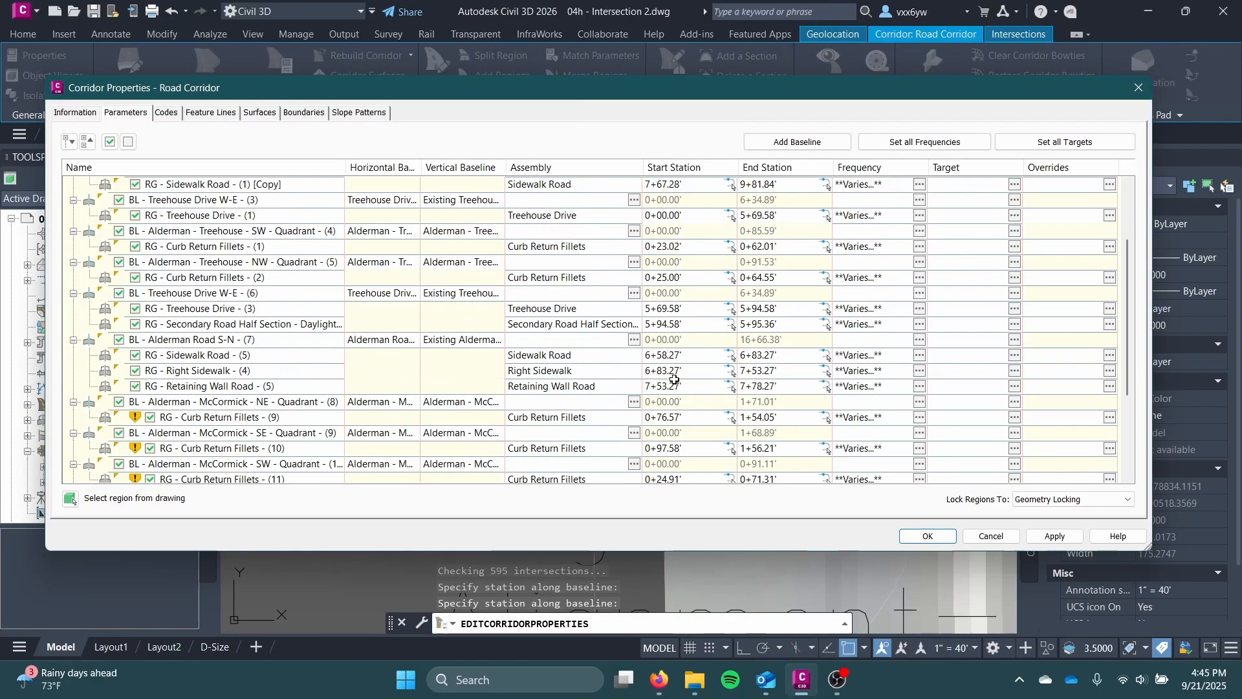
Step: Apply the edited curb return stations, rebuild the corridor, and close its properties
left_click(1055, 536)
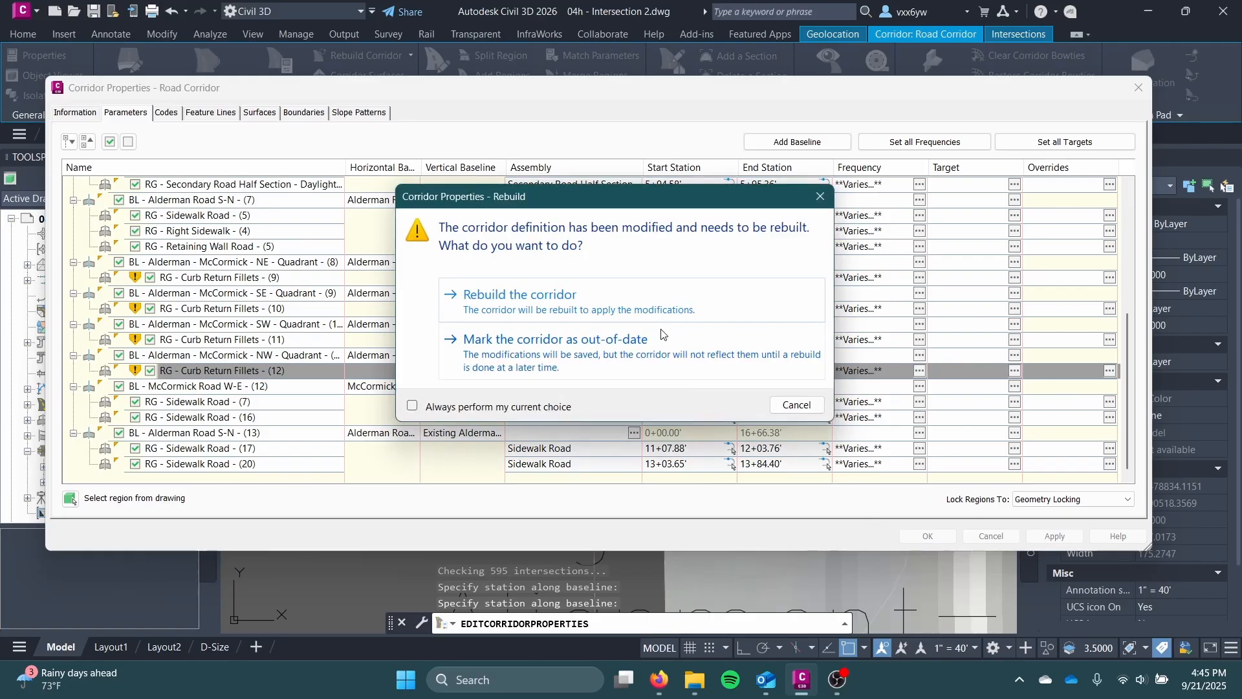
left_click(667, 309)
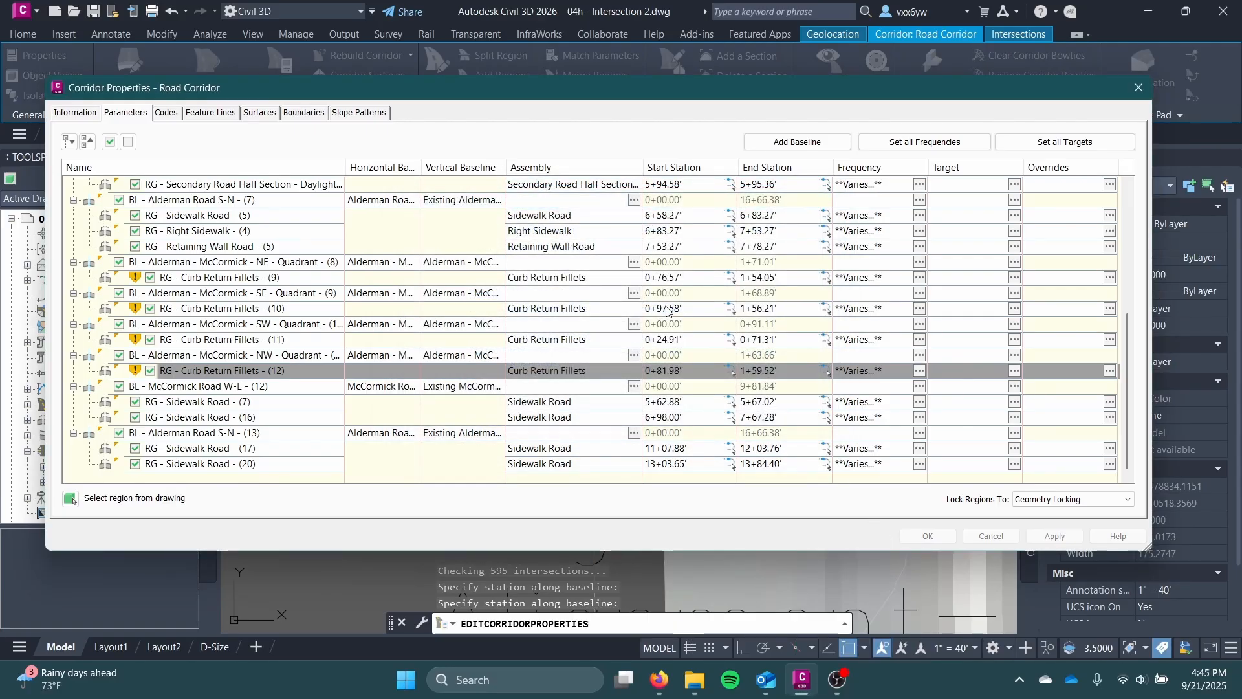
left_click(918, 535)
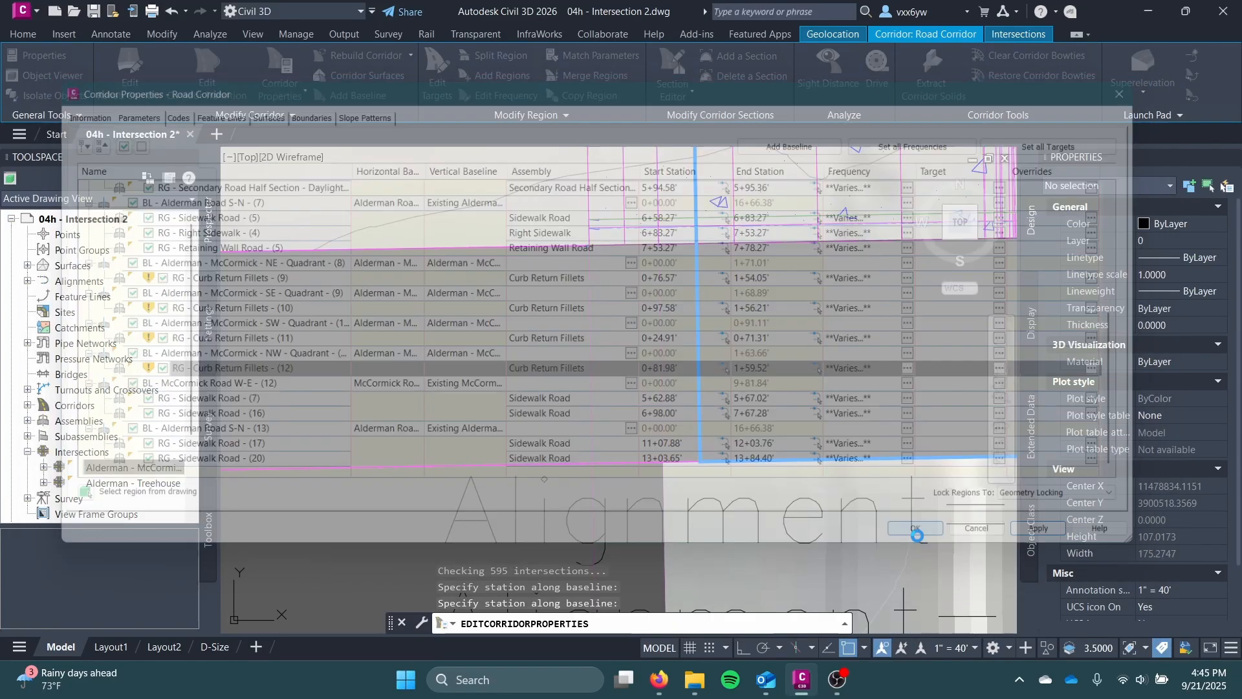
scroll(747, 444, "down", 5)
mouse_move(735, 432)
middle_mouse_down()
mouse_move(529, 364)
mouse_move(575, 377)
mouse_move(576, 347)
middle_mouse_up()
scroll(546, 364, "down", 1)
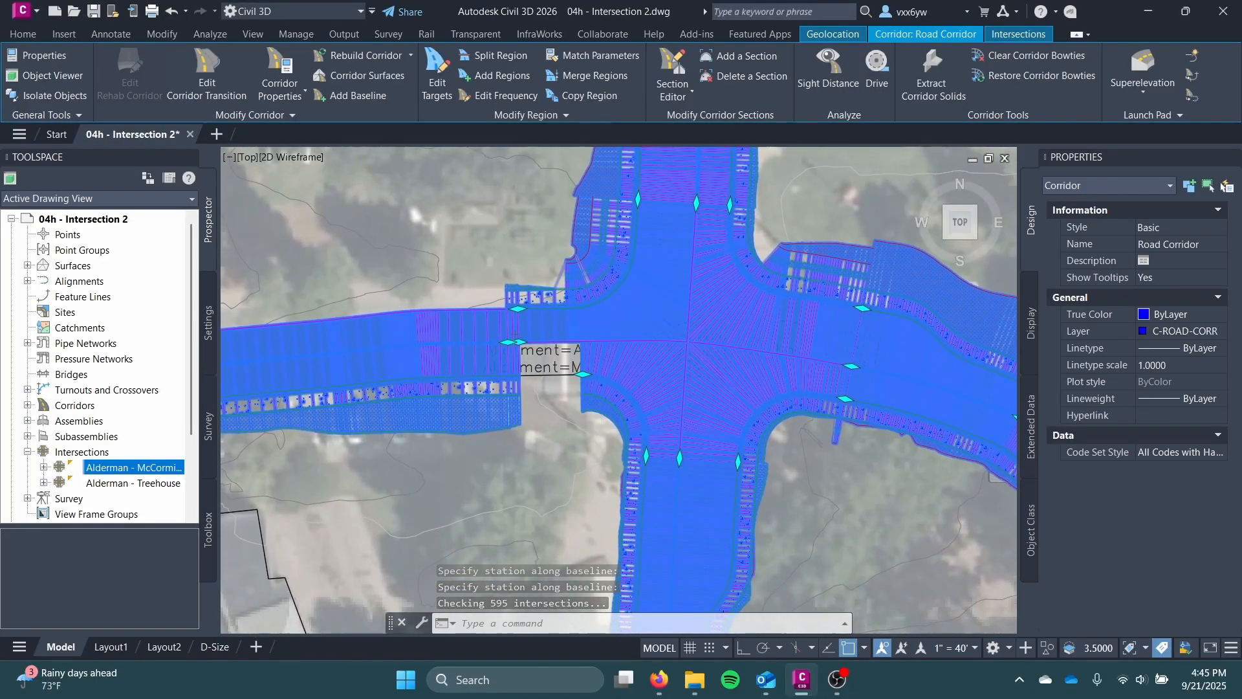
scroll(650, 332, "up", 2)
key("Escape")
Step: Reopen the Road Corridor properties and set the start station of Curb Return Fillets - (11) in the SW quadrant to 0+00.00'
left_click(685, 377)
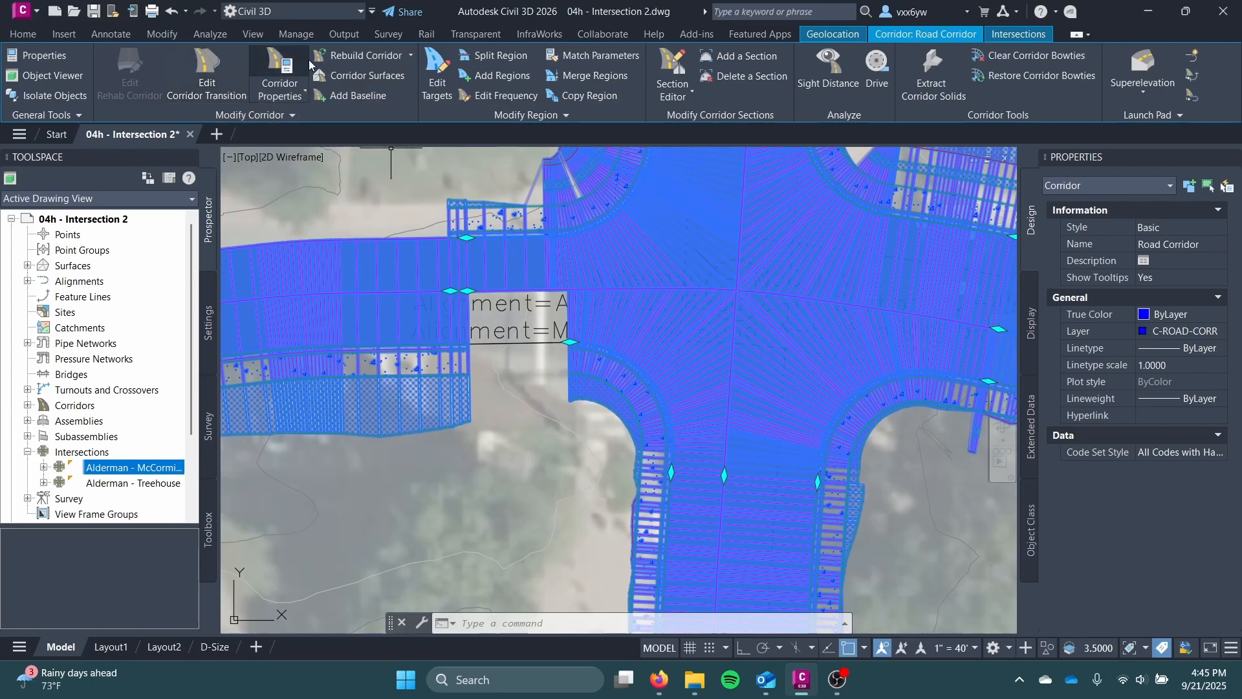
left_click(280, 68)
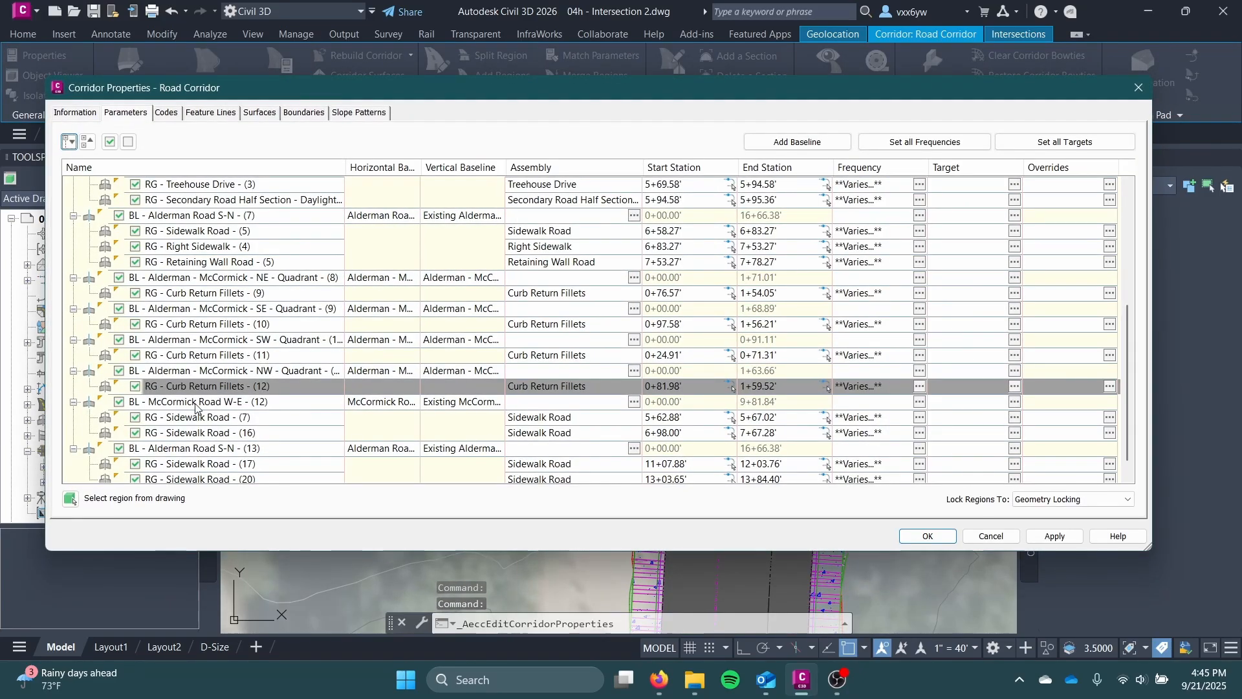
left_click(254, 356)
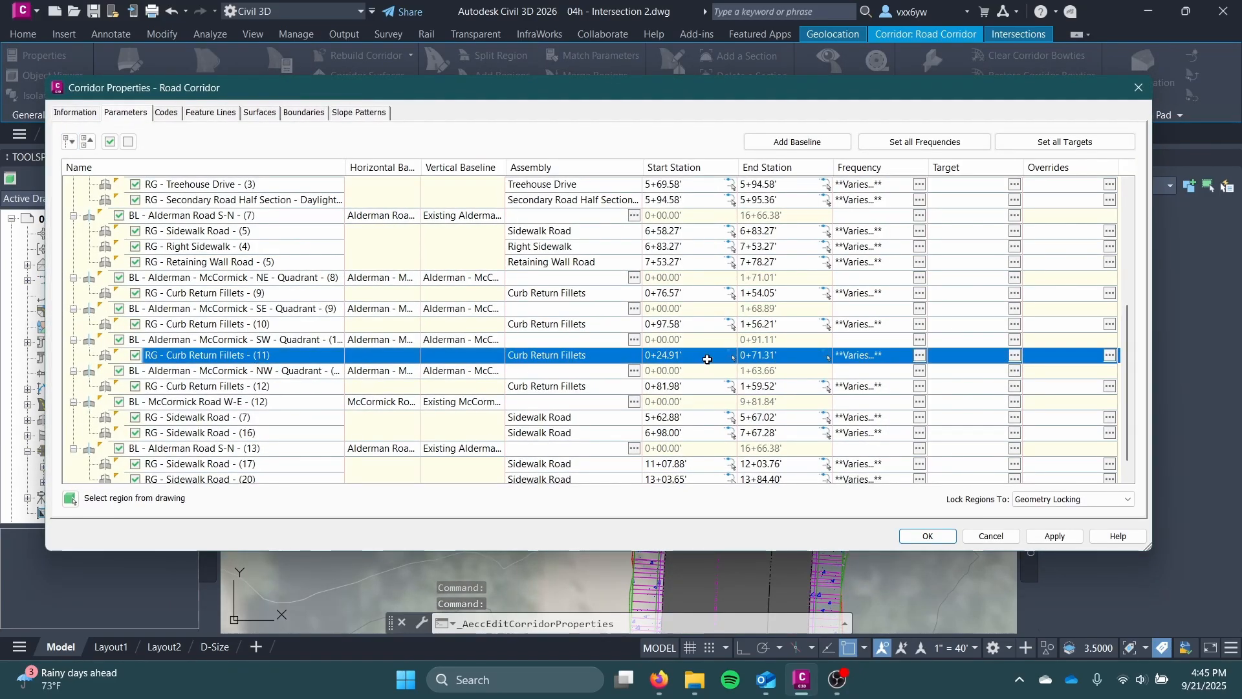
left_click(728, 357)
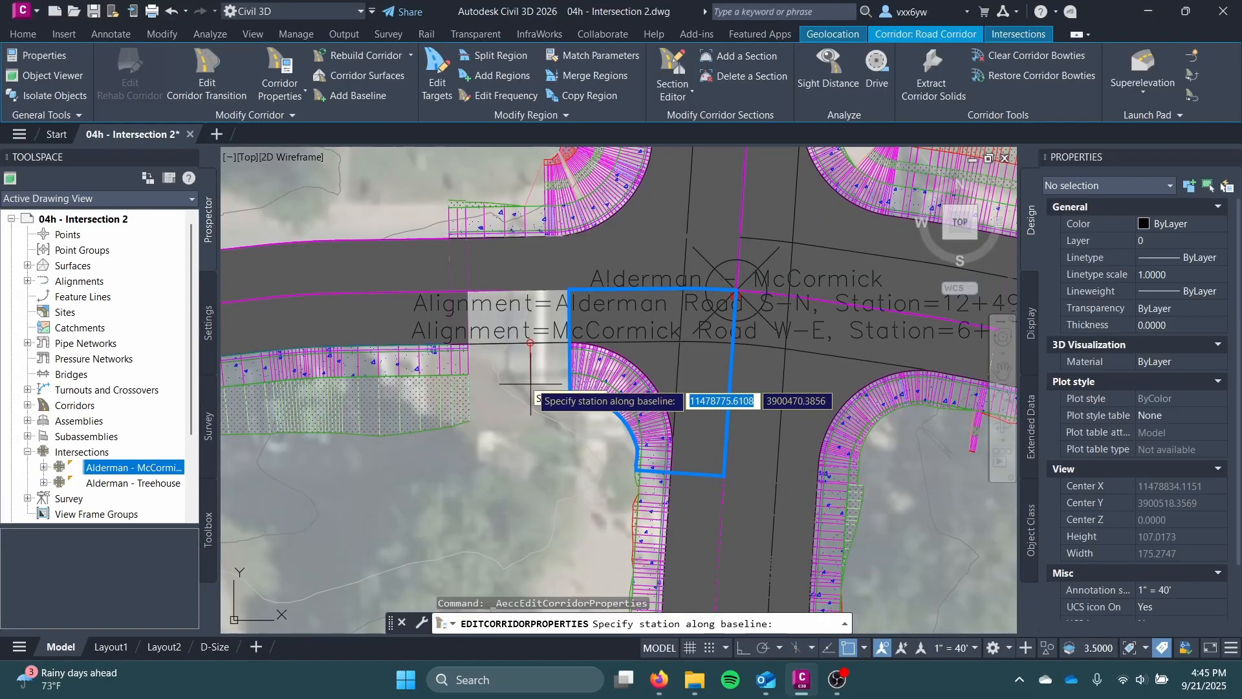
scroll(538, 349, "up", 5)
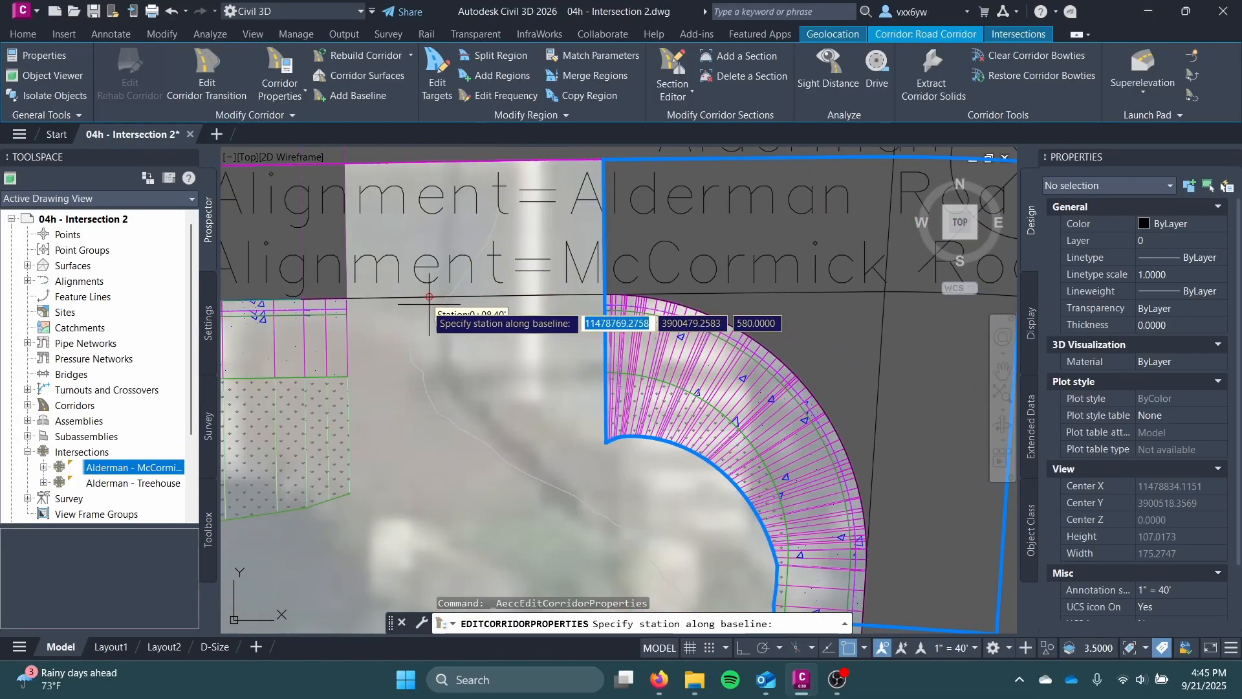
scroll(346, 300, "up", 4)
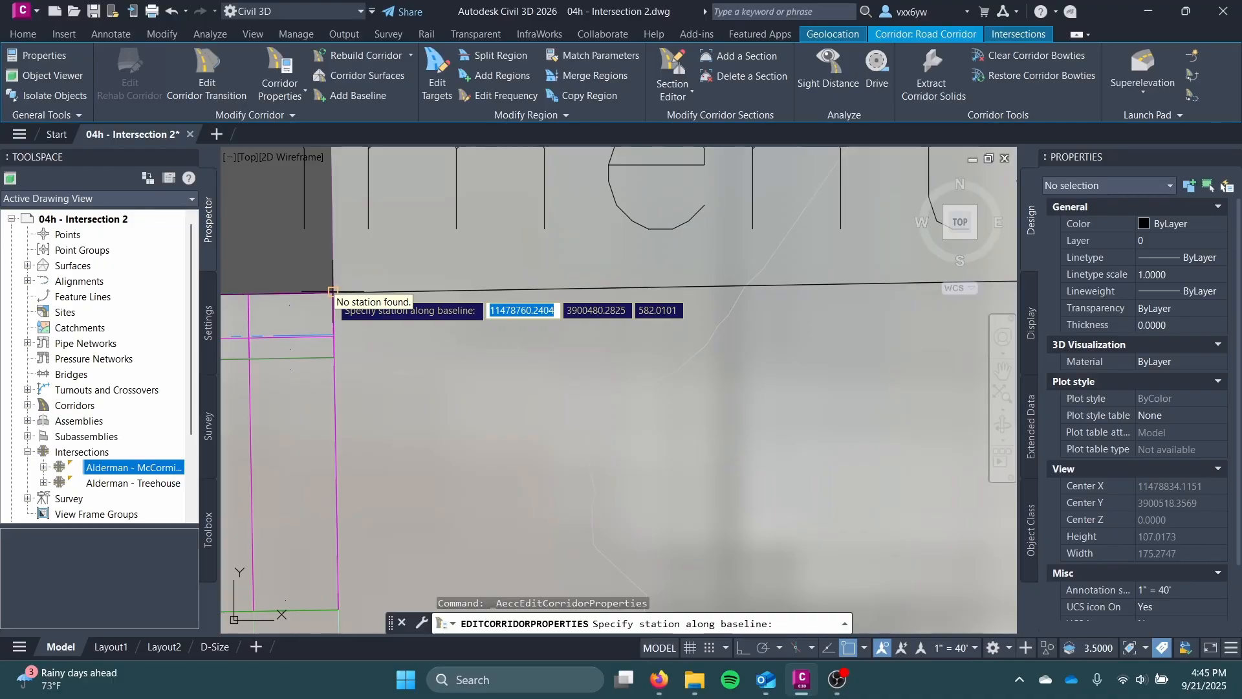
left_click(333, 292)
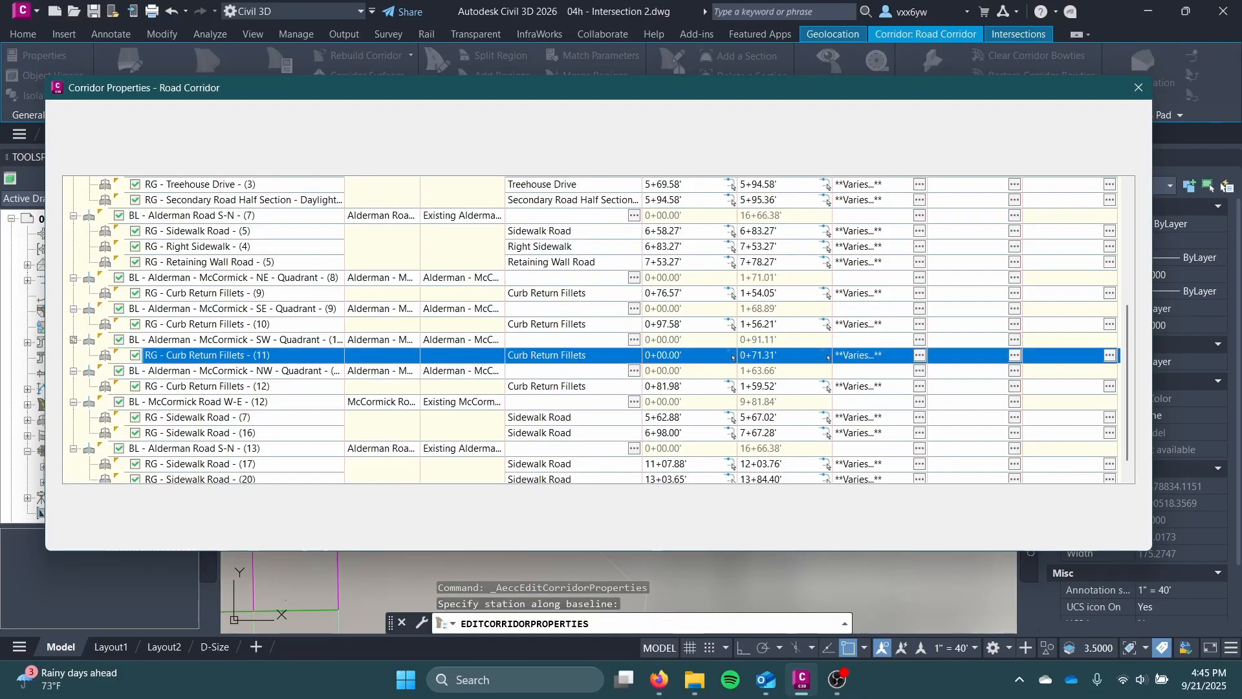
Step: Apply the new SW quadrant start station, rebuild the corridor, then close its properties and deselect it
left_click(1055, 535)
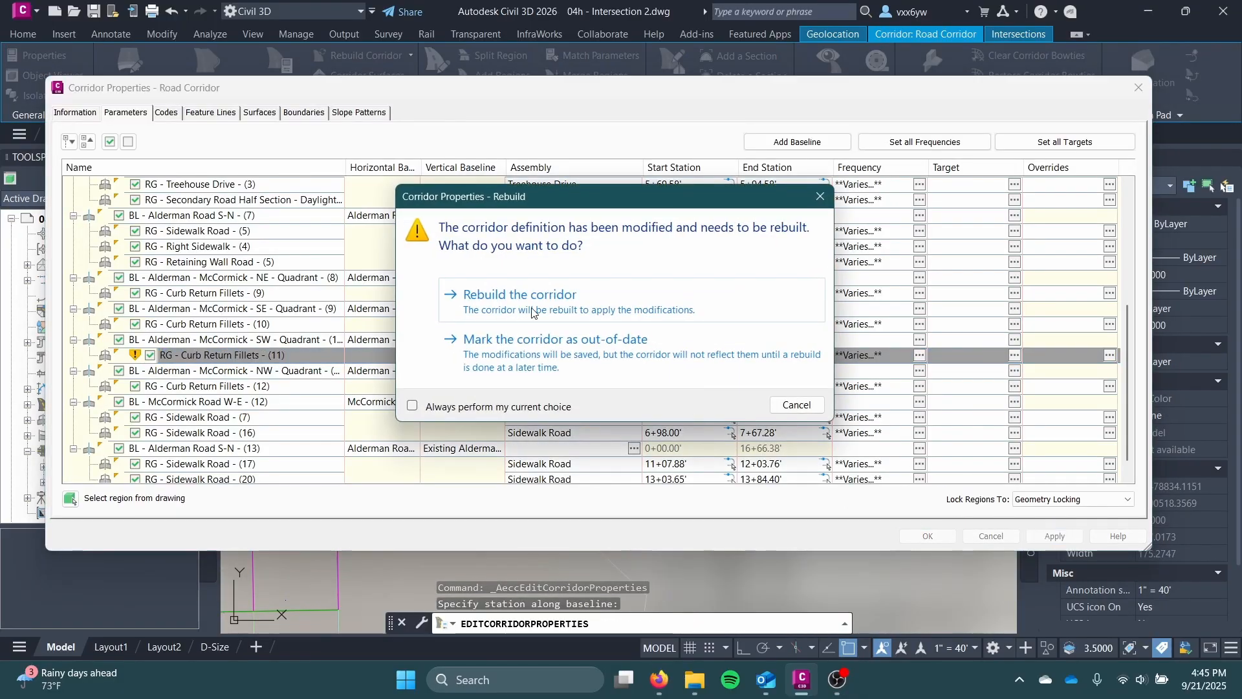
left_click(497, 295)
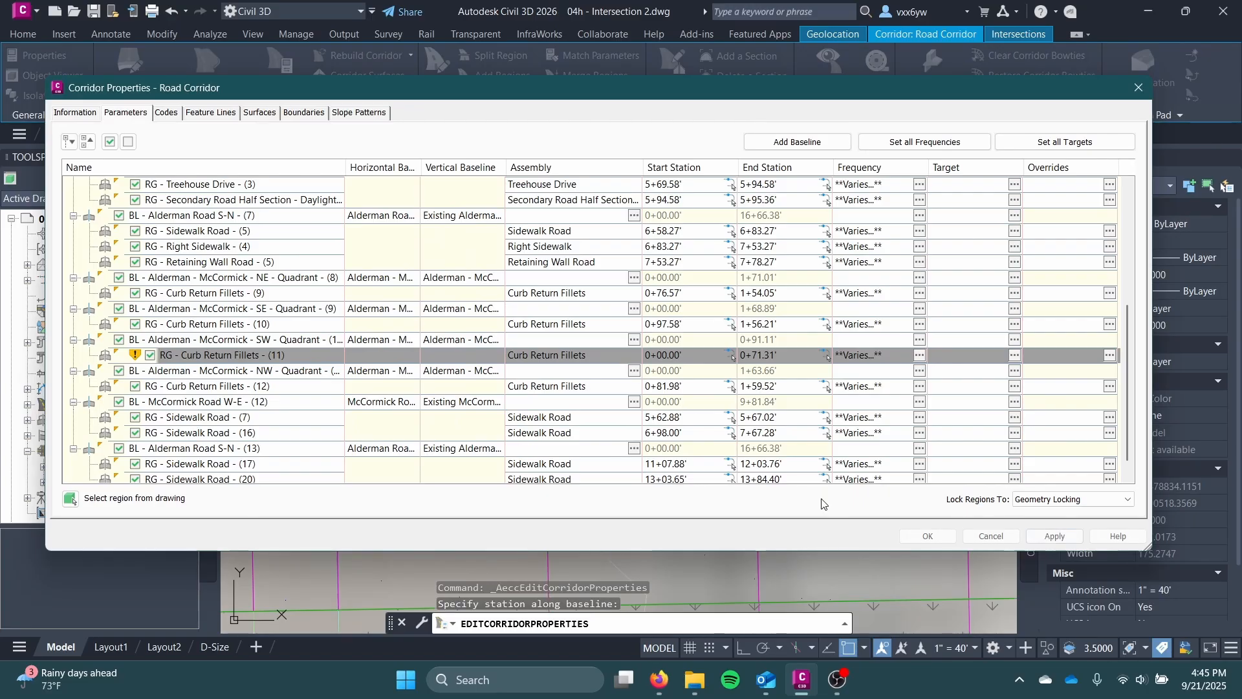
left_click(922, 536)
scroll(708, 422, "down", 5)
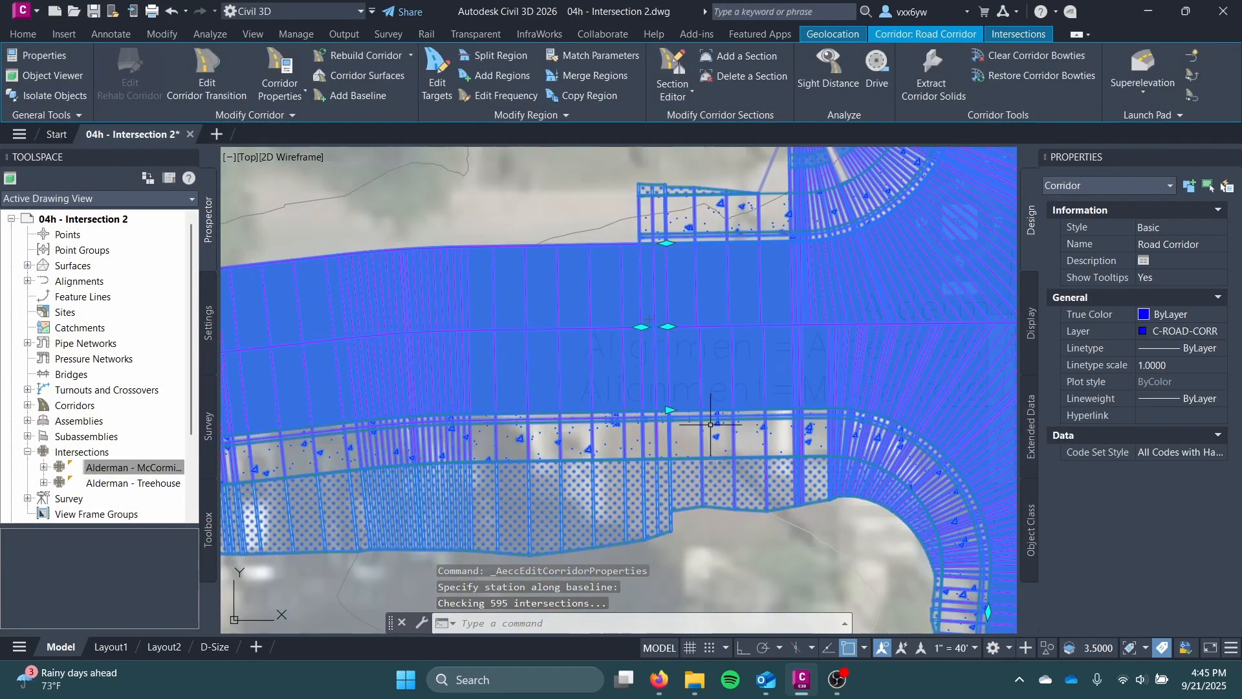
middle_click_drag(708, 422, 579, 346)
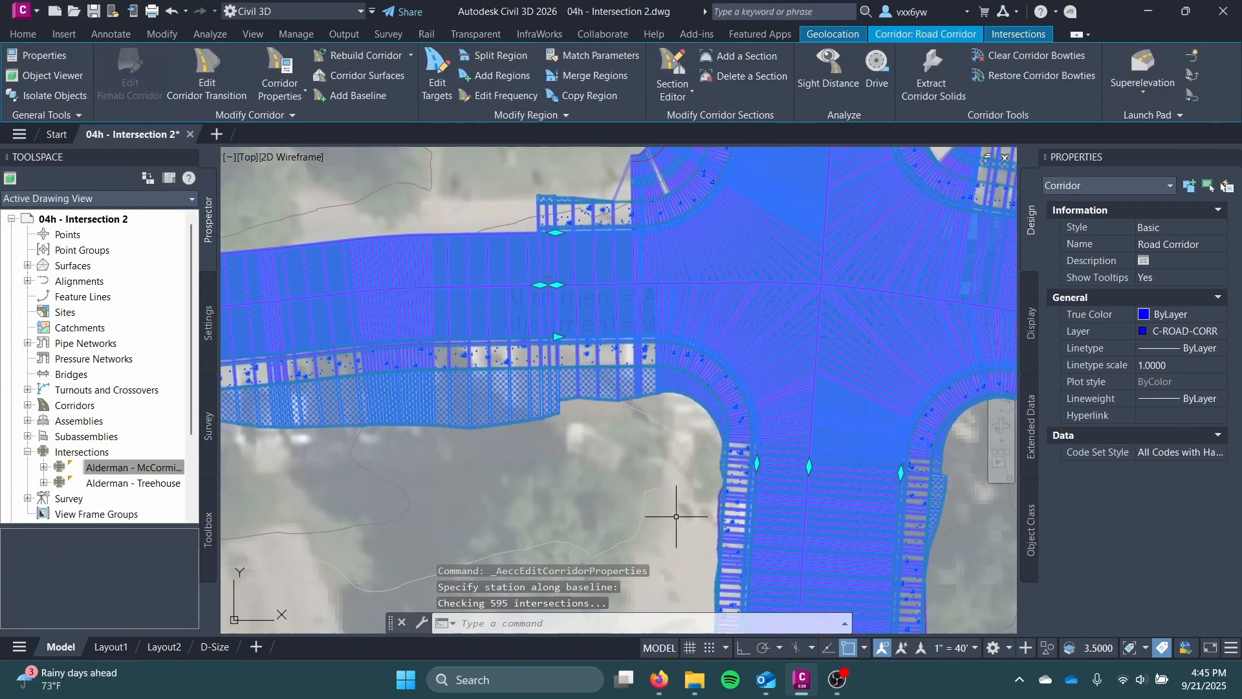
key("Escape")
middle_click_drag(641, 445, 528, 478)
scroll(528, 475, "down", 1)
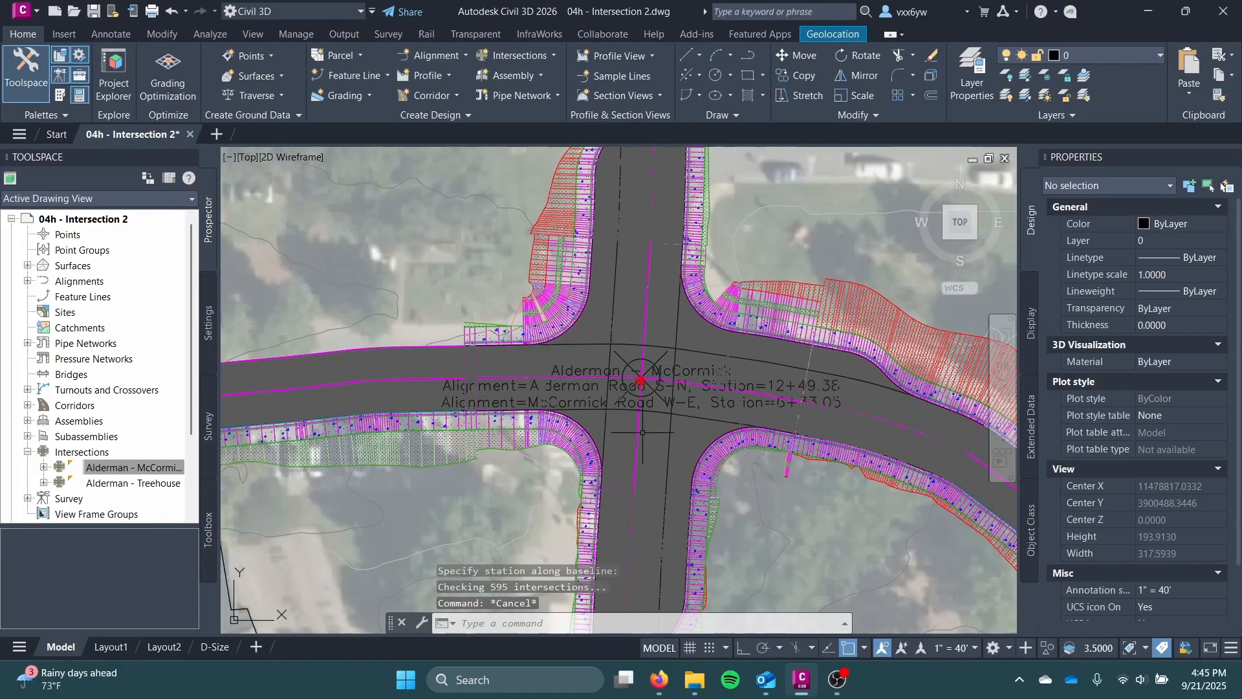
Step: Add the Road Corridor to the Model Viewer and maximize the viewer window
left_click(640, 524)
scroll(555, 374, "down", 5)
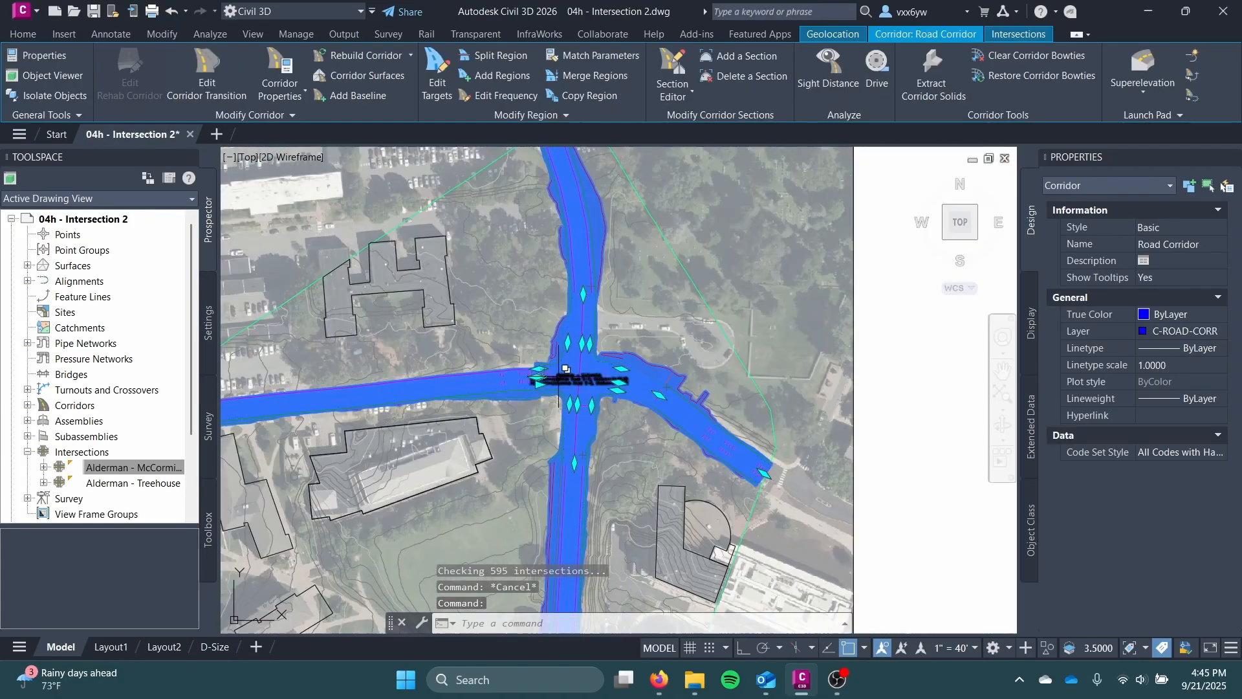
mouse_move(555, 374)
middle_mouse_down()
mouse_move(542, 119)
mouse_move(544, 379)
middle_mouse_up()
scroll(543, 379, "up", 4)
right_click(551, 361)
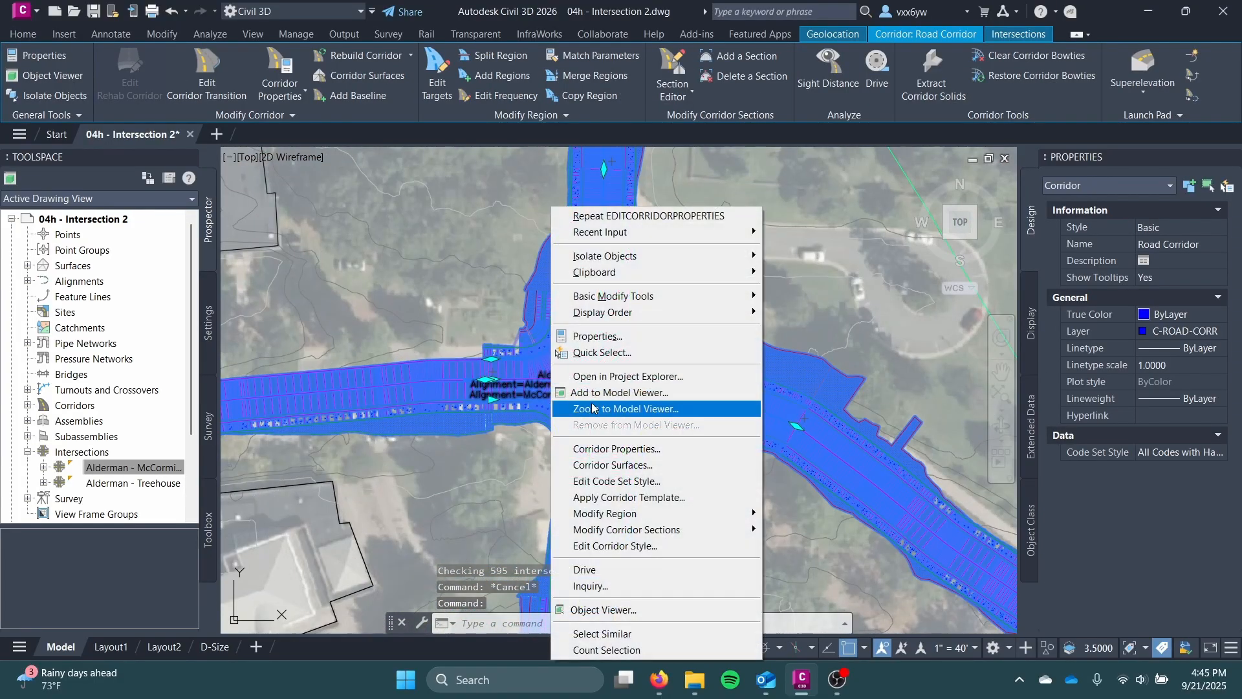
left_click(627, 398)
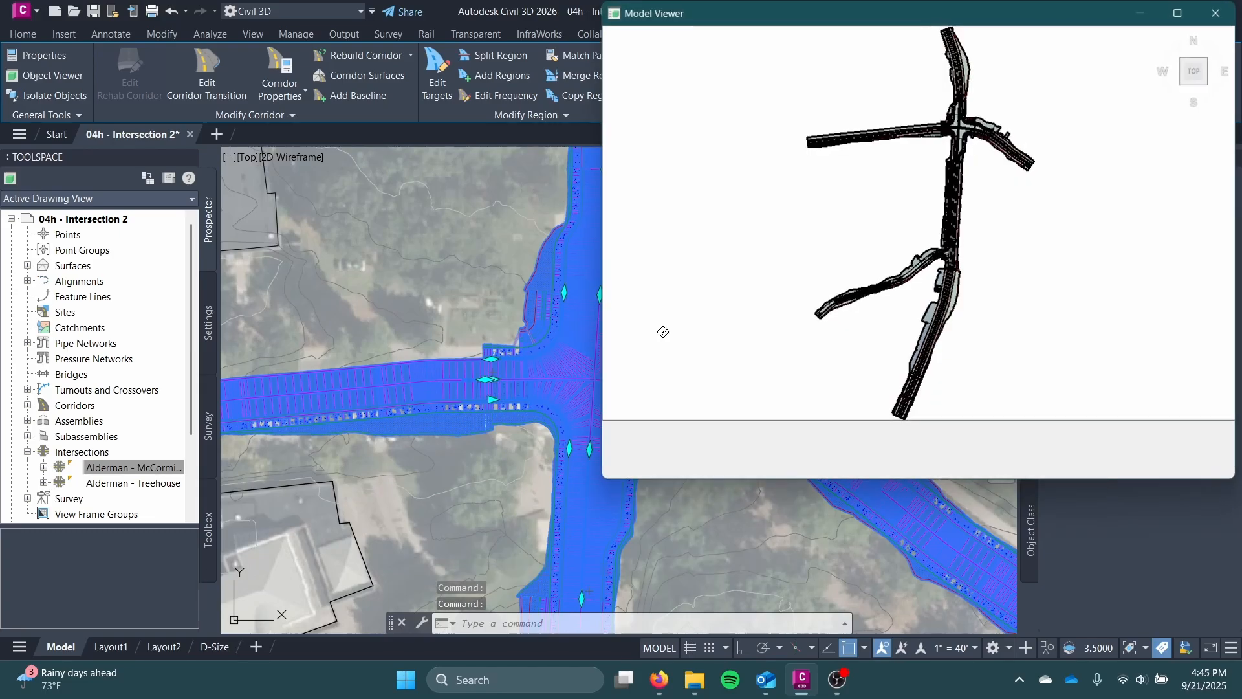
left_click(1179, 10)
Step: Examine the rebuilt Alderman - McCormick intersection in 3D, including the curb and sidewalk joints on the west leg of McCormick Road
scroll(628, 190, "up", 8)
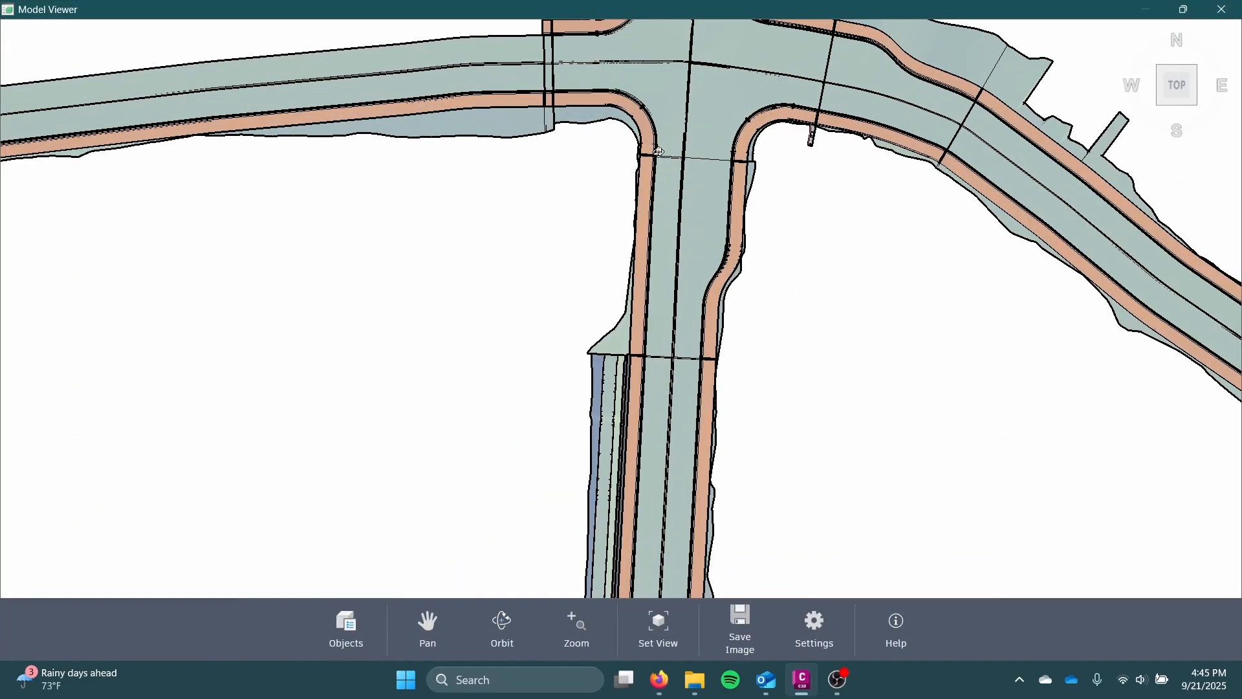
middle_click_drag(668, 230, 673, 94, "shift")
middle_click_drag(701, 141, 526, 504)
middle_click_drag(937, 371, 767, 333, "shift")
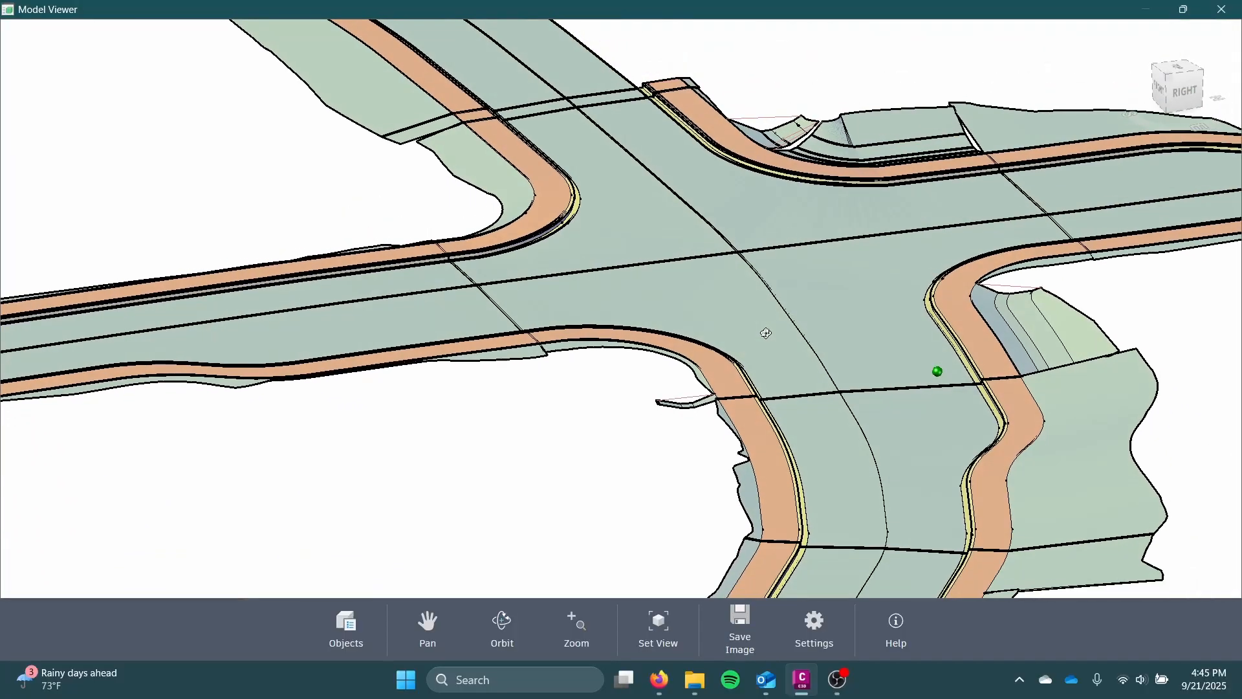
middle_click_drag(808, 211, 710, 406)
middle_click_drag(780, 360, 660, 407, "shift")
middle_click_drag(602, 173, 677, 320)
scroll(677, 320, "up", 5)
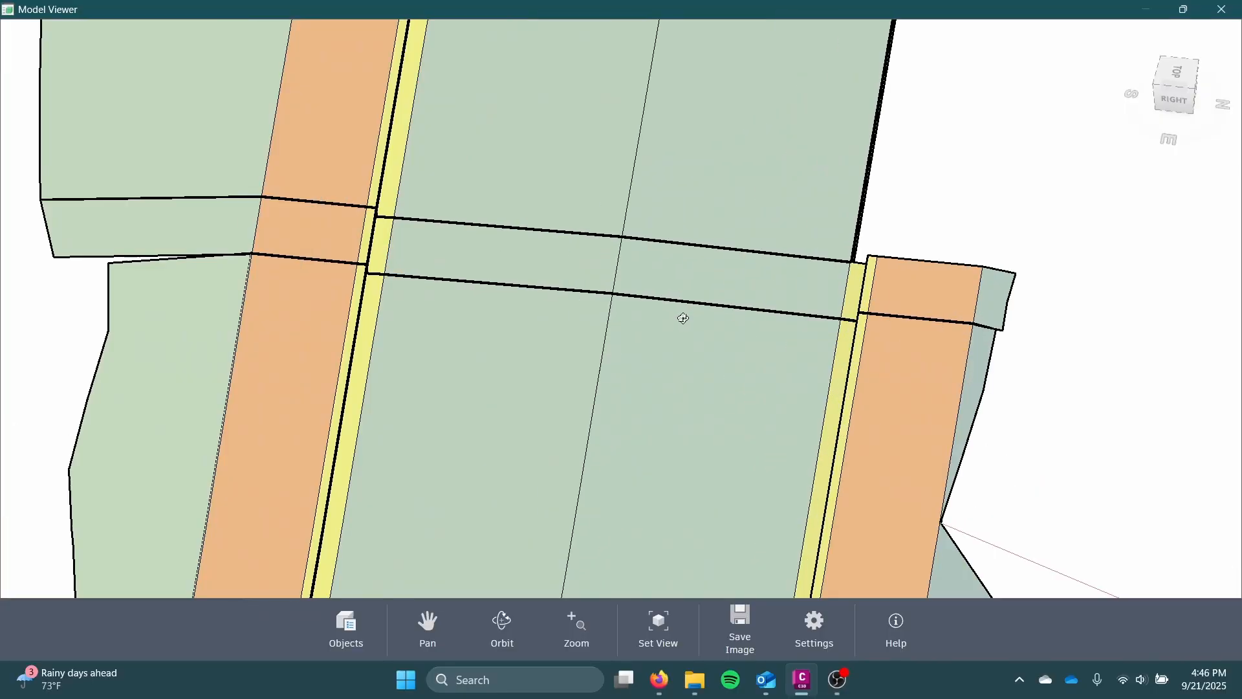
middle_click_drag(855, 343, 938, 298, "shift")
scroll(838, 322, "up", 8)
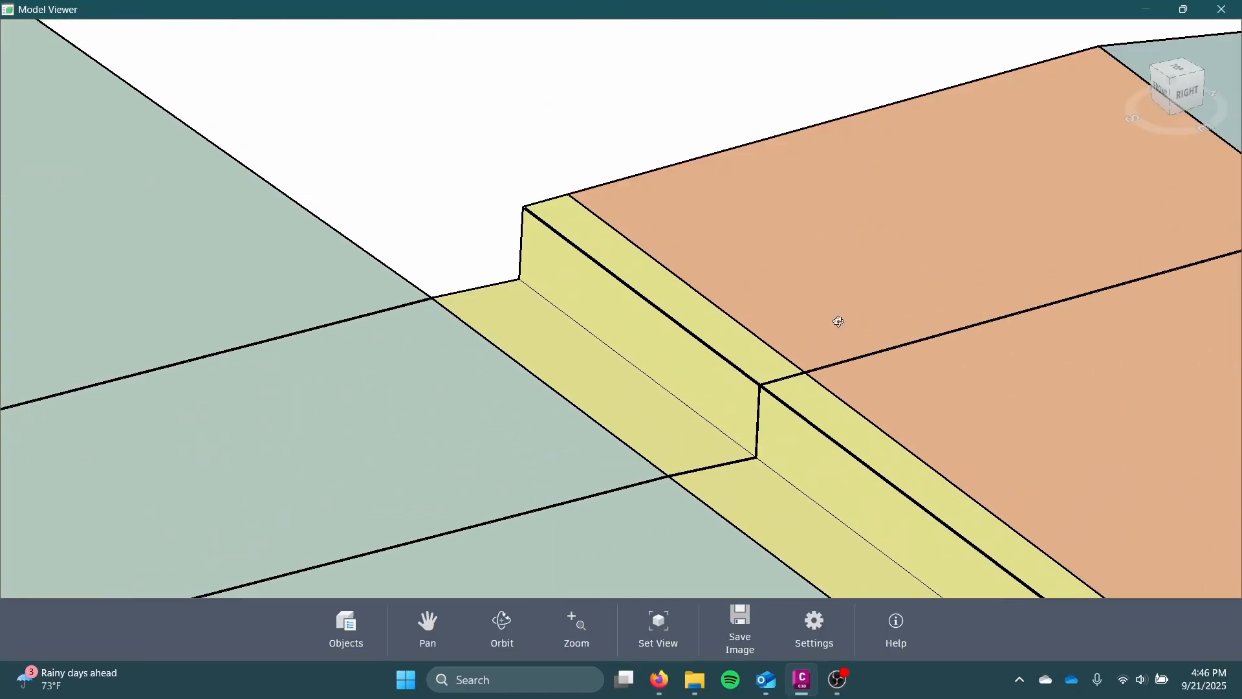
middle_click_drag(665, 380, 195, 417, "shift")
Step: Check the curb returns, sidewalks and daylight slopes around all four quadrants of the intersection from several angles
scroll(660, 360, "down", 5)
scroll(659, 359, "down", 5)
scroll(388, 376, "down", 3)
middle_click_drag(505, 367, 492, 428, "shift")
middle_click_drag(488, 430, 564, 211)
scroll(568, 358, "up", 6)
middle_click_drag(539, 364, 455, 271, "shift")
scroll(311, 435, "up", 3)
scroll(315, 440, "up", 3)
scroll(583, 447, "down", 8)
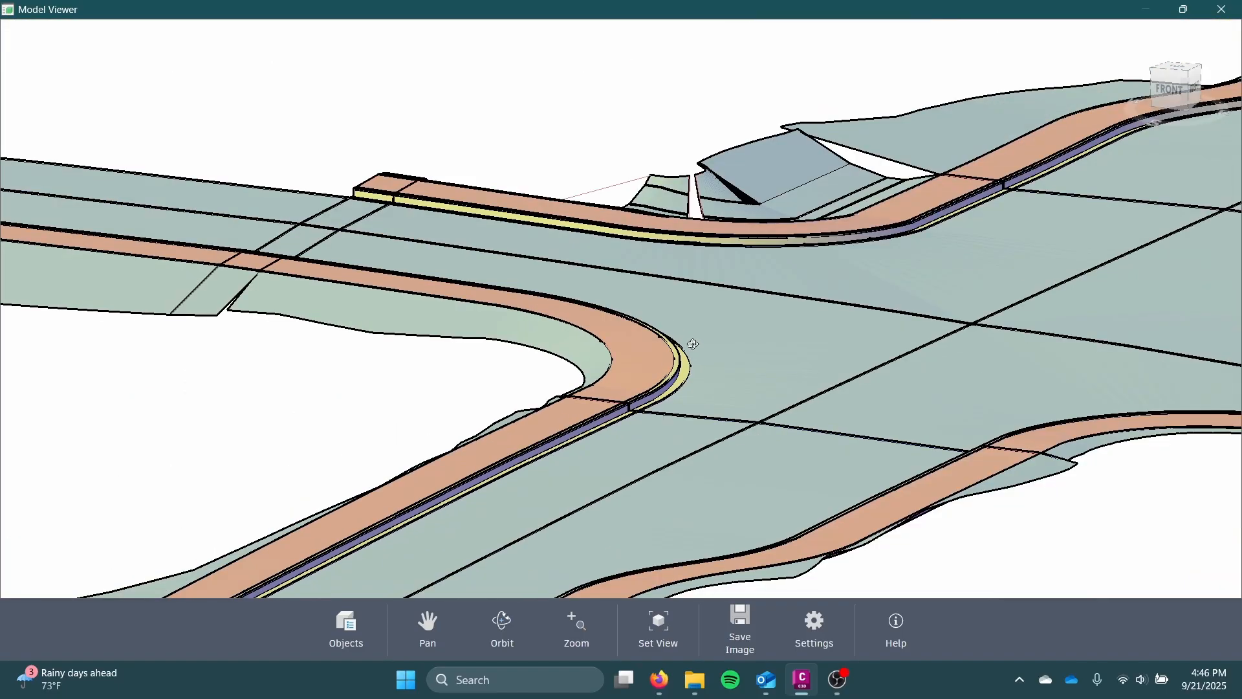
left_click_drag(699, 336, 742, 318)
scroll(786, 382, "down", 4)
scroll(710, 285, "up", 2)
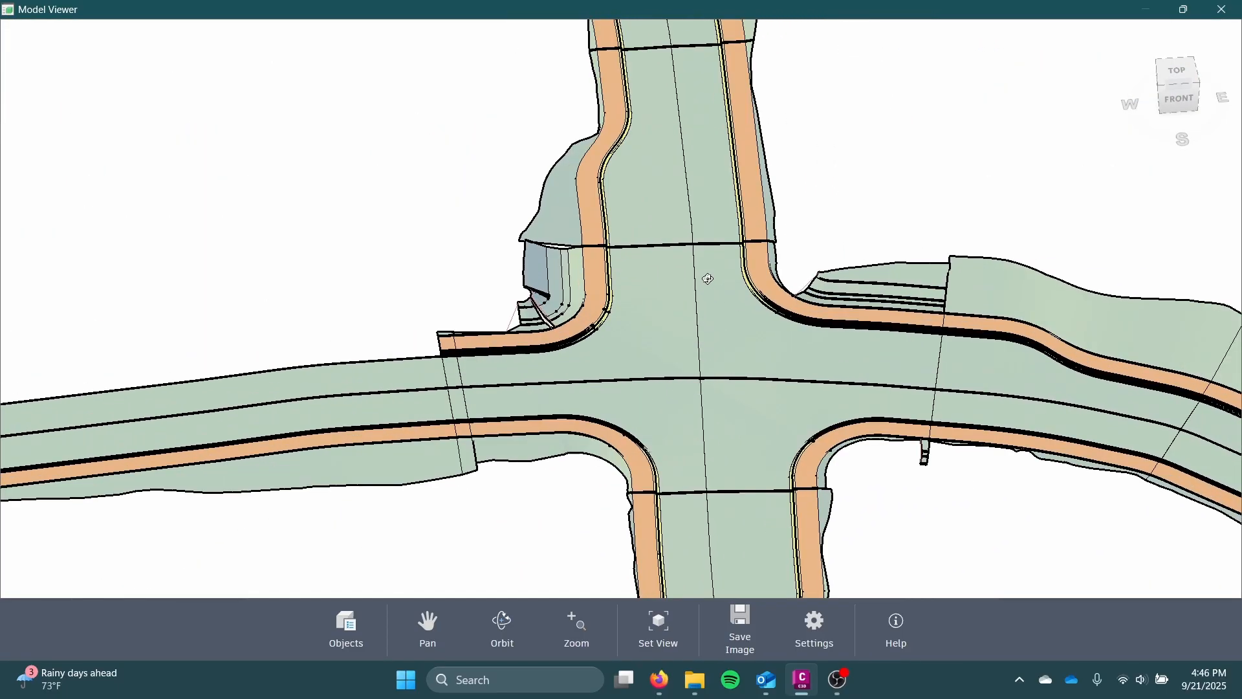
left_click_drag(994, 367, 944, 372)
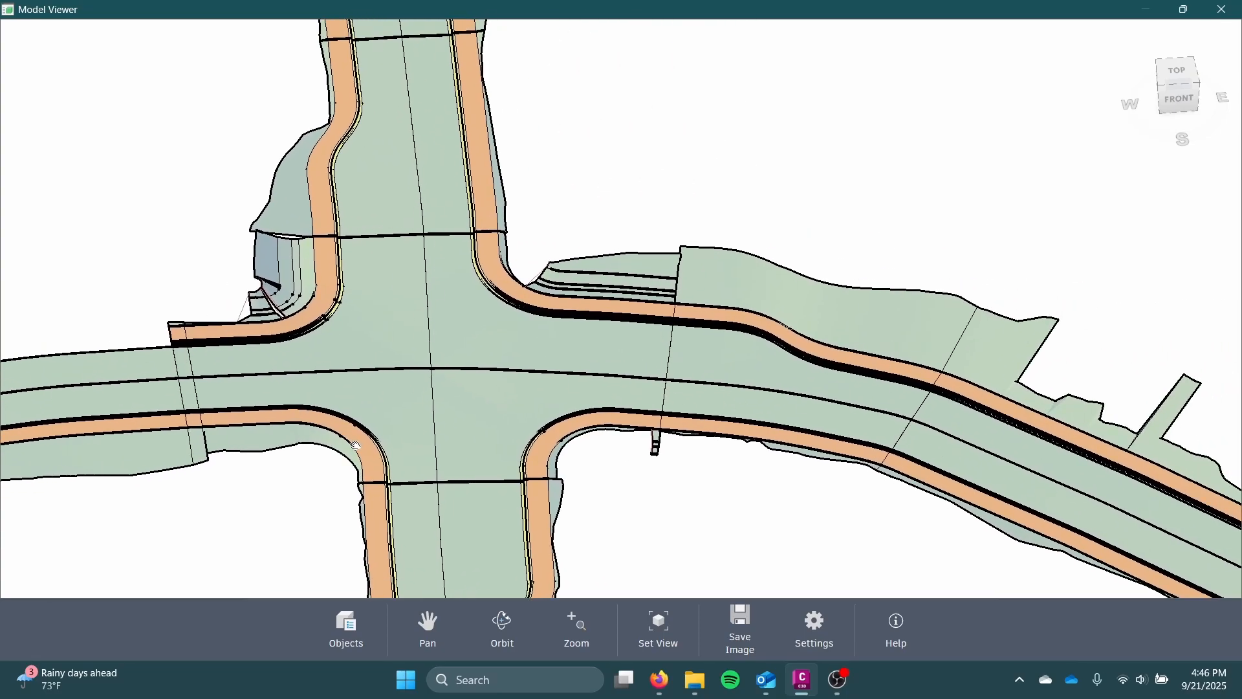
Step: Examine the connecting road legs around the Alderman - McCormick intersection in 3D, including the corridor running south to the Treehouse intersection
left_click_drag(356, 447, 431, 348)
middle_click_drag(470, 228, 608, 340)
scroll(608, 341, "down", 3)
scroll(606, 335, "up", 2)
scroll(599, 318, "down", 2)
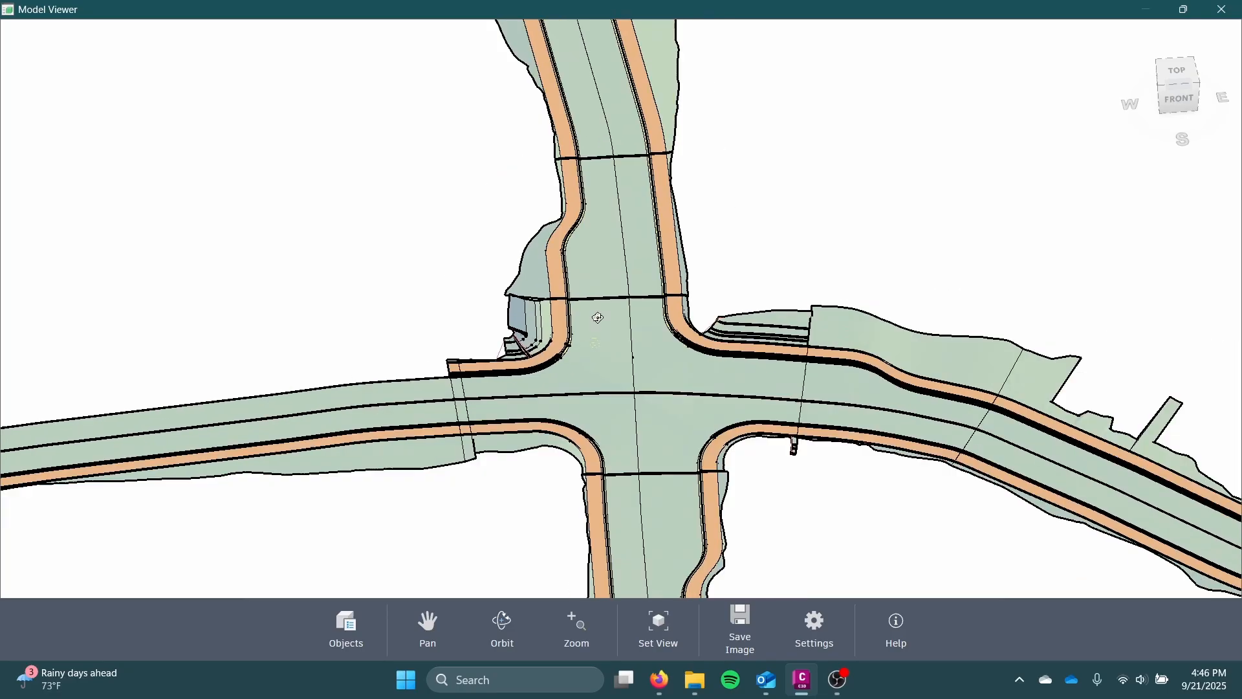
scroll(598, 317, "down", 1)
middle_click_drag(676, 329, 607, 383, "shift")
scroll(589, 378, "down", 2)
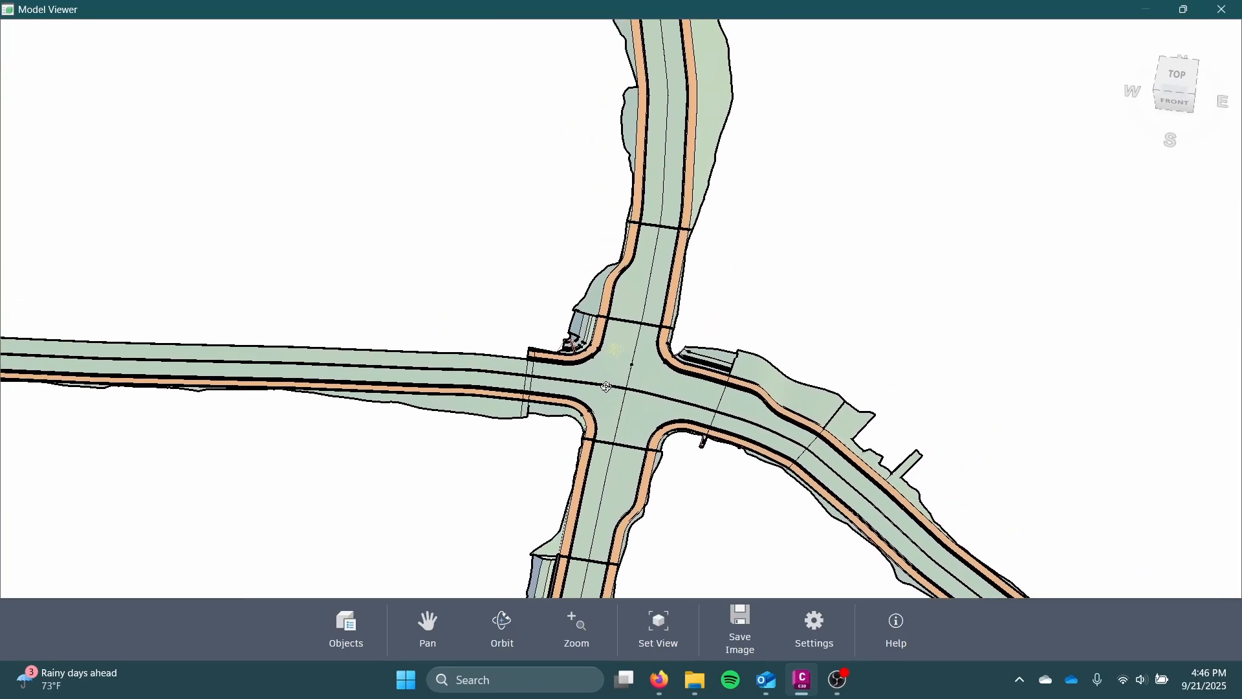
scroll(607, 383, "up", 3)
scroll(608, 383, "up", 2)
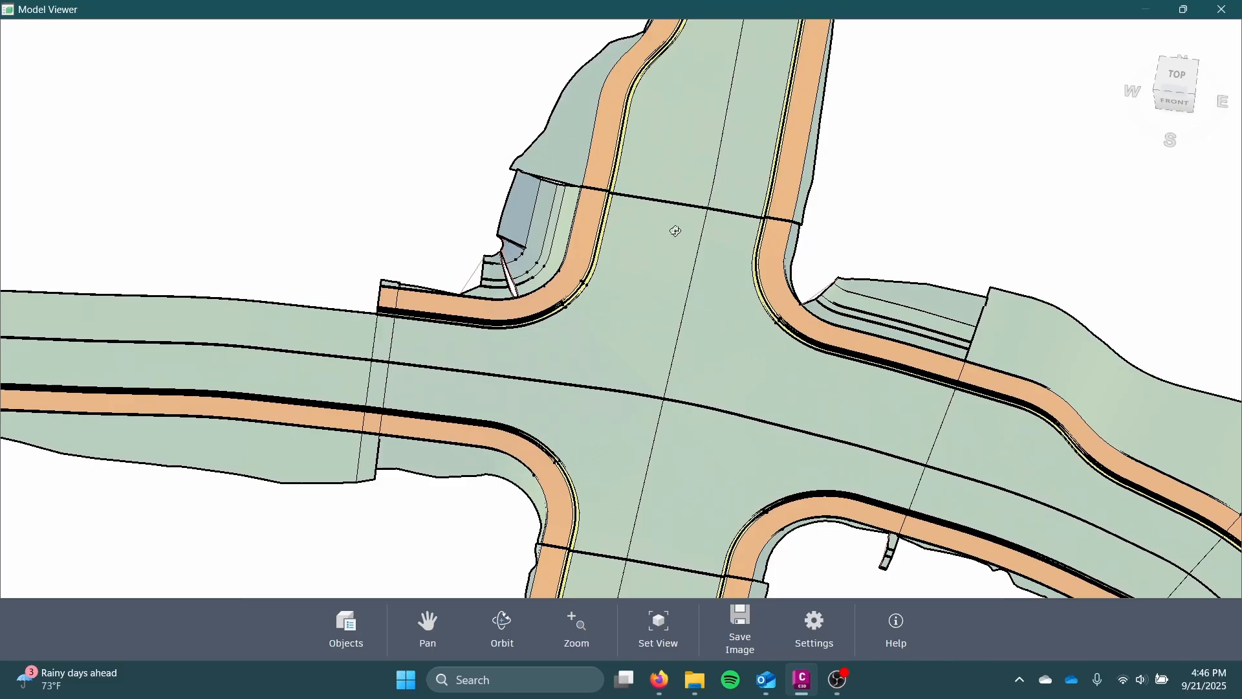
middle_click_drag(602, 203, 573, 221, "shift")
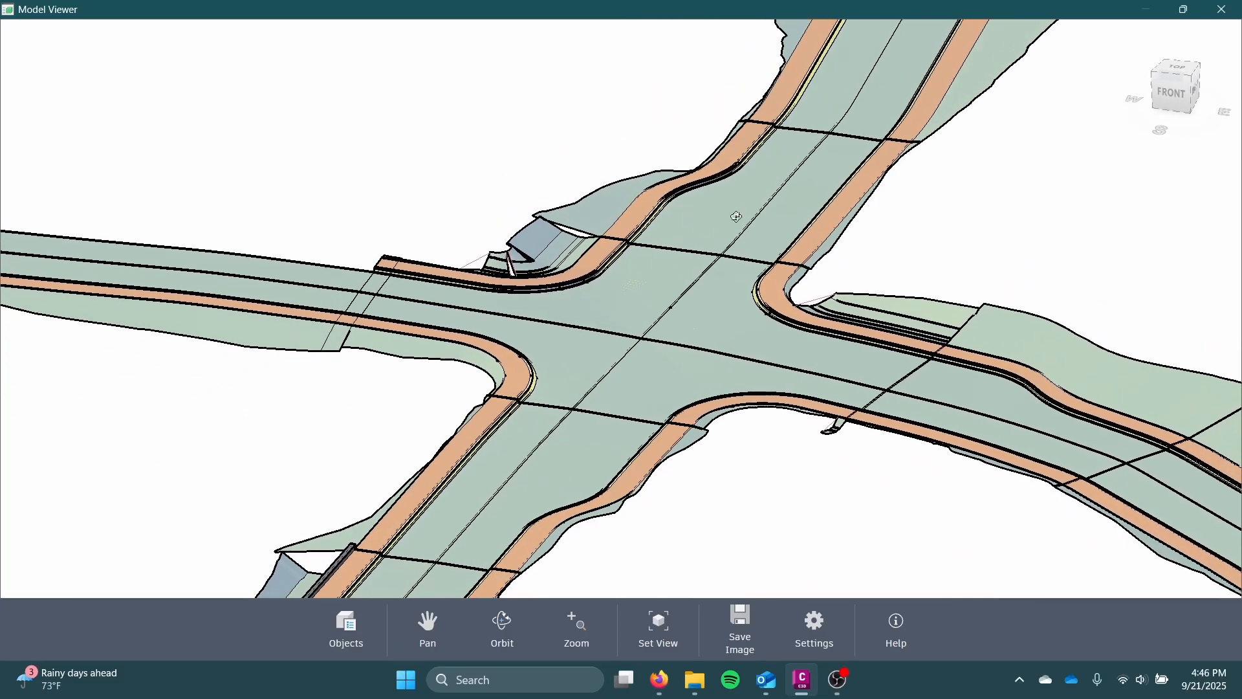
scroll(360, 267, "down", 4)
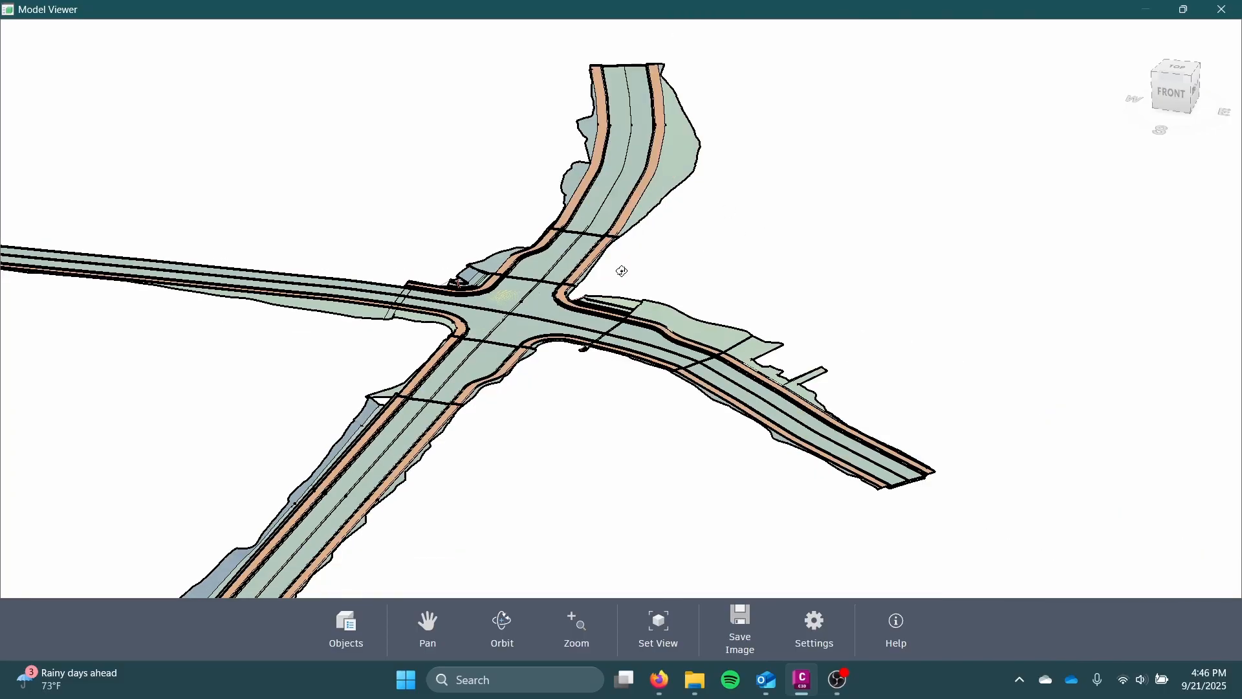
middle_click_drag(325, 381, 634, 203)
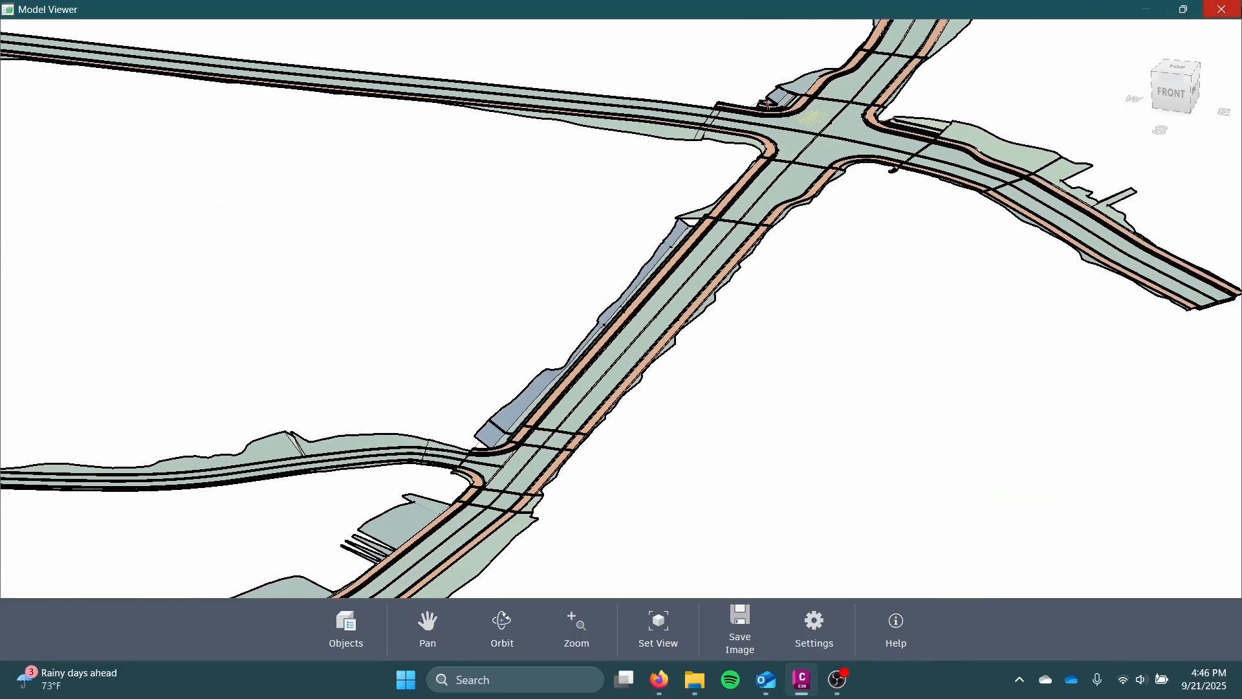
Step: Close the Model Viewer and deselect the Road Corridor in the drawing
left_click(1221, 9)
scroll(671, 404, "down", 4)
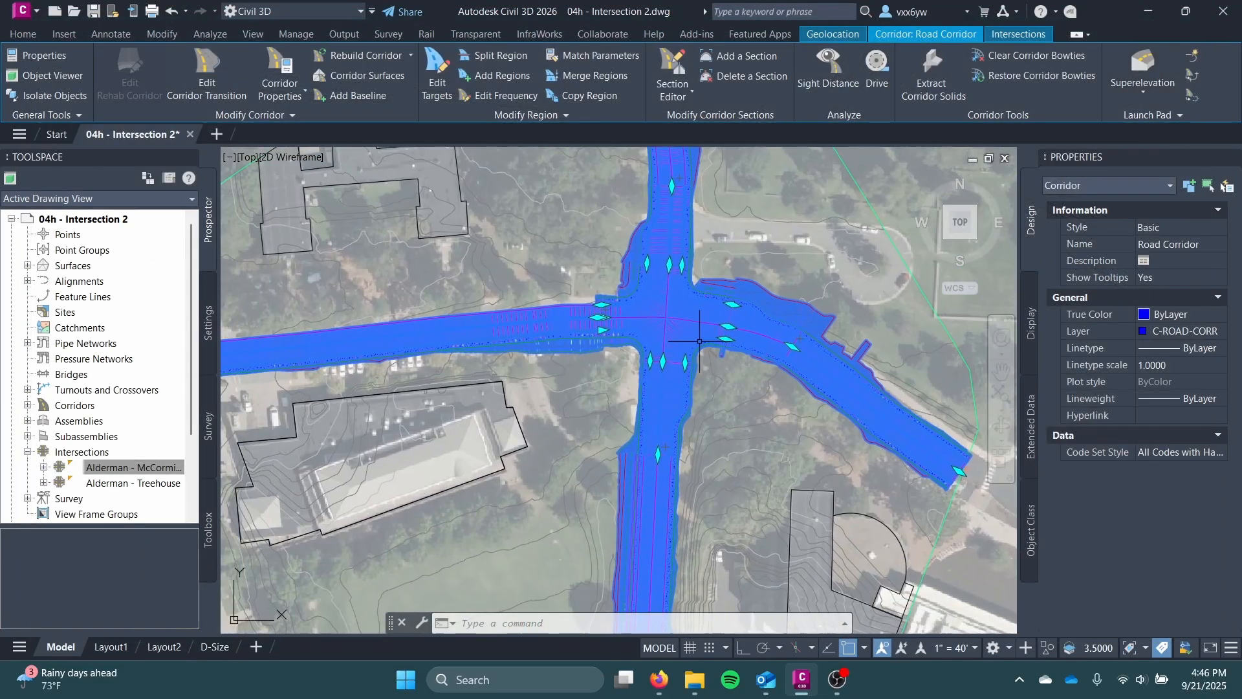
key("Escape")
middle_click_drag(604, 381, 529, 414)
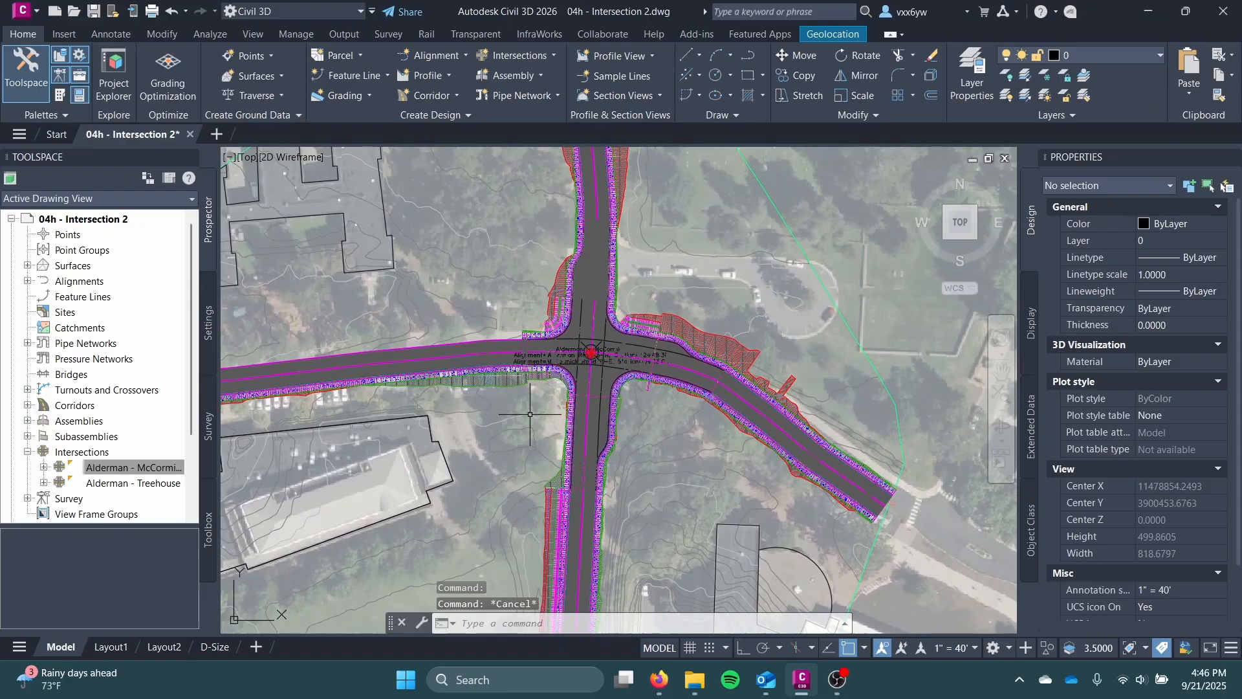